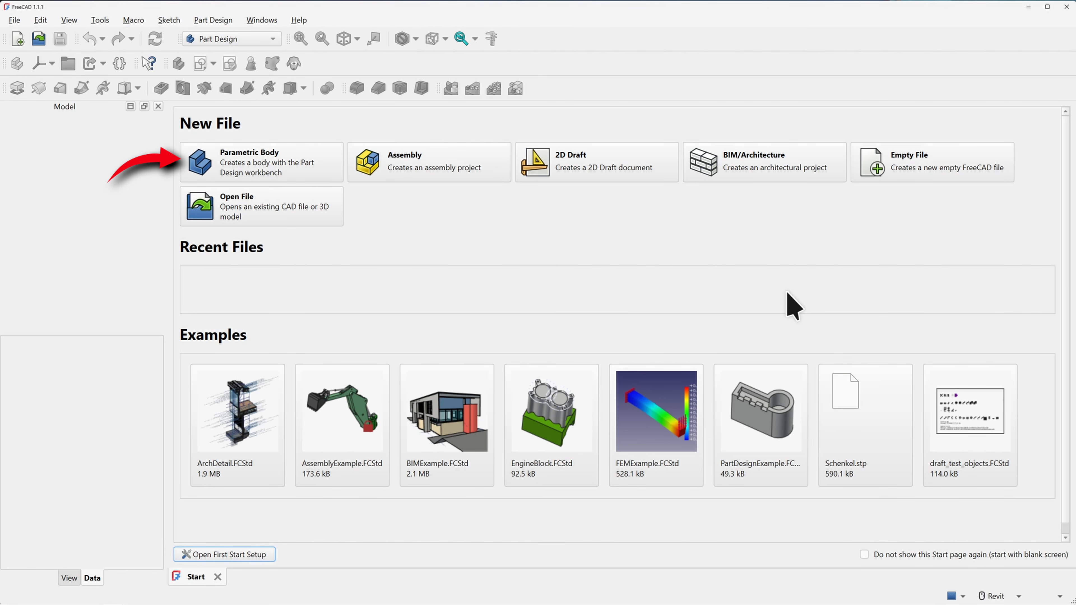
Create a new document holding a Parametric Body from the Start page
click(312, 170)
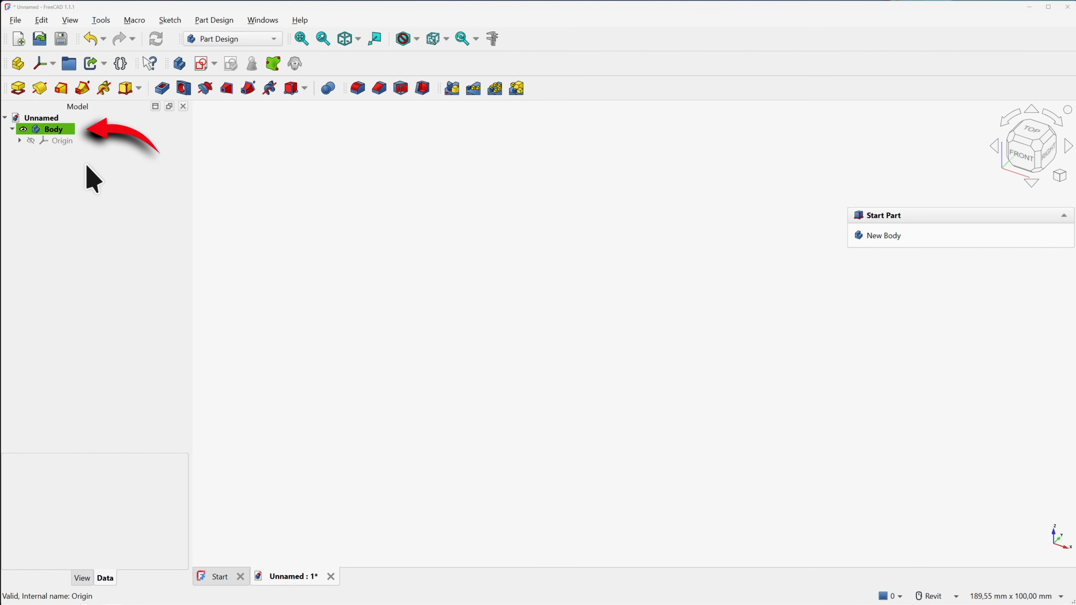
Add a new sketch to the Body, attached to the XZ plane
click(202, 66)
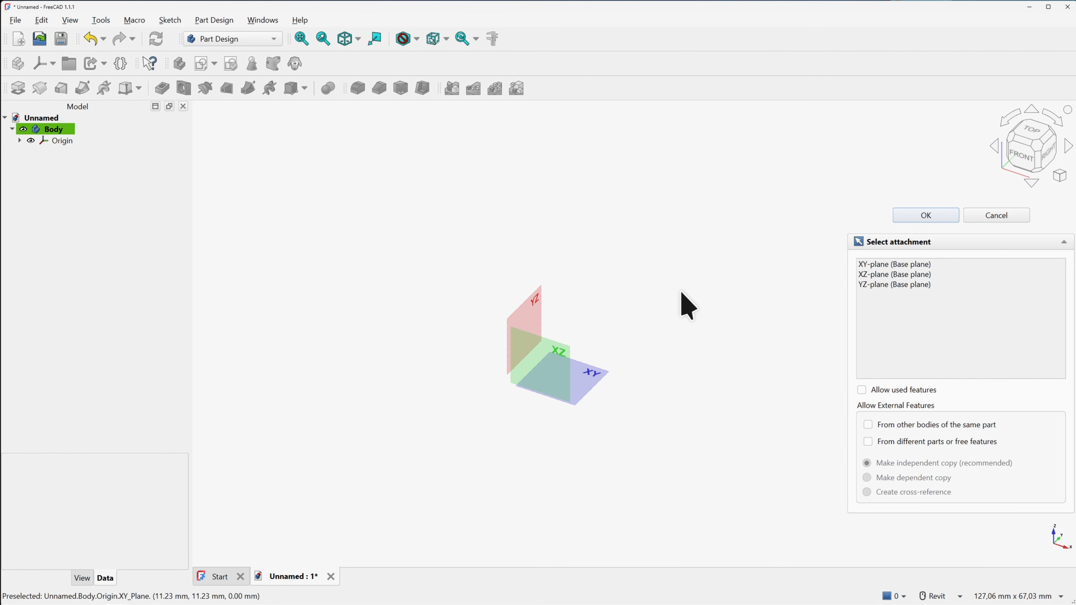
click(566, 347)
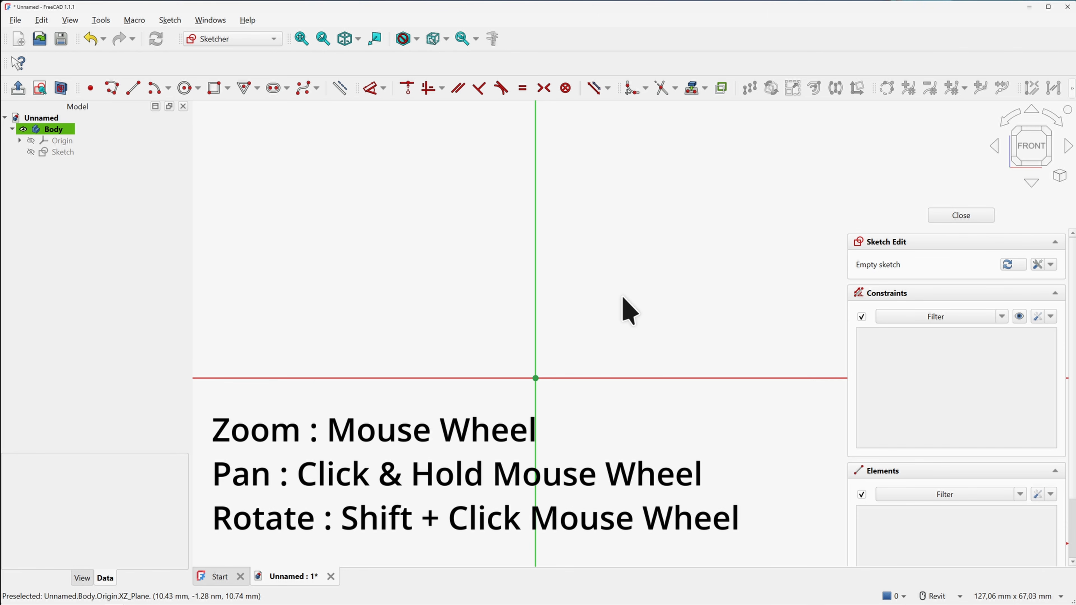
Zoom and pan the sketch view, setting it to face the XZ sketch front-on
scroll(655, 274, down, 4)
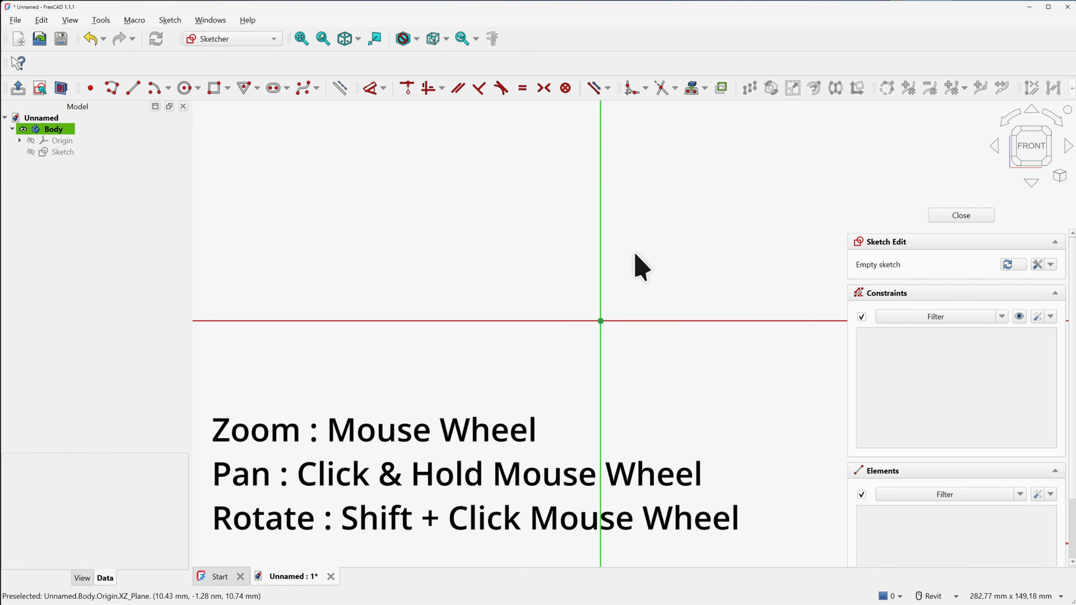
mouse_move(708, 274)
middle_down()
mouse_move(627, 257)
mouse_move(624, 266)
mouse_move(661, 257)
mouse_move(622, 356)
mouse_move(632, 356)
mouse_move(642, 315)
mouse_move(665, 343)
mouse_move(692, 245)
mouse_move(588, 314)
mouse_move(666, 306)
middle_up()
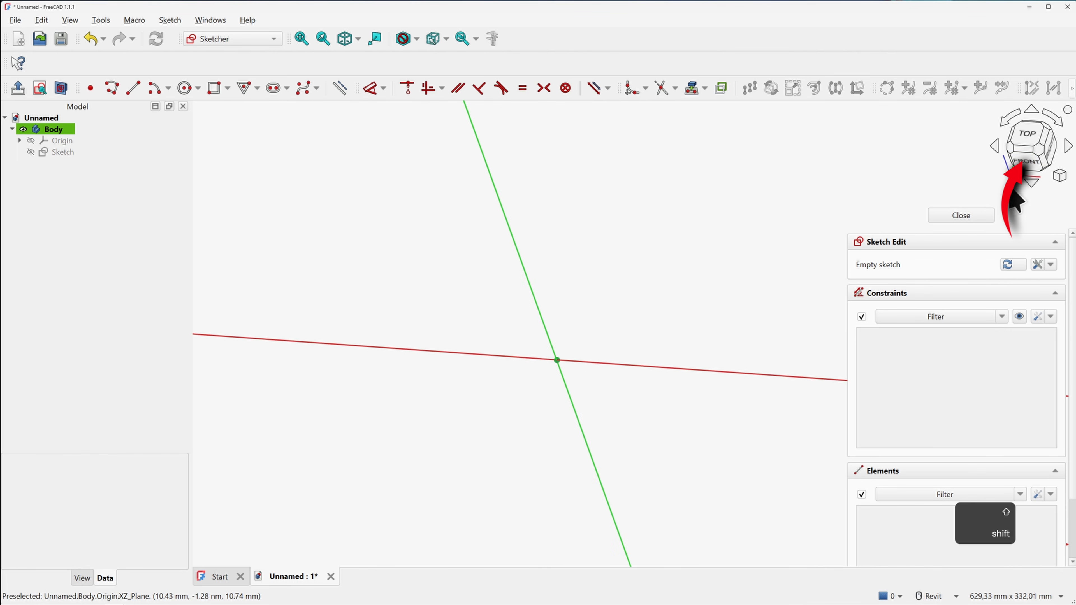
click(1024, 161)
middle_drag(593, 262, 579, 243)
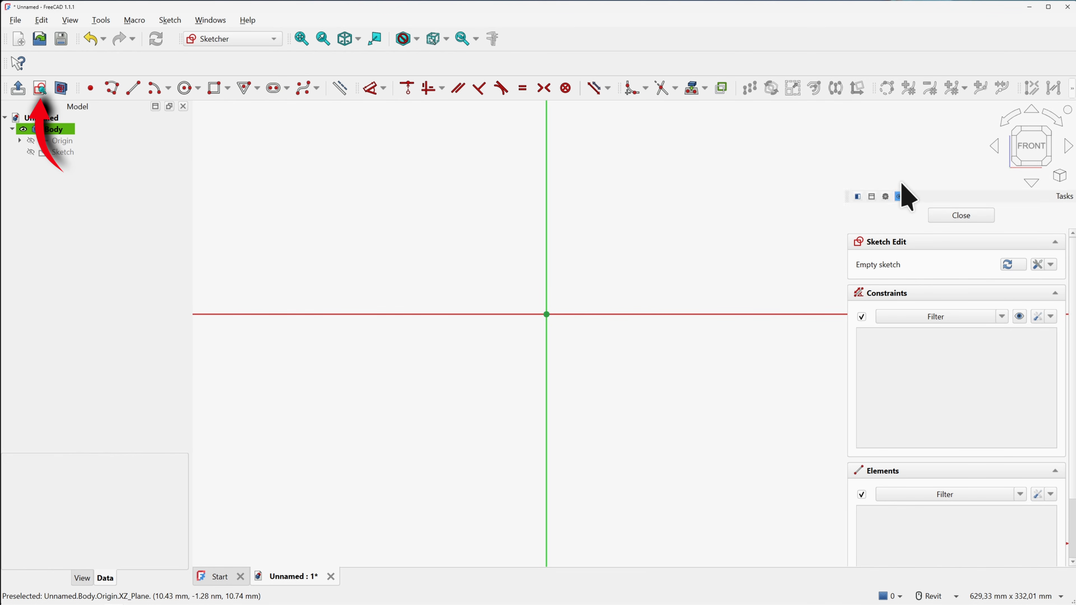
middle_drag(688, 216, 616, 219)
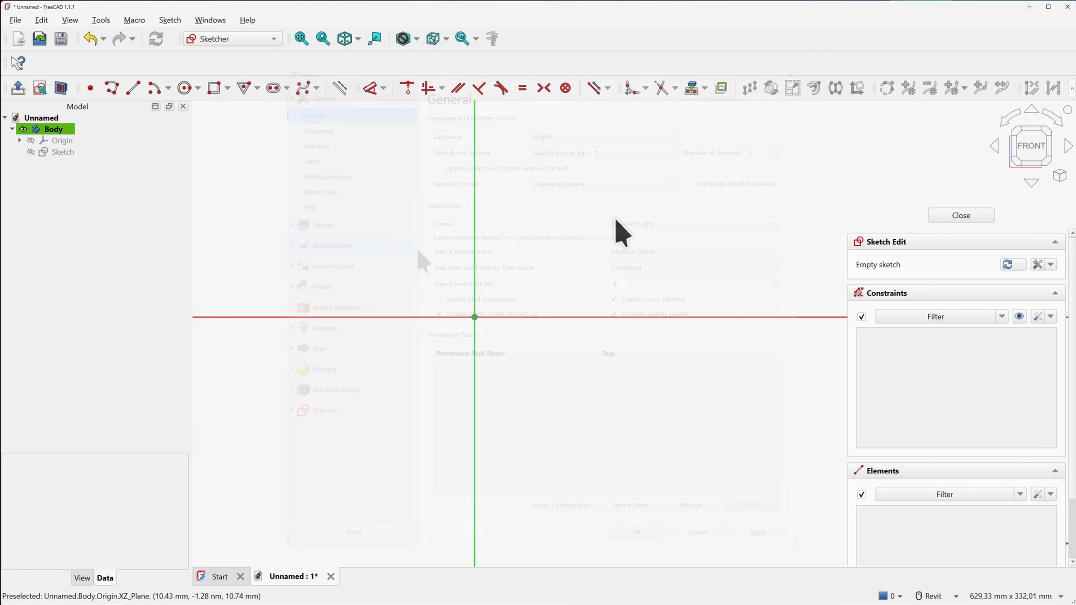
Review the Revit mouse bindings under Display > Navigation in Preferences
click(325, 225)
click(326, 182)
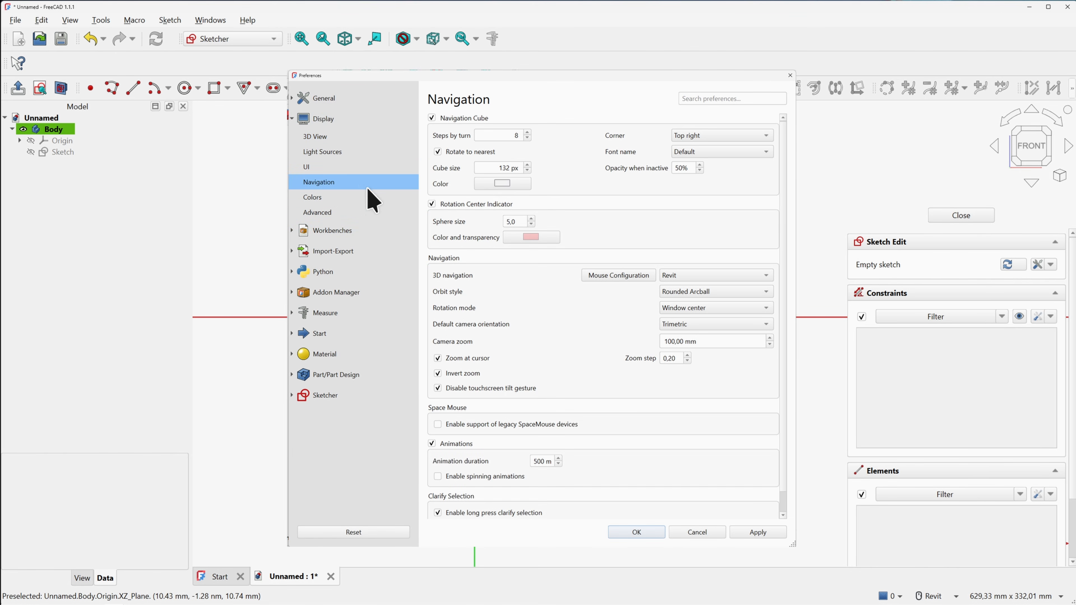
click(622, 277)
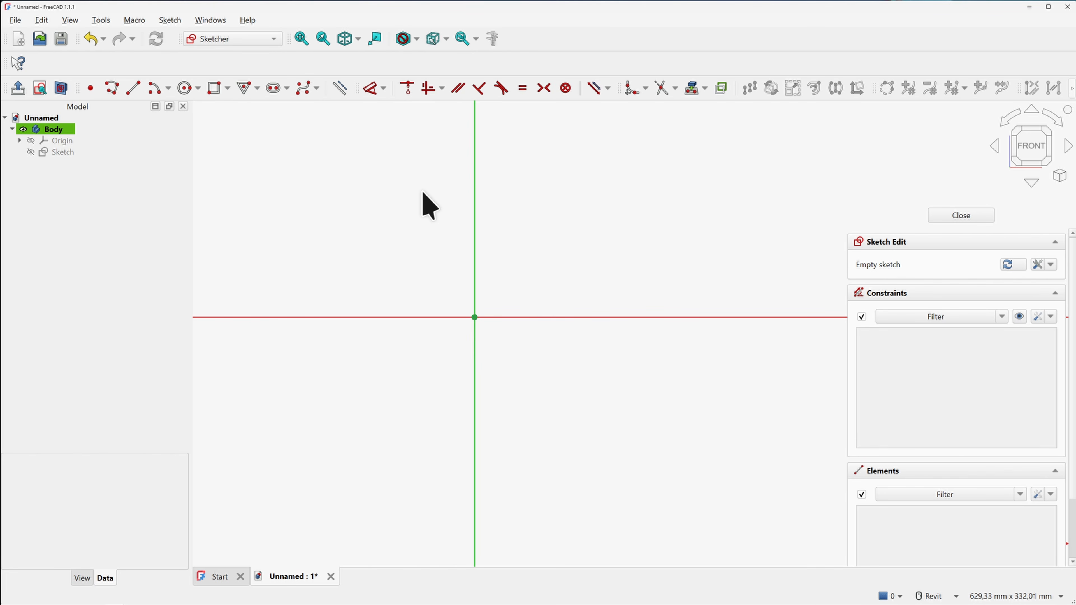
Draw a rectangle from the origin with width 100 mm and height 100 mm
mouse_move(434, 226)
middle_down()
mouse_move(387, 221)
mouse_move(380, 232)
middle_up()
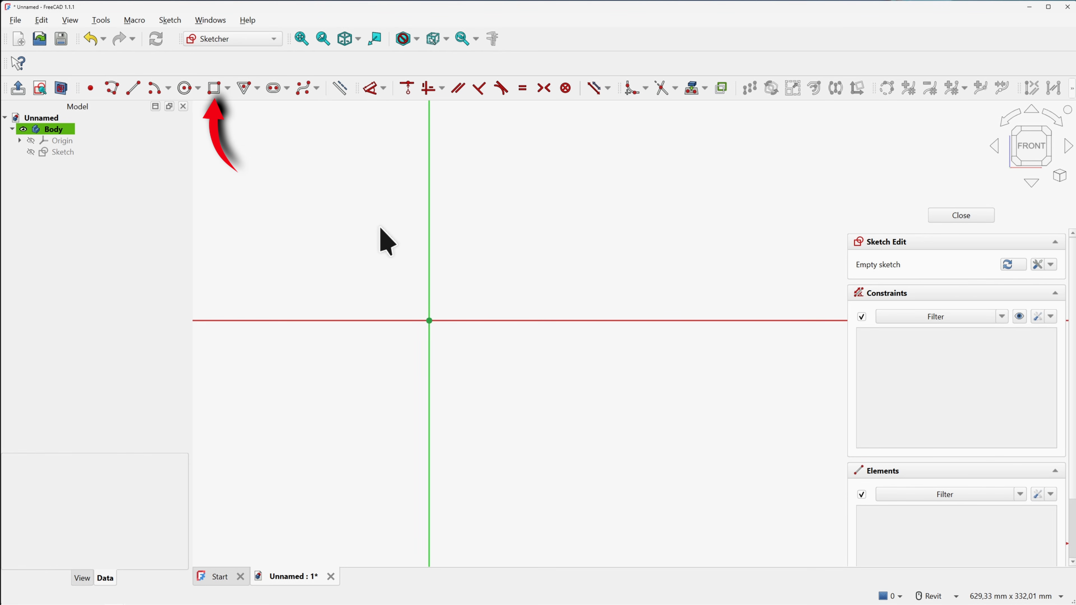
click(216, 89)
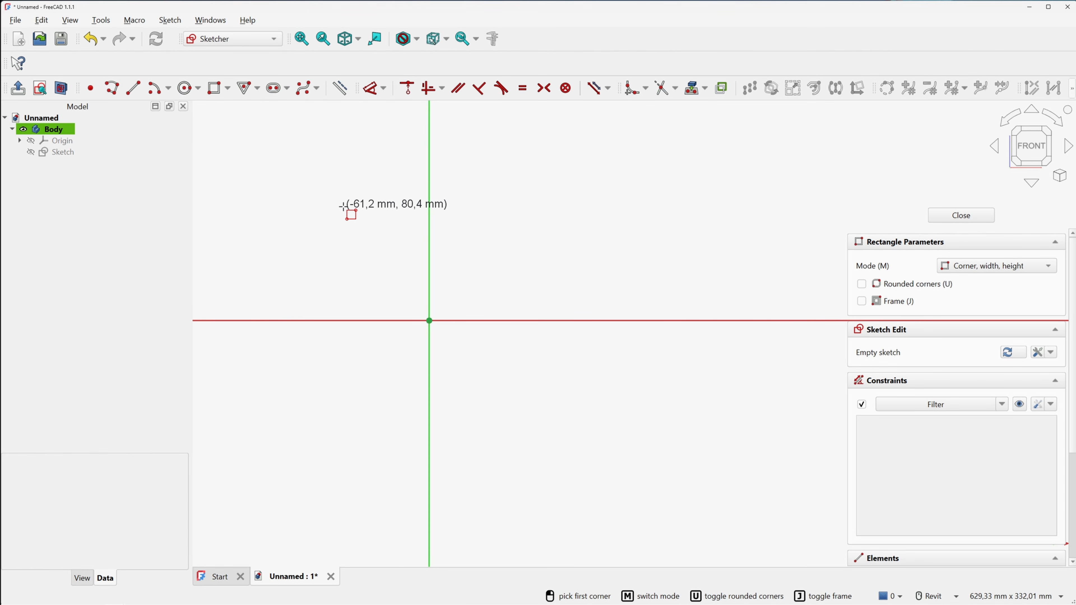
click(344, 206)
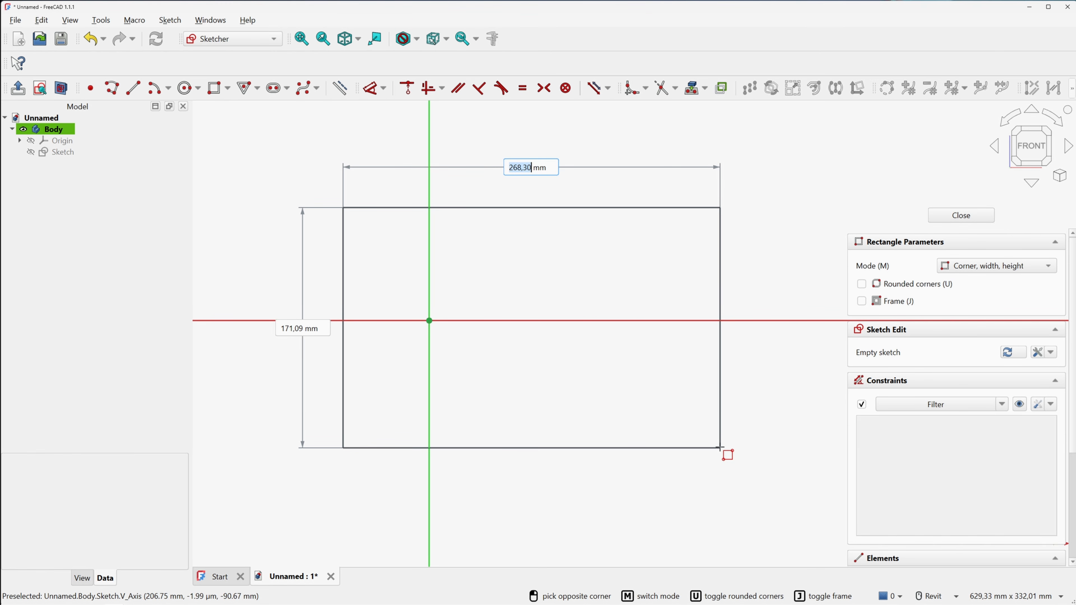
text(100)
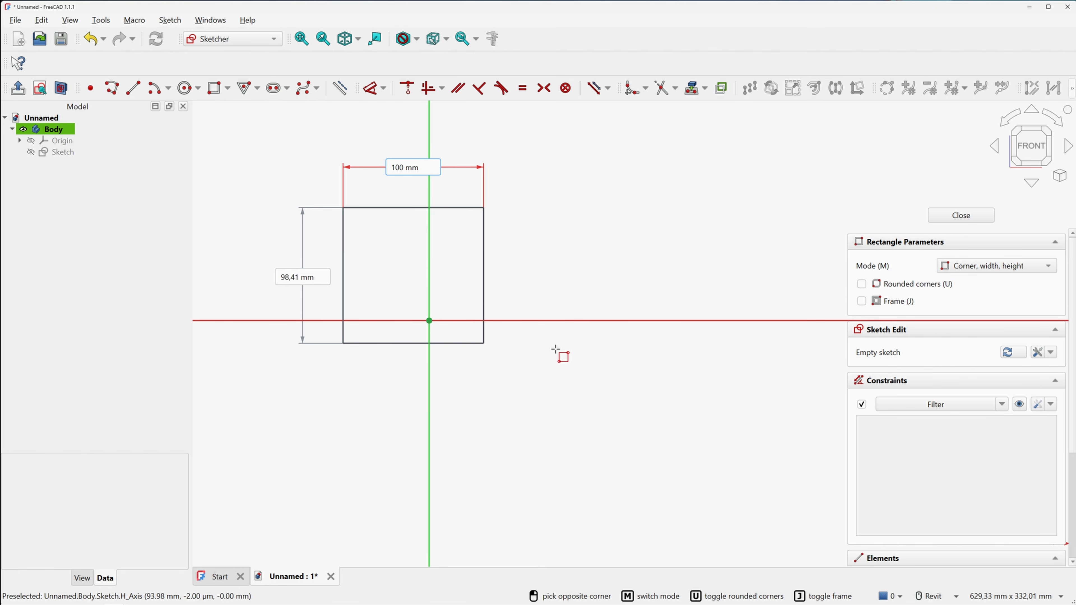
key(Tab)
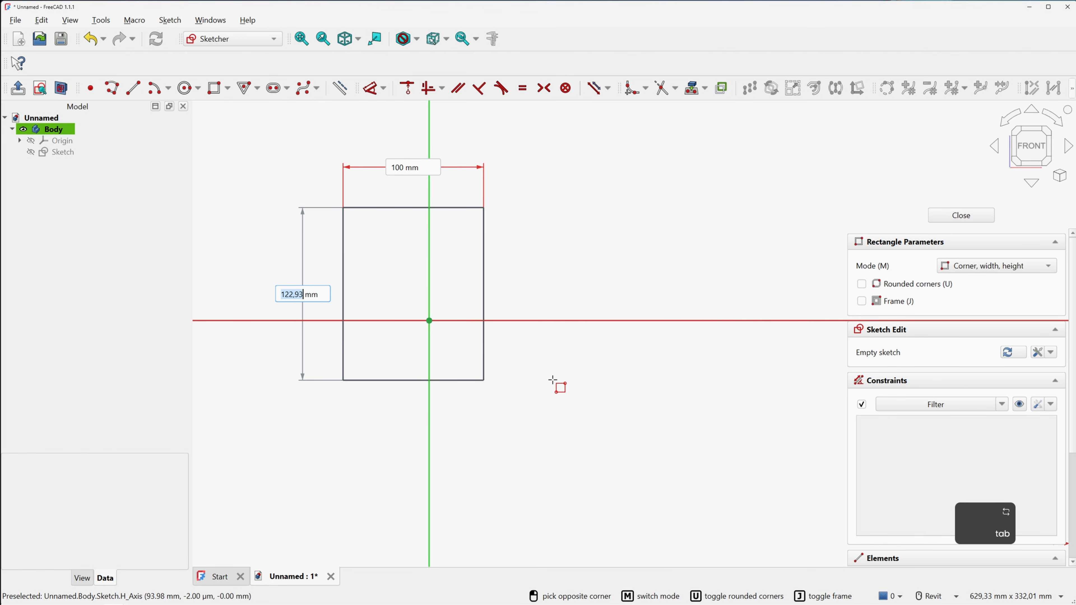
text(100)
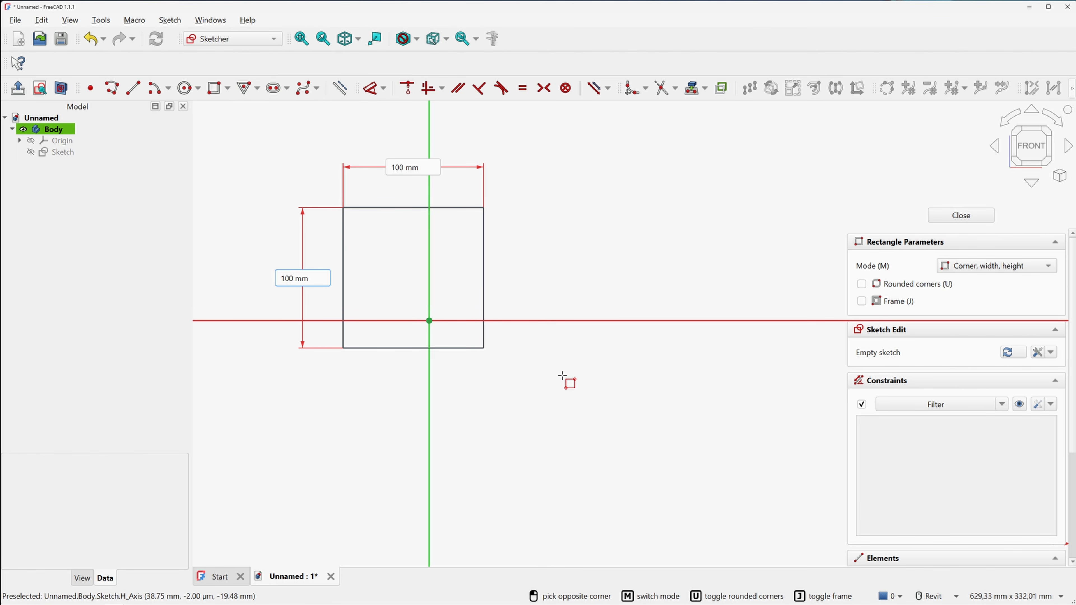
click(561, 375)
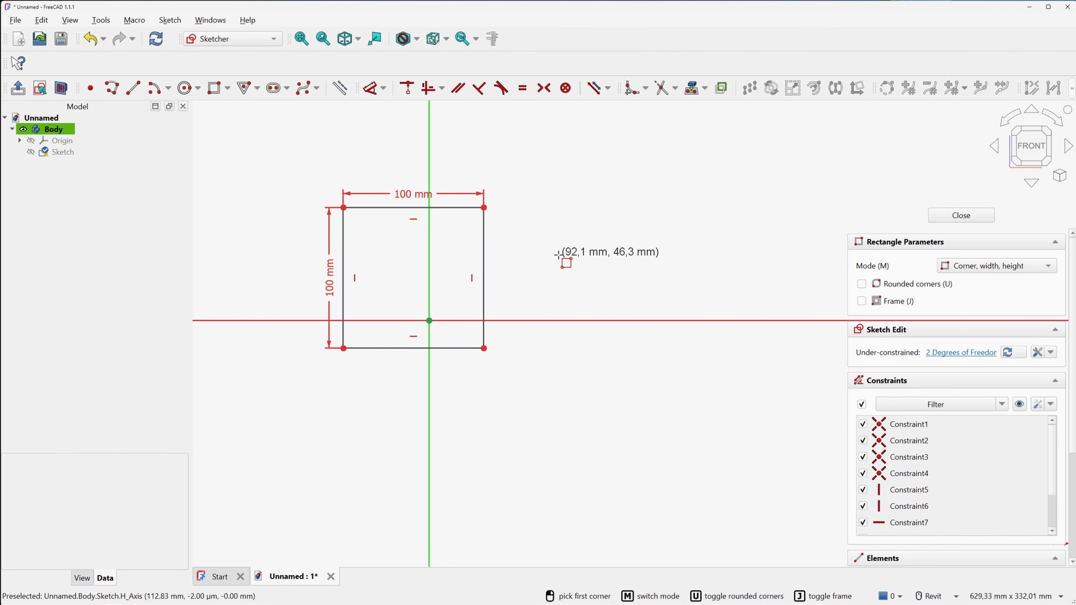
Make the square's lower-left corner coincident with the sketch origin, fully constraining it
key(Escape)
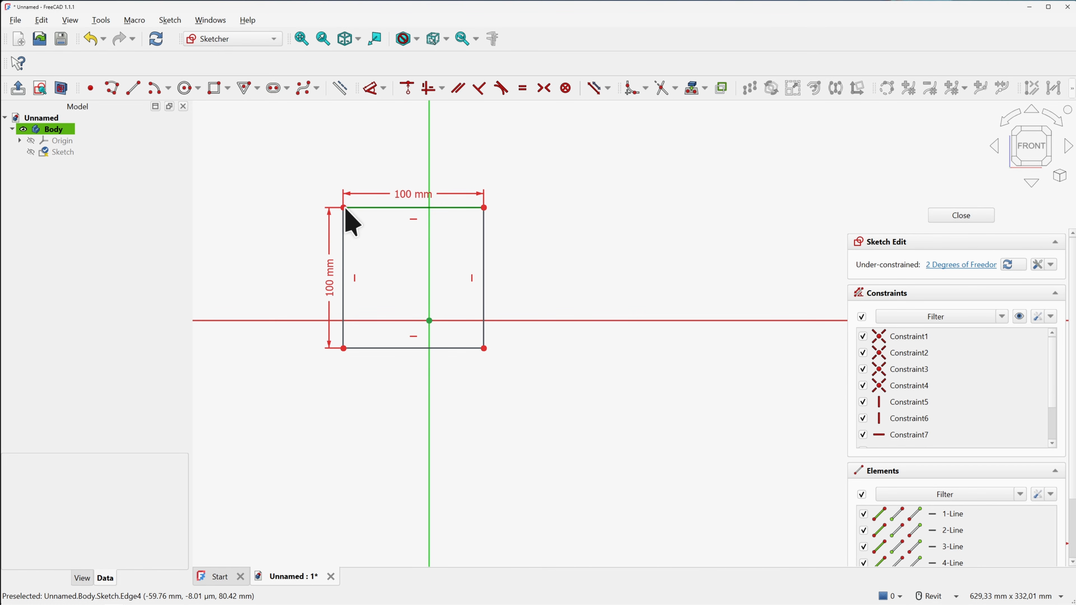
drag(344, 208, 503, 210)
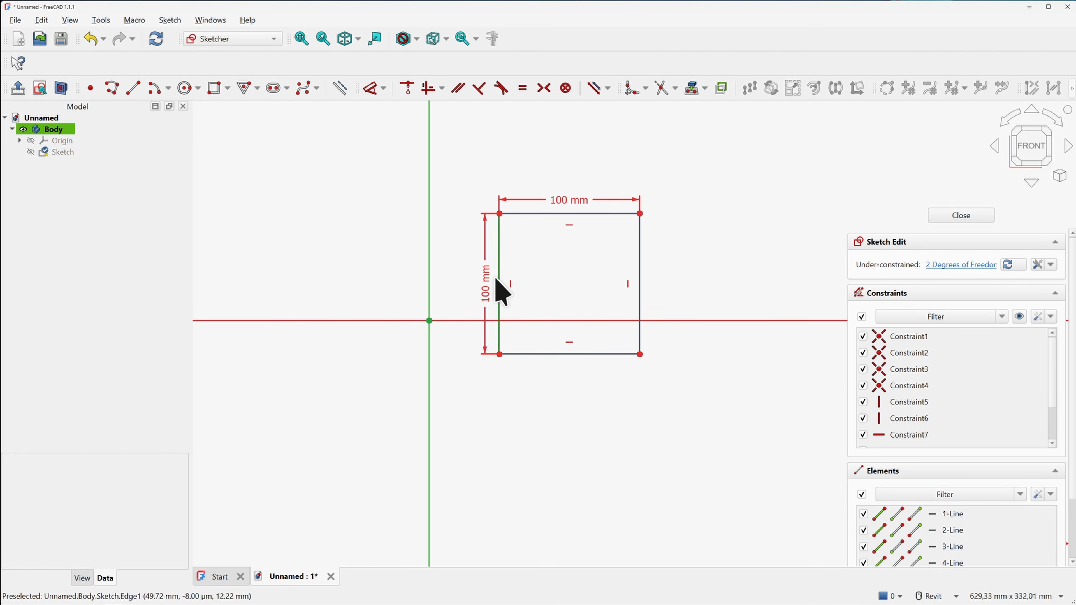
click(407, 88)
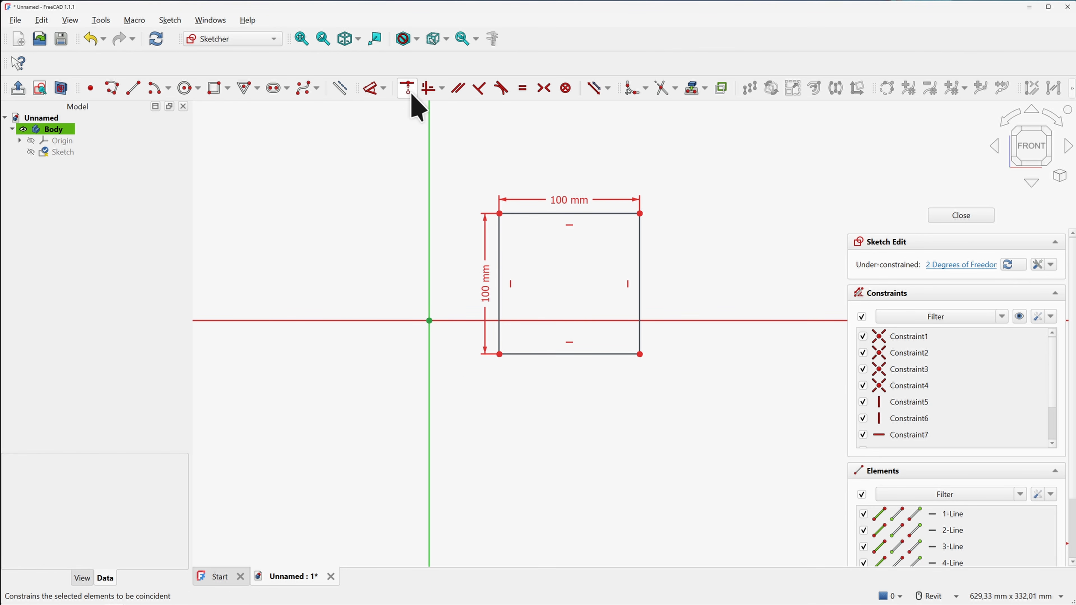
click(429, 321)
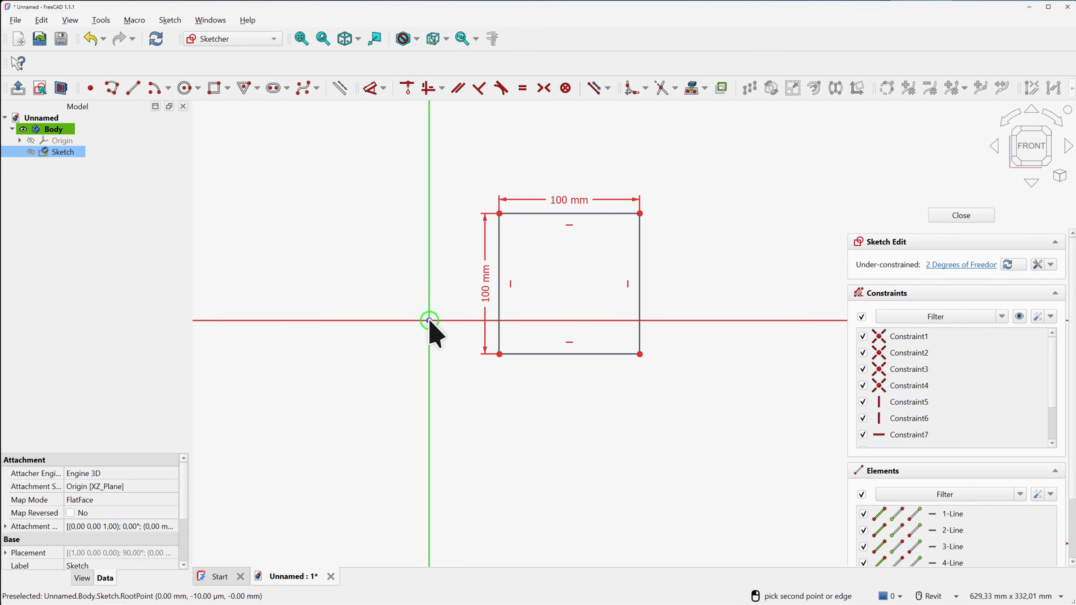
click(499, 354)
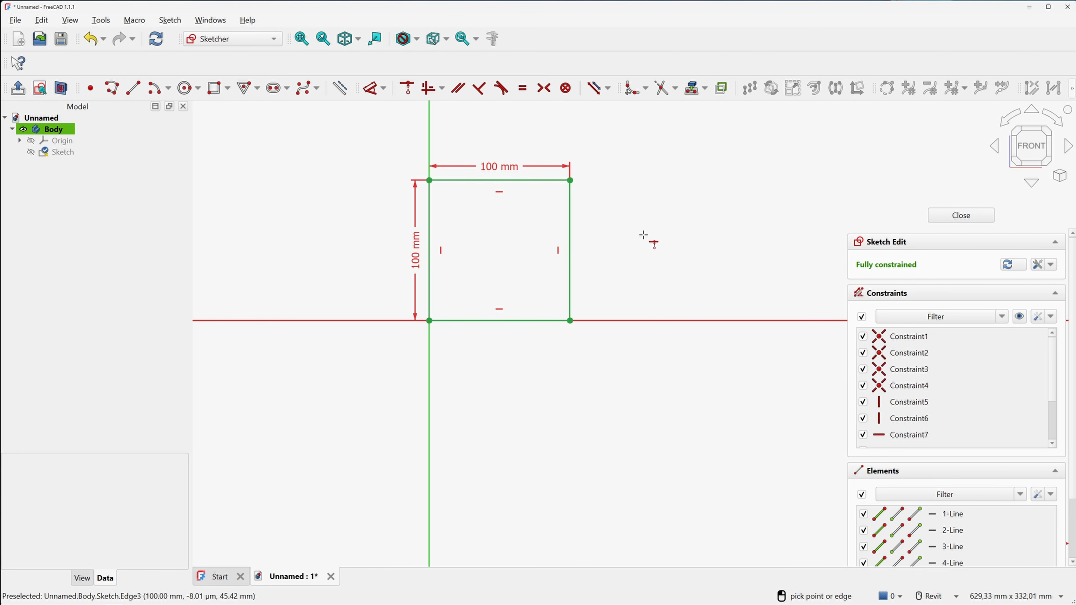
key(Escape)
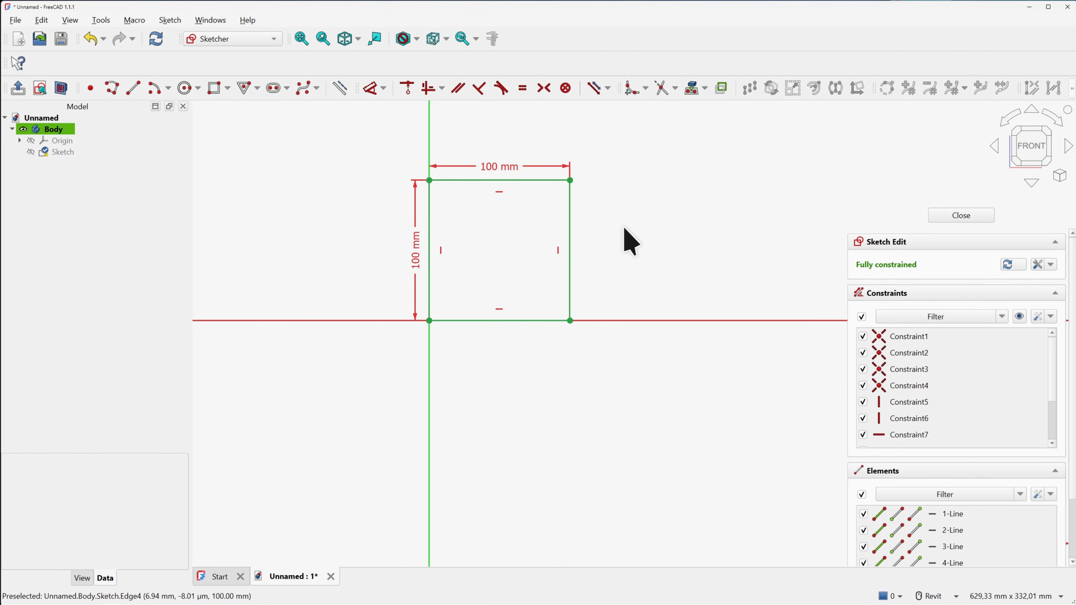
Box-select the whole 100 mm square and delete it along with its constraints
middle_drag(621, 233, 622, 260)
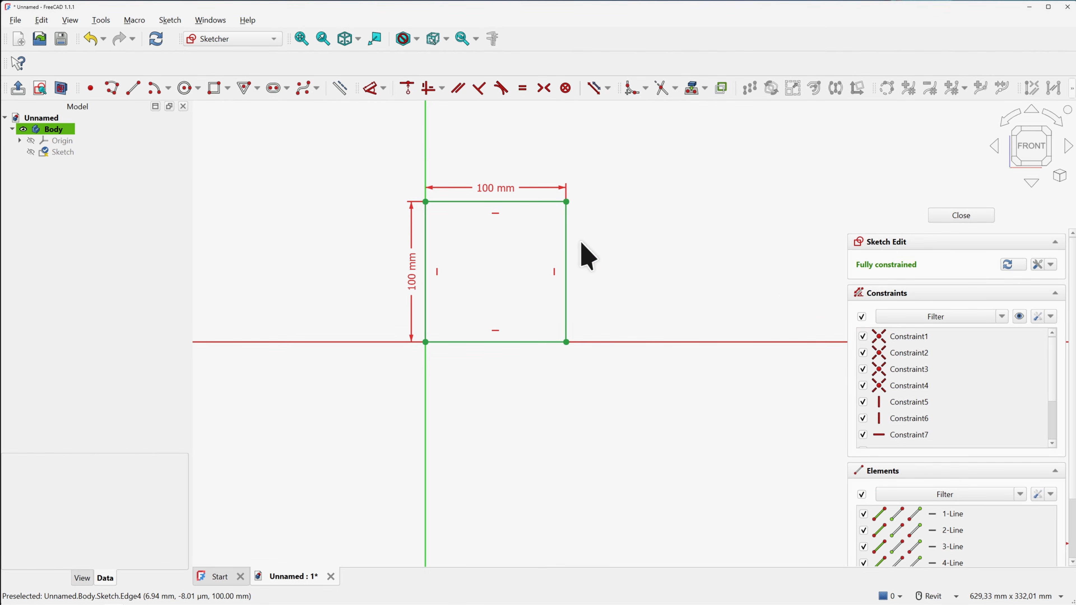
drag(334, 138, 636, 406)
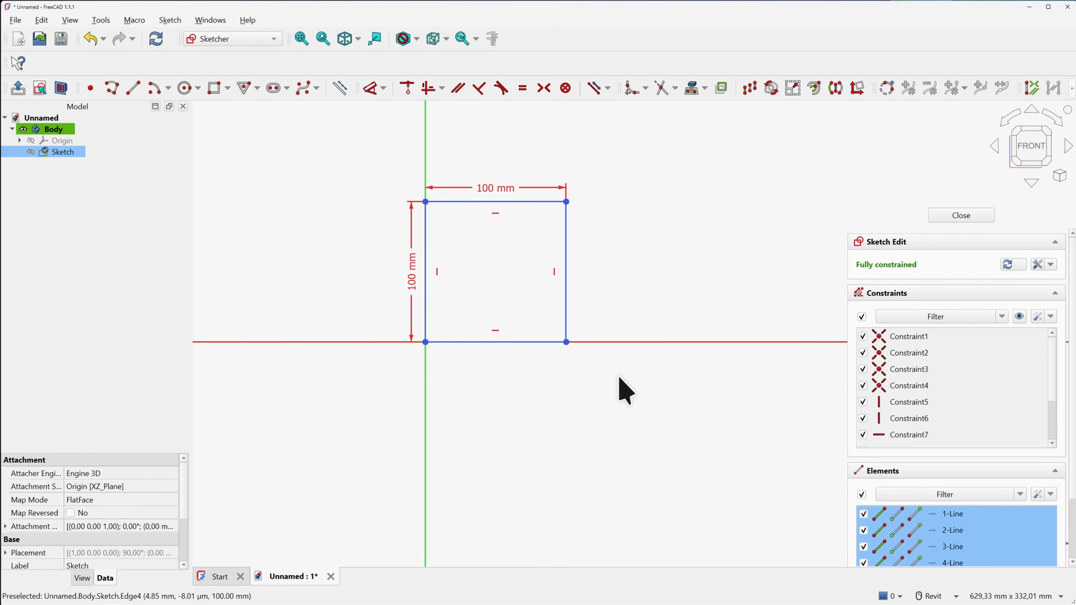
key(Delete)
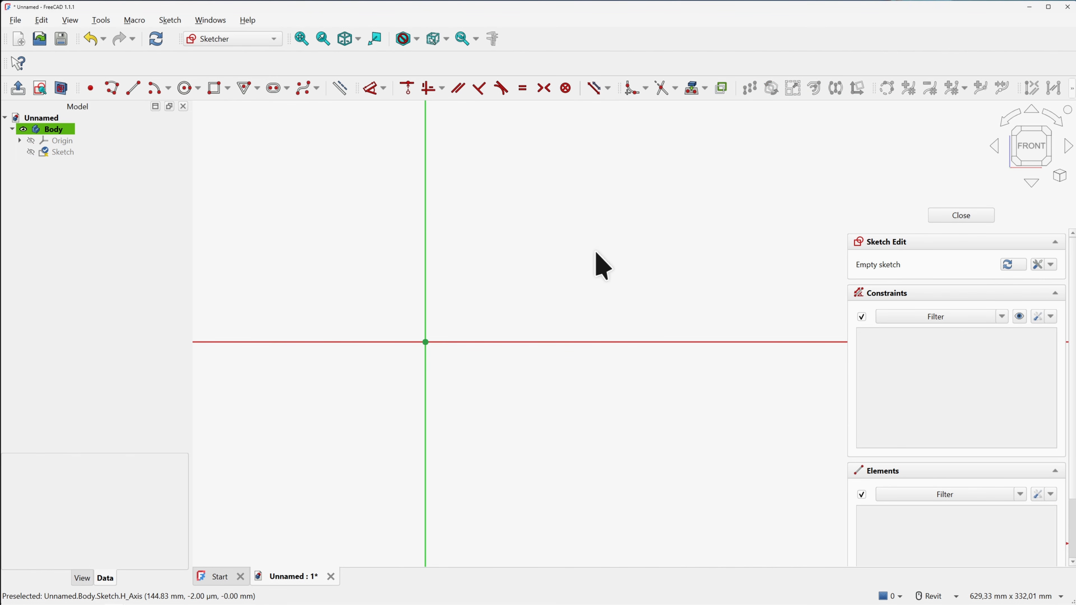
Draw a wide rectangle from above-left to below-right of the sketch origin
click(217, 95)
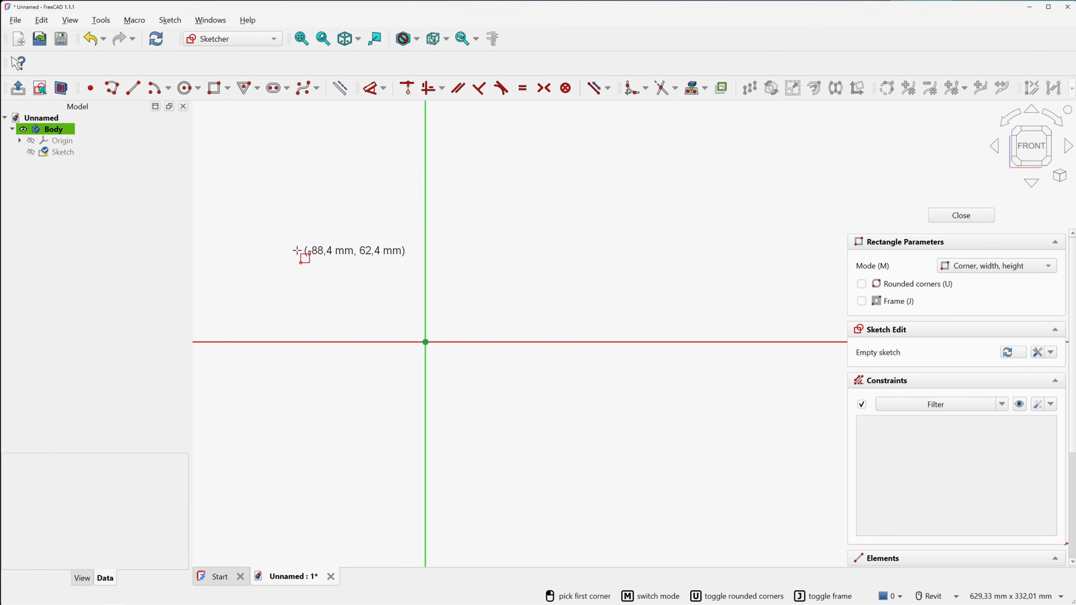
click(284, 239)
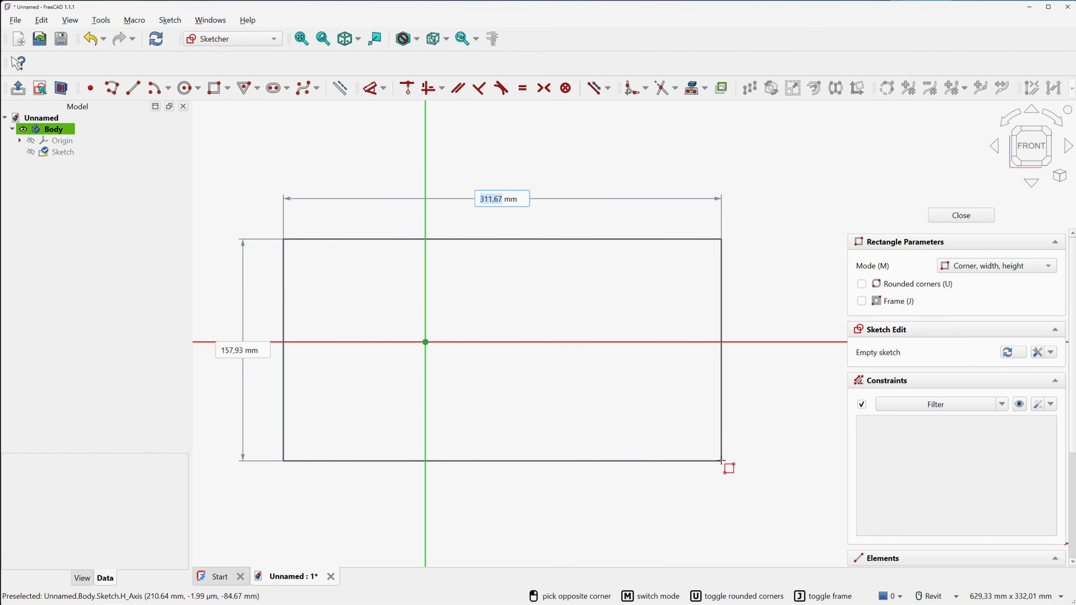
click(722, 462)
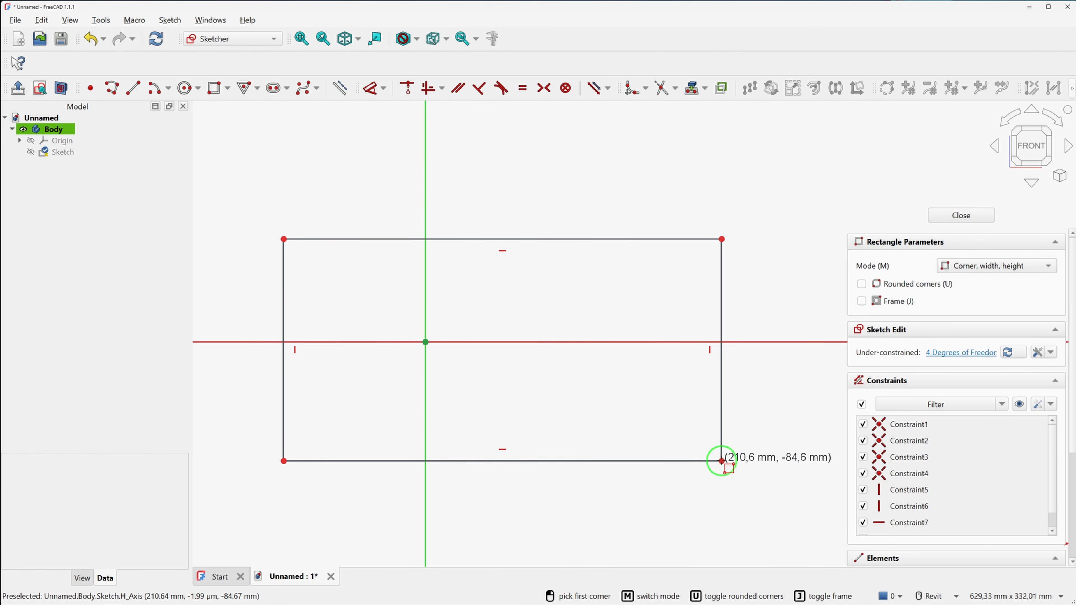
right_click(504, 304)
middle_drag(507, 334, 520, 286)
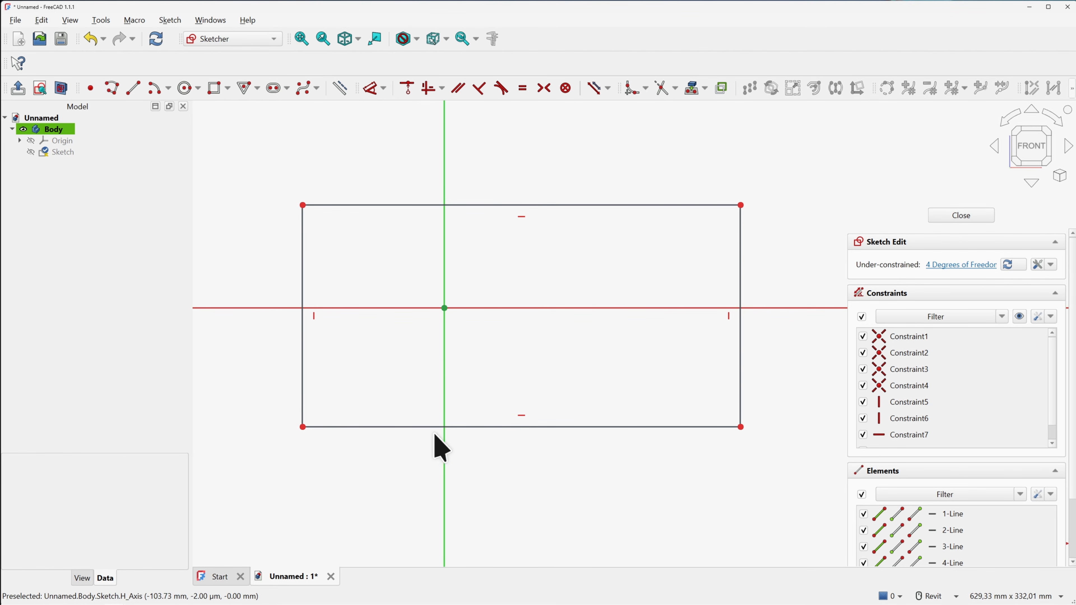
middle_drag(532, 266, 513, 264)
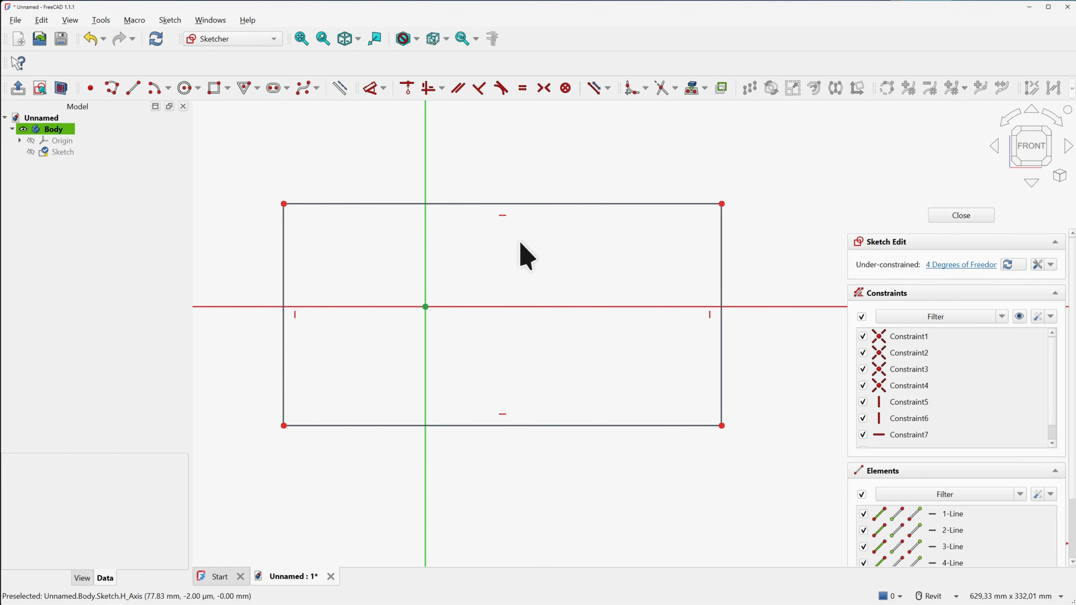
Add a 66 mm horizontal dimension from the vertical axis to the rectangle's top-right corner
click(371, 91)
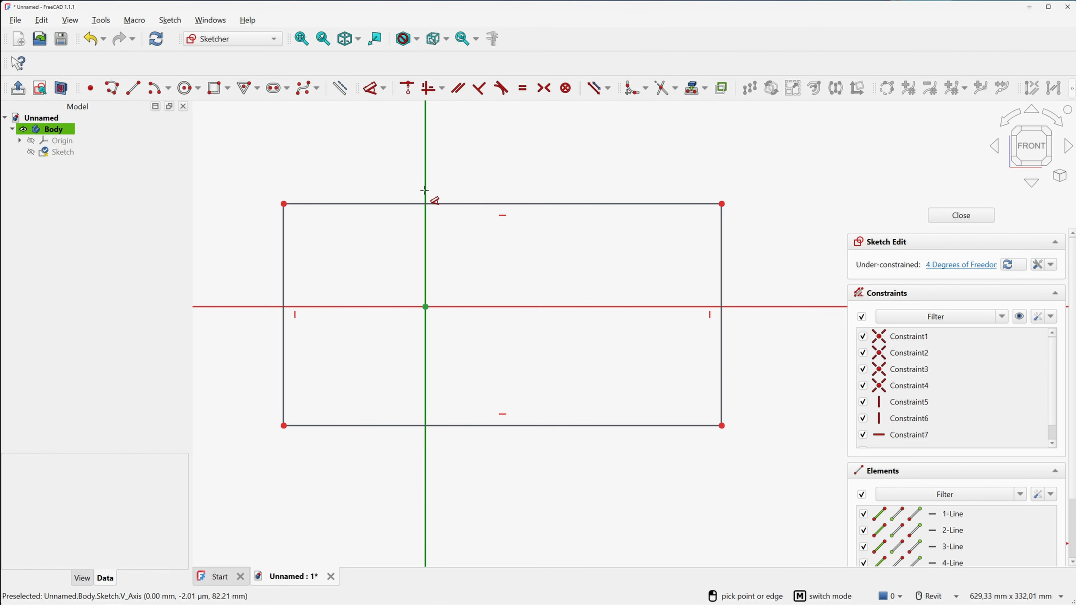
click(722, 204)
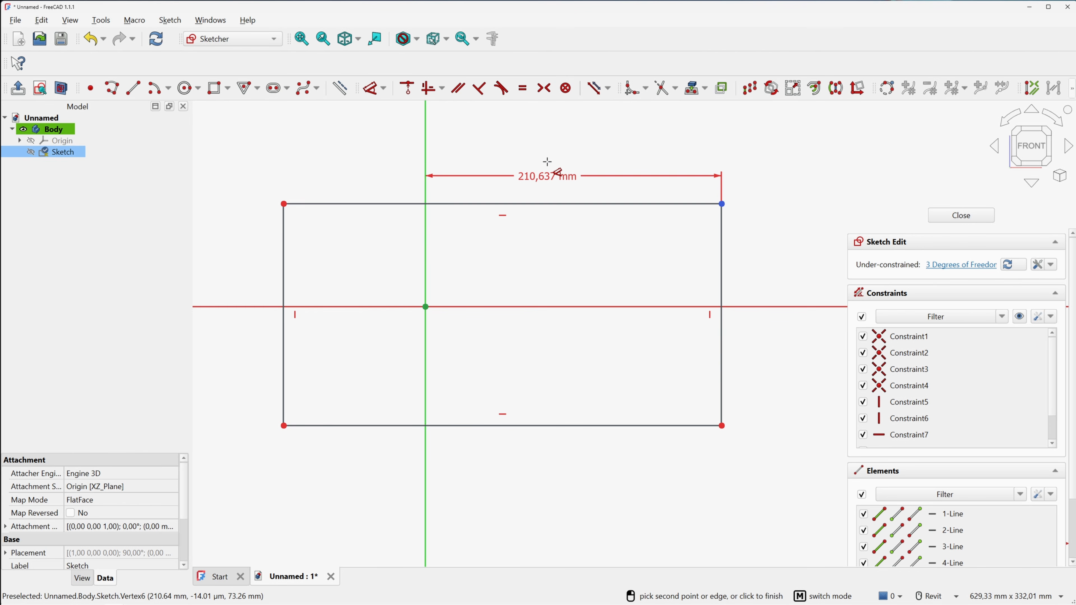
click(547, 162)
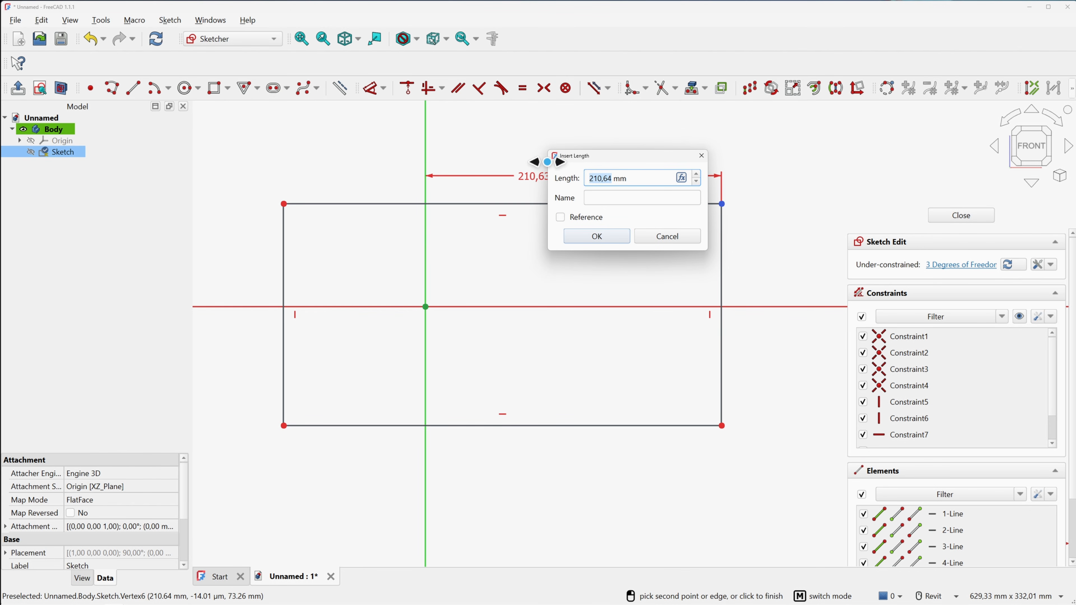
text(66)
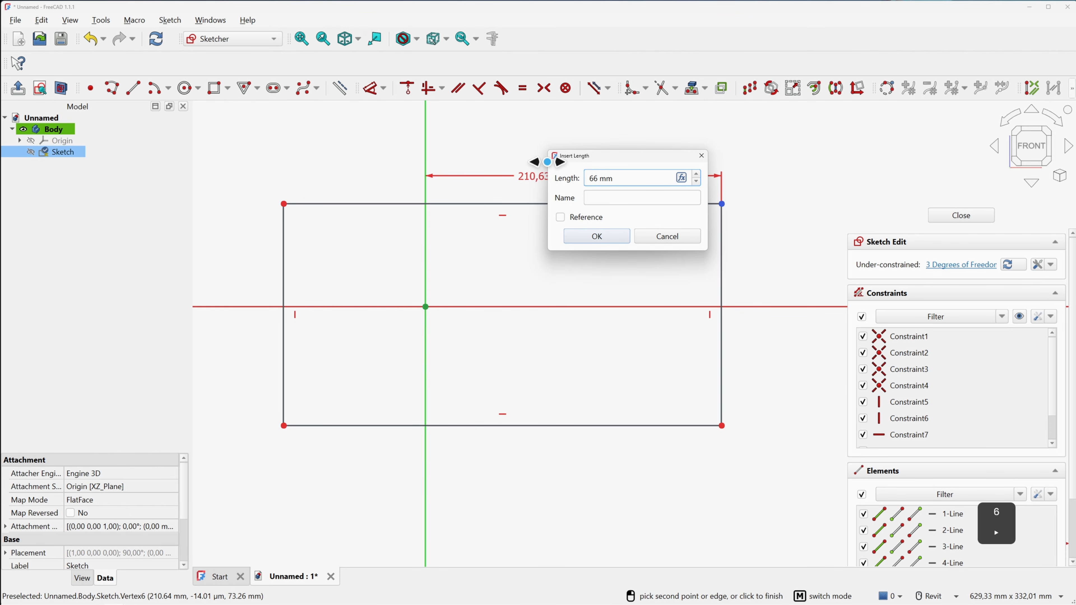
key(Return)
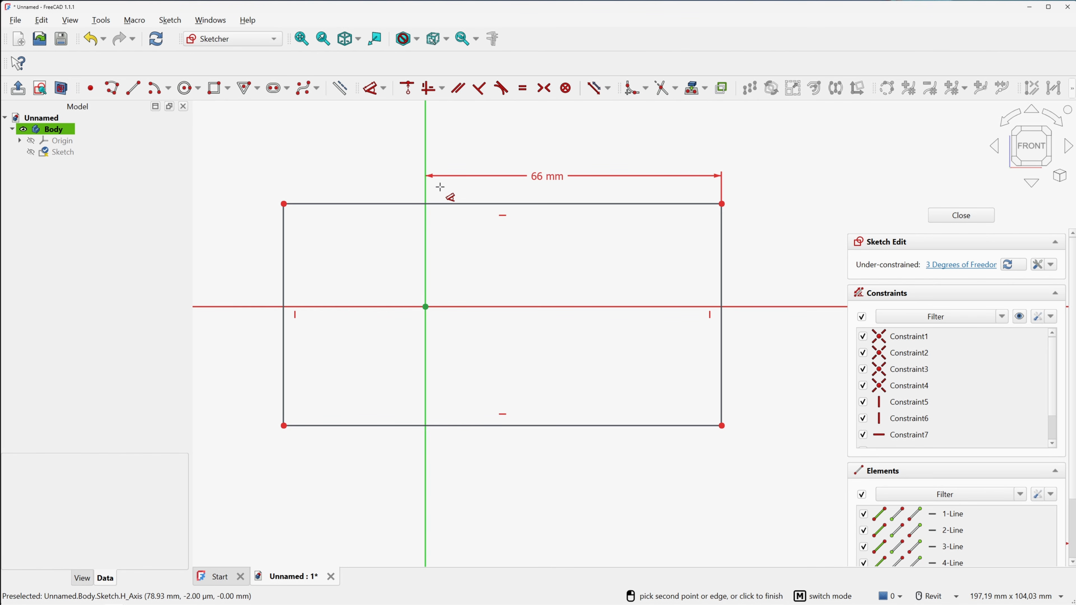
Add a 32 mm horizontal dimension from the origin to the rectangle's top-left corner
click(425, 307)
click(284, 204)
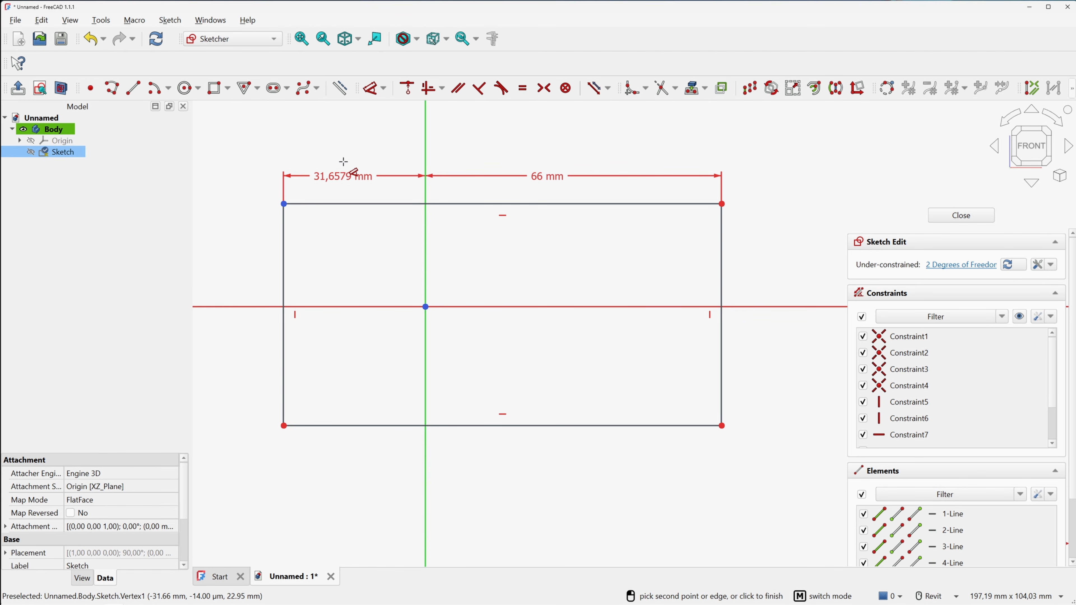
click(343, 166)
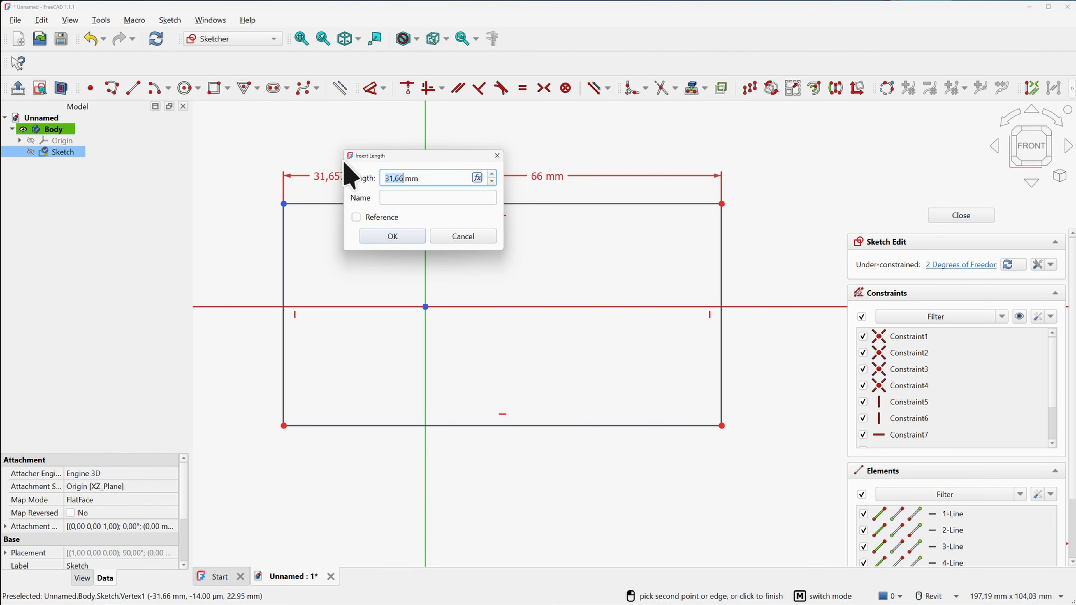
text(32)
key(Return)
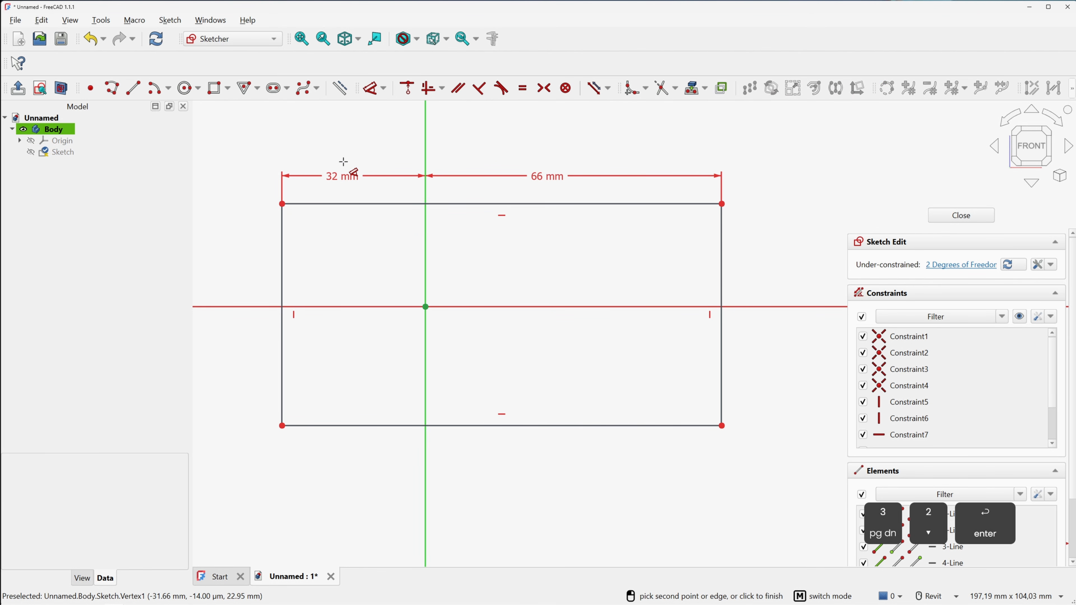
Dimension the rectangle's left side vertically as 50 mm
click(282, 204)
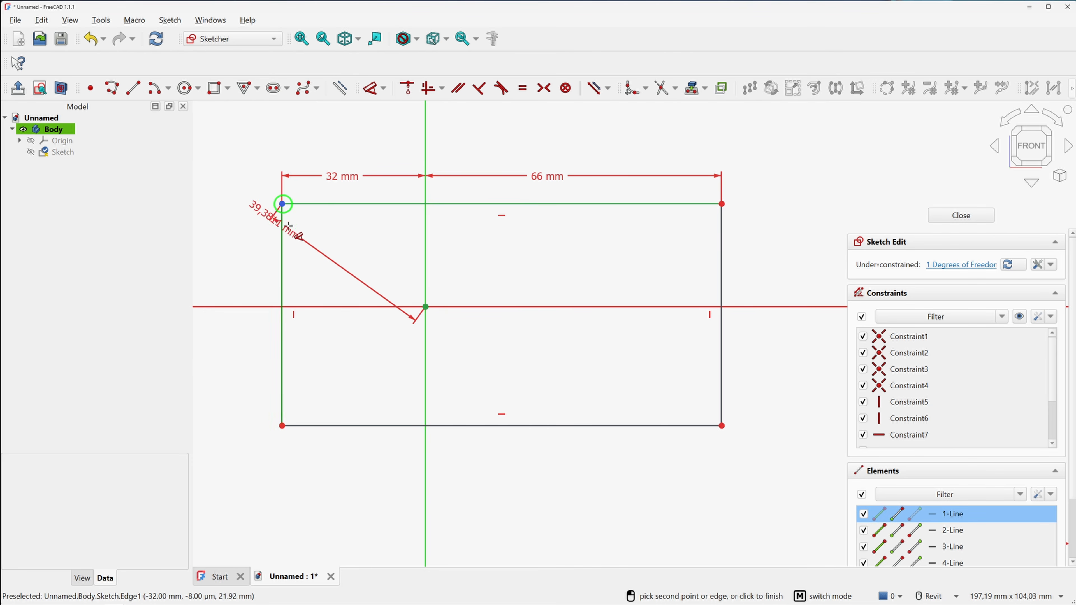
click(263, 395)
click(244, 316)
text(5)
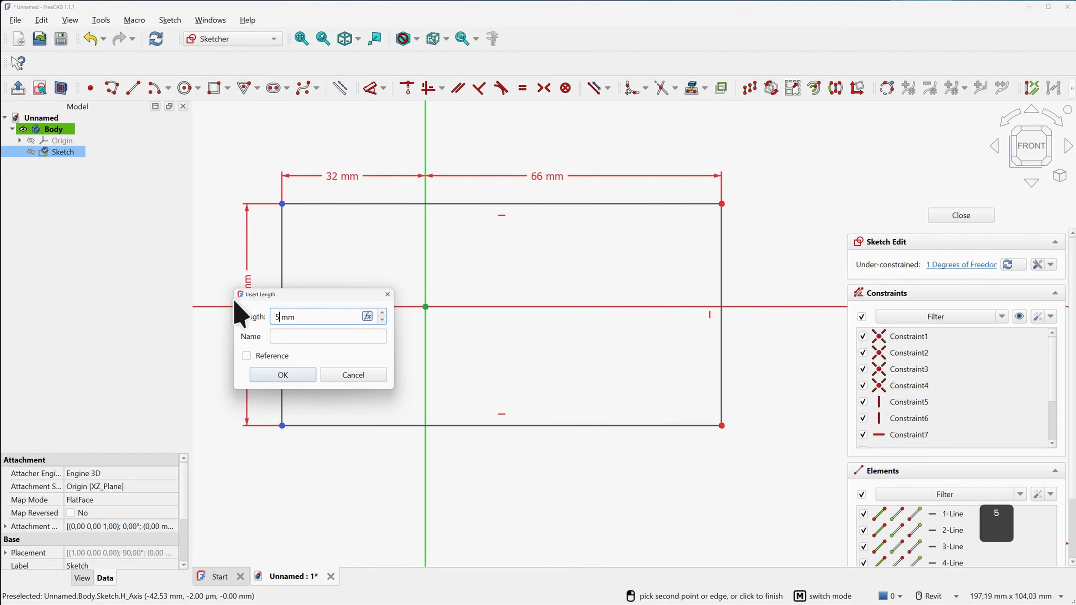
text(0)
key(Return)
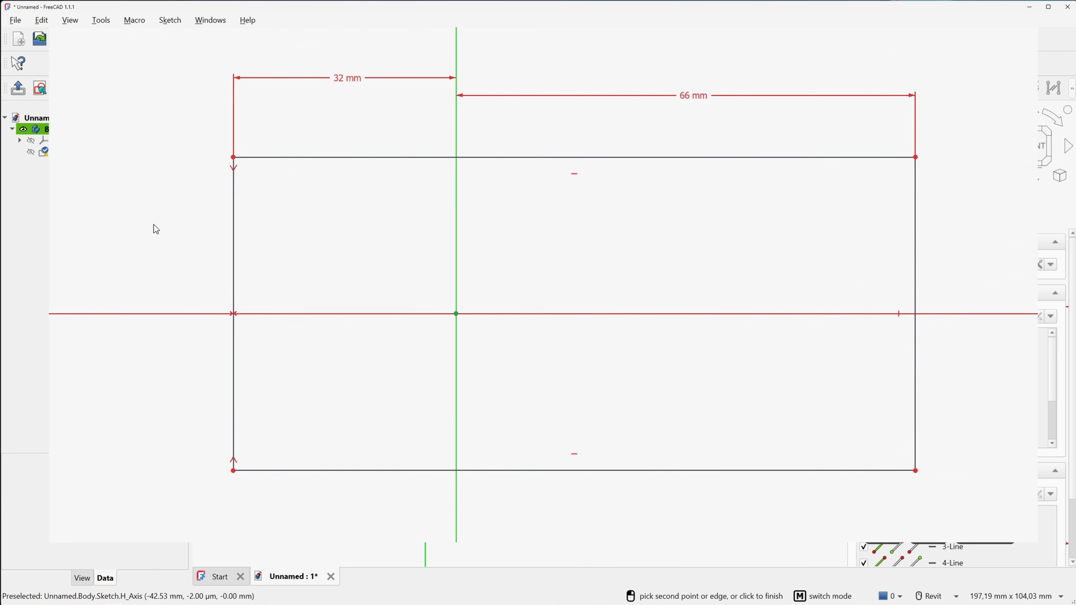
click(232, 236)
click(153, 268)
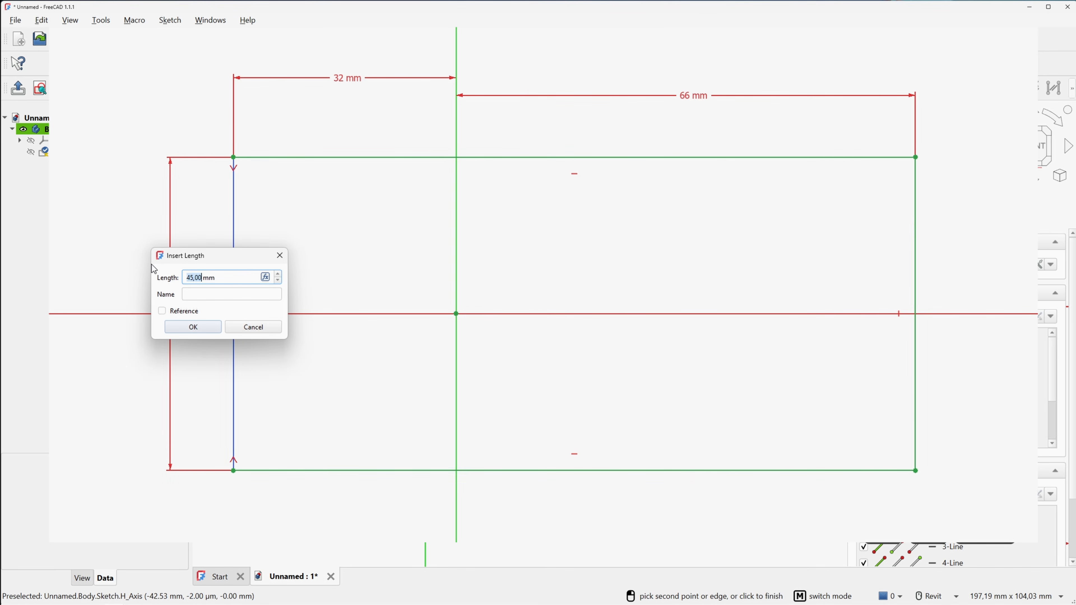
text(50)
key(Return)
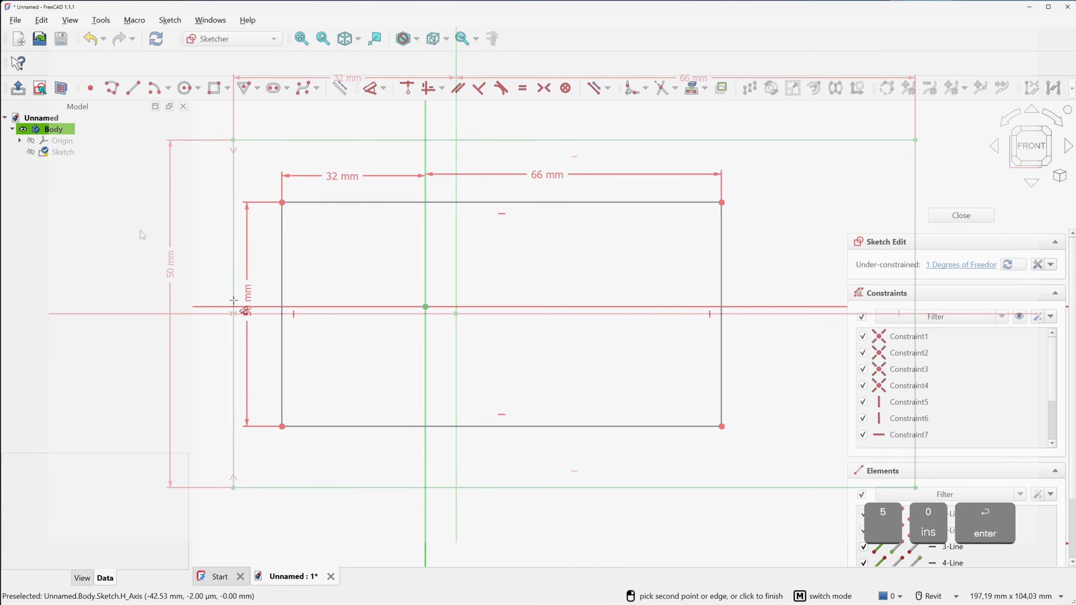
Drag the rectangle's corners to check its remaining degrees of freedom
right_click(232, 181)
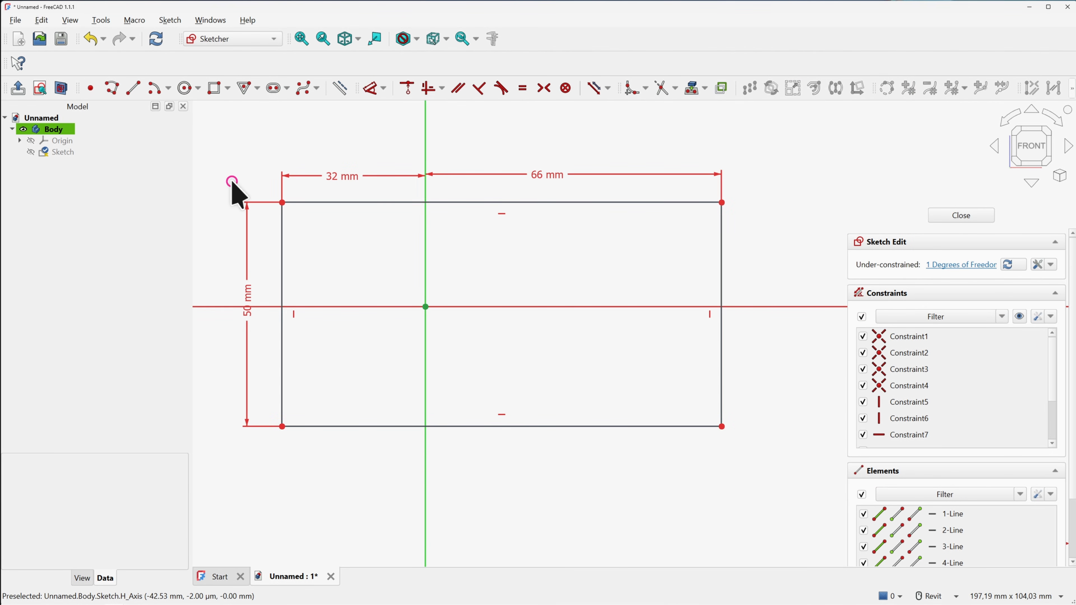
drag(282, 202, 331, 229)
drag(282, 379, 350, 336)
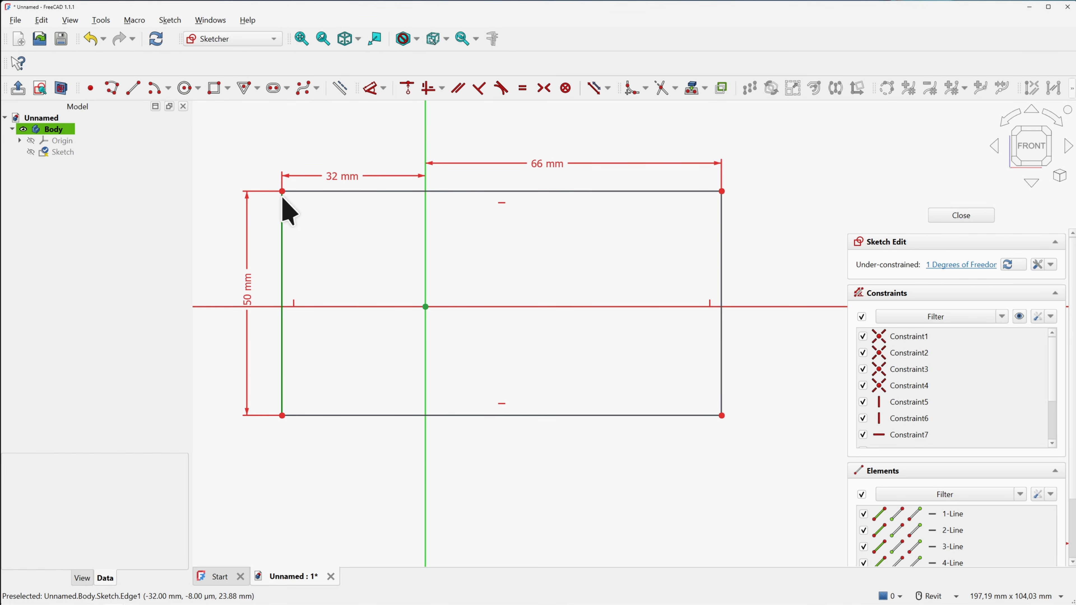
mouse_move(281, 193)
mouse_down()
mouse_move(283, 220)
mouse_move(282, 191)
mouse_up()
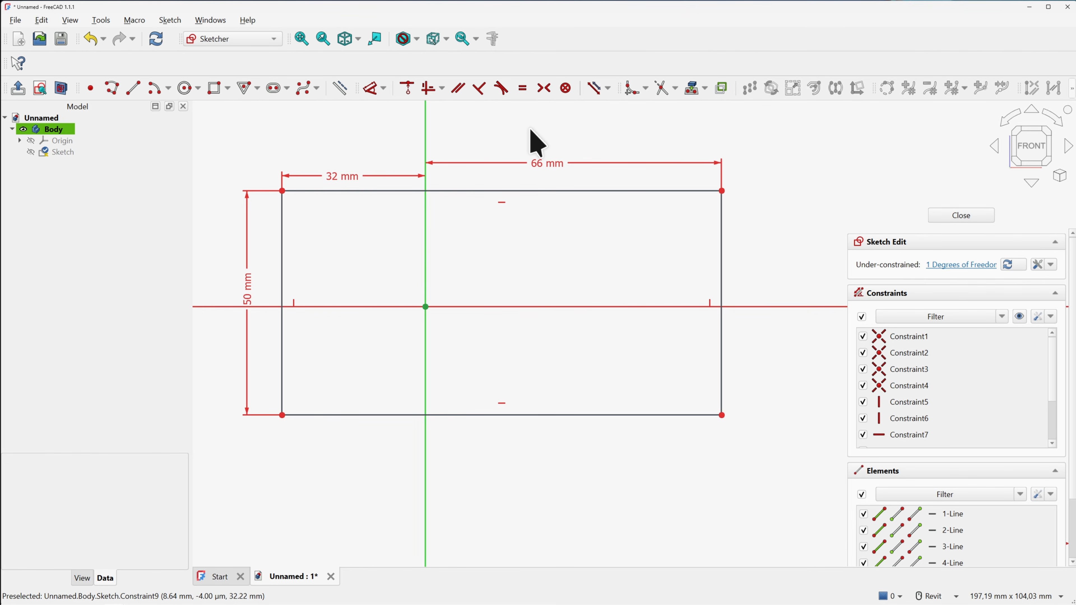
click(543, 90)
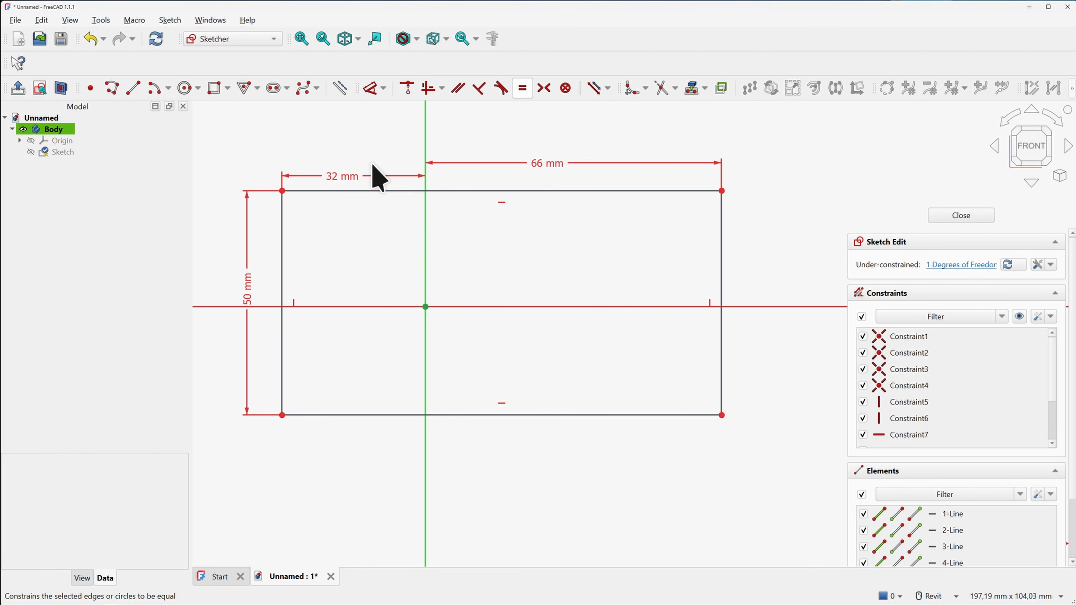
Make the top-left and bottom-left corners symmetric about the horizontal axis
click(283, 192)
click(334, 307)
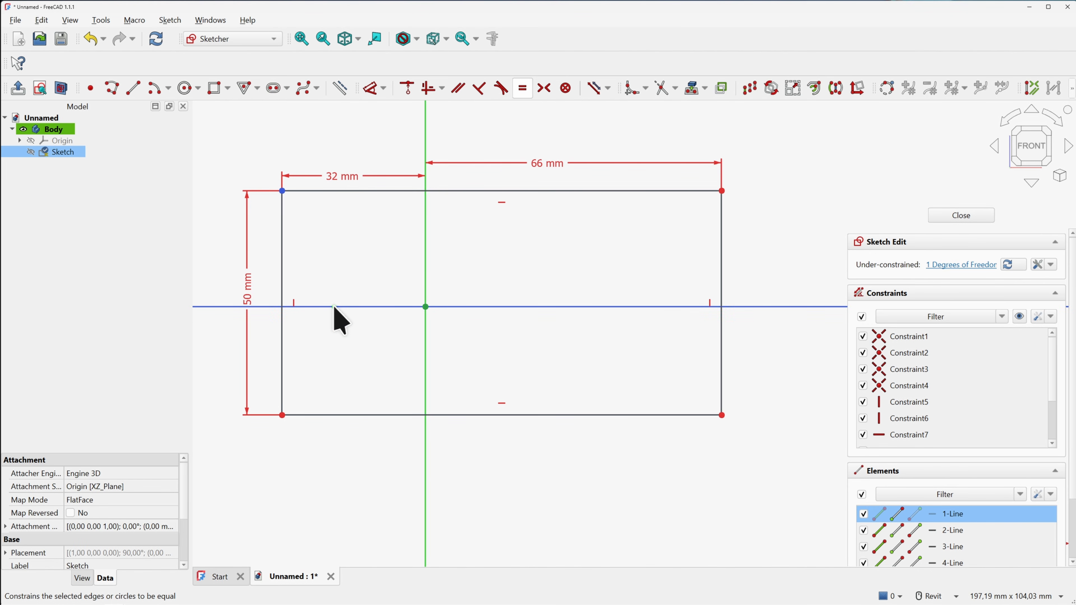
click(282, 416)
key(s)
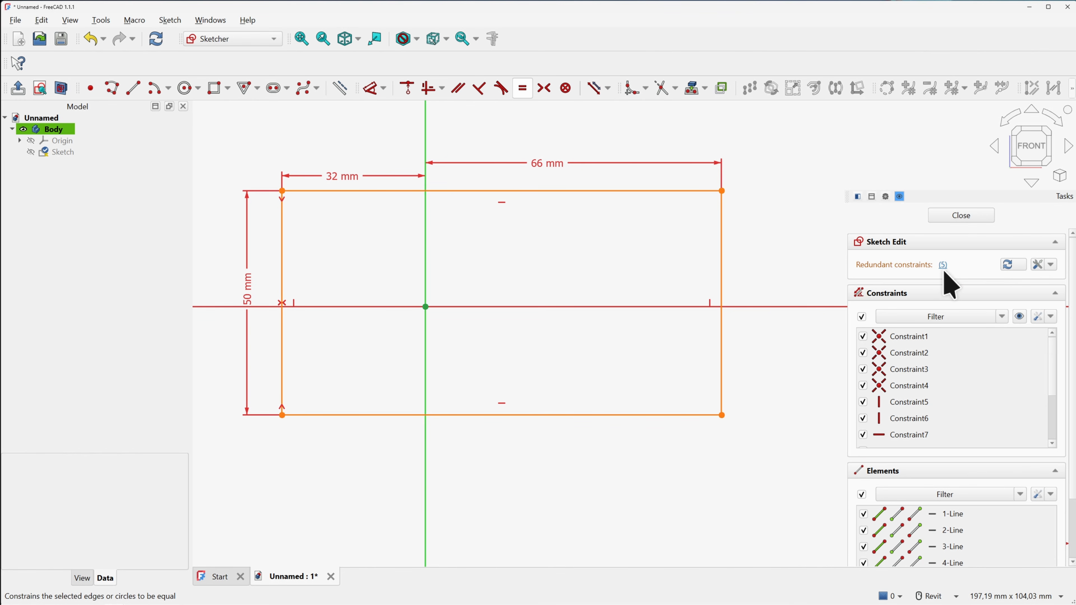
Enable auto-removal of redundant constraints and delete redundant constraint 5, then tidy the 50 mm label
click(1051, 316)
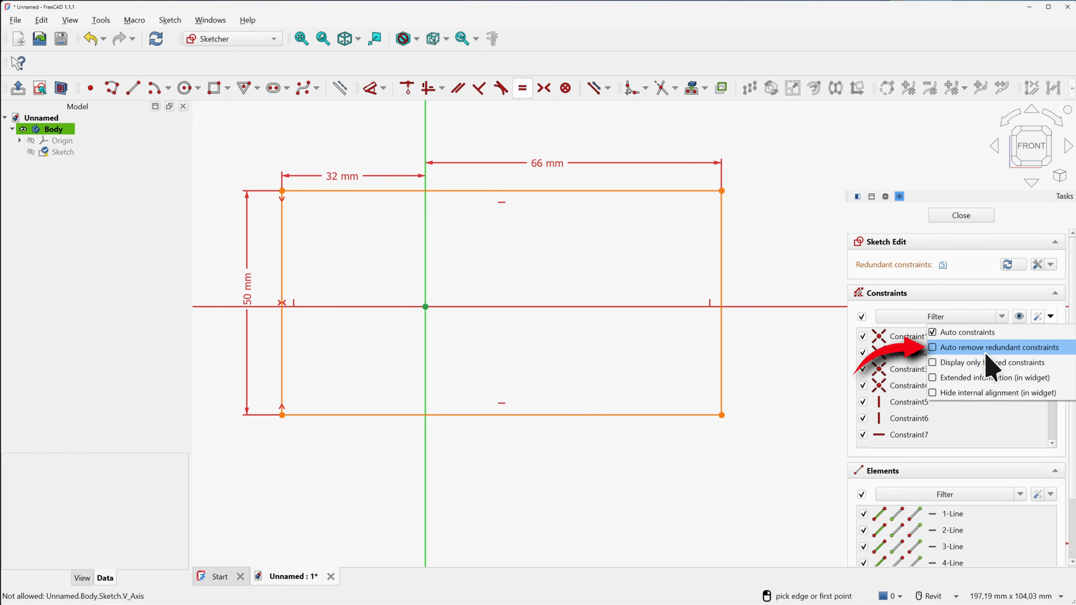
click(933, 349)
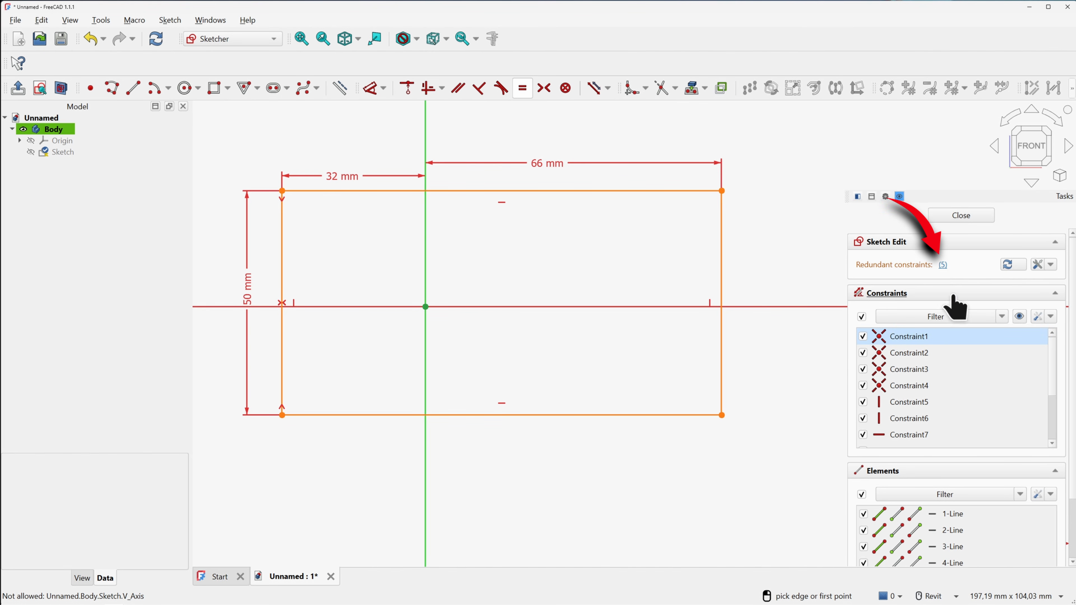
click(943, 265)
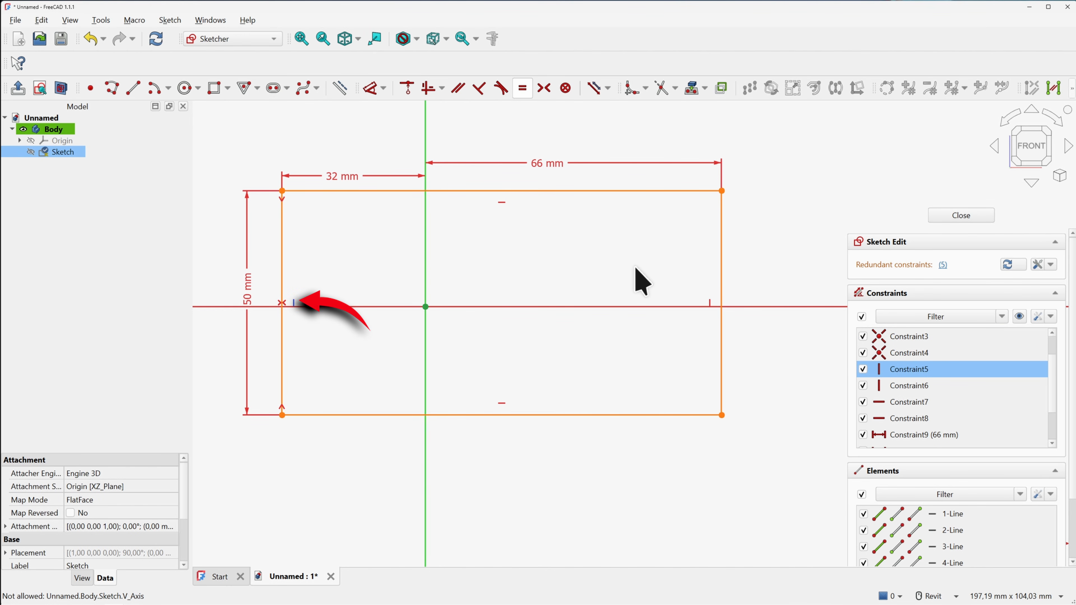
key(Delete)
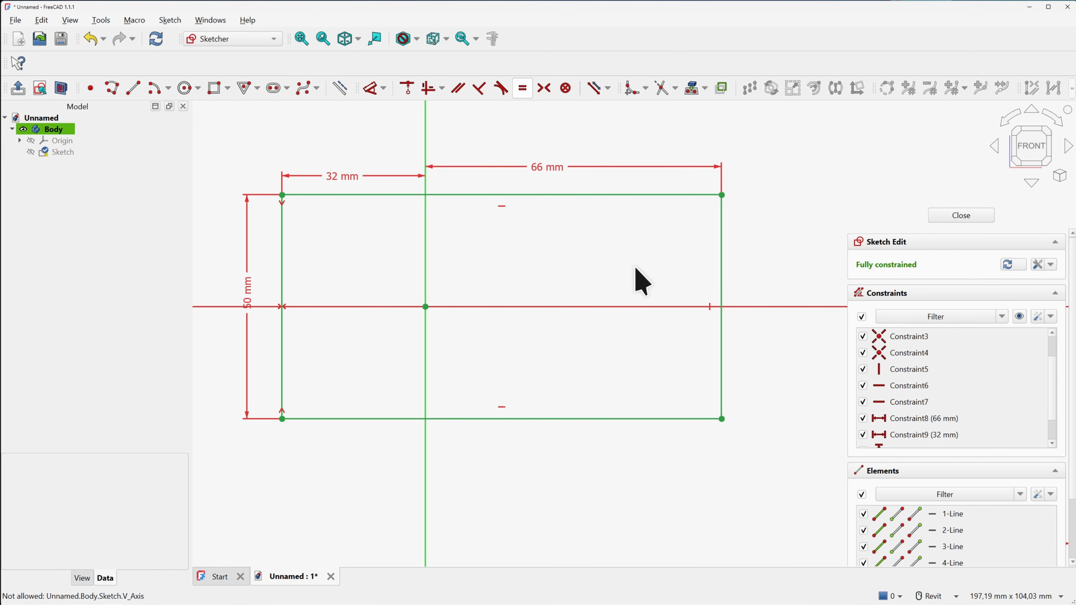
drag(249, 292, 242, 284)
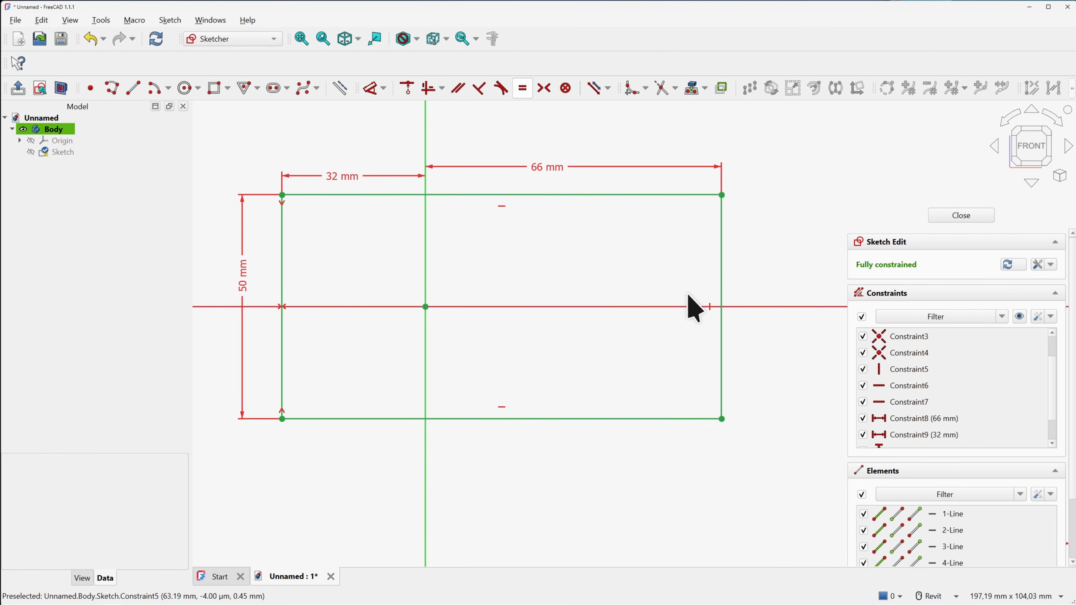
Close the rectangle sketch and centre it in the 3D view
click(949, 216)
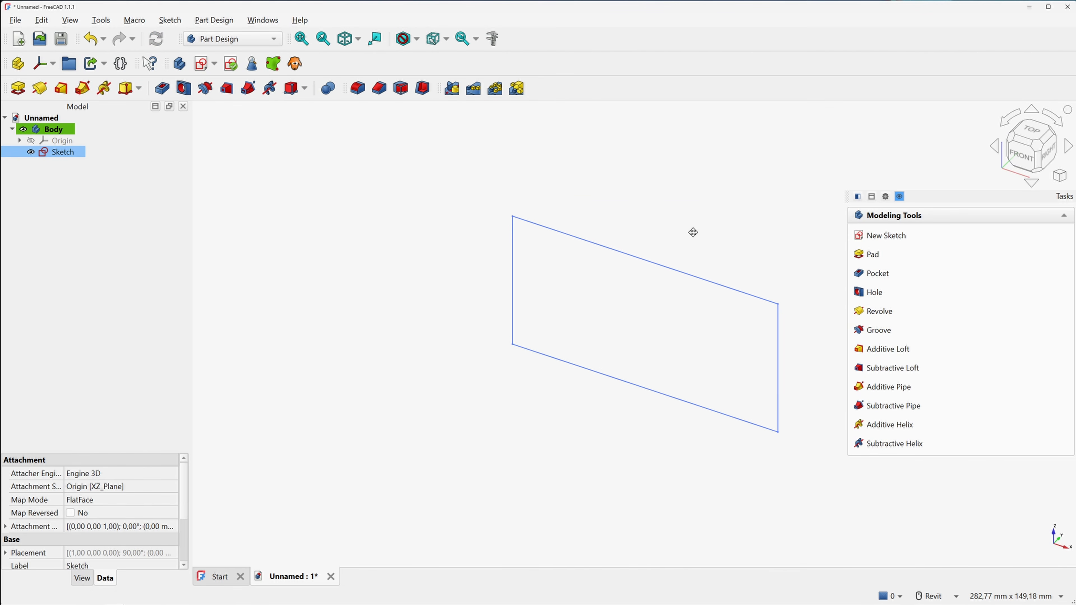
middle_drag(693, 232, 627, 228)
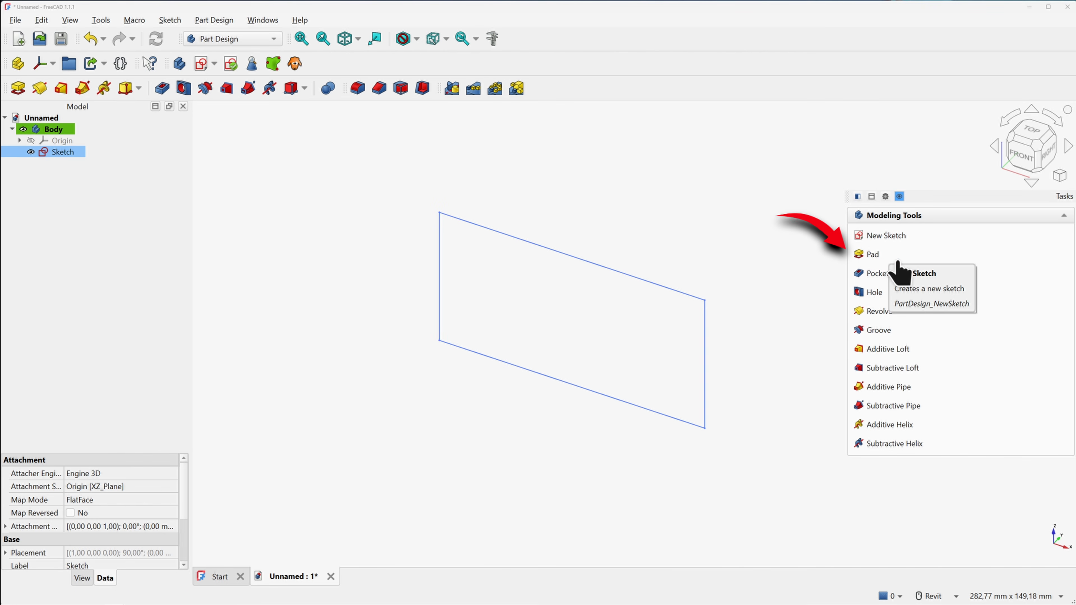
Pad the rectangle sketch 22 mm into a solid block
click(18, 88)
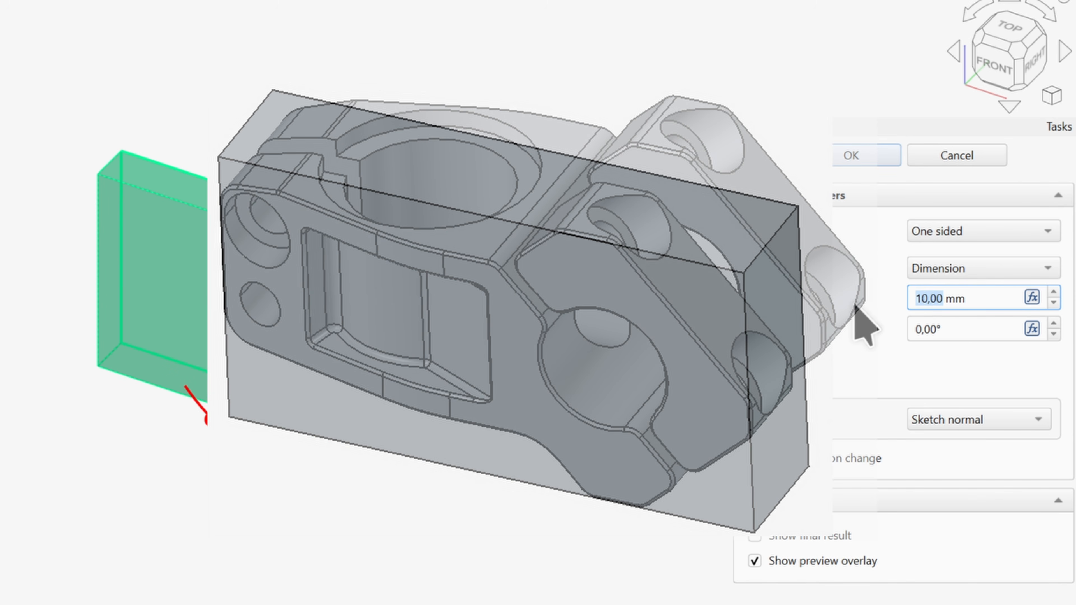
text(22)
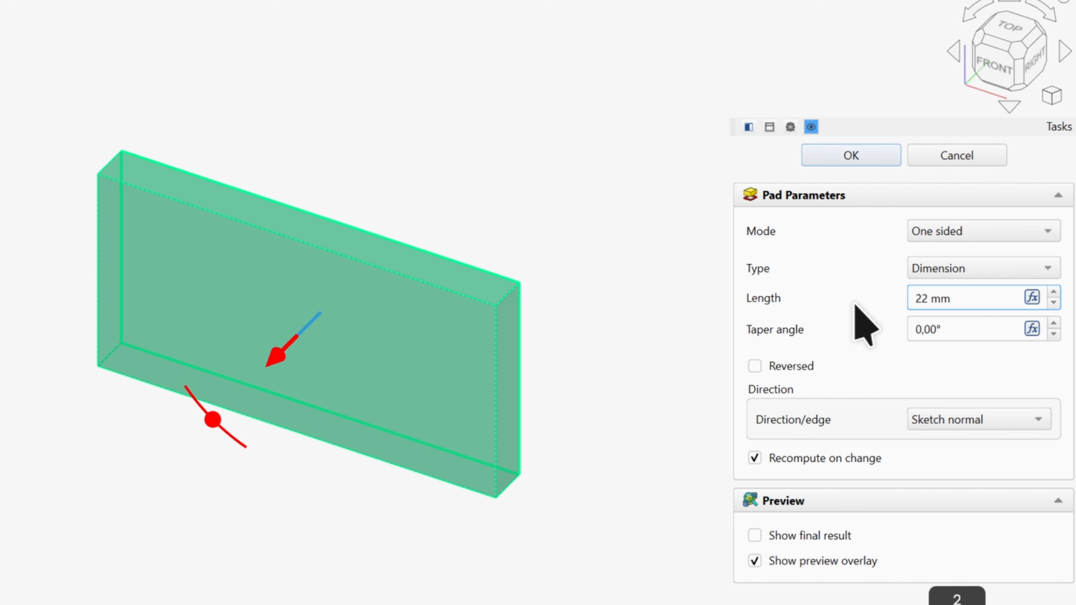
click(844, 287)
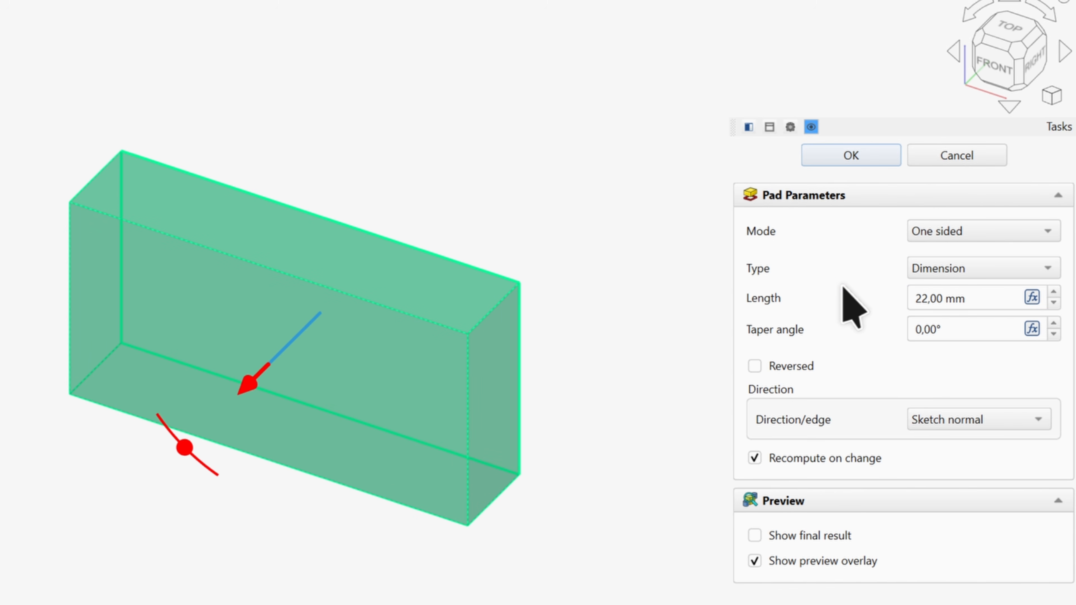
click(921, 216)
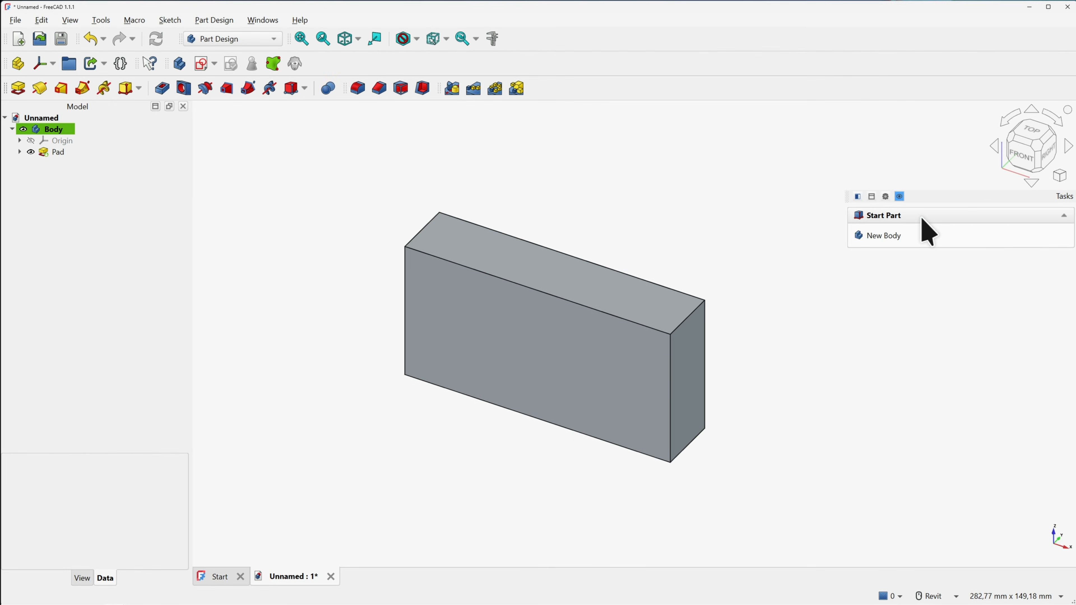
middle_drag(803, 319, 777, 303)
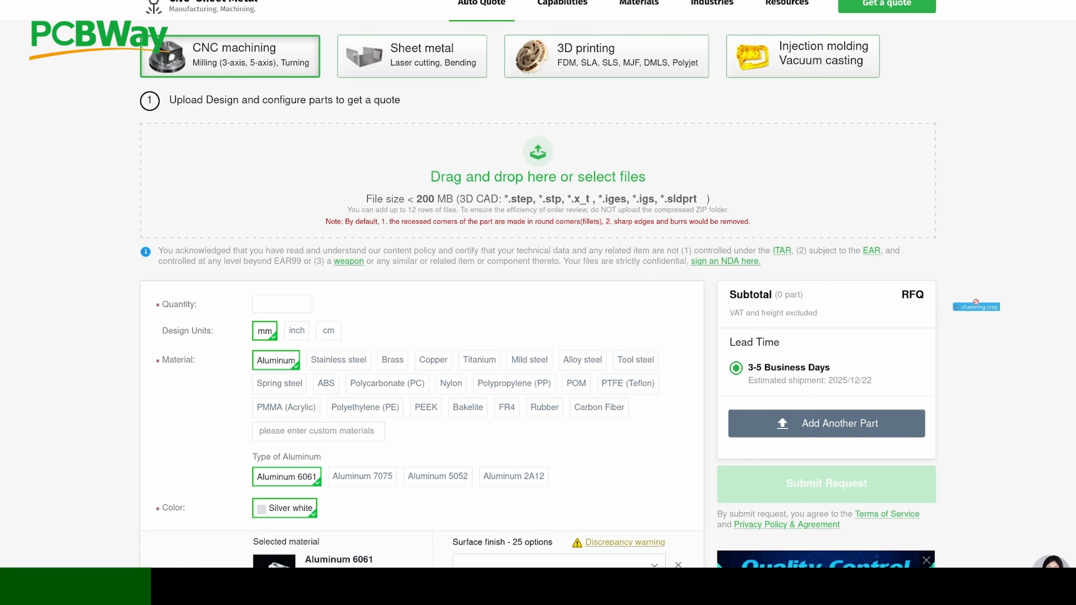
Drop chainring.step onto the PCBWay CNC quote upload zone
drag(566, 188, 564, 186)
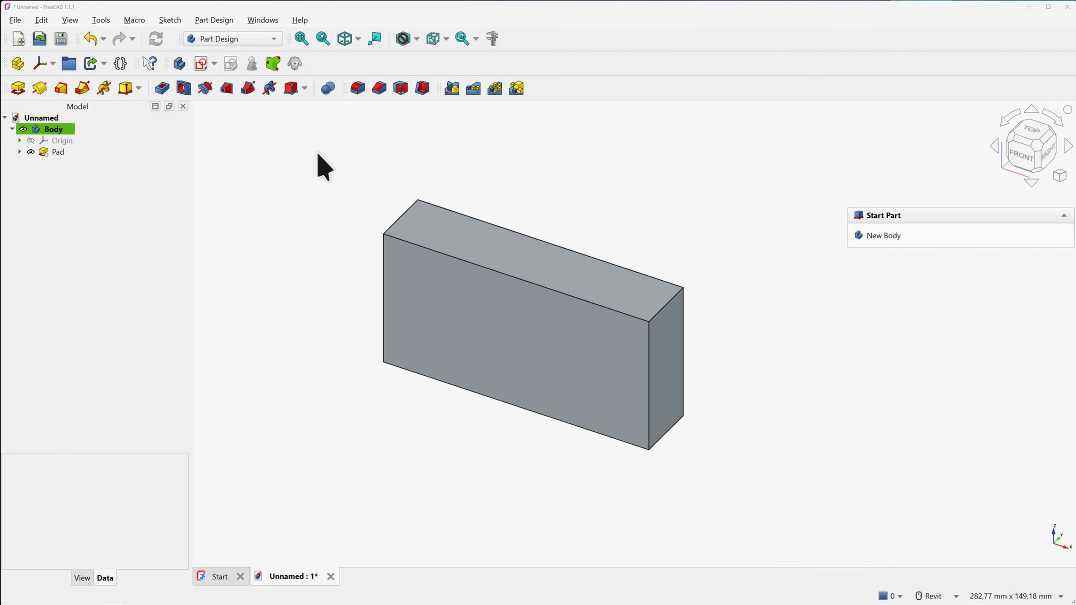
Create Sketch001 attached to the XZ plane
click(202, 64)
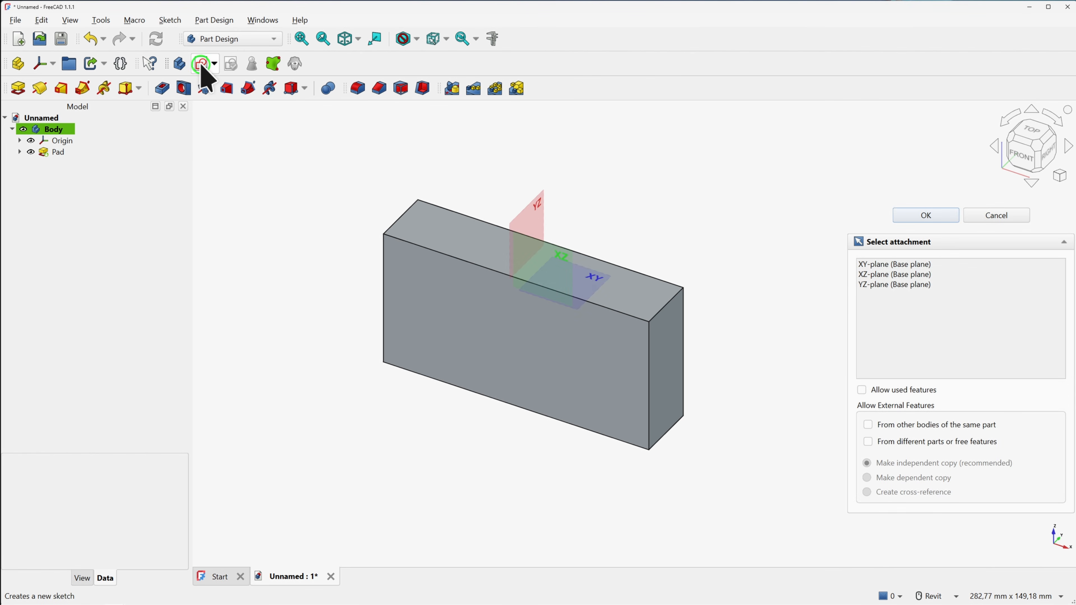
click(559, 255)
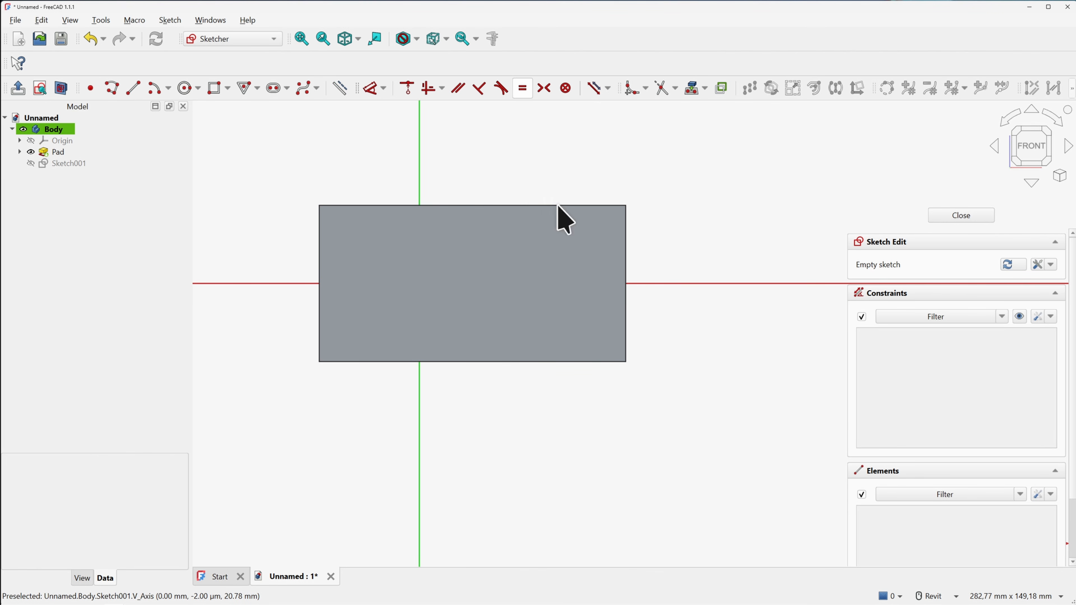
Turn on section view and draw a 22 mm diameter circle centred on the horizontal axis
click(185, 88)
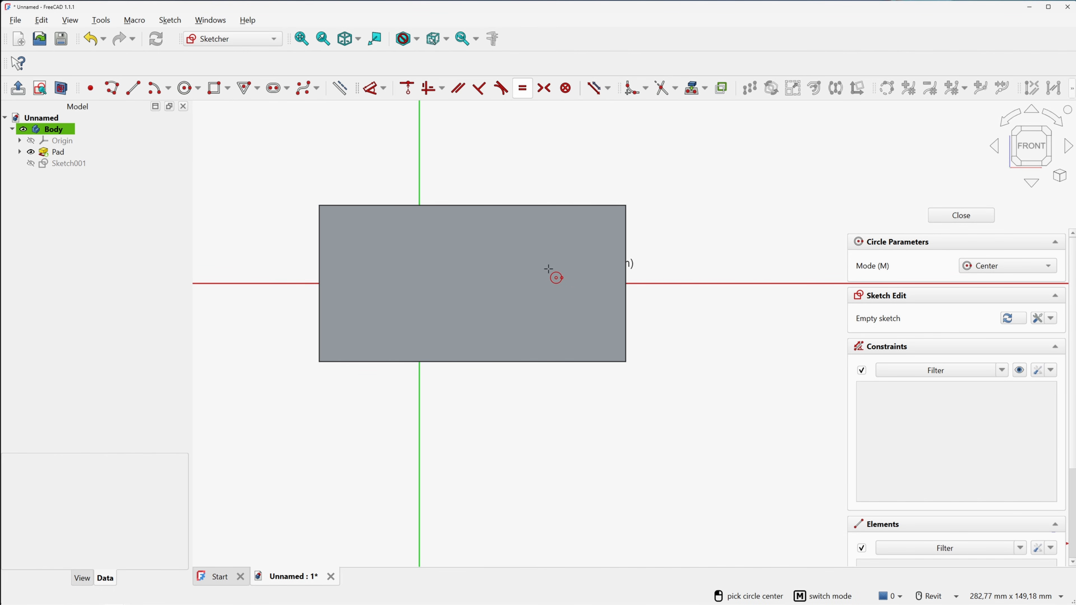
click(562, 276)
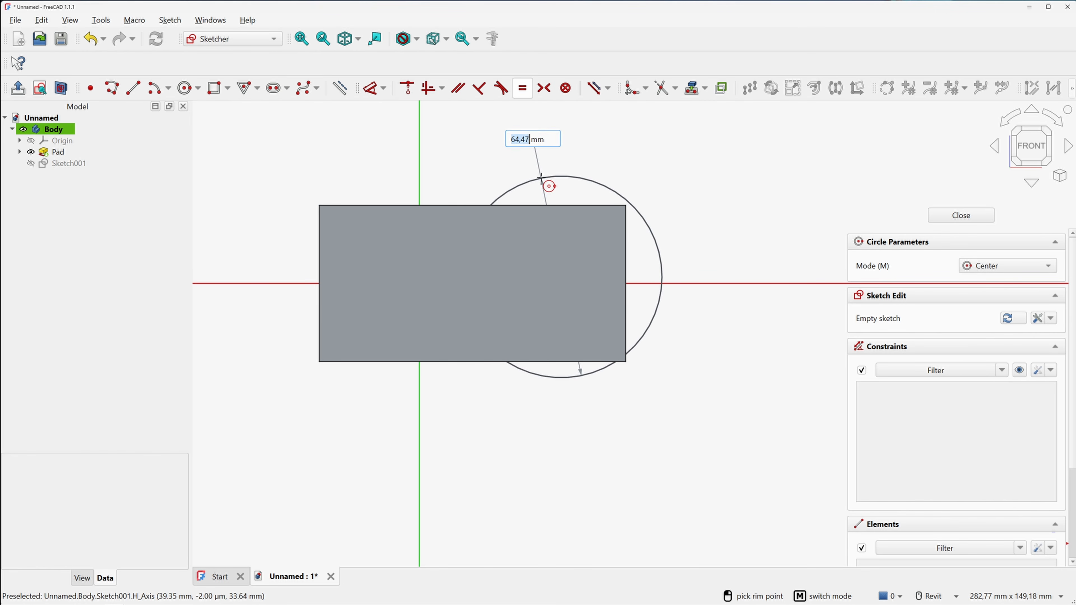
right_click(542, 176)
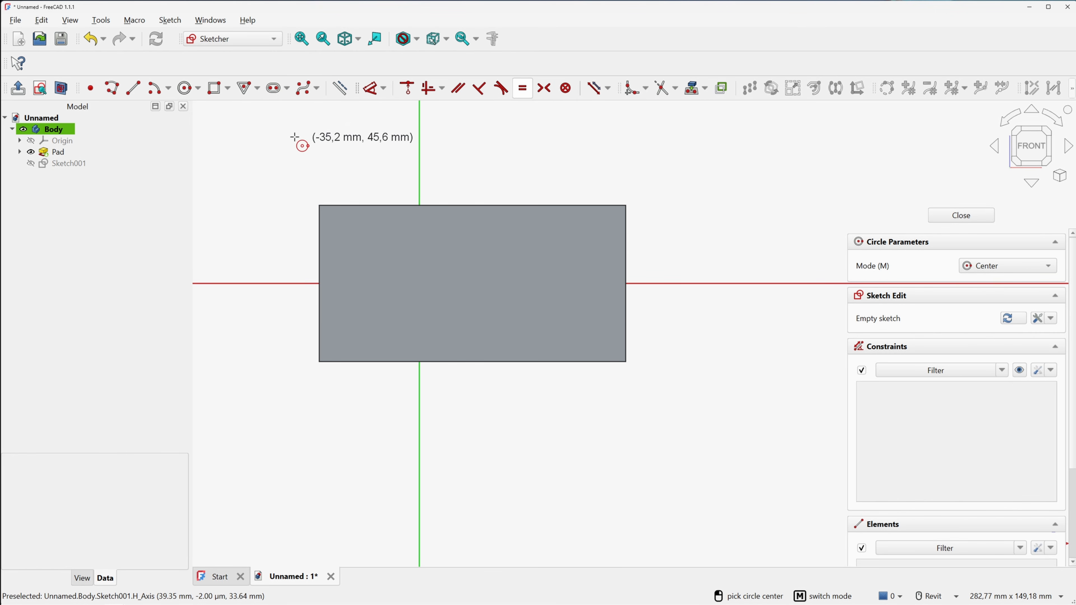
click(63, 91)
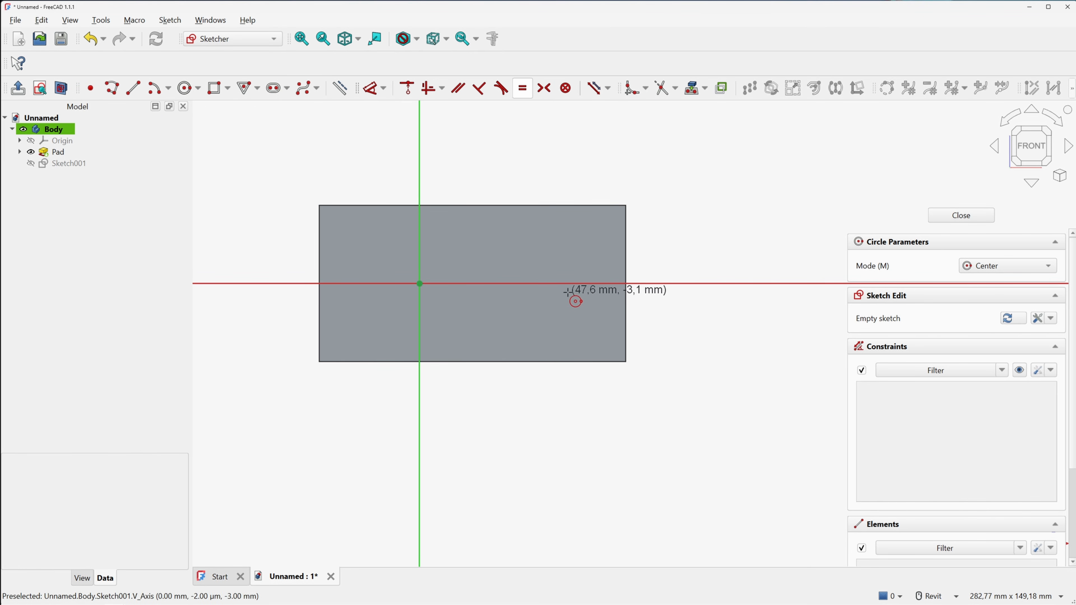
key(Escape)
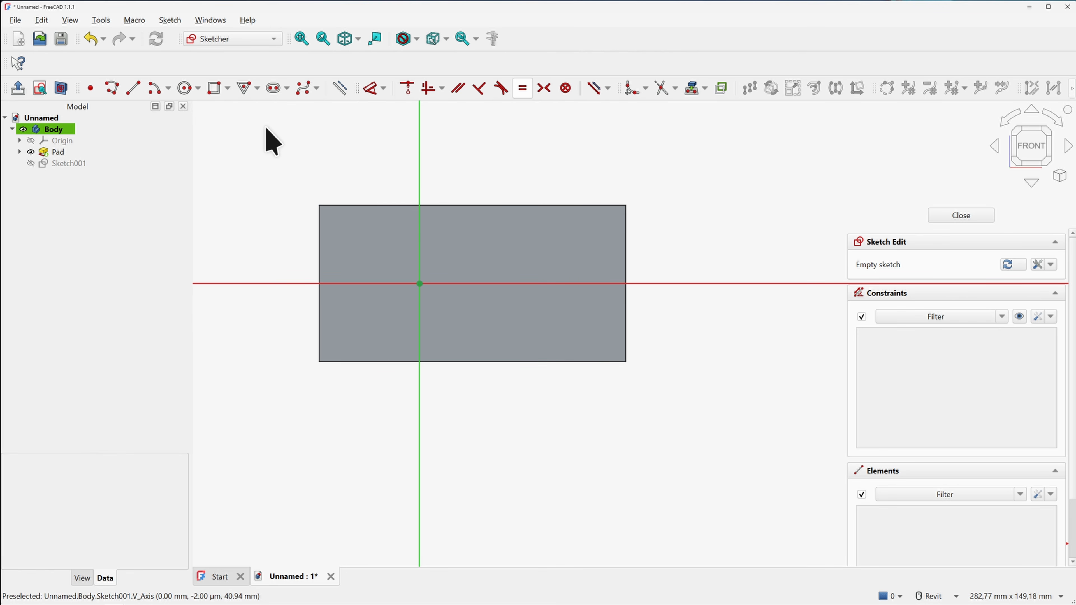
click(186, 89)
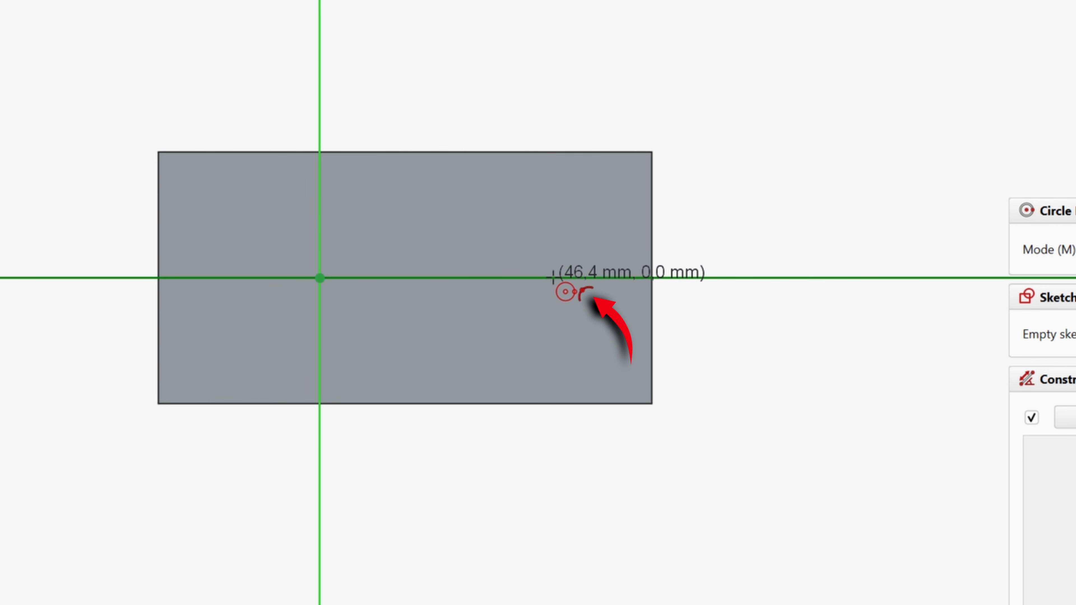
click(553, 278)
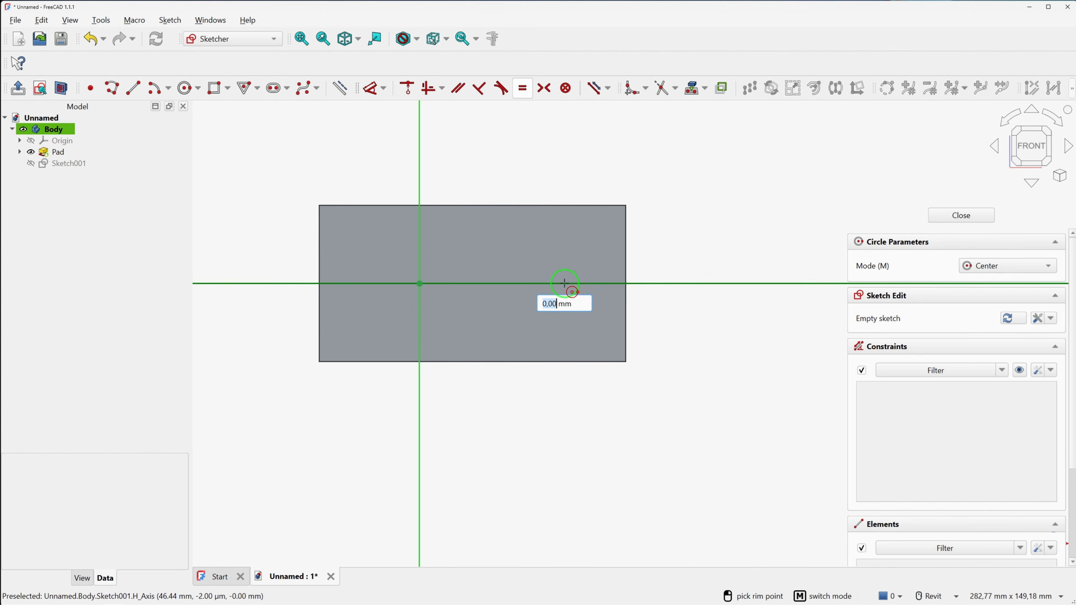
text(22)
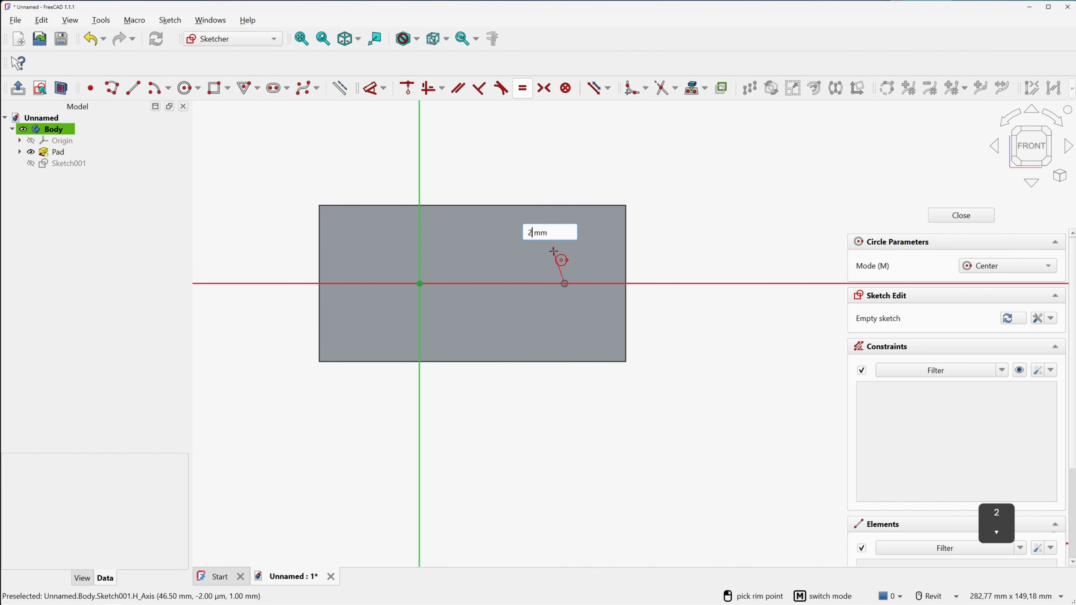
key(Return)
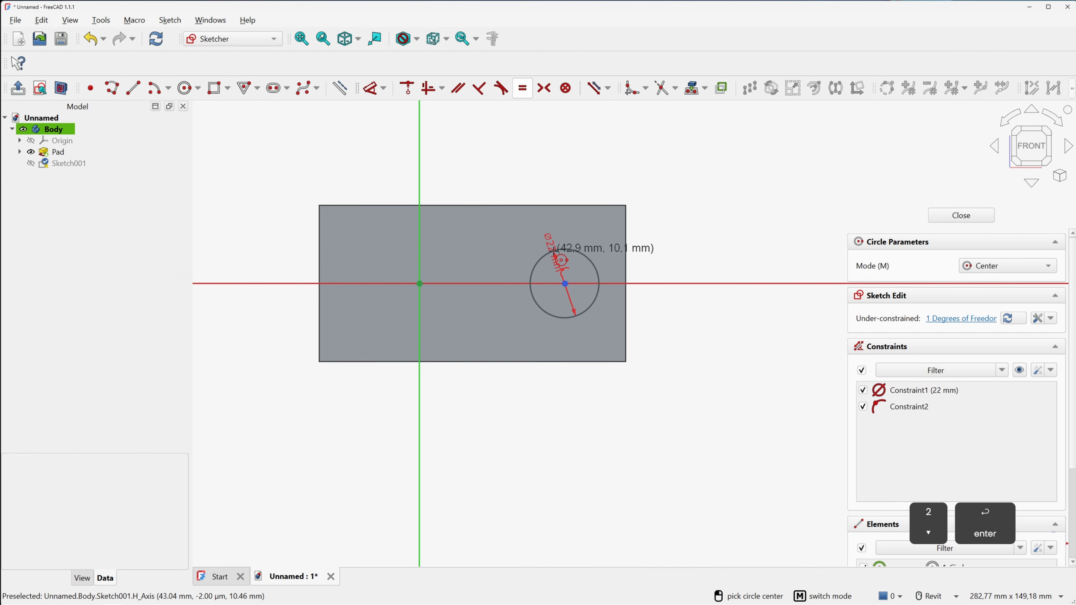
Fix the circle centre 40 mm from the vertical axis and close Sketch001
right_click(476, 158)
drag(552, 247, 583, 284)
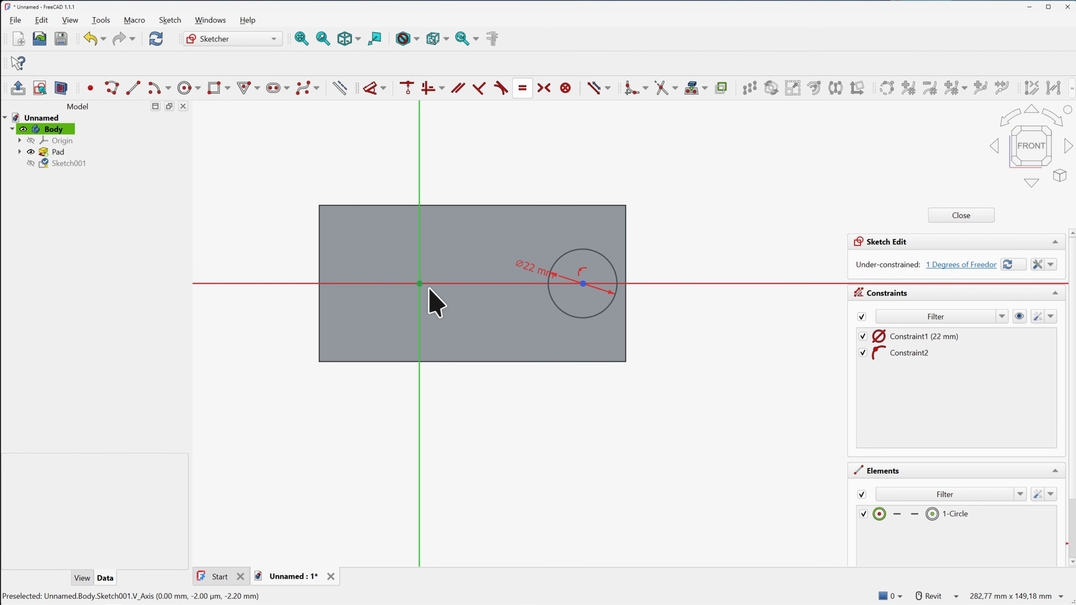
click(374, 90)
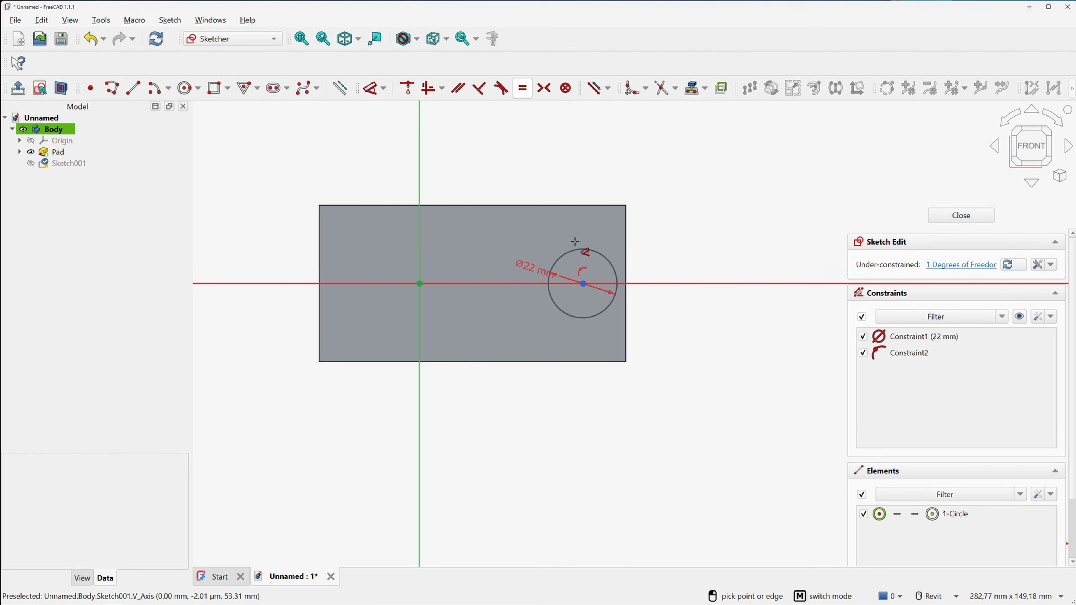
click(583, 283)
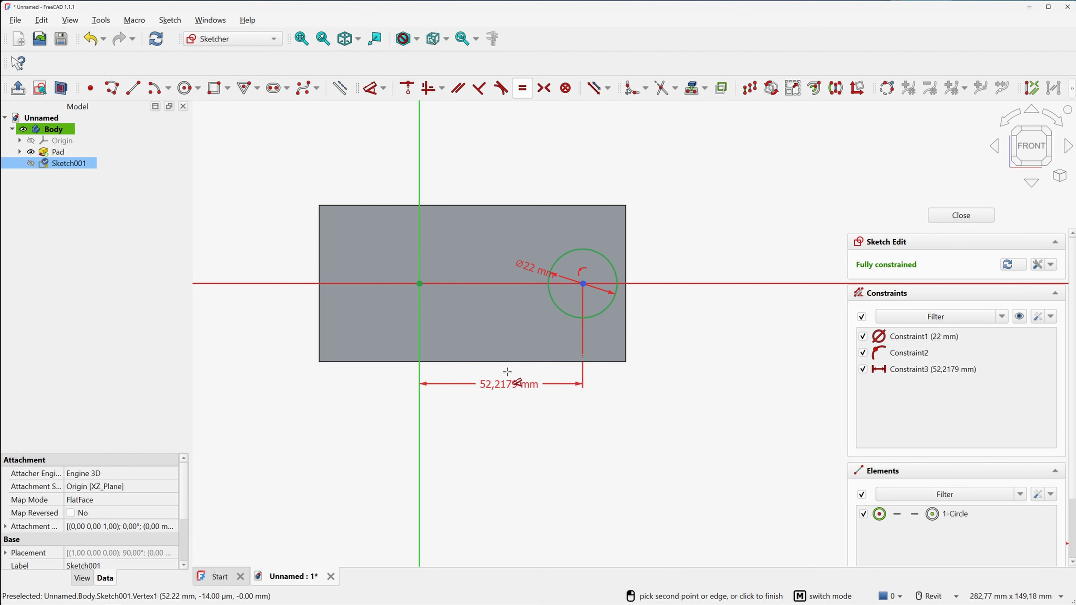
click(503, 386)
text(40)
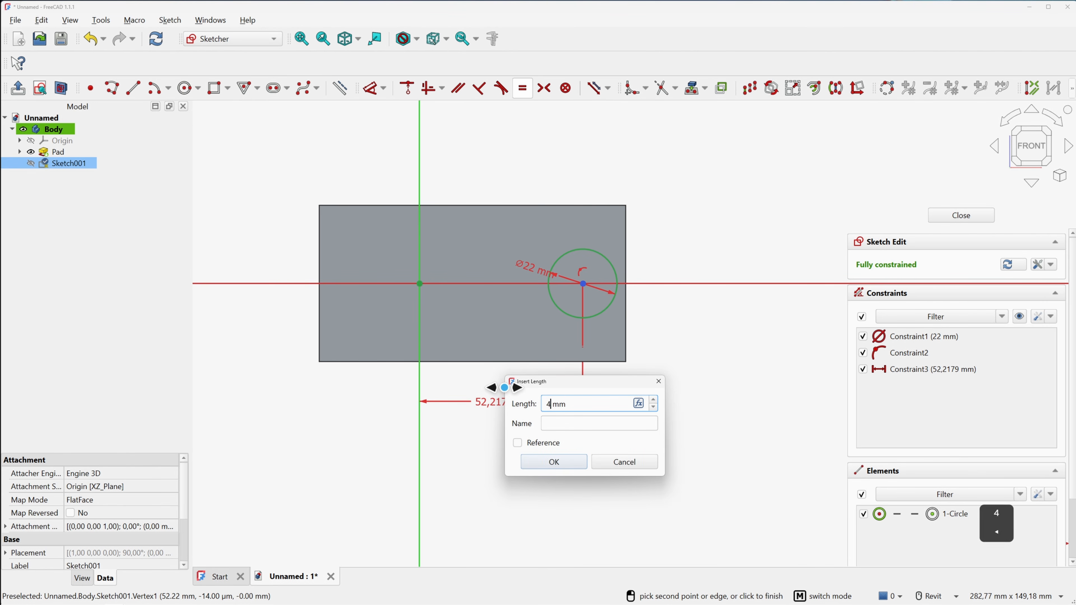
key(Return)
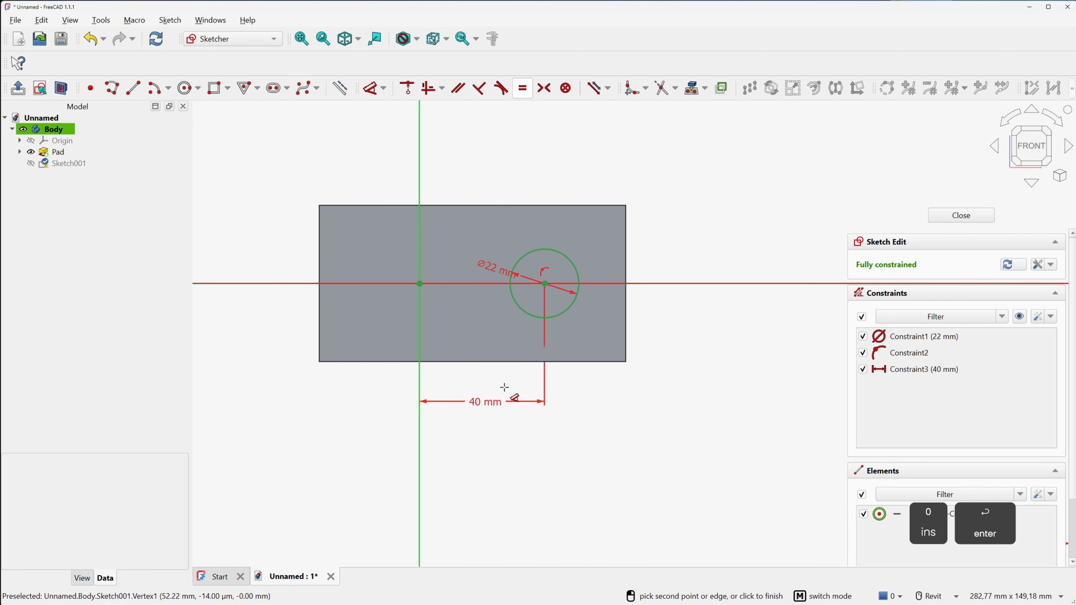
right_click(546, 224)
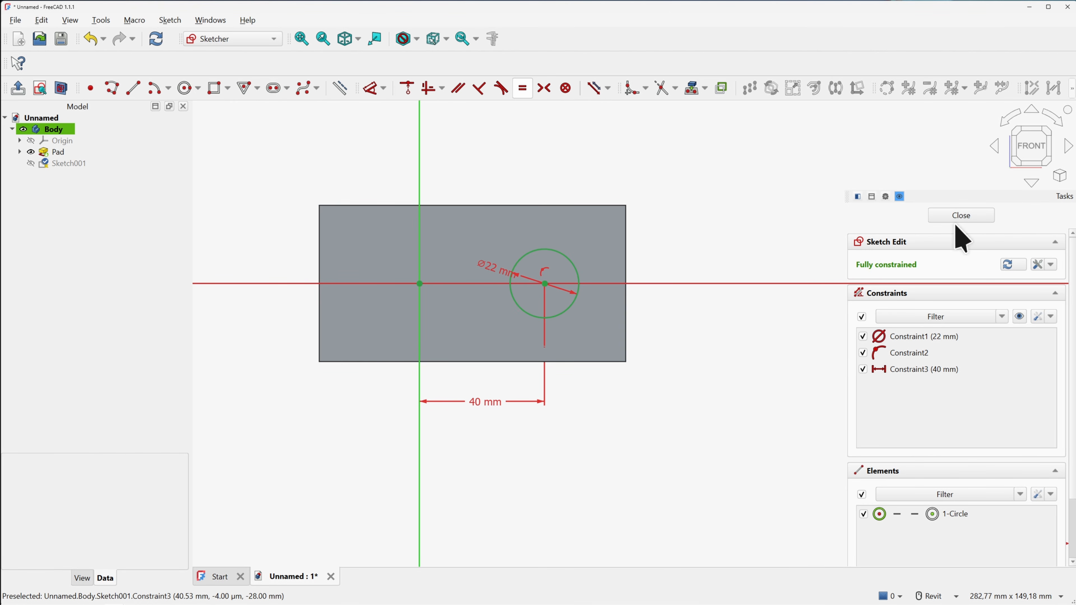
click(960, 216)
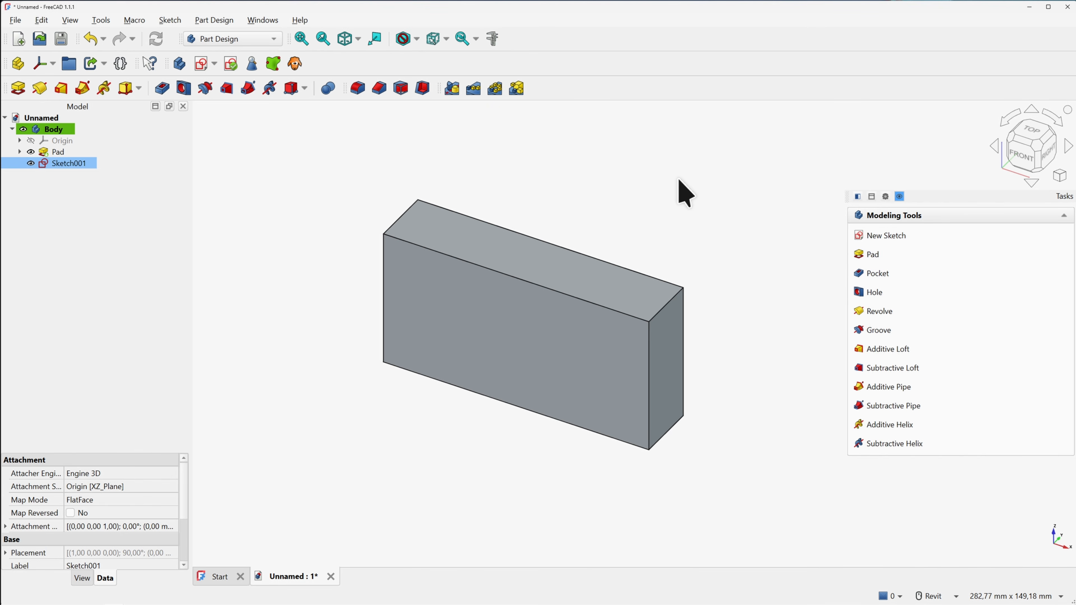
Pocket the 22 mm circle Through all to cut a round hole through the block
click(162, 89)
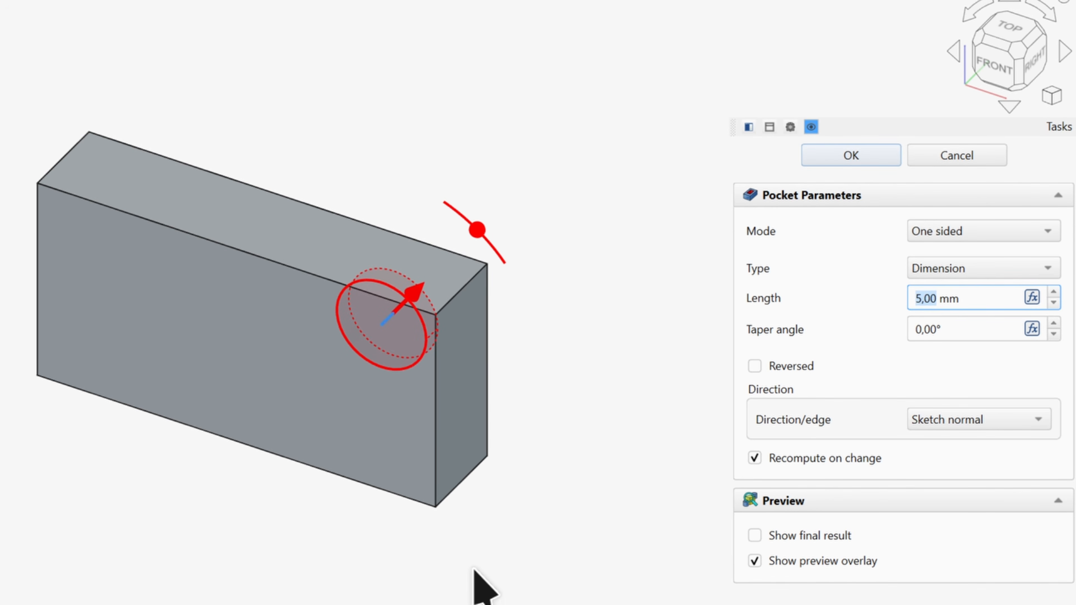
scroll(584, 446, down, 1)
middle_drag(563, 437, 550, 436)
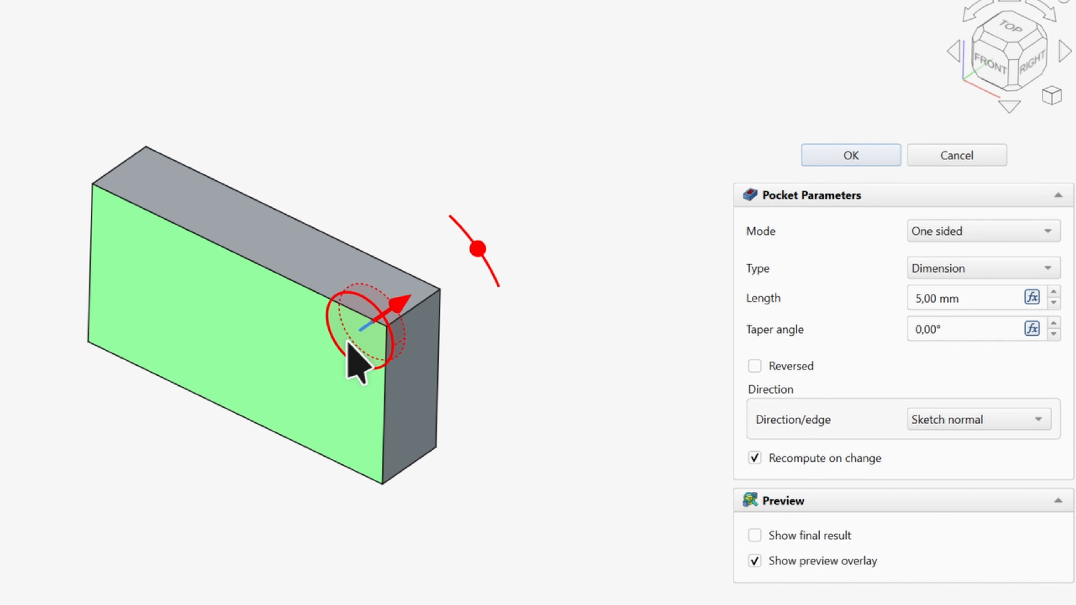
click(755, 365)
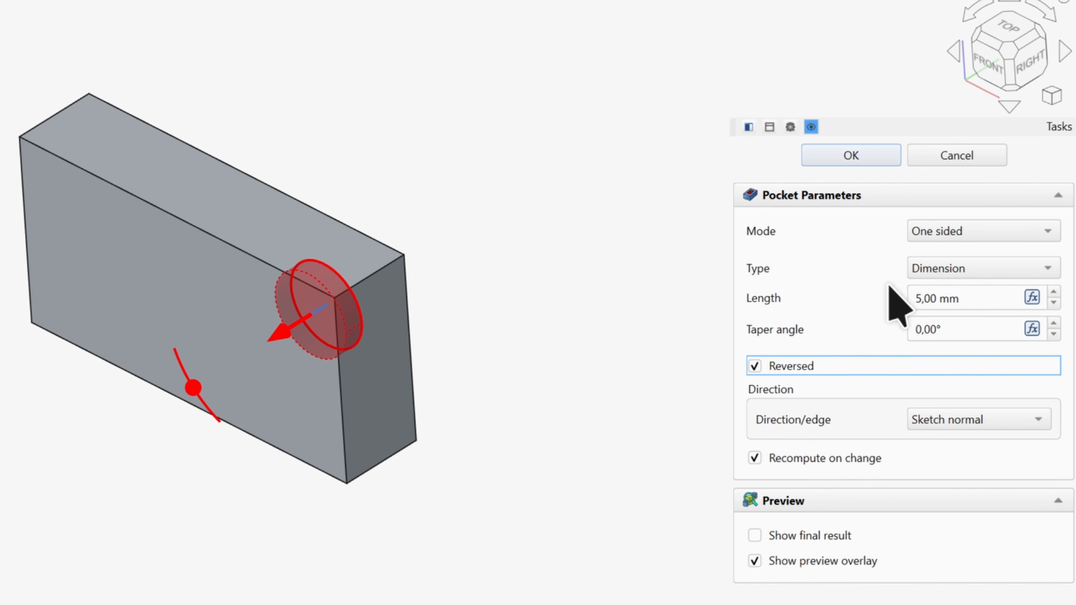
click(939, 270)
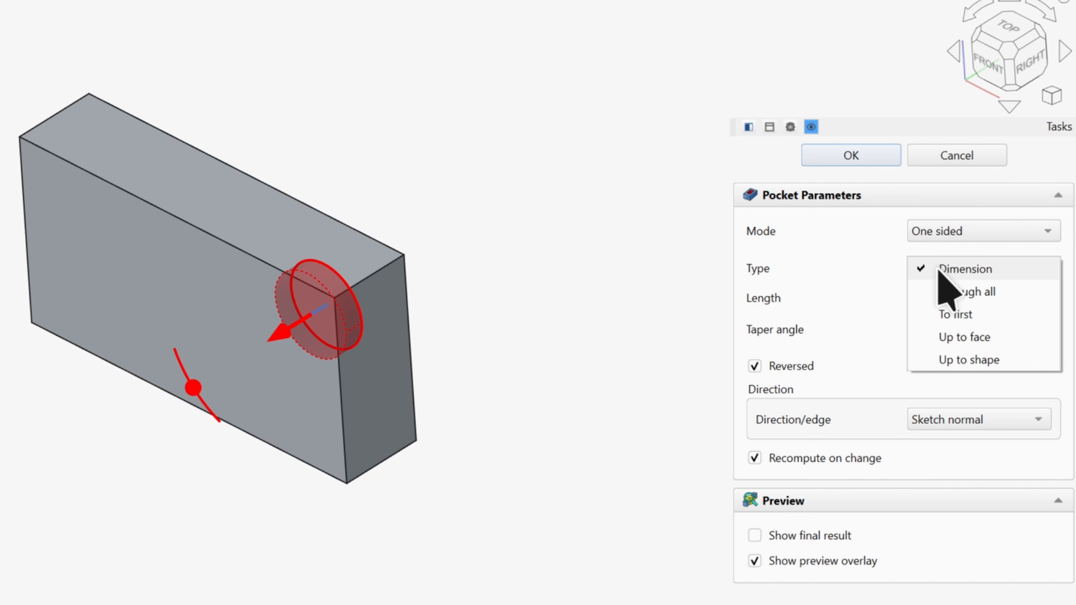
click(964, 293)
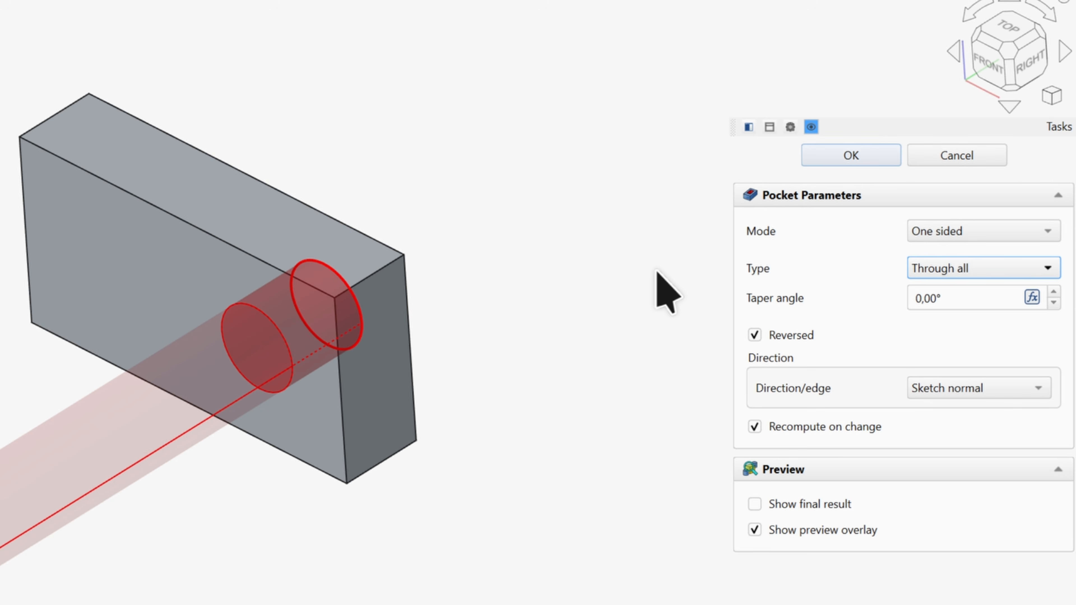
click(936, 269)
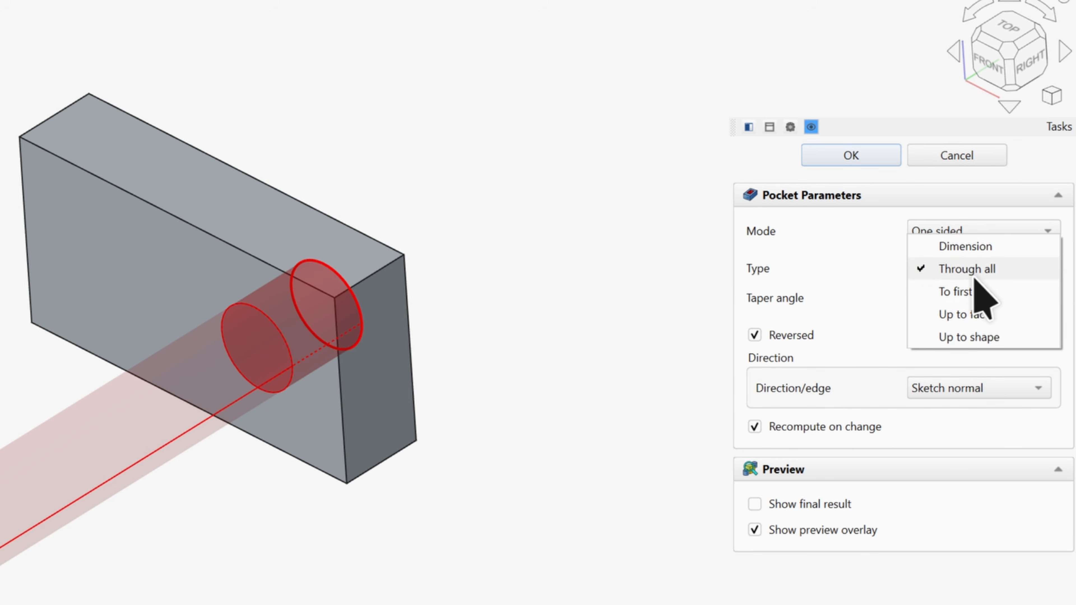
click(982, 315)
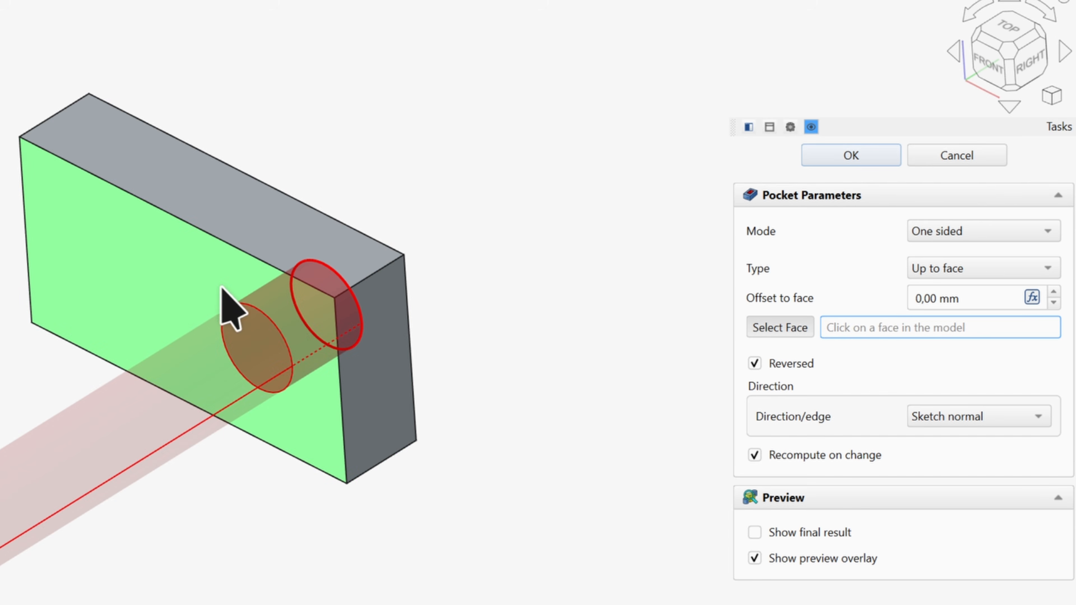
click(215, 282)
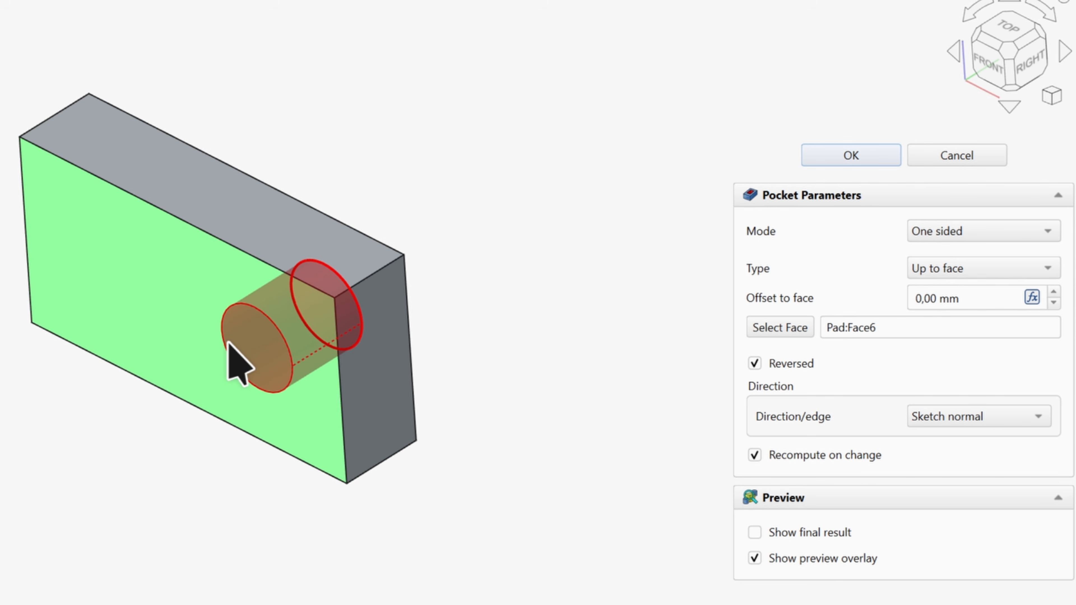
click(950, 274)
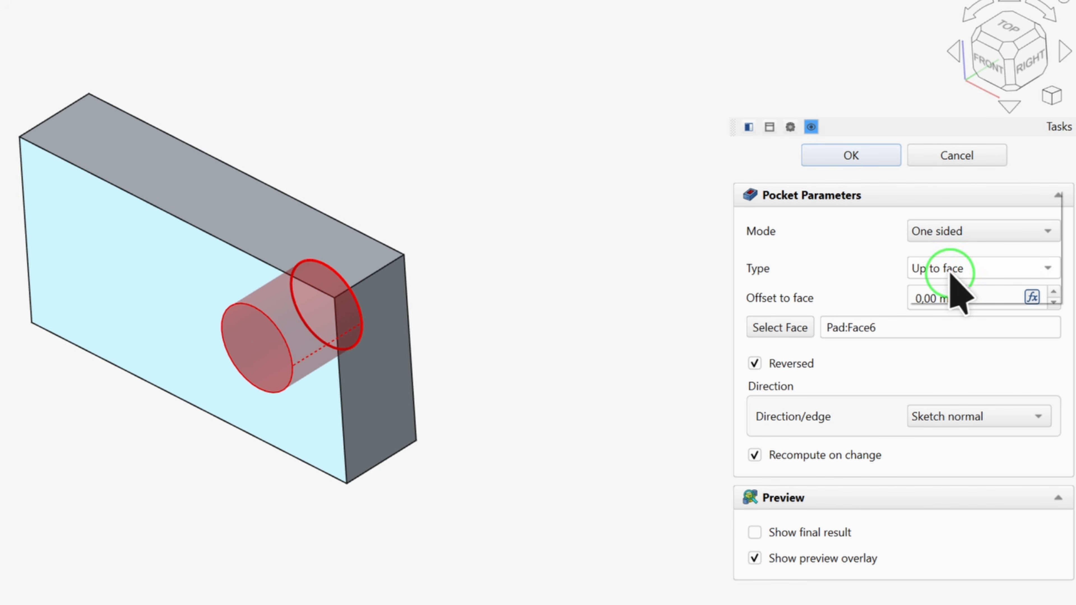
click(975, 225)
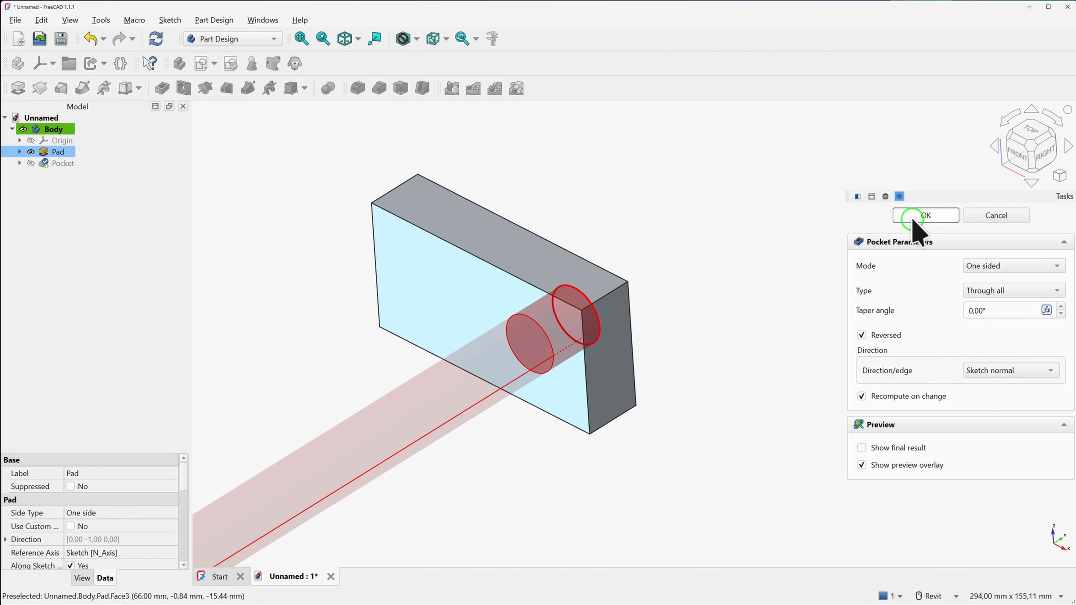
click(912, 219)
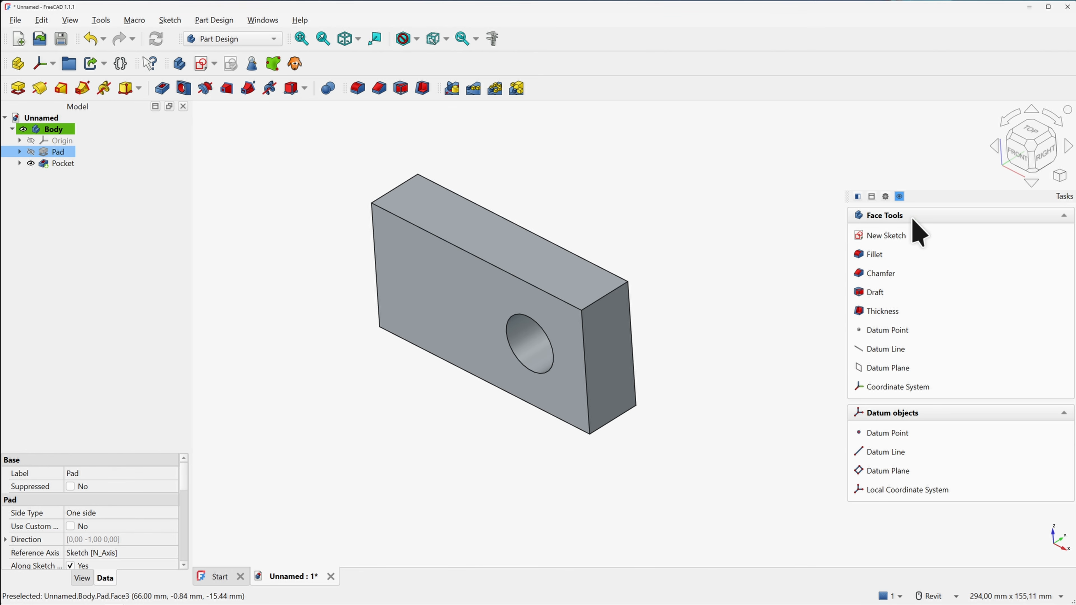
Create a new sketch on the XZ plane with Section View on, centred on the holed face
click(688, 274)
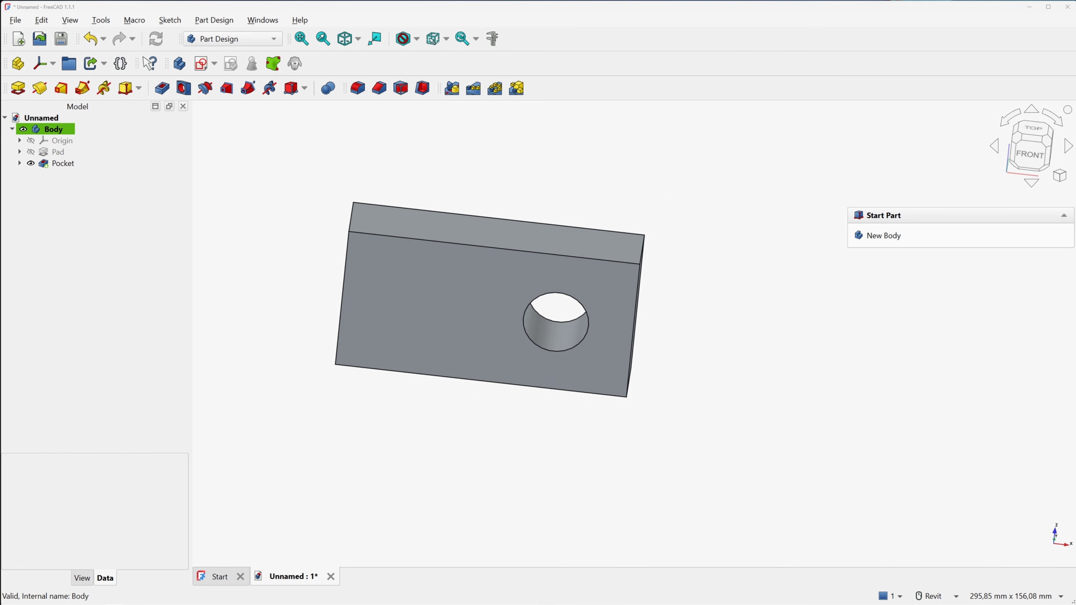
click(204, 67)
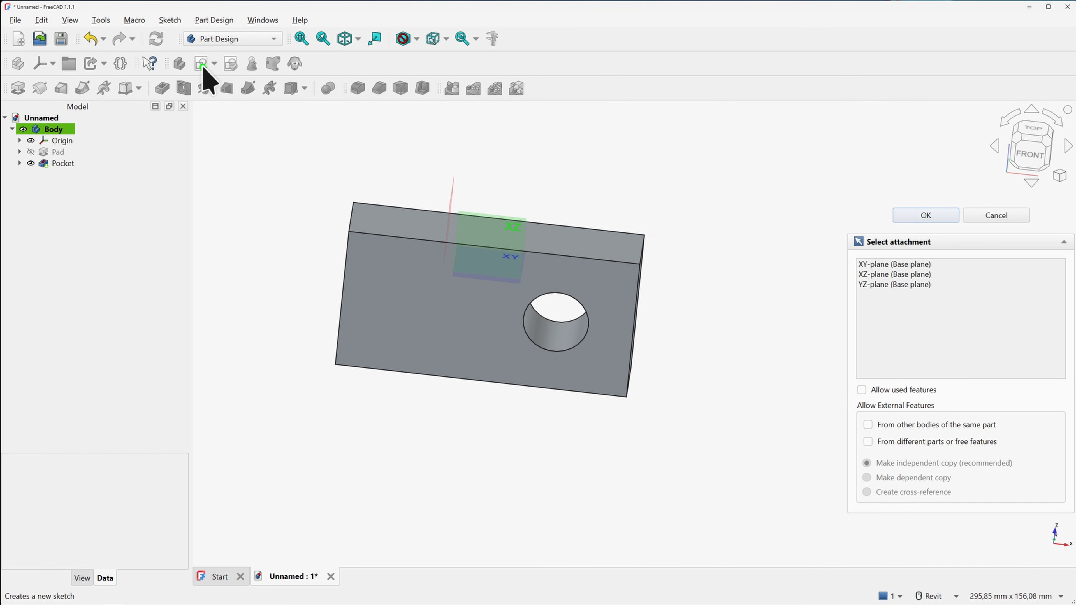
click(505, 216)
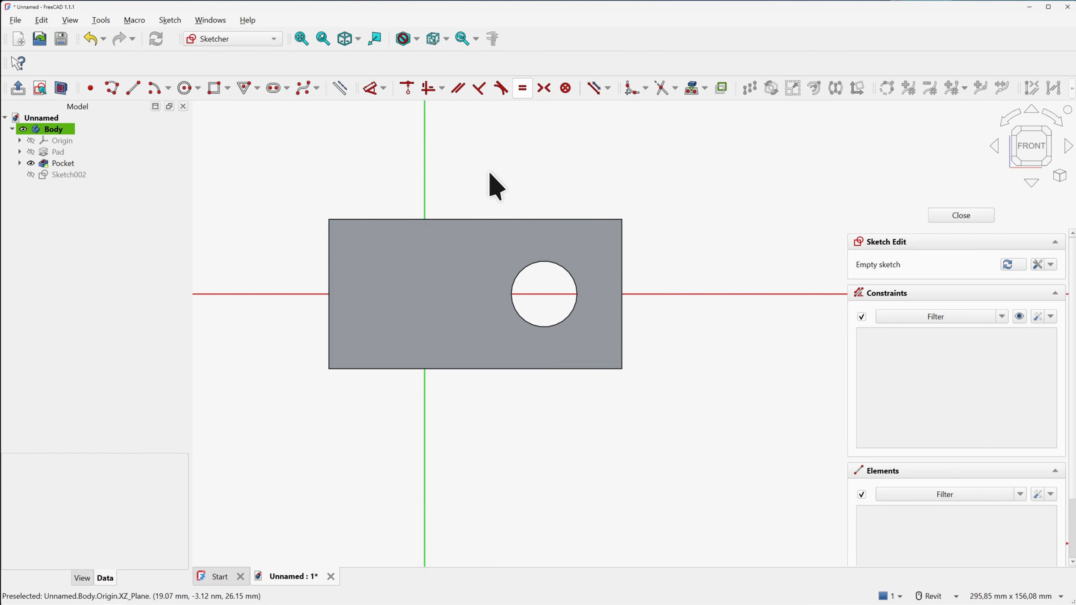
click(66, 93)
middle_drag(334, 167, 324, 143)
scroll(335, 159, up, 1)
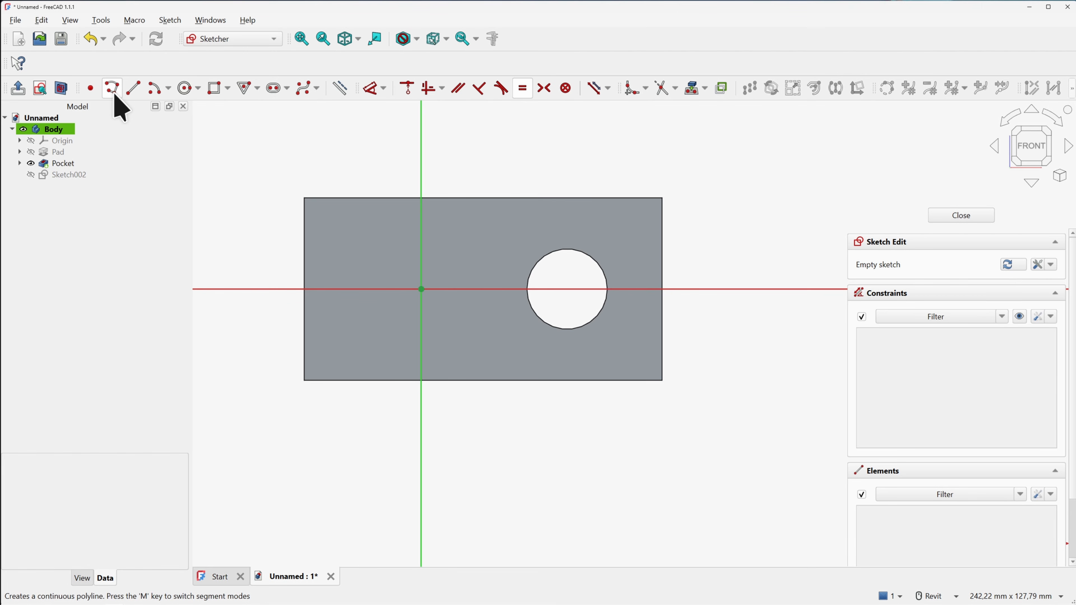
Draw a trial line from the rectangle's left side toward the top edge, then delete it
click(132, 91)
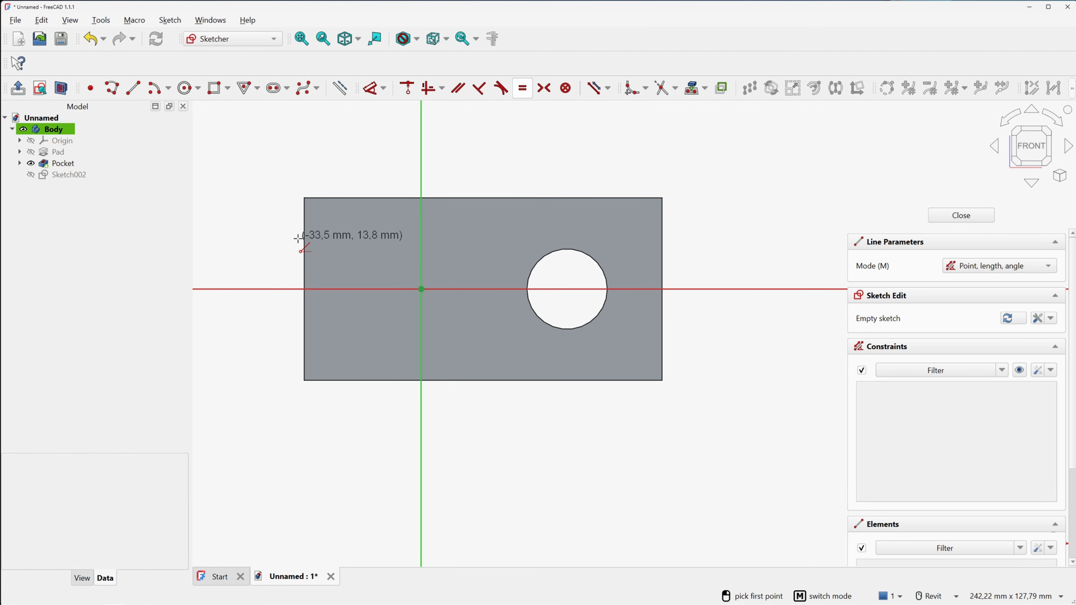
click(304, 246)
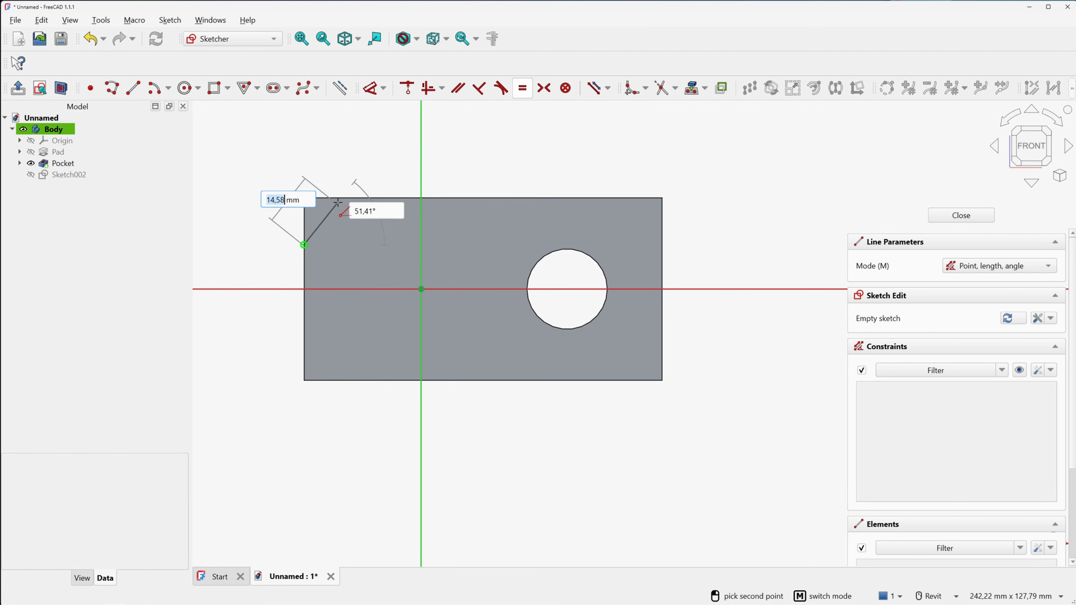
click(343, 198)
click(363, 189)
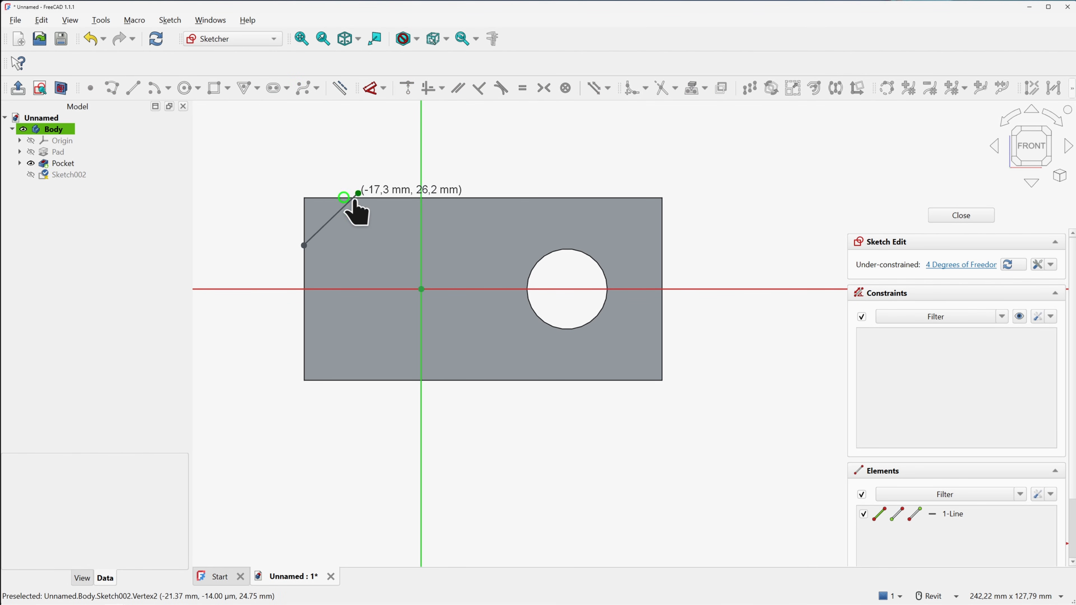
drag(303, 245, 287, 260)
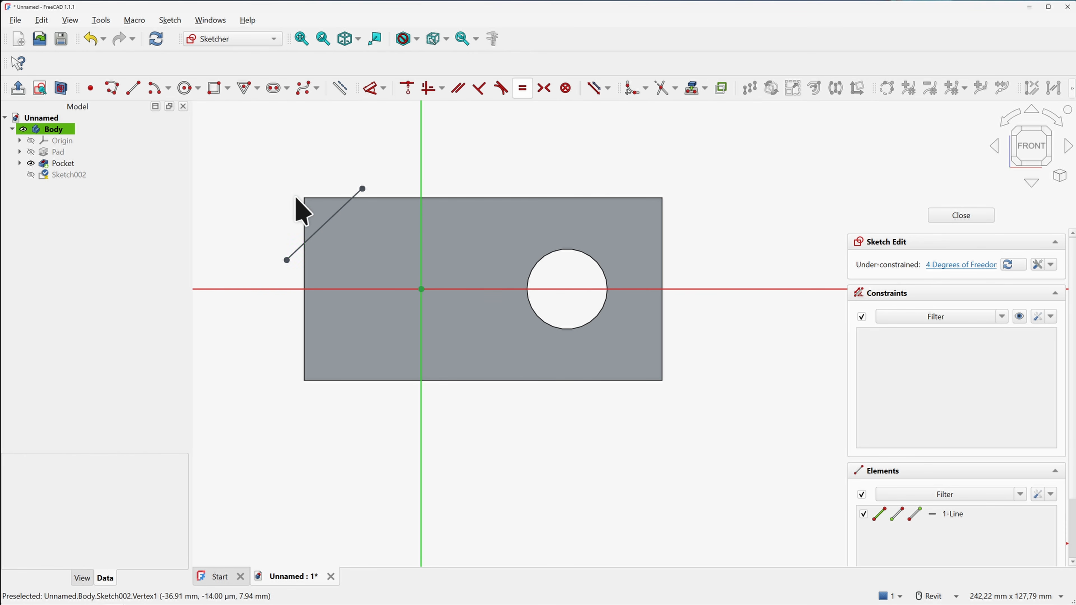
click(332, 219)
key(Delete)
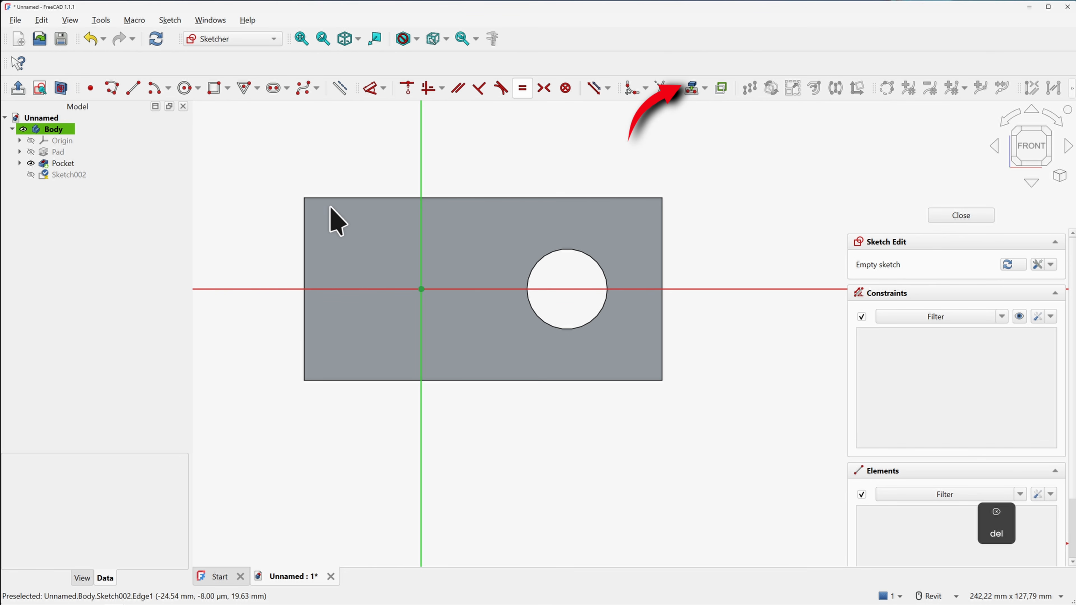
Project the pocket face's rectangular outline and hole circle into the sketch as external geometry
click(692, 89)
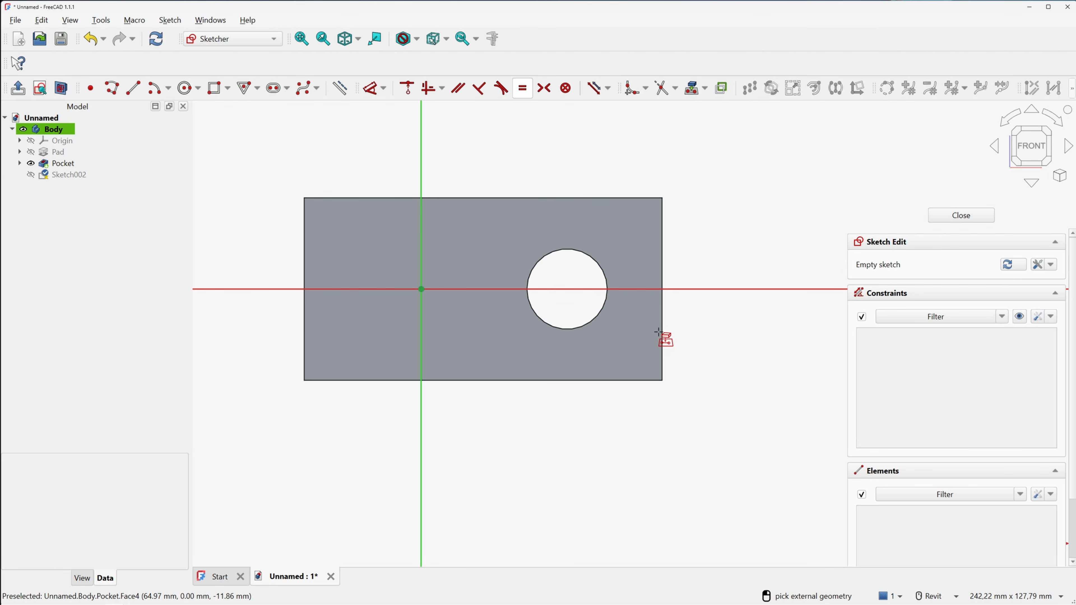
click(462, 262)
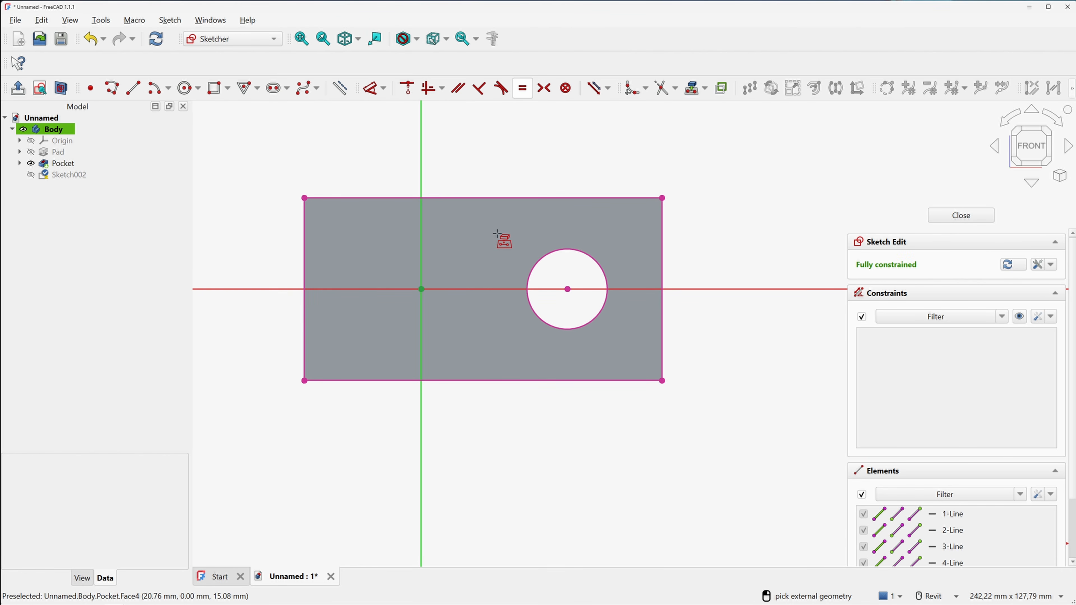
right_click(547, 156)
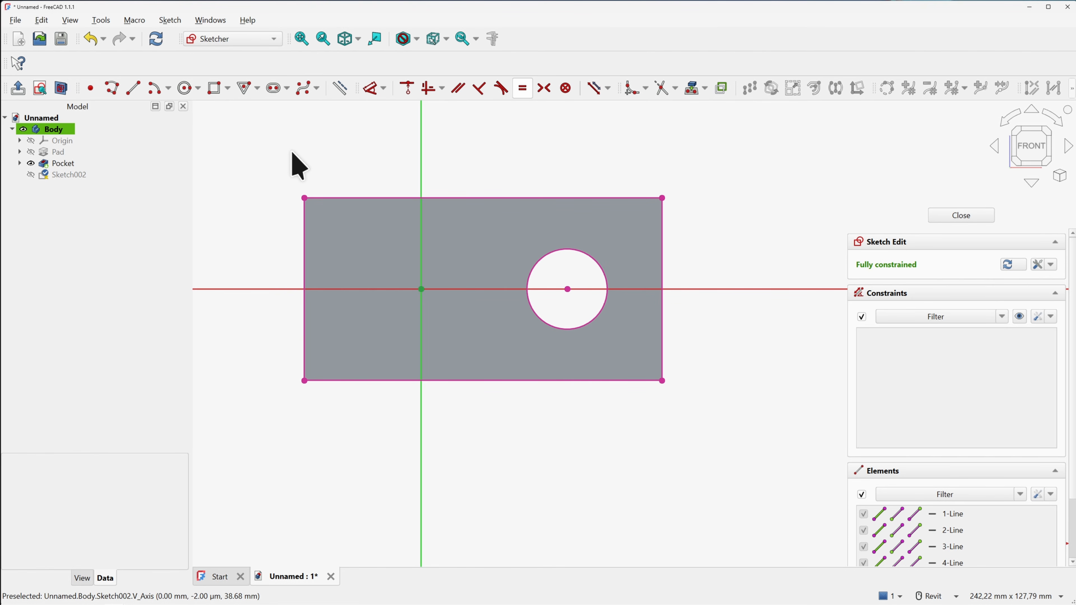
Draw a diagonal line from the left edge to the top edge, adjust its ends, then delete it
click(133, 88)
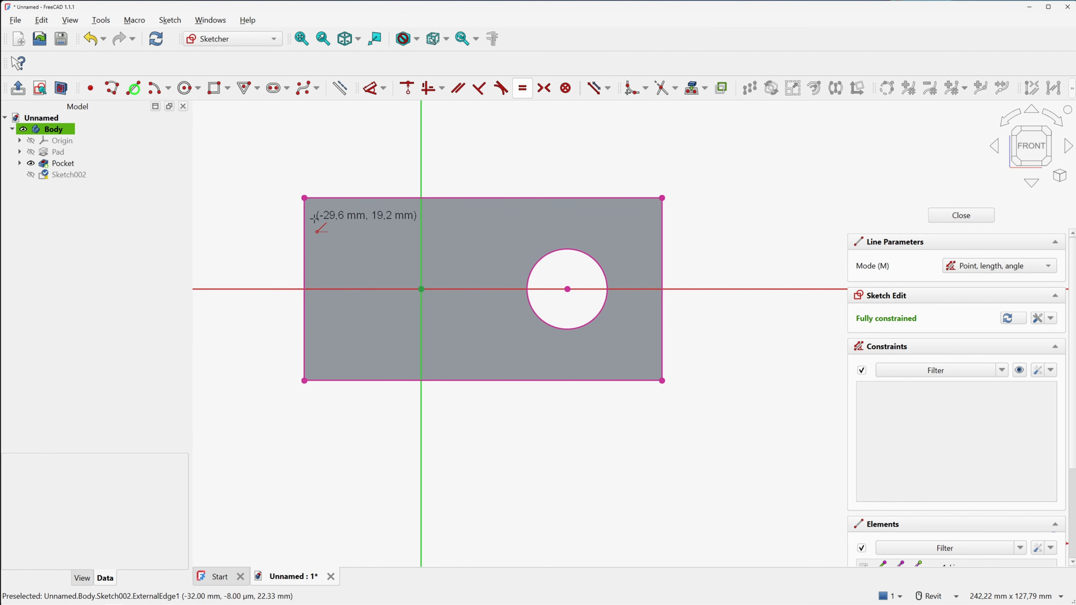
click(304, 243)
click(349, 198)
right_click(369, 211)
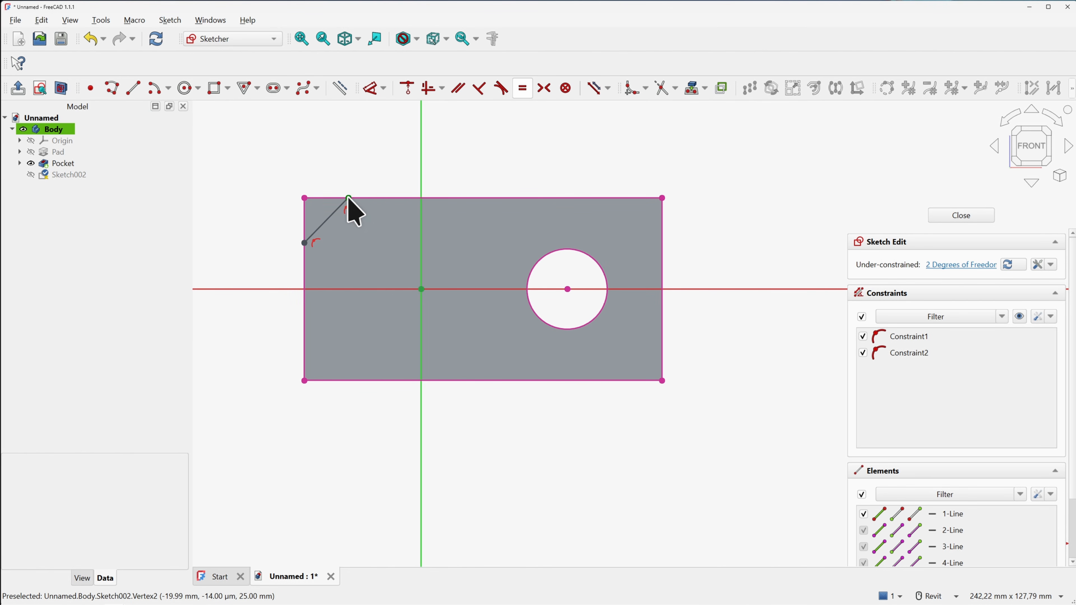
drag(348, 198, 374, 198)
drag(304, 245, 301, 276)
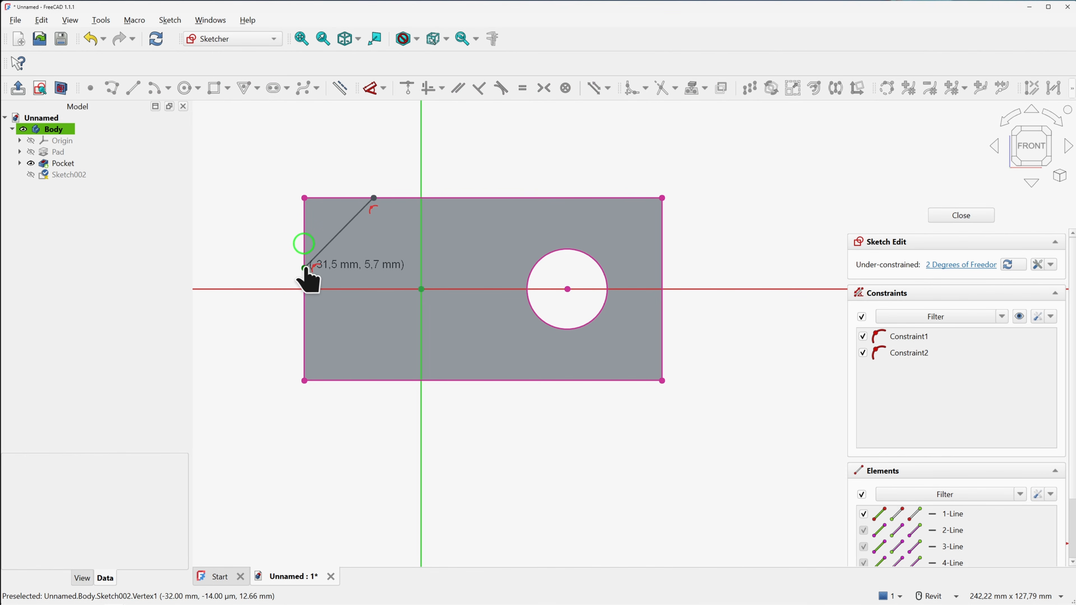
click(346, 223)
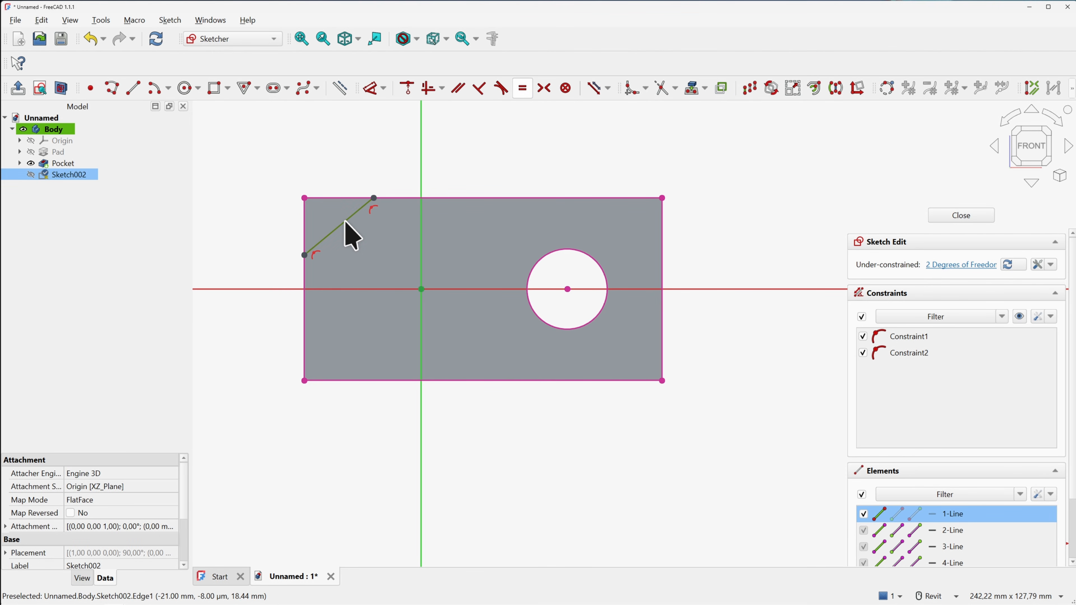
key(Delete)
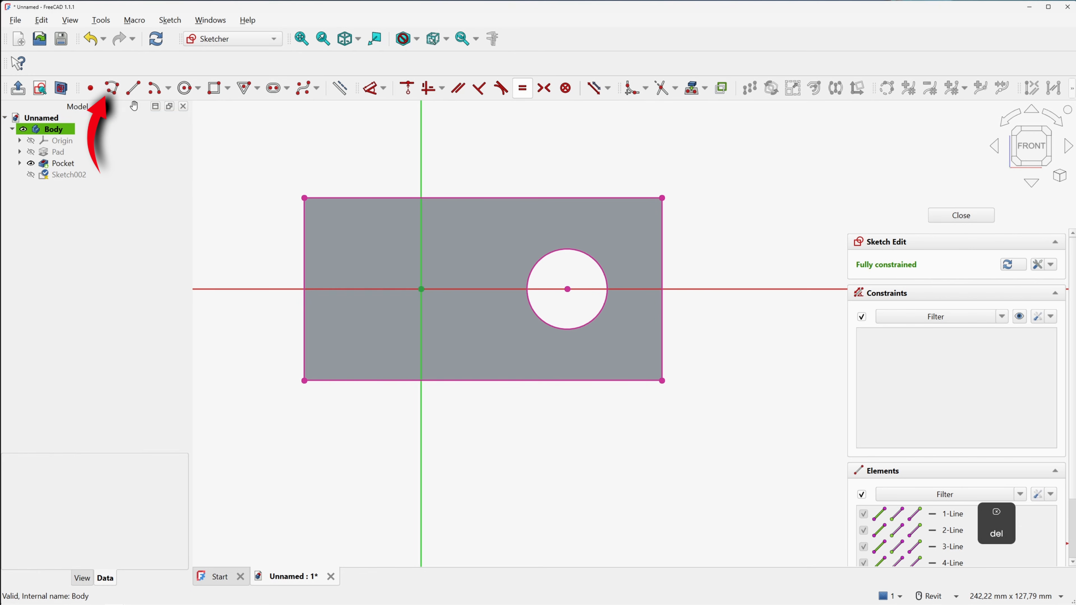
Draw the upper profile: a horizontal line angling up to the top edge, then a slant to the right edge
click(112, 88)
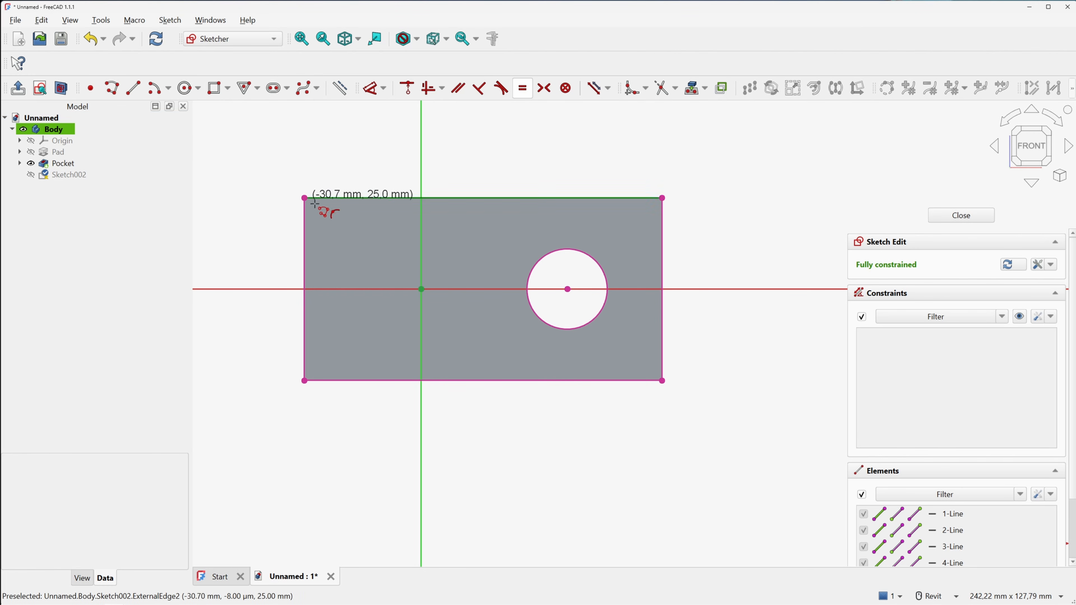
click(305, 236)
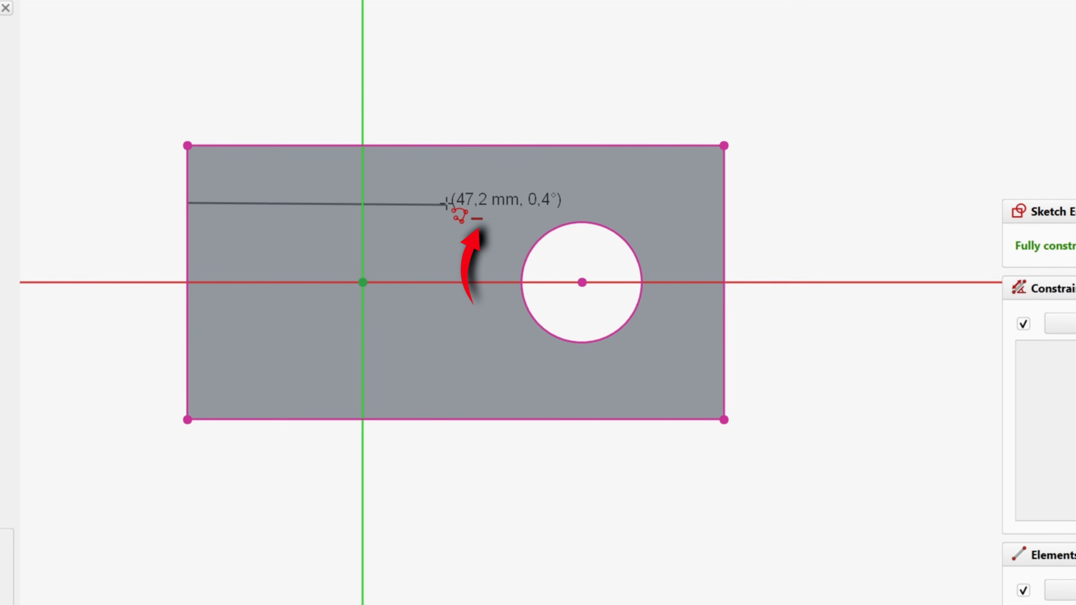
click(447, 203)
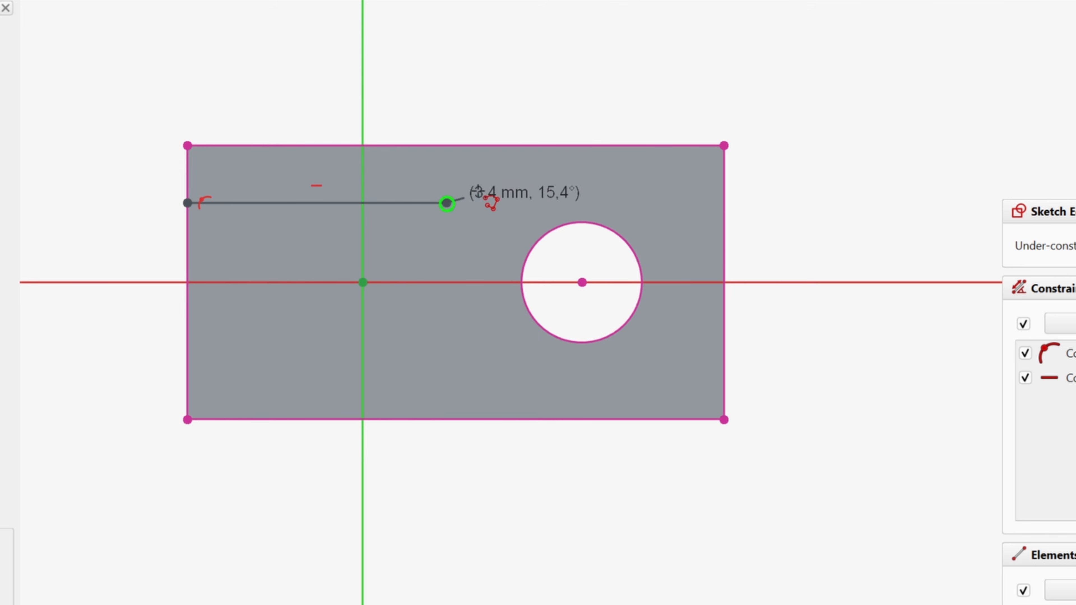
click(524, 146)
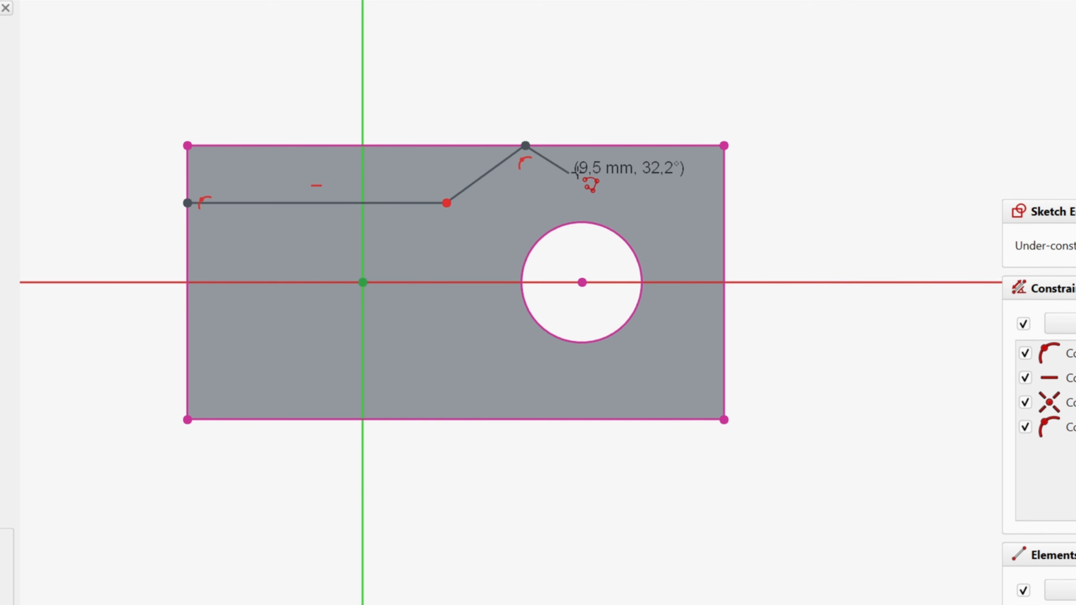
right_click(598, 172)
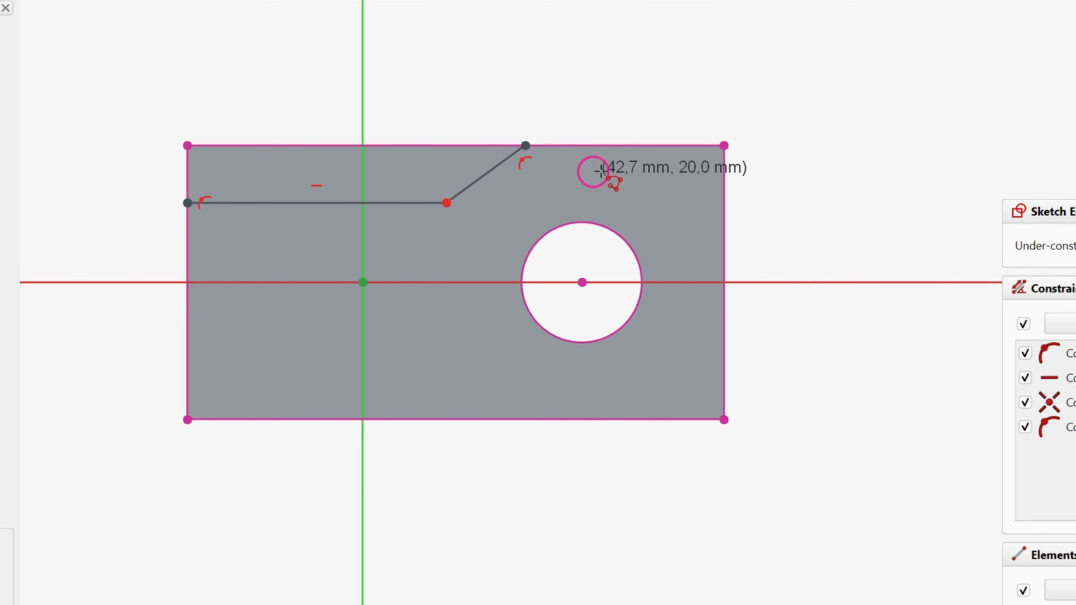
click(620, 145)
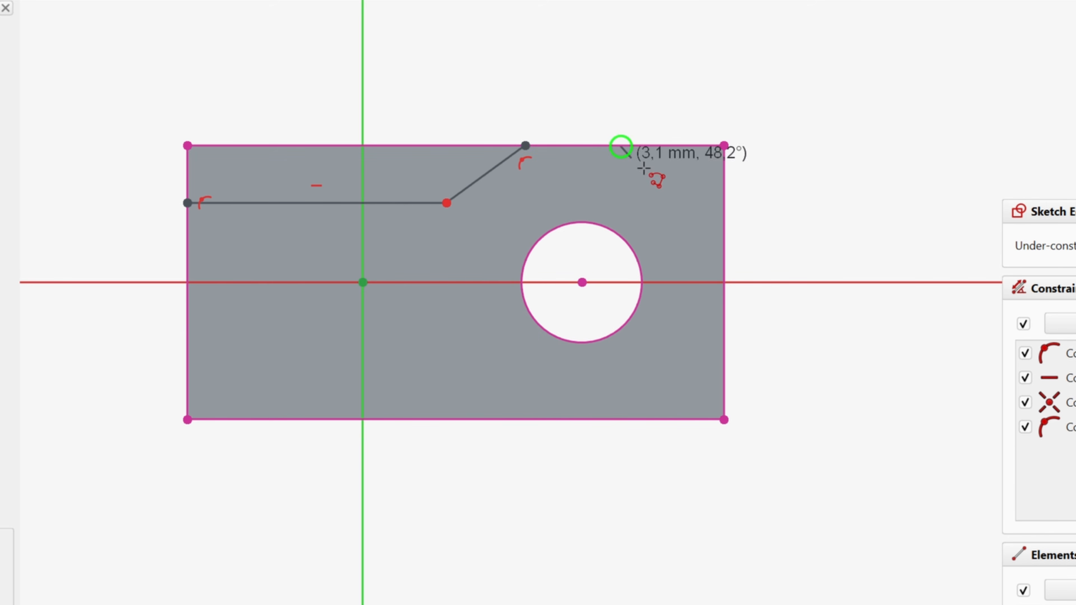
click(723, 295)
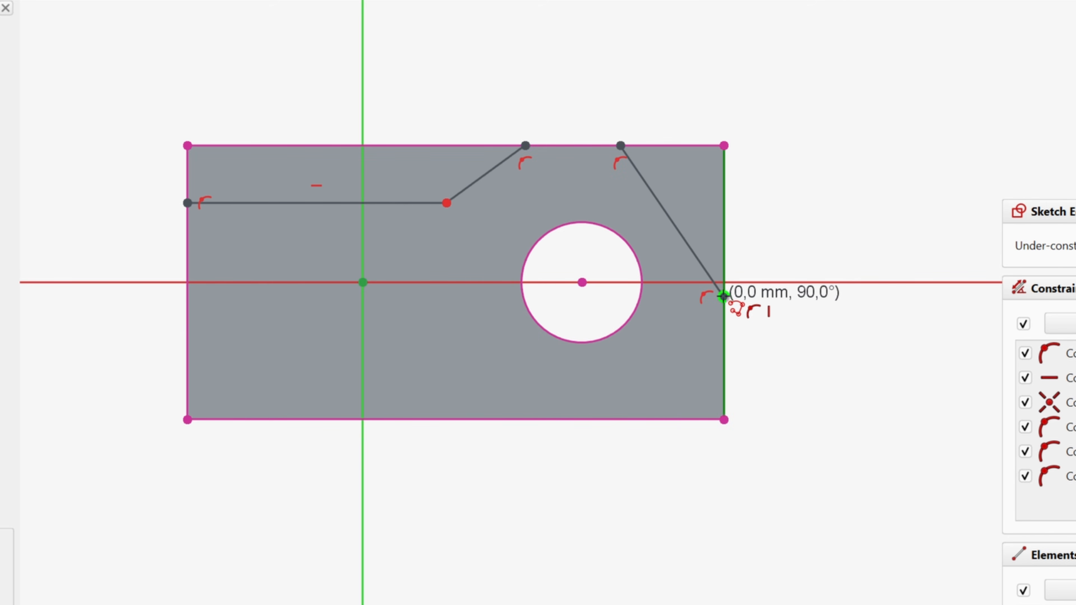
right_click(694, 335)
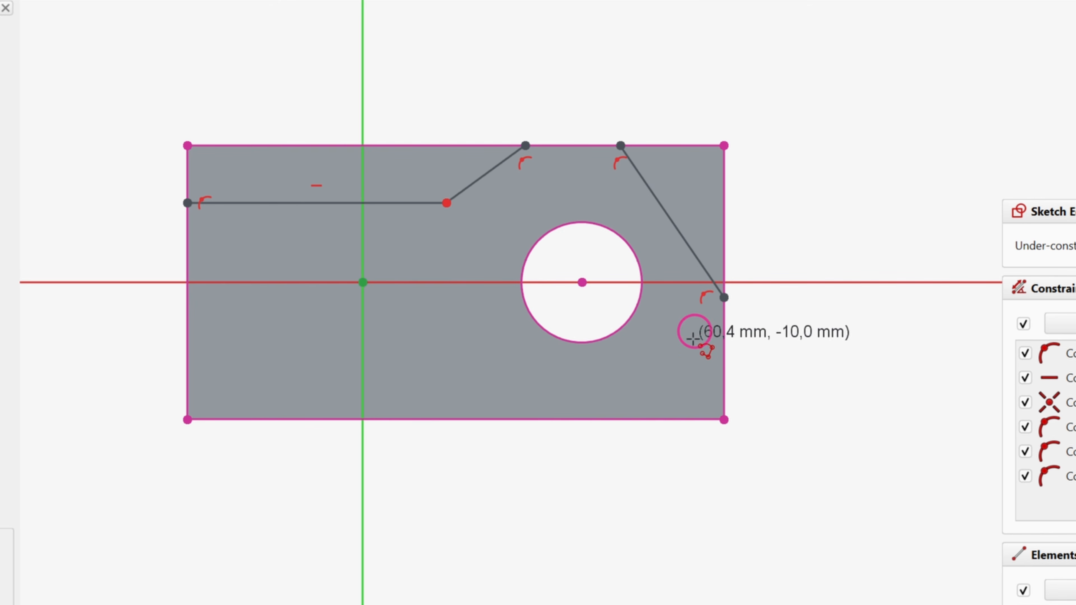
Draw the lower profile from the right edge via the bottom back to the left edge, then adjust the lower corners
click(723, 360)
click(624, 420)
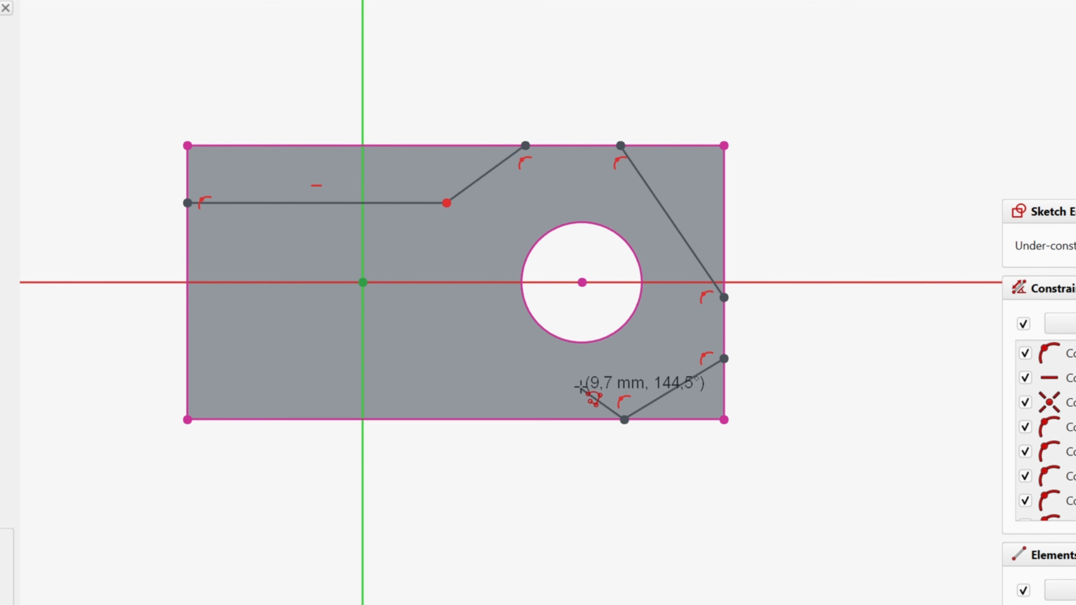
right_click(582, 387)
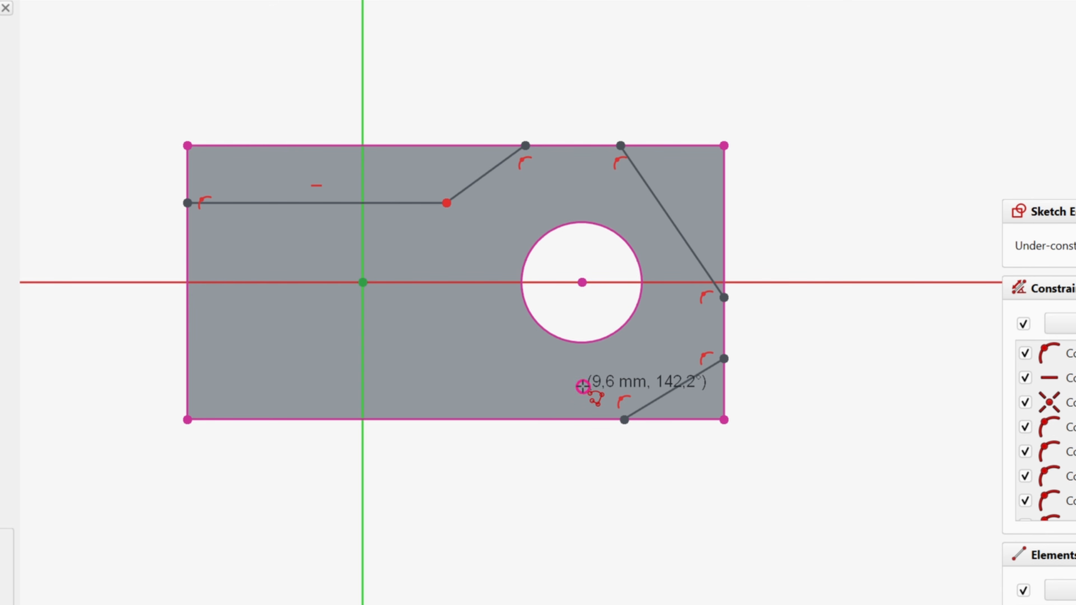
click(552, 419)
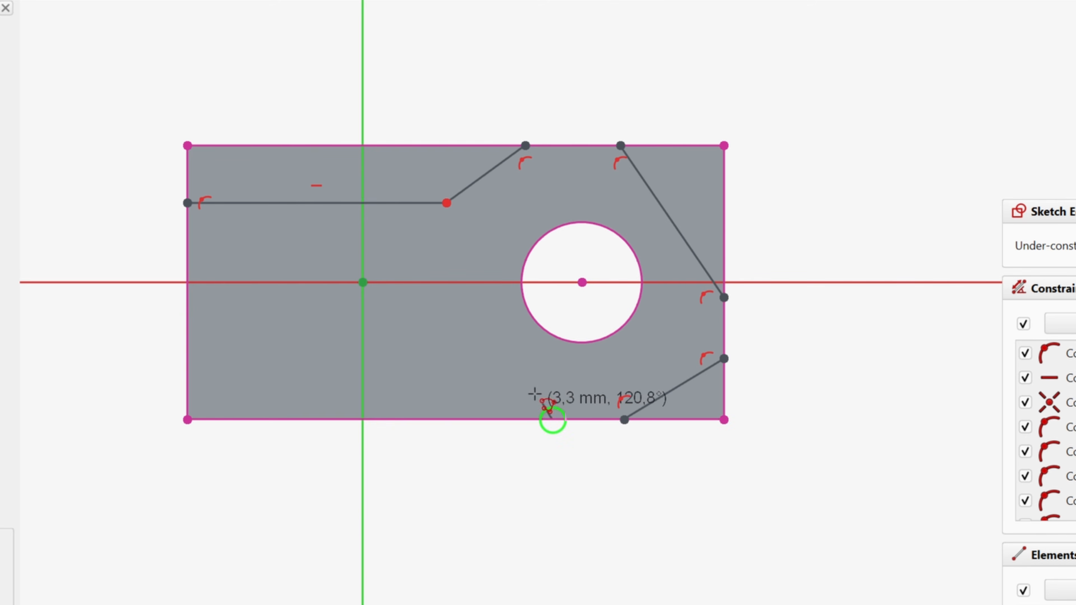
click(471, 357)
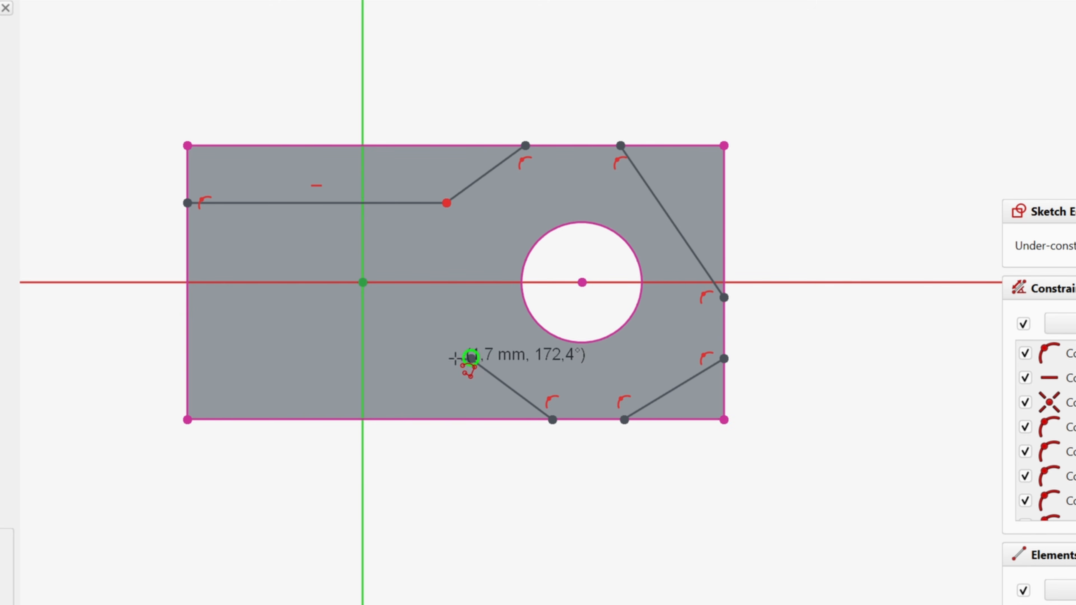
click(187, 358)
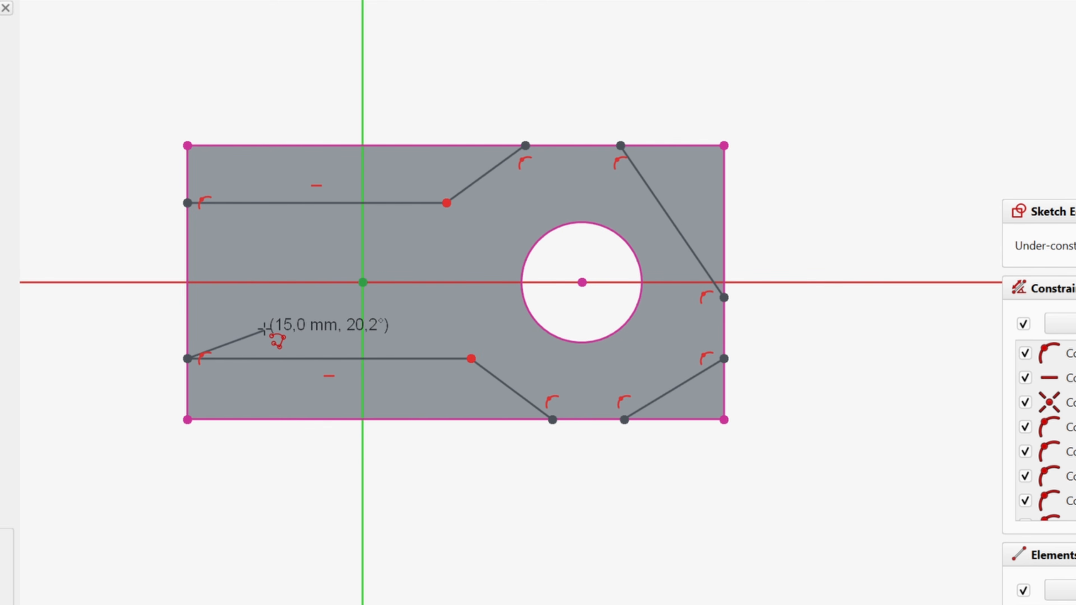
right_click(285, 317)
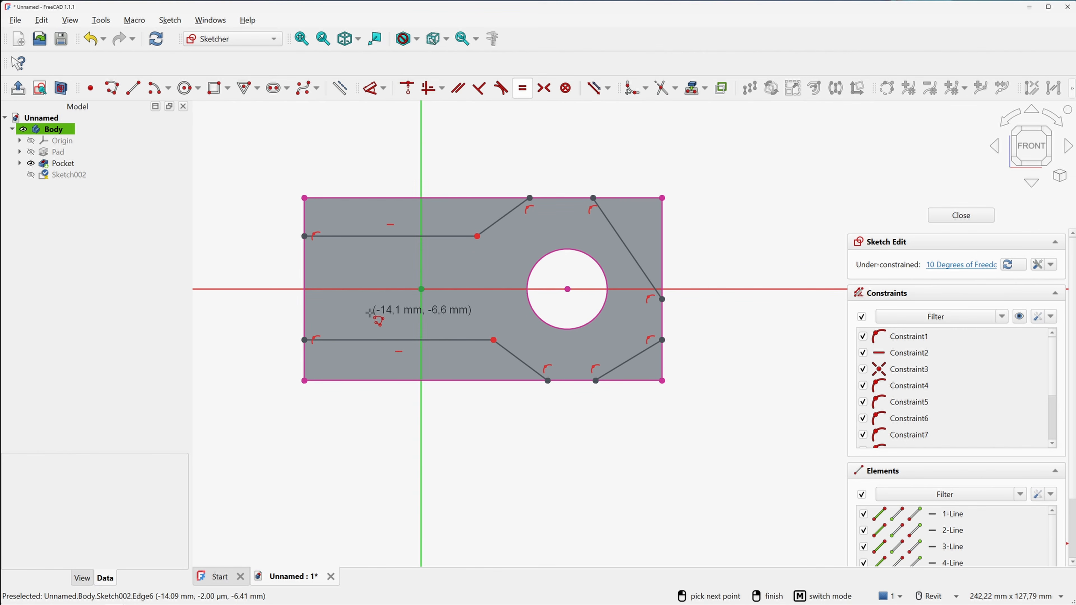
right_click(287, 318)
mouse_move(493, 340)
mouse_down()
mouse_move(486, 354)
mouse_move(486, 328)
mouse_up()
drag(548, 380, 537, 381)
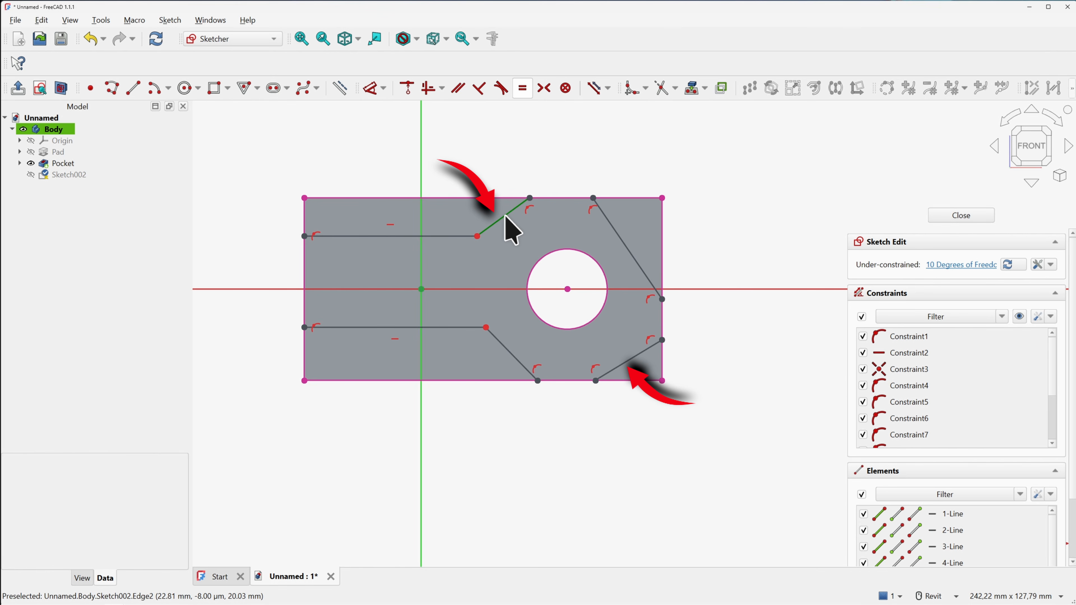
Make the upper-left and lower-right slants parallel, and the upper-right and lower-left slants parallel
click(458, 88)
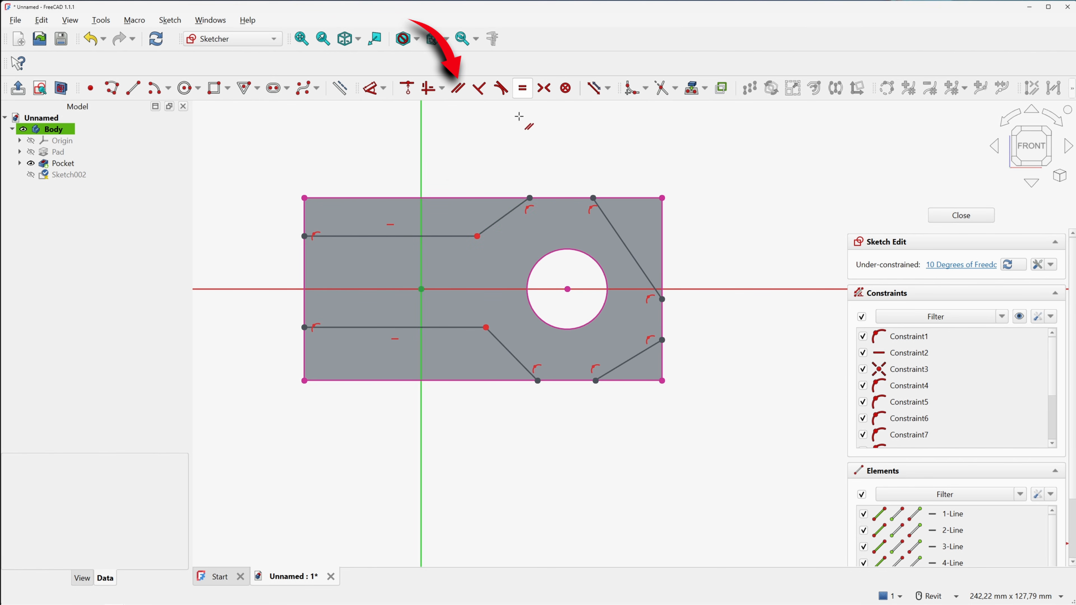
click(508, 213)
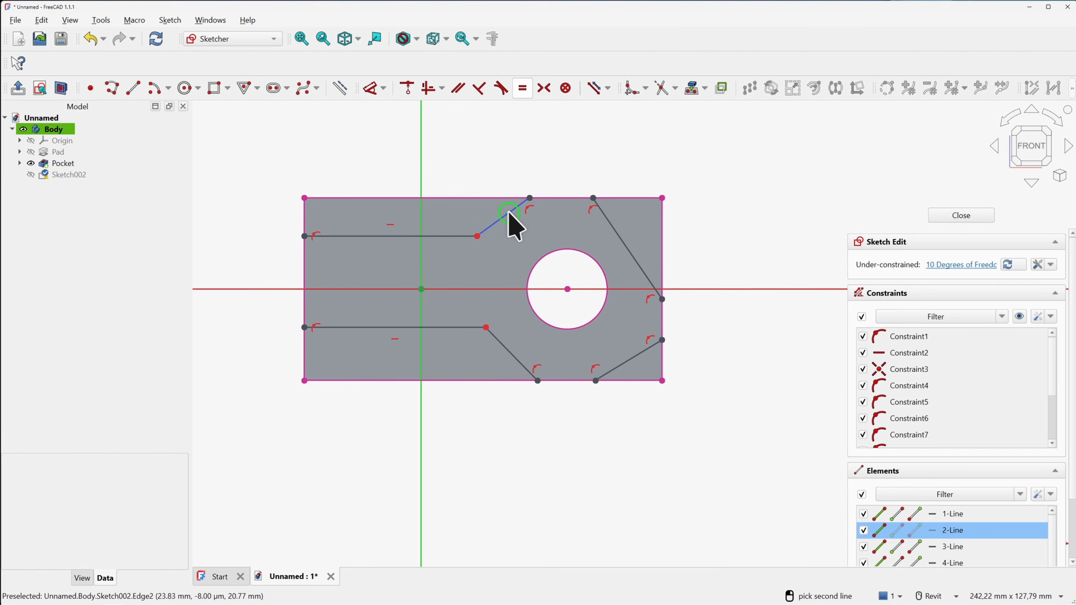
click(633, 357)
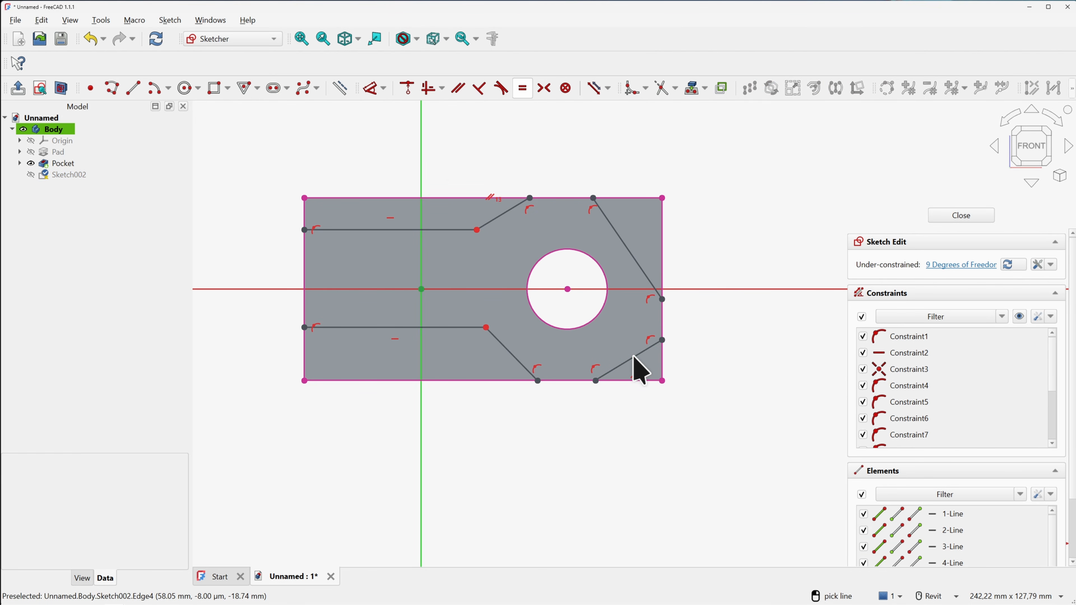
click(622, 240)
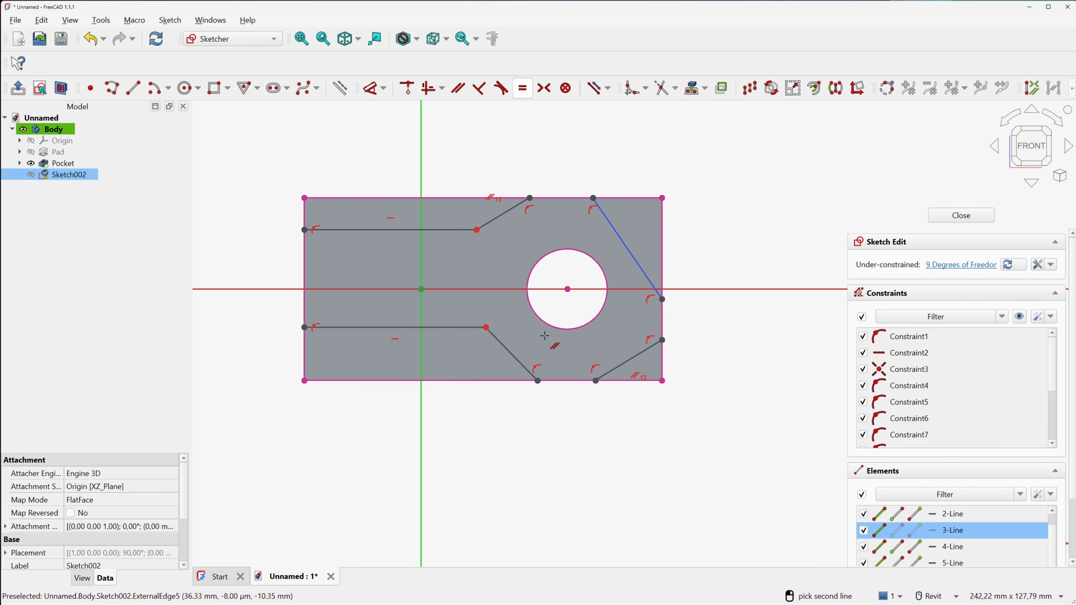
click(510, 350)
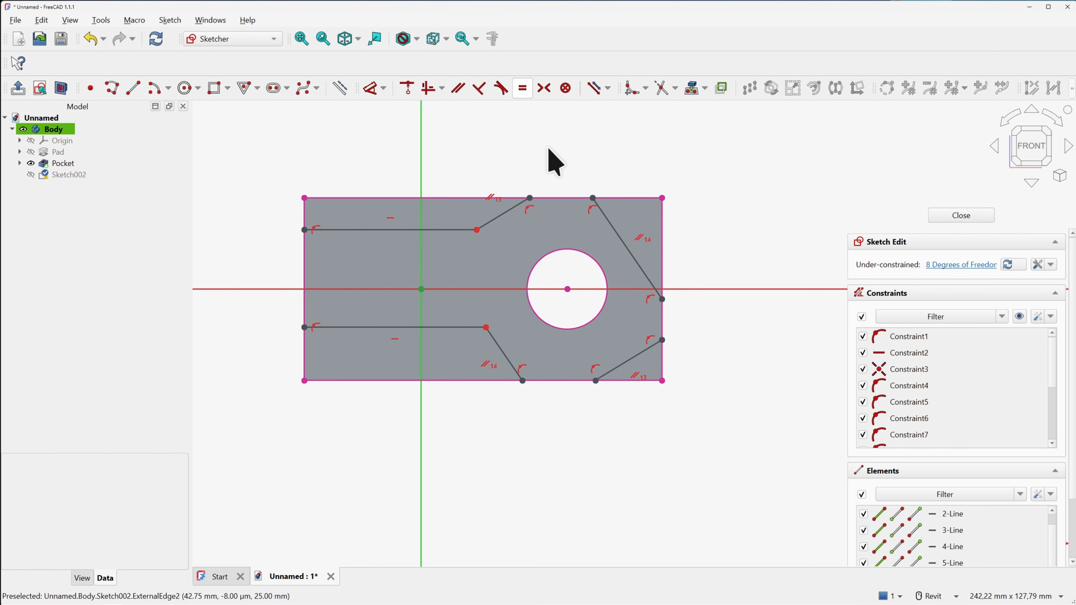
Make the upper-right and lower-right slanted edges perpendicular to each other
click(479, 88)
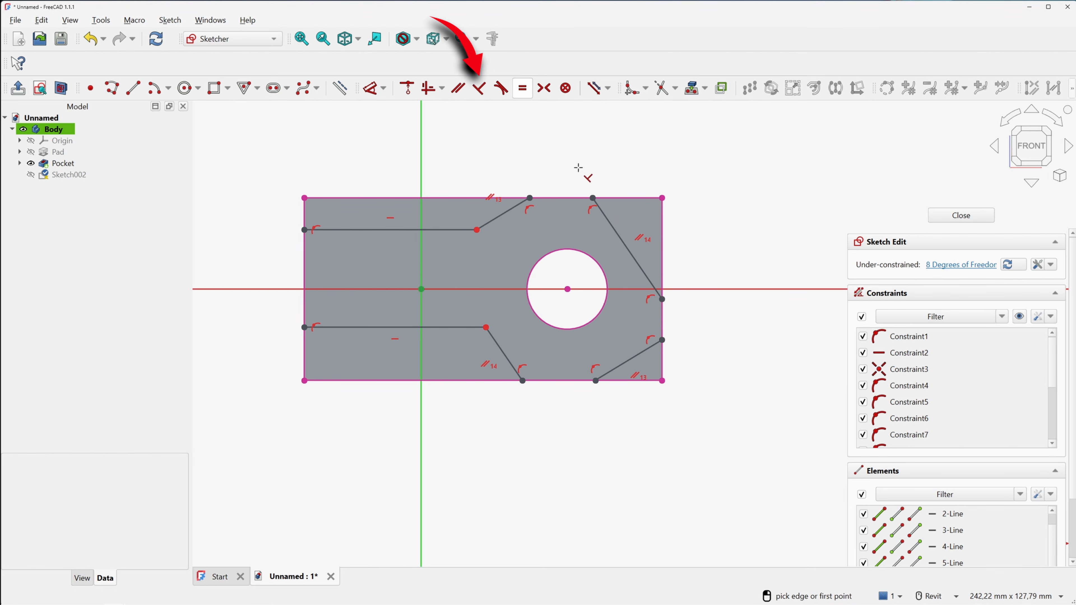
click(614, 231)
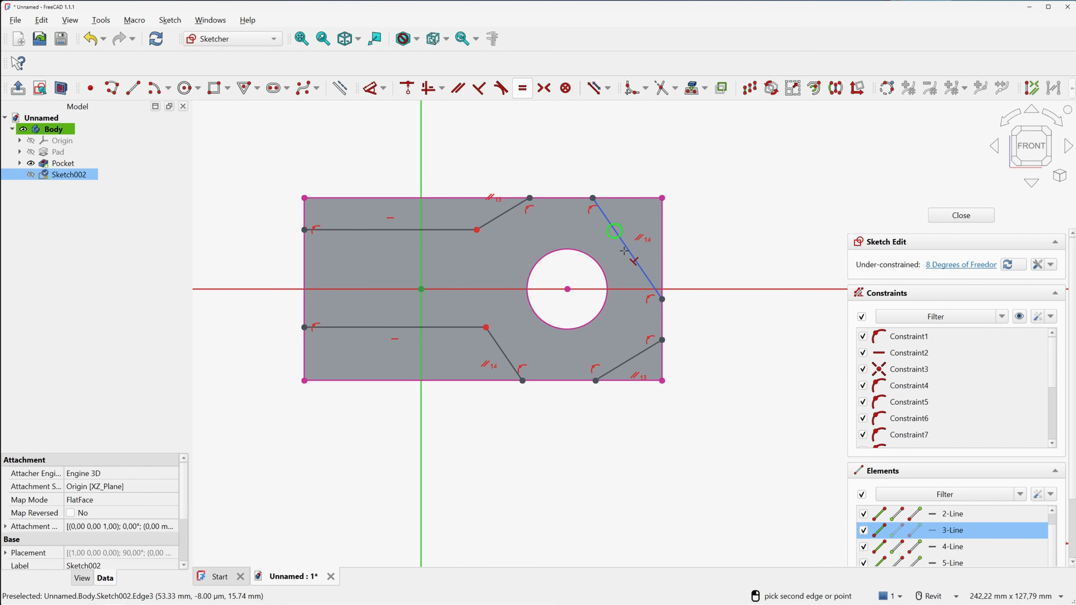
click(642, 352)
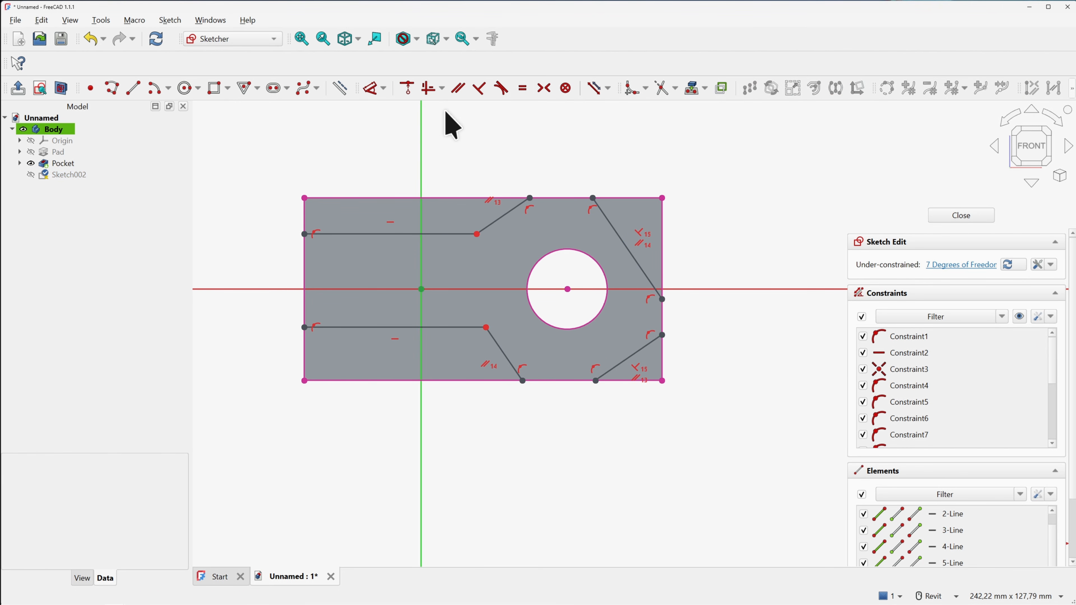
click(371, 90)
Dimension the upper and lower inner corners 23 mm and 28 mm from the vertical axis
click(477, 233)
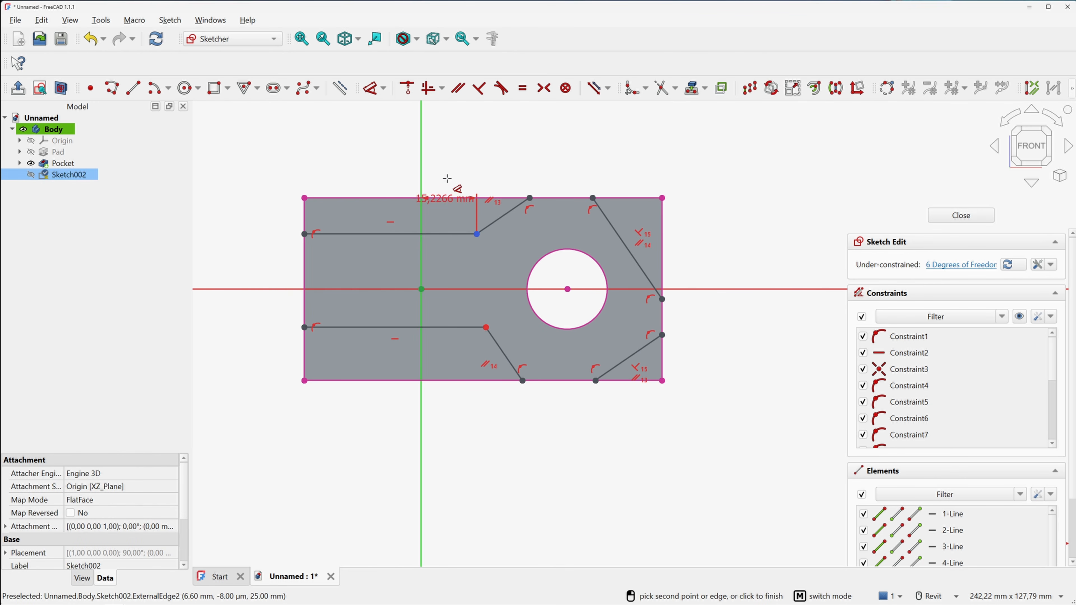
click(457, 157)
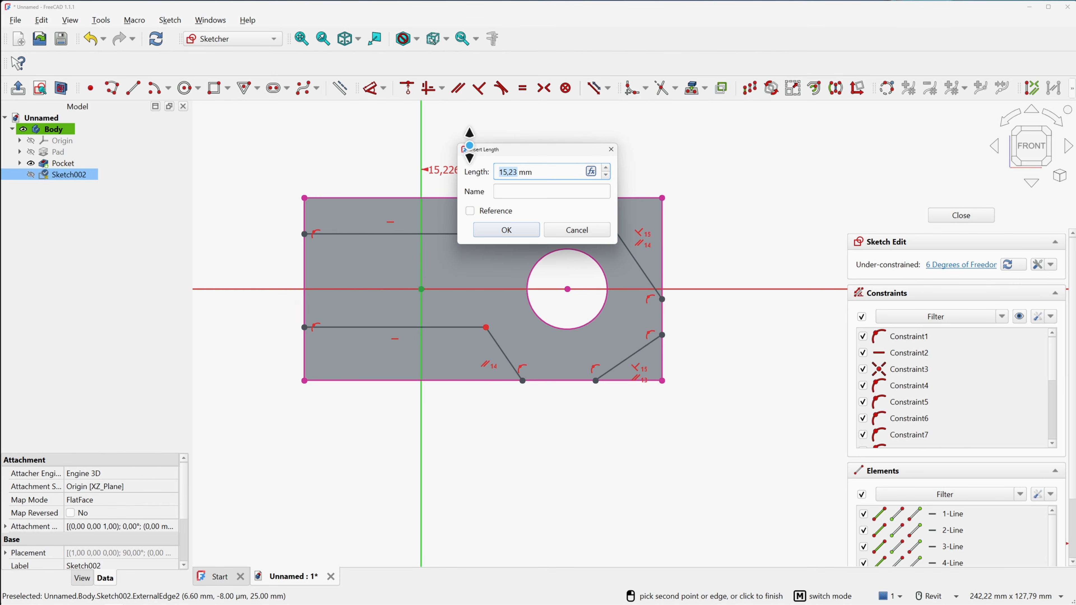
text(23)
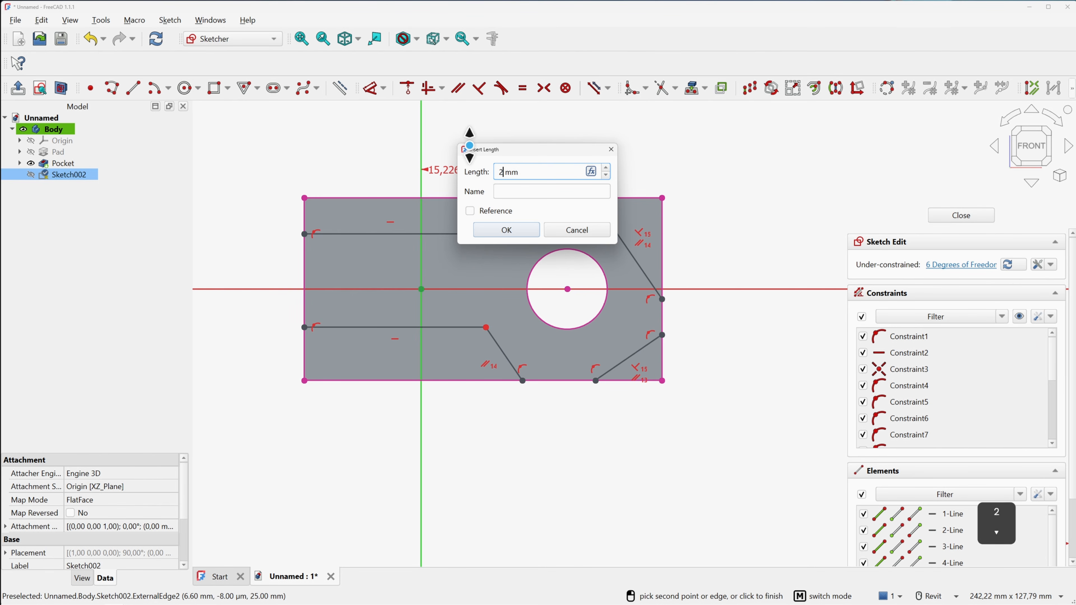
key(Return)
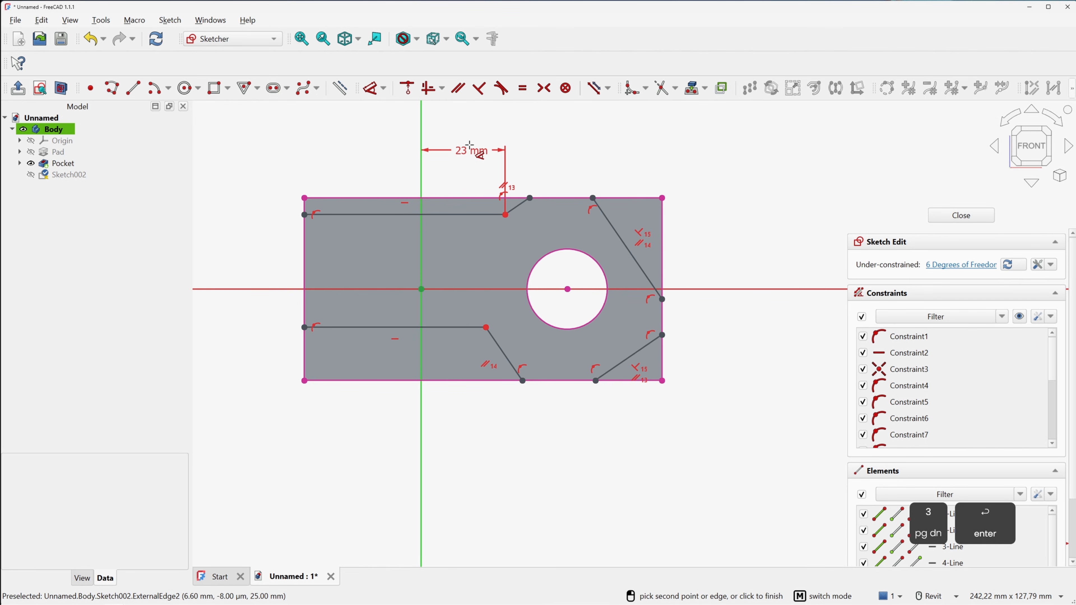
click(486, 327)
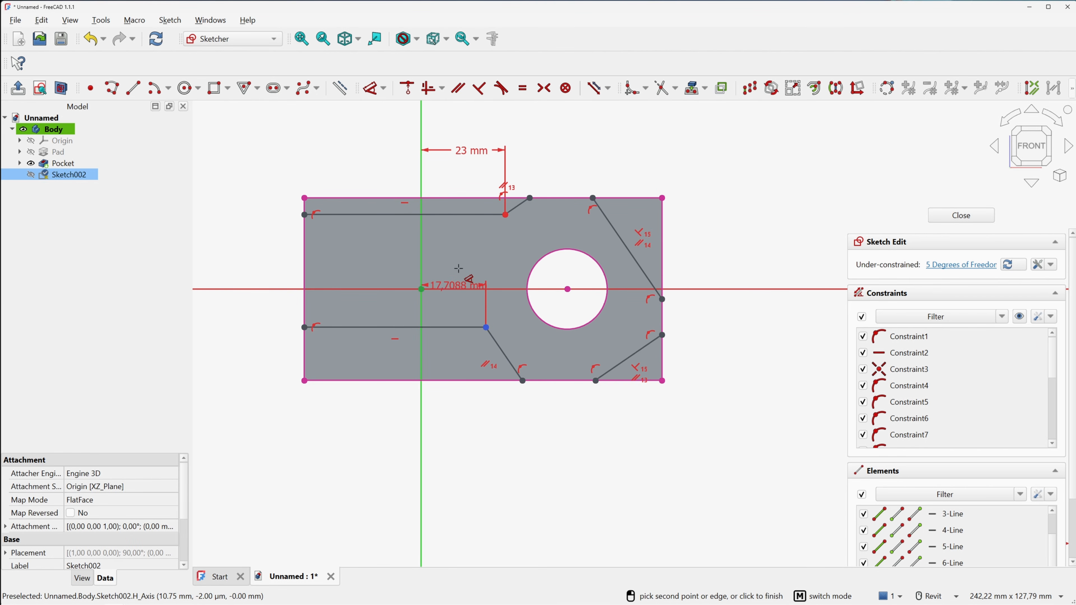
click(463, 256)
text(28)
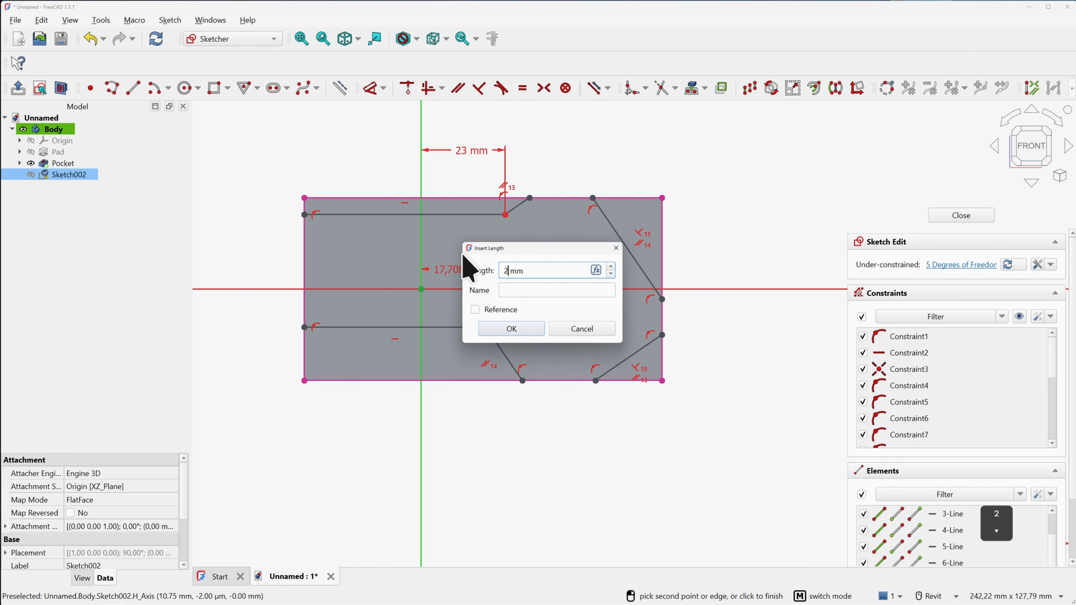
key(Return)
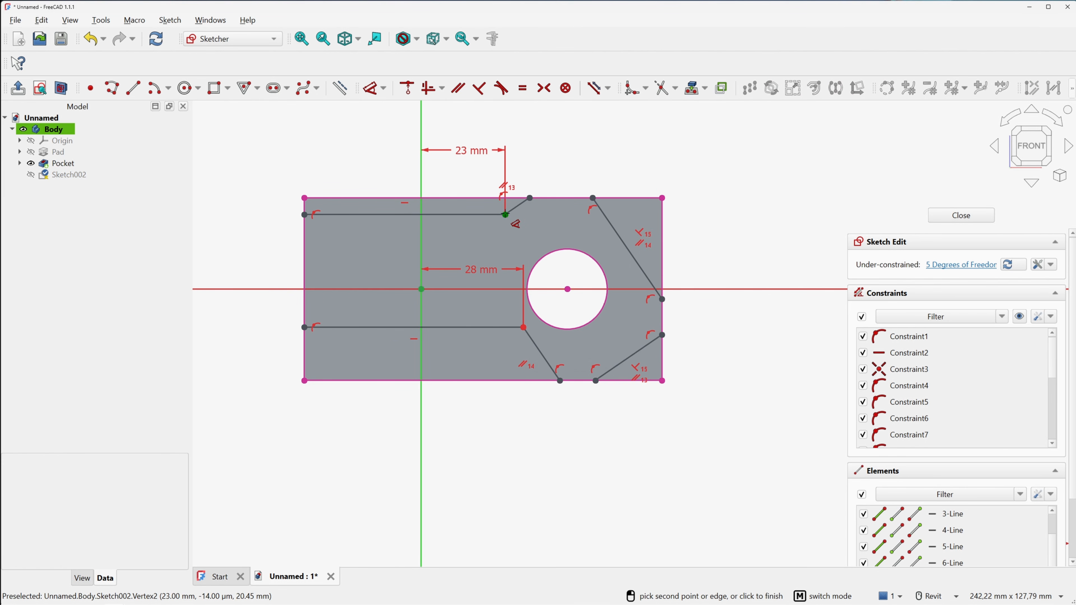
Set the upper-left slant's width to 10 mm and the spacing between the top slant ends to 10 mm
click(499, 214)
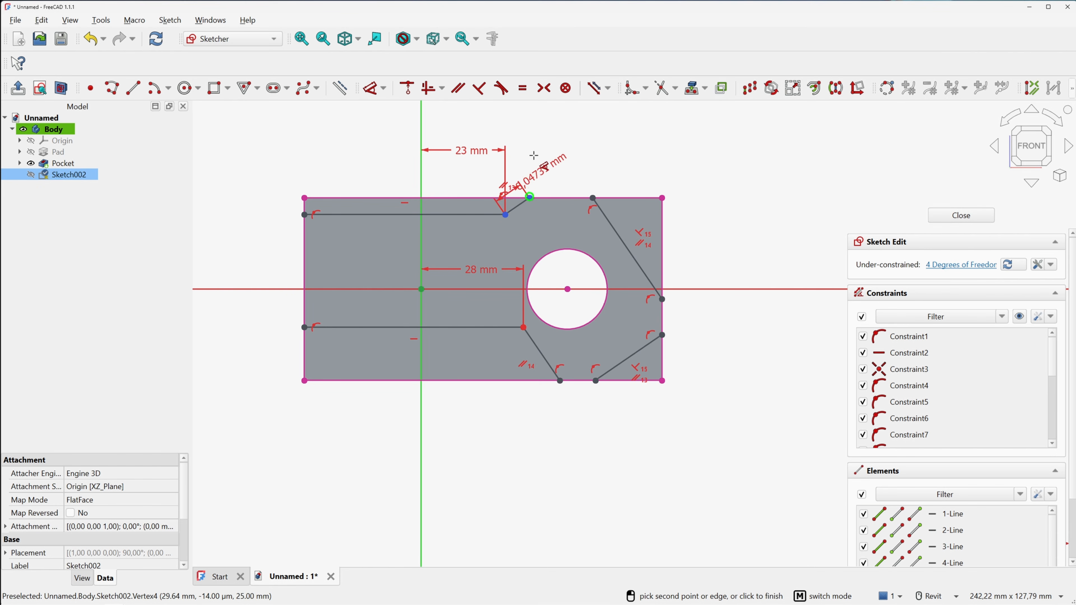
click(526, 118)
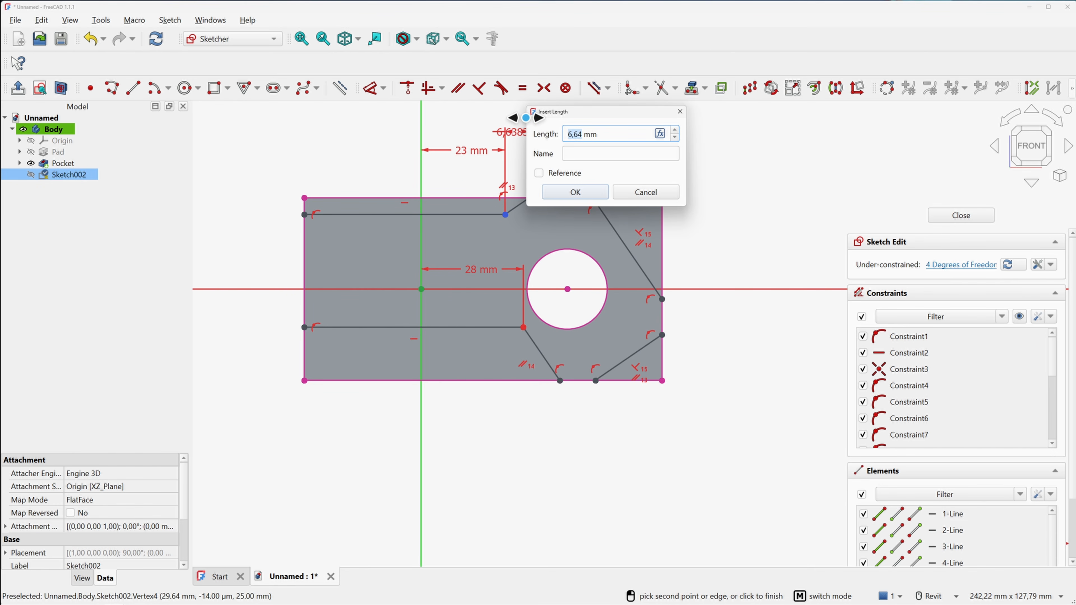
text(10)
key(Return)
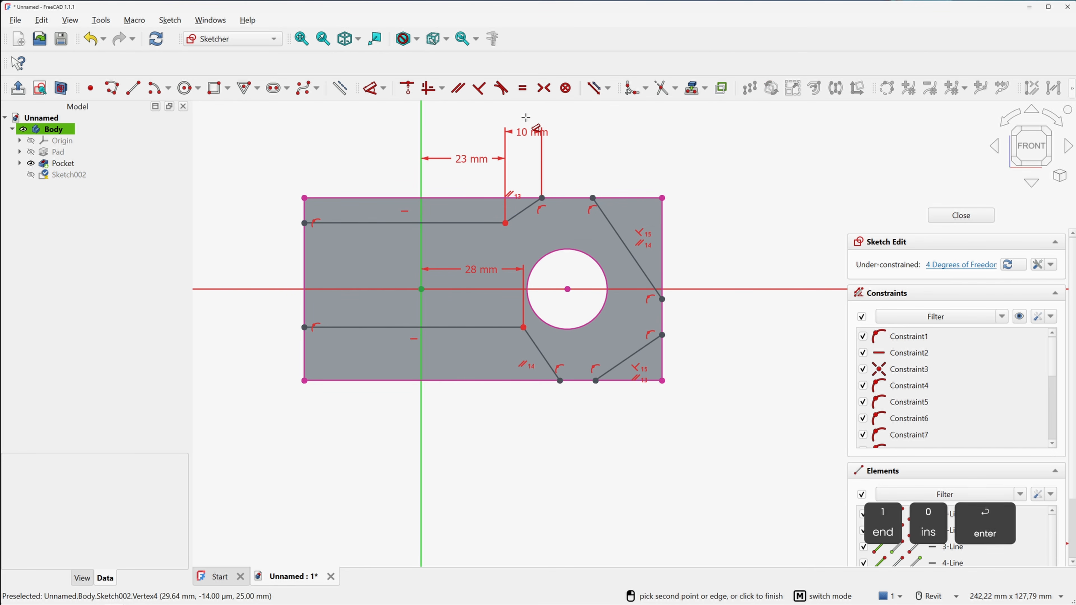
click(542, 198)
click(593, 198)
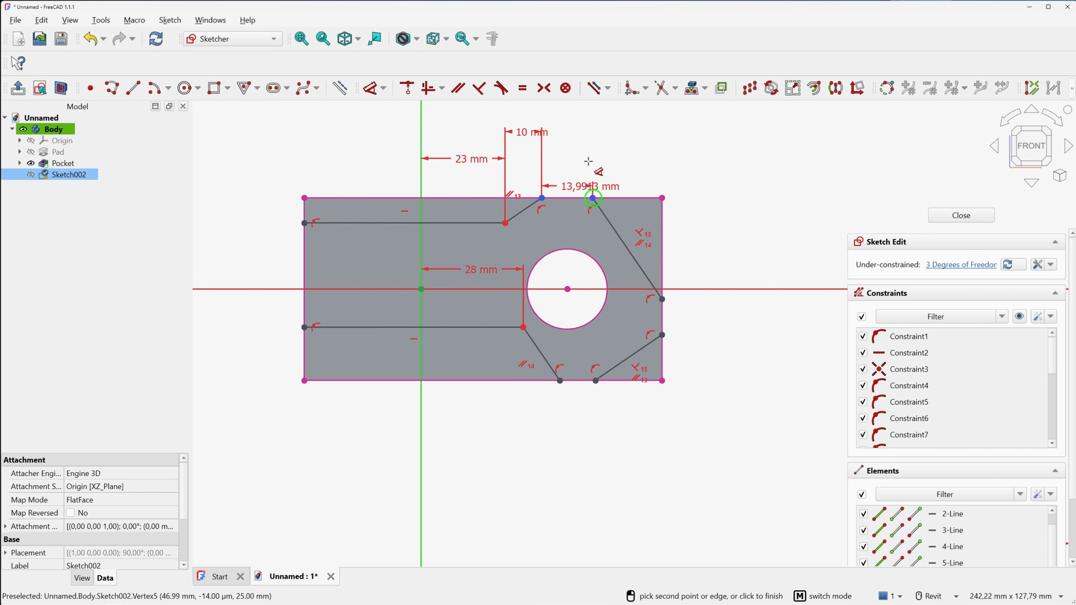
click(580, 123)
text(10)
key(Return)
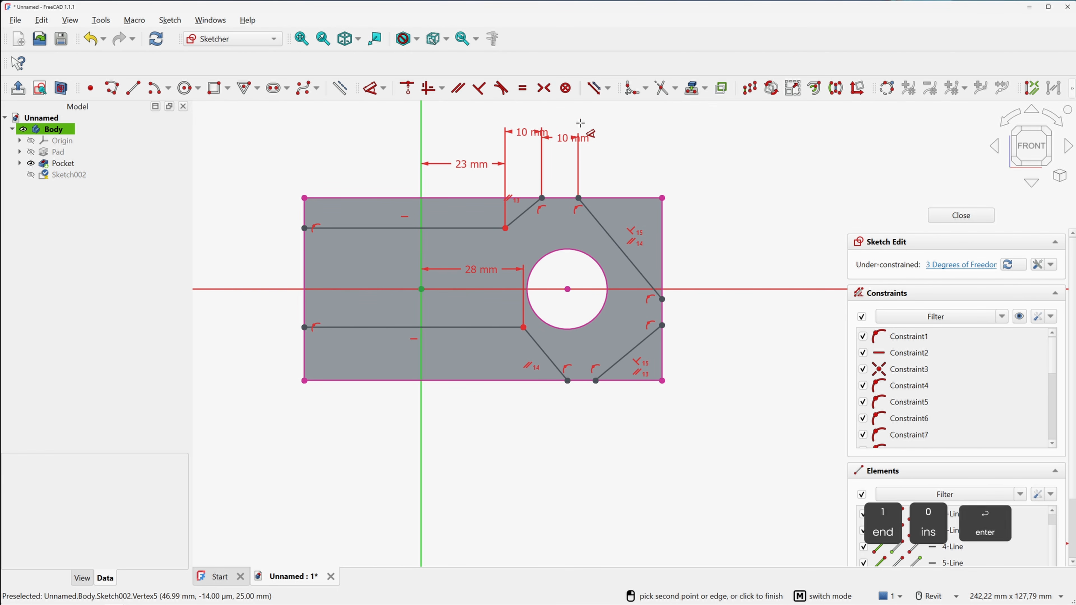
Set the bottom slant ends 10 mm apart and drag both left line ends downward
click(568, 381)
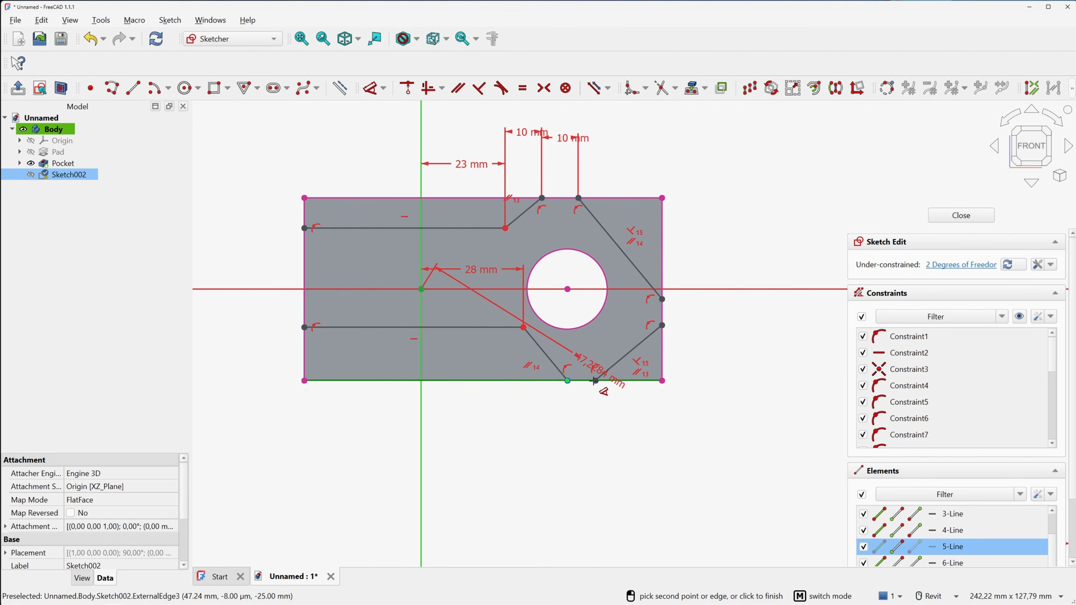
click(596, 380)
click(588, 407)
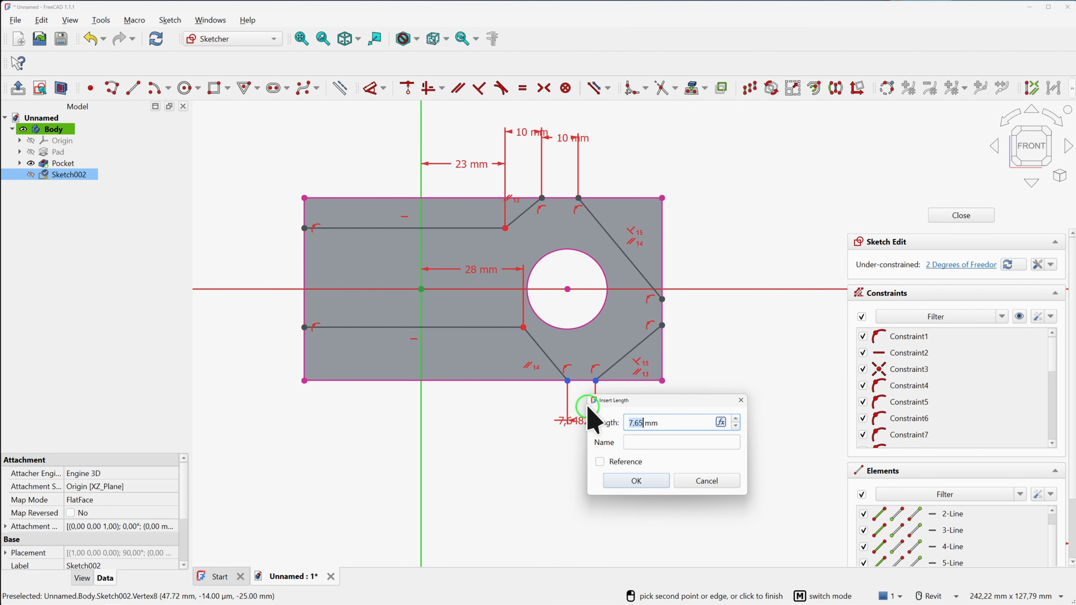
text(10)
key(Return)
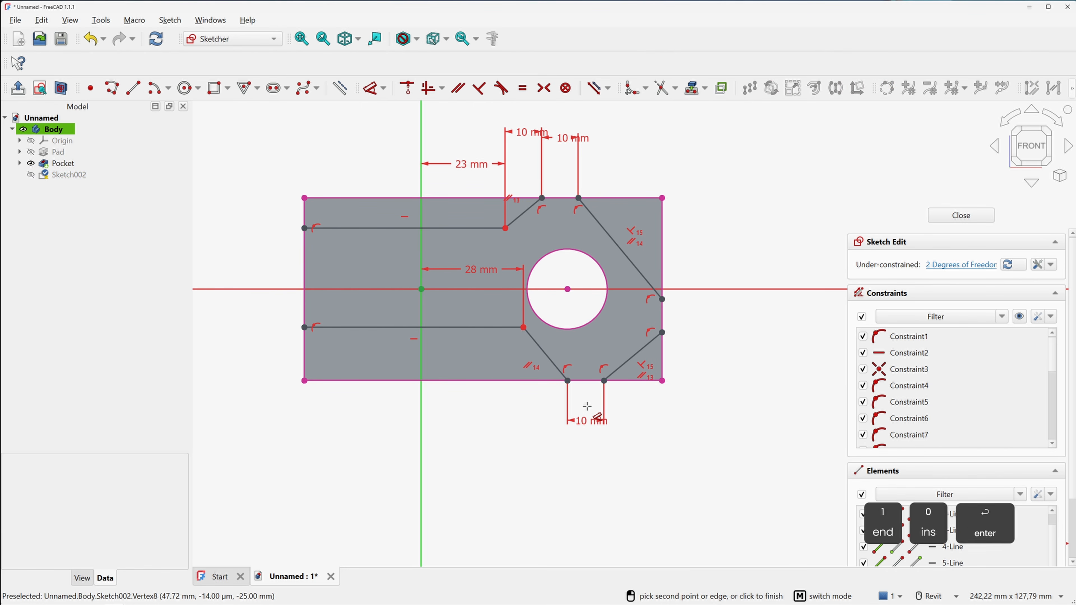
mouse_move(304, 328)
mouse_down()
mouse_move(305, 318)
mouse_move(306, 341)
mouse_up()
drag(304, 230, 304, 242)
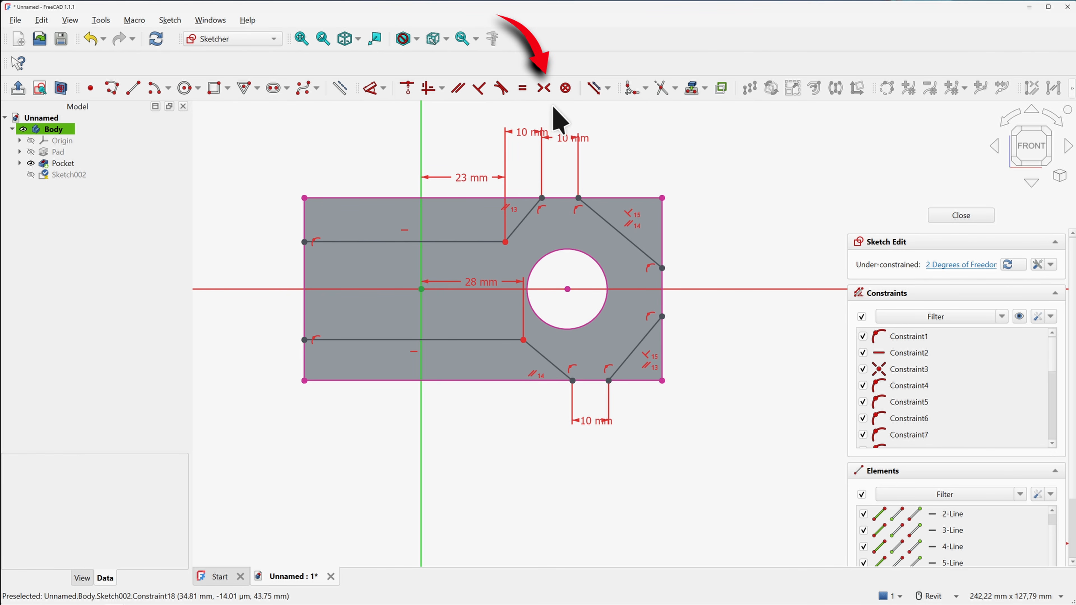
Try a symmetry constraint on the two left line ends, cancel it, and nudge the upper-left vertex
click(544, 89)
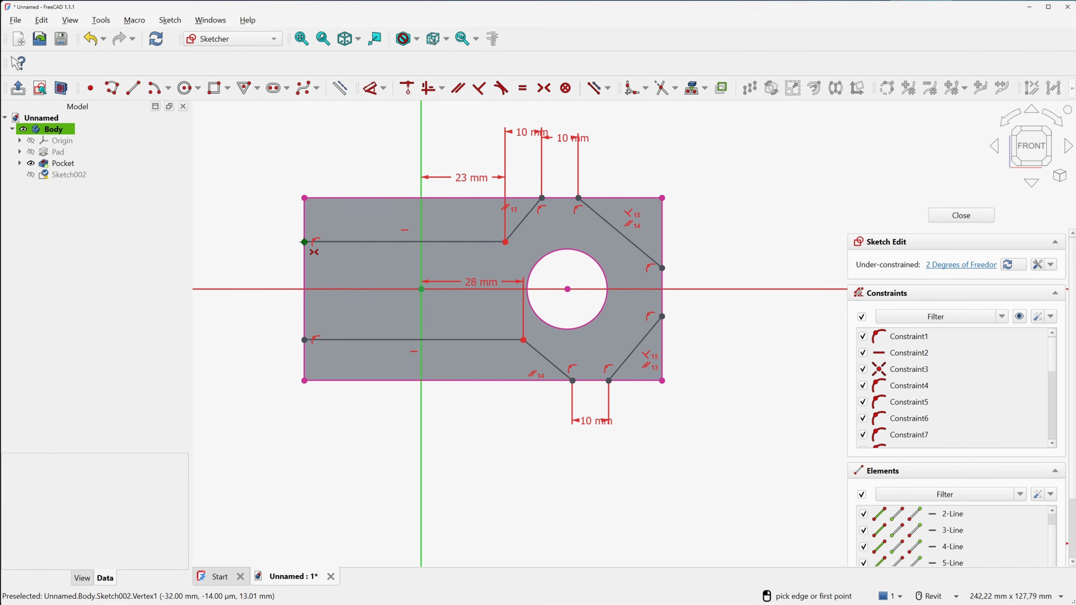
click(306, 243)
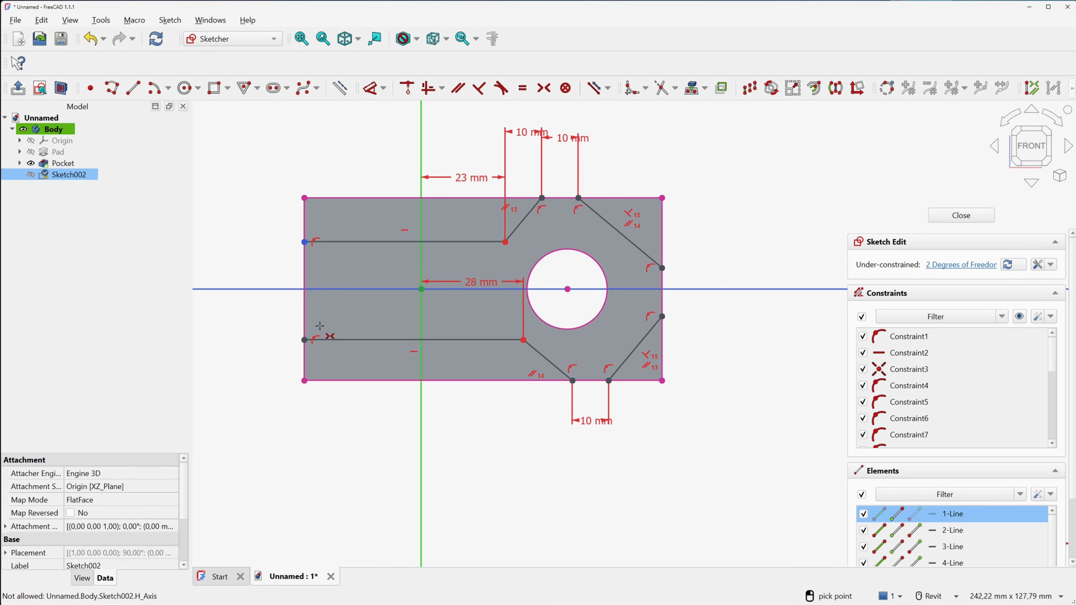
click(305, 339)
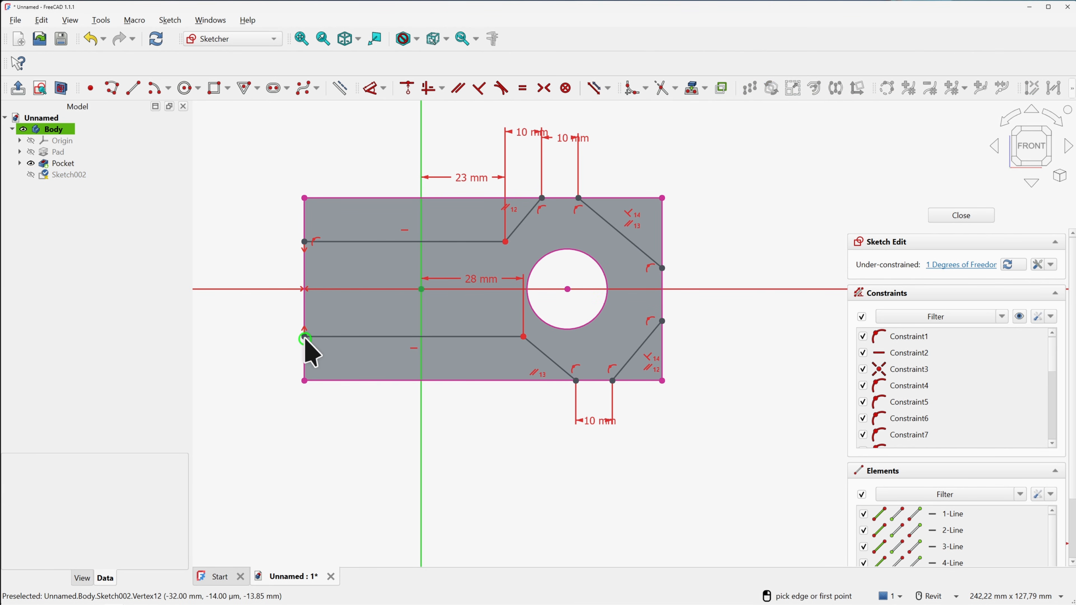
right_click(459, 260)
drag(306, 242, 304, 245)
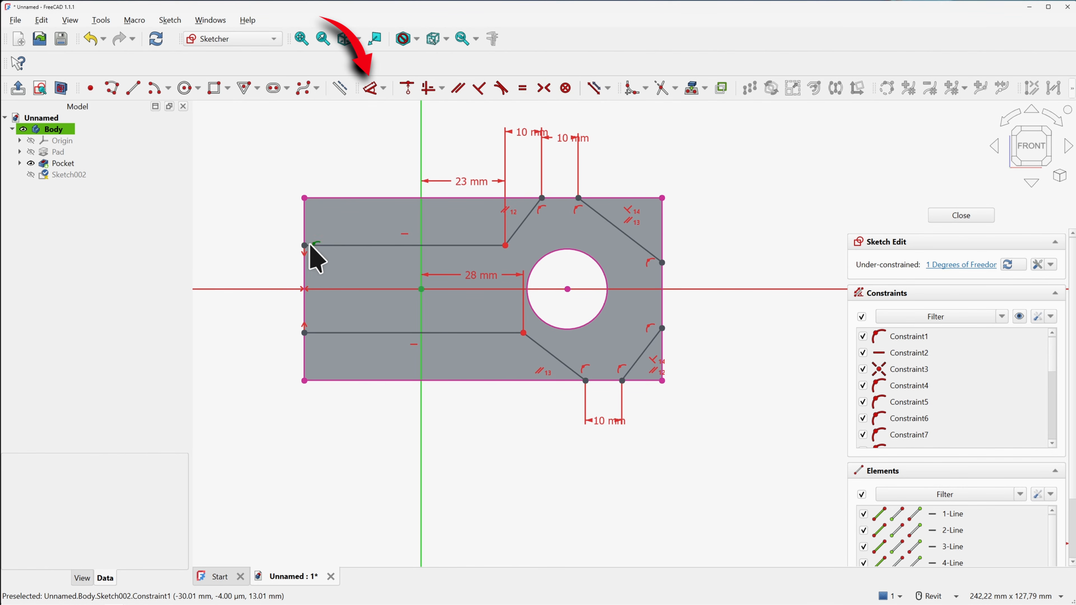
Dimension the two left-end vertices 32 mm apart vertically
click(371, 88)
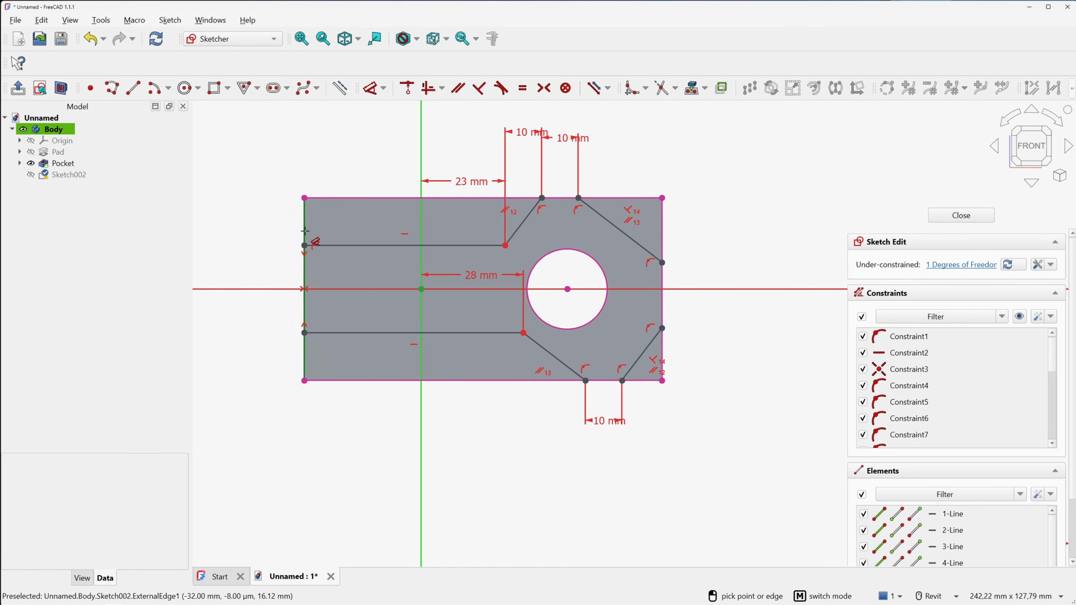
click(304, 245)
click(304, 333)
click(257, 298)
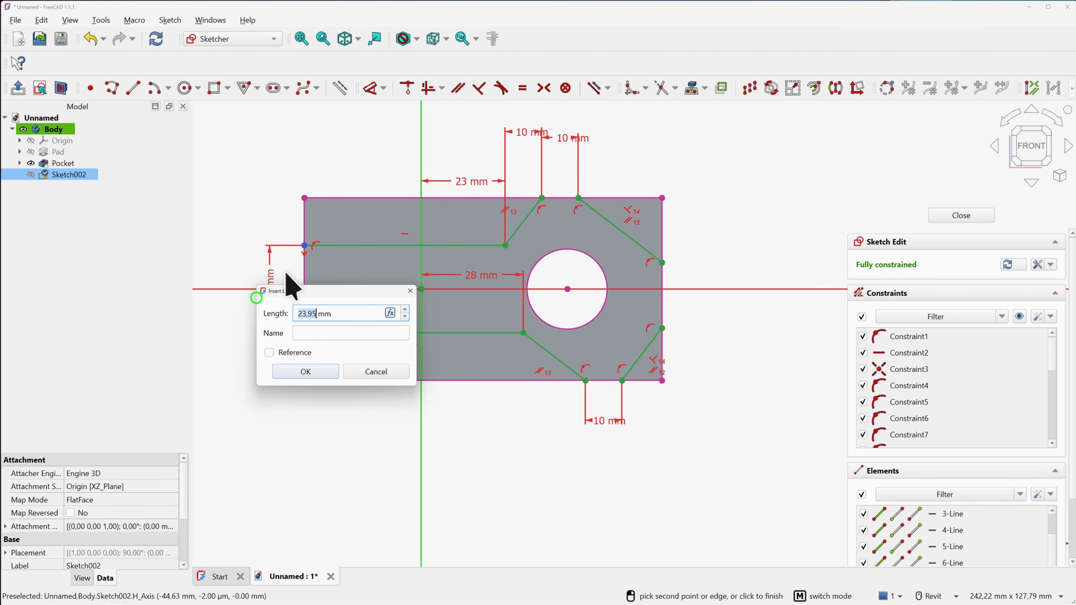
text(32)
key(Return)
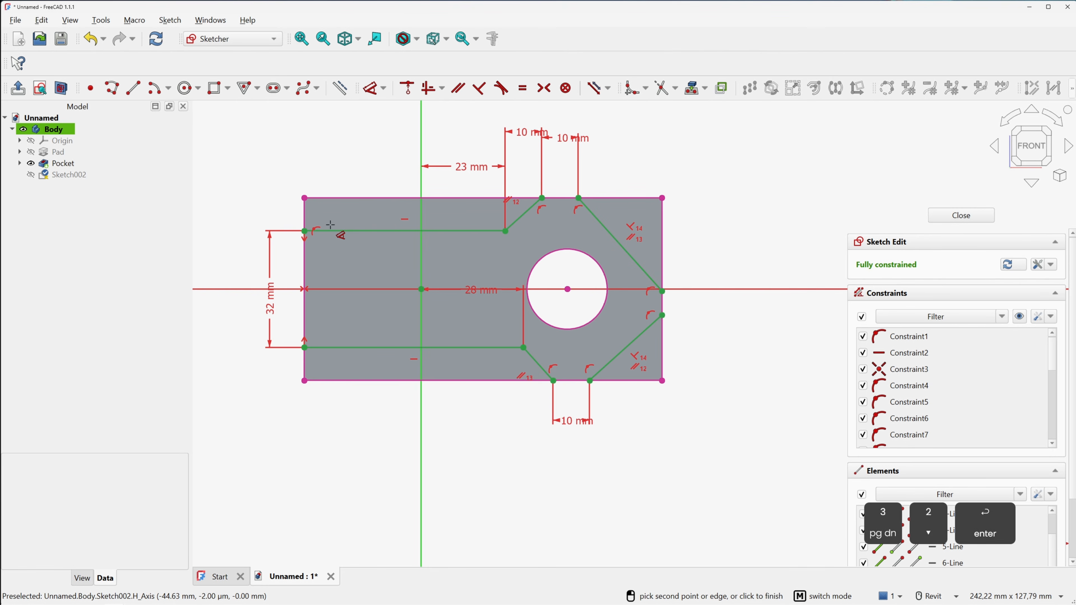
right_click(328, 168)
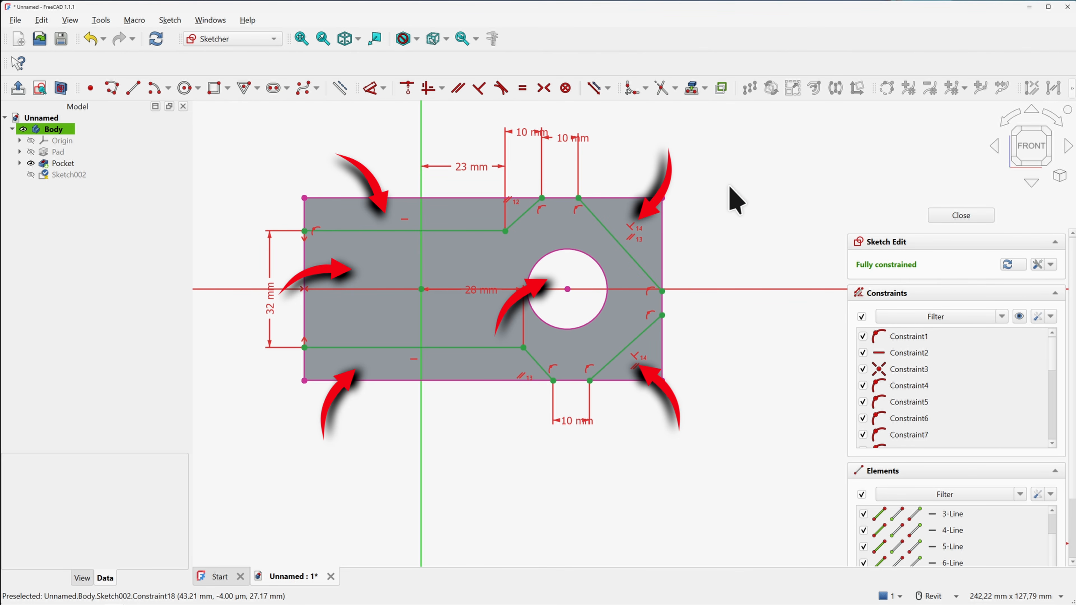
Close Sketch002 and pocket it, which fails with a 'Wire is not closed' error
click(947, 216)
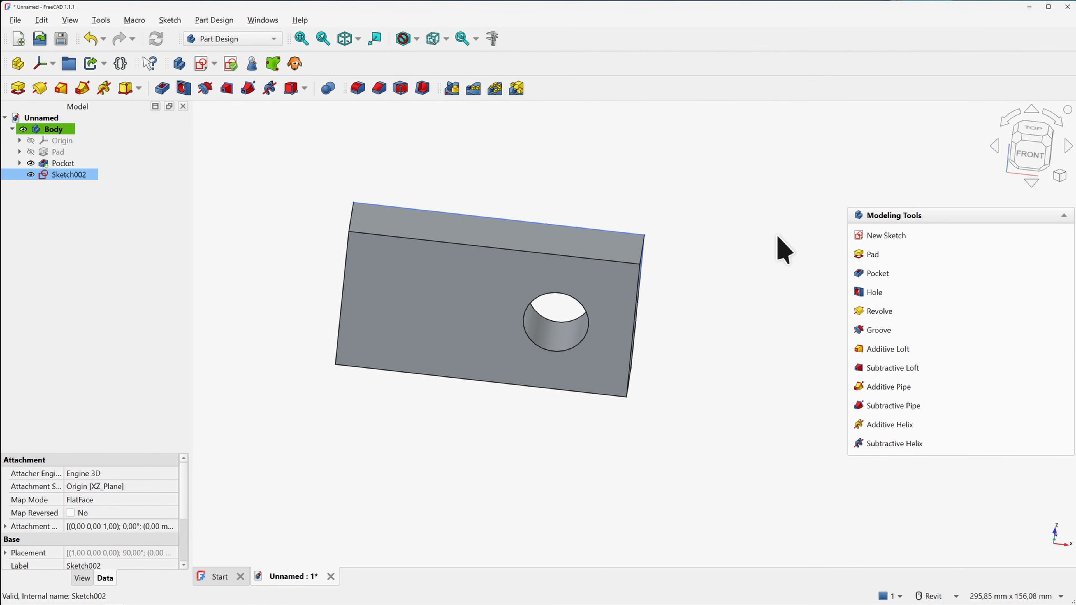
click(864, 277)
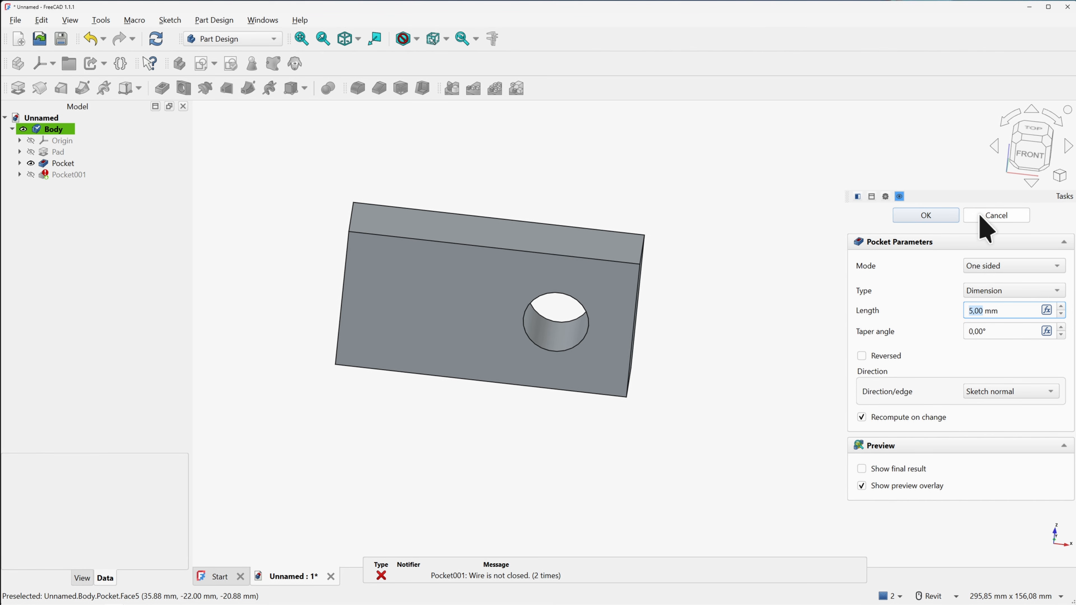
Cancel the failed pocket and hide the Pocket solid so only Sketch002's outline shows
click(996, 215)
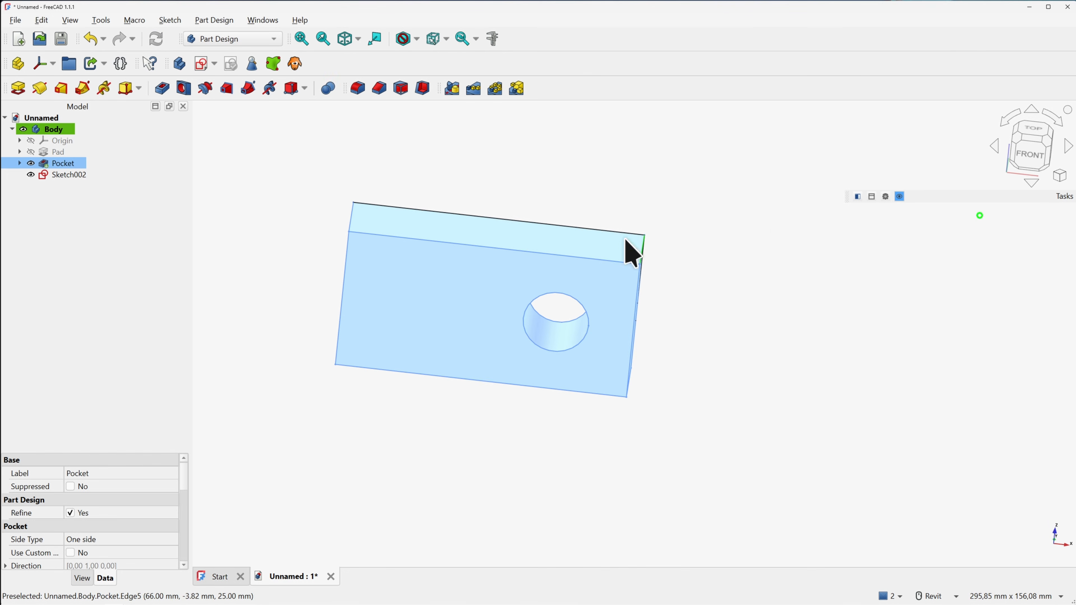
click(30, 163)
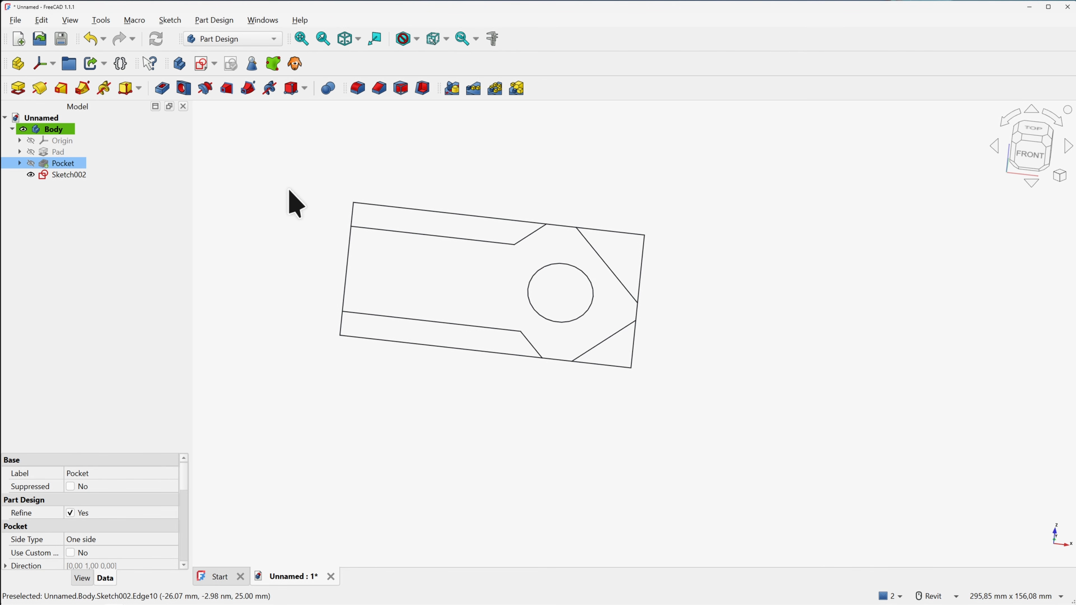
Set Sketch002's Make Internals property to Yes so its closed regions become faces
click(77, 174)
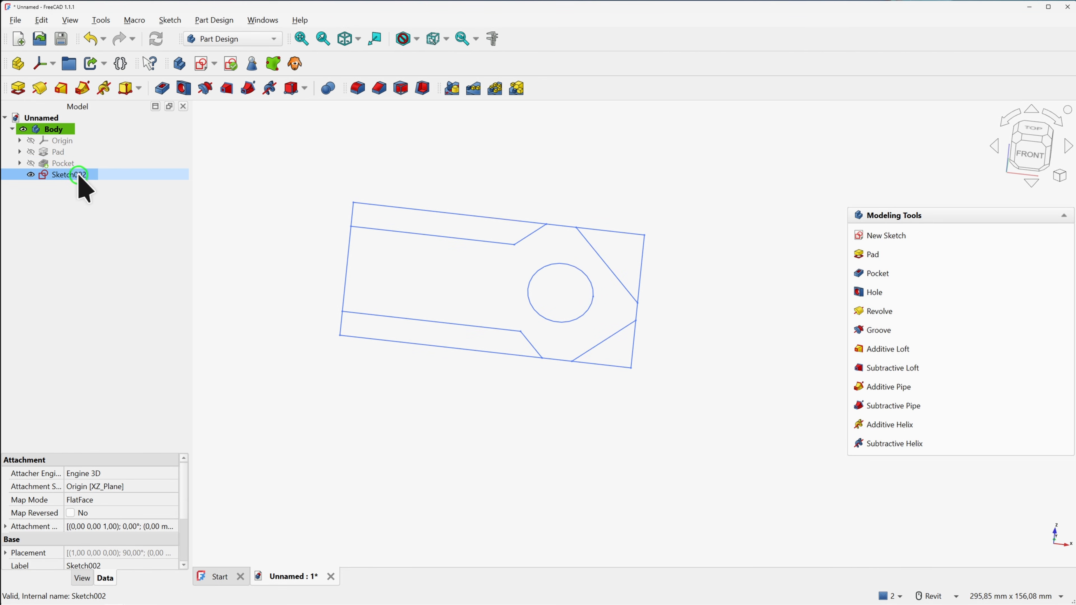
drag(104, 451, 104, 280)
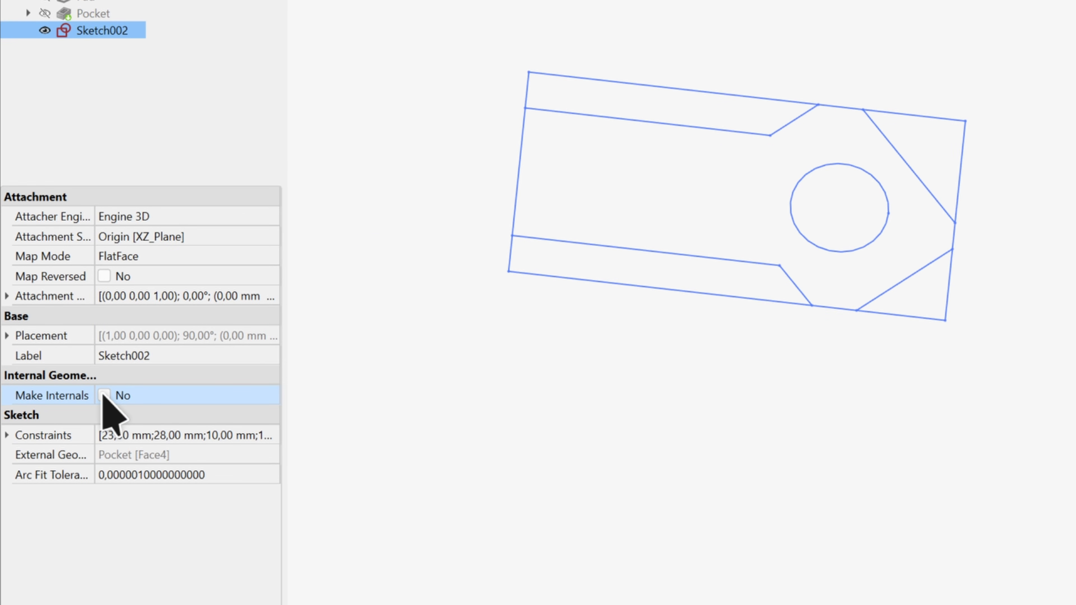
click(103, 396)
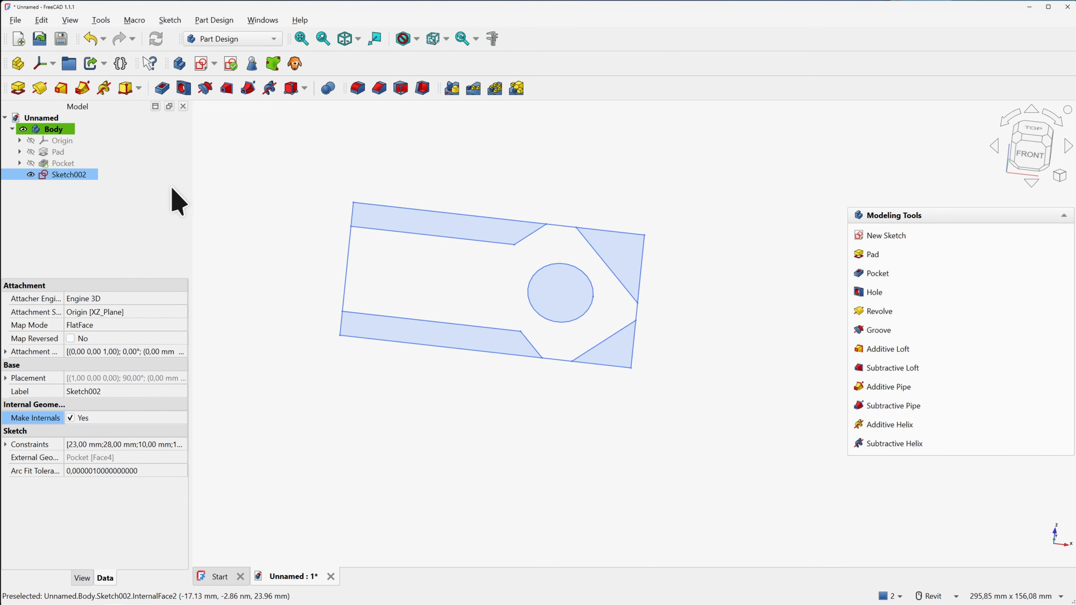
Select the upper band, upper-right triangle and lower band faces and start a Pocket from them
click(132, 197)
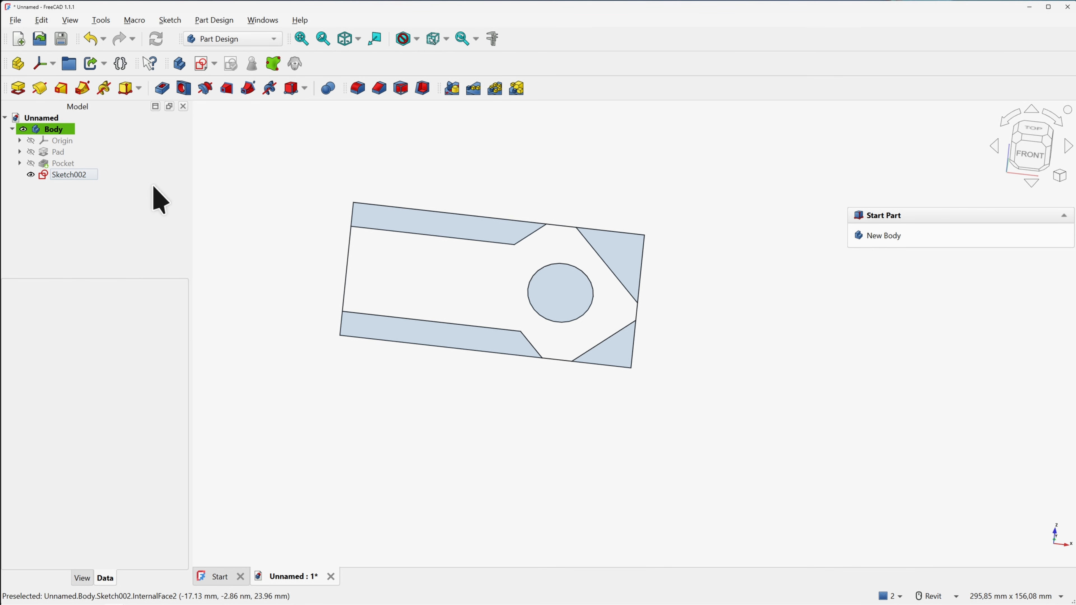
click(426, 225)
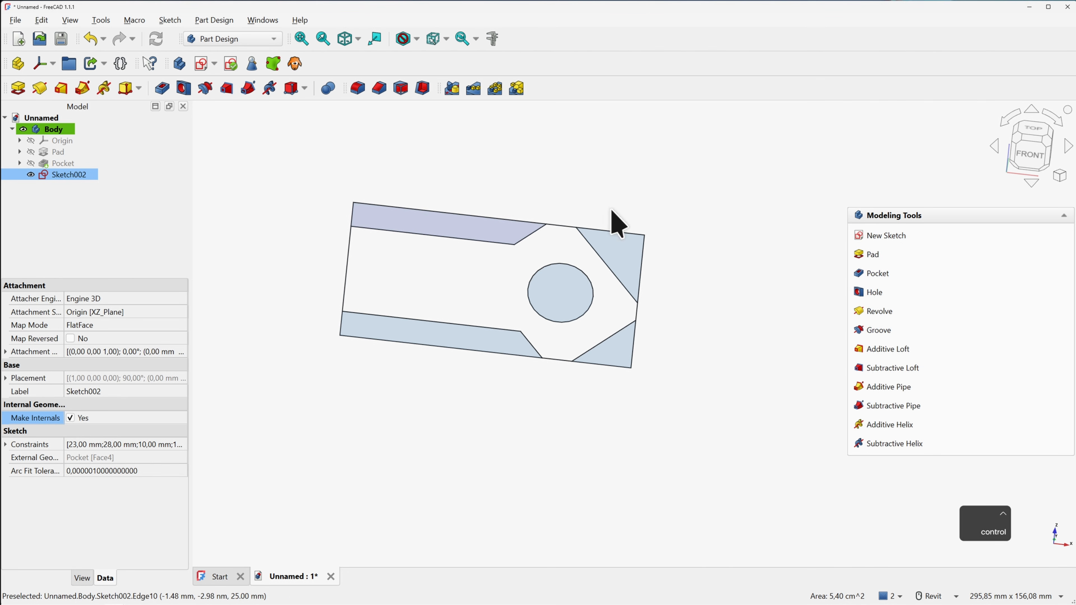
ctrl+click(619, 250)
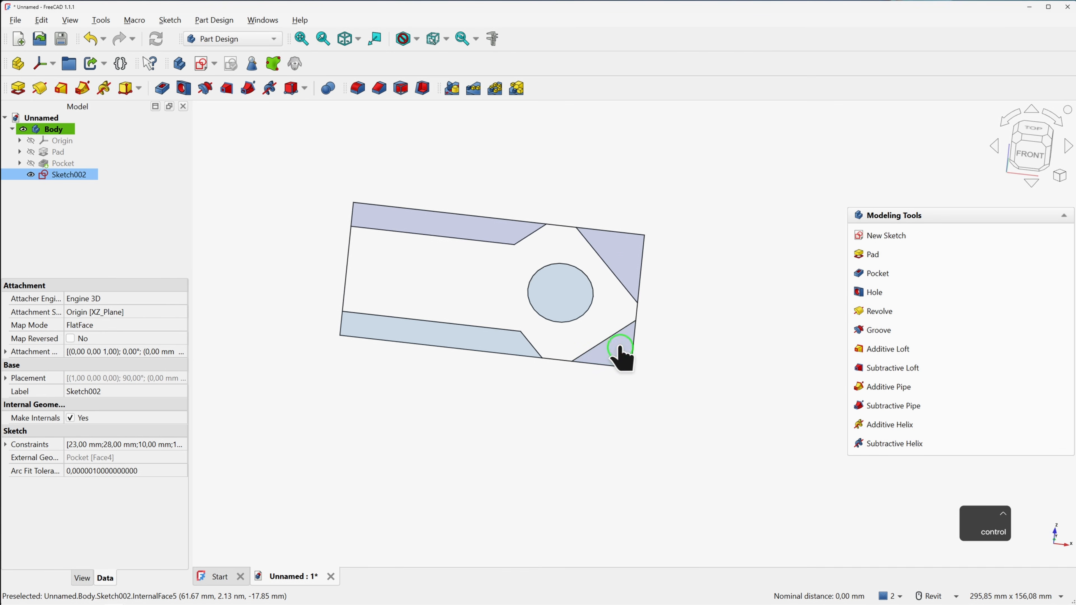
ctrl+click(500, 341)
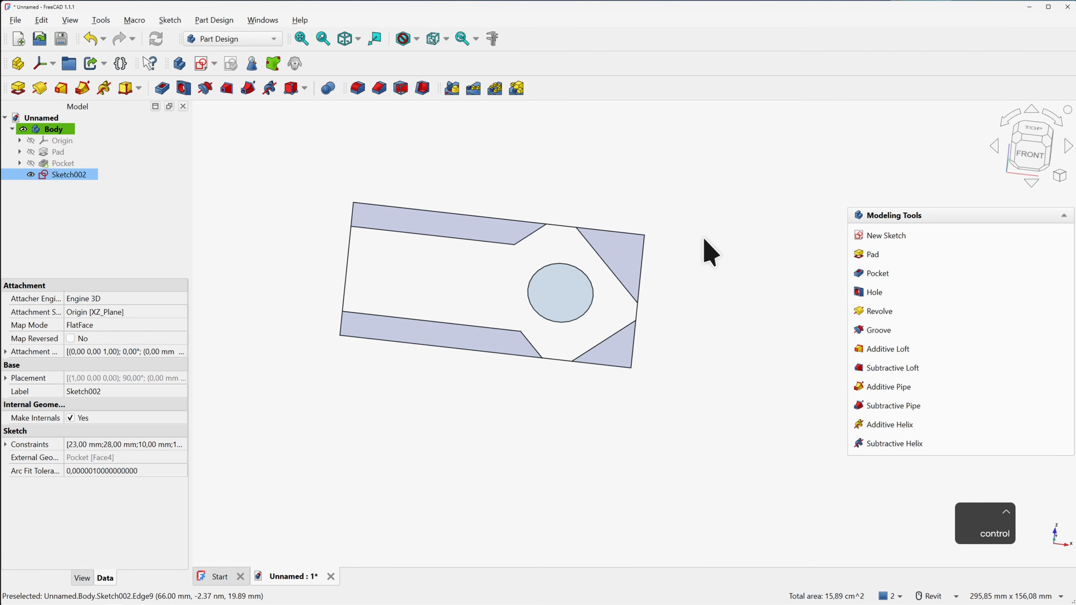
click(876, 274)
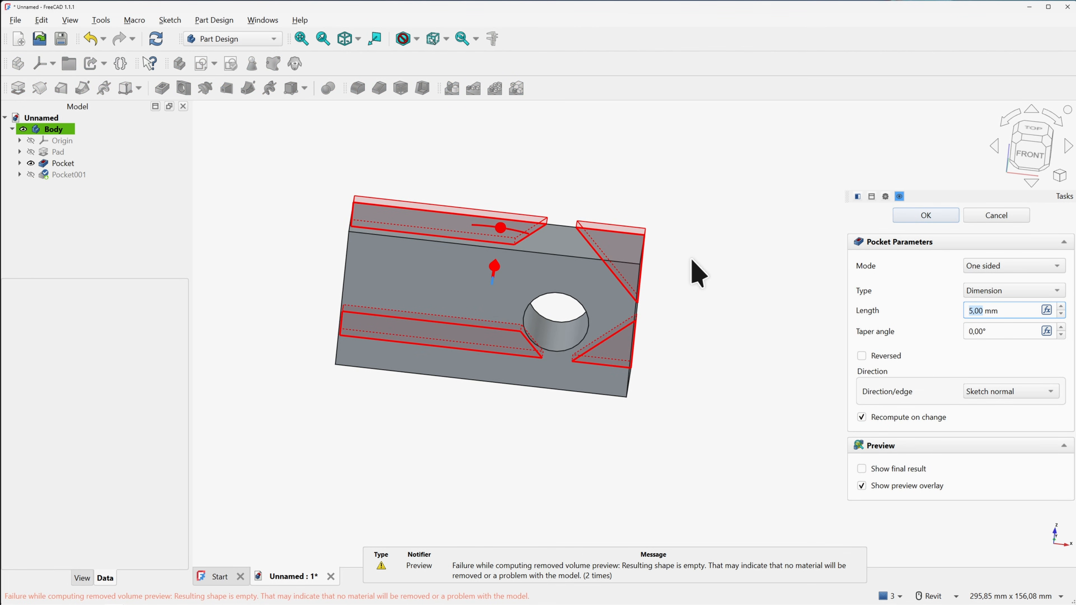
Set the pocket to Reversed with type Through all and apply it
mouse_move(692, 269)
shift+middle_down()
mouse_move(680, 218)
mouse_move(709, 271)
shift+middle_up()
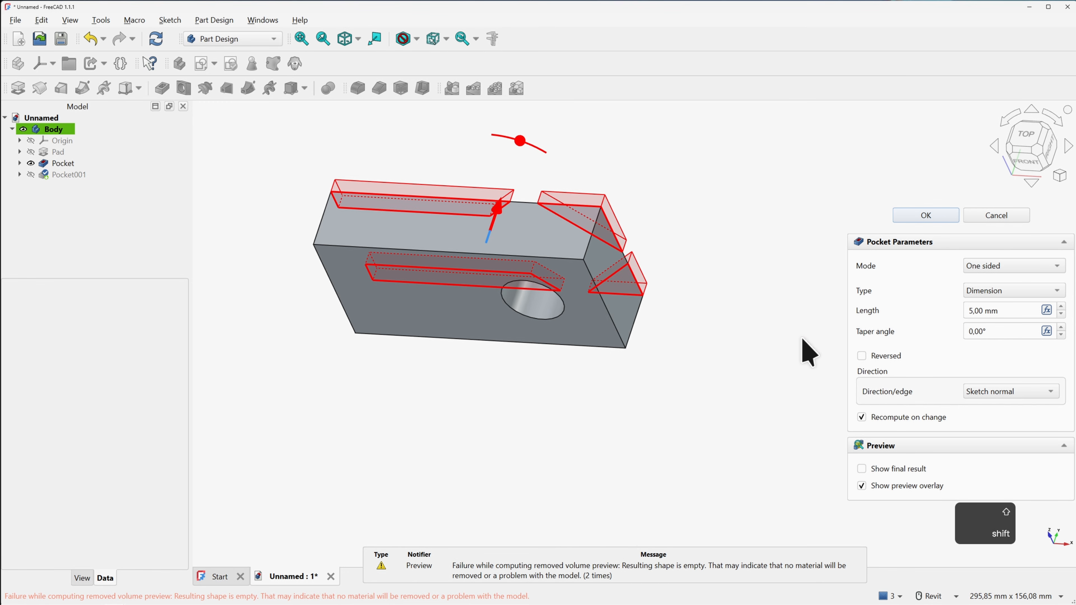
click(862, 356)
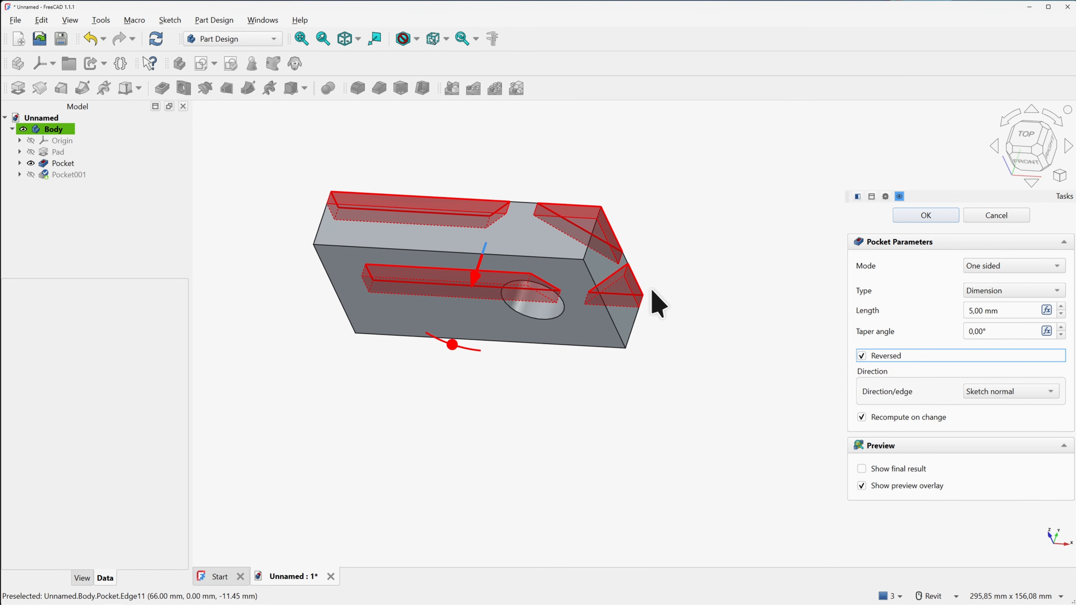
shift+middle_drag(696, 313, 711, 268)
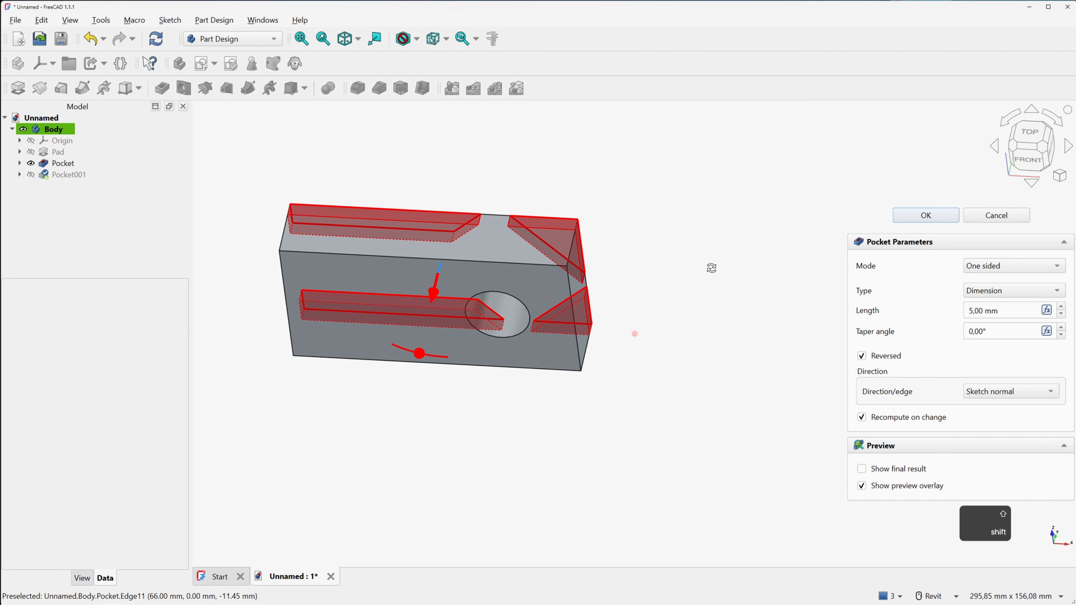
click(997, 291)
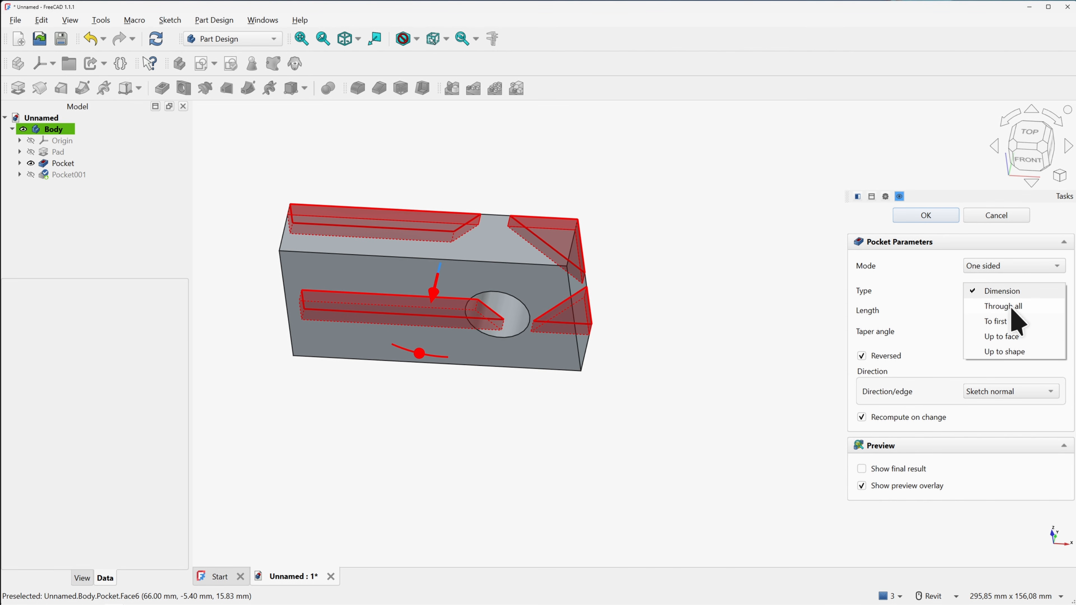
click(1012, 308)
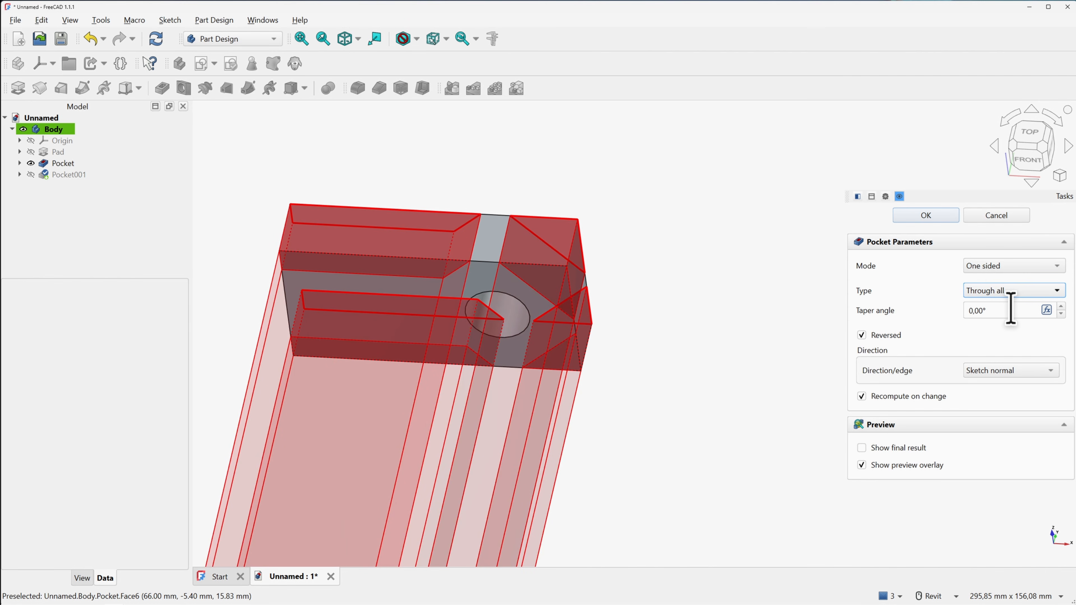
click(935, 218)
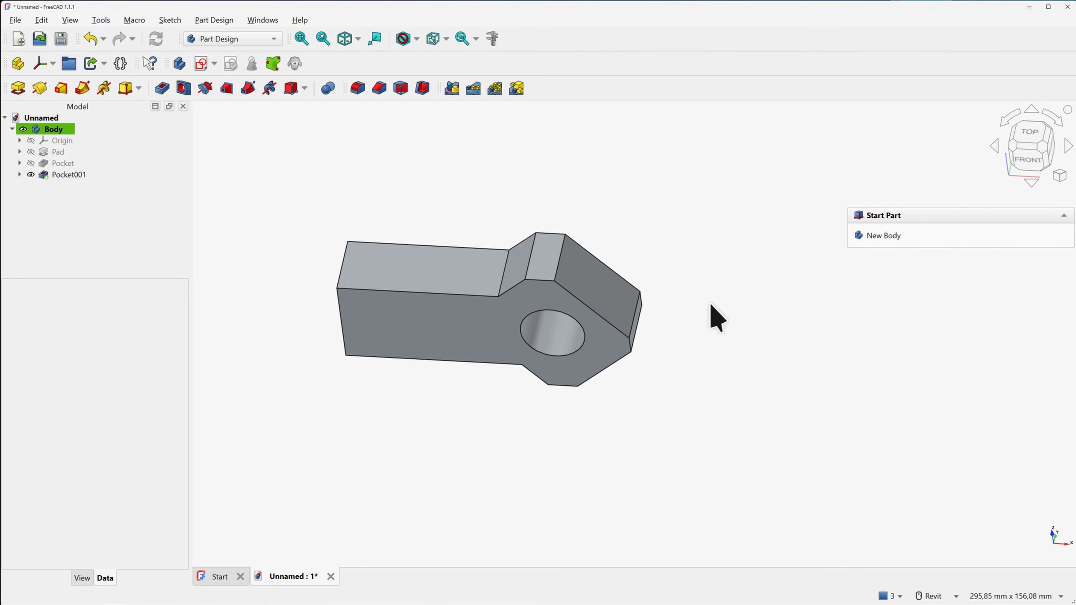
shift+middle_drag(717, 318, 685, 272)
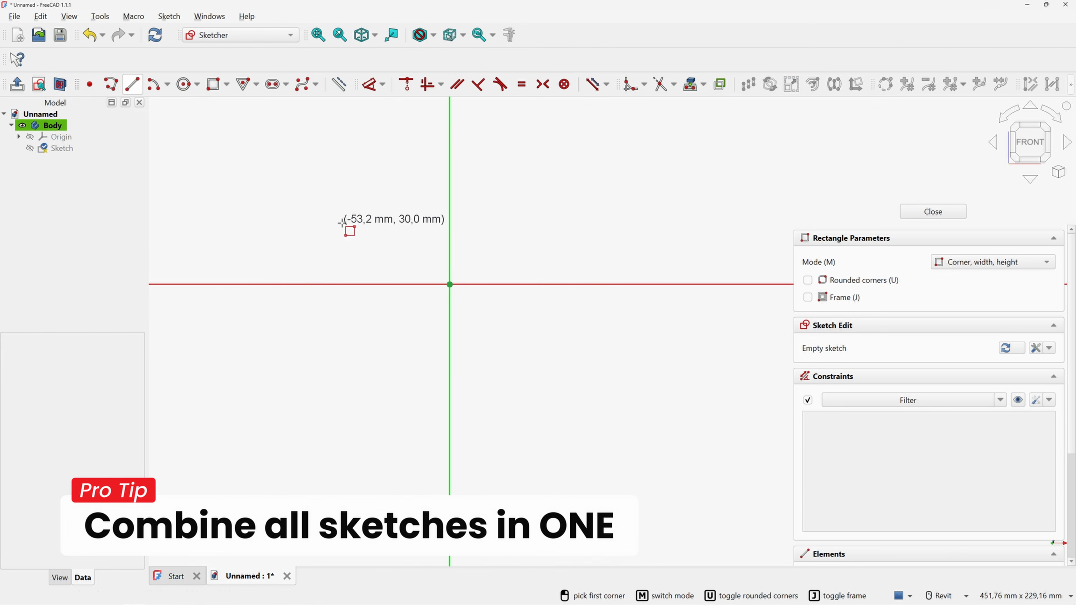
Draw a reference rectangle and dimension its width at 66 mm
click(306, 192)
click(640, 355)
key(d)
click(641, 192)
click(577, 164)
text(66)
key(Return)
Add 32 mm and 50 mm dimensions, centre the rectangle symmetrically and make it construction geometry
click(306, 191)
click(378, 150)
text(32)
key(Return)
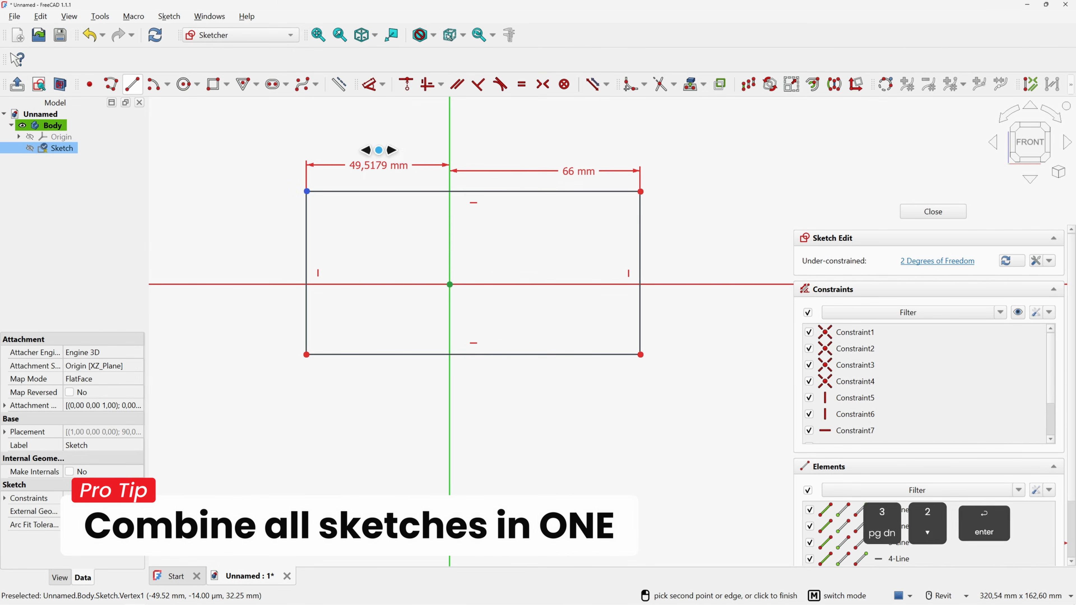
click(357, 231)
click(320, 224)
text(50)
key(Return)
click(357, 347)
key(s)
drag(286, 161, 728, 408)
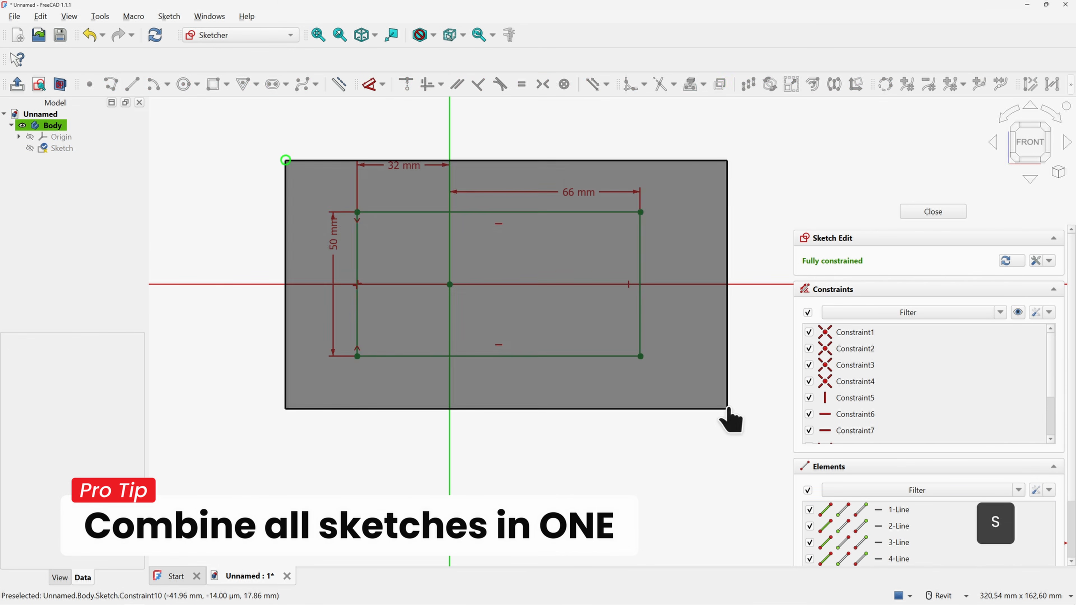
Add a 22 mm circle placed 40 mm from the vertical axis
key(g)
key(n)
click(185, 86)
click(555, 284)
text(22)
key(Return)
key(d)
click(555, 285)
click(524, 336)
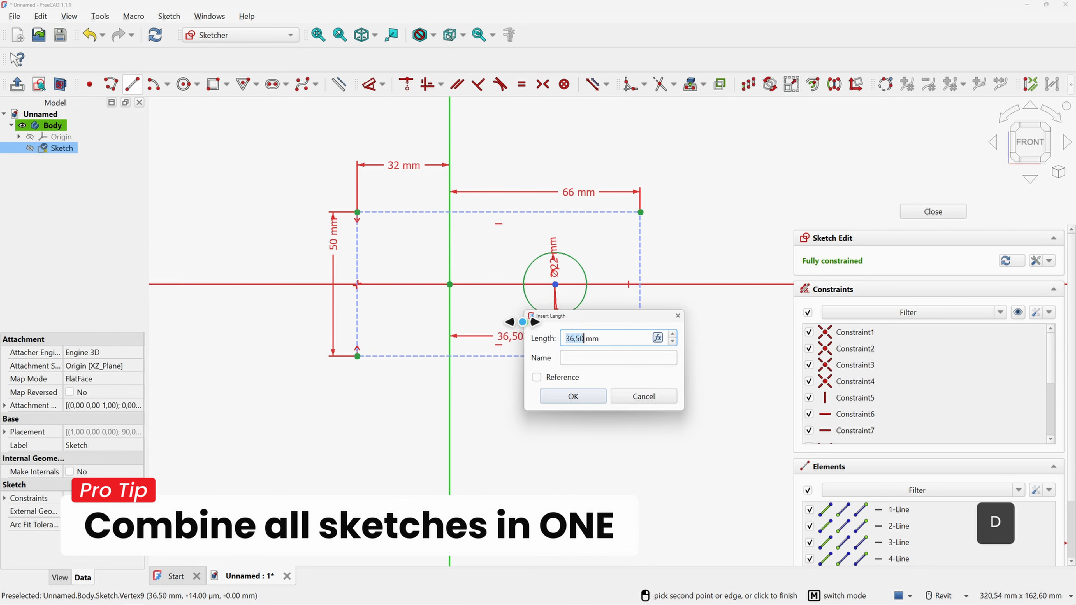
text(40)
key(Return)
Draw the closed lug outline with angled segments around the rectangle's right end
click(111, 84)
click(357, 254)
click(472, 255)
click(530, 211)
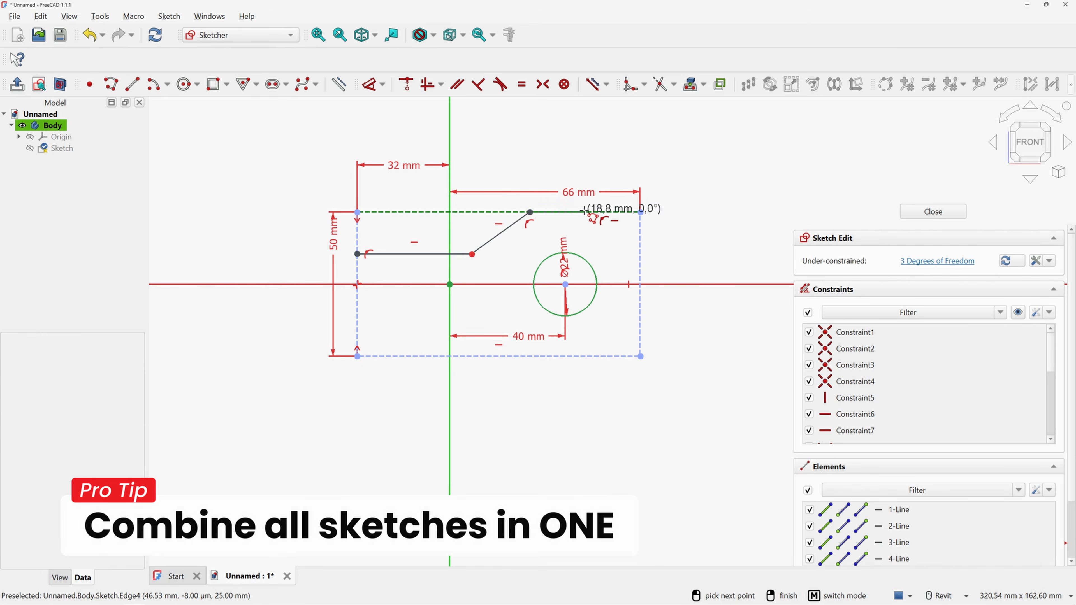
click(583, 212)
click(641, 299)
click(640, 325)
click(595, 357)
click(553, 356)
click(515, 311)
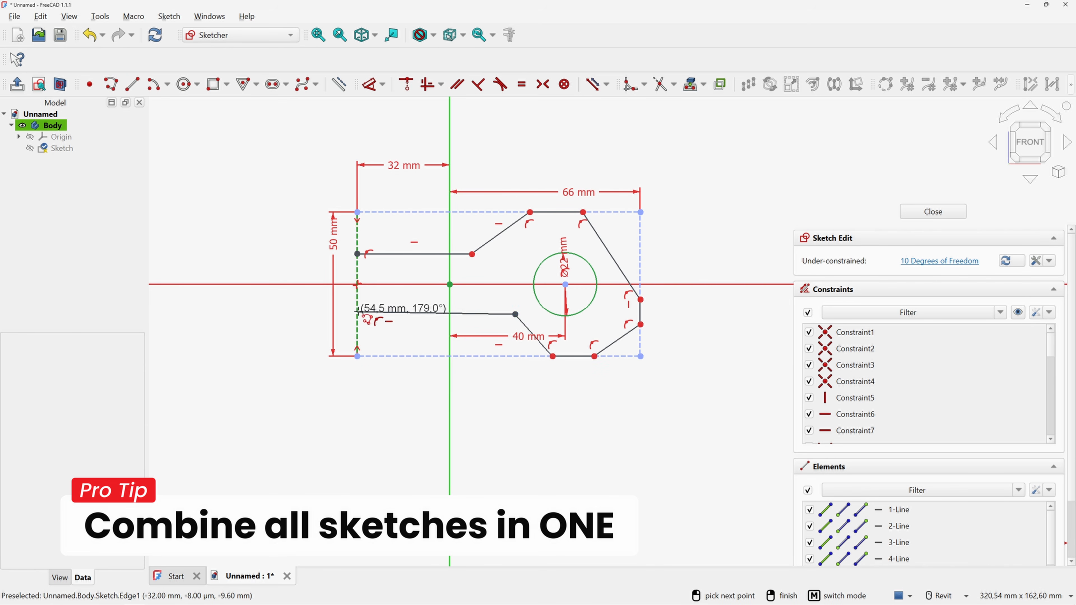
click(357, 312)
click(357, 254)
Dimension the upper and lower outline lengths at 23 mm and 25 mm
key(d)
click(472, 255)
key(Escape)
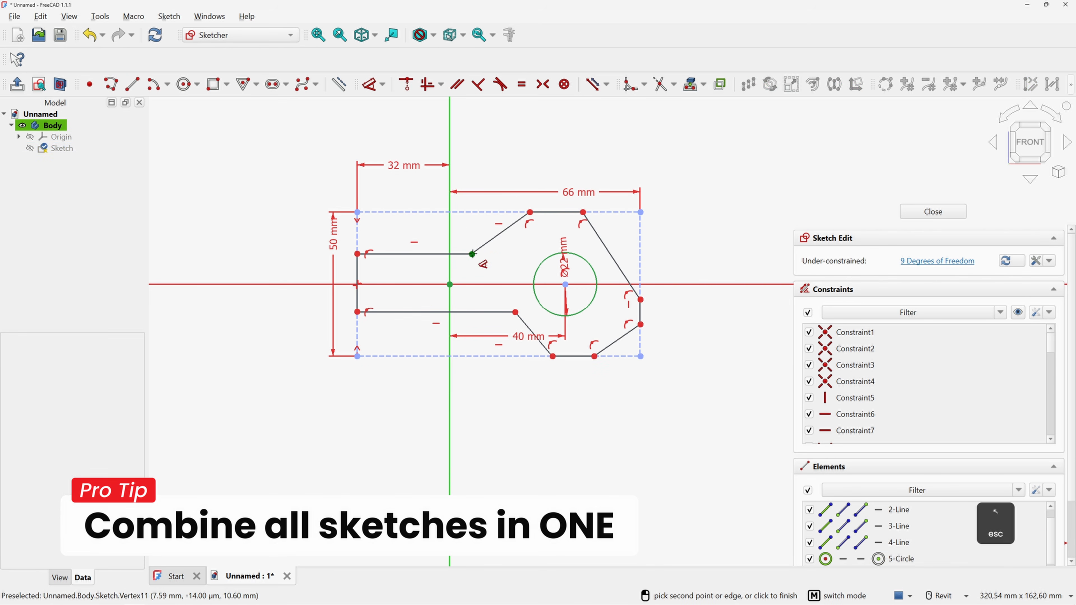
click(472, 254)
click(469, 236)
text(23)
key(Return)
click(516, 312)
click(493, 318)
text(25)
key(Return)
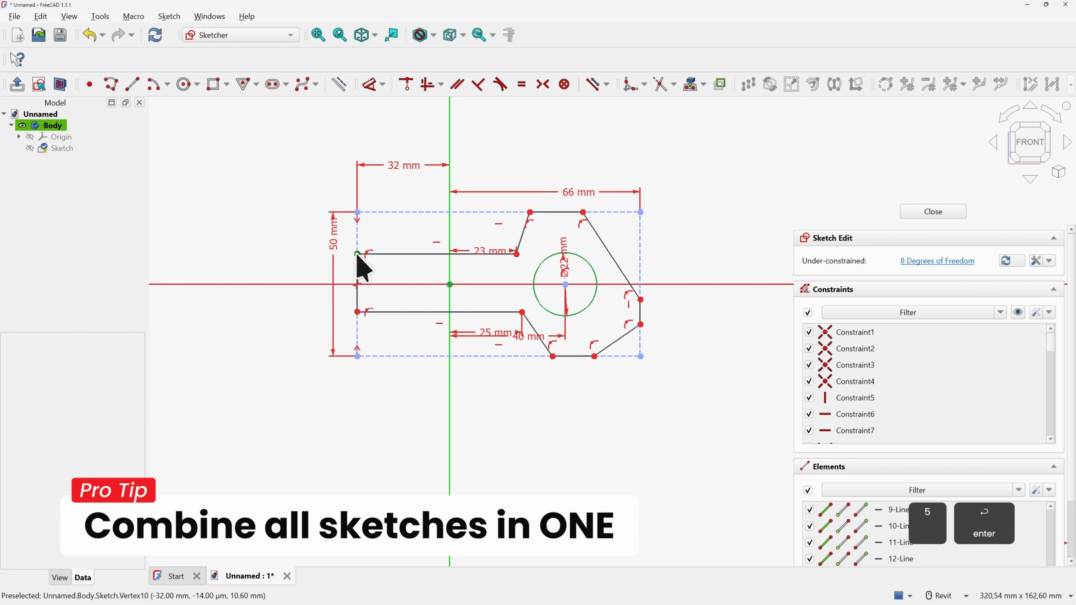
click(357, 255)
Make the left vertices symmetric about the X axis and space them 32 mm apart
click(357, 312)
key(s)
key(d)
click(357, 257)
click(357, 313)
click(277, 302)
text(32)
key(Return)
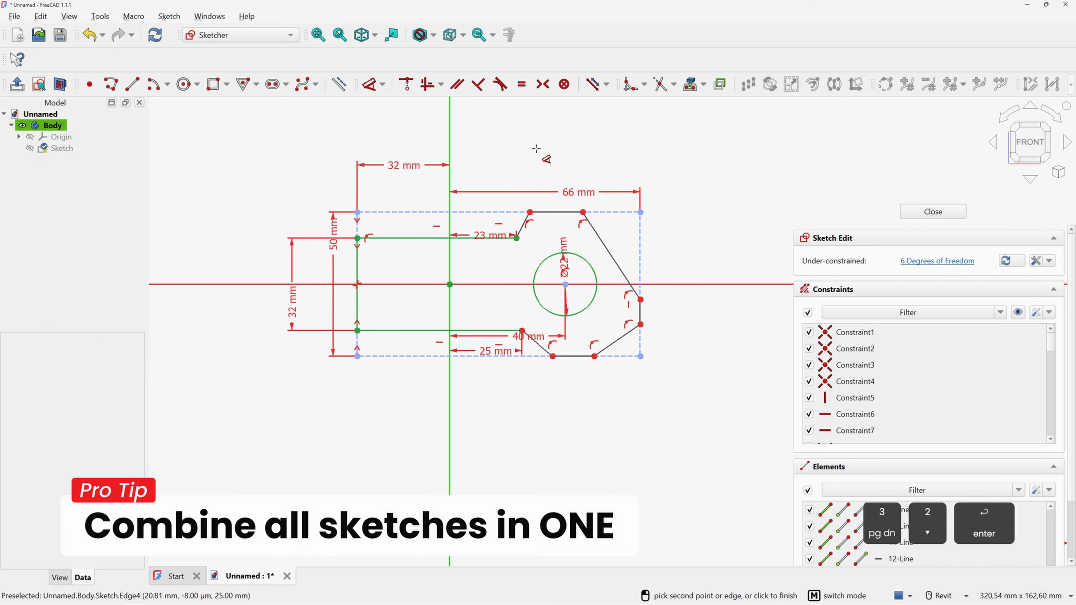
key(Escape)
Constrain the slanted edges parallel and perpendicular, and make two edges equal length
click(540, 344)
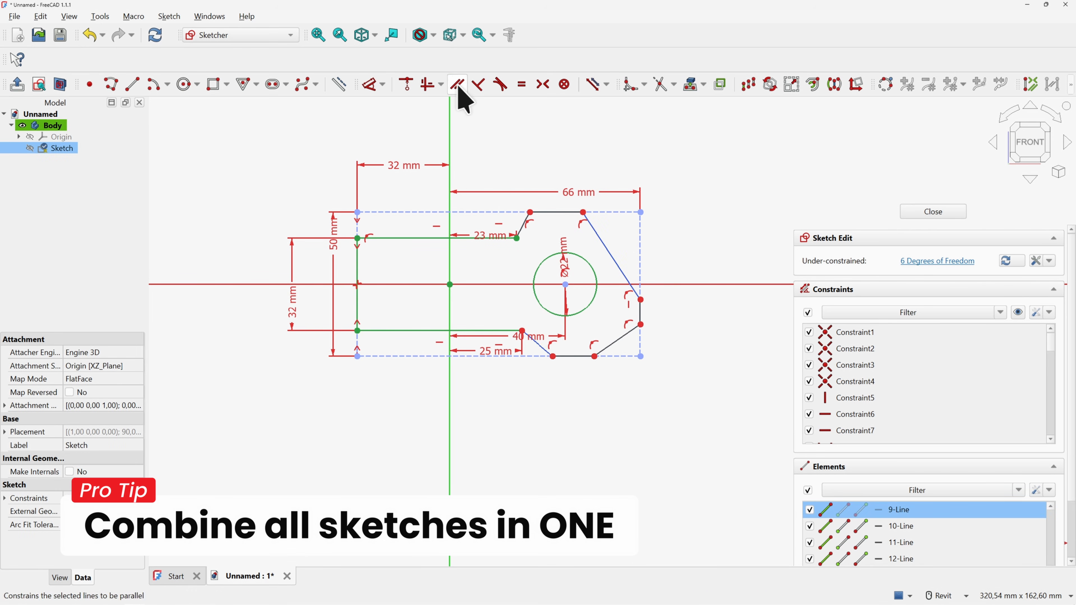
click(458, 87)
click(524, 224)
click(619, 339)
click(458, 87)
click(594, 228)
click(540, 221)
click(479, 87)
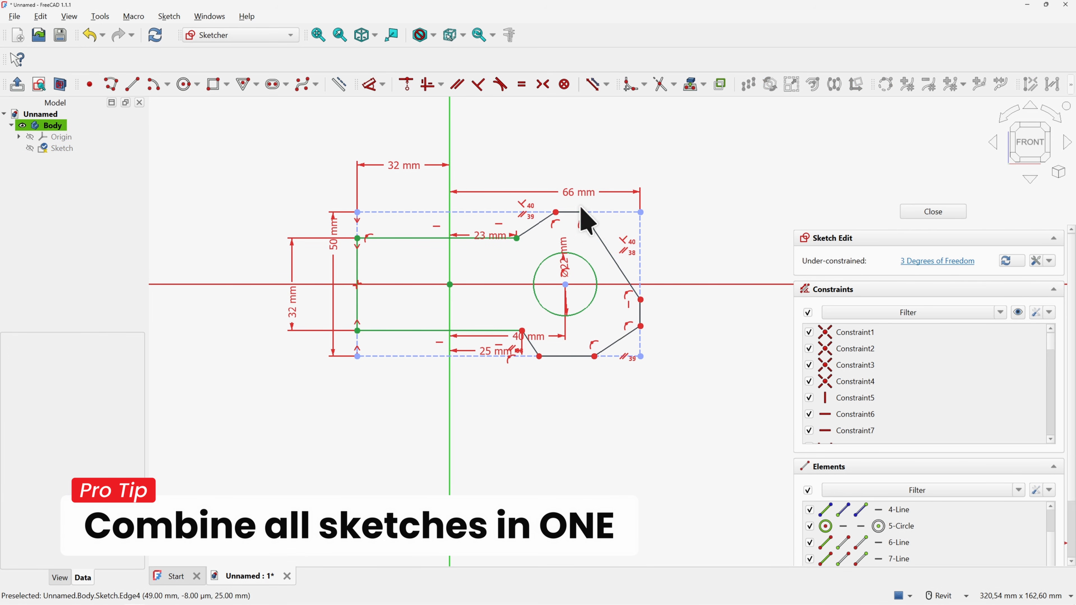
click(573, 212)
click(573, 357)
Add two 10 mm dimensions at the top vertices to fully constrain the sketch
key(e)
key(d)
click(561, 212)
click(589, 212)
click(602, 134)
text(10)
key(Return)
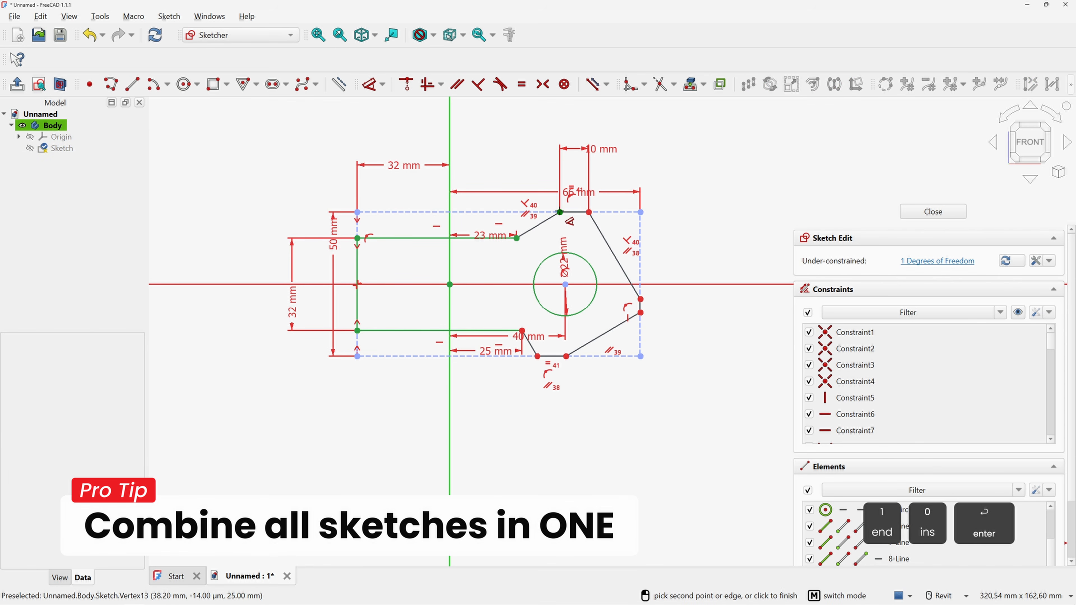
click(560, 213)
click(517, 238)
click(534, 121)
text(10)
key(Return)
Close the sketch and pad it into a solid
click(933, 211)
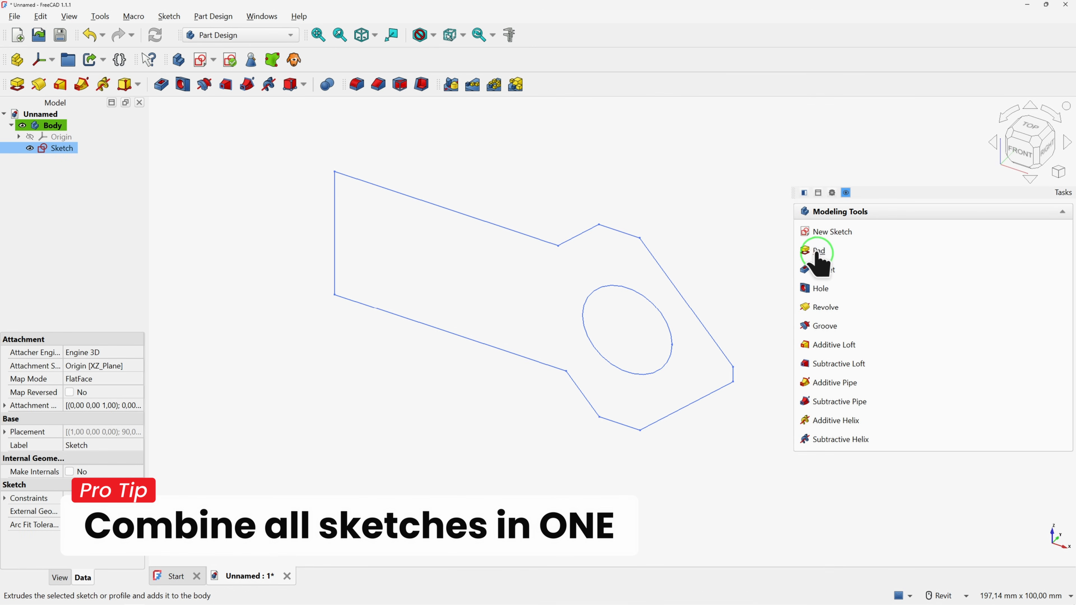
click(819, 250)
key(Return)
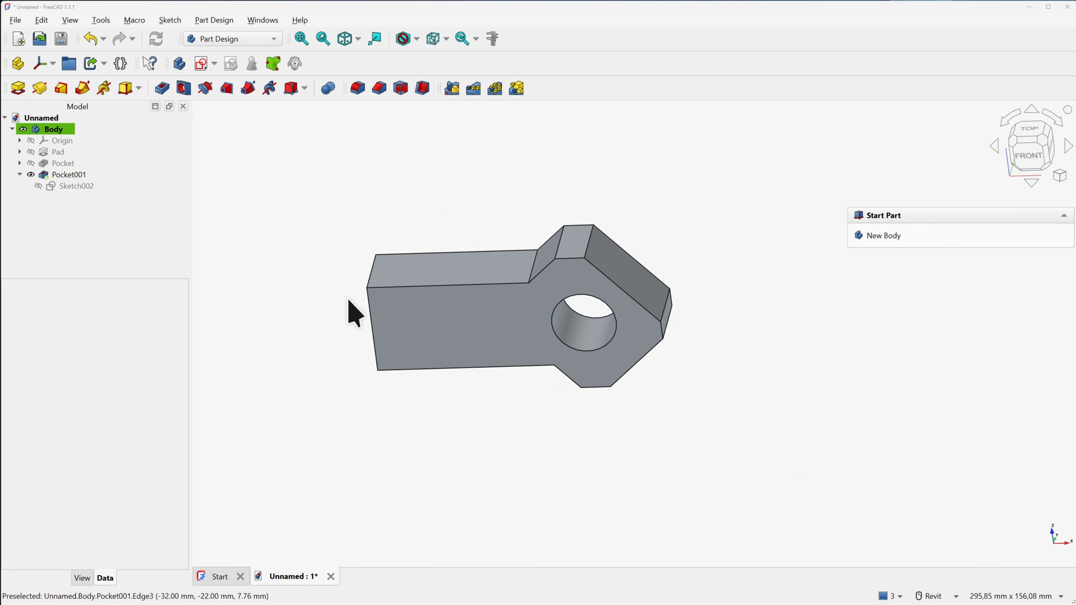
Chamfer Edge3 at the lug's left end using Two distances, 10 mm and 38 mm
click(367, 313)
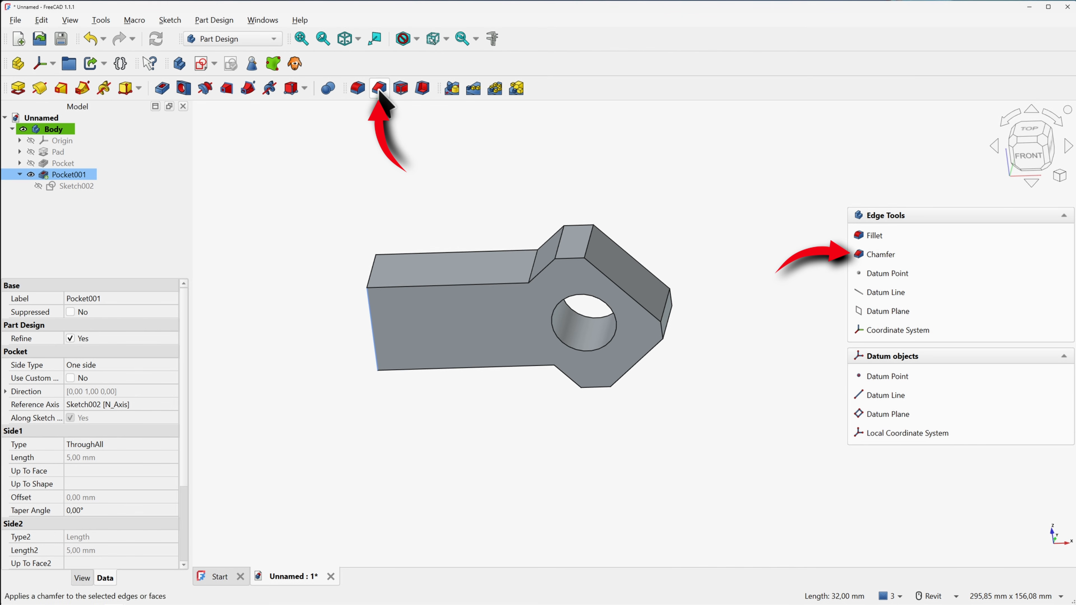
click(380, 90)
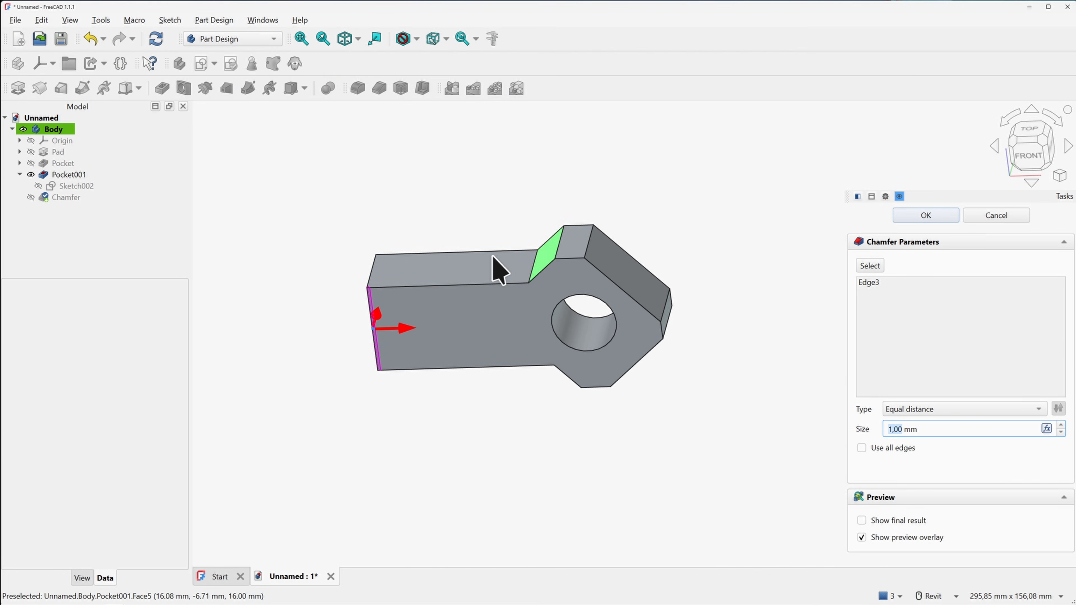
shift+middle_drag(476, 252, 421, 335)
drag(420, 335, 471, 319)
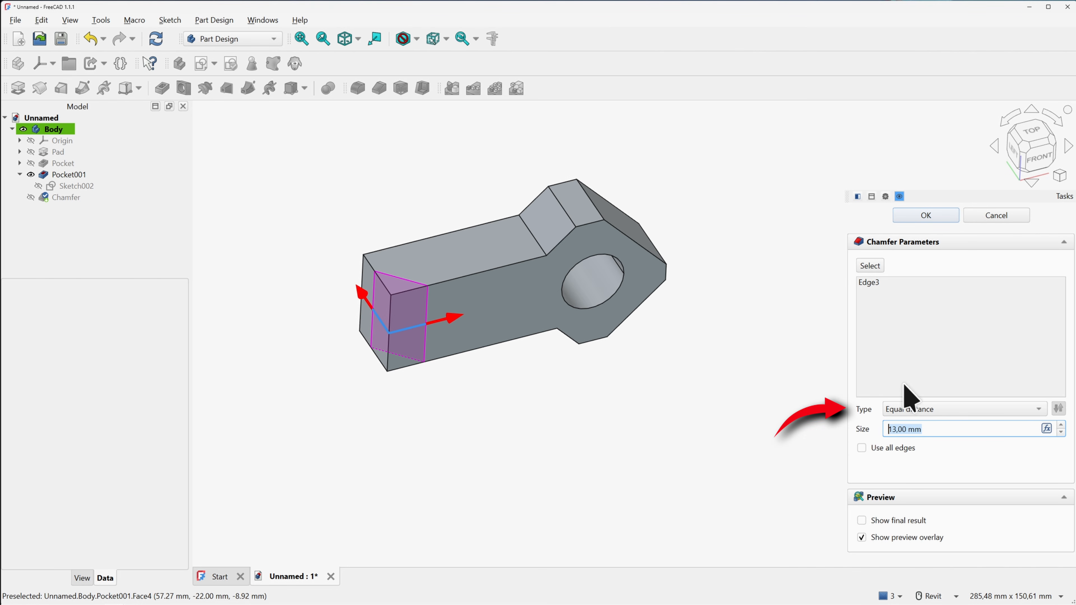
click(928, 408)
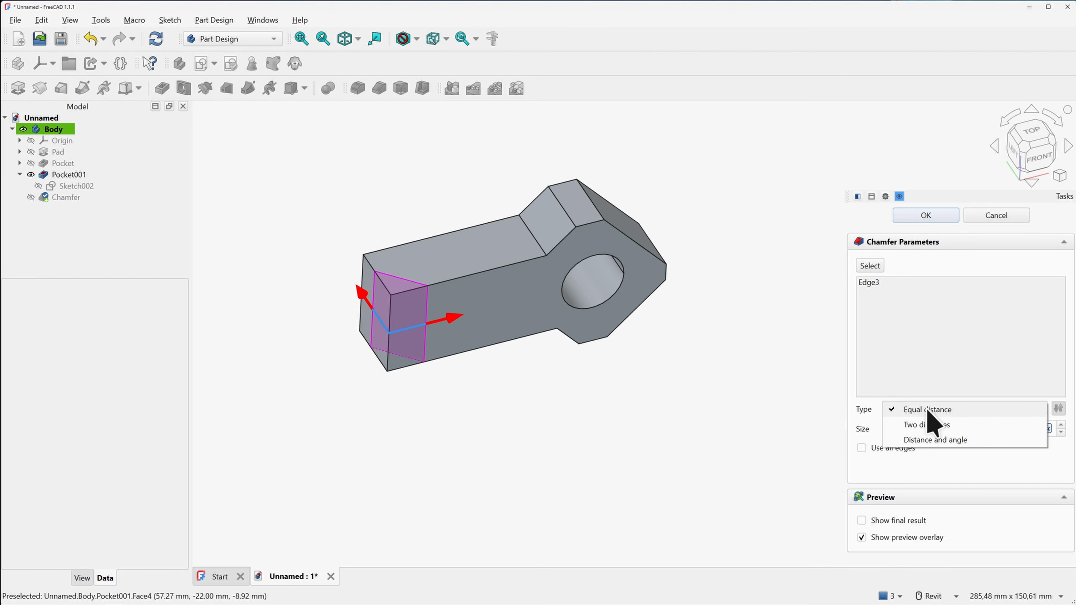
click(928, 425)
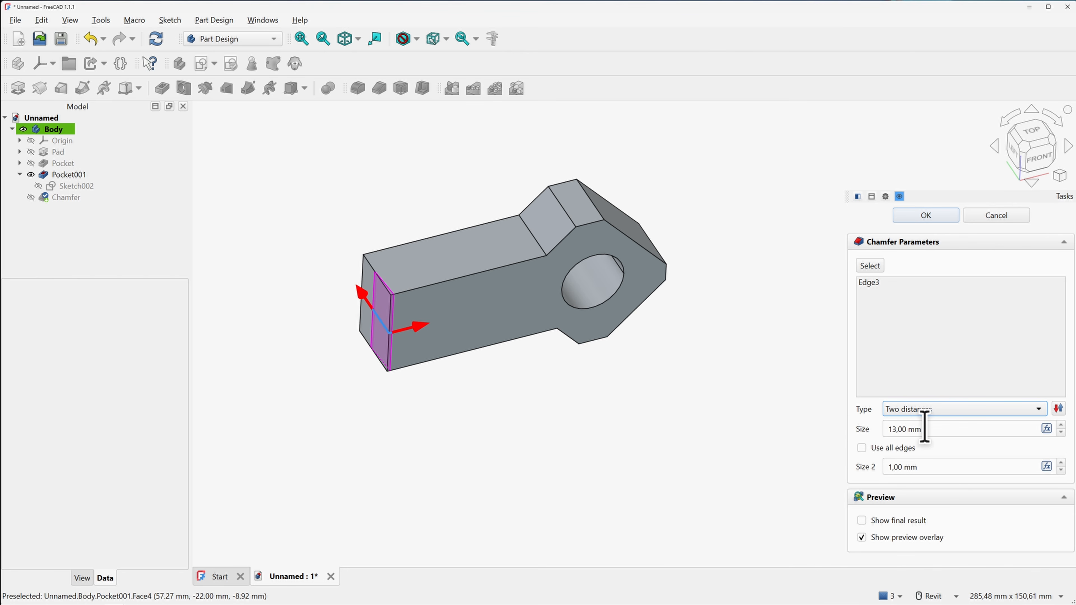
drag(421, 333, 488, 330)
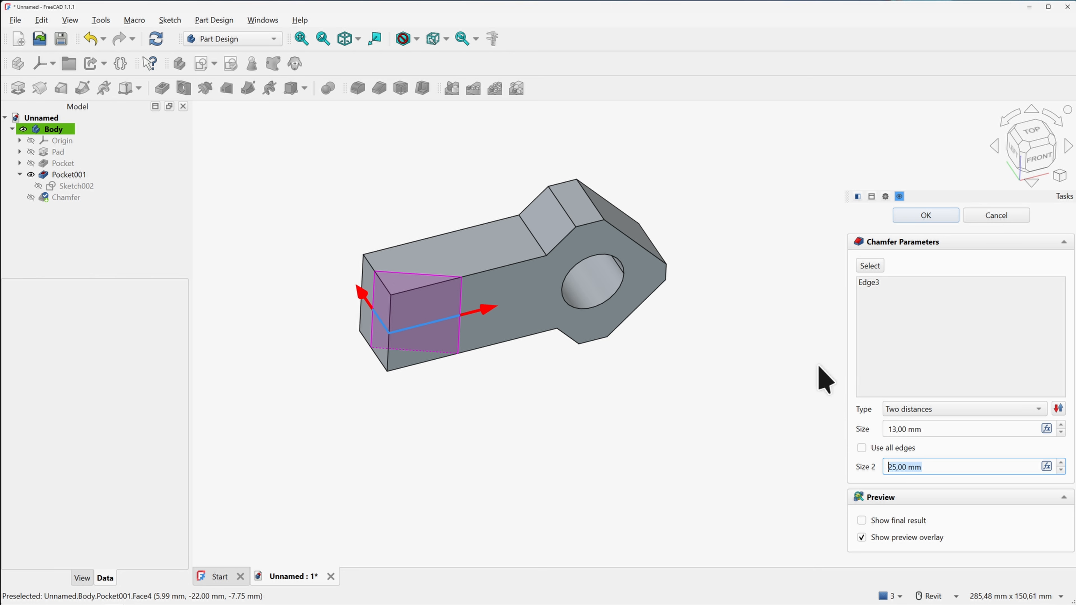
click(911, 430)
drag(925, 429, 865, 423)
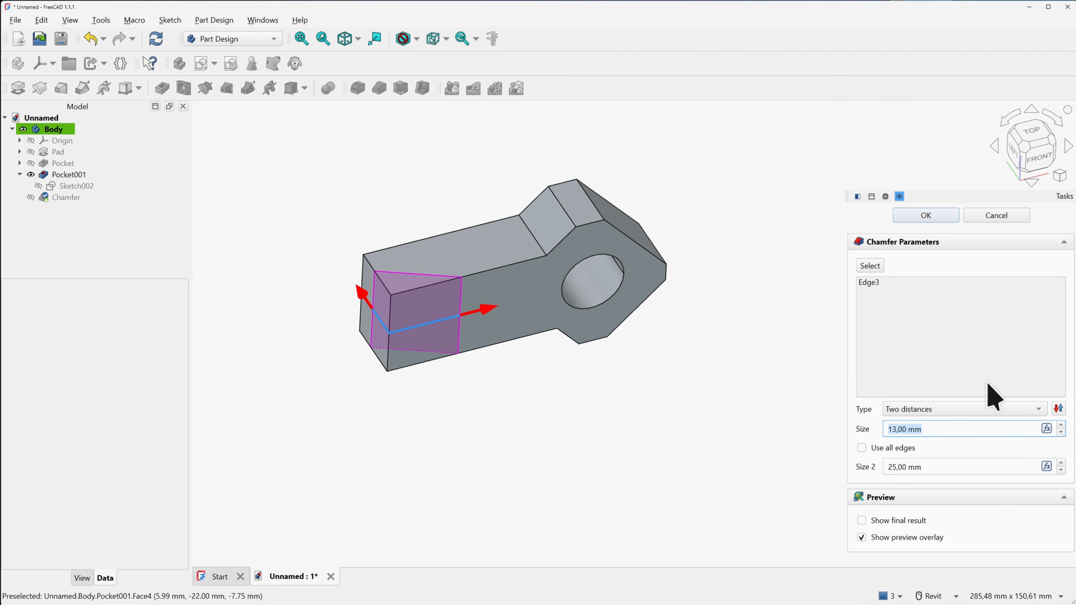
text(10)
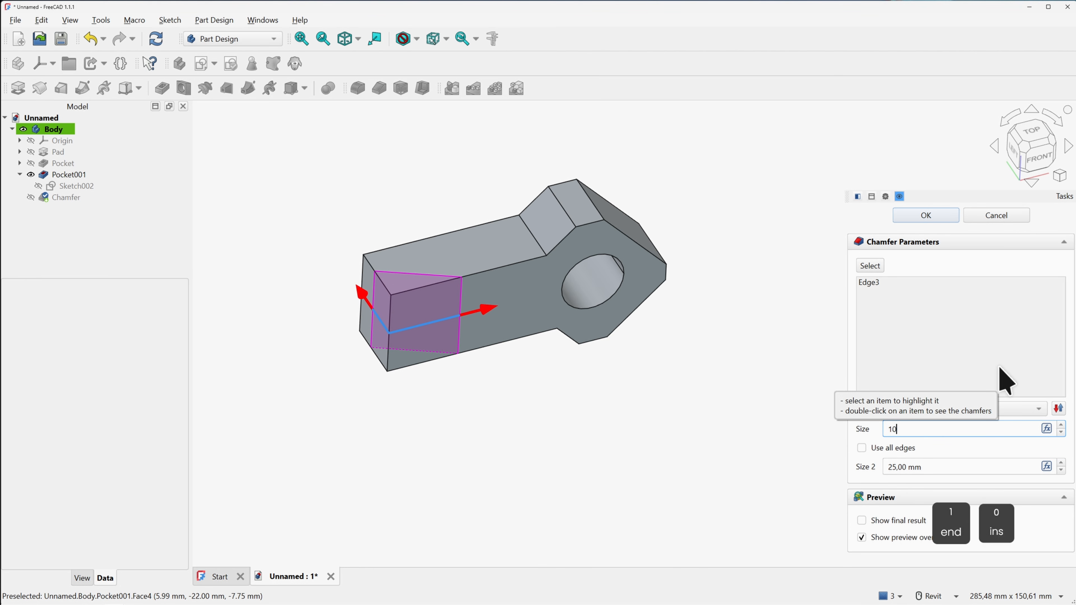
click(954, 467)
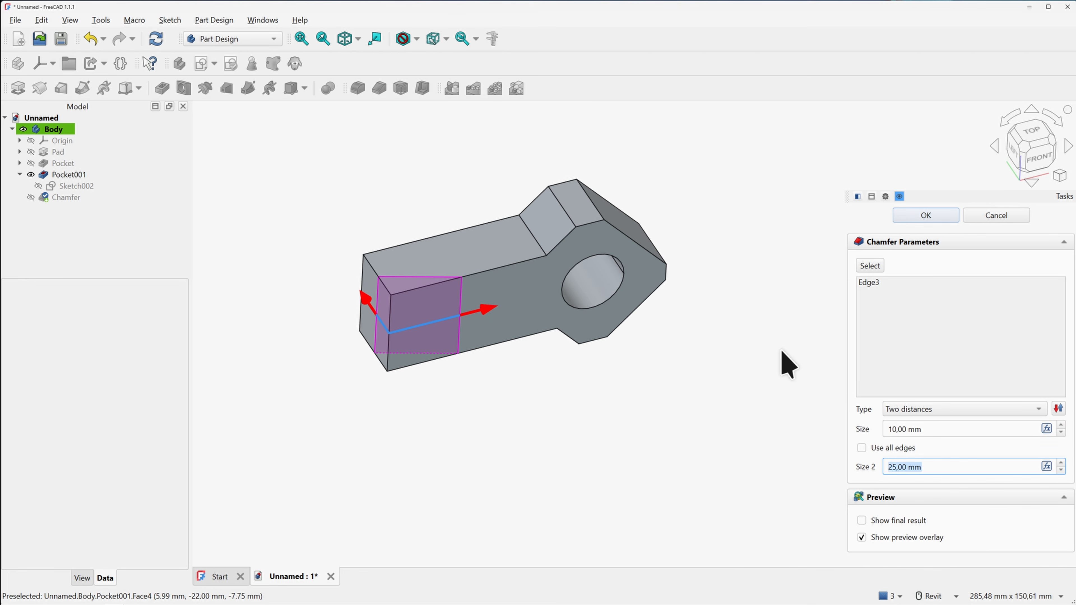
text(38)
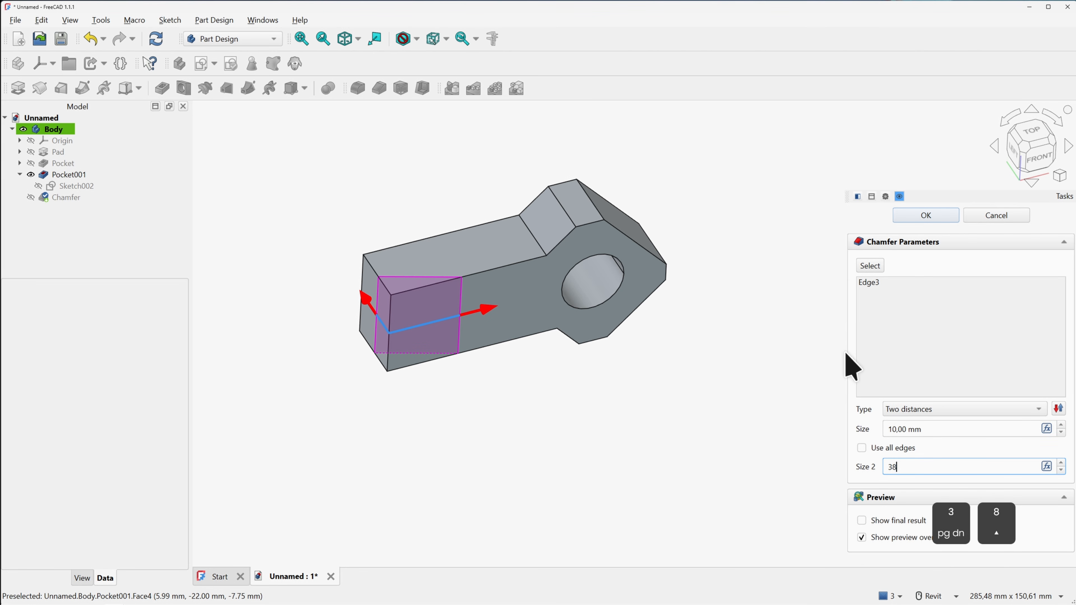
click(926, 216)
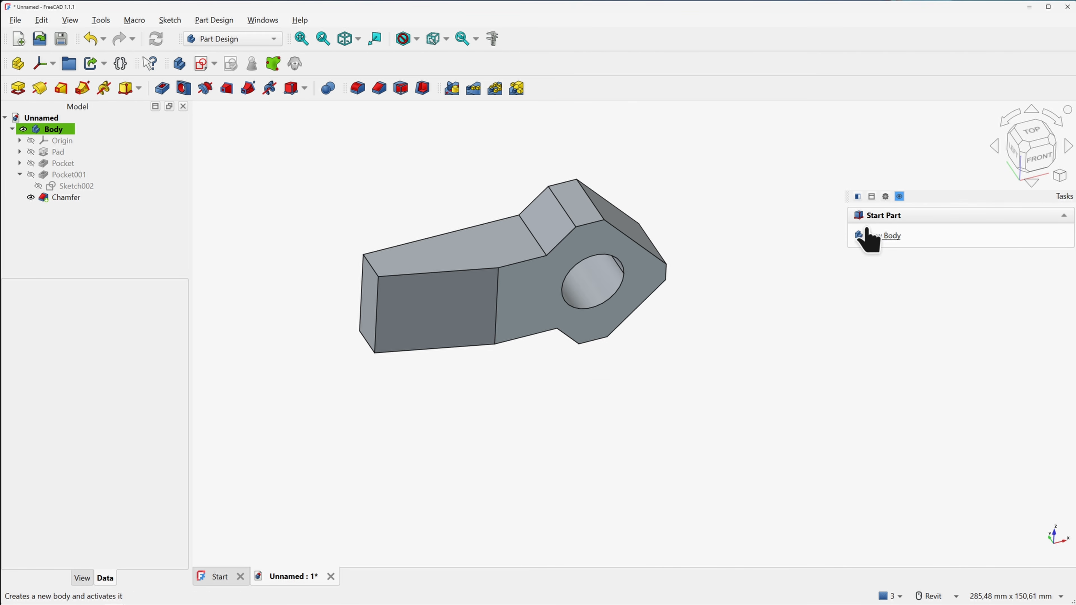
Orbit the chamfered part to face it frontally and begin a new sketch
shift+middle_drag(487, 328, 620, 351)
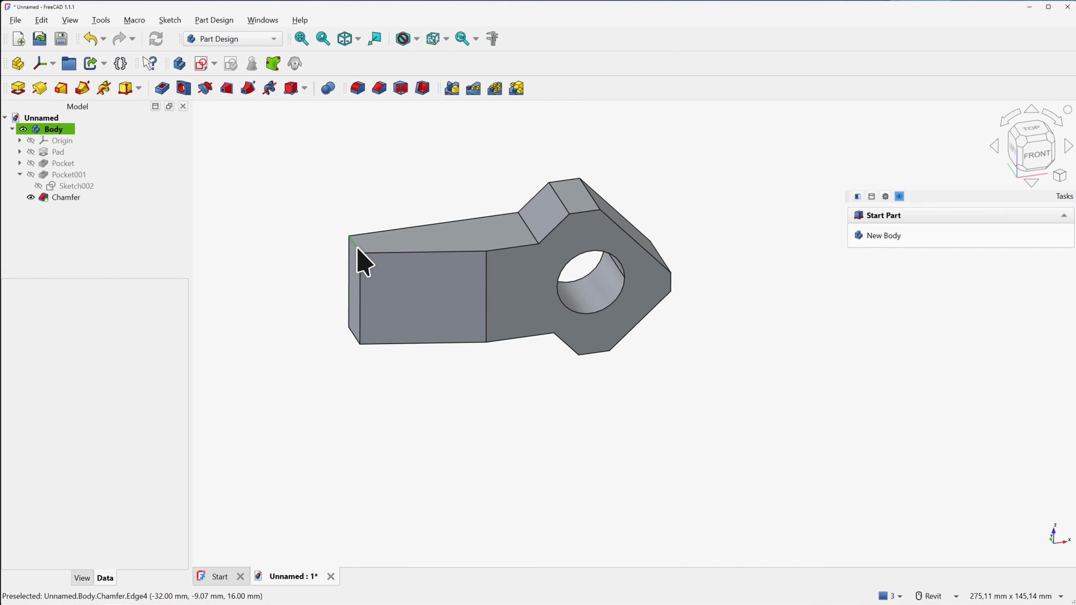
click(201, 65)
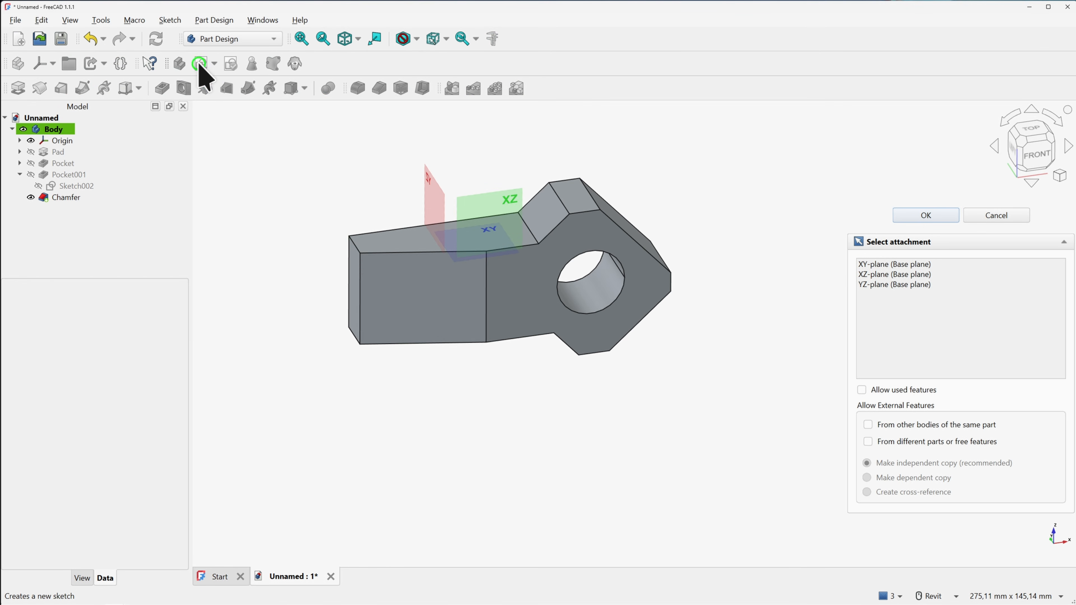
Attach the sketch to the XZ plane and import the top and left edges as construction references
click(501, 193)
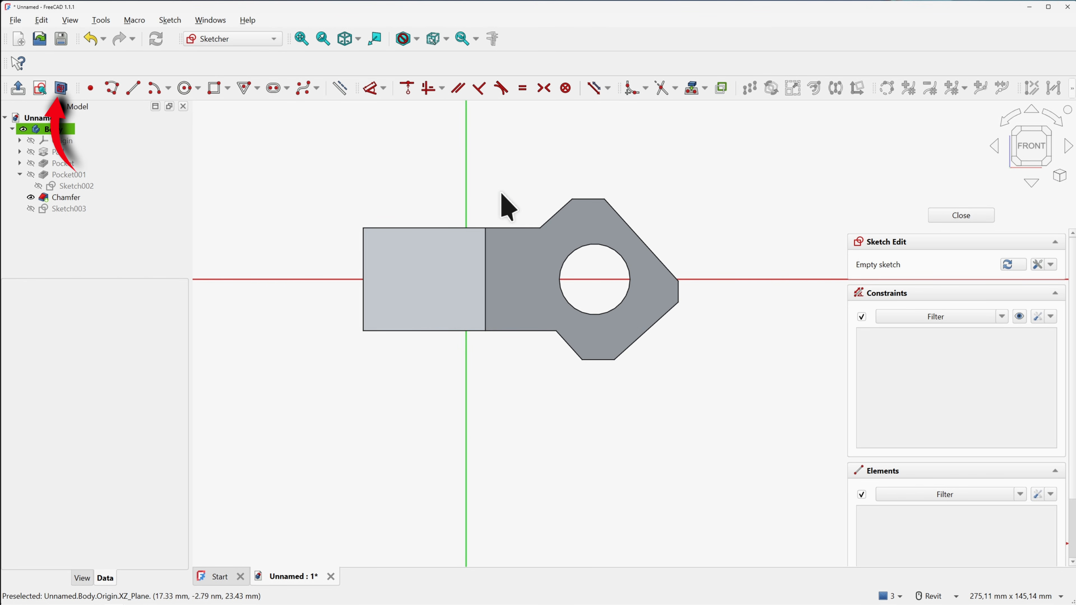
click(61, 88)
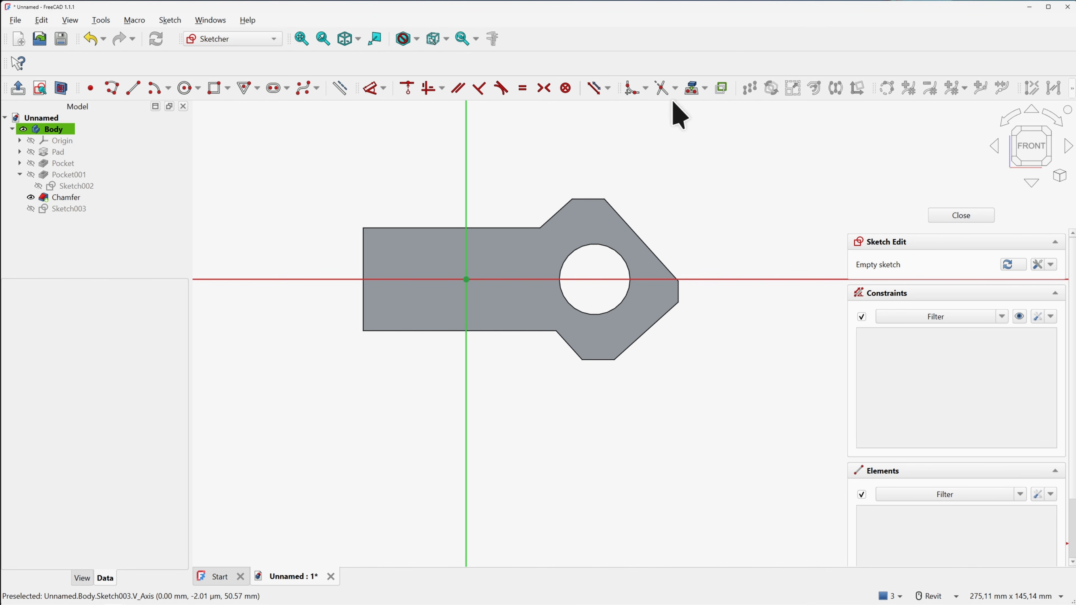
click(692, 87)
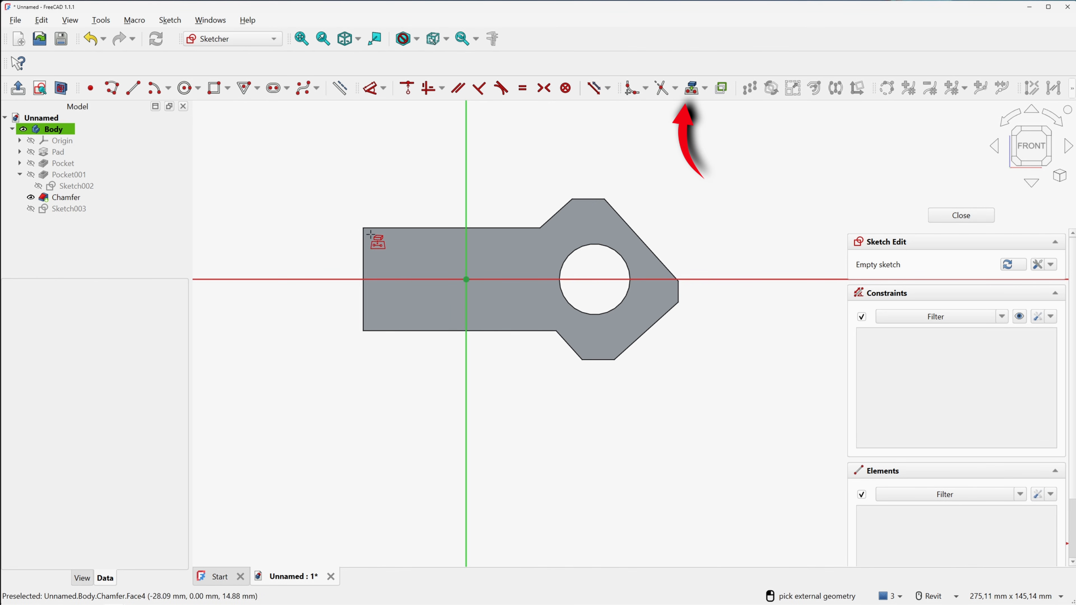
click(363, 240)
click(391, 228)
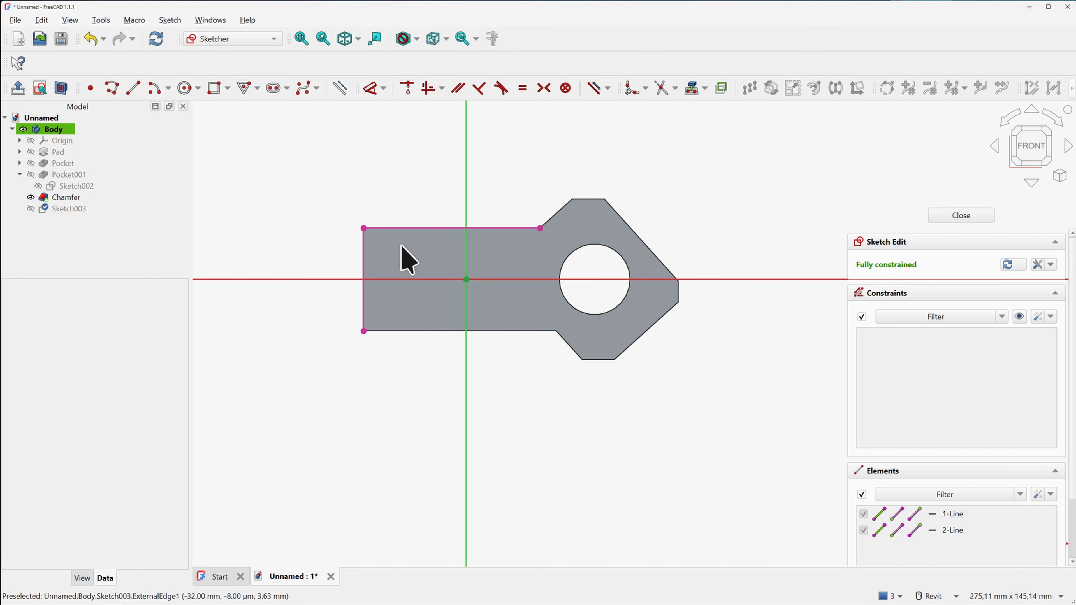
click(412, 229)
click(363, 246)
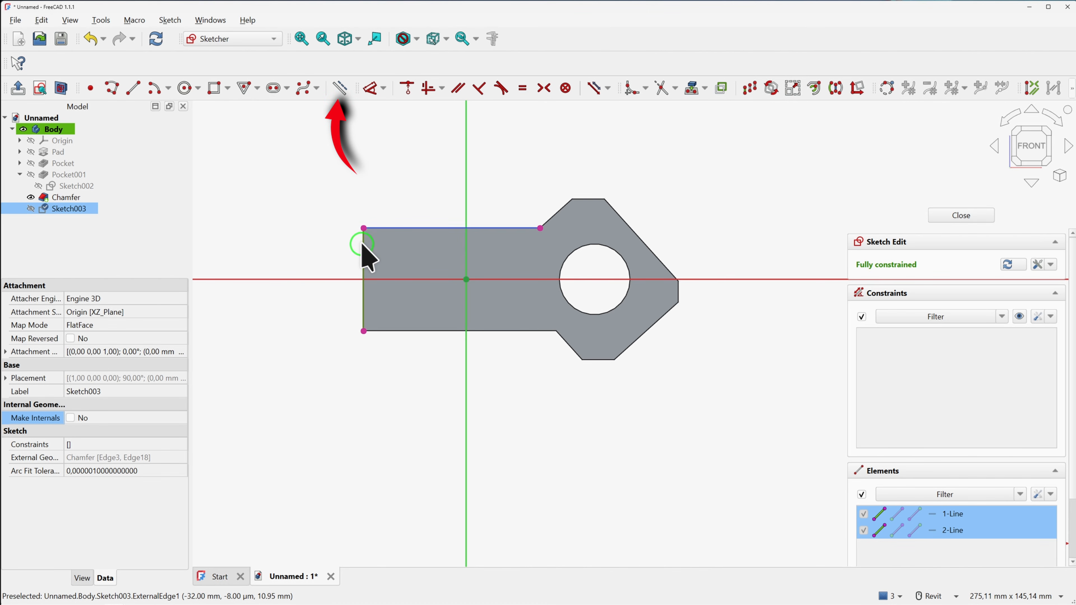
click(340, 87)
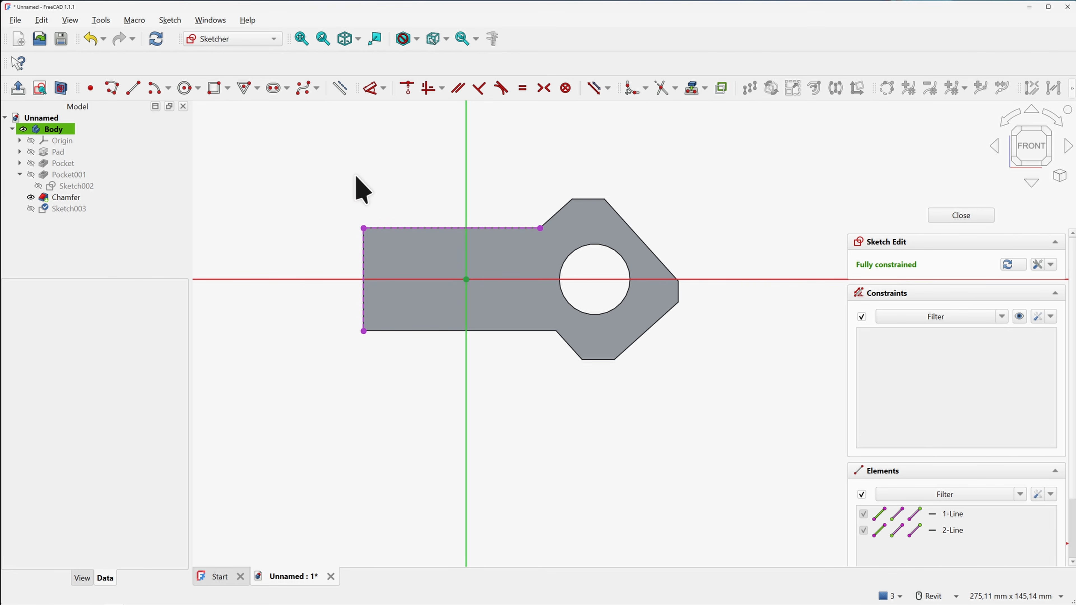
Draw a closed triangle at the stem's top-left corner
scroll(360, 199, up, 1)
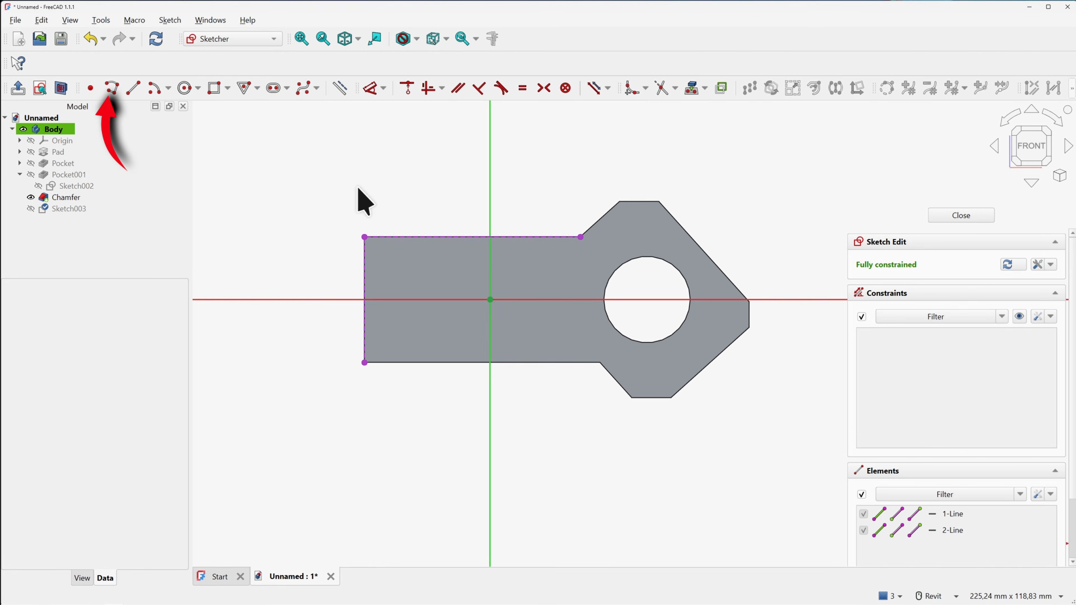
click(113, 88)
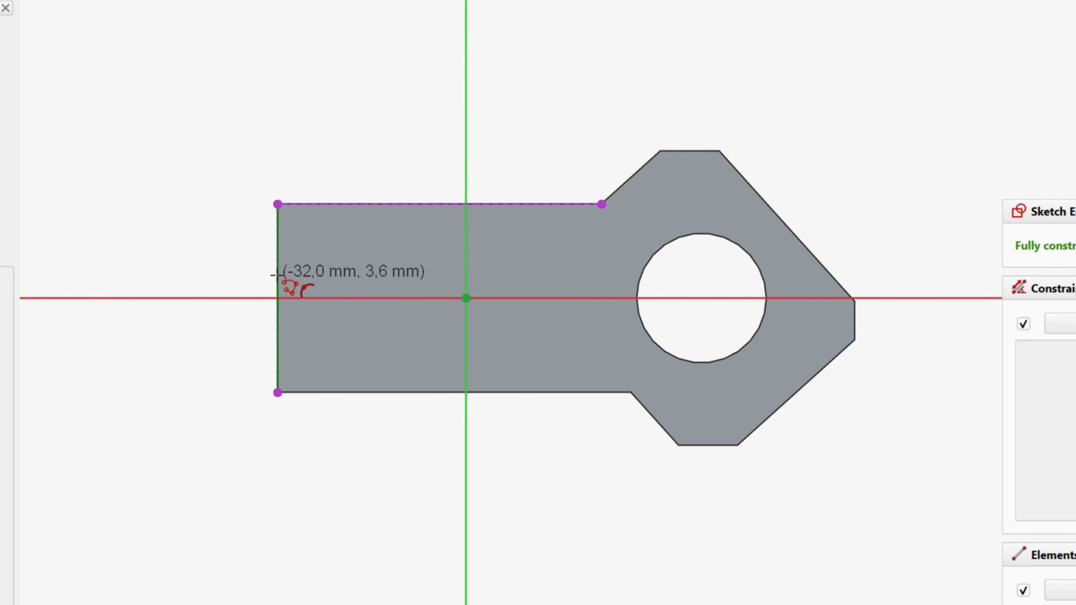
click(278, 276)
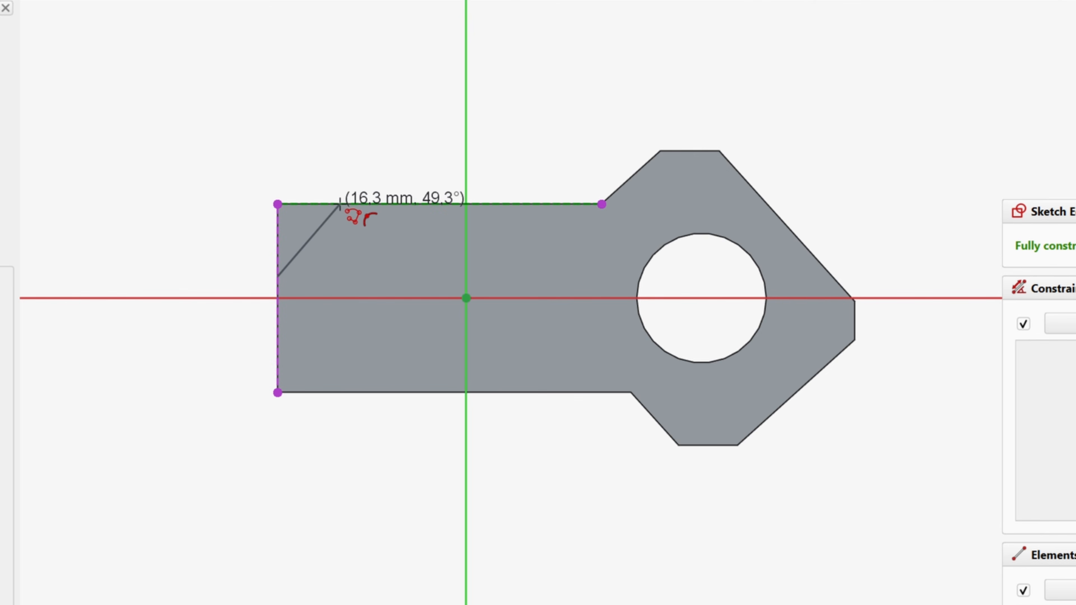
click(341, 205)
click(277, 204)
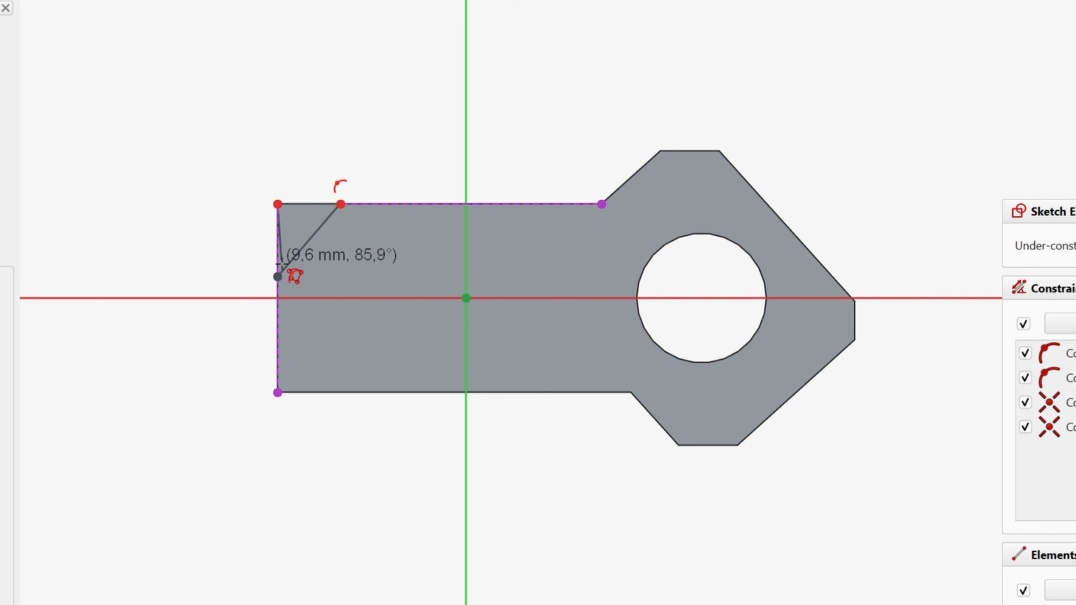
click(277, 277)
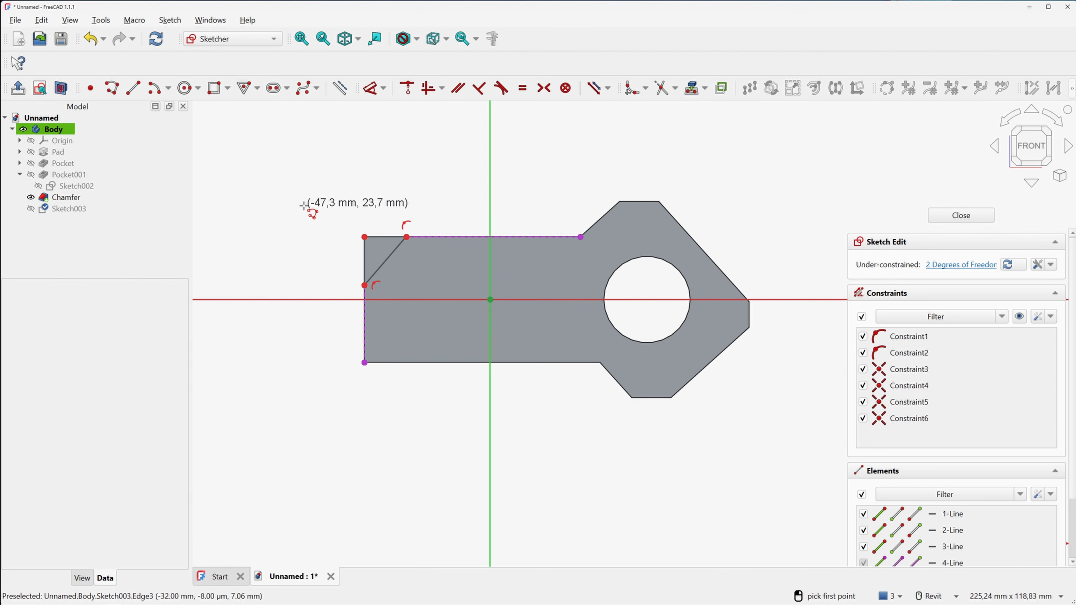
right_click(206, 166)
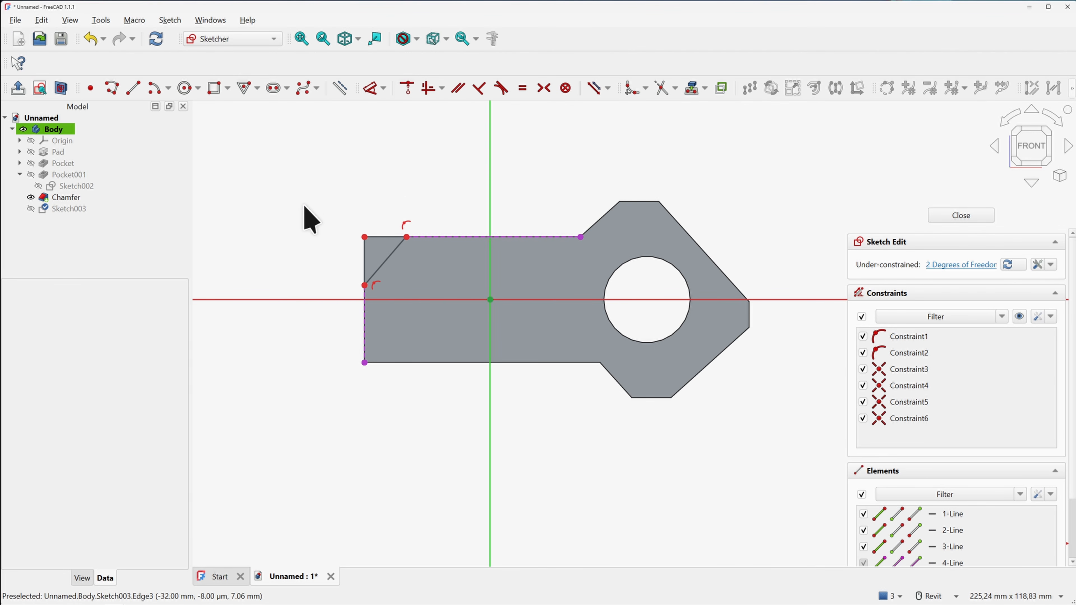
Dimension the triangle's top edge 12 mm and left edge 3 mm, then close the sketch
click(370, 88)
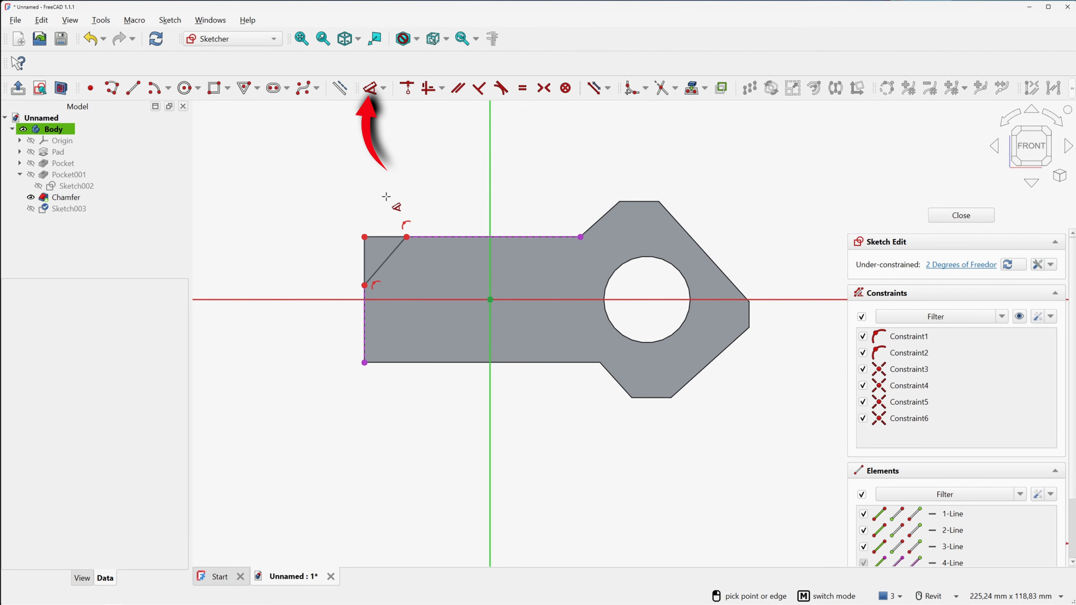
click(384, 236)
click(394, 194)
text(12)
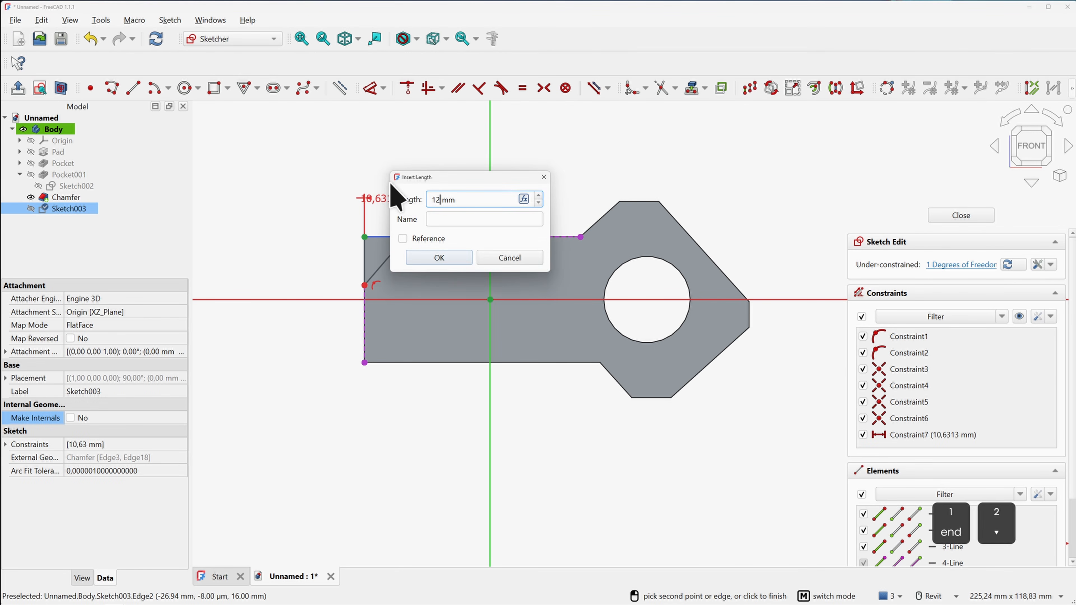
key(Return)
click(365, 252)
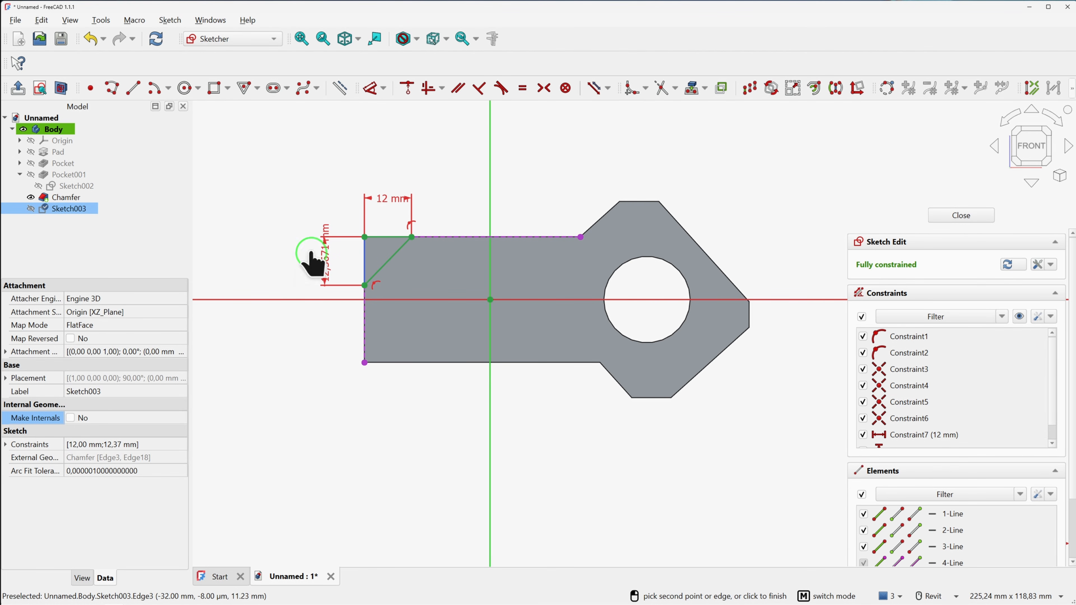
click(314, 260)
text(3)
key(Return)
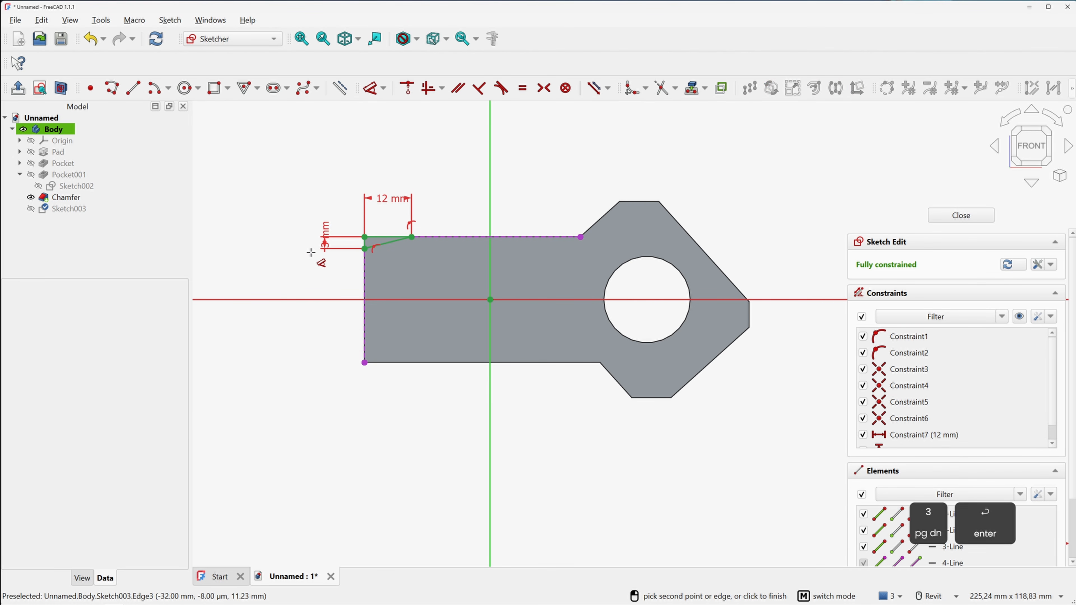
right_click(298, 189)
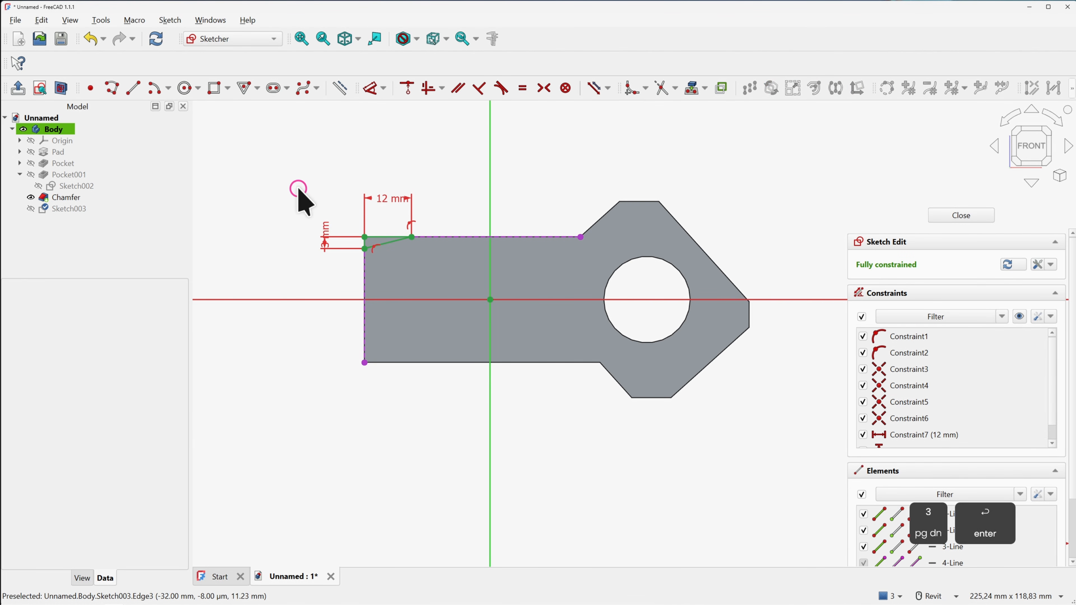
click(959, 216)
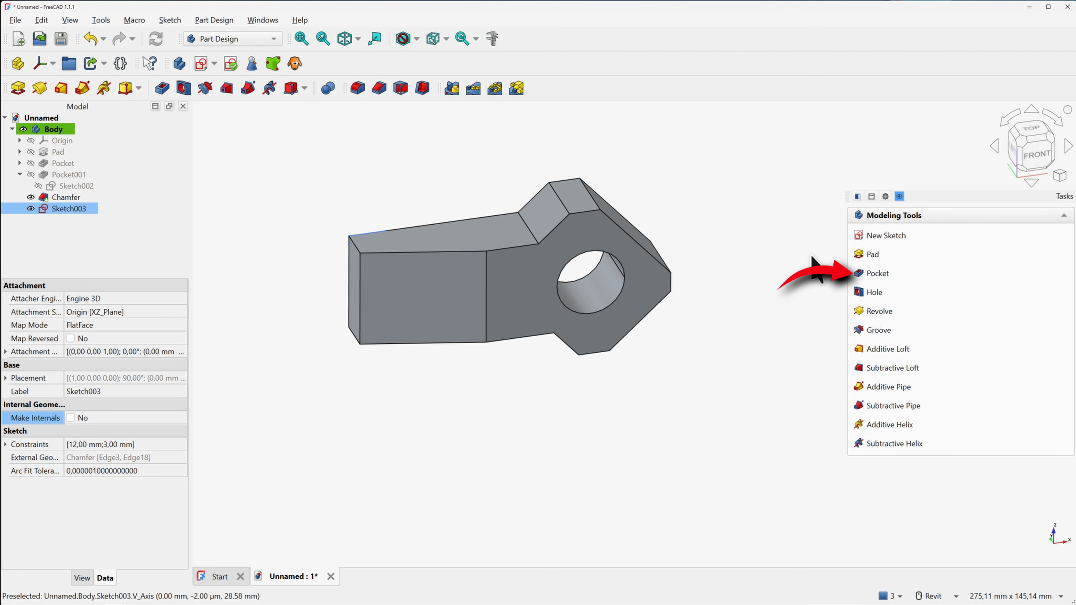
Pocket Sketch003 reversed and Through all to bevel the stem's top-left end
click(875, 274)
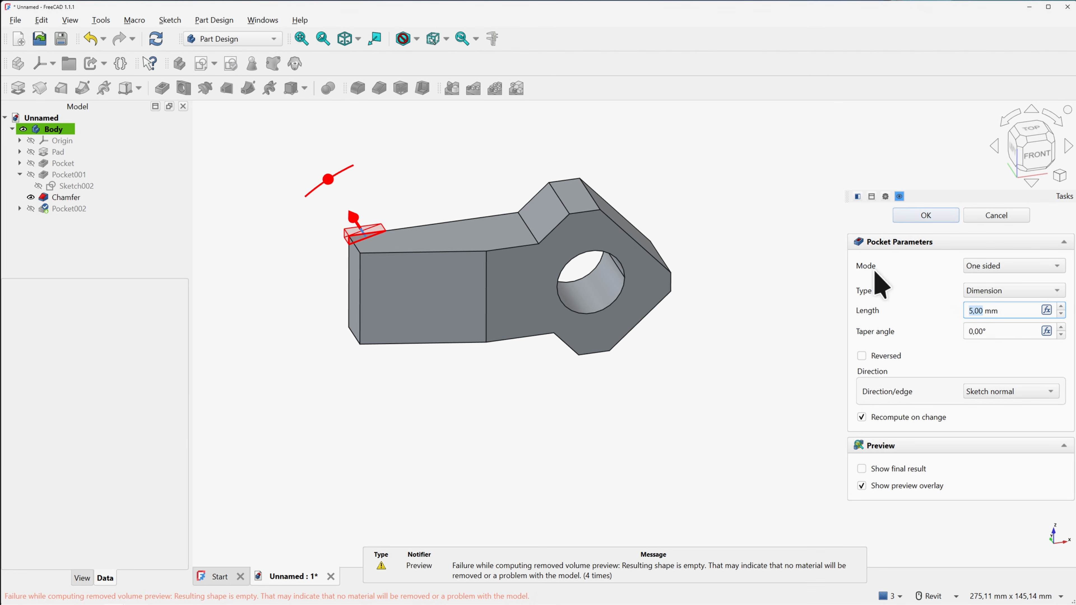
click(862, 356)
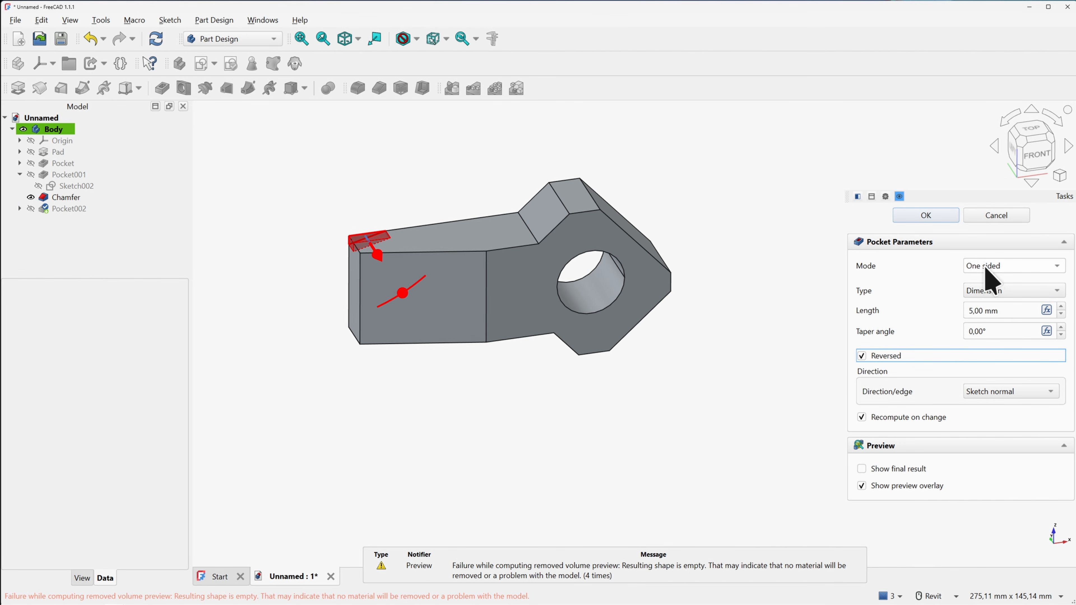
click(990, 290)
click(1009, 306)
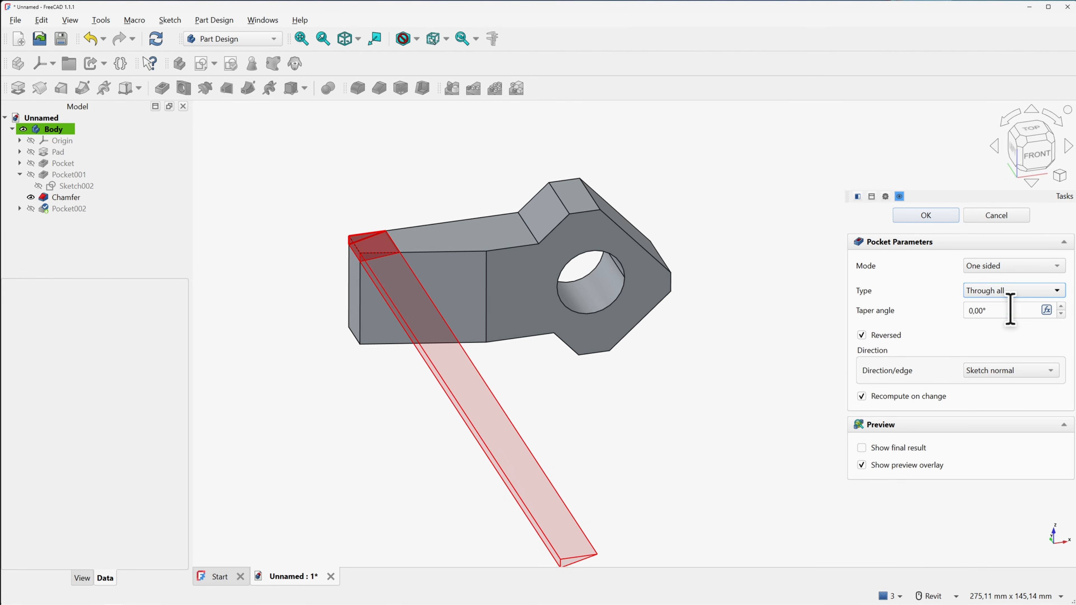
click(932, 216)
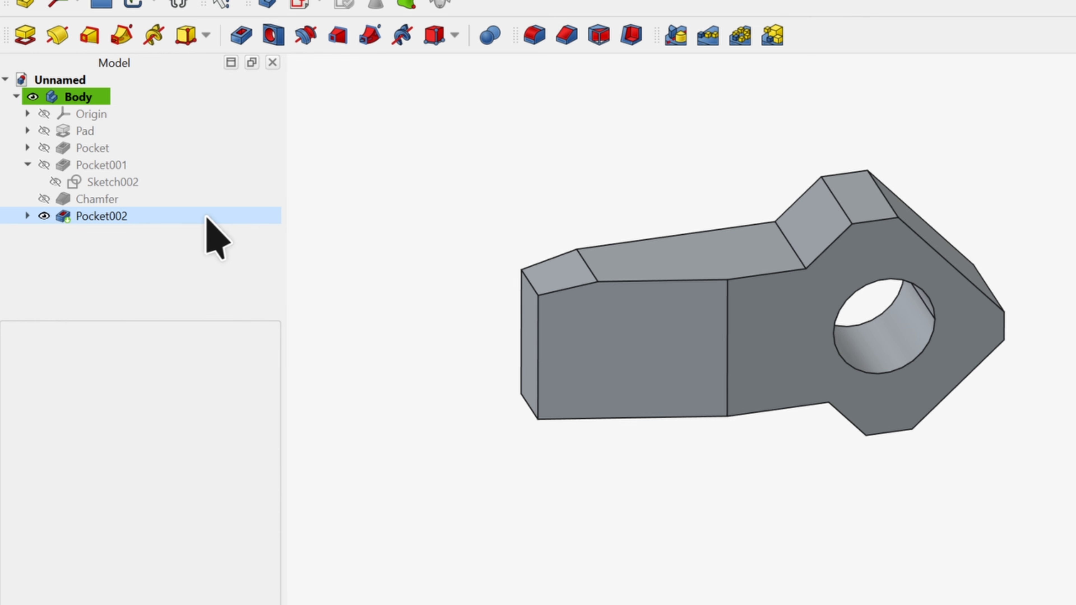
Rename the body to Stem and the Pad feature to Primary Shape
click(85, 96)
key(F2)
text(Stem)
key(Return)
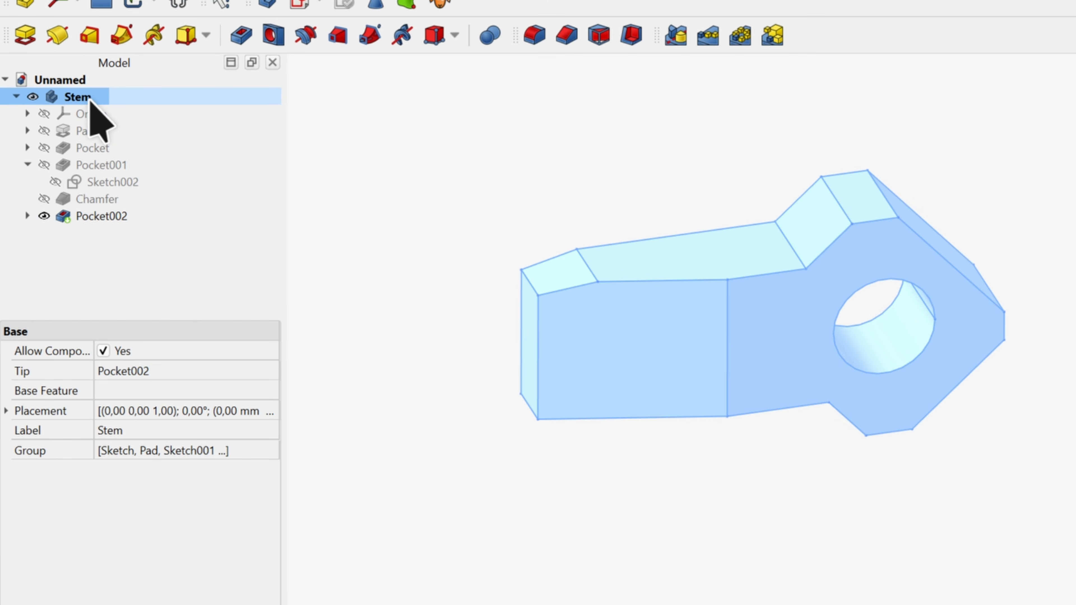
click(96, 130)
key(F2)
text(Primary Shape)
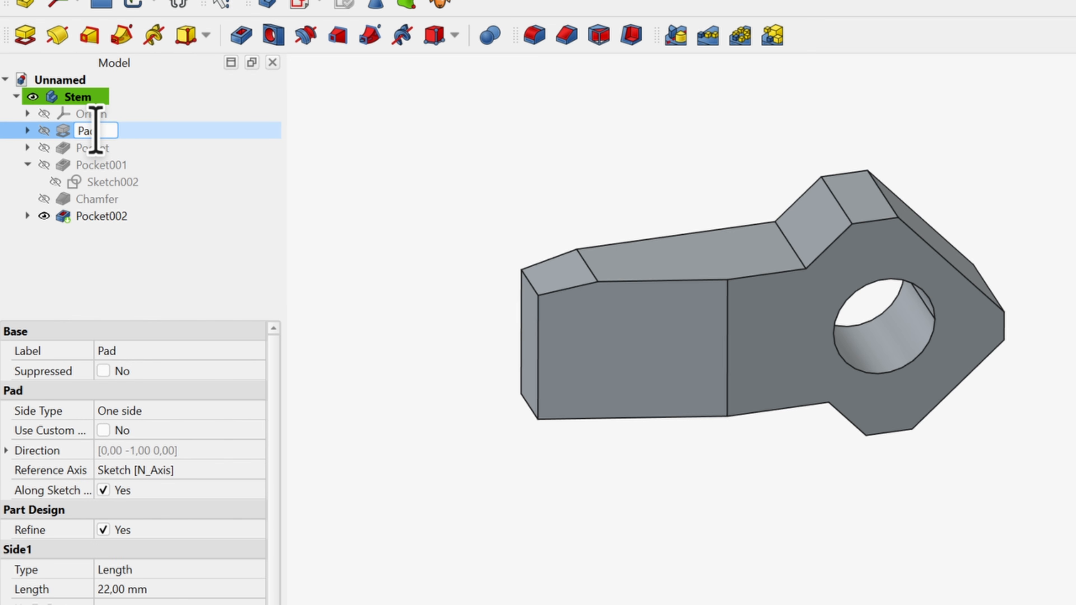
key(Return)
Rename the two pockets to Pocket Handlebar and Pocket Main Shape
click(92, 147)
key(F2)
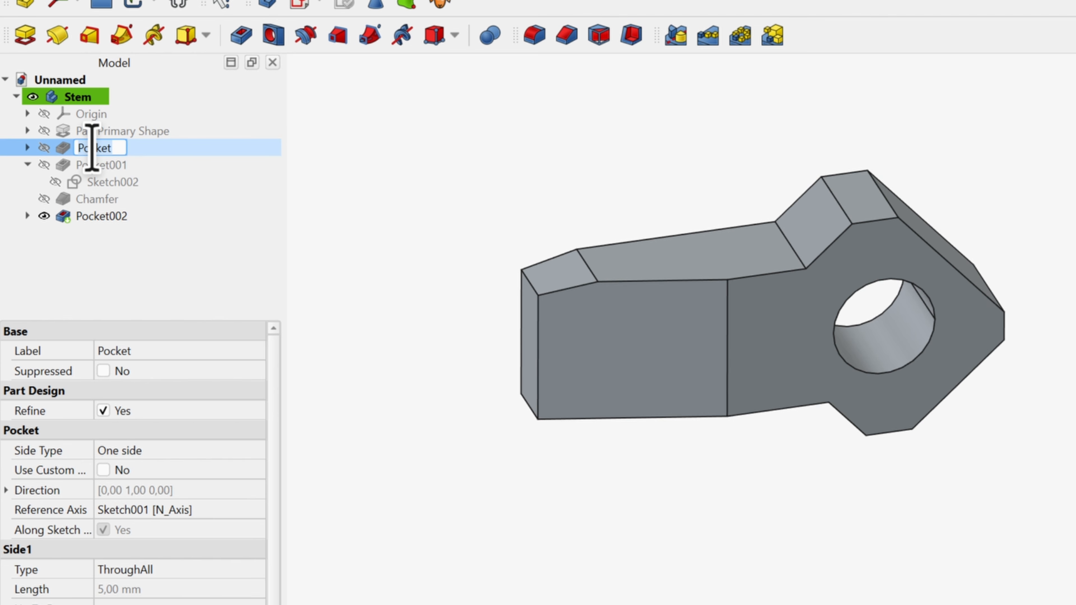
text(Handlebar)
key(Return)
click(107, 165)
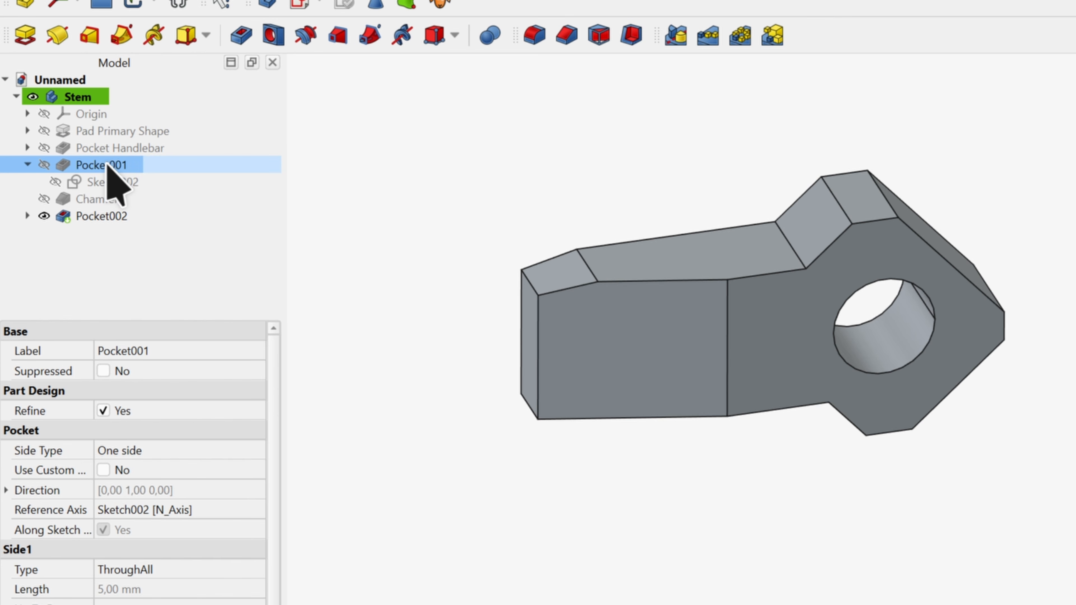
key(F2)
key(BackSpace)
key(BackSpace)
key(BackSpace)
text(Main Shape)
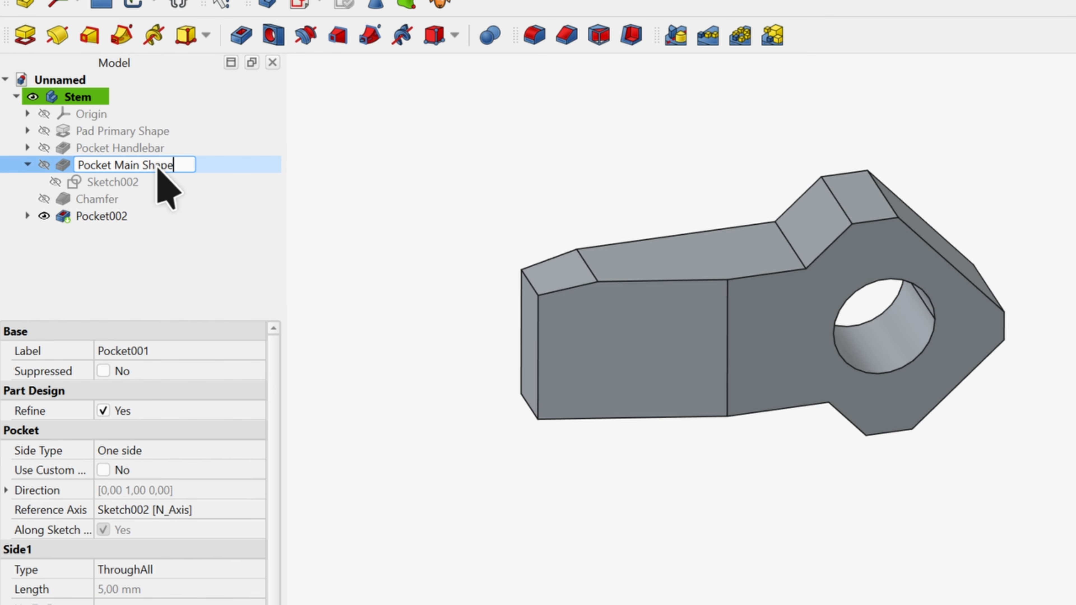
key(Return)
Rename the chamfers to Chamfer Big Back and Chamfer Small Back
click(97, 199)
key(F2)
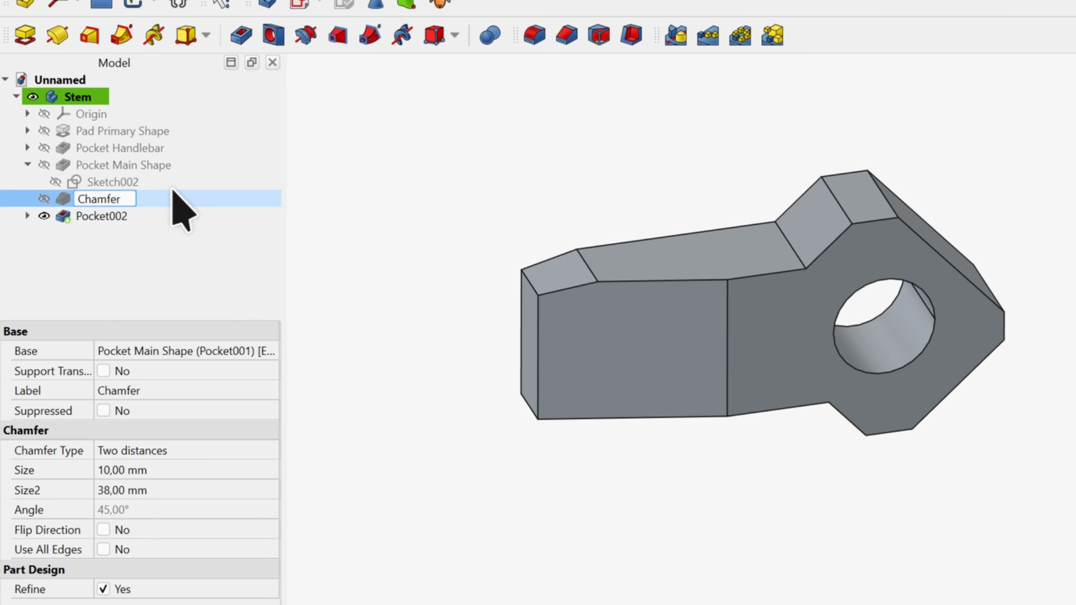
text(Big Bac)
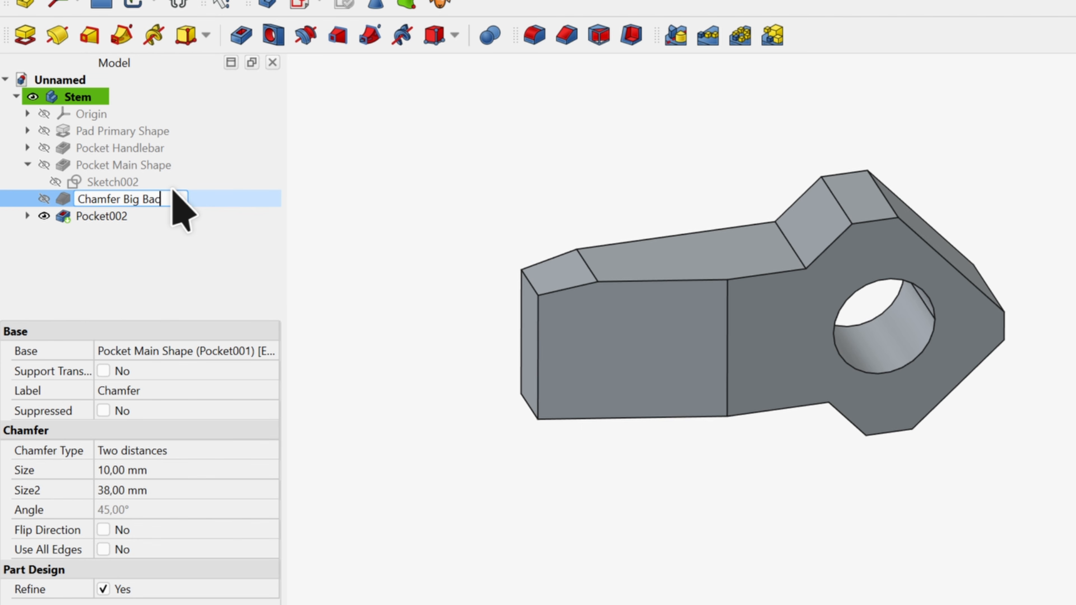
text(k)
click(123, 214)
key(F2)
text(Chamfe)
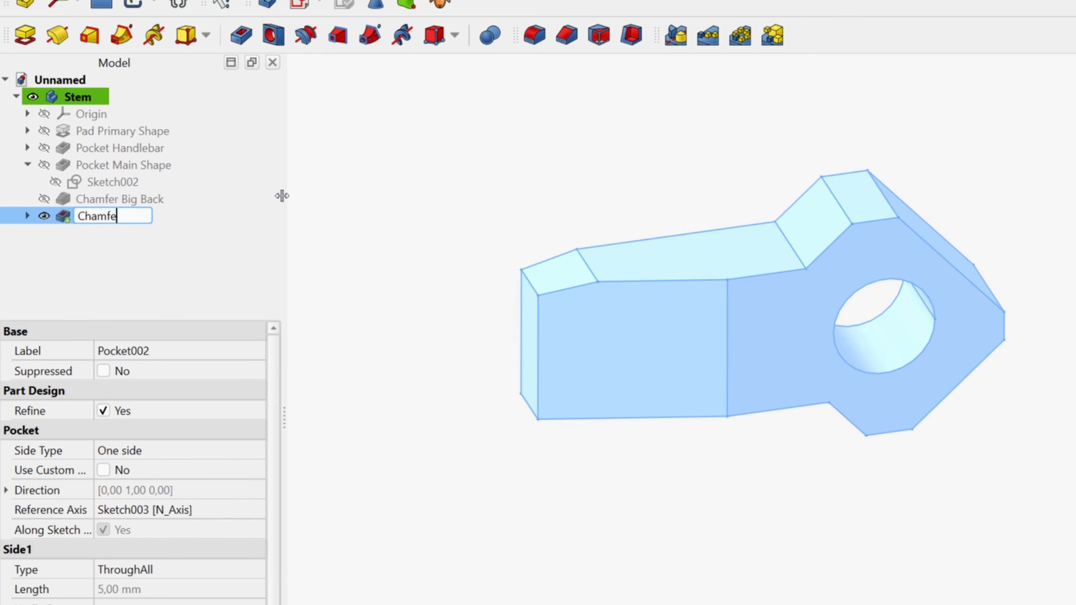
text(r Small Back)
key(Return)
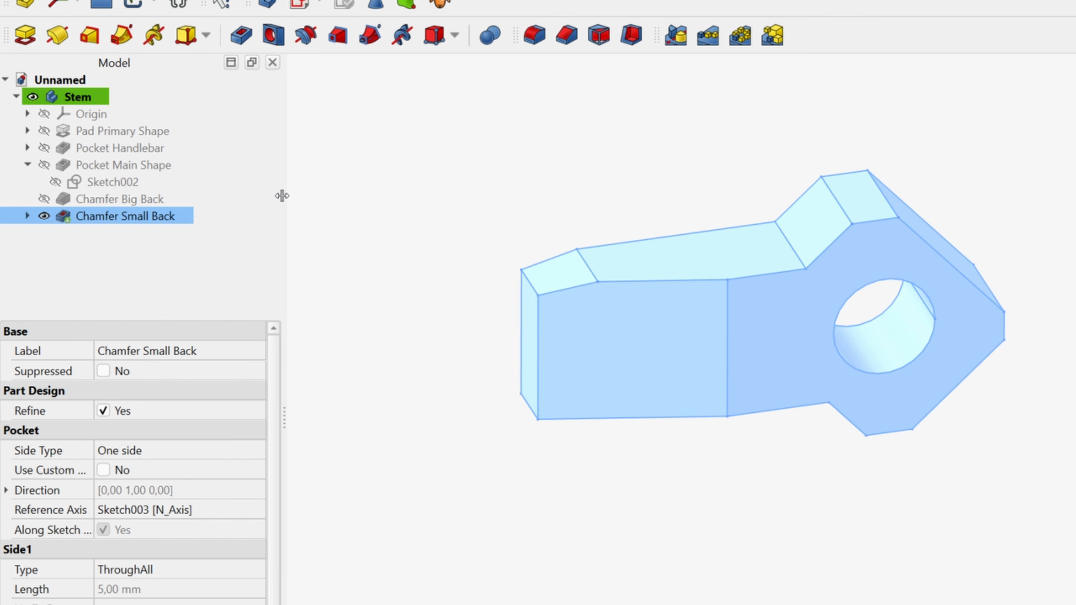
click(342, 187)
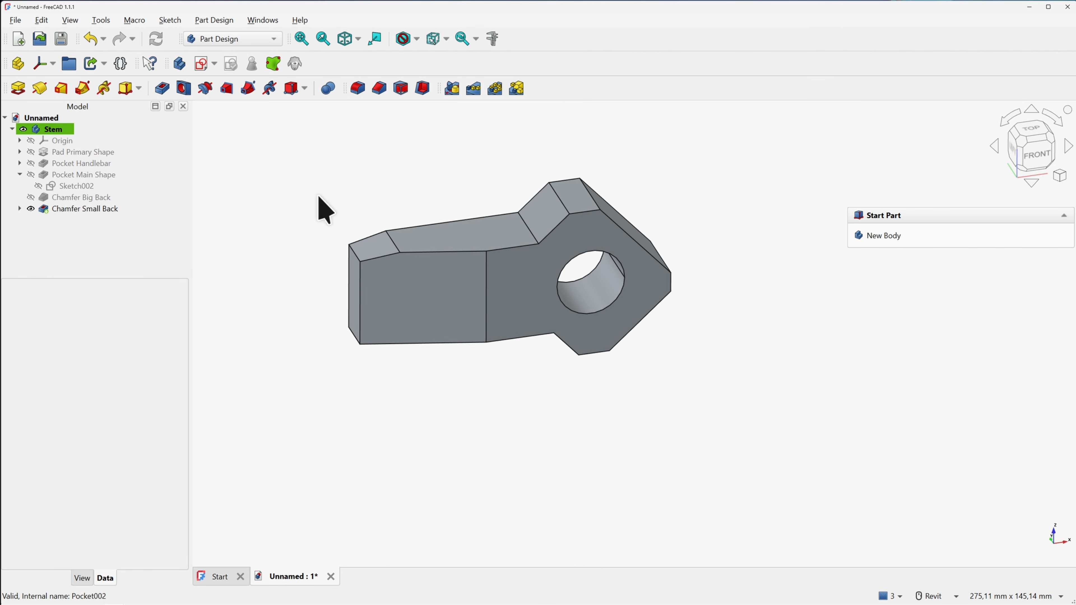
Save the document as Stem.FCStd in the Tutorial folder
key(ctrl+s)
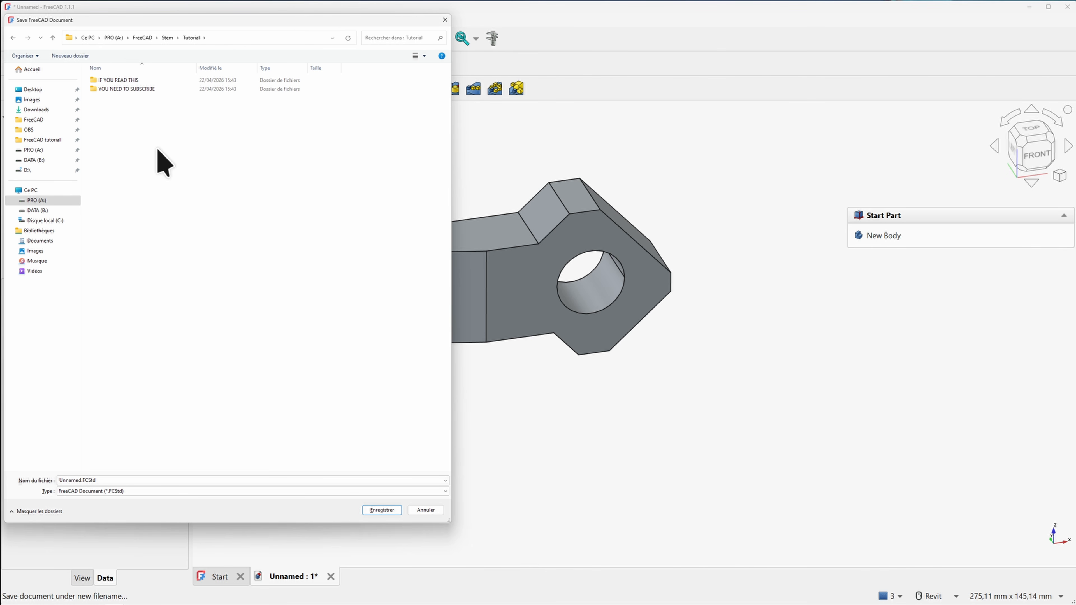
double_click(76, 480)
key(BackSpace)
text(St)
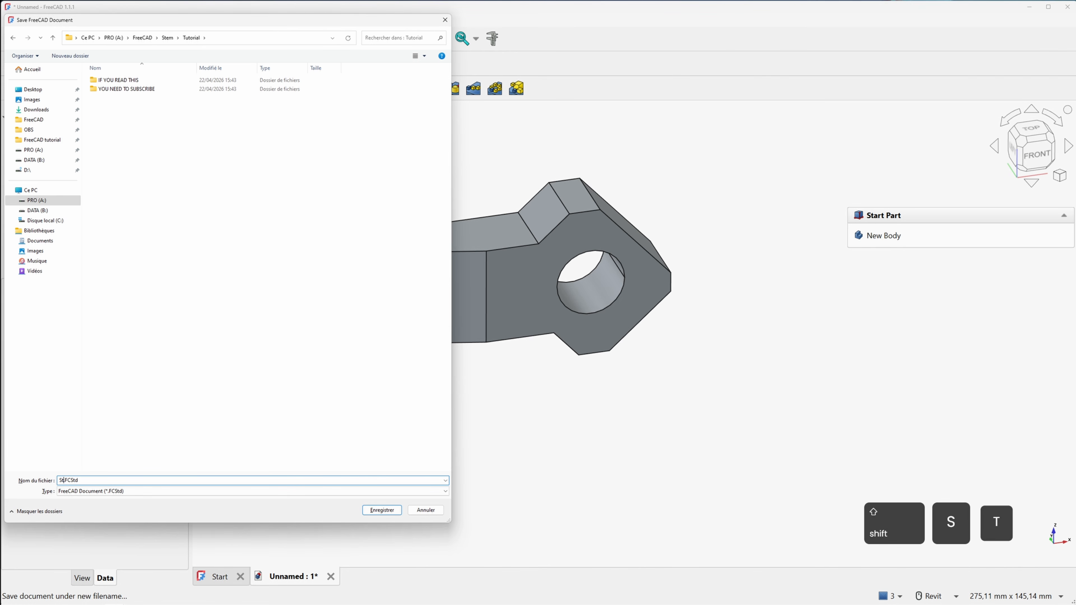
text(em)
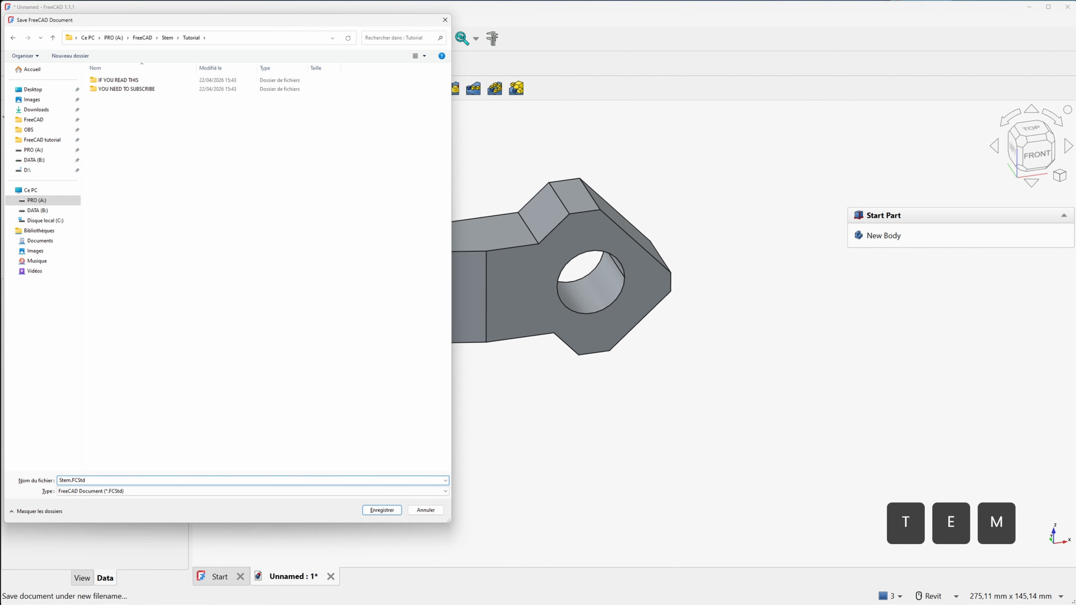
key(Return)
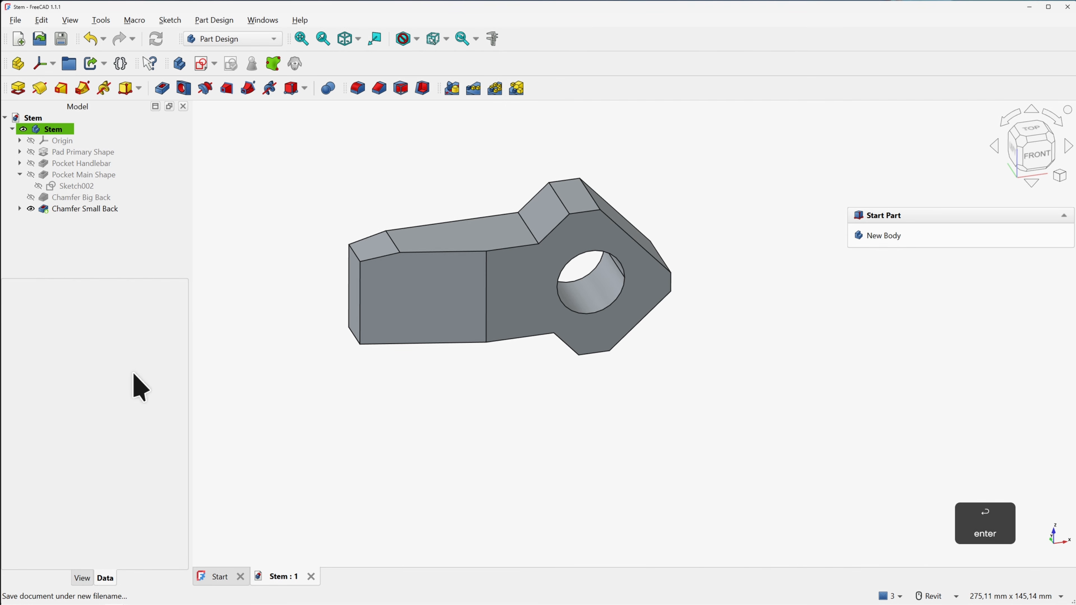
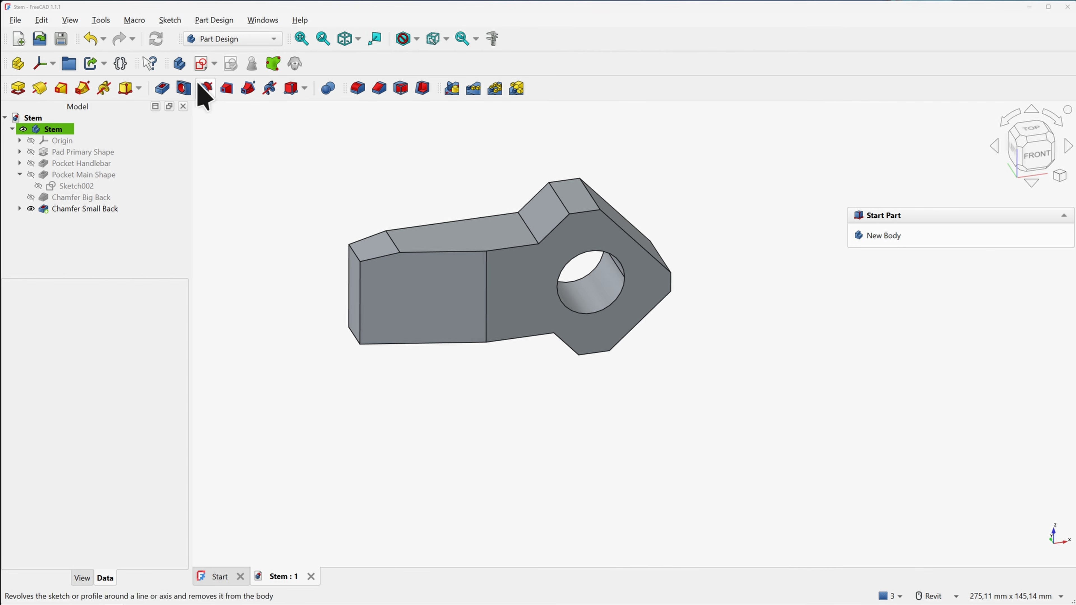
Start a new sketch on the XZ plane with Section view turned on
click(201, 63)
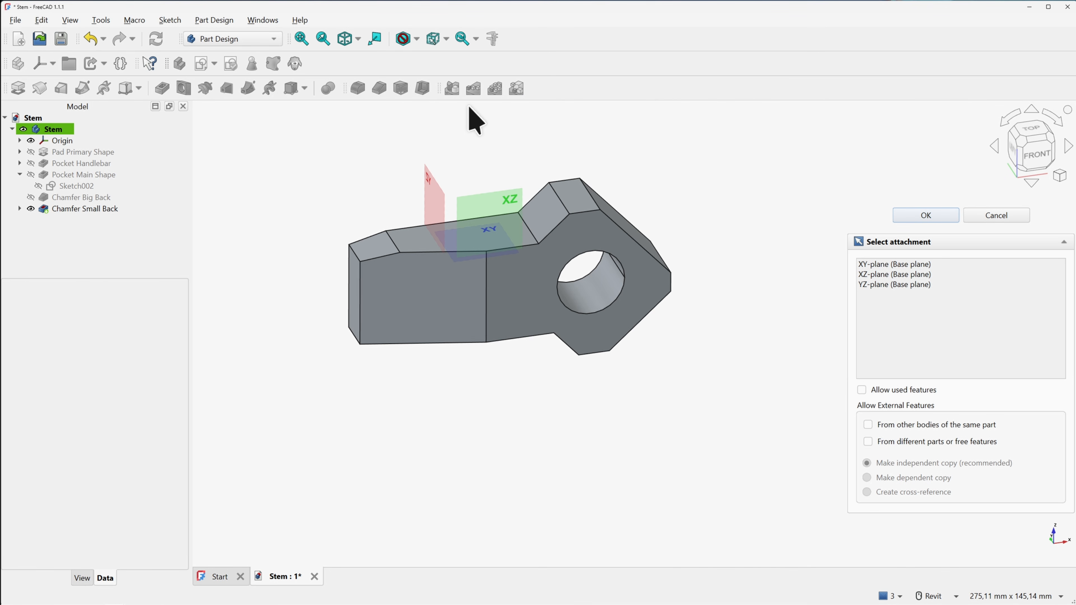
click(511, 200)
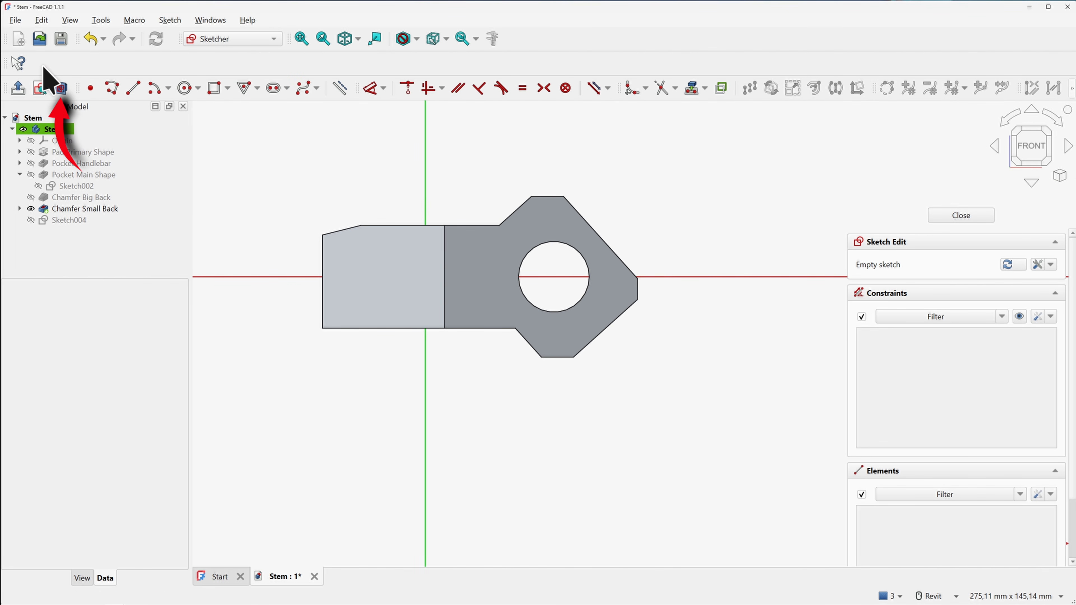
click(61, 88)
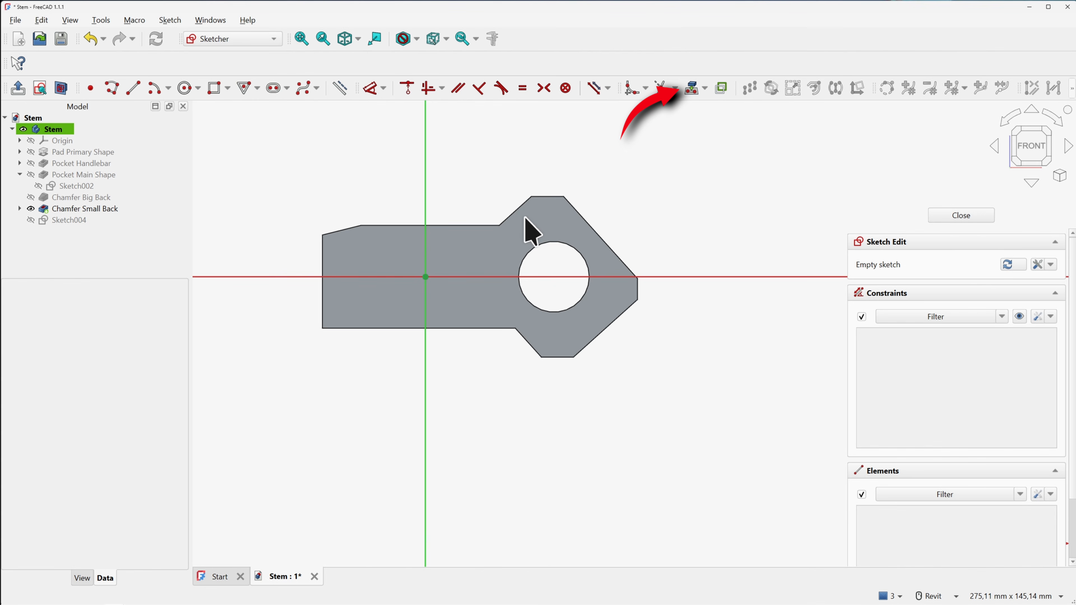
Import the top edge and the upper and lower-right chamfer edges as external geometry
click(695, 88)
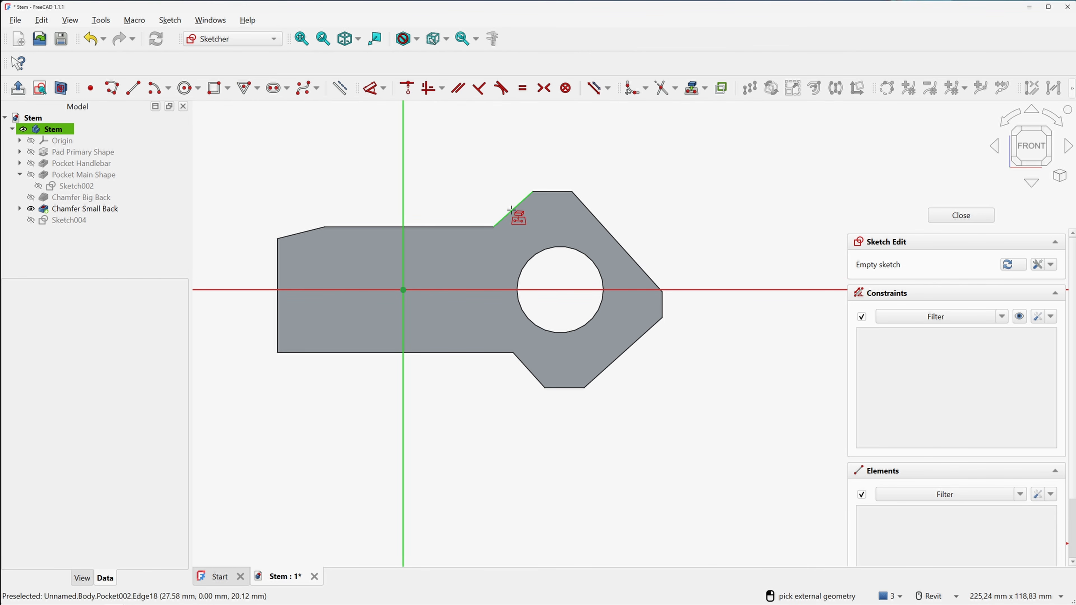
click(483, 227)
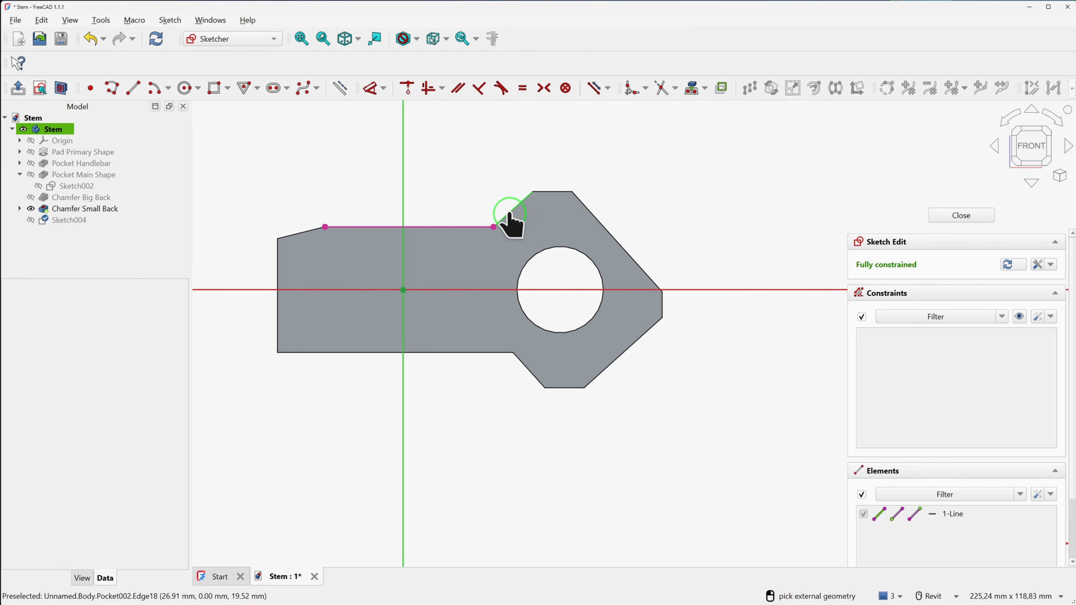
click(511, 211)
click(640, 336)
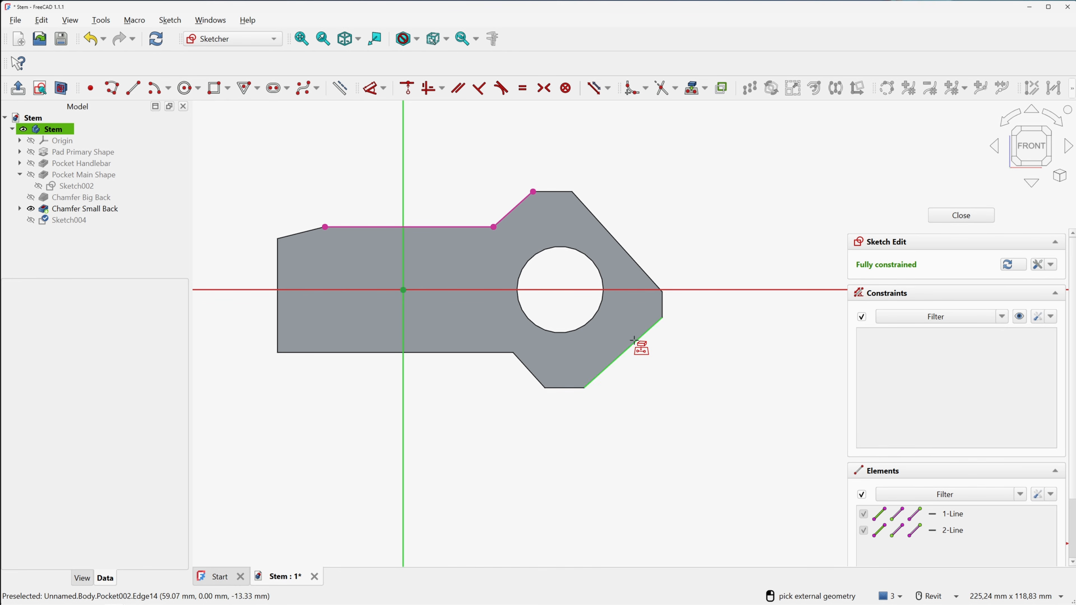
right_click(684, 240)
Convert the three external reference edges to construction geometry
click(645, 330)
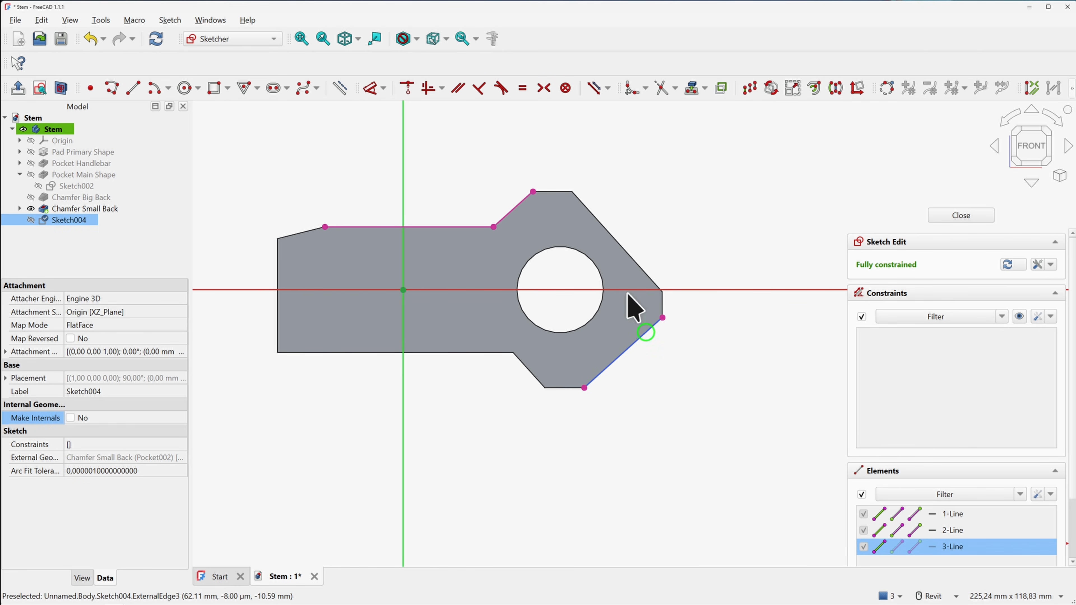
click(513, 210)
click(464, 227)
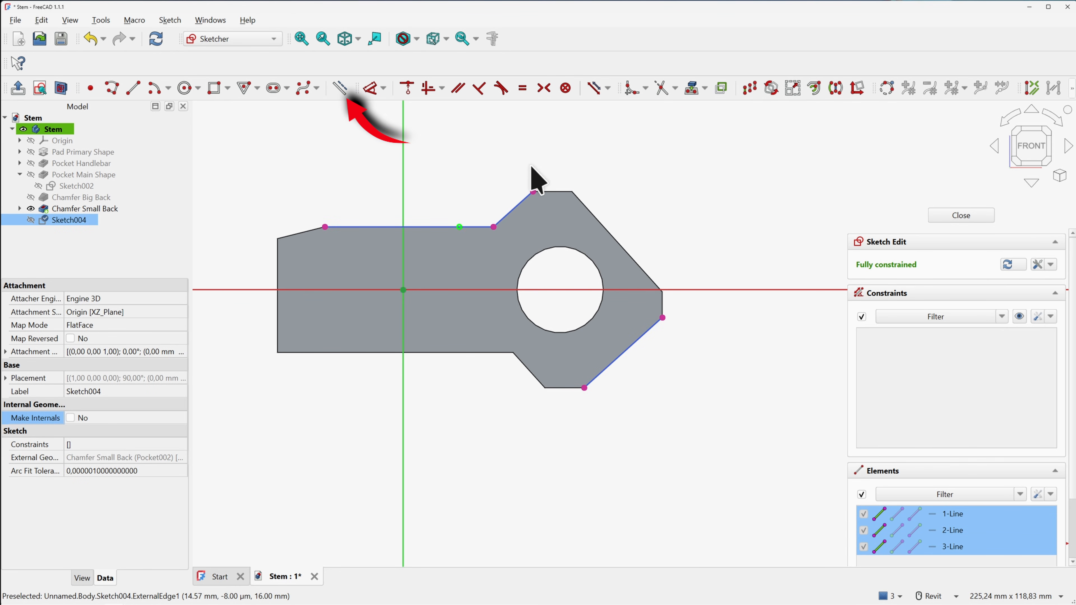
click(340, 88)
click(504, 154)
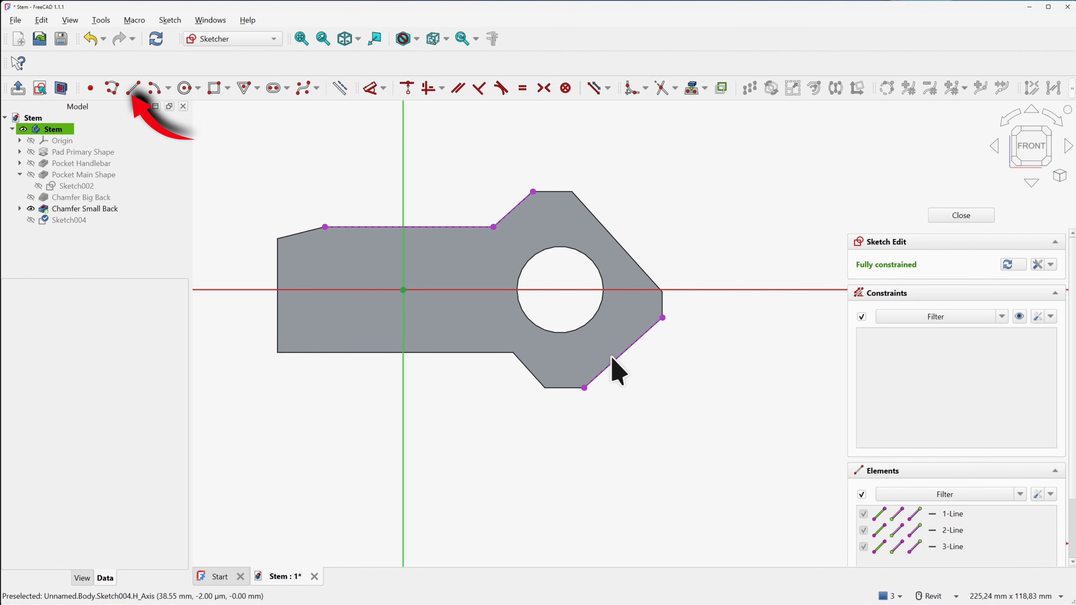
Draw a centreline from the chamfer corner, perpendicular to the lower-right chamfer edge
click(134, 88)
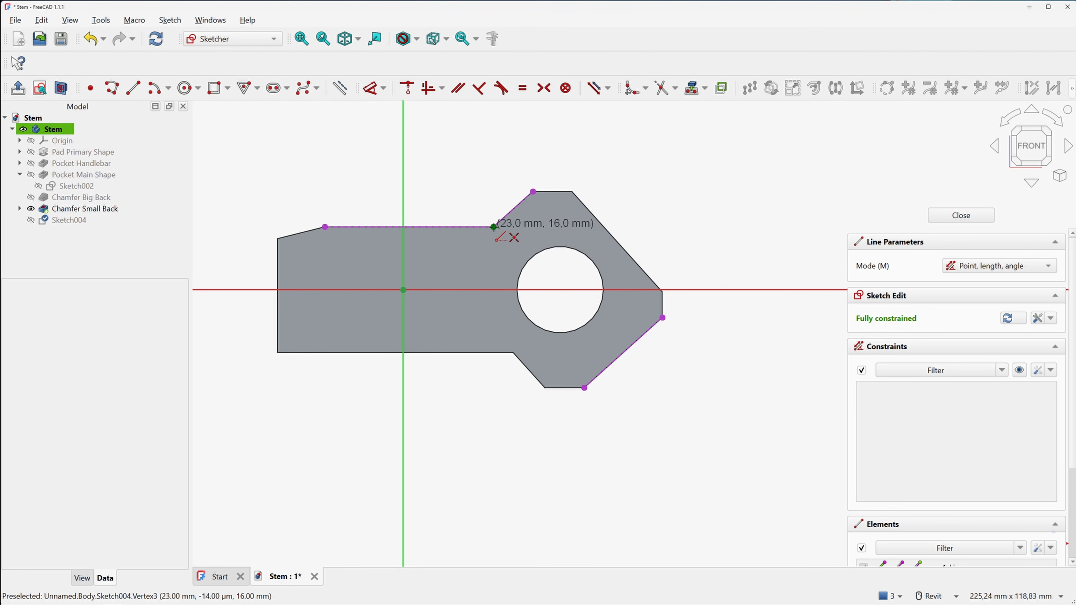
click(493, 227)
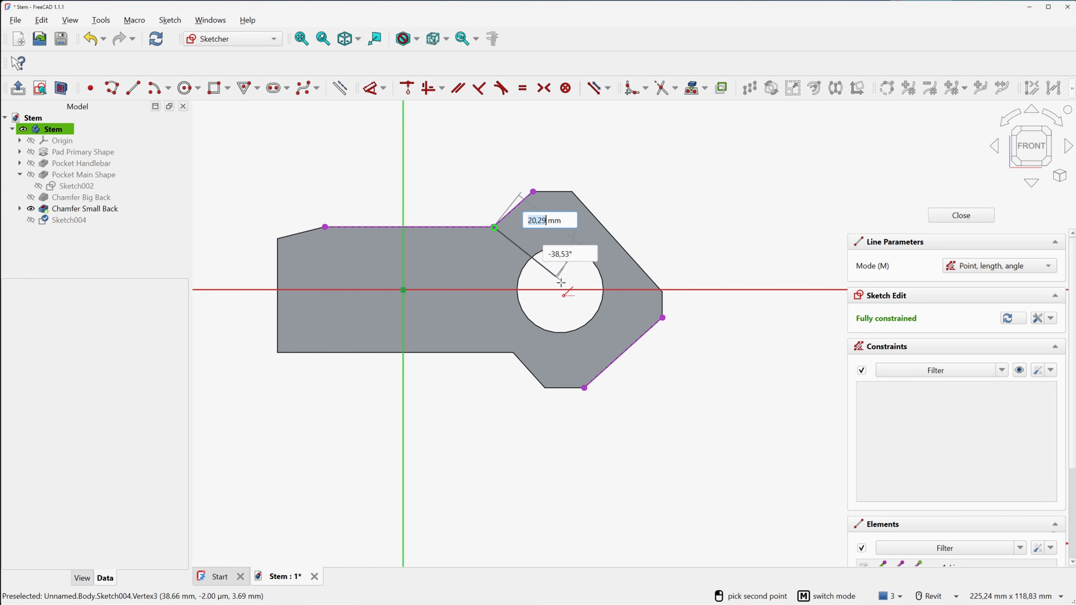
click(606, 367)
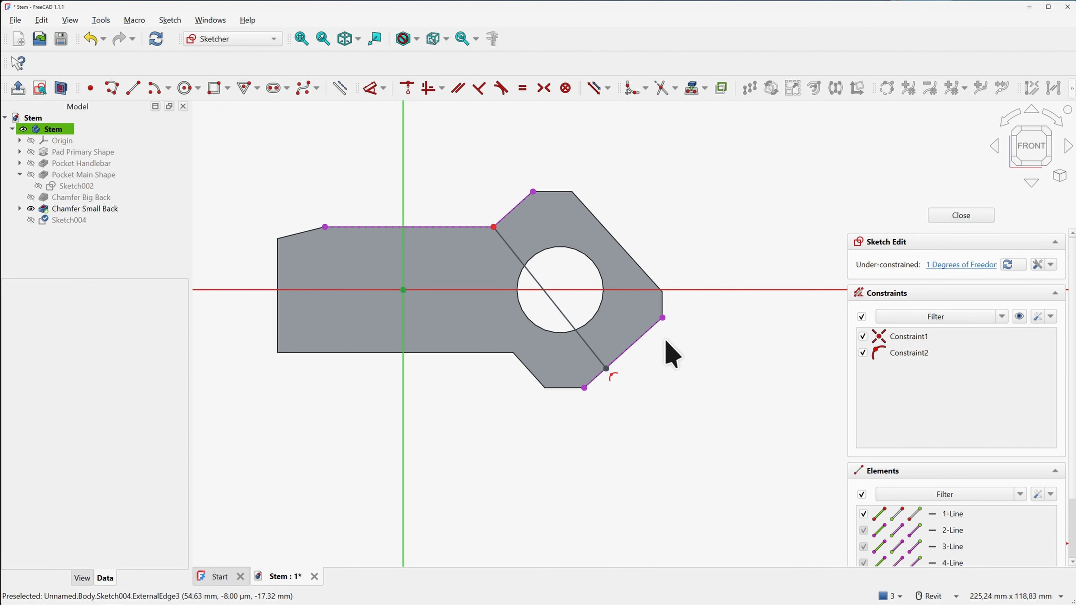
scroll(673, 354, up, 2)
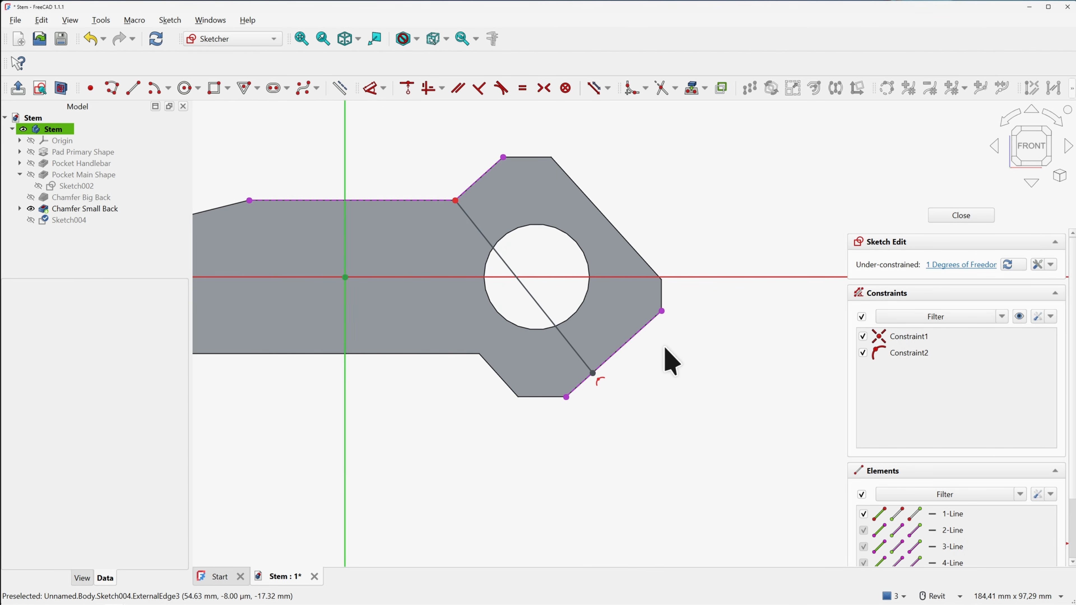
click(617, 354)
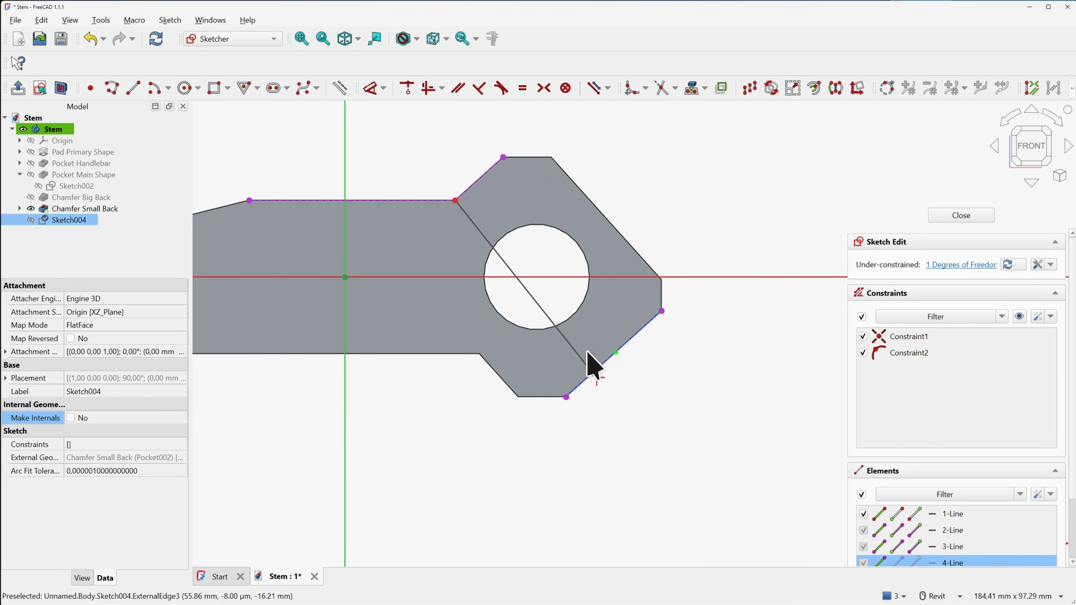
click(577, 352)
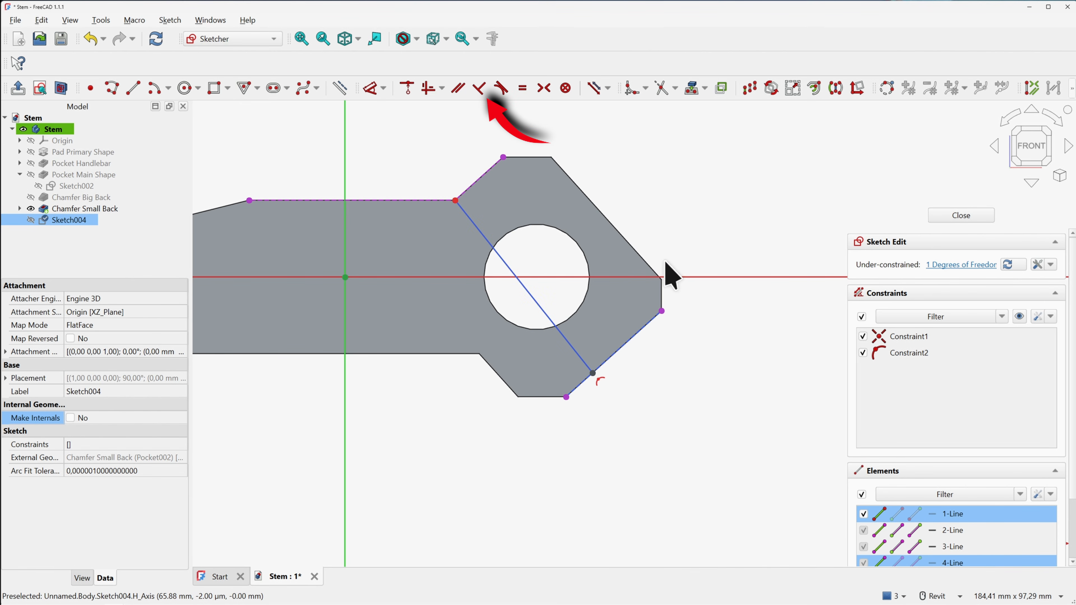
click(479, 88)
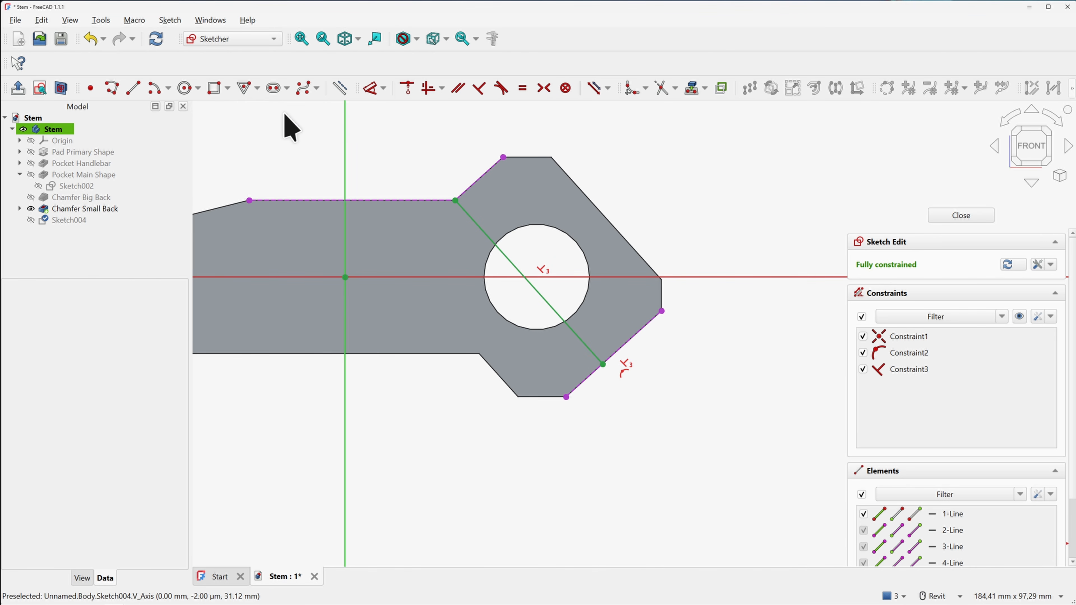
Draw two more lines across the bore, one either side of the centreline
click(133, 88)
click(466, 192)
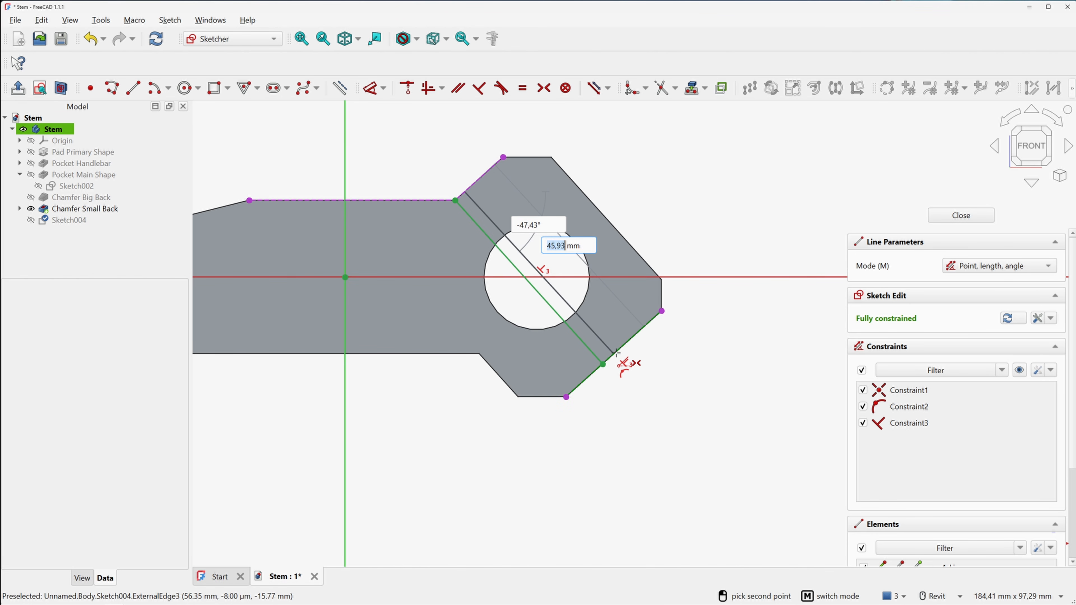
scroll(612, 356, up, 3)
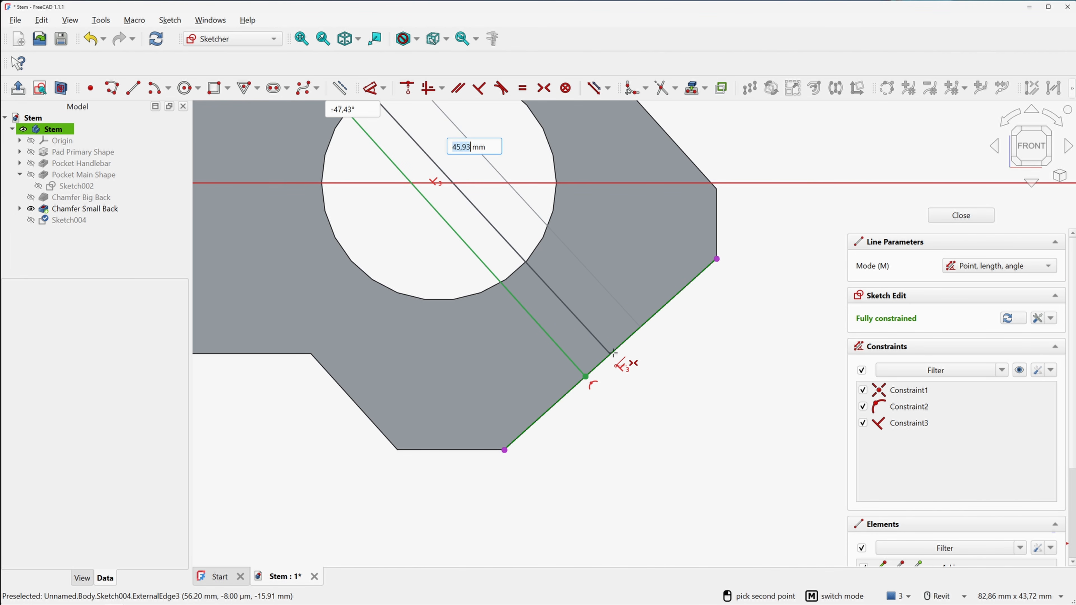
click(650, 318)
scroll(640, 318, down, 2)
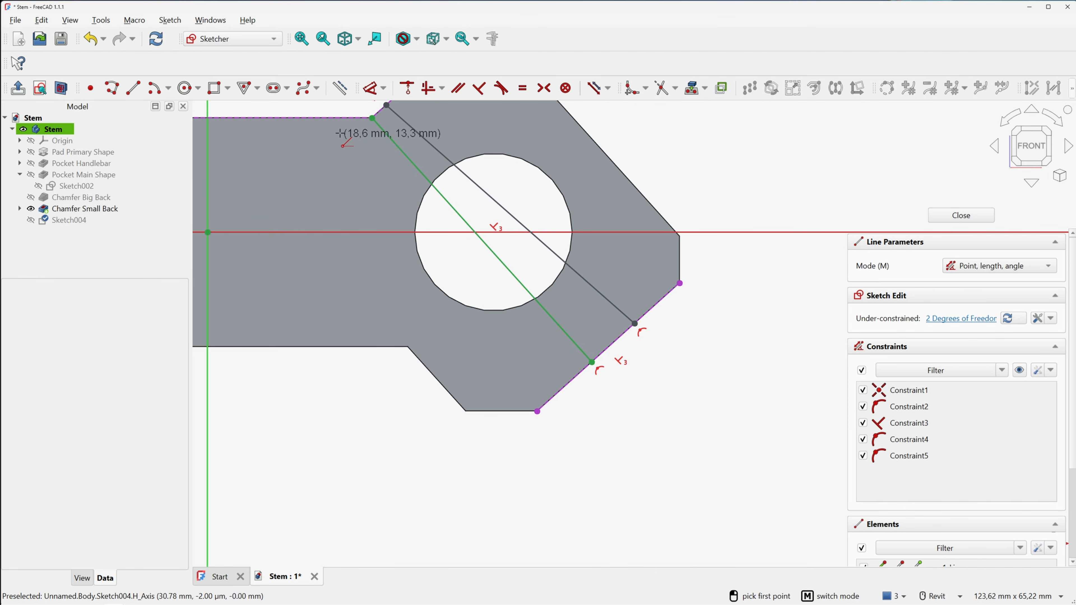
click(339, 118)
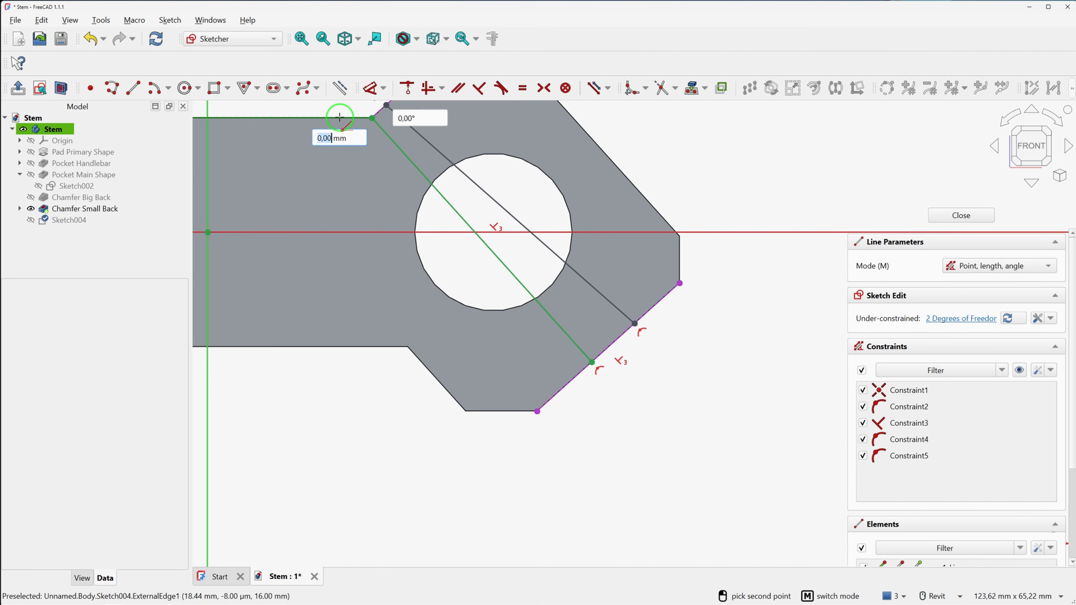
click(569, 383)
key(Escape)
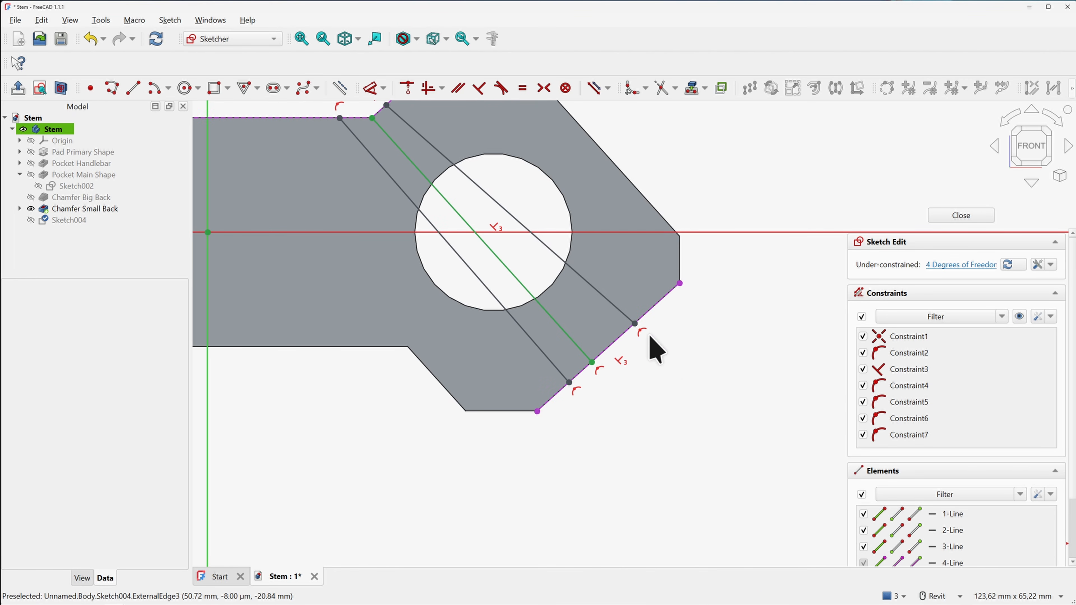
Constrain both side lines parallel to the centreline and pull the right line closer
click(692, 358)
click(458, 88)
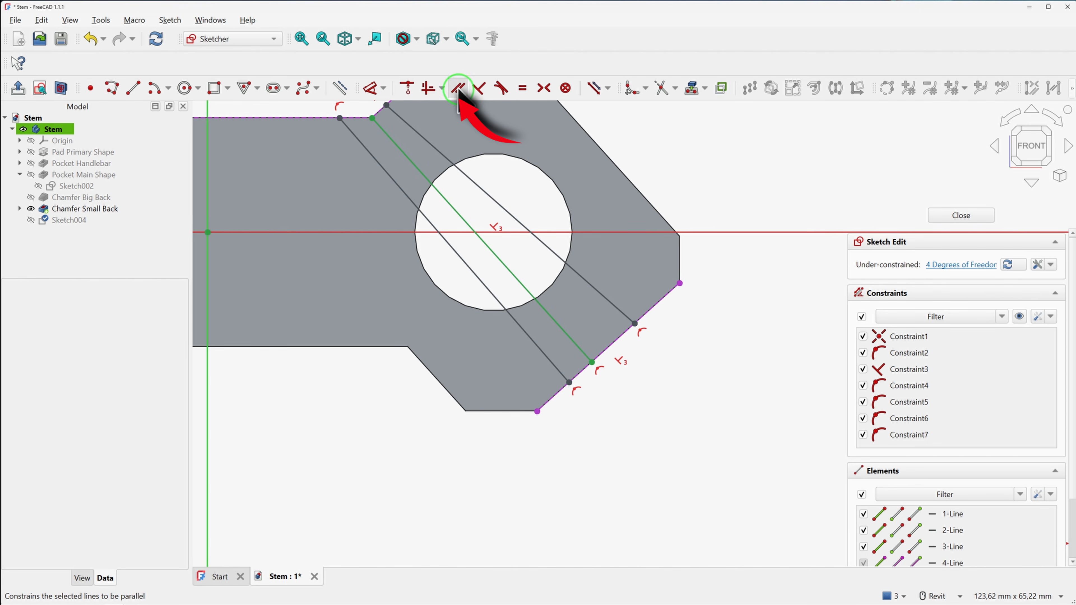
click(574, 270)
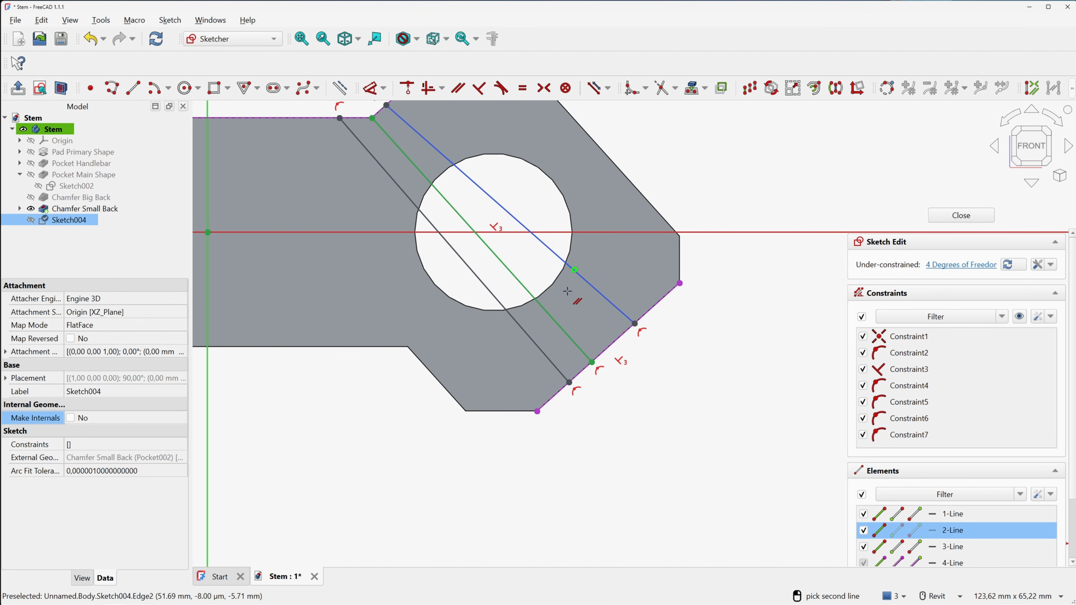
click(552, 319)
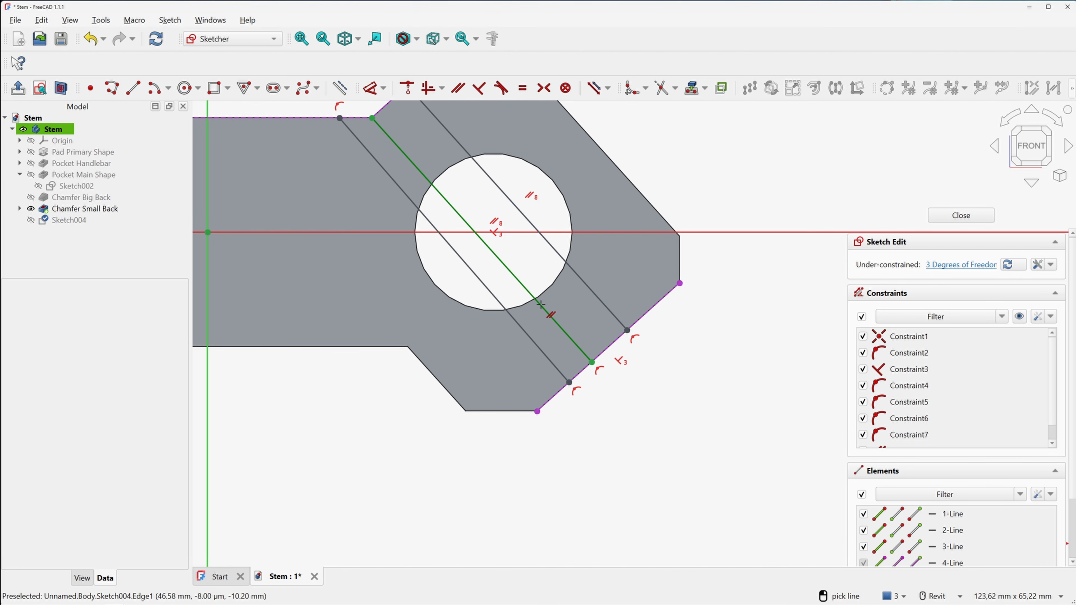
click(542, 306)
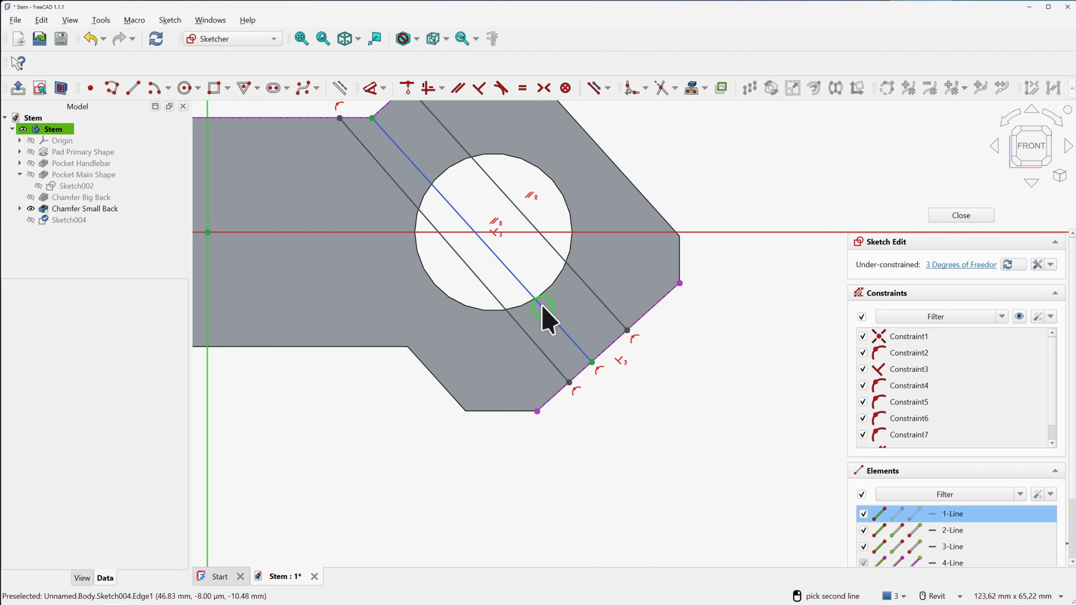
click(523, 331)
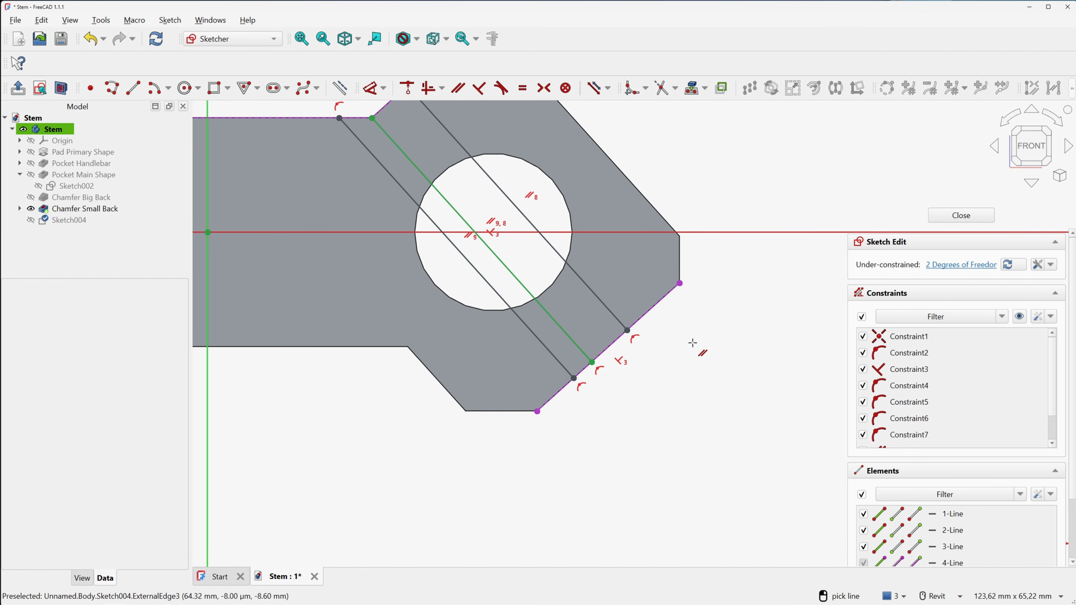
scroll(570, 271, down, 2)
mouse_move(567, 283)
mouse_down()
mouse_move(550, 305)
mouse_move(567, 308)
mouse_up()
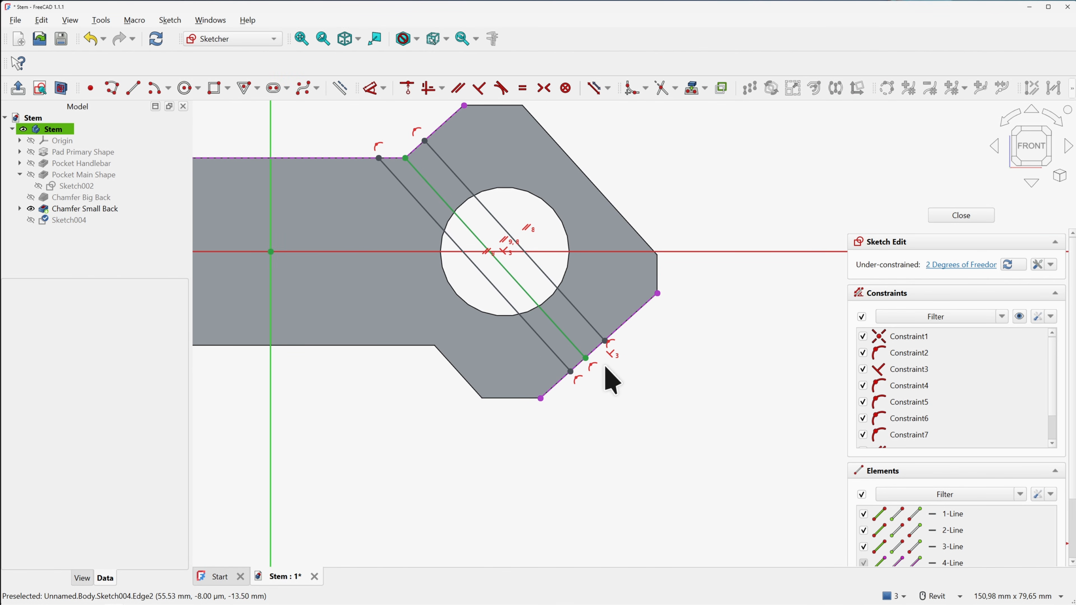
scroll(601, 379, up, 1)
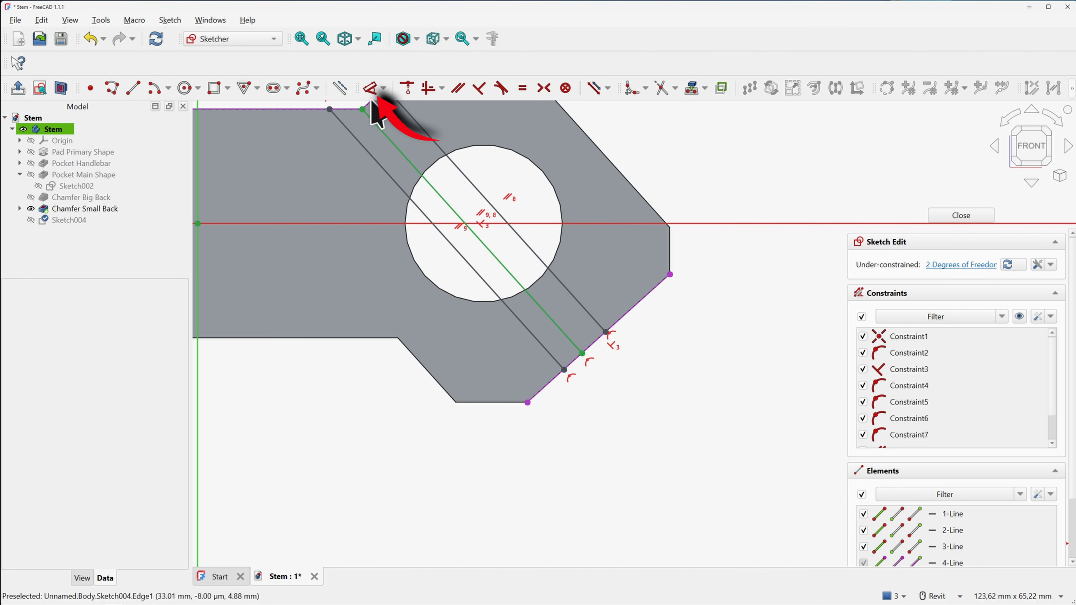
Set the distance between the two slot lines to 2 mm
click(373, 91)
click(547, 312)
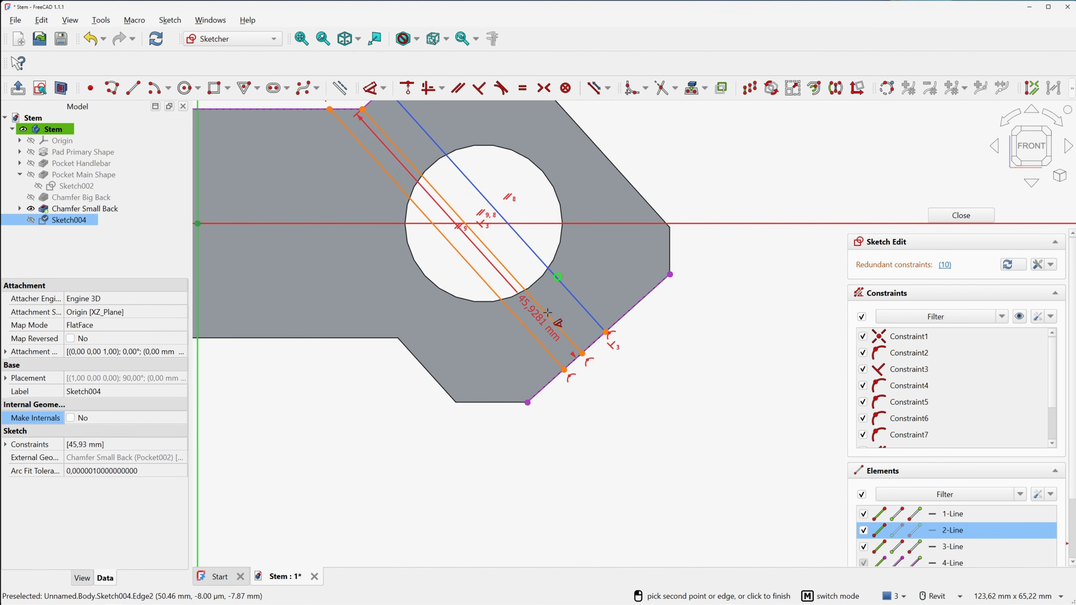
click(591, 316)
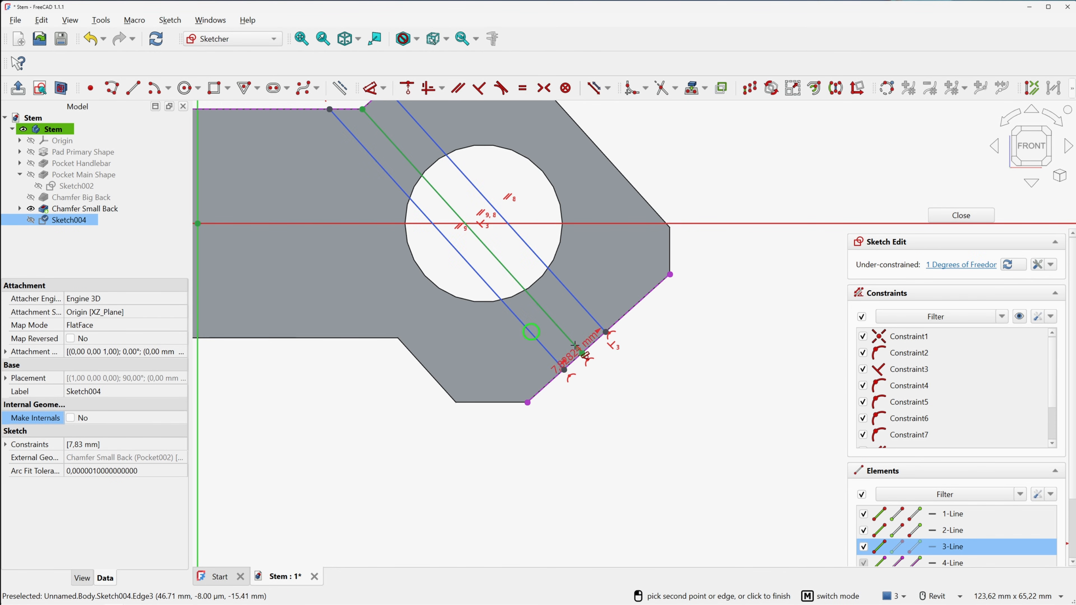
click(625, 380)
text(2)
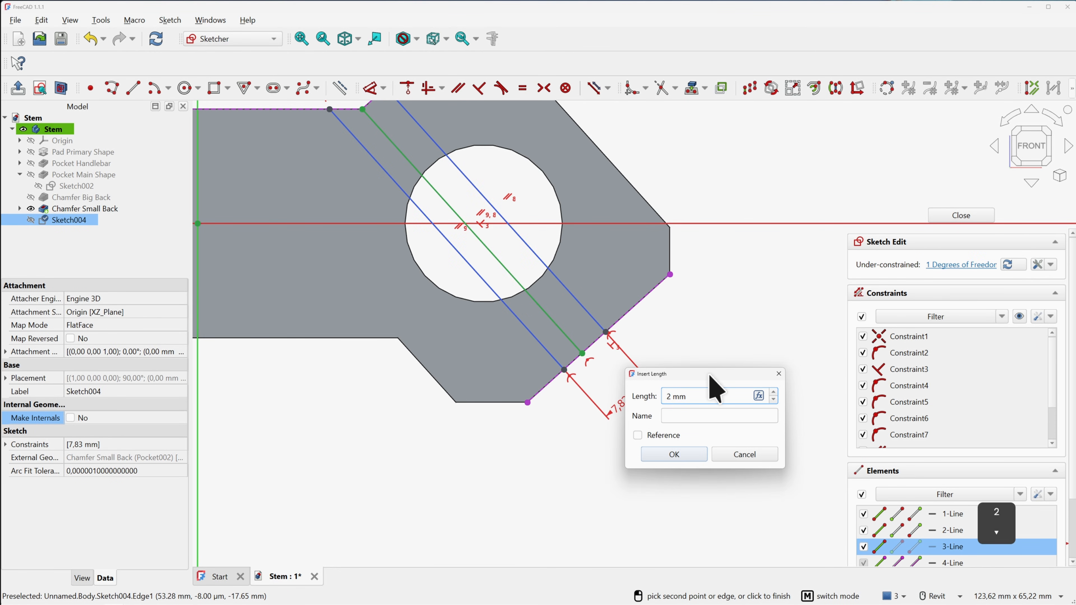
key(Return)
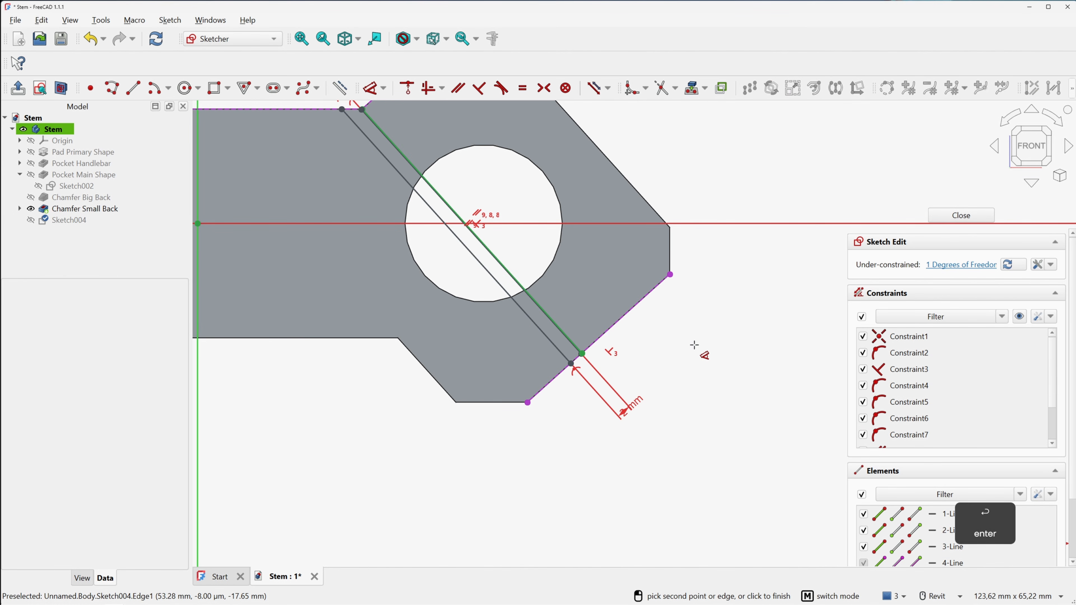
right_click(694, 345)
scroll(582, 354, up, 4)
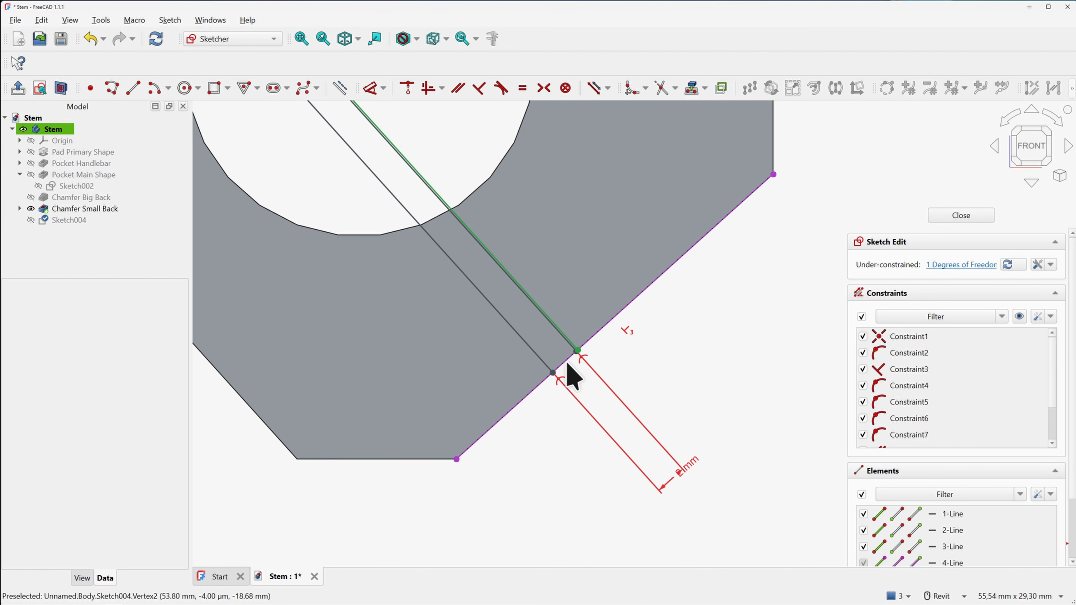
drag(554, 374, 569, 362)
scroll(616, 342, down, 1)
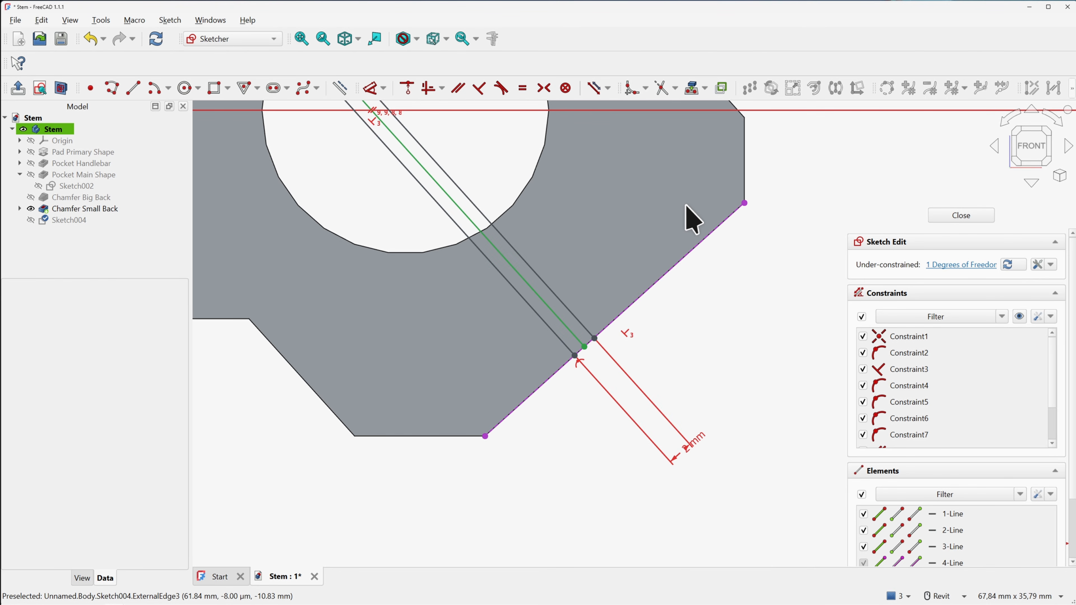
Make the slot line's endpoints symmetric about the middle line to fully constrain the sketch
click(544, 88)
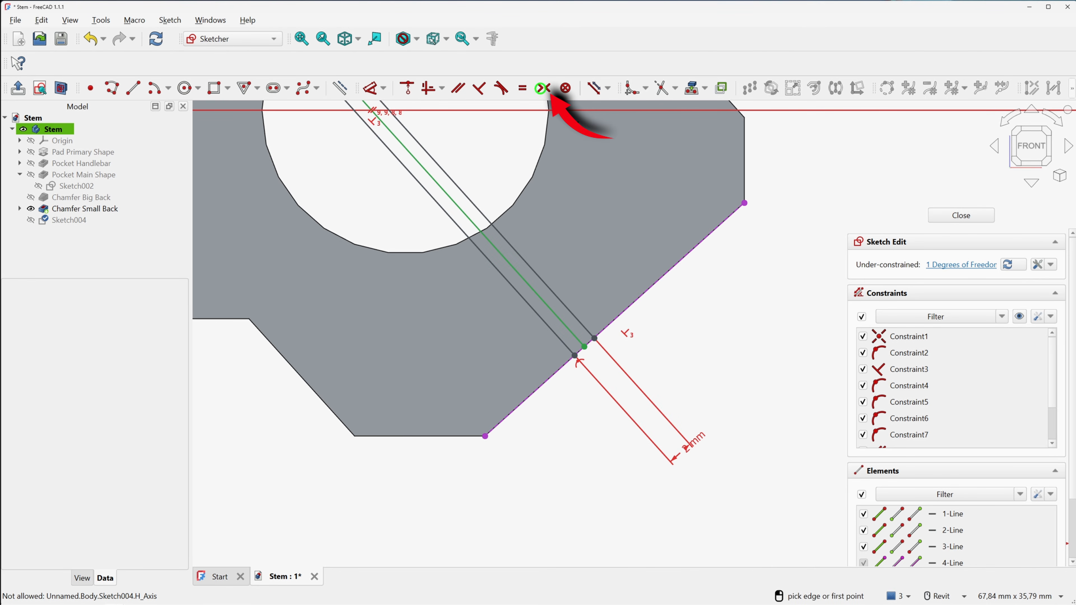
click(594, 338)
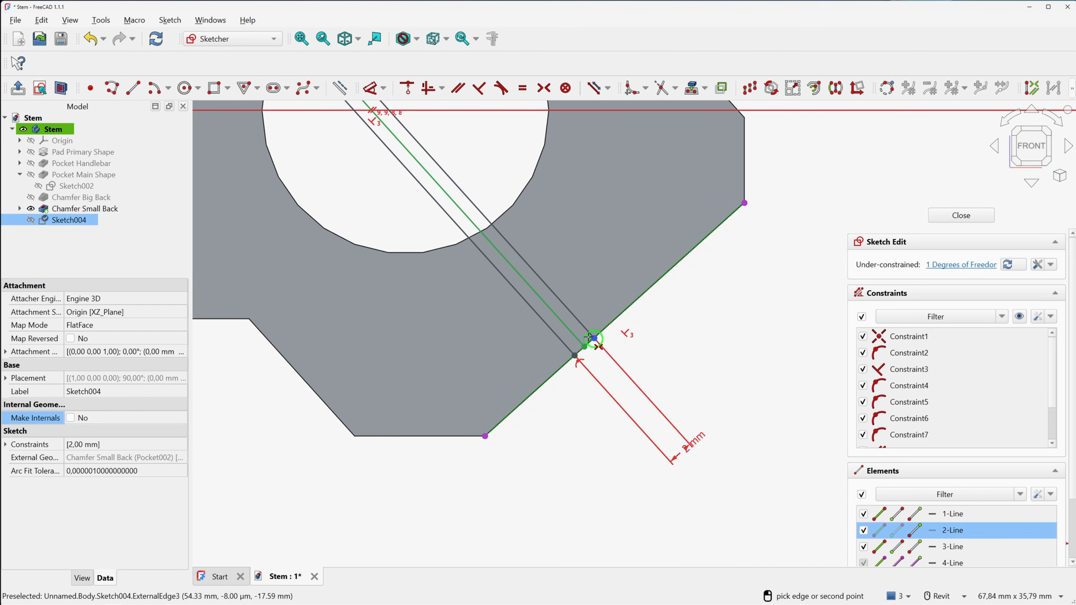
click(572, 333)
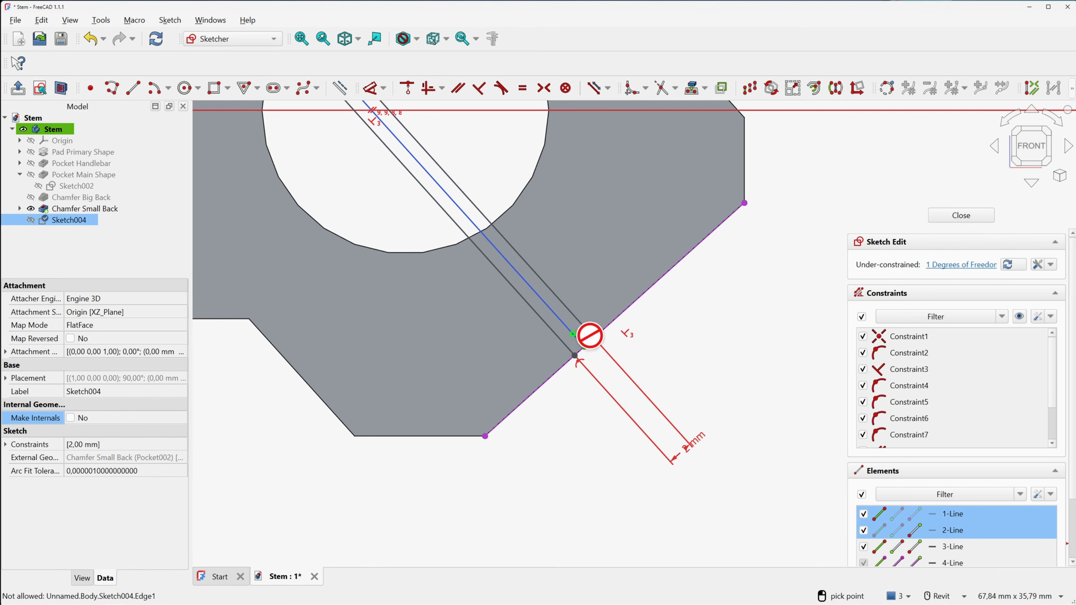
click(574, 356)
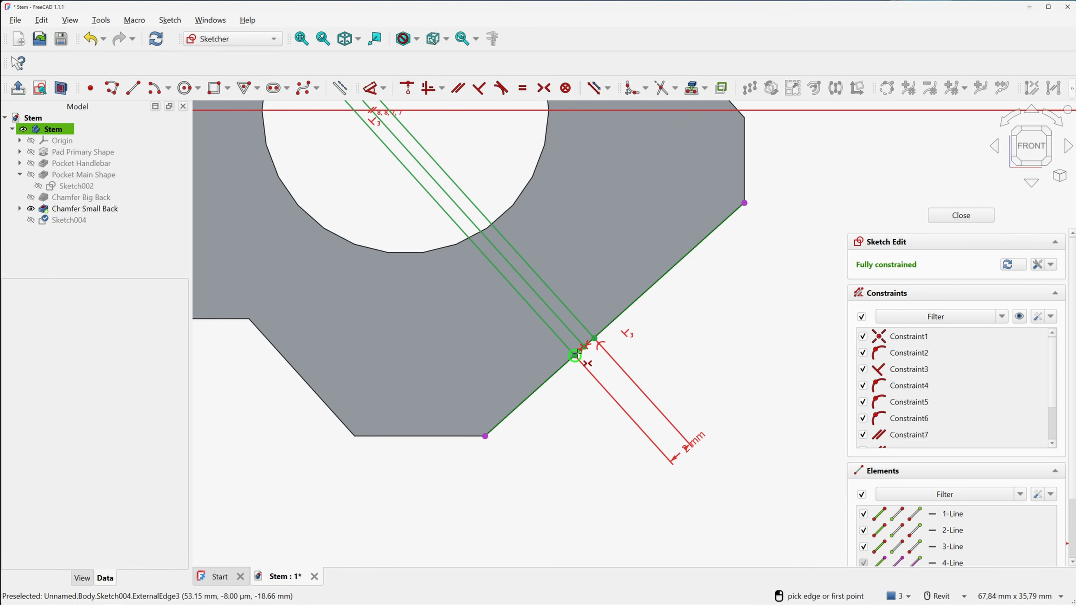
key(Escape)
scroll(724, 291, down, 2)
middle_drag(693, 280, 689, 299)
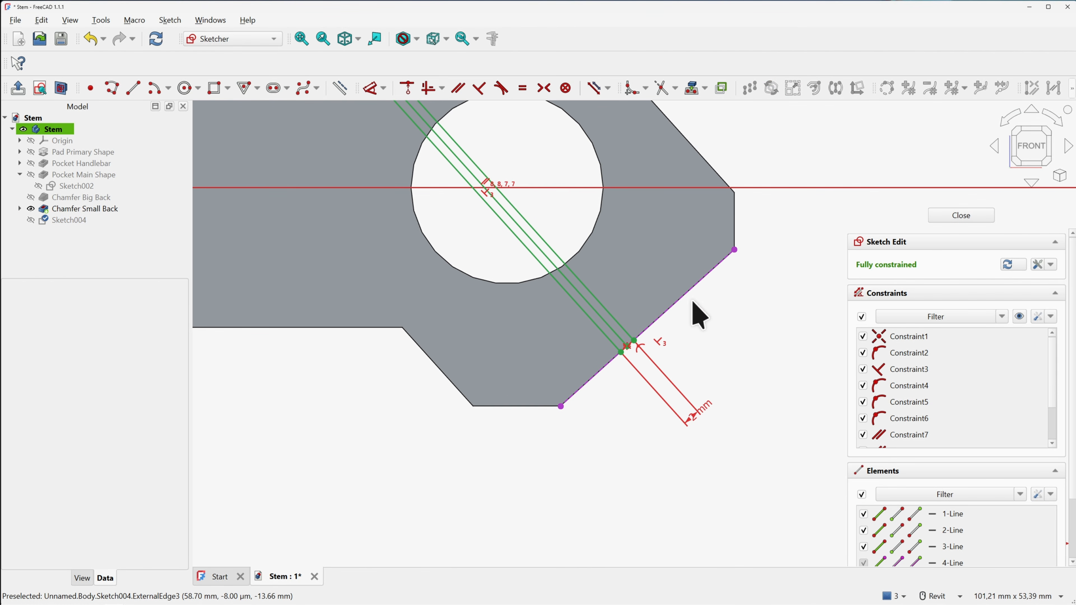
middle_drag(547, 197, 567, 269)
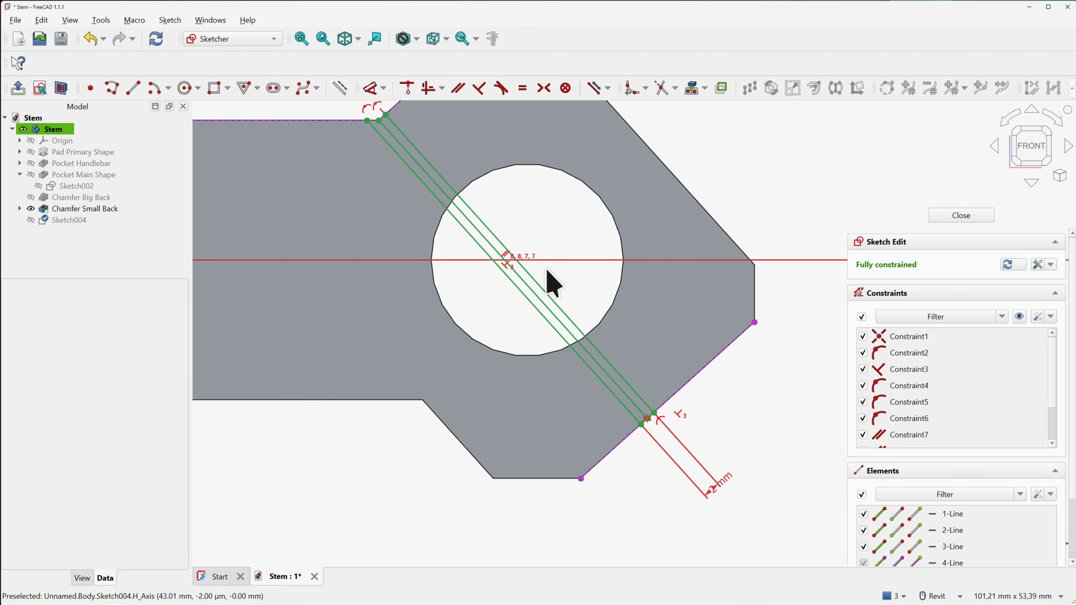
Convert the middle slot line to construction geometry and close the sketch
click(525, 284)
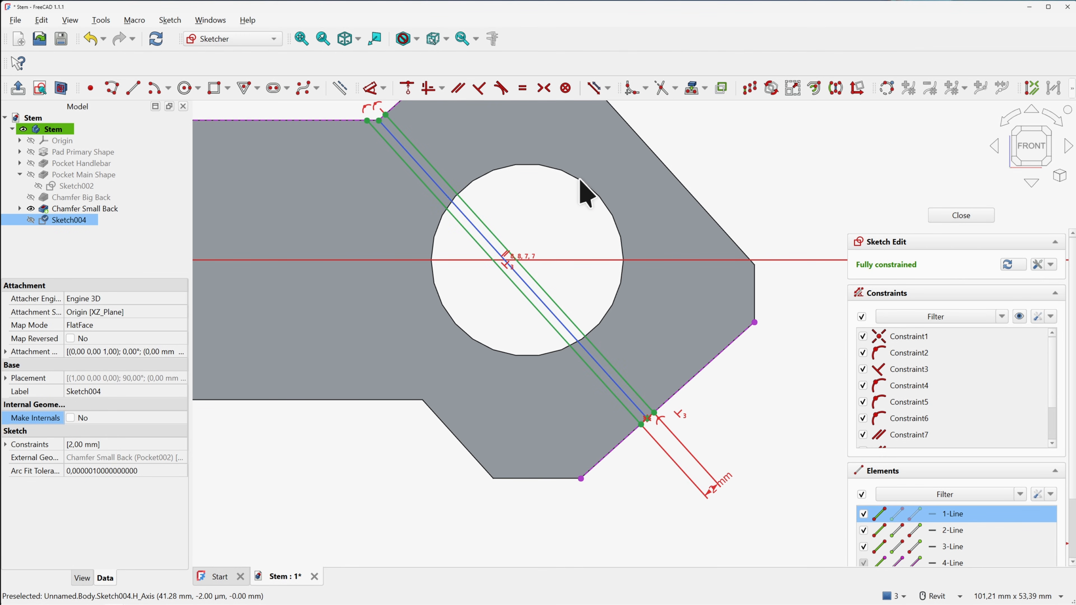
click(343, 89)
scroll(598, 209, down, 1)
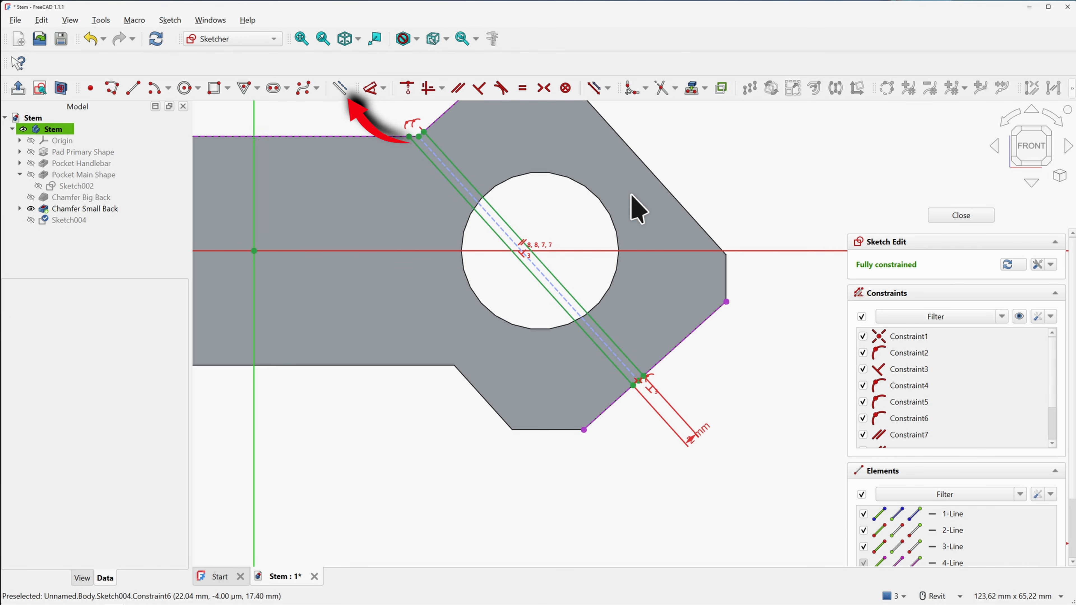
middle_drag(631, 195, 628, 223)
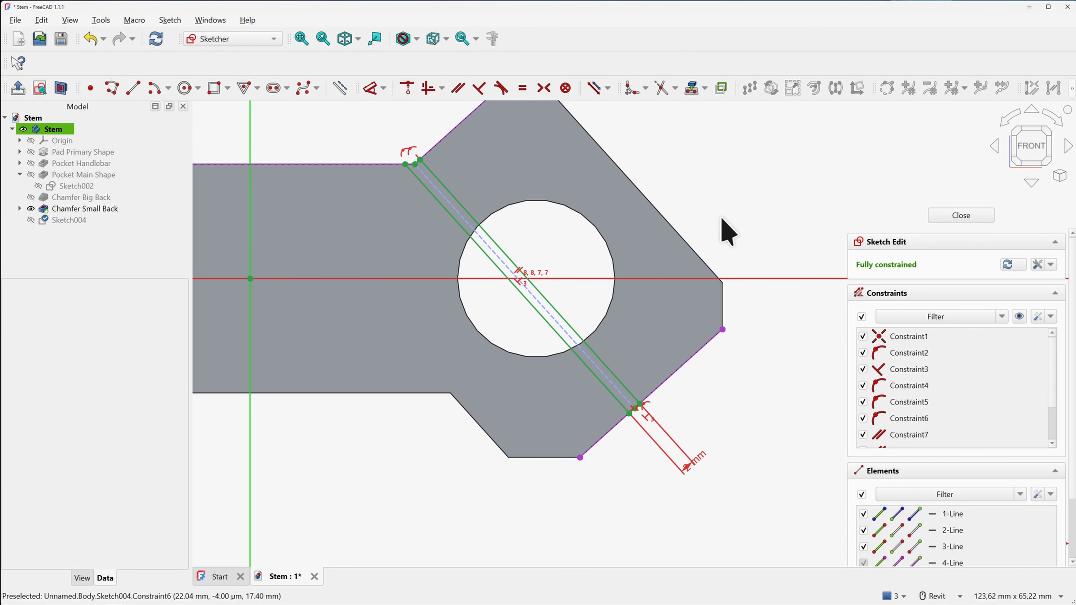
click(946, 215)
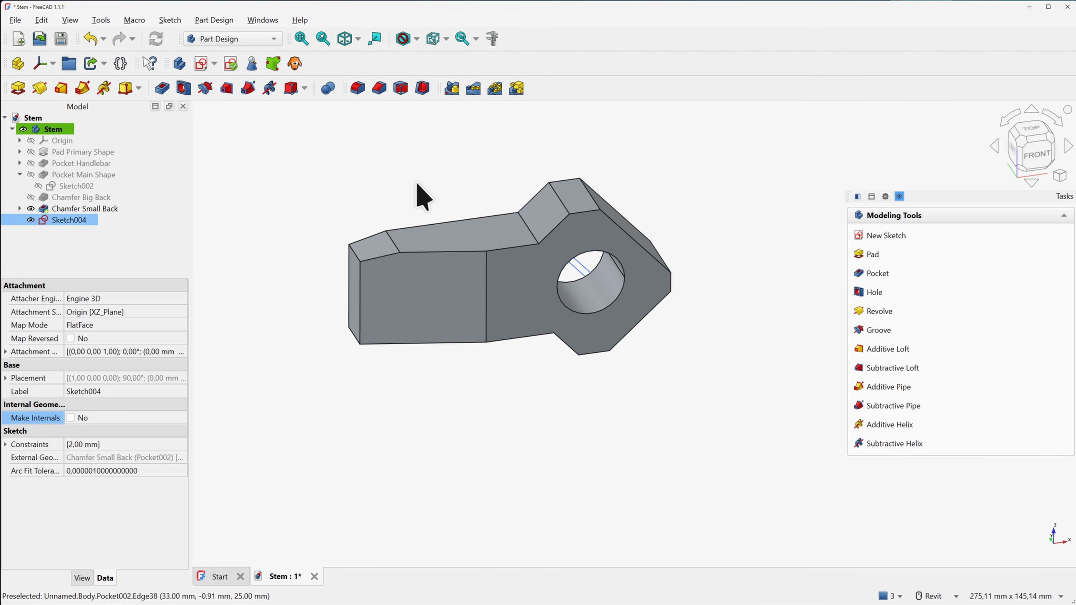
click(31, 209)
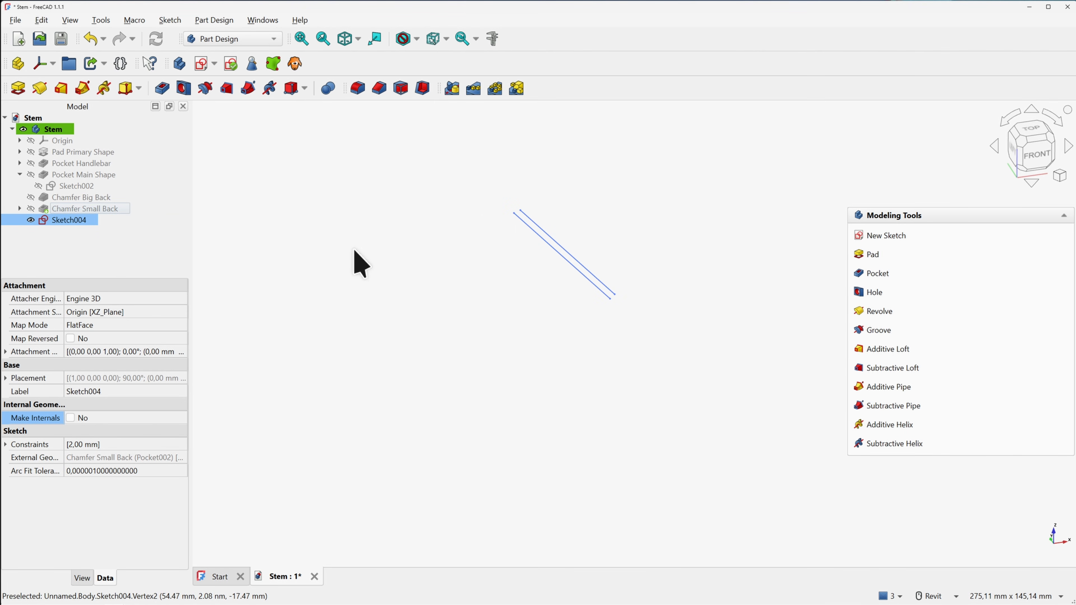
click(876, 273)
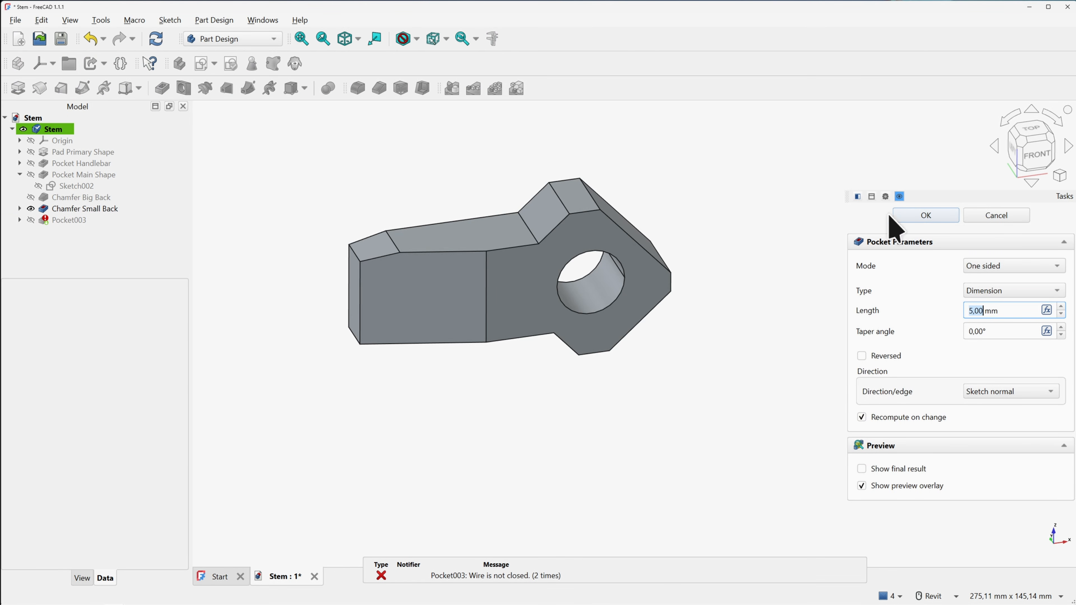
click(990, 214)
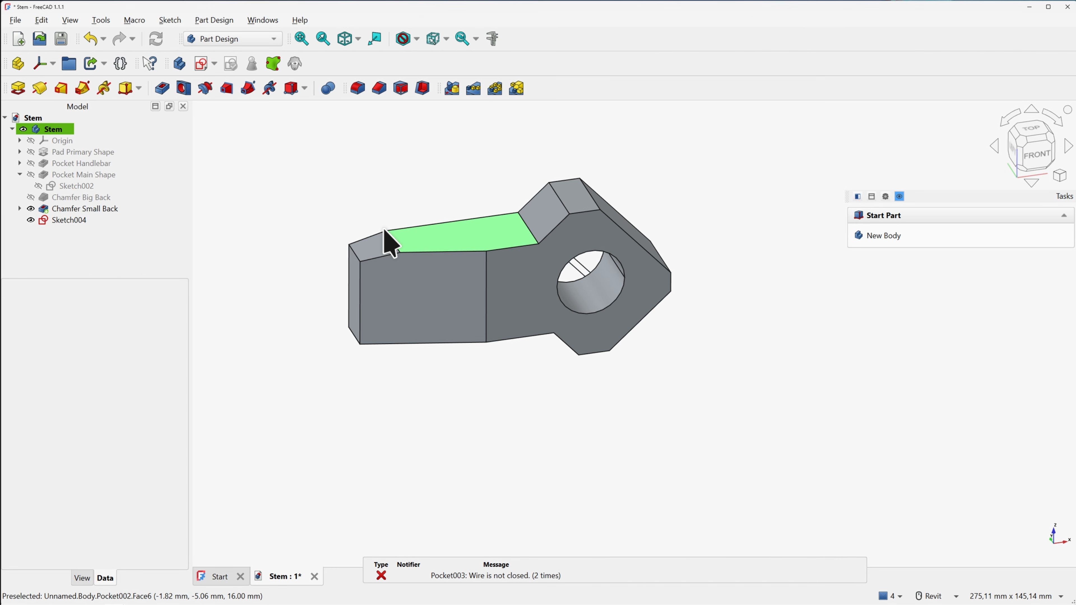
Reopen Sketch004 and close the upper slot end with a polyline along the chamfer
double_click(69, 220)
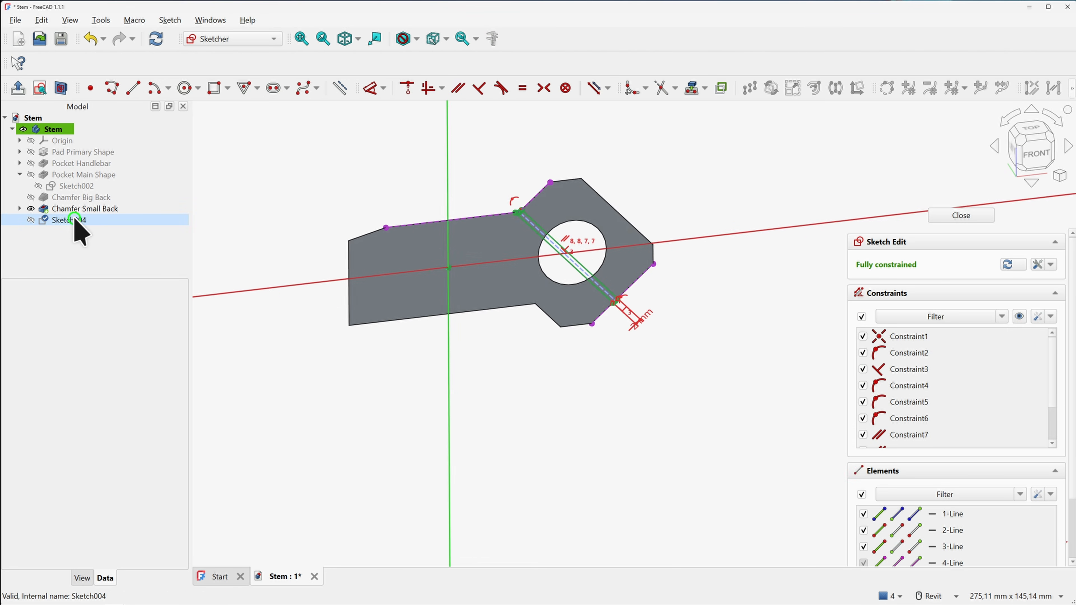
scroll(483, 223, up, 5)
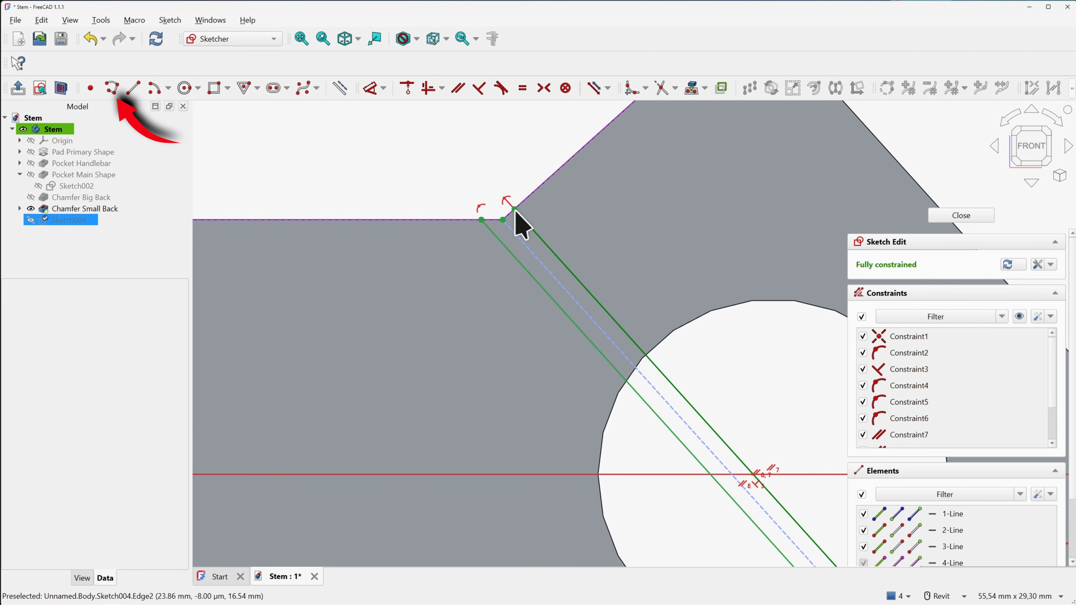
click(112, 88)
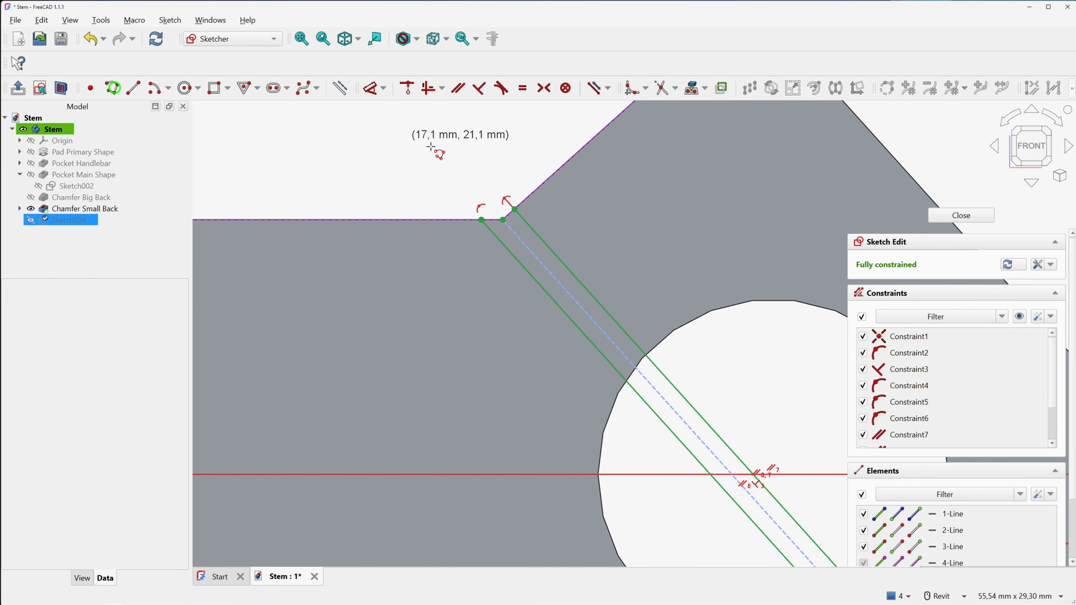
scroll(523, 239, up, 2)
click(493, 233)
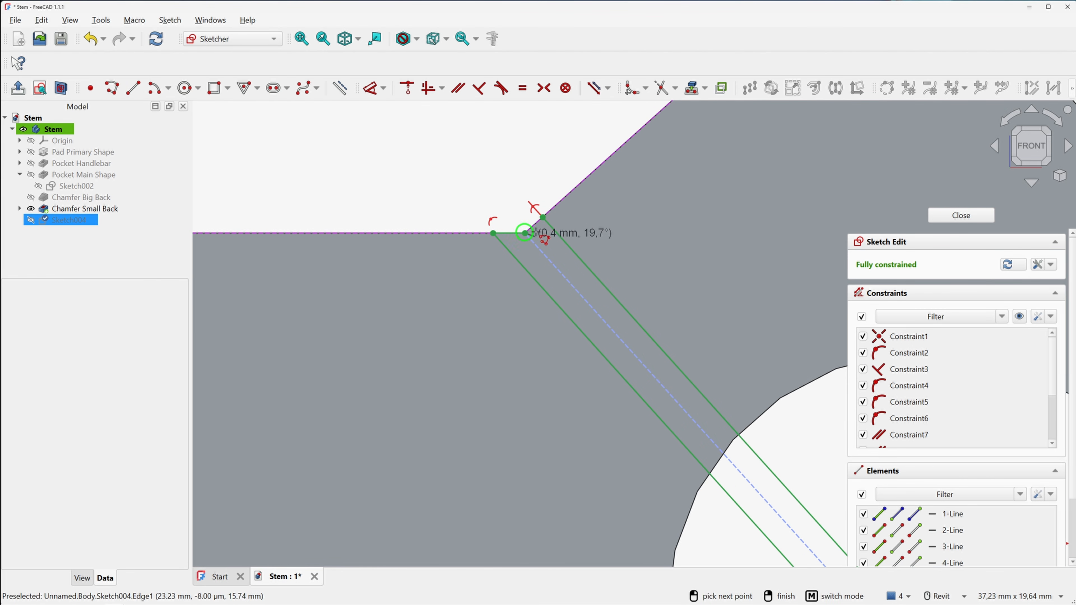
click(525, 233)
click(543, 216)
right_click(497, 181)
Close the lower slot end with a polyline along the chamfer edge and finish the sketch
scroll(505, 181, down, 5)
middle_drag(778, 476, 570, 347)
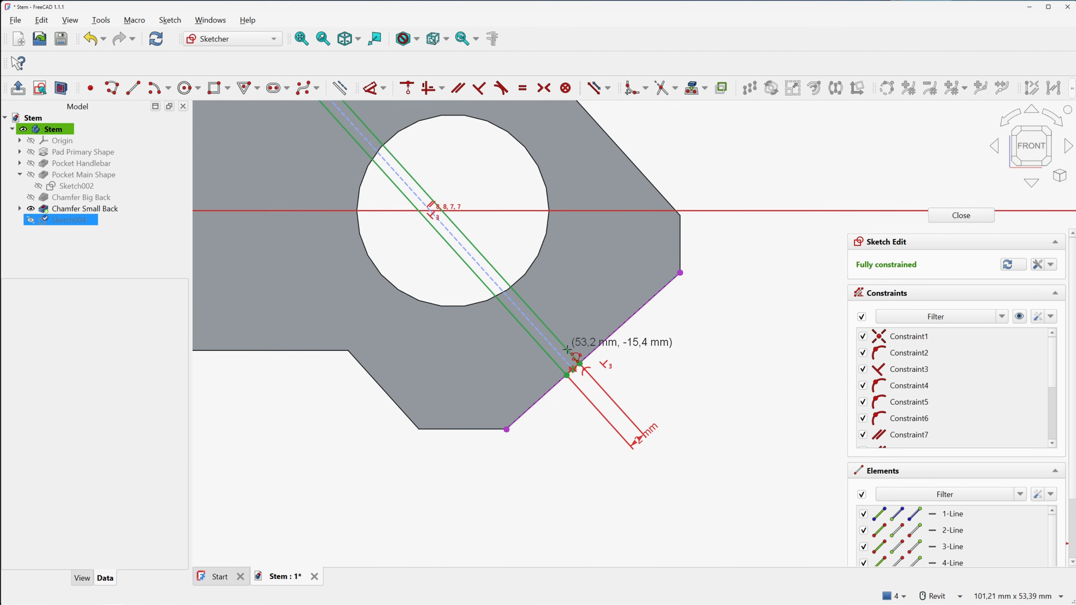
scroll(573, 379, up, 3)
click(558, 363)
scroll(585, 375, up, 3)
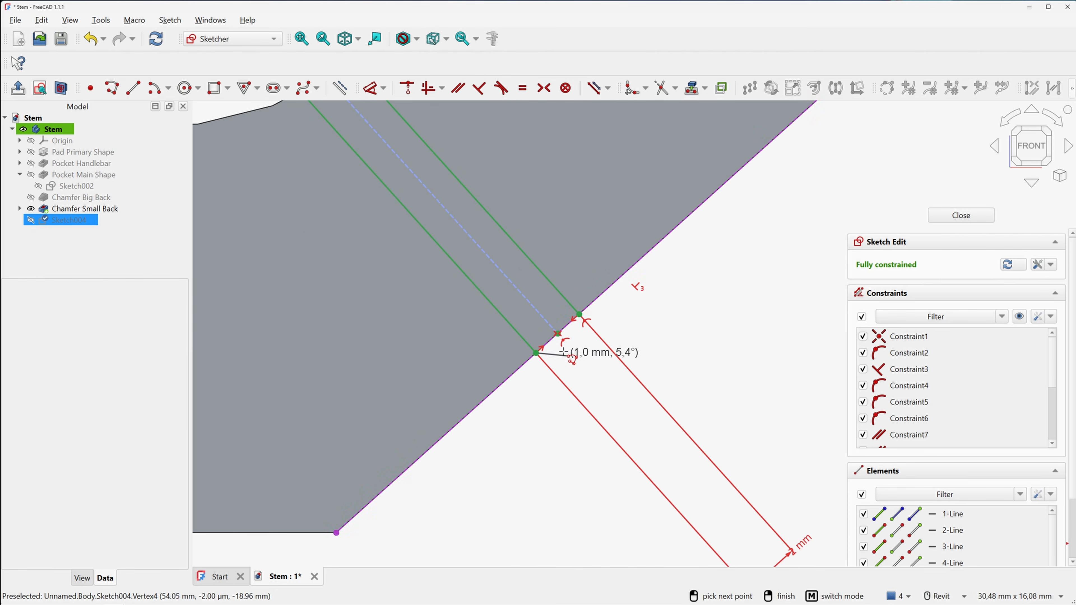
click(557, 335)
click(580, 315)
right_click(698, 284)
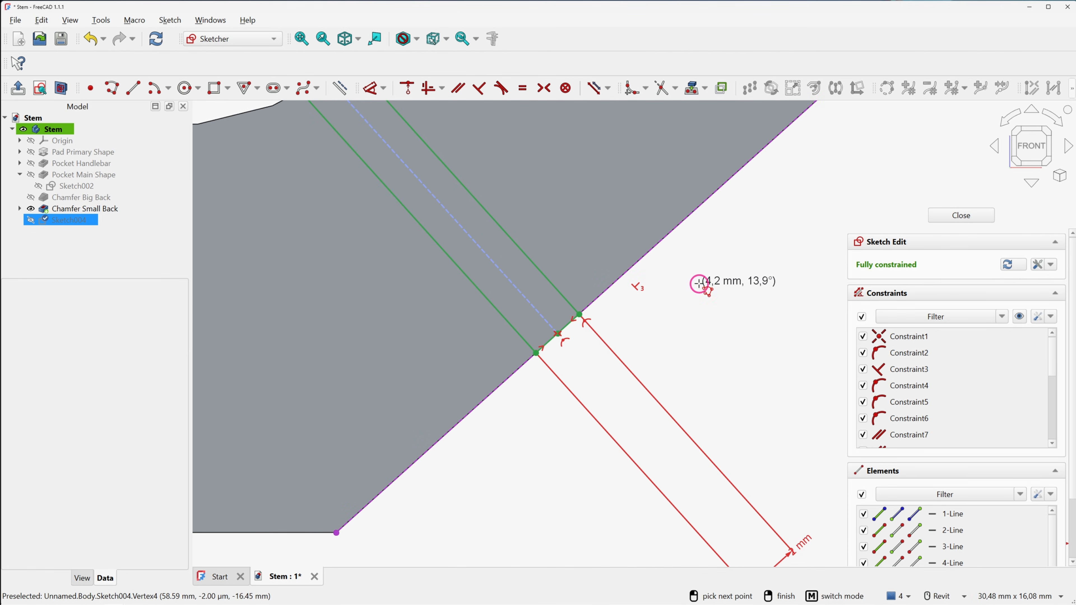
right_click(698, 284)
scroll(576, 275, down, 6)
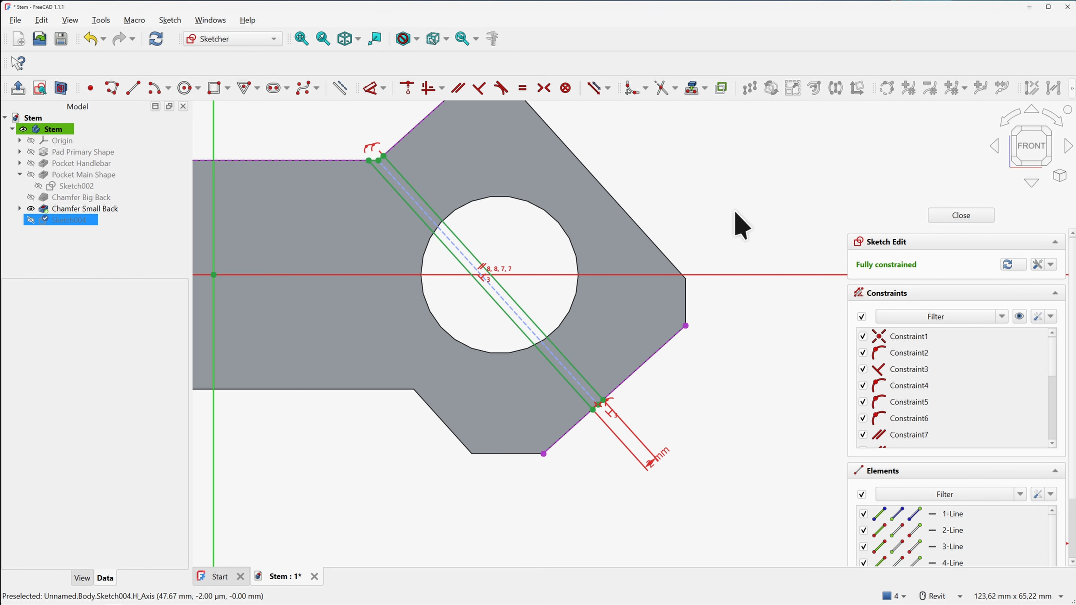
click(960, 215)
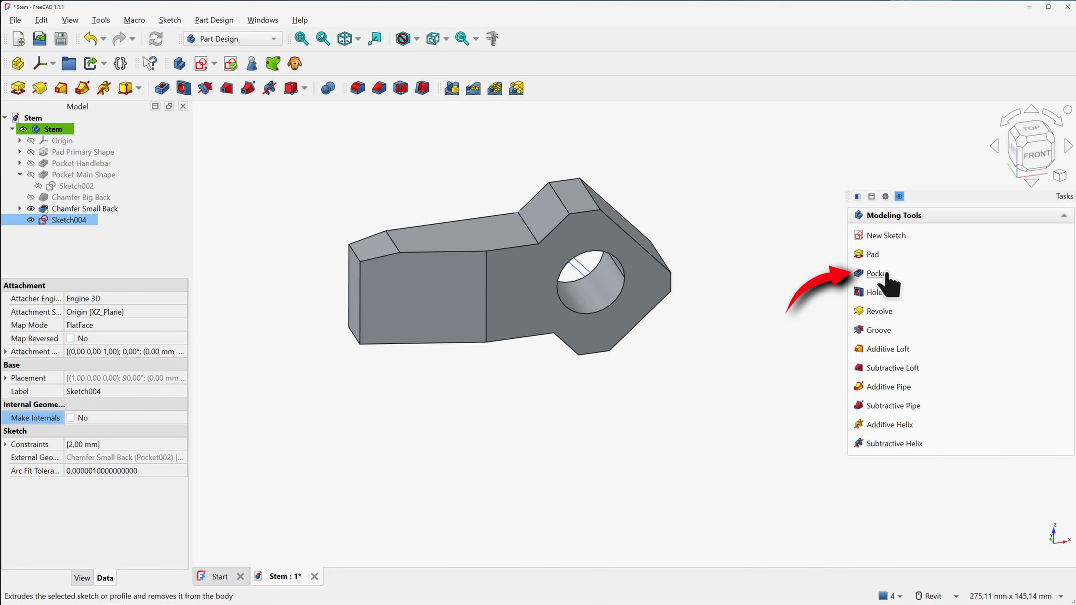
Pocket the slot sketch reversed and Through all, then view the part from the front
click(877, 274)
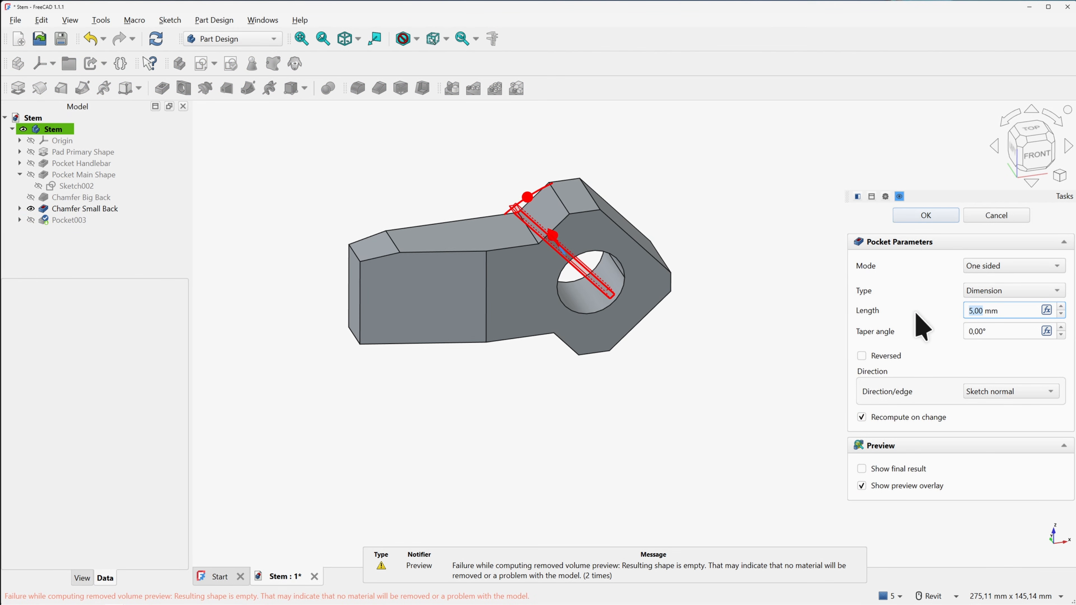
click(862, 357)
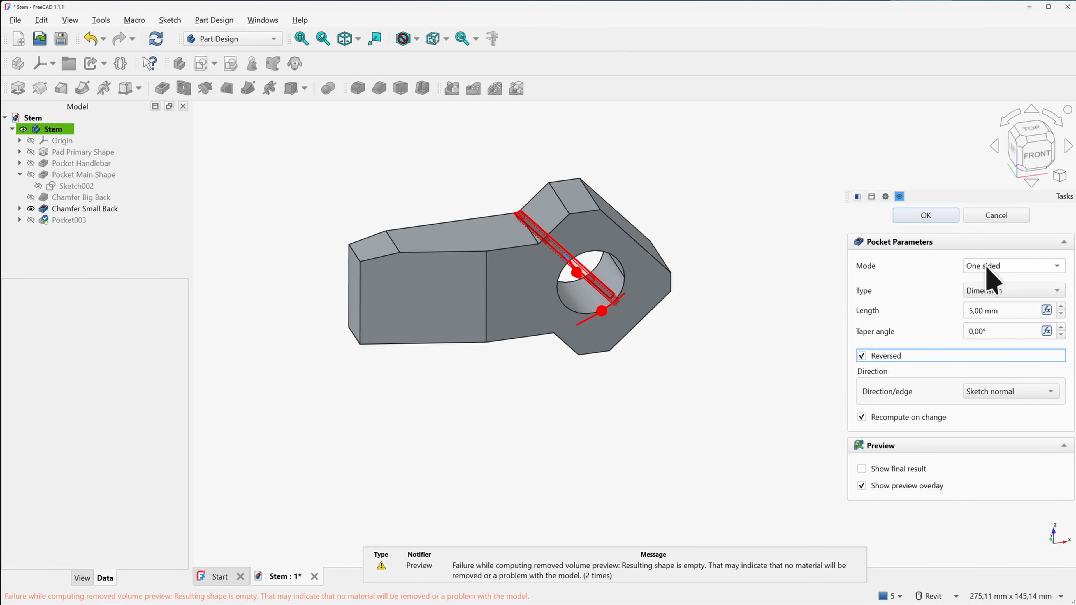
click(994, 291)
click(1004, 306)
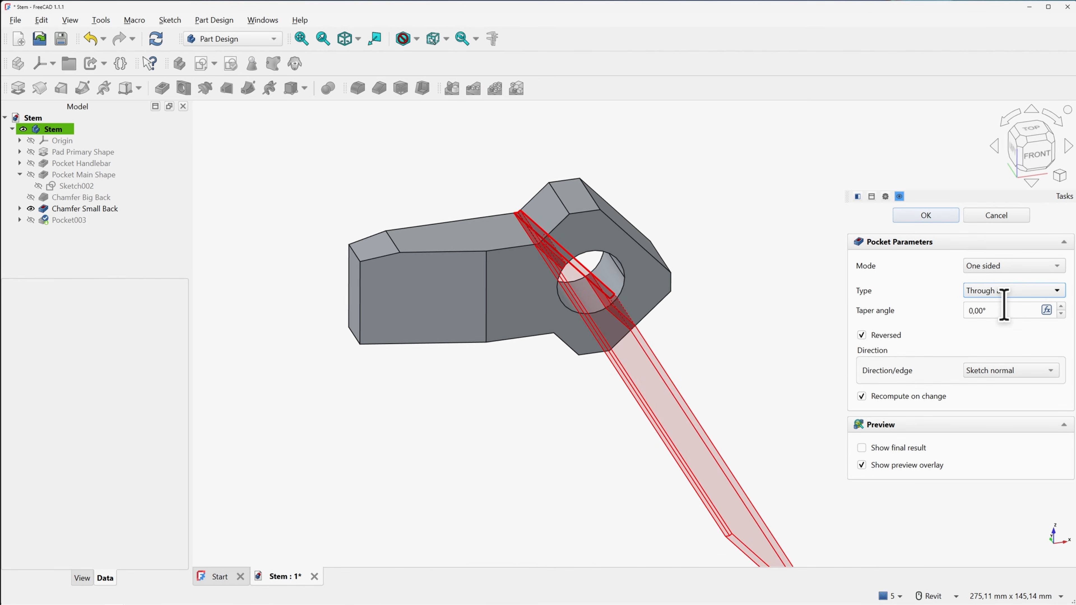
click(943, 216)
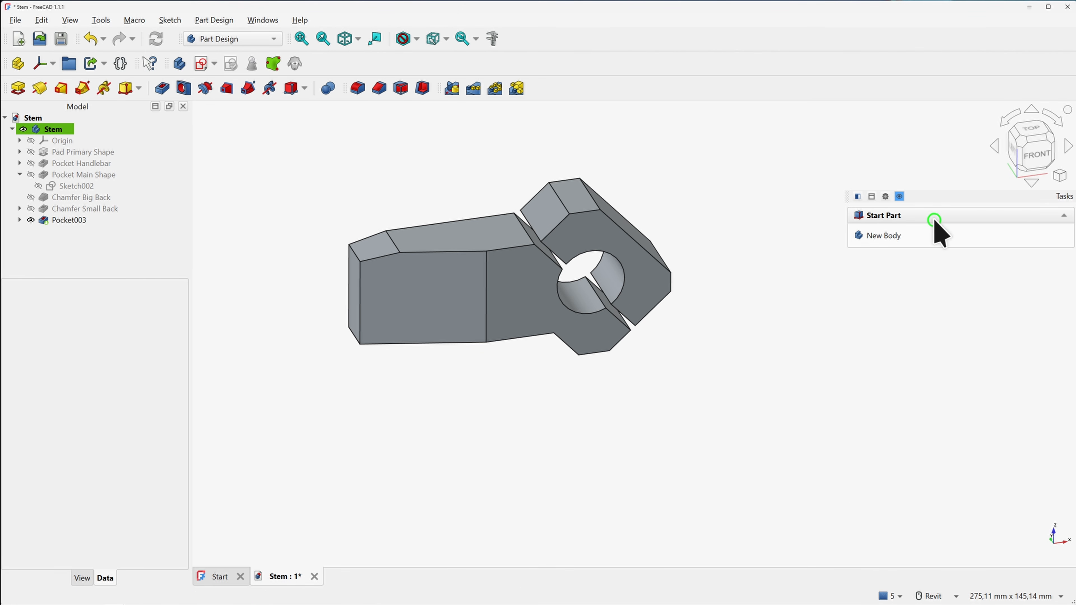
click(1028, 169)
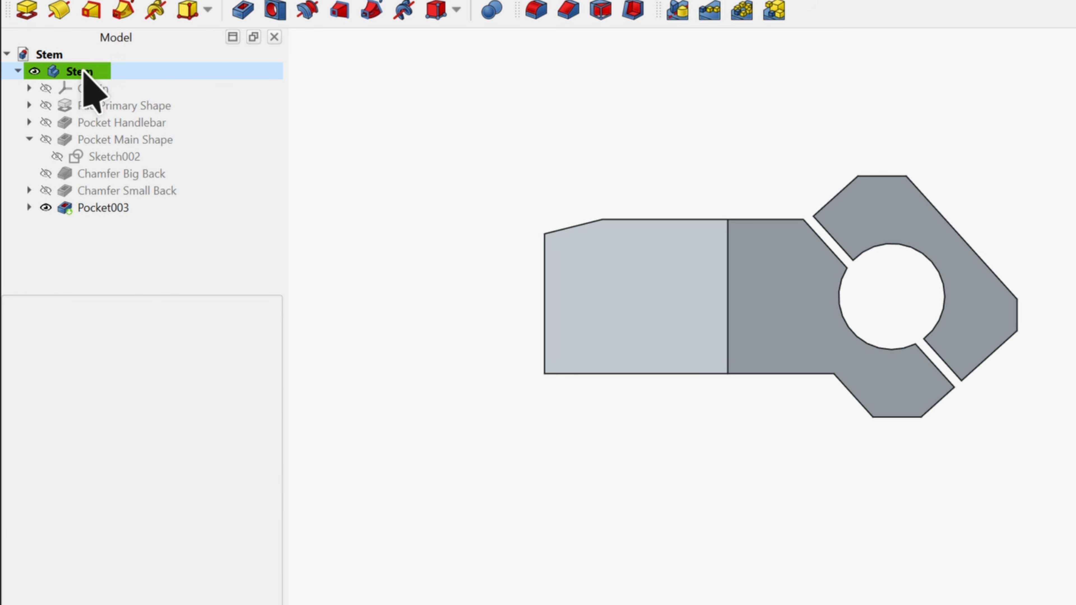
Widen the property name column, clear the selection and switch to isometric view
click(83, 71)
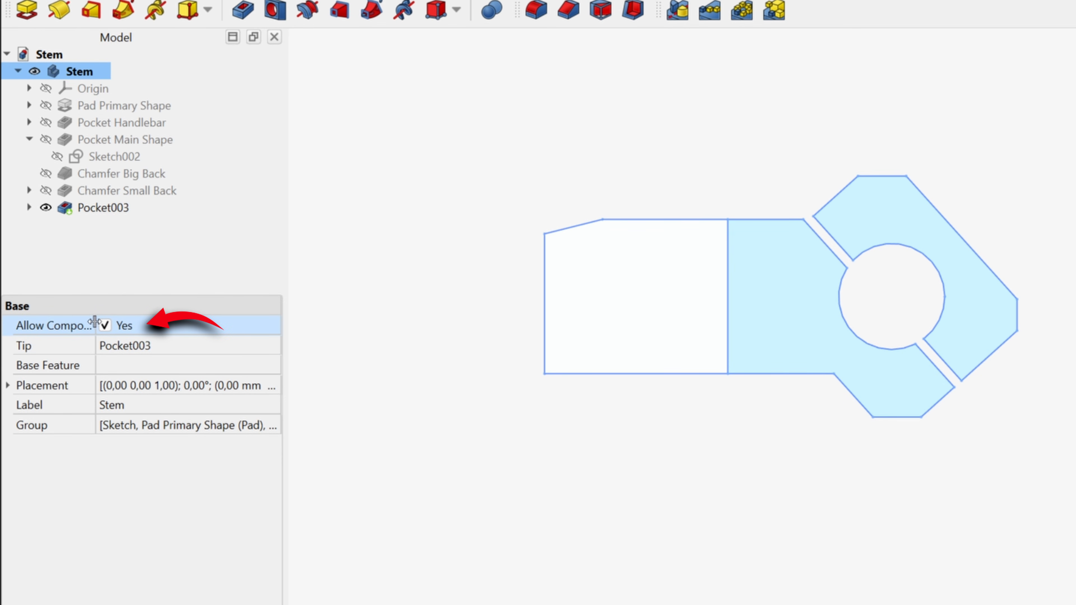
mouse_move(96, 326)
mouse_down()
mouse_move(124, 326)
mouse_move(126, 336)
mouse_move(113, 321)
mouse_up()
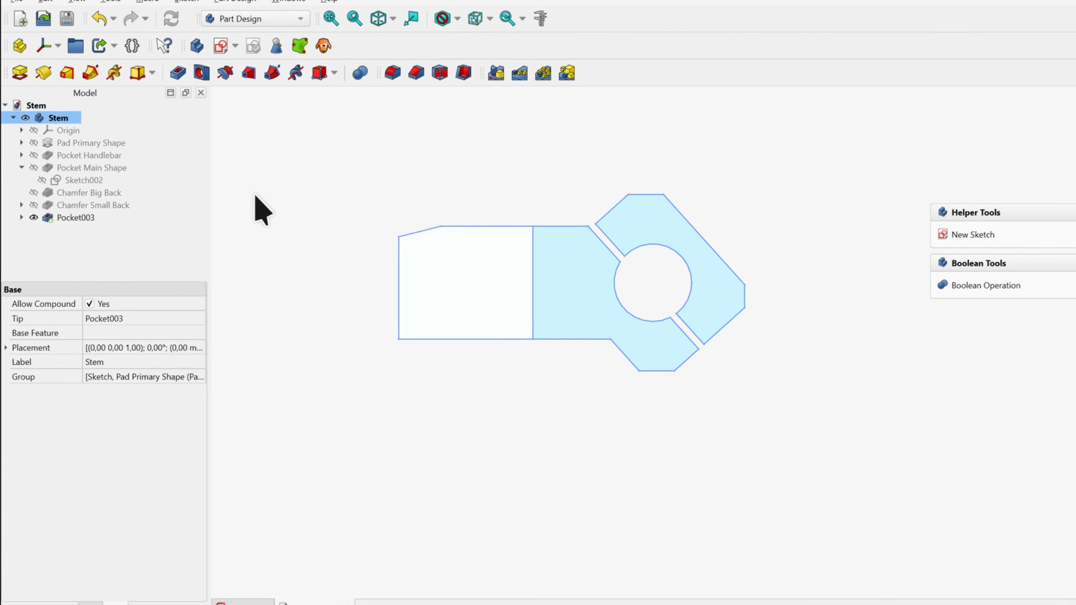
click(558, 152)
click(375, 183)
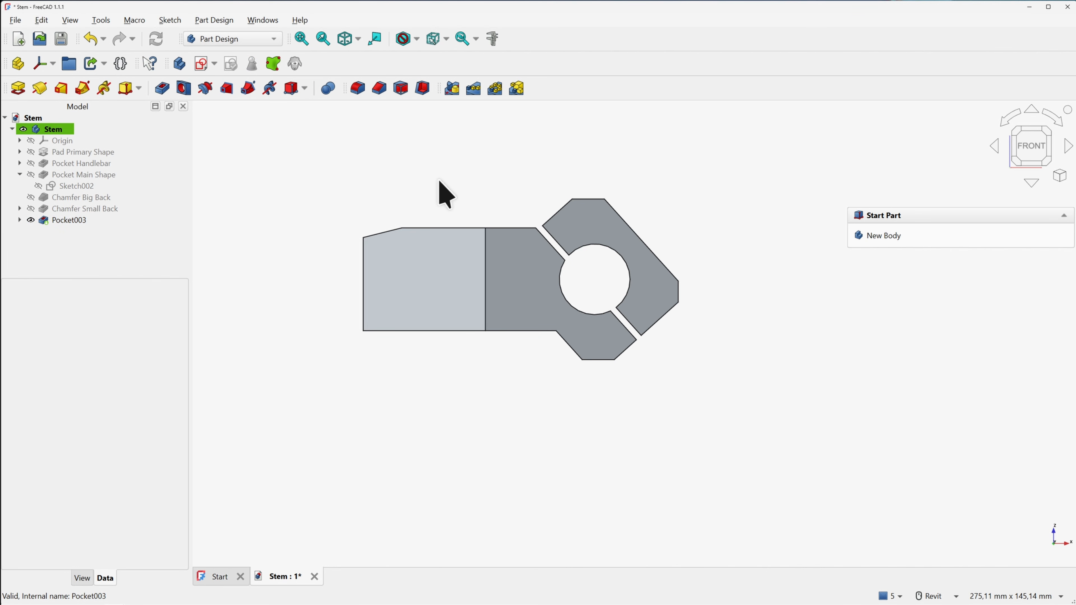
key(0)
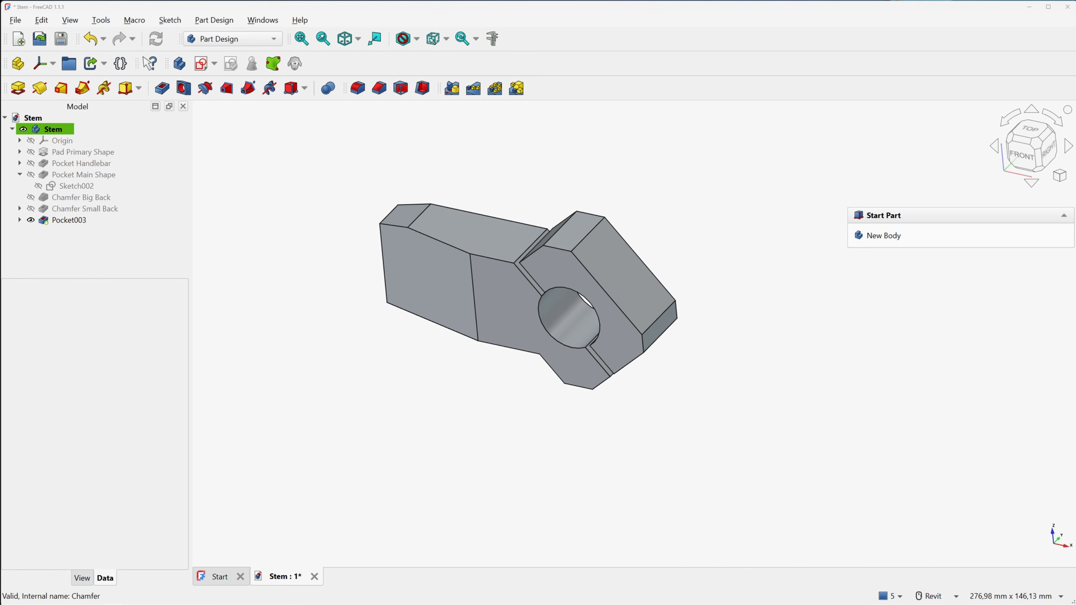
Tilt the model and select the hexagonal face around the clamp hole
click(640, 186)
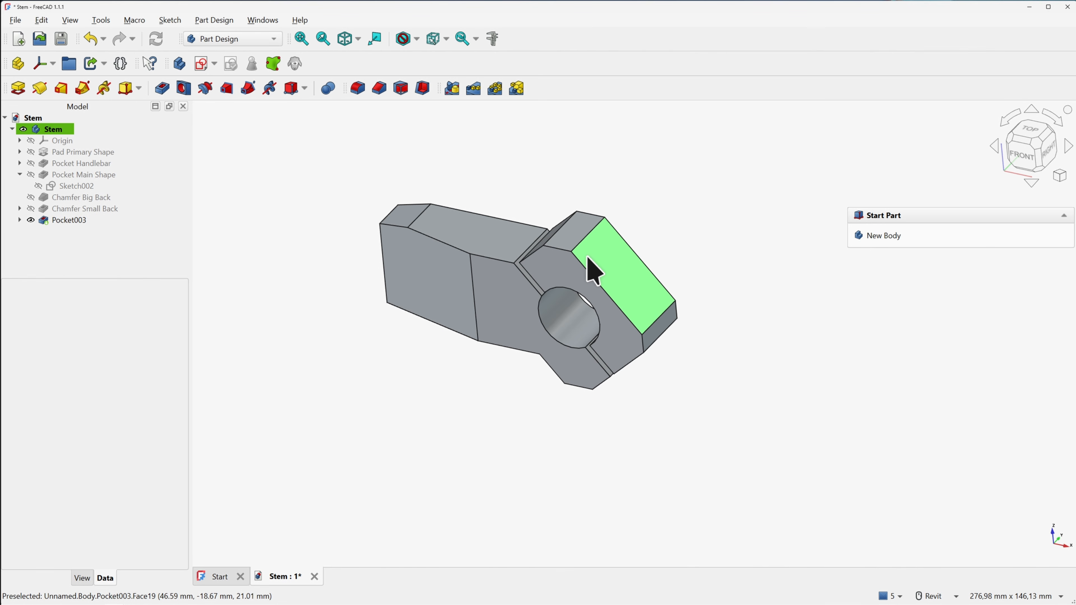
shift+middle_drag(603, 256, 602, 262)
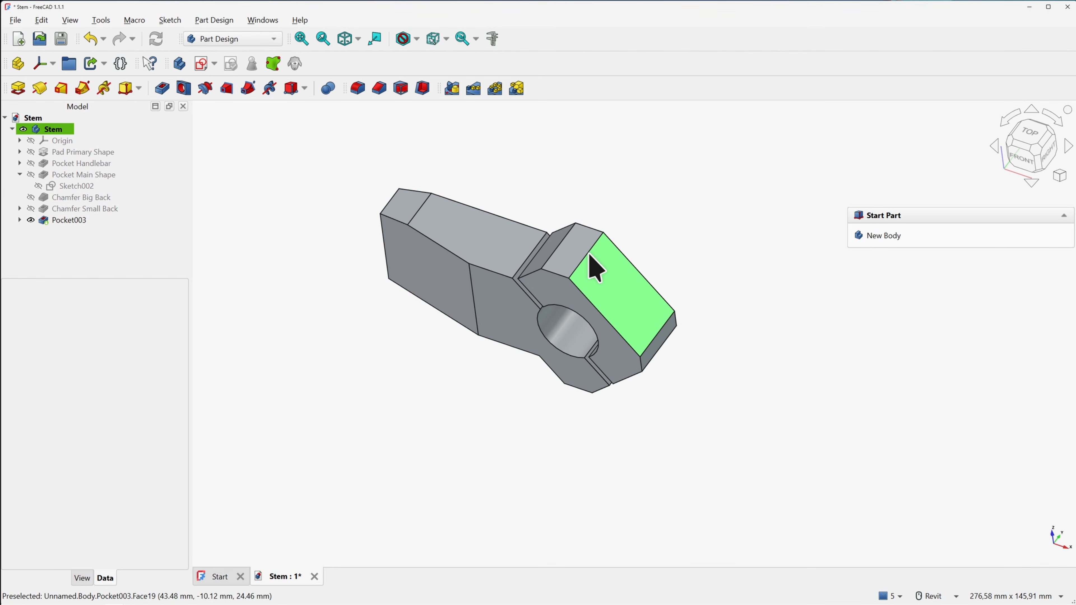
click(592, 265)
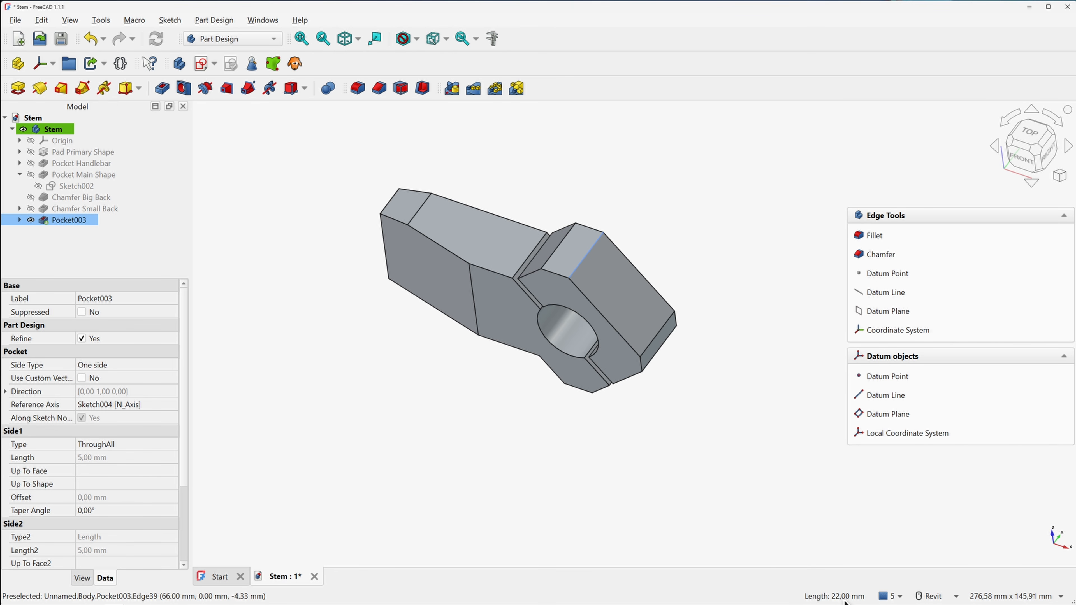
click(653, 207)
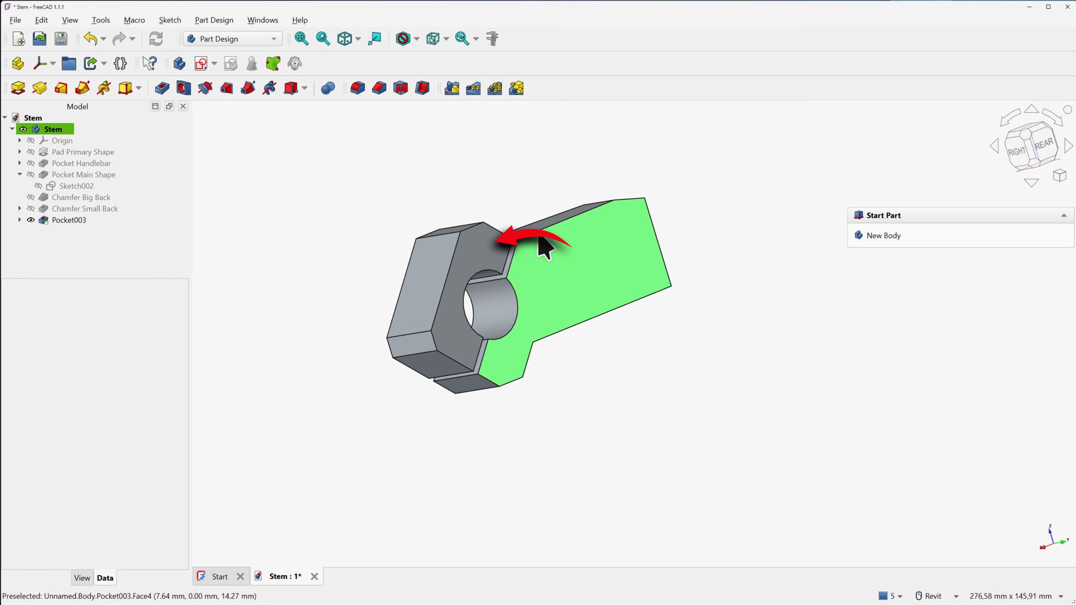
click(474, 242)
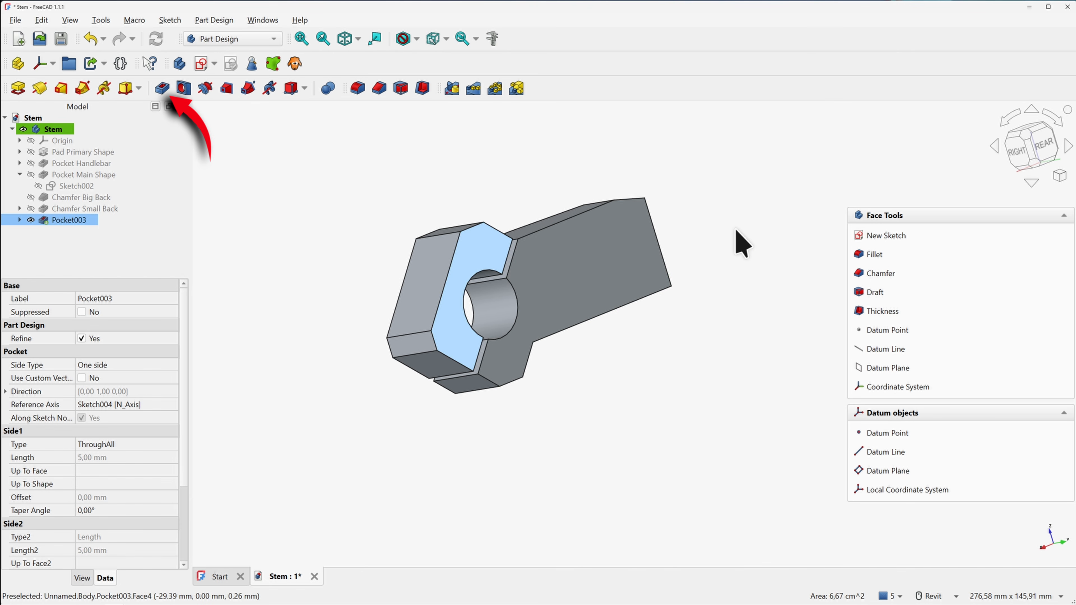
Pocket the selected hexagonal face 6 mm deep, creating Pocket004
click(158, 86)
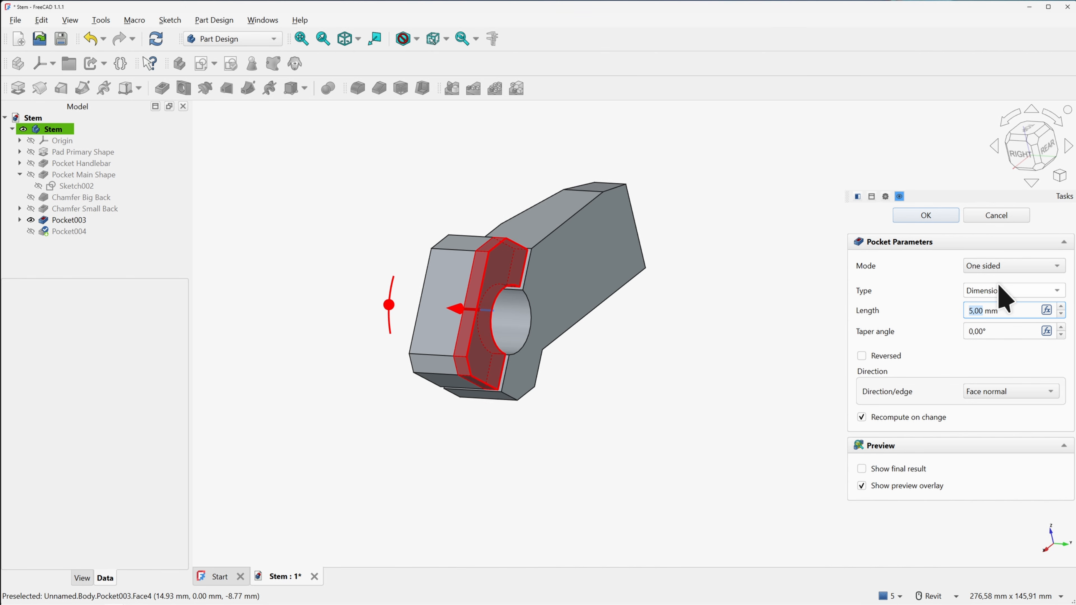
text(6)
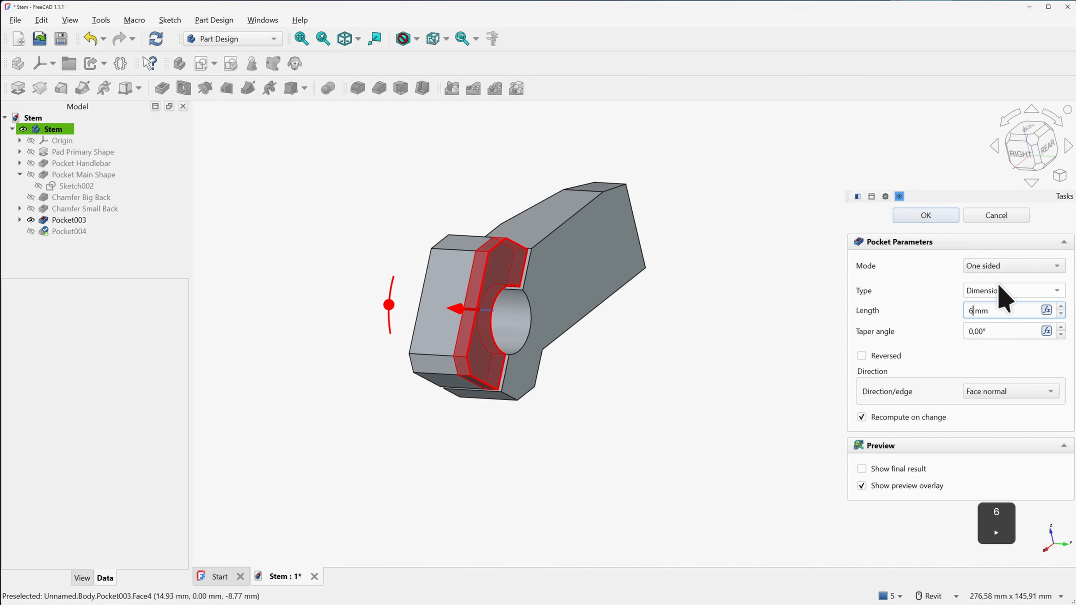
click(939, 297)
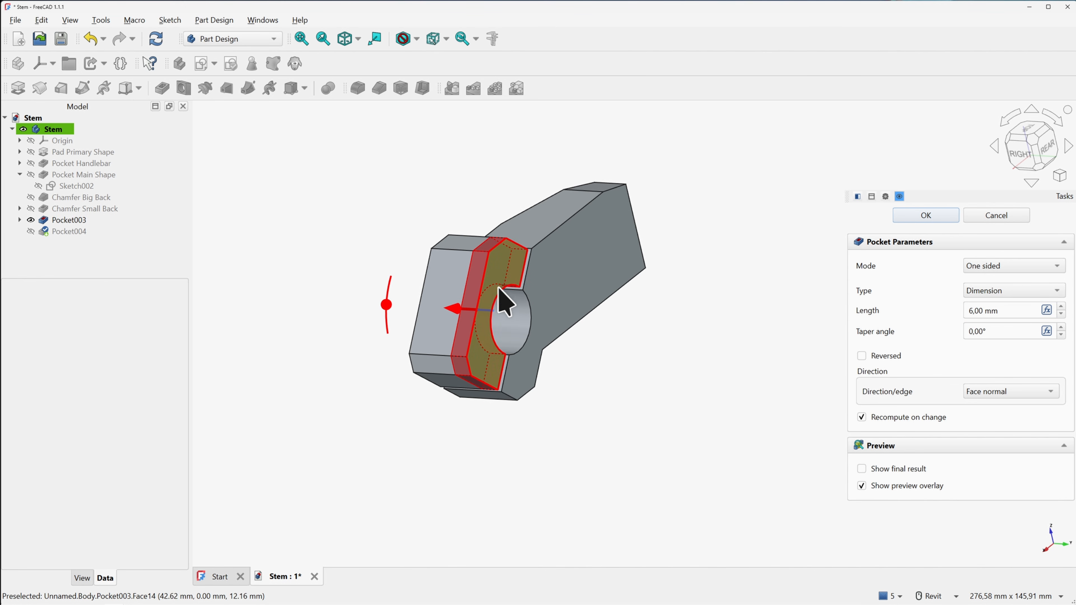
shift+middle_drag(502, 295, 560, 316)
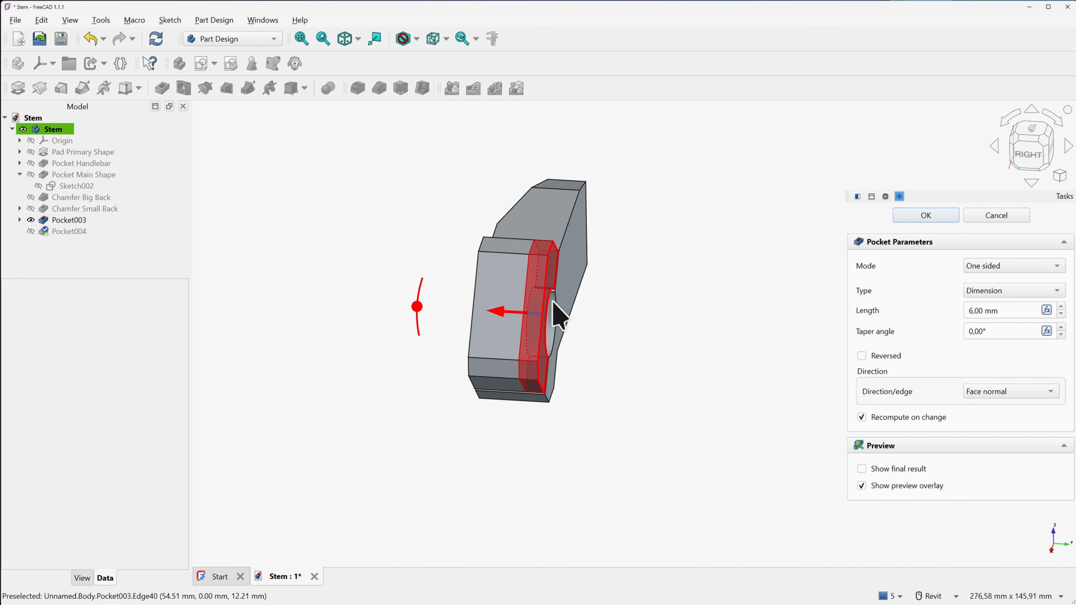
click(923, 217)
shift+middle_drag(571, 279, 512, 279)
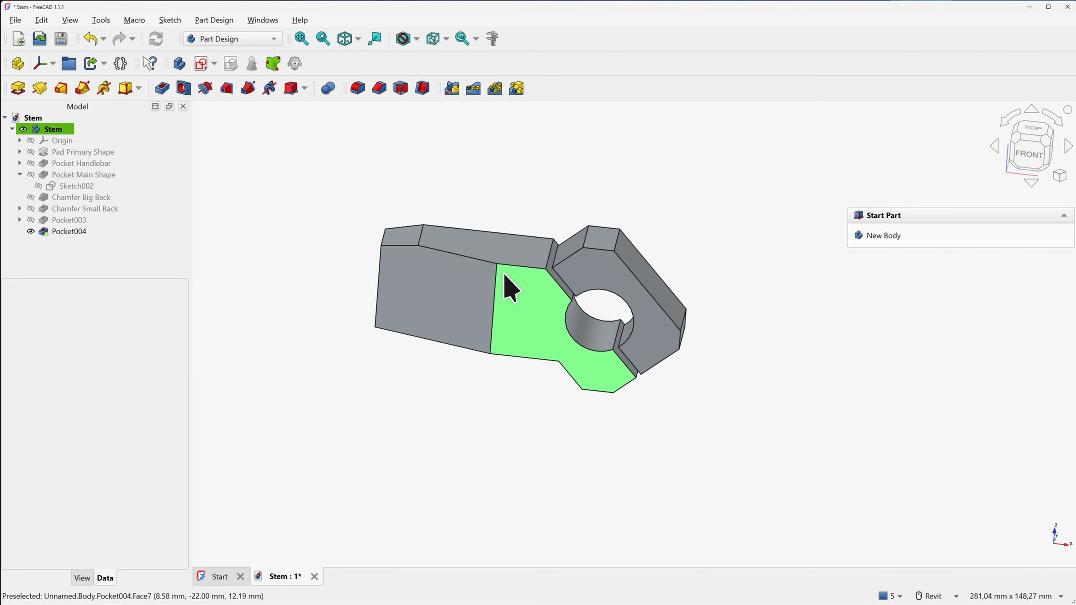
Create a new sketch on the stem's top face and centre the part in view
click(498, 248)
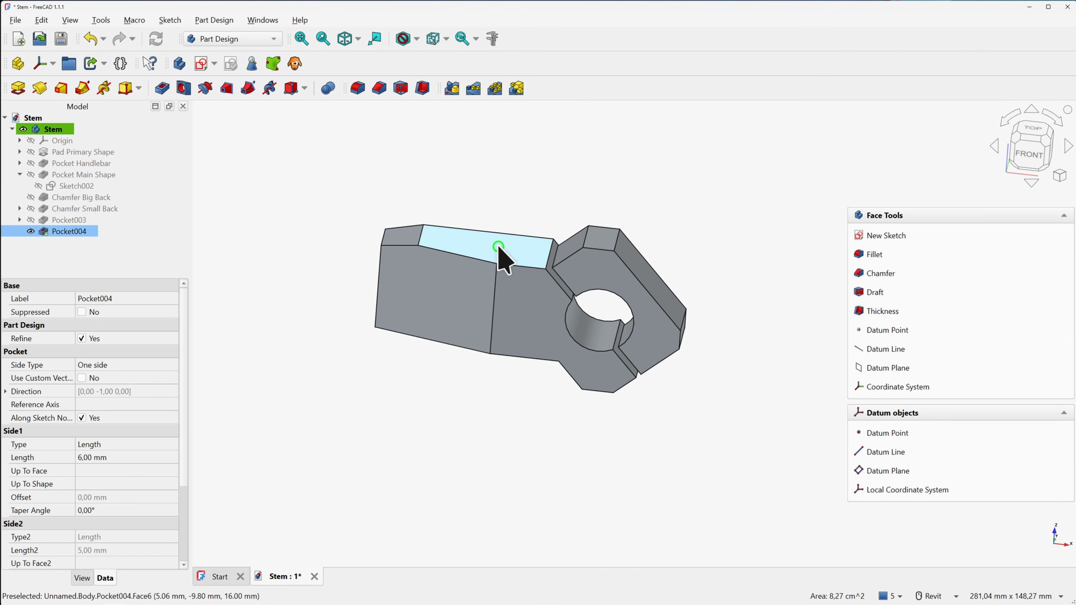
click(202, 63)
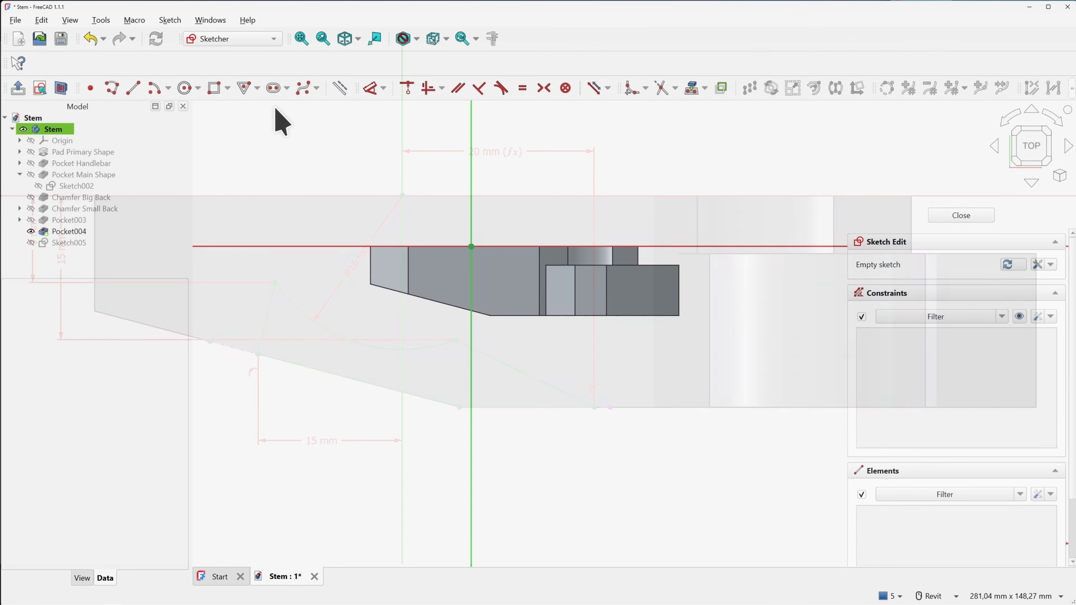
scroll(503, 224, up, 2)
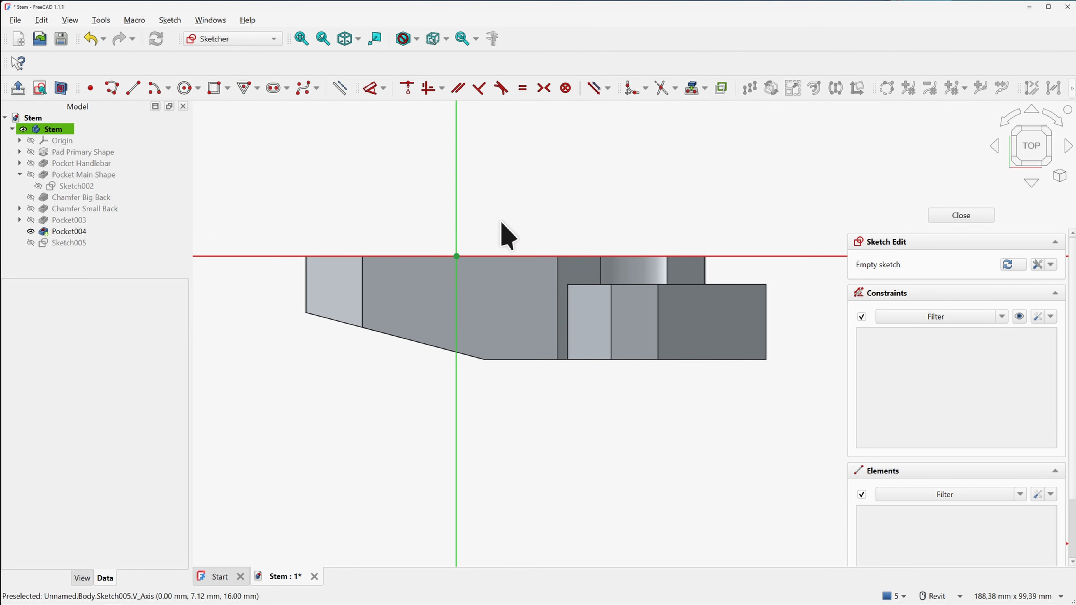
middle_drag(501, 223, 494, 175)
scroll(469, 221, up, 1)
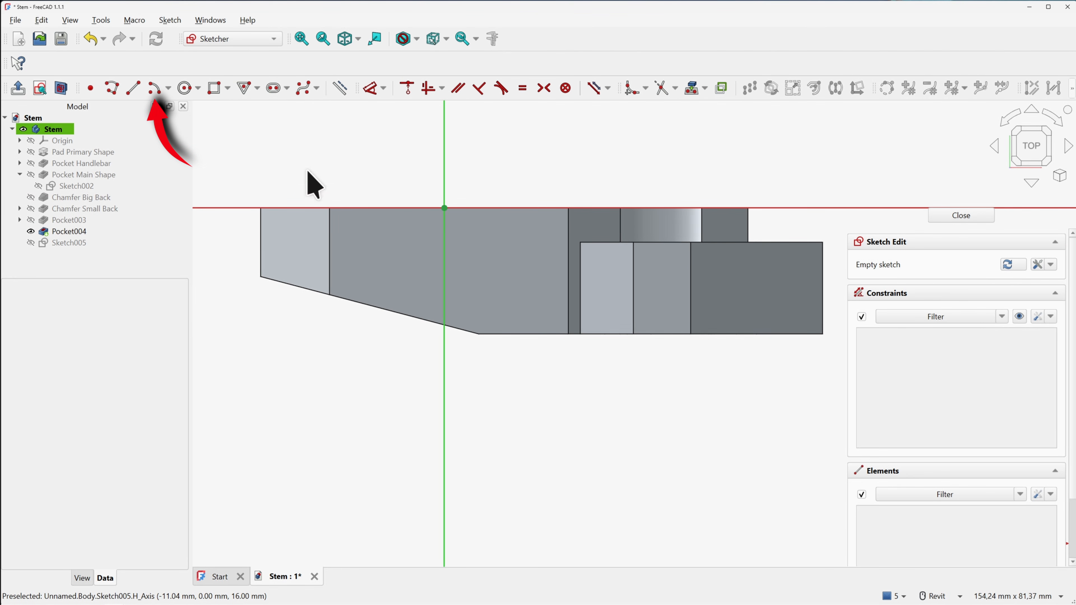
Draw an arc centred on the sketch origin, from lower left to lower right
click(154, 88)
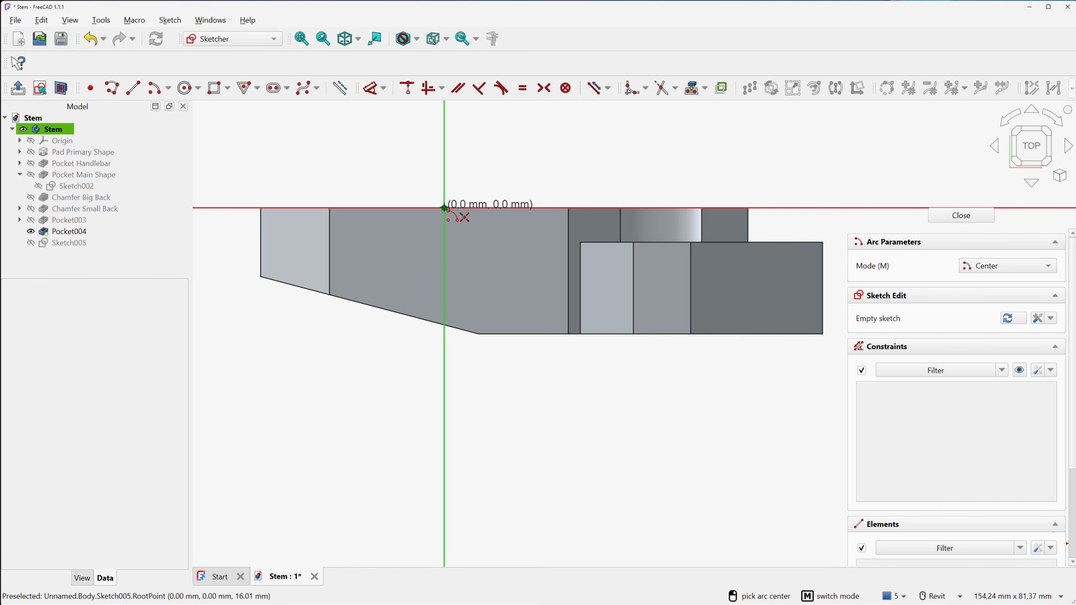
click(445, 208)
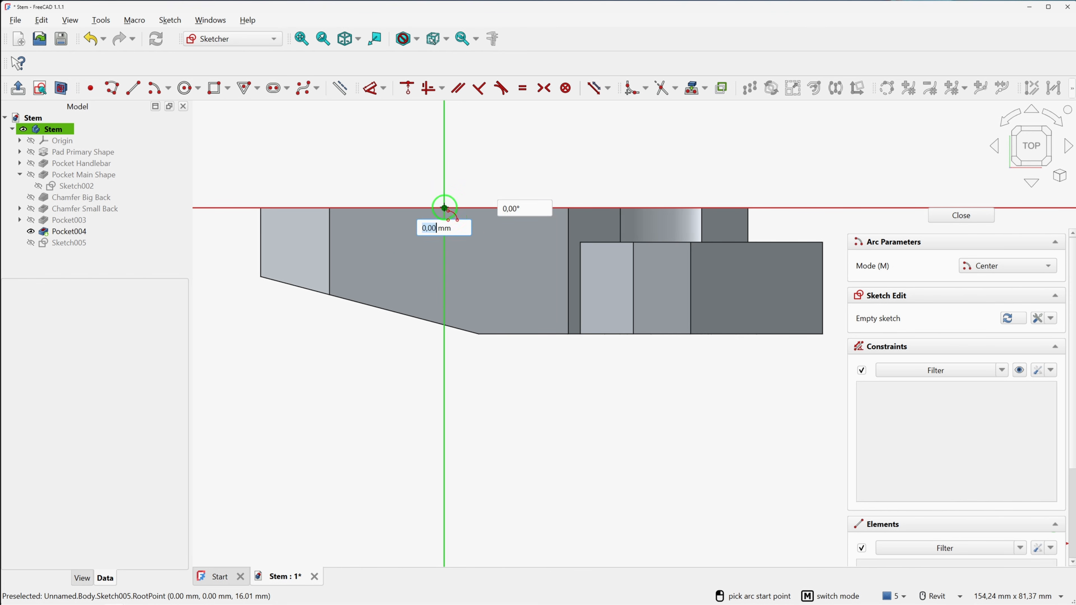
click(389, 270)
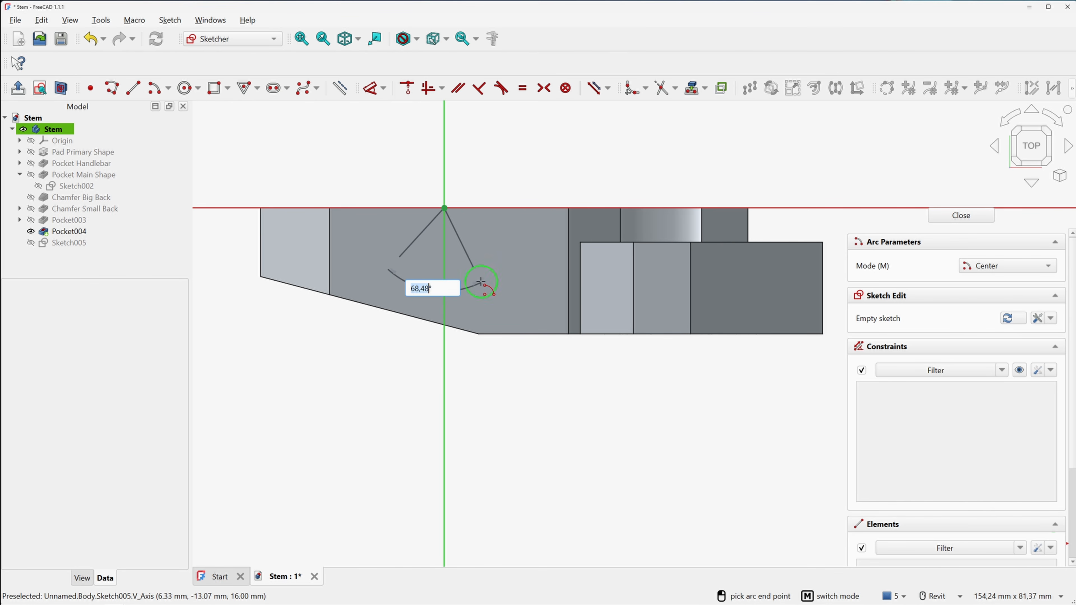
click(481, 283)
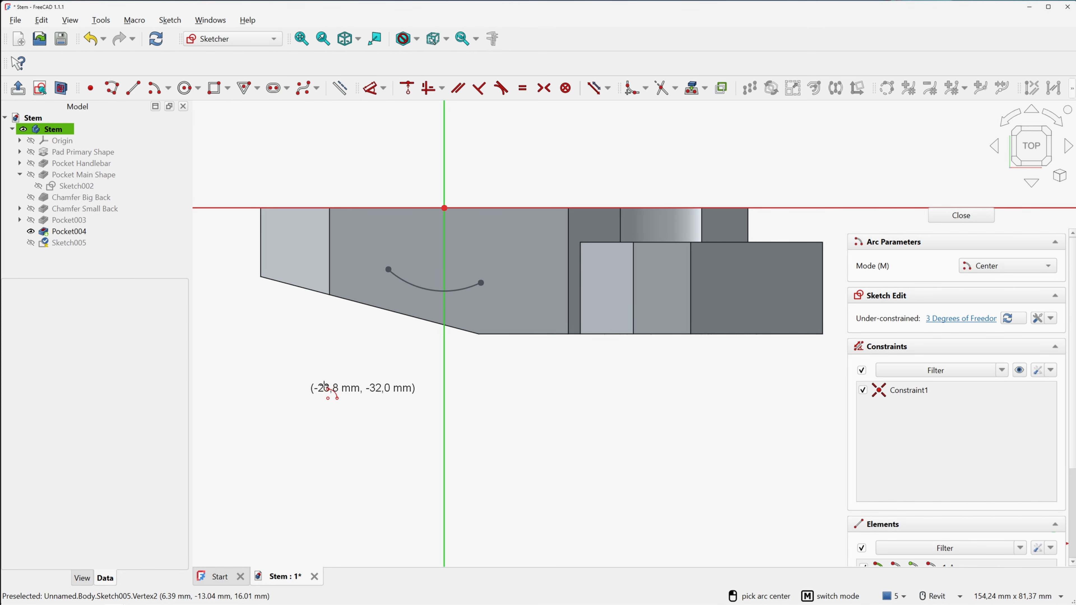
key(Escape)
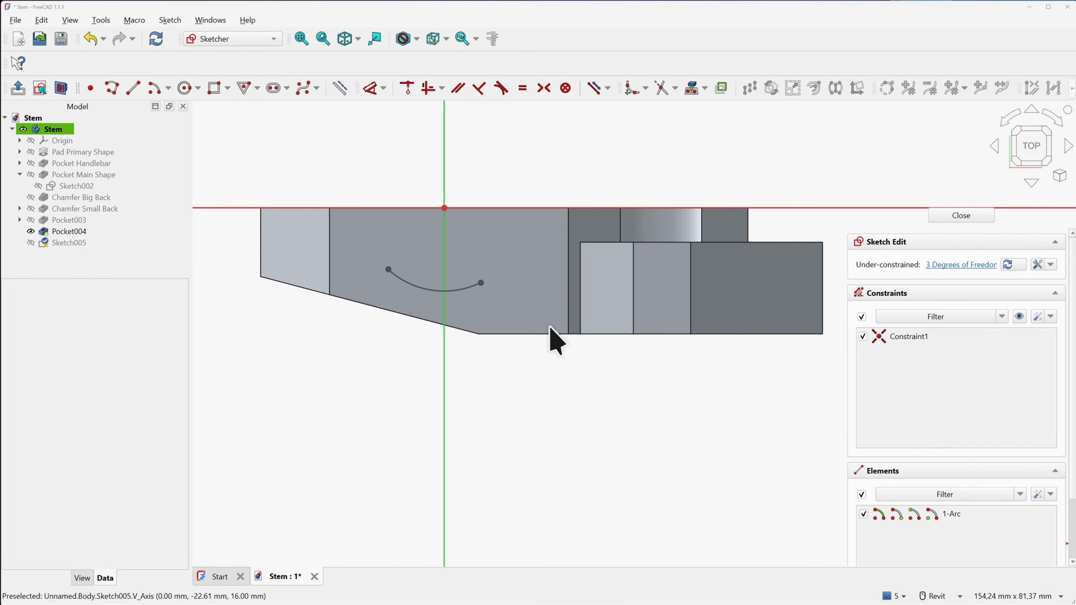
Import the bottom and slanted edges as external construction geometry
click(691, 88)
click(525, 335)
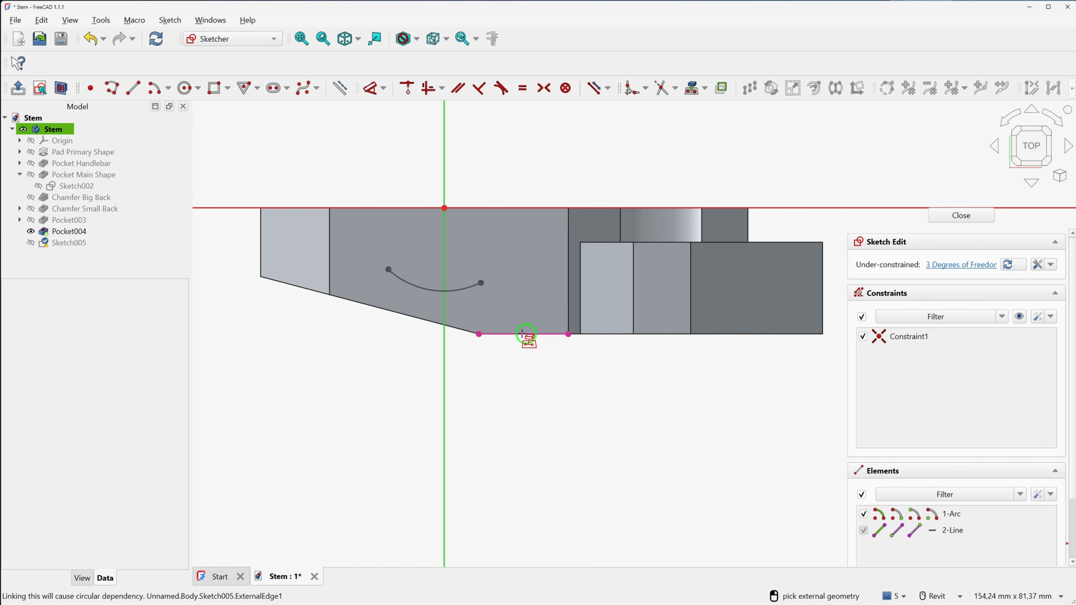
click(429, 322)
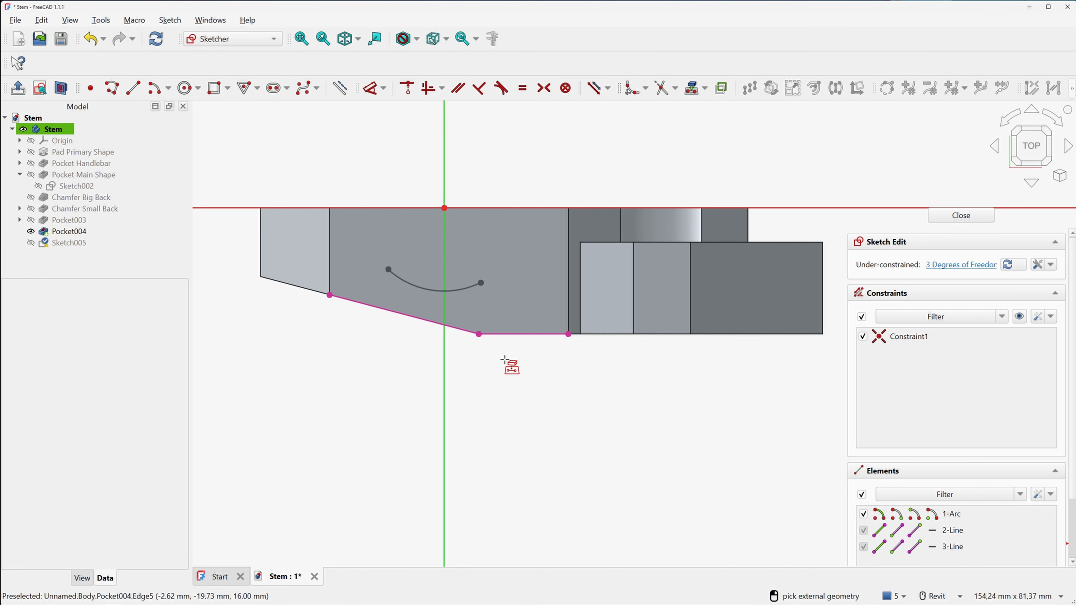
right_click(501, 354)
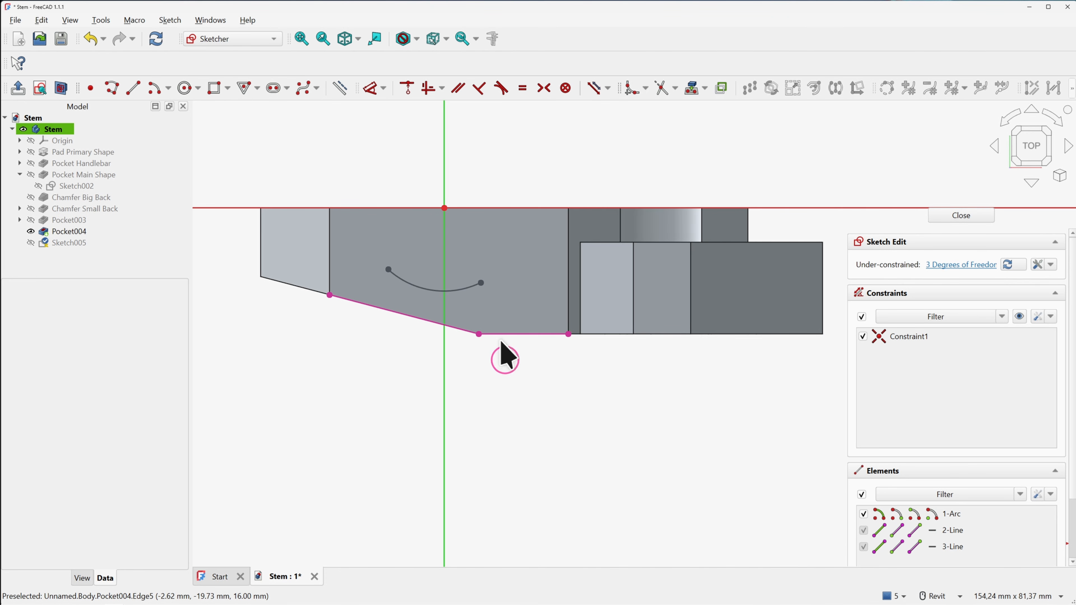
click(498, 334)
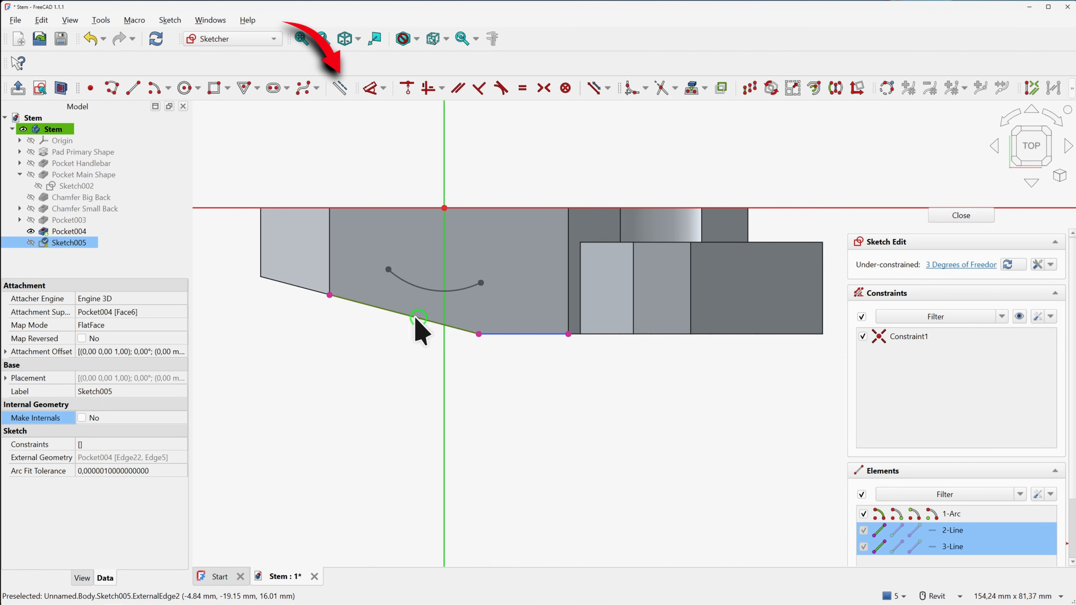
click(338, 88)
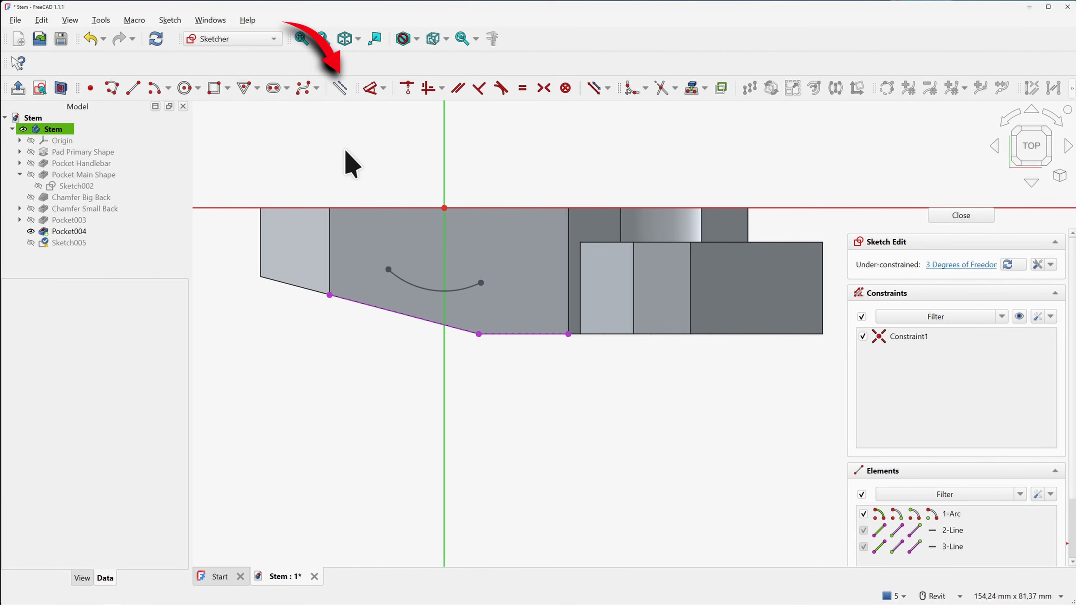
Draw a polyline from the arc end along the lower edges back to the arc's left end
click(113, 89)
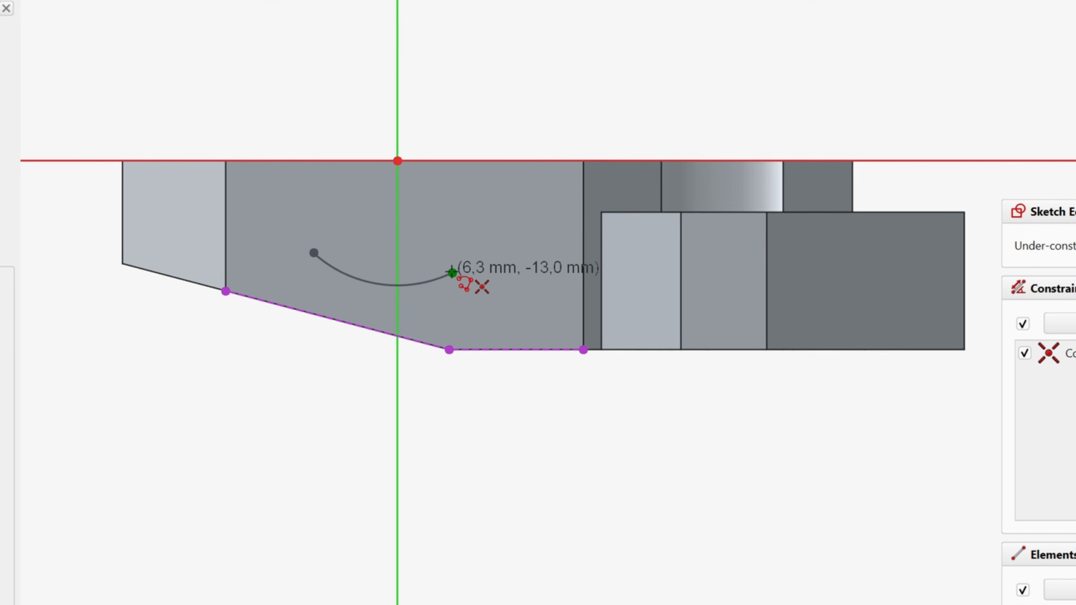
click(452, 272)
click(494, 253)
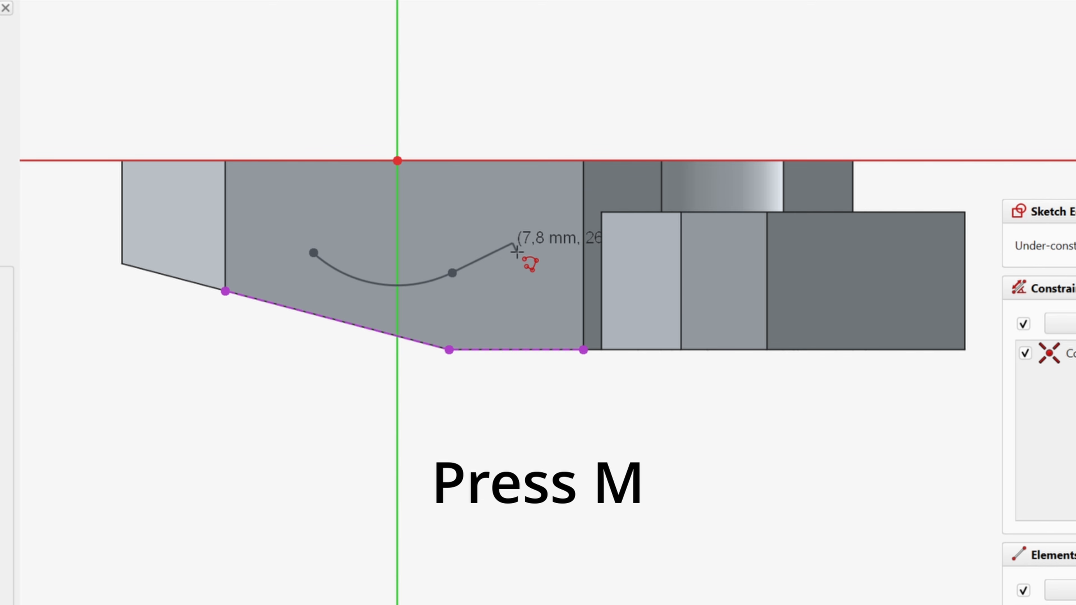
key(m)
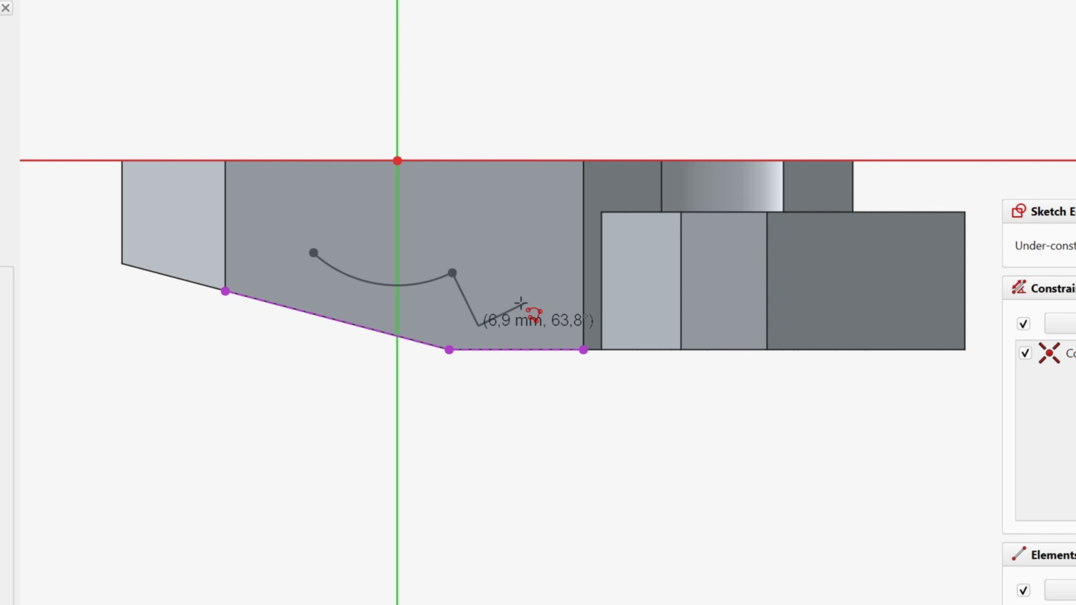
key(m)
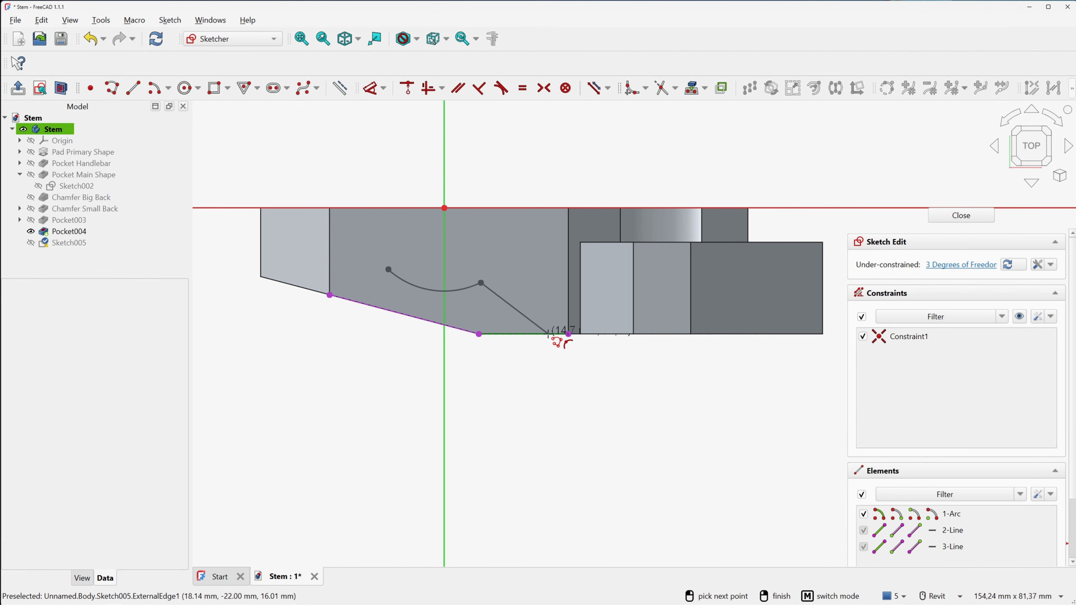
click(549, 334)
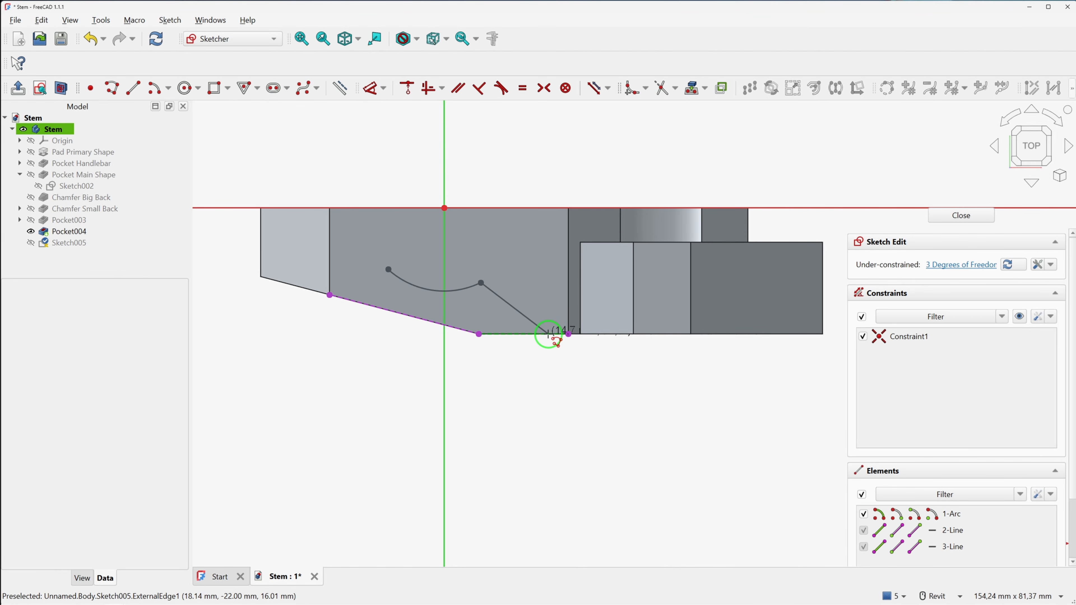
click(478, 335)
click(330, 294)
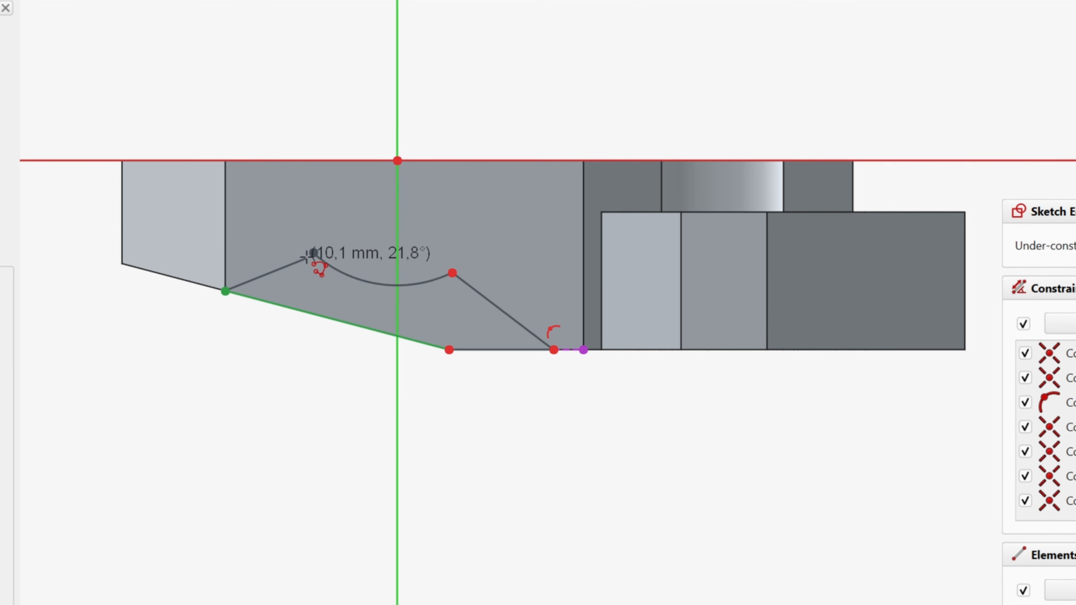
click(313, 253)
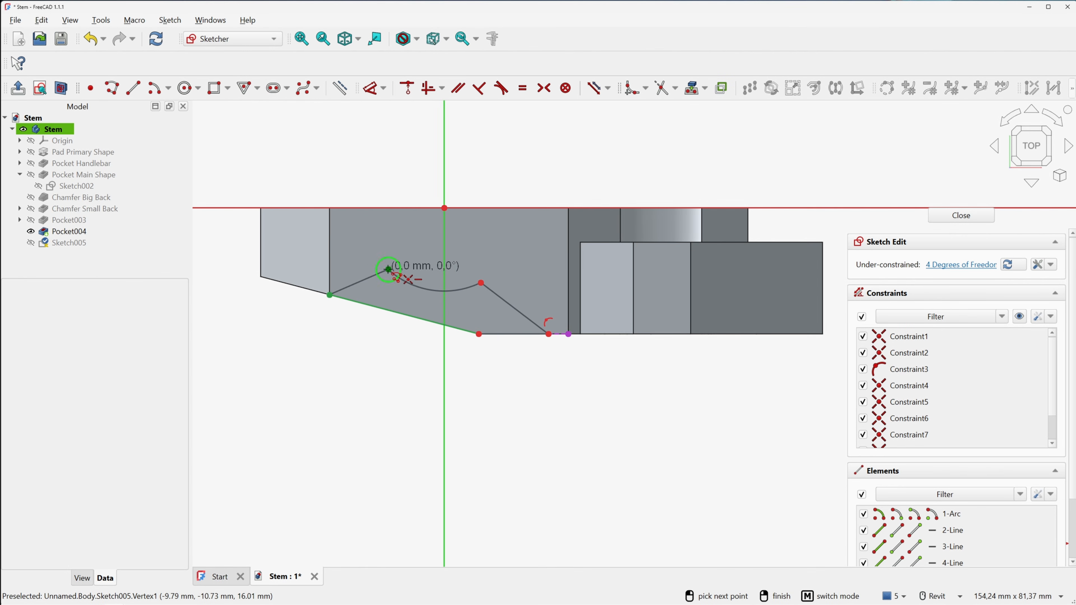
right_click(398, 235)
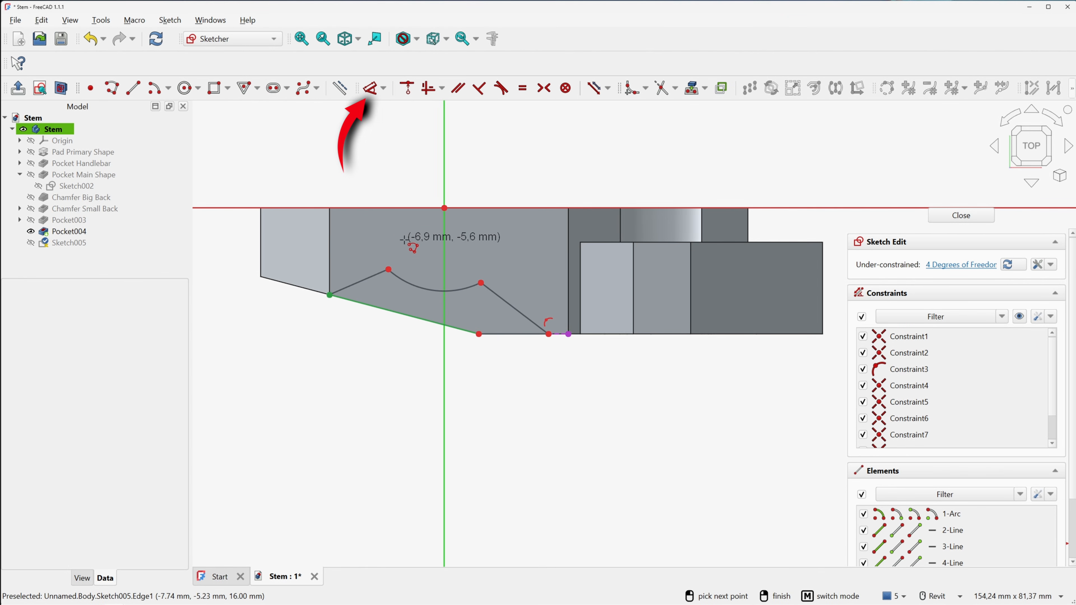
Dimension the arc as R16 mm and the bottom right vertex 20 mm from the vertical axis
click(370, 90)
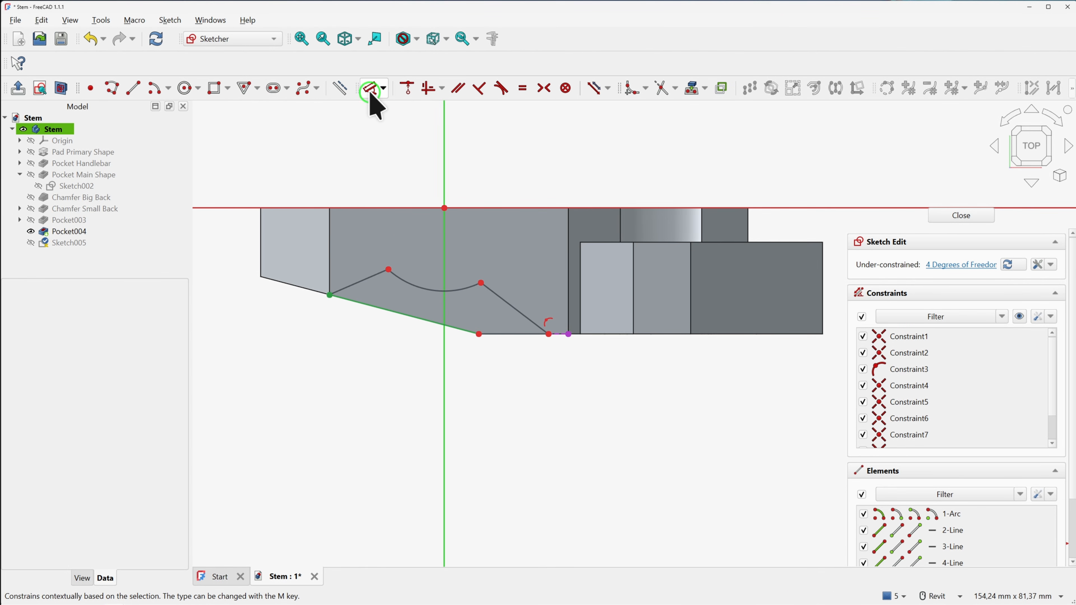
click(426, 290)
click(421, 244)
text(16)
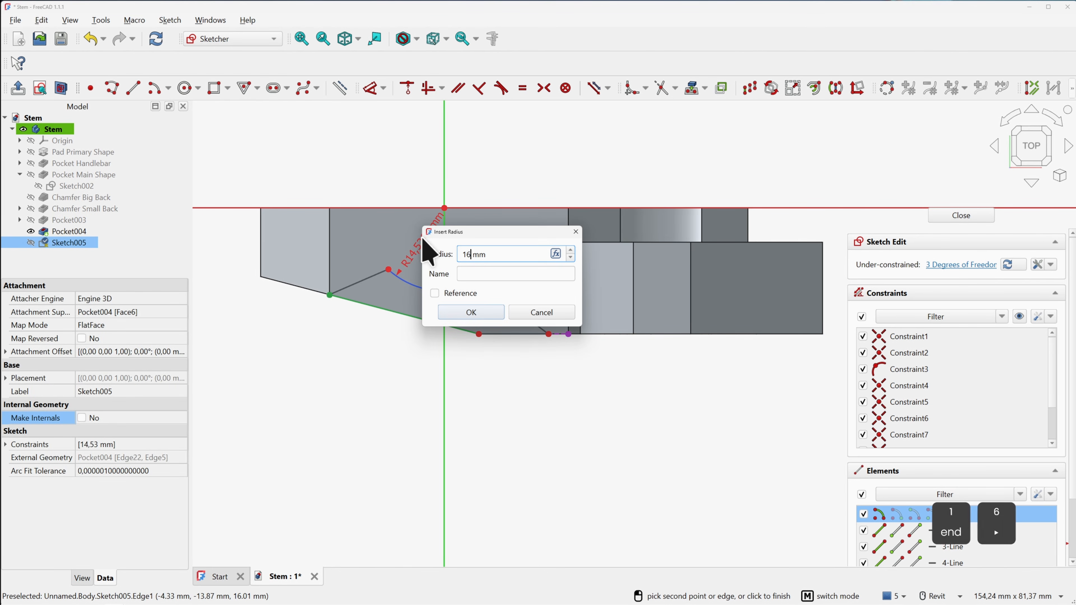
key(Return)
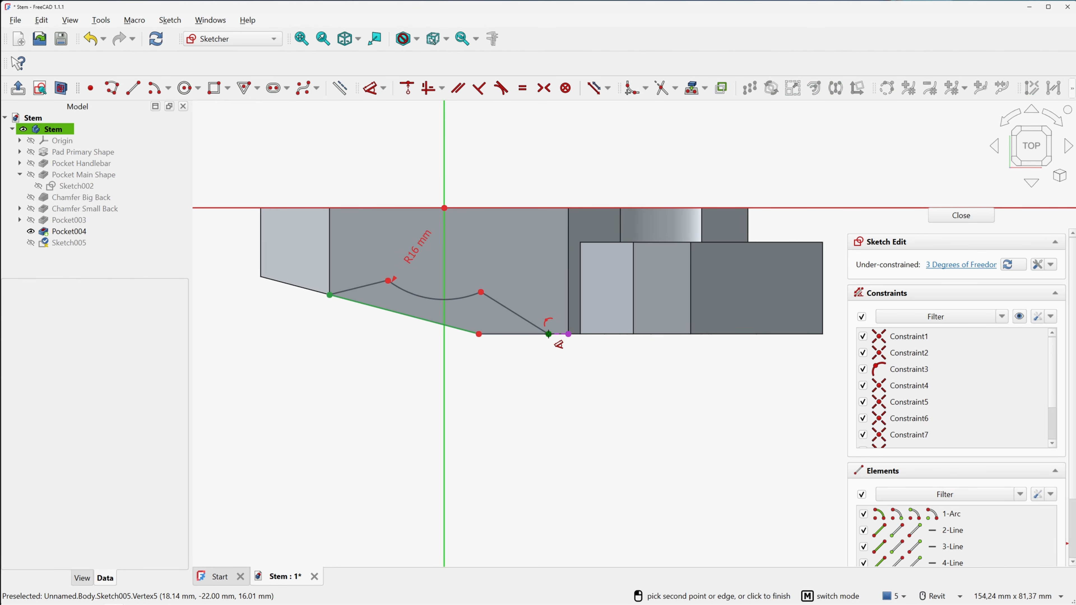
click(549, 334)
click(507, 172)
text(20)
key(Return)
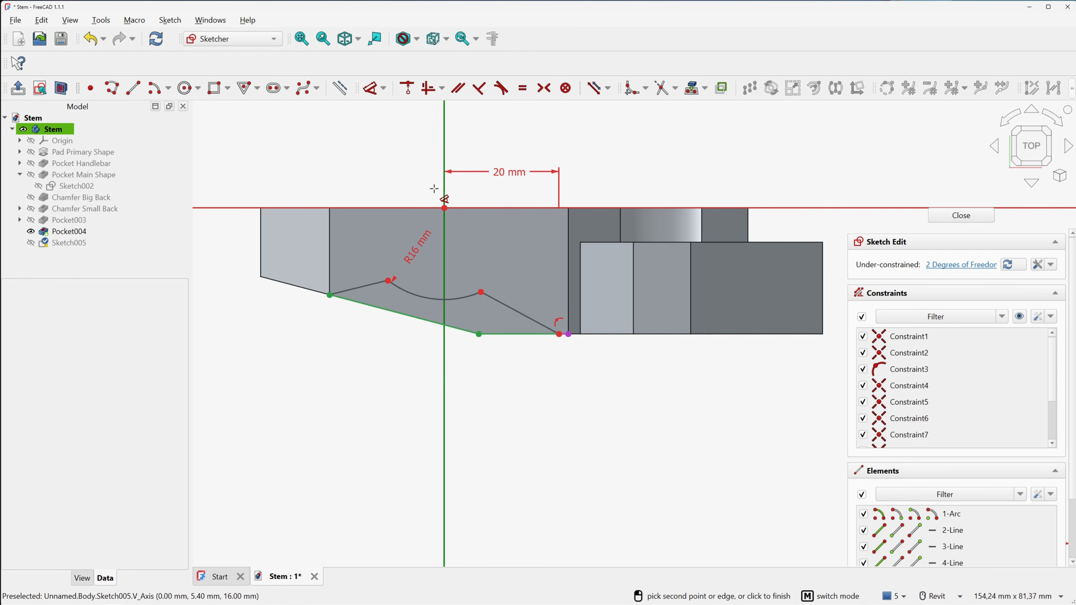
Try a 15 mm distance on the left vertex, which conflicts, then select the sloped lower edge
click(330, 294)
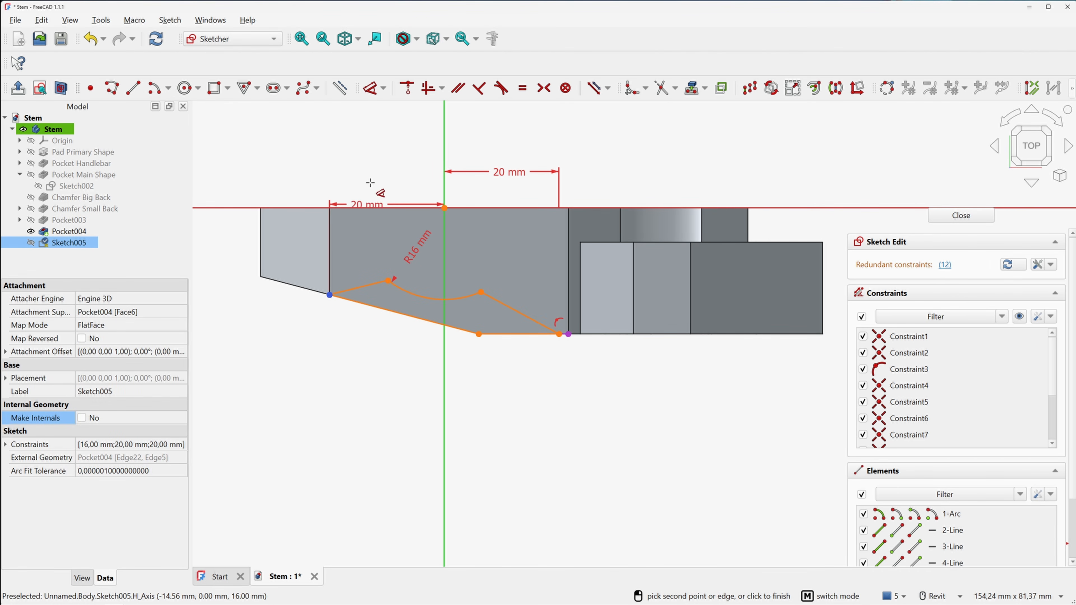
click(383, 165)
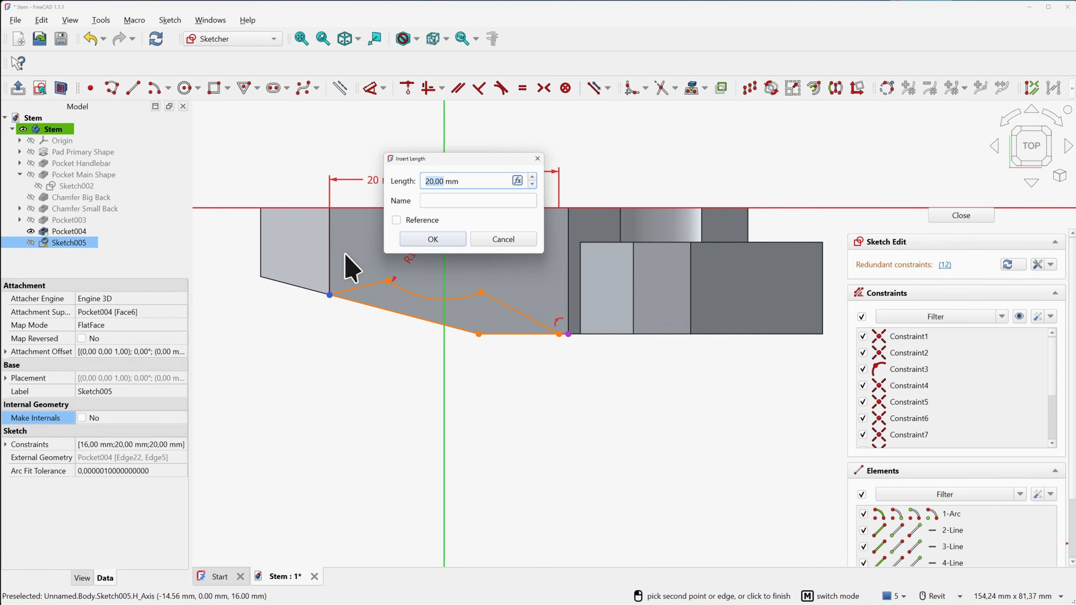
text(15)
key(Return)
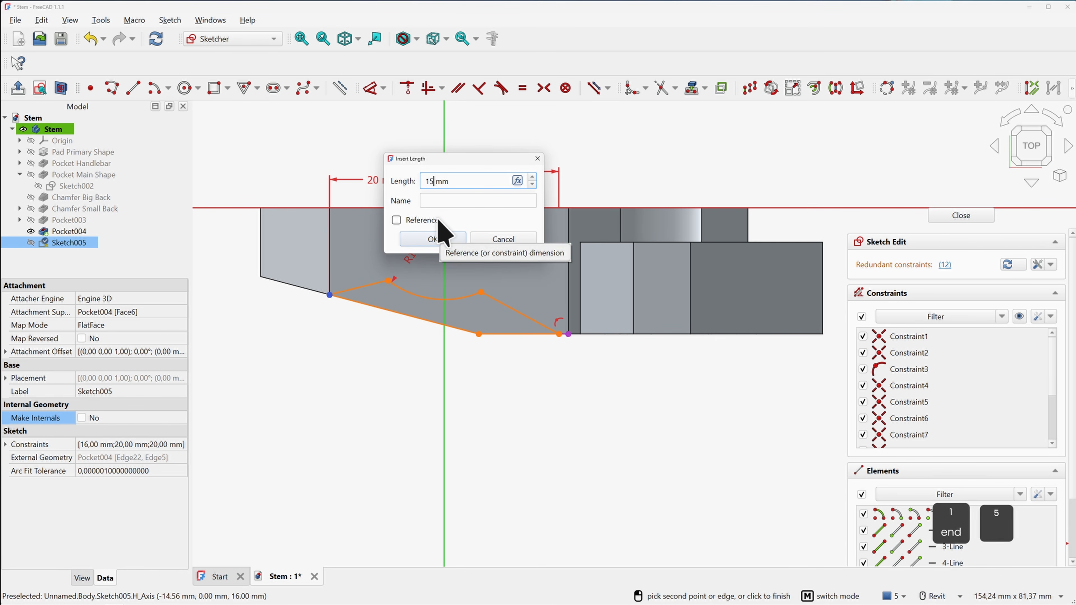
key(Escape)
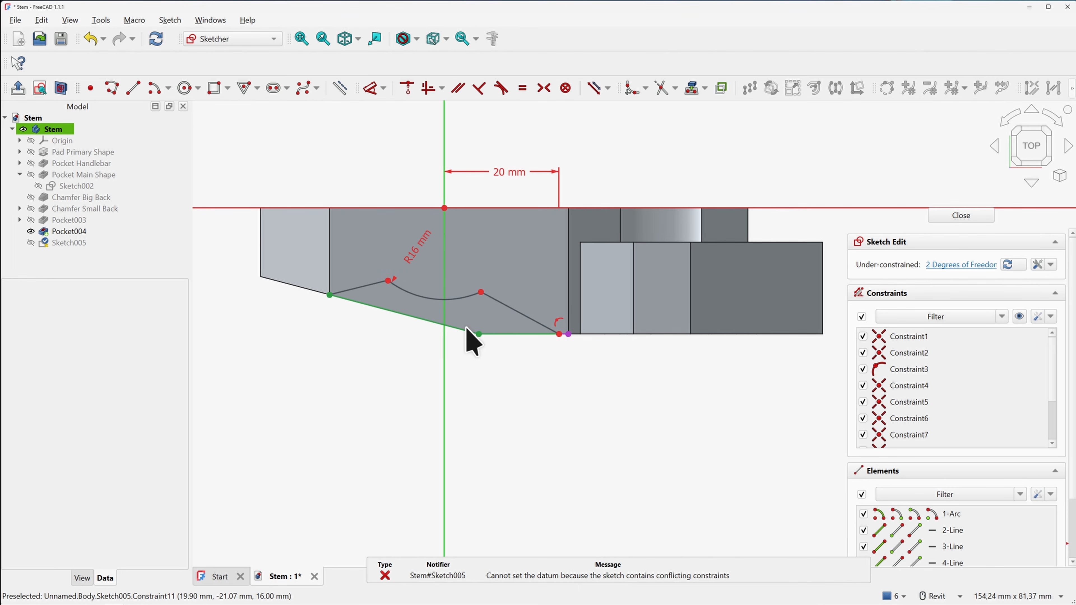
click(364, 302)
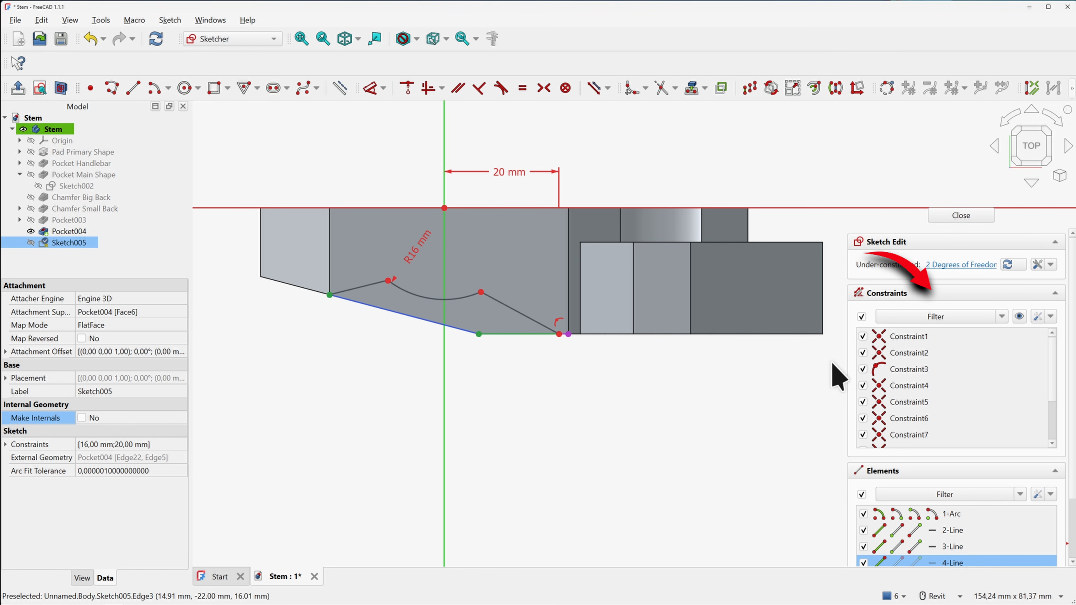
Delete Constraint8 and pull the freed left line end off the corner
click(908, 386)
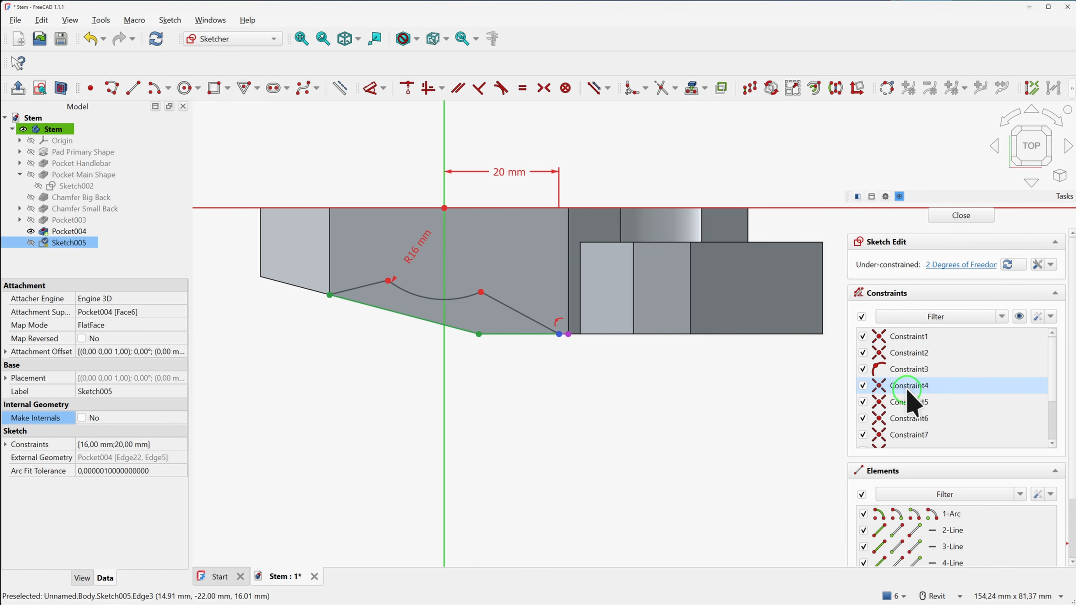
click(910, 419)
scroll(928, 437, down, 1)
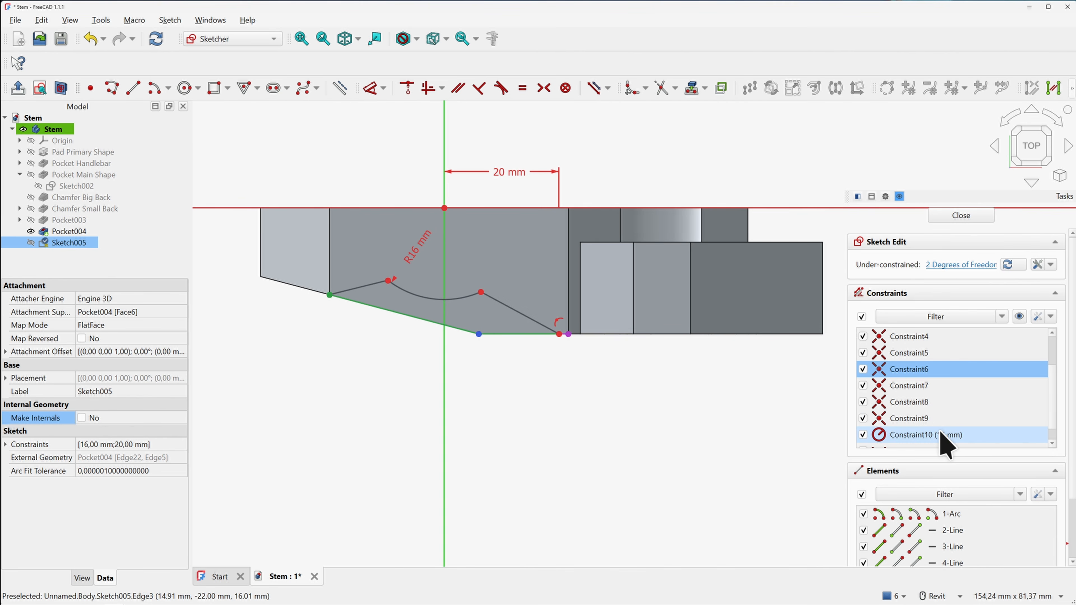
click(918, 402)
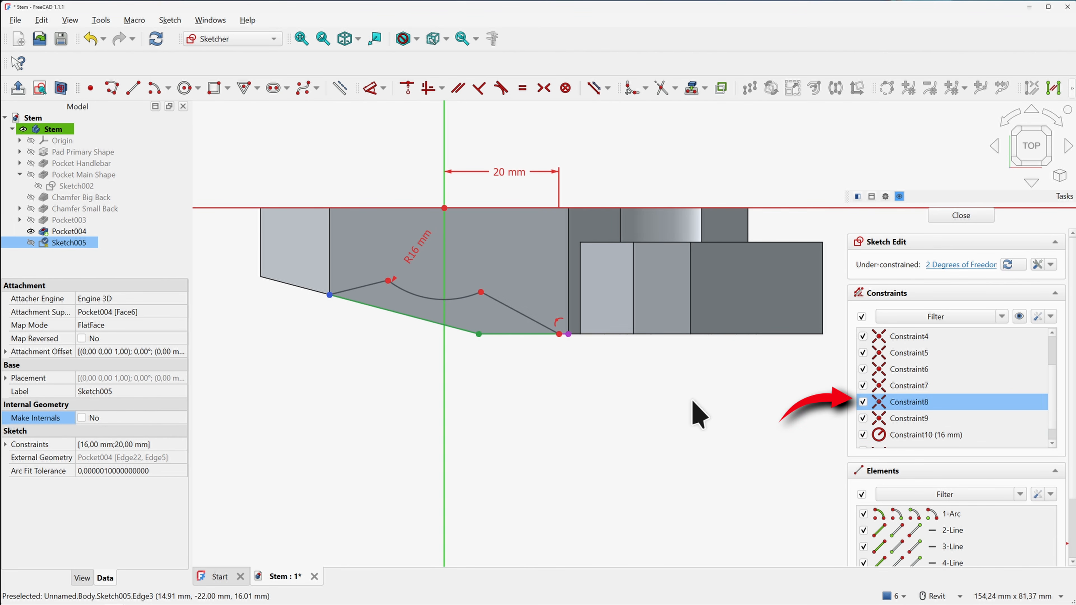
key(Delete)
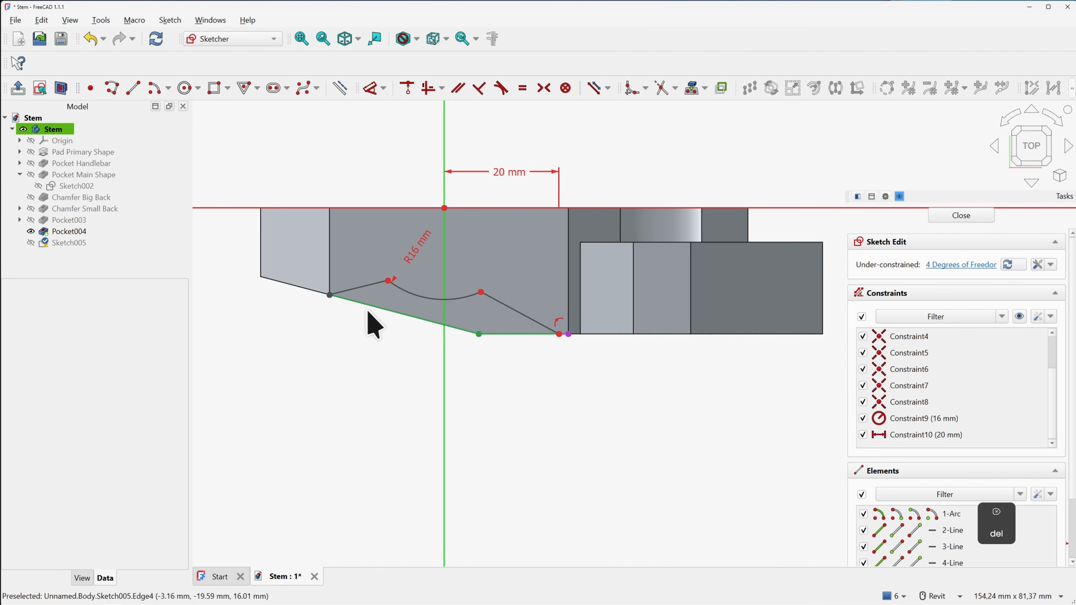
drag(330, 295, 373, 312)
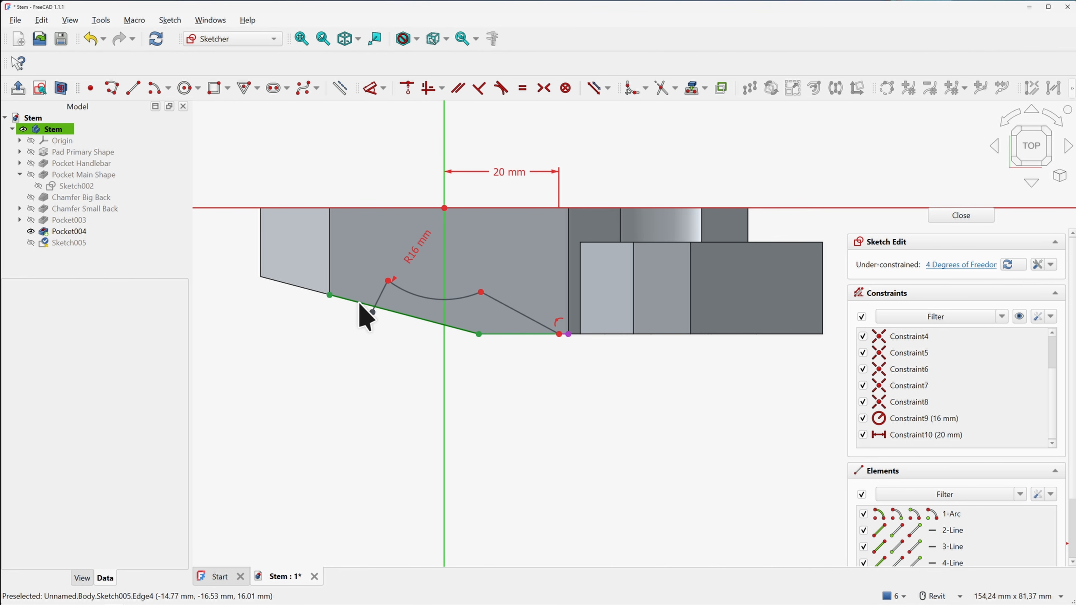
Make the sloped lower line construction geometry and constrain the loose endpoint onto it
click(345, 299)
click(340, 88)
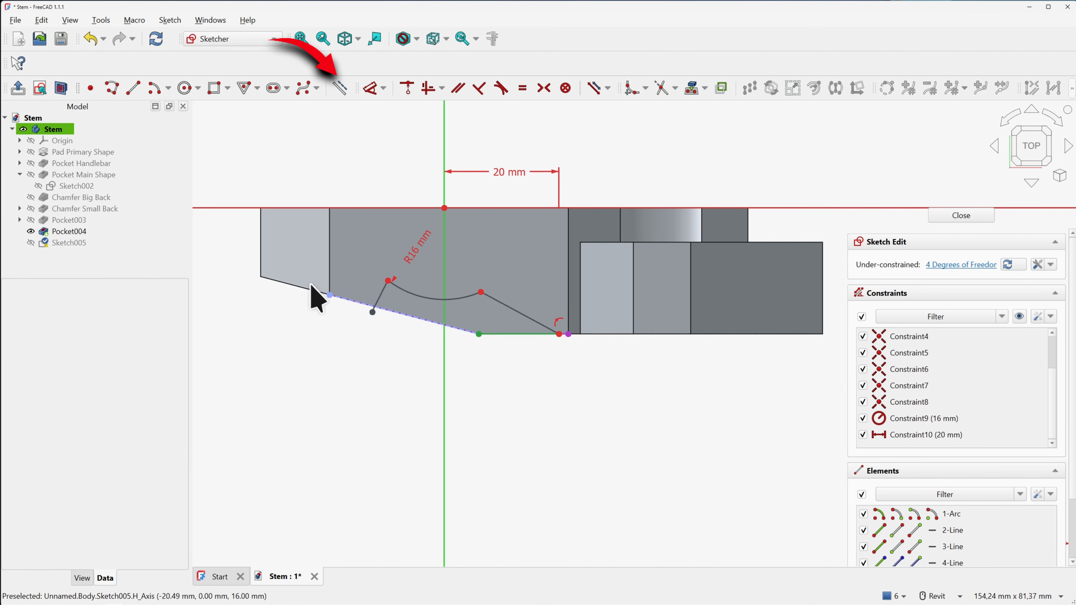
click(381, 309)
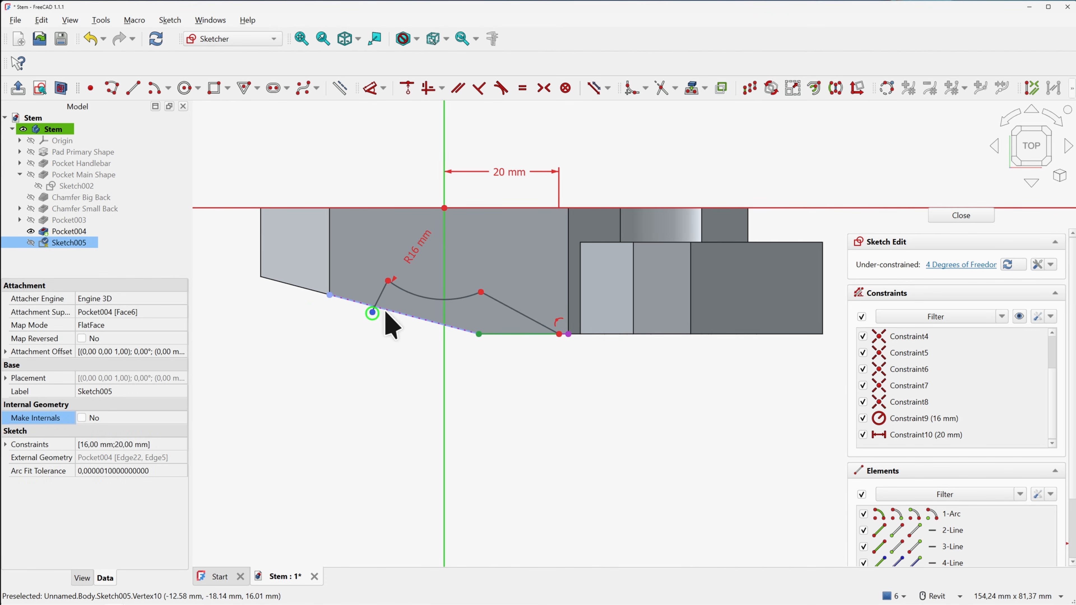
click(408, 87)
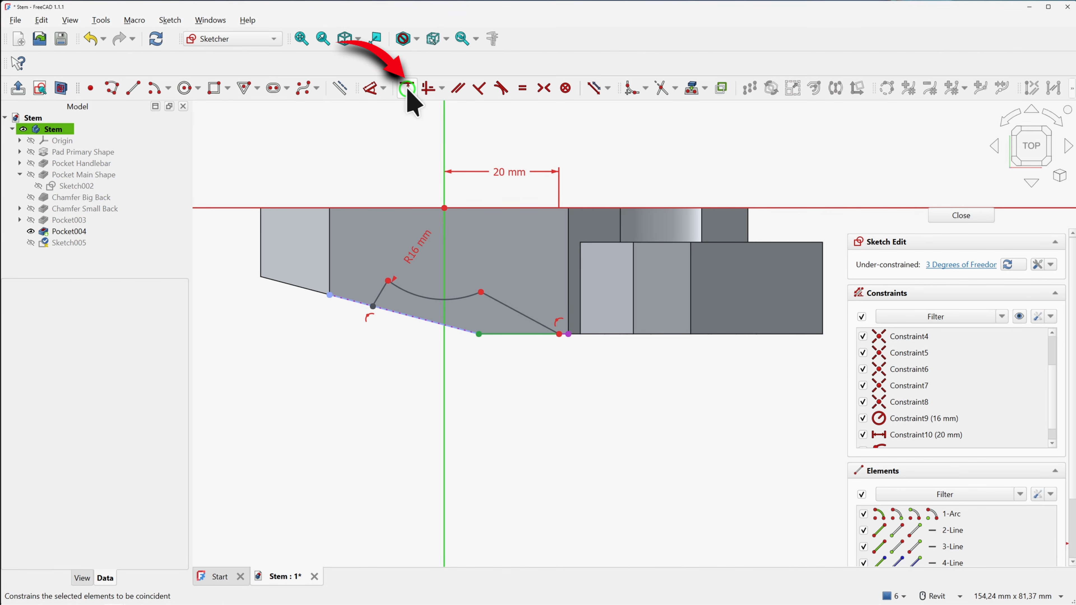
click(379, 308)
drag(378, 308, 367, 306)
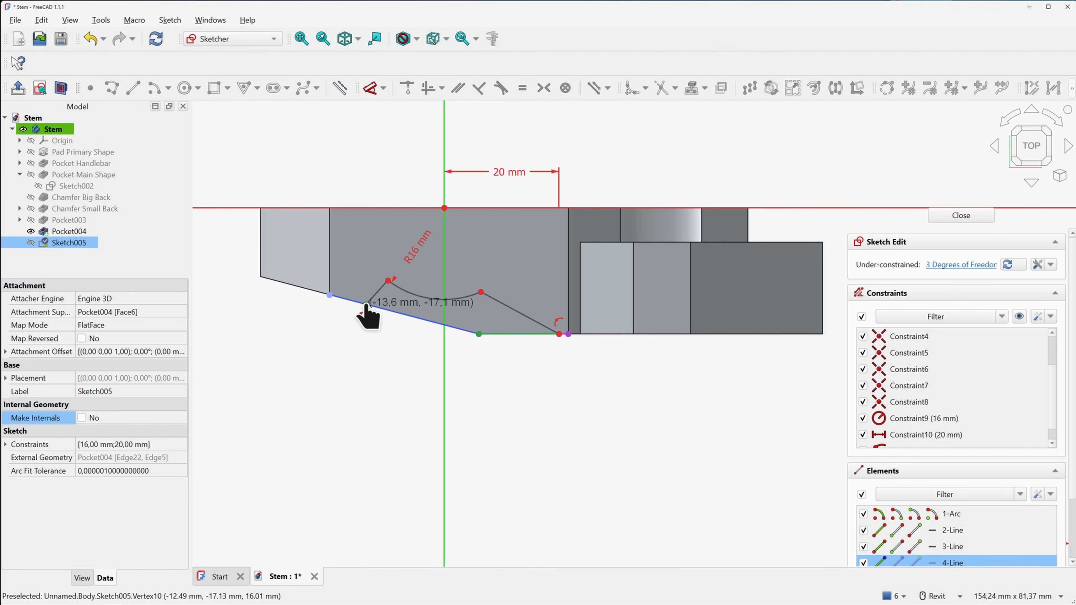
click(313, 325)
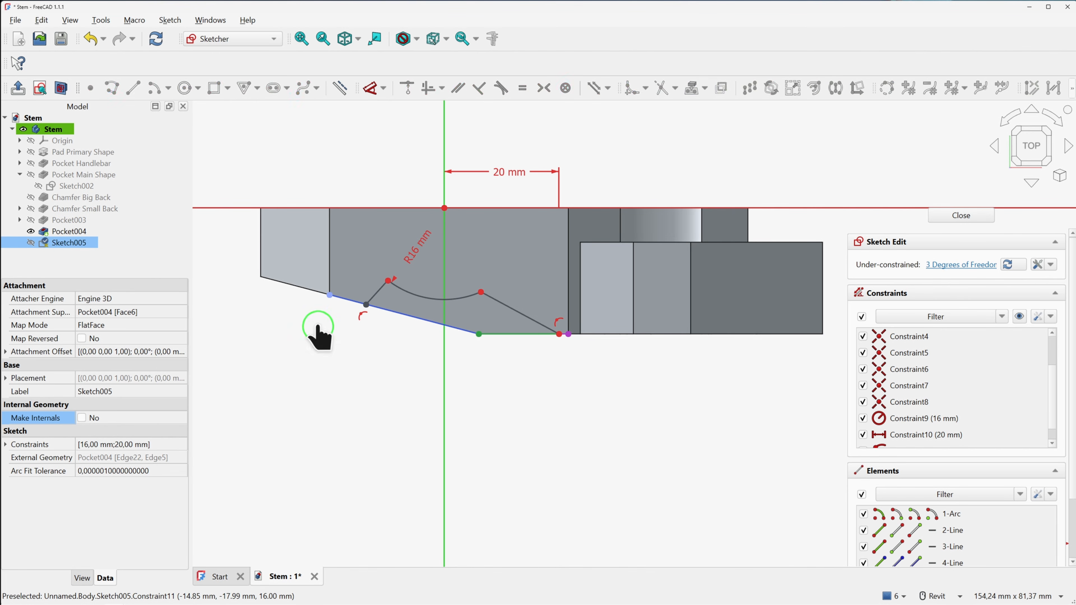
Add a 15 mm horizontal distance to the line end and a 15 mm vertical dimension from the arc's end
click(372, 94)
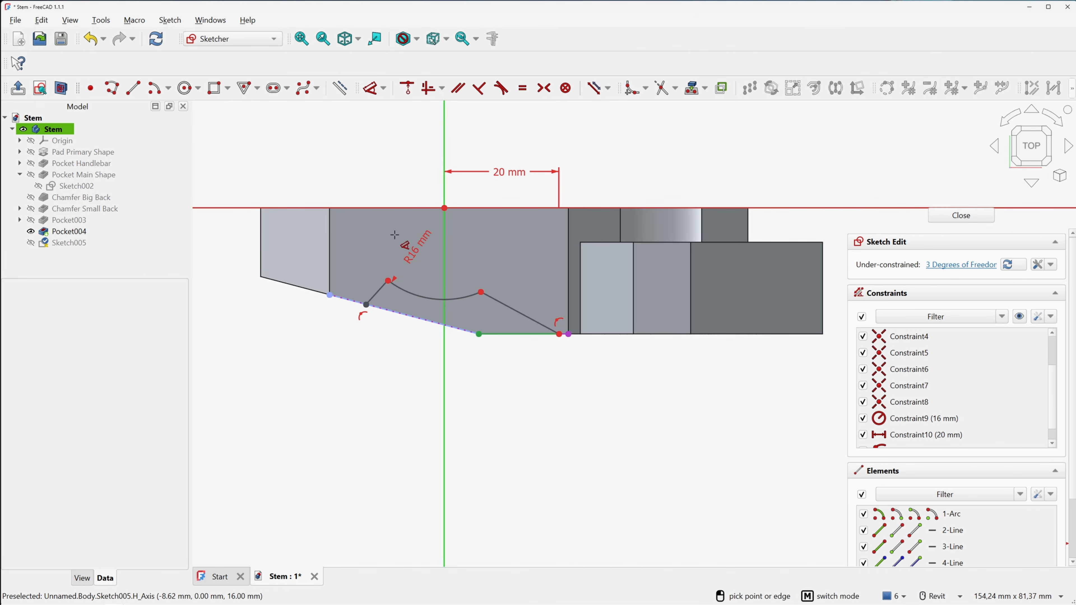
click(366, 304)
click(408, 159)
text(15)
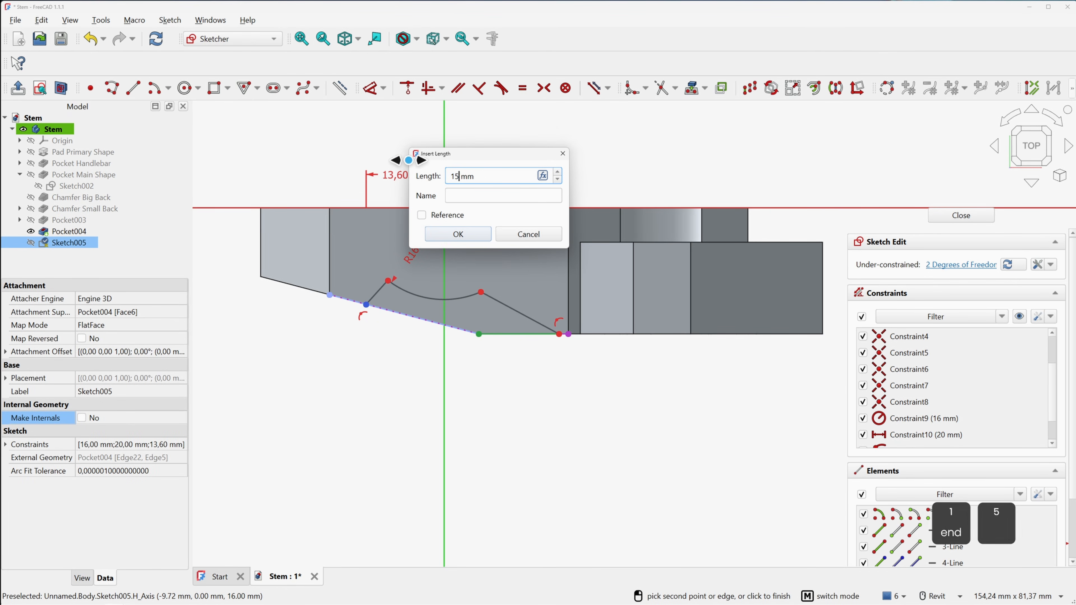
key(Return)
click(444, 208)
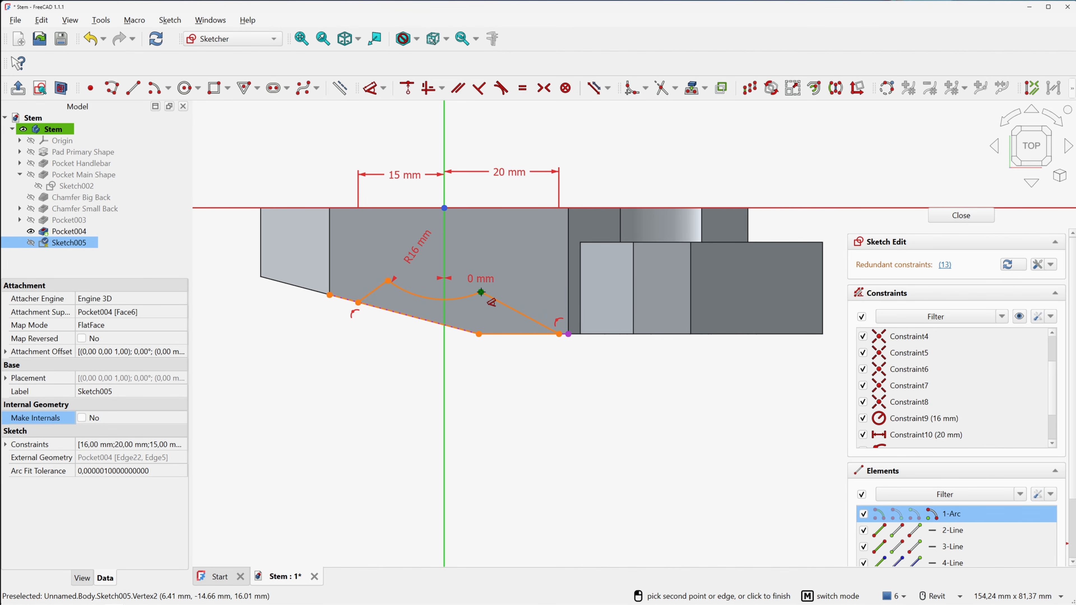
click(432, 273)
click(227, 238)
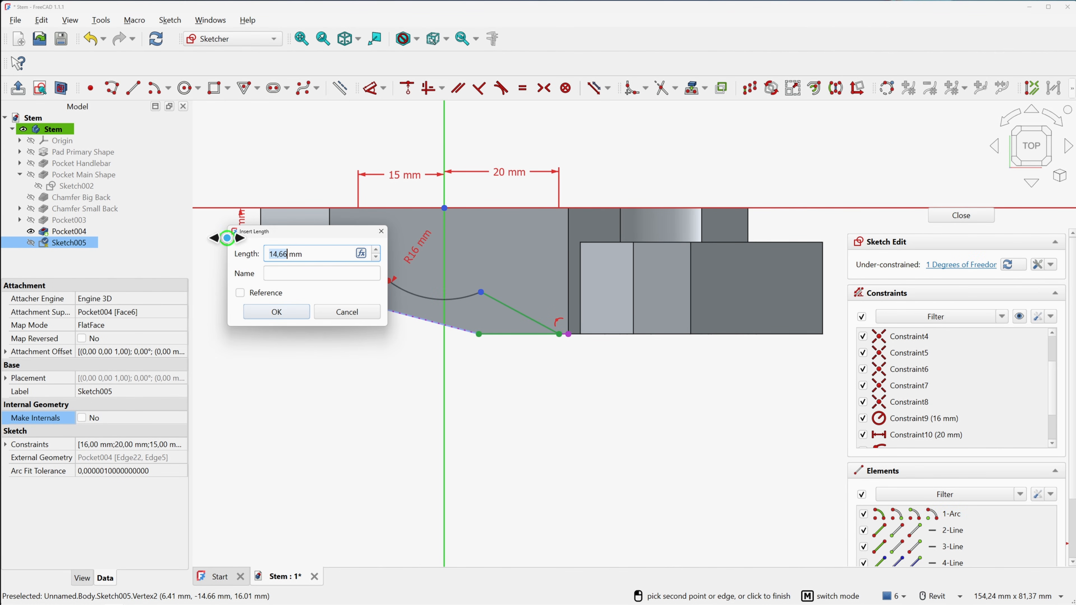
text(15)
key(Return)
key(Escape)
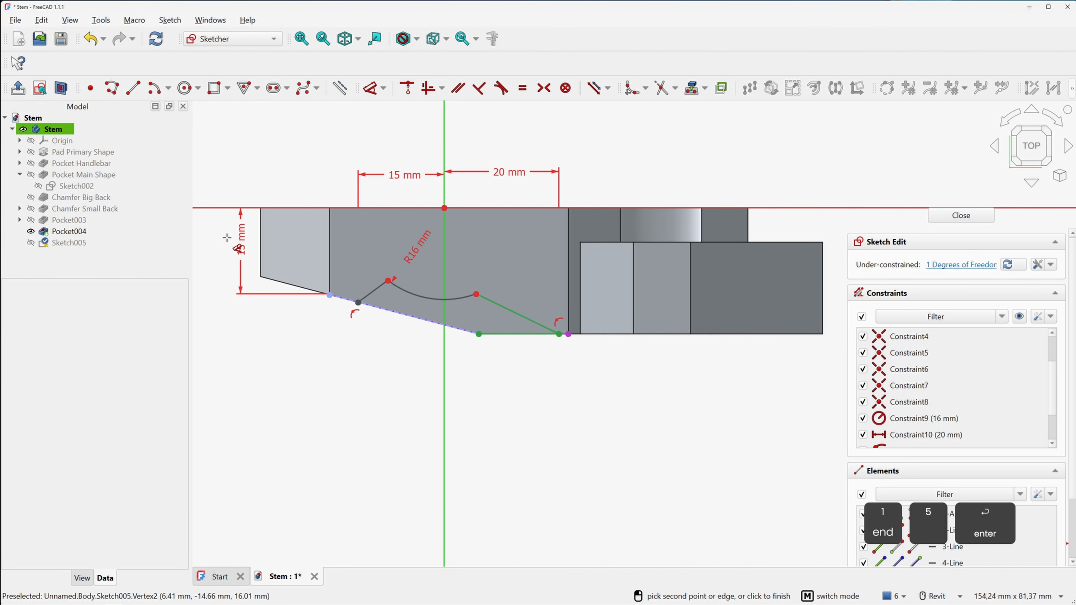
mouse_move(386, 187)
mouse_down()
mouse_move(390, 165)
mouse_move(390, 373)
mouse_move(395, 349)
mouse_up()
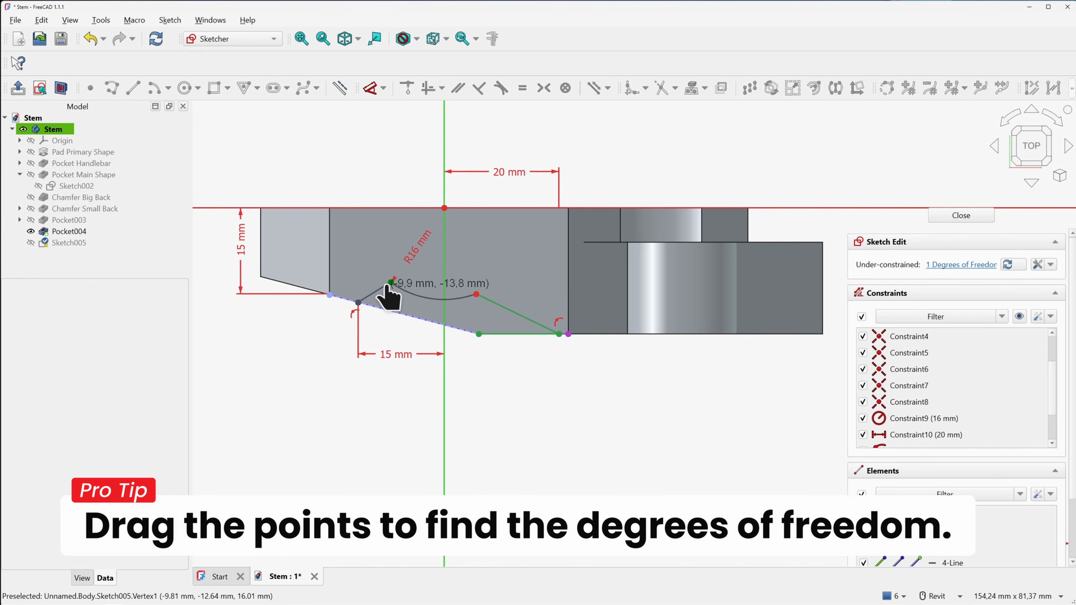
Fix the arc's left end 9 mm from the horizontal axis
mouse_move(390, 282)
mouse_down()
mouse_move(423, 294)
mouse_move(364, 299)
mouse_move(386, 280)
mouse_up()
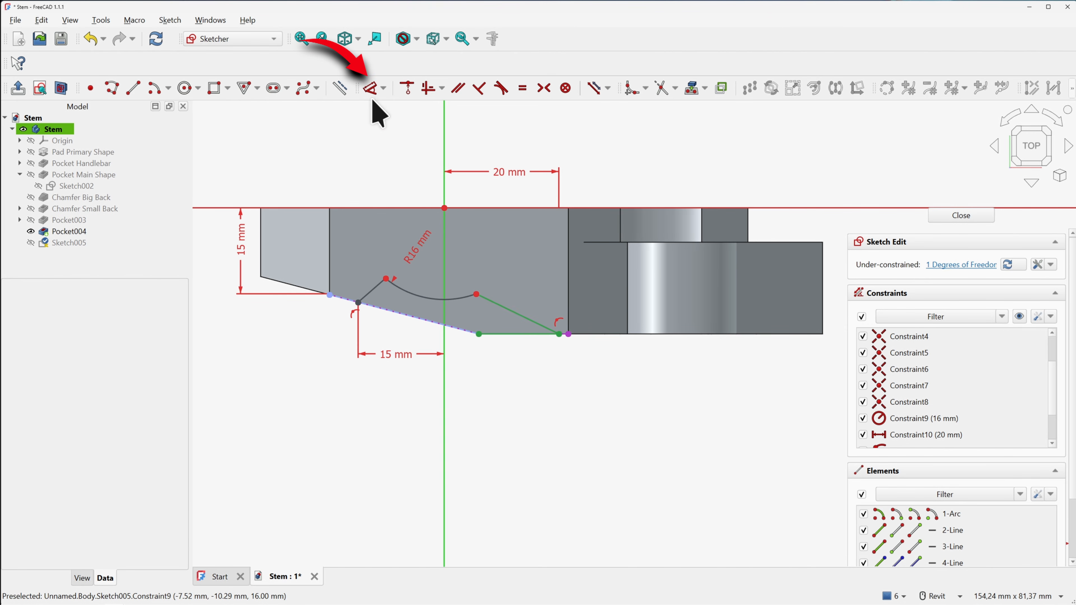
click(370, 87)
click(386, 278)
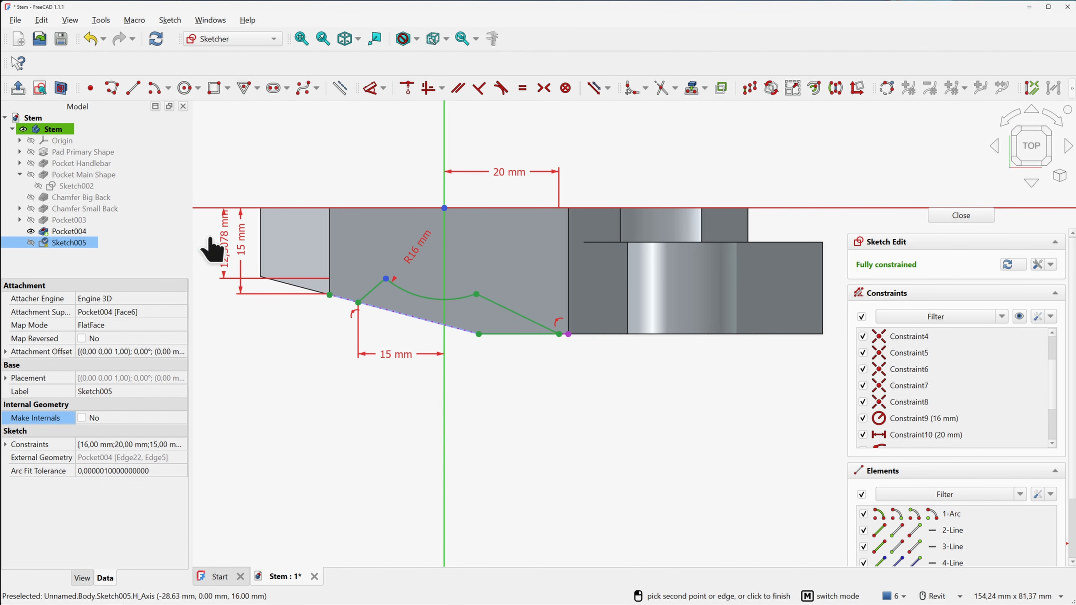
click(224, 208)
text(9)
key(Return)
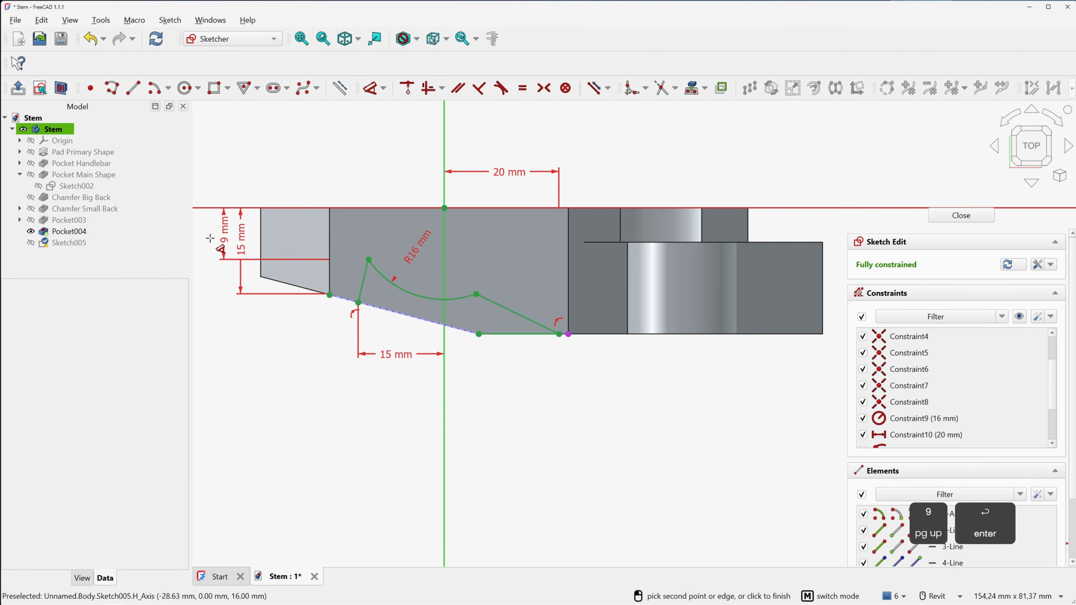
right_click(366, 174)
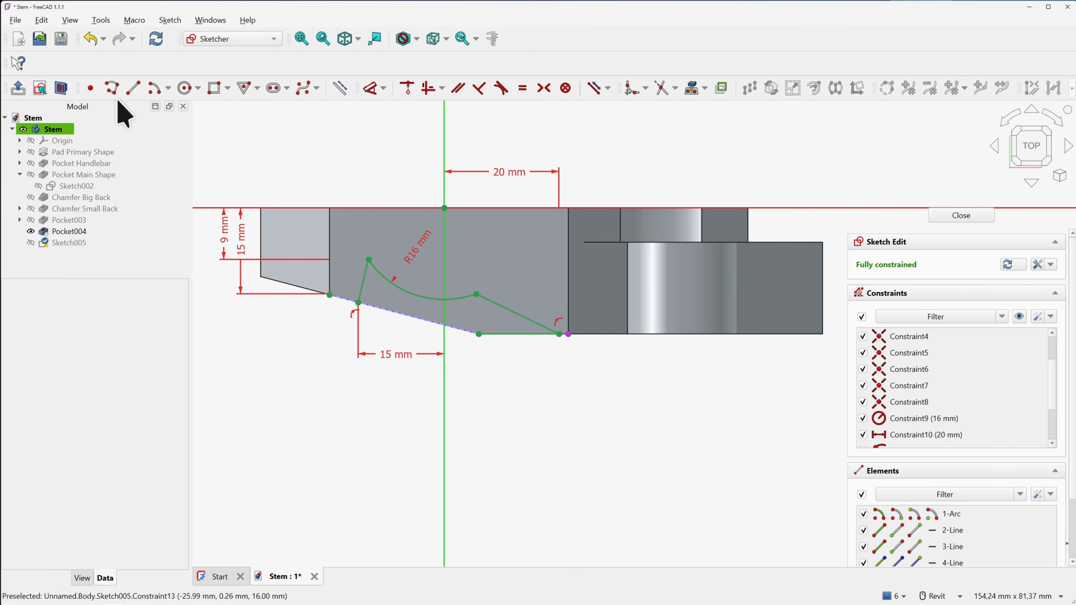
Draw the closing line along the chamfer edge and close the sketch
click(129, 91)
click(358, 303)
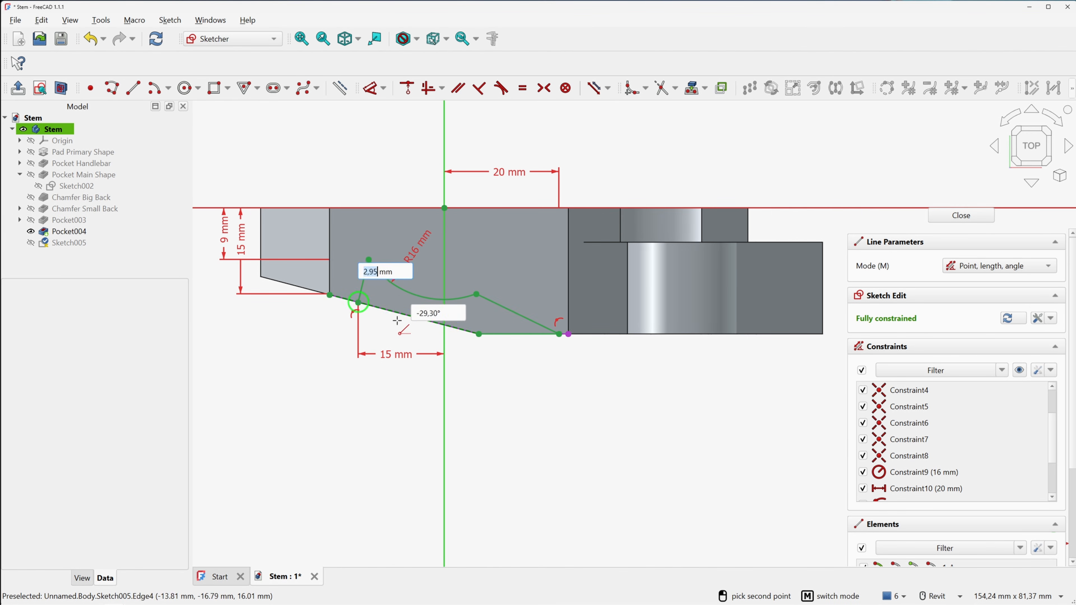
click(480, 335)
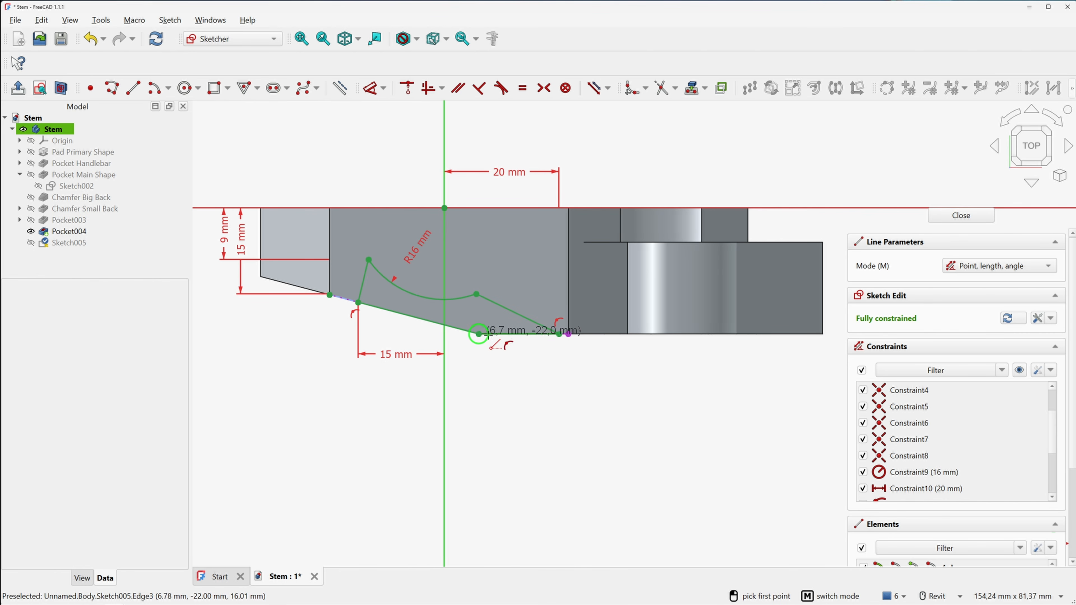
right_click(526, 367)
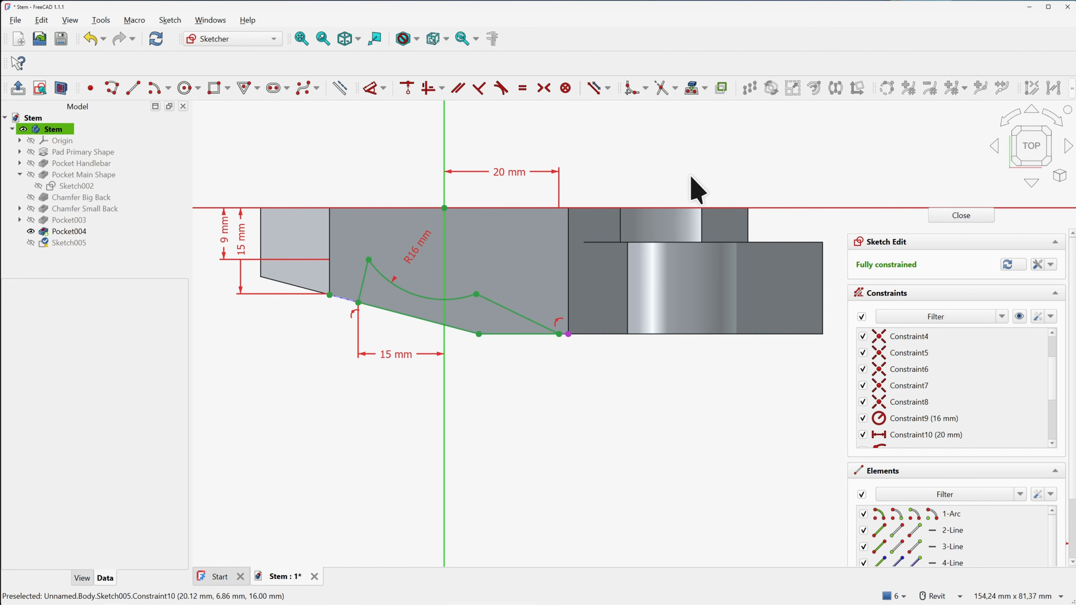
click(949, 225)
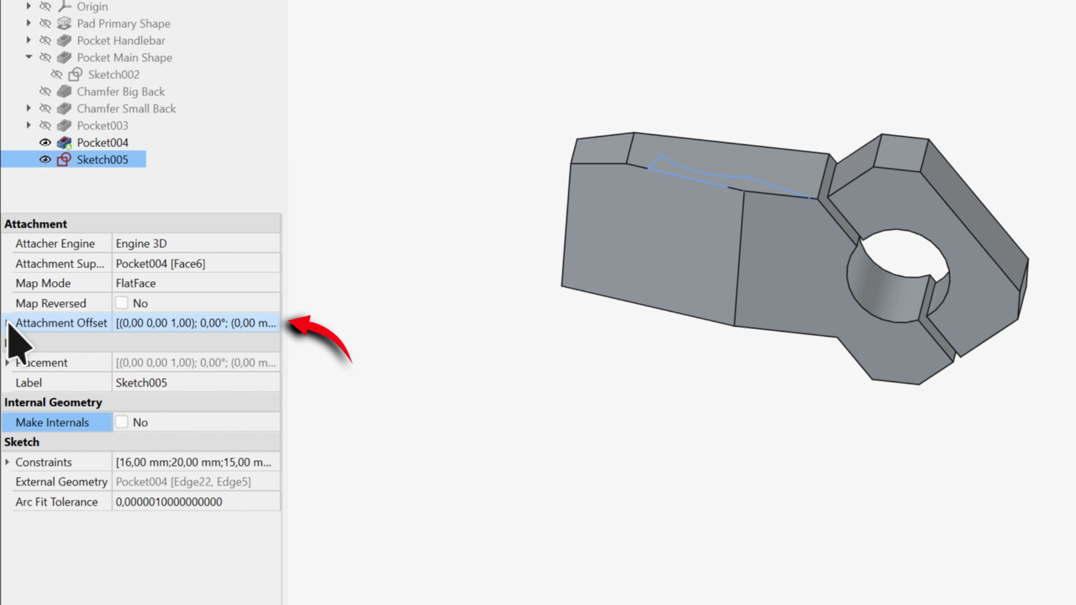
Set the z value of Sketch005's Attachment Offset position to -5 mm
click(7, 324)
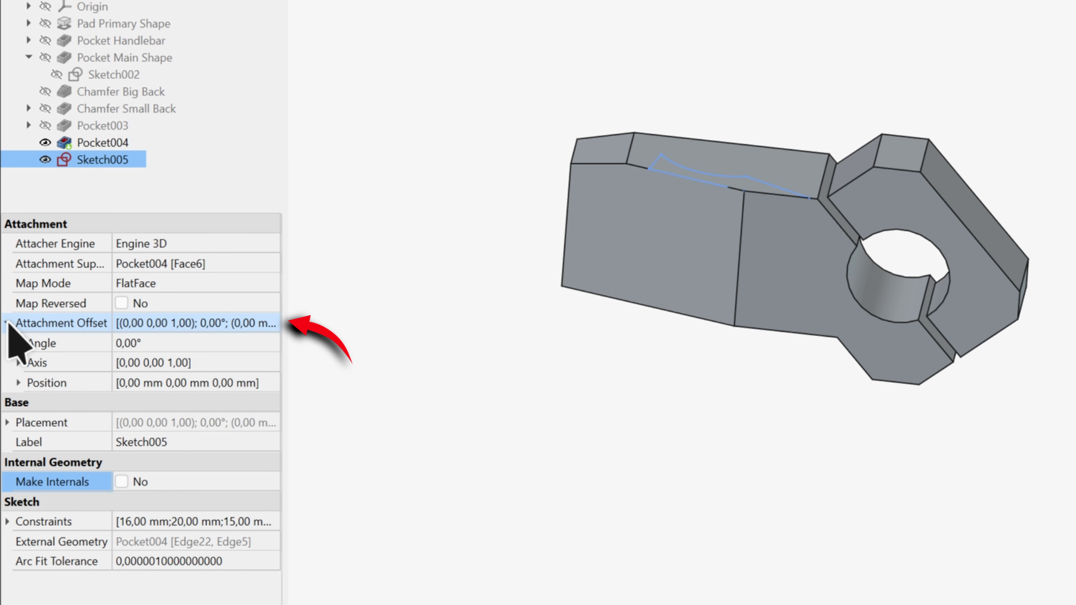
click(19, 383)
click(131, 441)
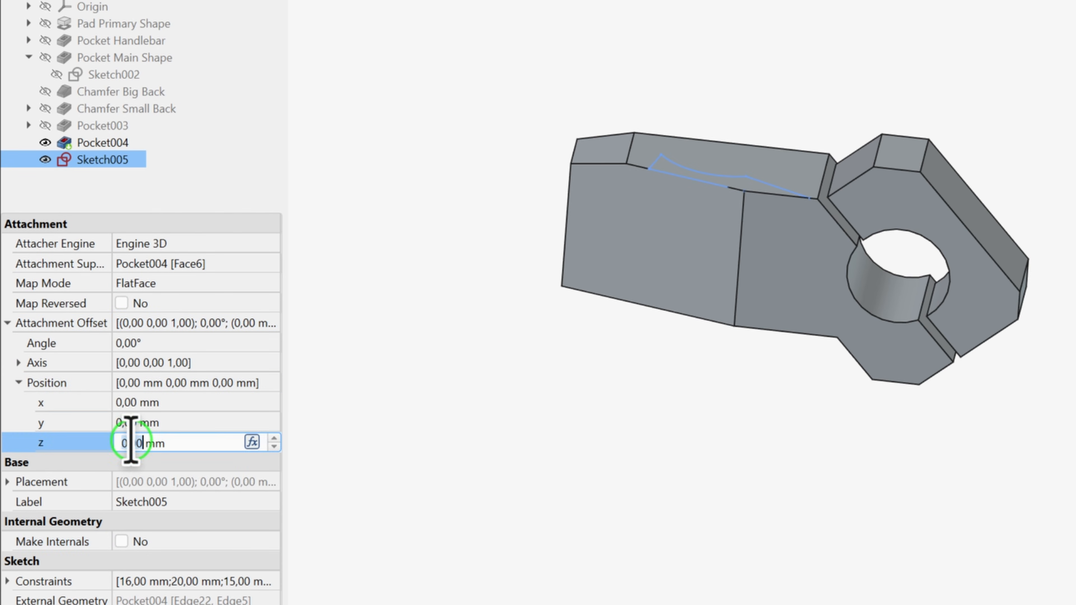
text(-)
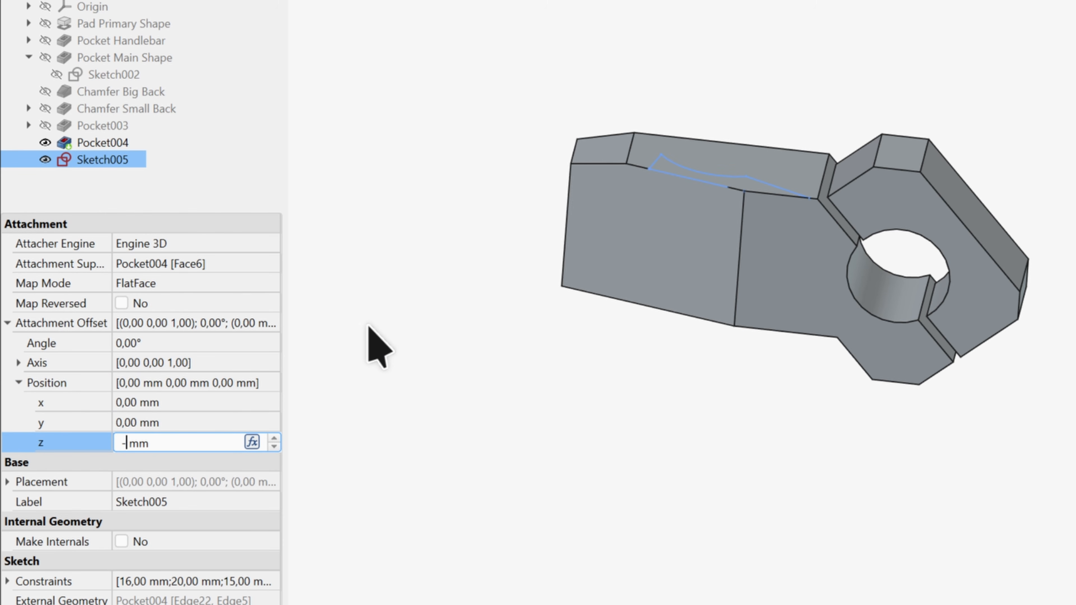
text(5)
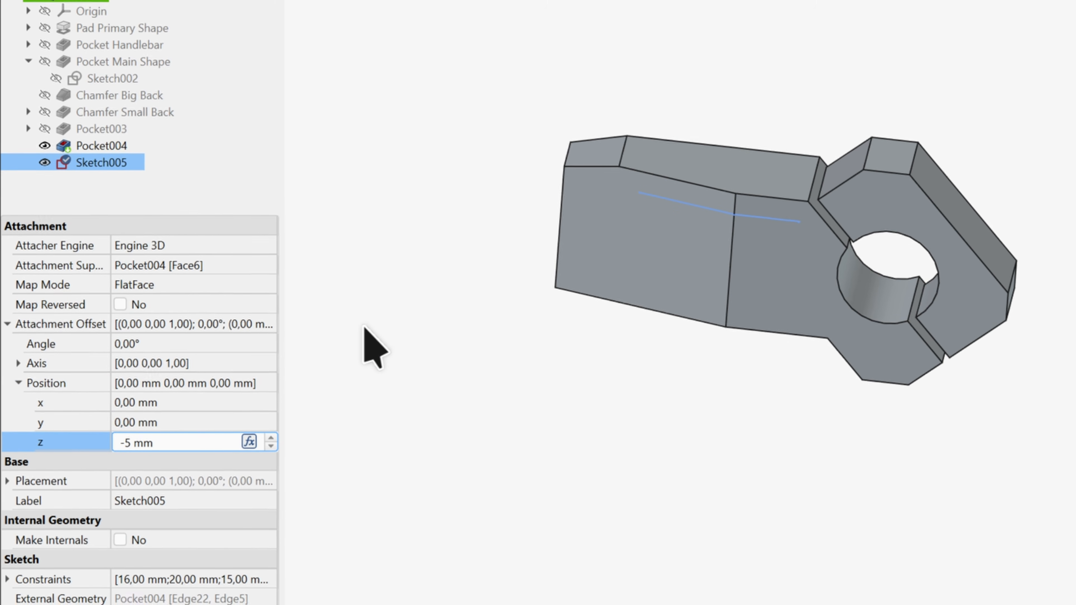
key(Return)
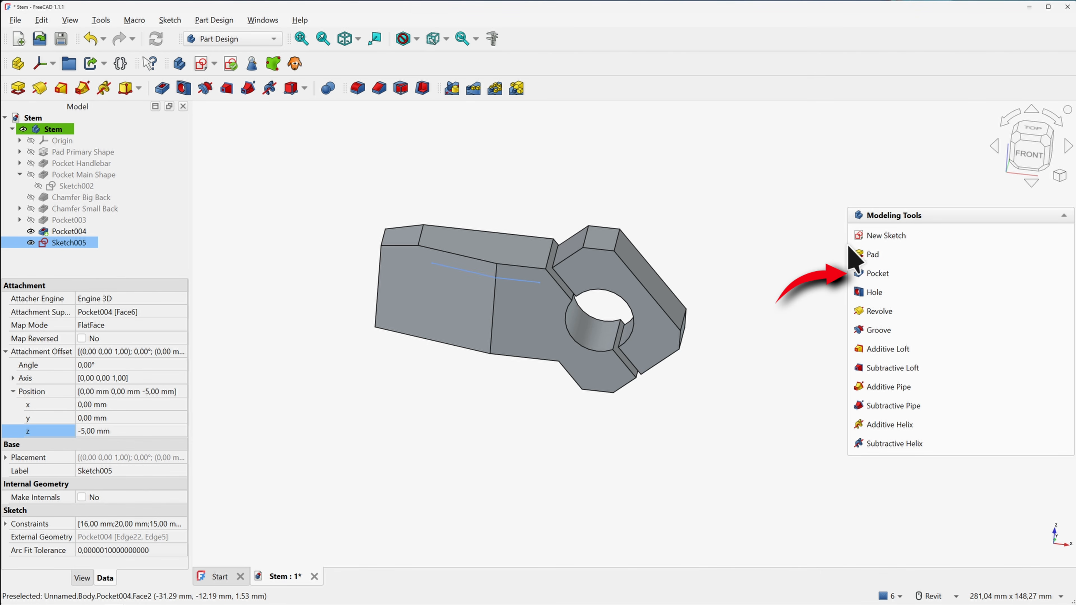
Pocket Sketch005 'Up to face' to Pocket004's Face5 with a -5 mm face offset
click(877, 274)
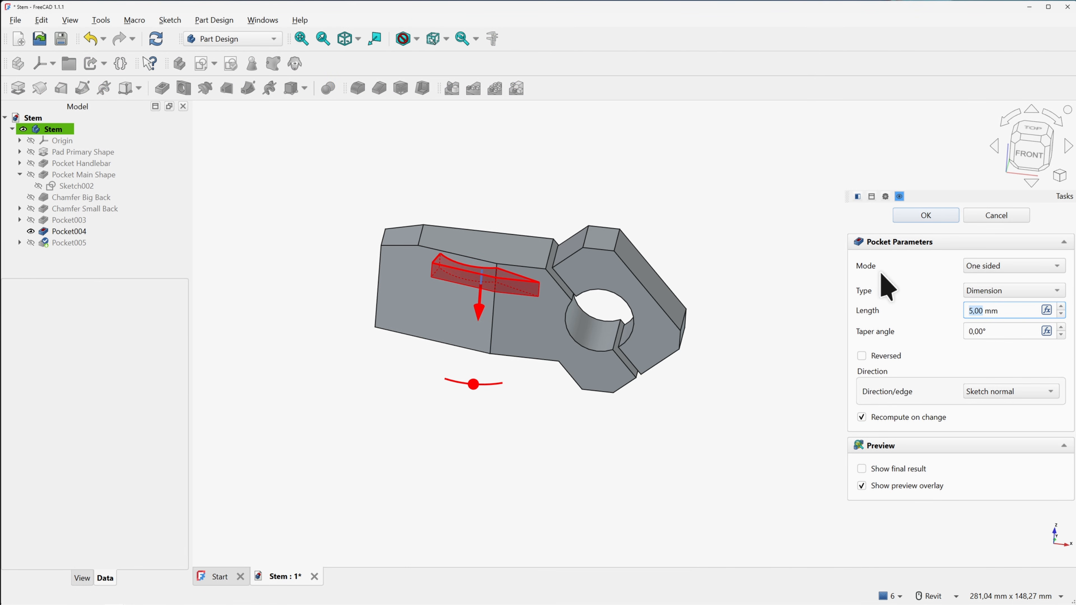
click(986, 292)
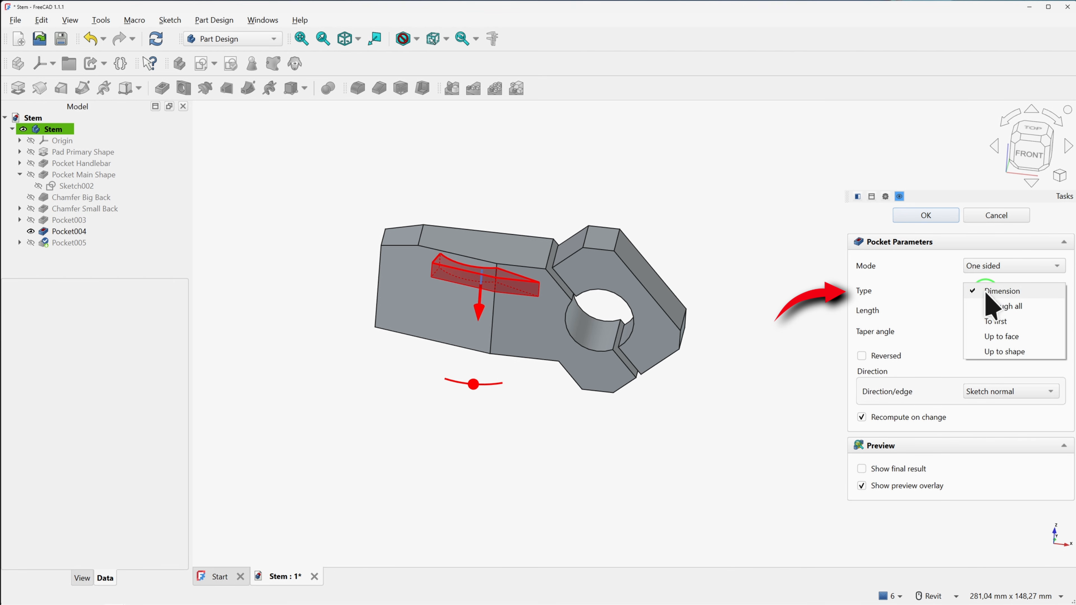
click(1001, 336)
click(498, 343)
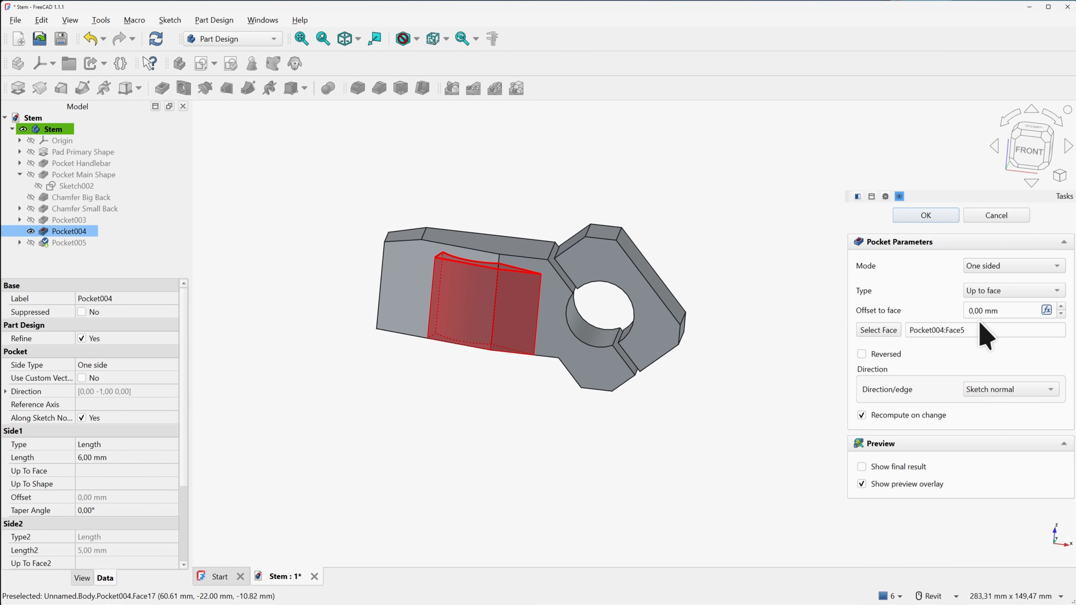
click(1012, 309)
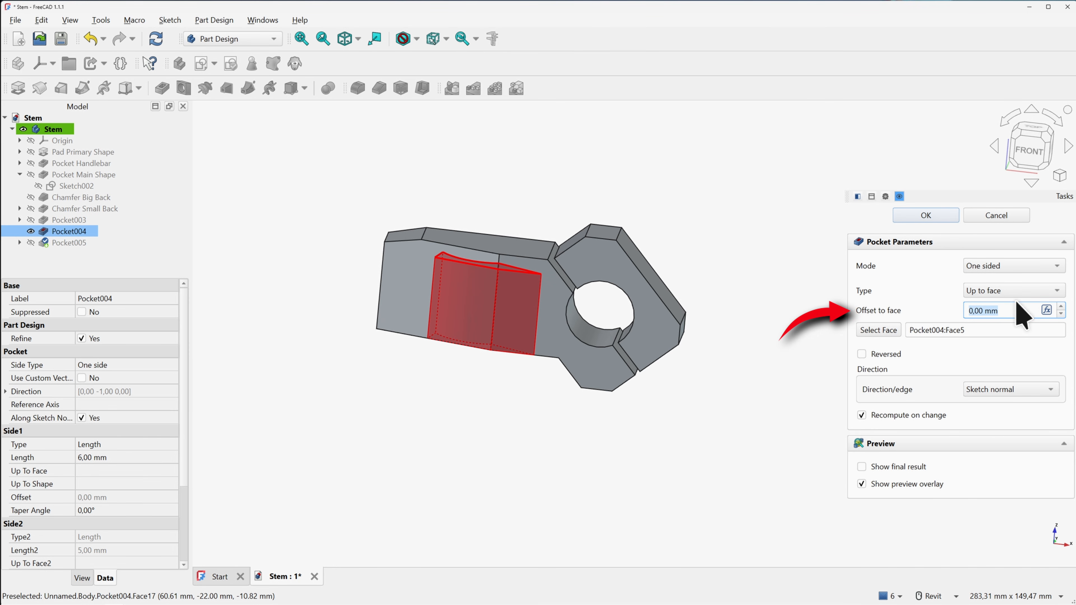
text(-5mm)
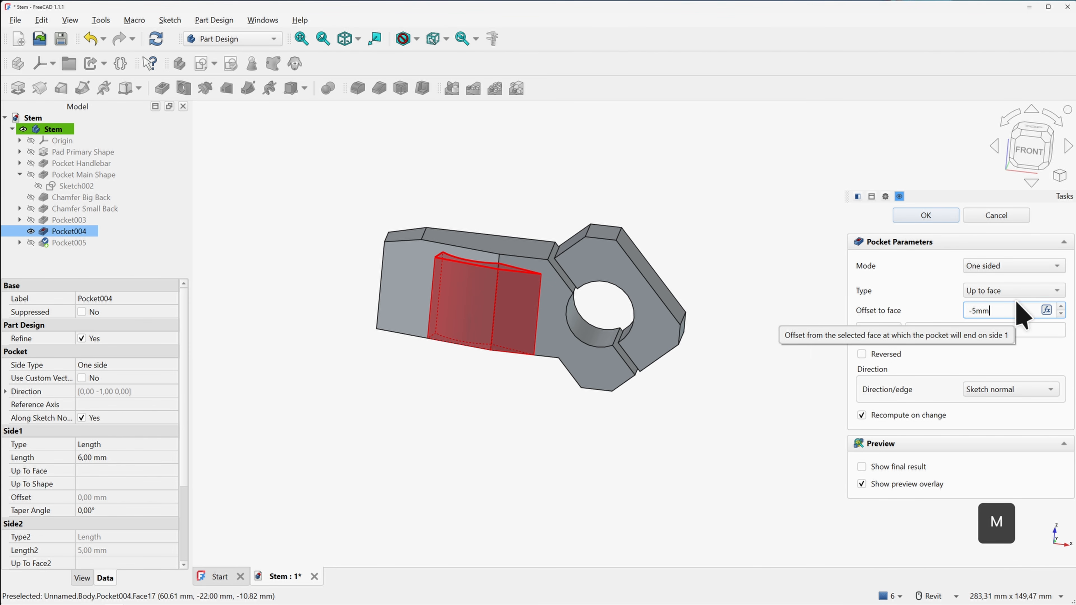
click(1038, 354)
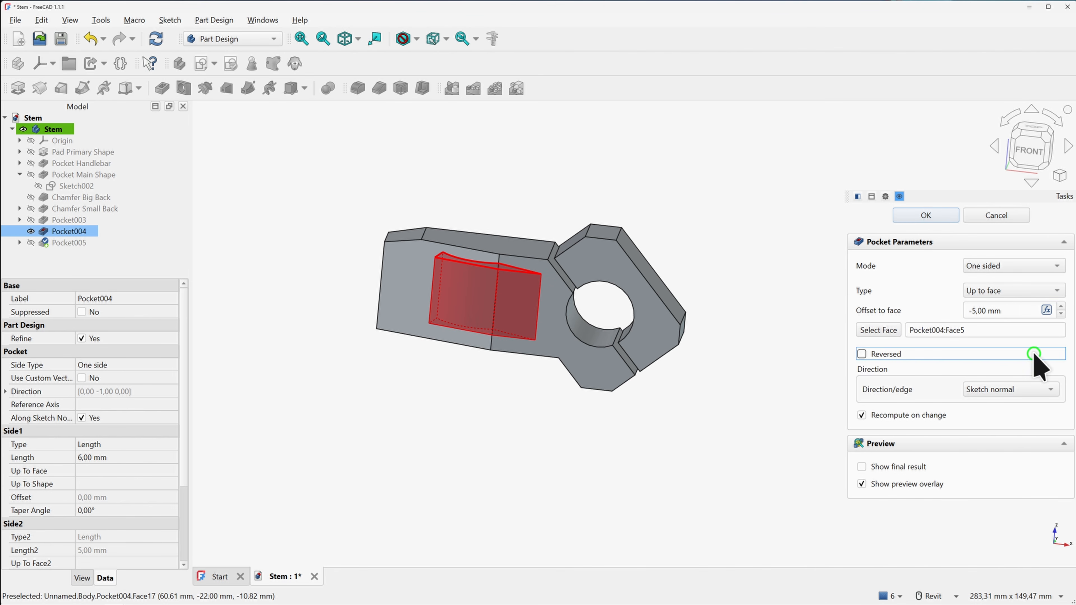
shift+middle_drag(507, 267, 475, 293)
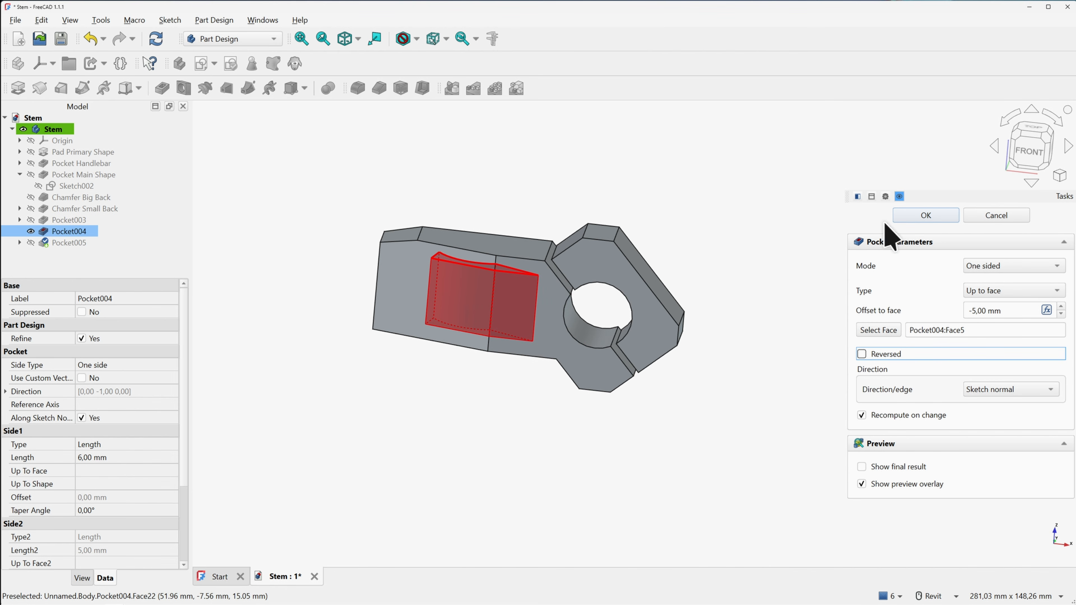
click(924, 216)
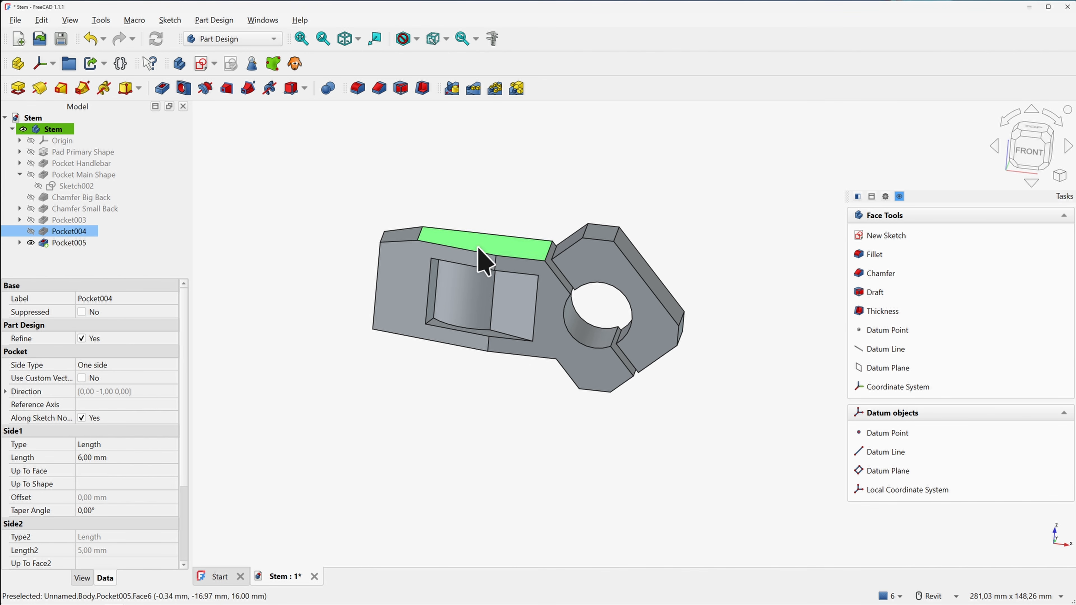
Rename Pocket003 to 'Split Body', Pocket004 to 'Push Face' and Pocket005 to 'Cut-Out'
shift+middle_drag(611, 263, 570, 303)
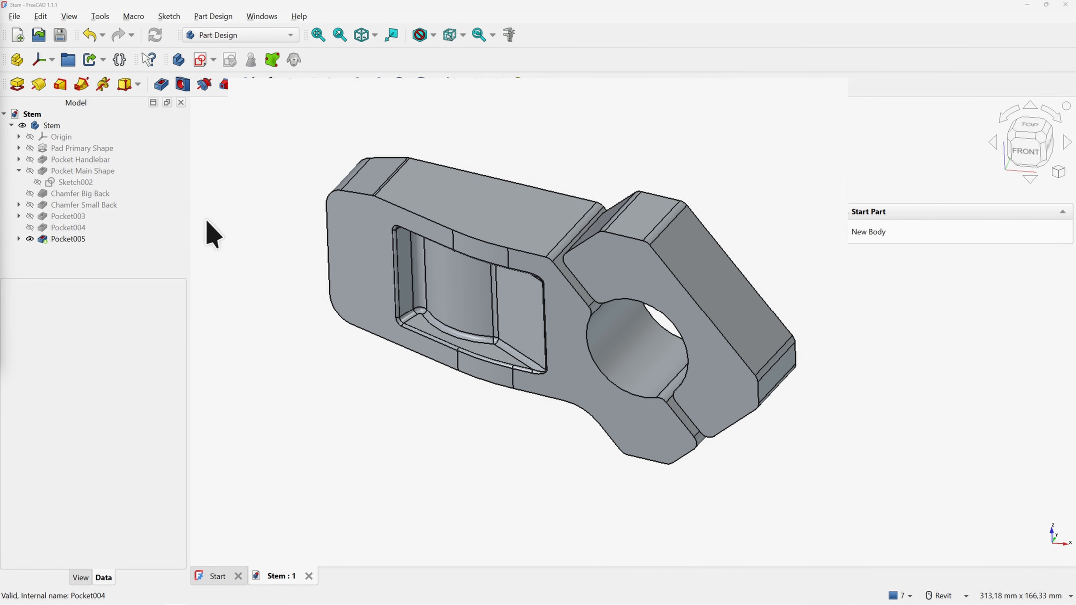
click(111, 216)
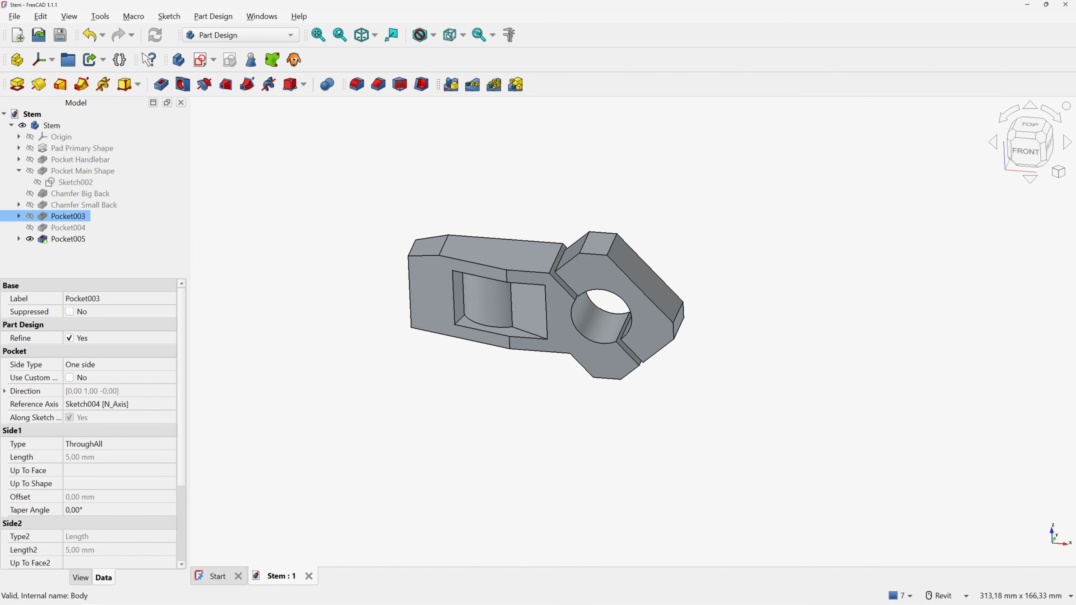
key(F2)
text(Split Body)
key(Return)
click(76, 227)
key(F2)
text(Push Face)
key(Return)
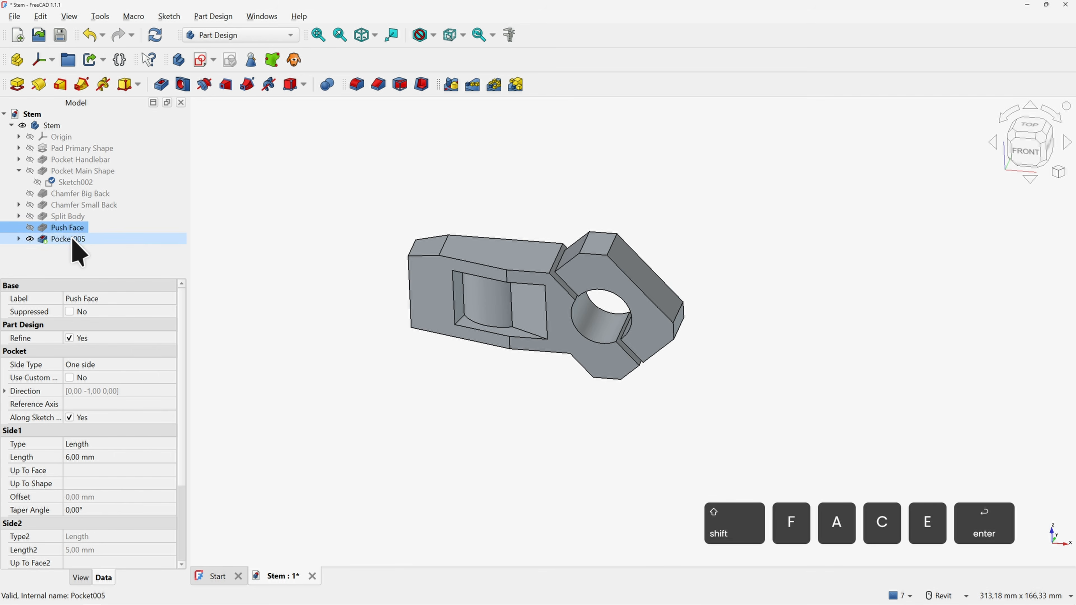
click(73, 240)
key(F2)
text(Cut-Out)
click(285, 215)
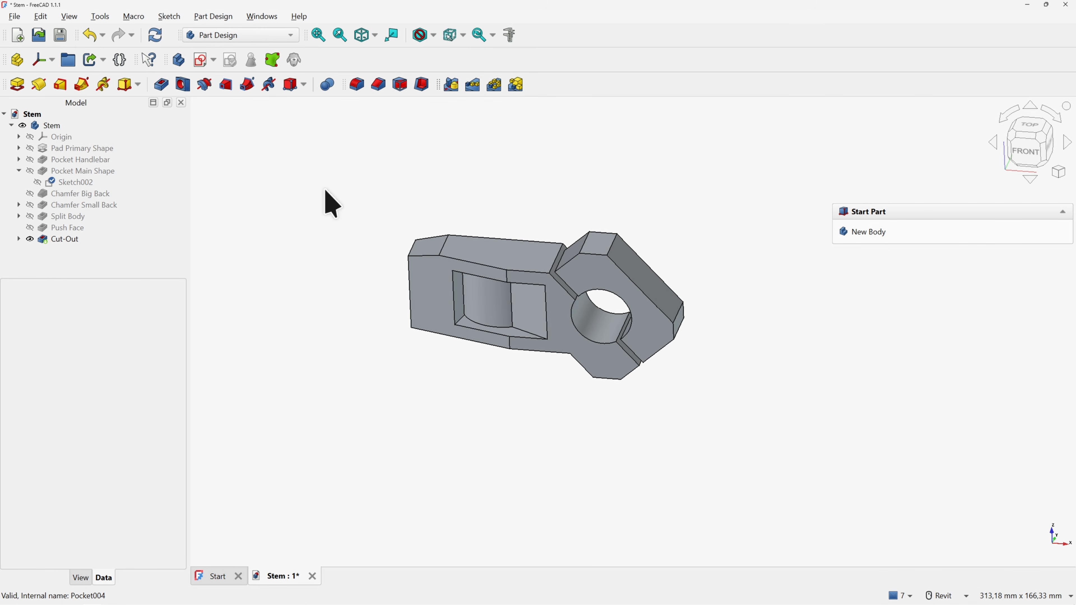
Start a fillet and pick the edges along the split slots
click(359, 87)
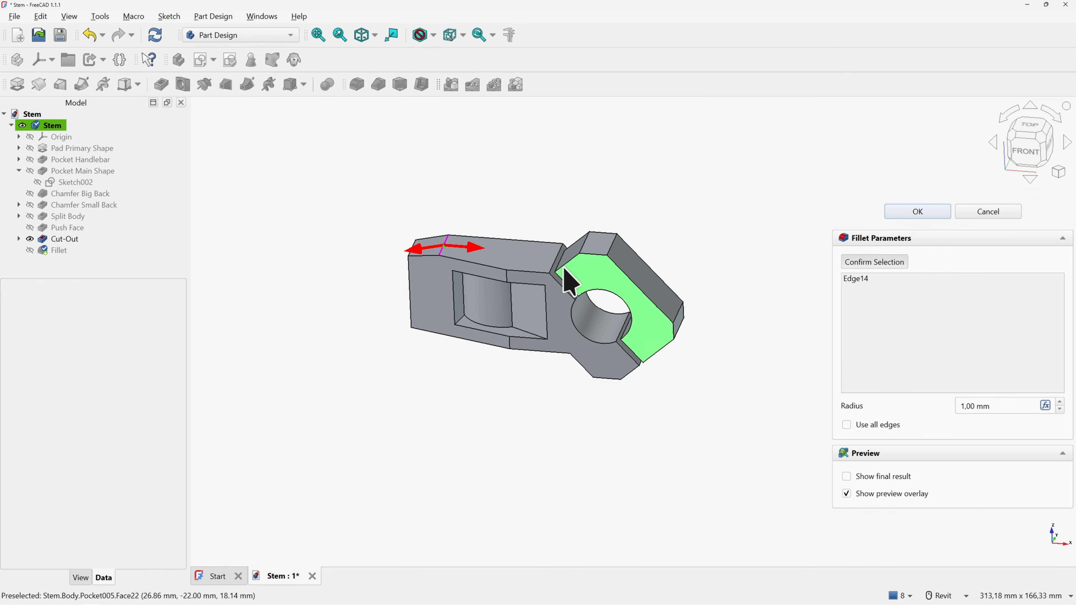
scroll(564, 268, up, 4)
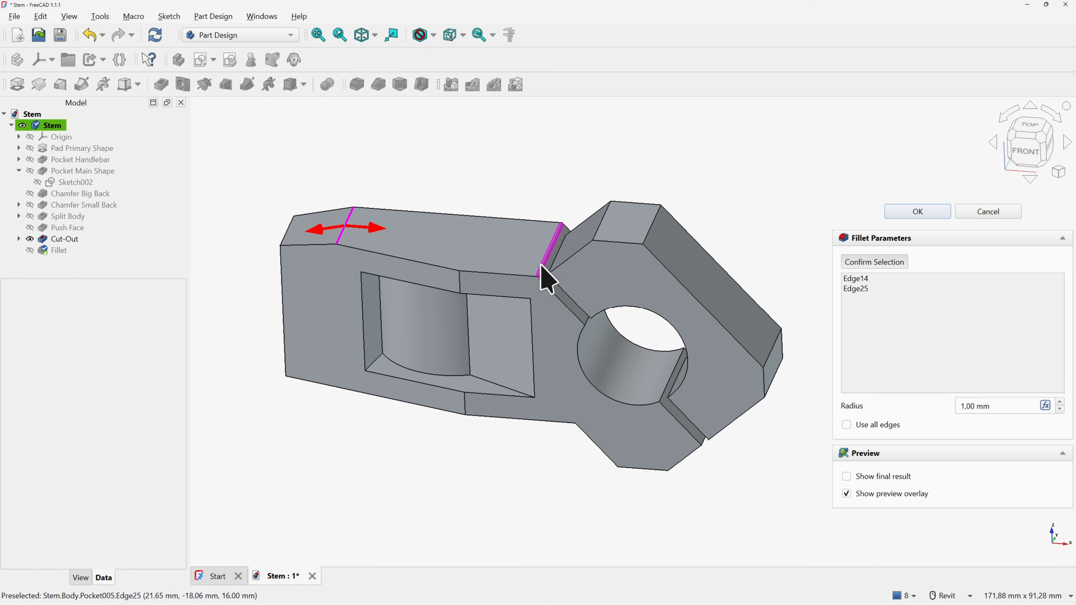
scroll(551, 271, up, 2)
click(529, 254)
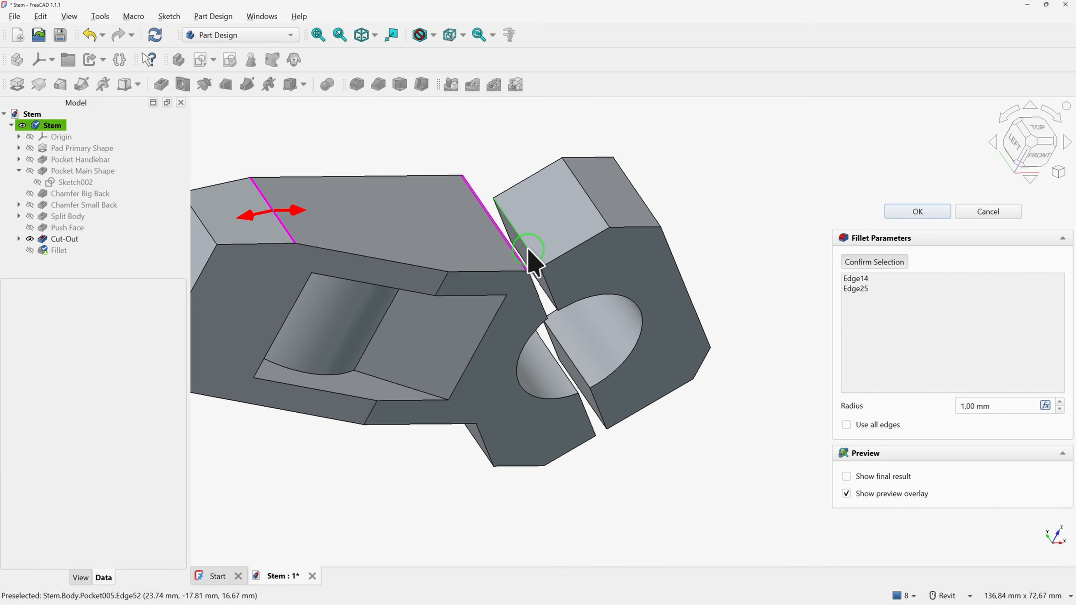
scroll(529, 257, up, 2)
shift+middle_drag(563, 283, 622, 328)
click(598, 342)
click(606, 328)
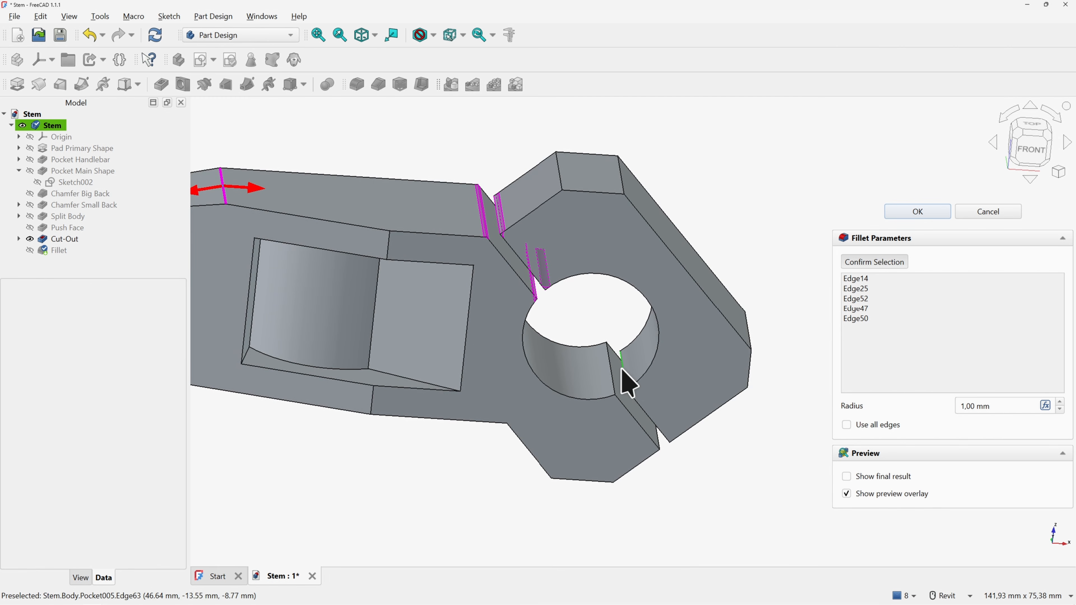
click(621, 368)
click(615, 376)
shift+middle_drag(615, 377, 659, 422)
Add the lower corner and face edges to the fillet and apply a 2 mm radius
click(656, 426)
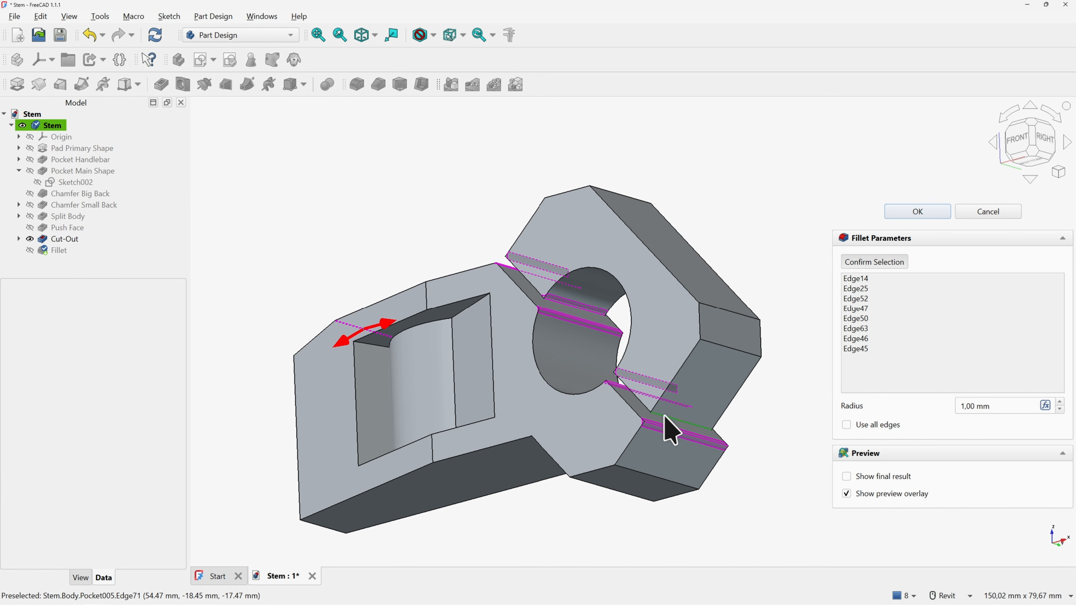
click(665, 416)
shift+middle_drag(708, 395, 584, 474)
click(714, 341)
click(713, 306)
click(608, 134)
click(637, 462)
click(581, 474)
shift+middle_drag(599, 431, 570, 427)
shift+middle_drag(366, 378, 360, 328)
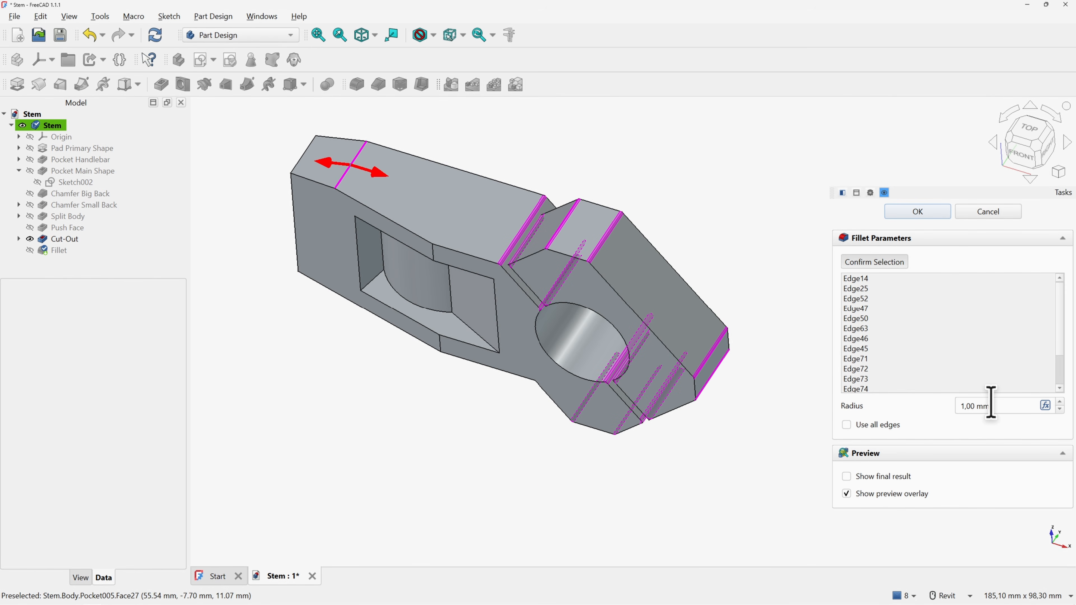
drag(991, 402, 908, 395)
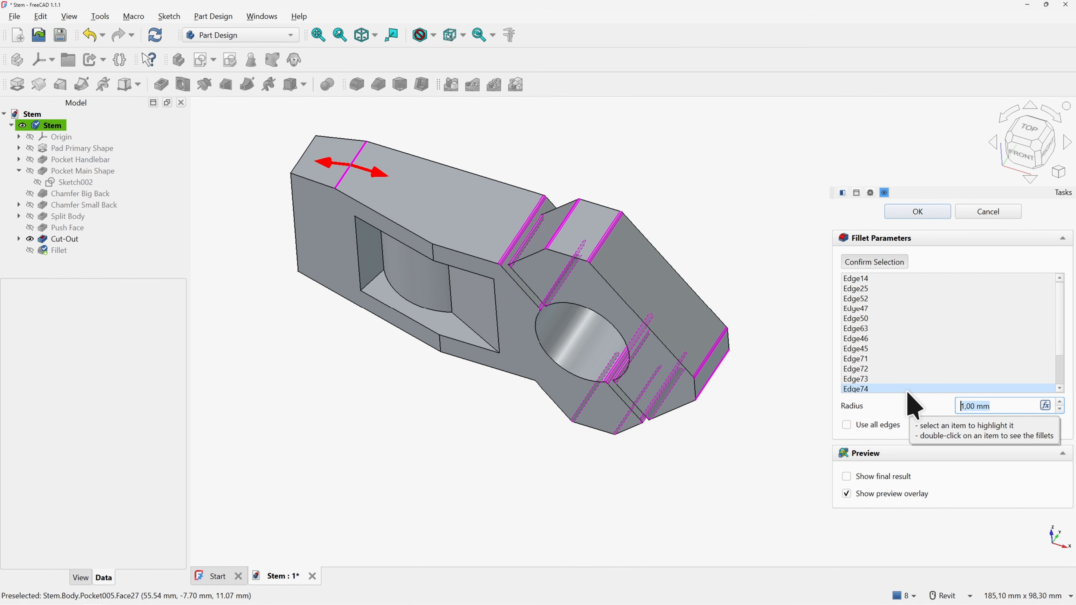
text(2)
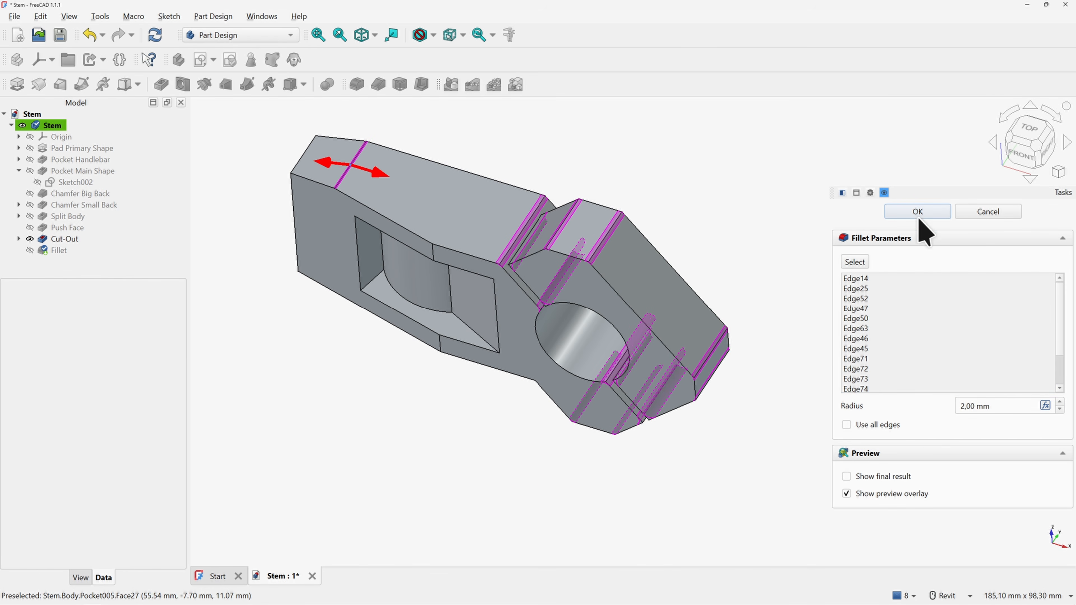
click(918, 211)
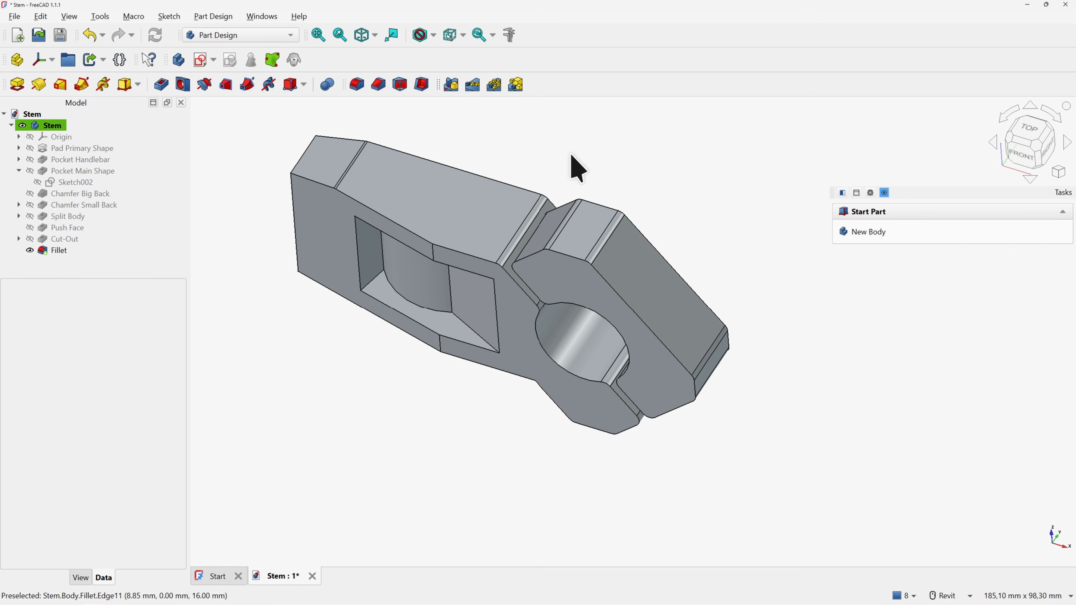
Fillet the edge crossing the side face with a 10 mm radius
shift+middle_drag(571, 161, 563, 371)
click(567, 387)
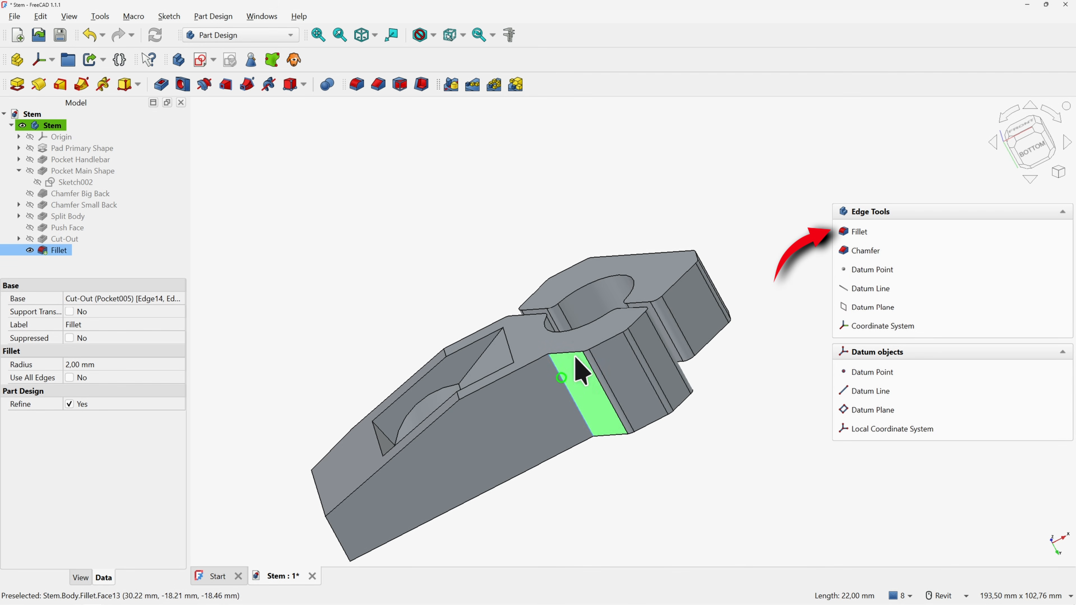
click(852, 233)
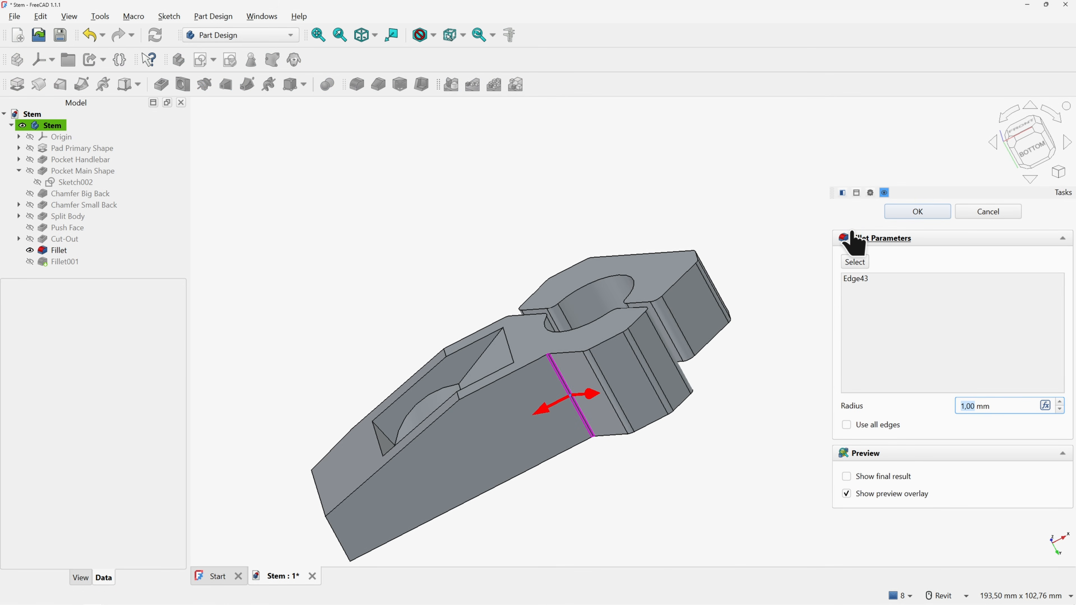
text(10)
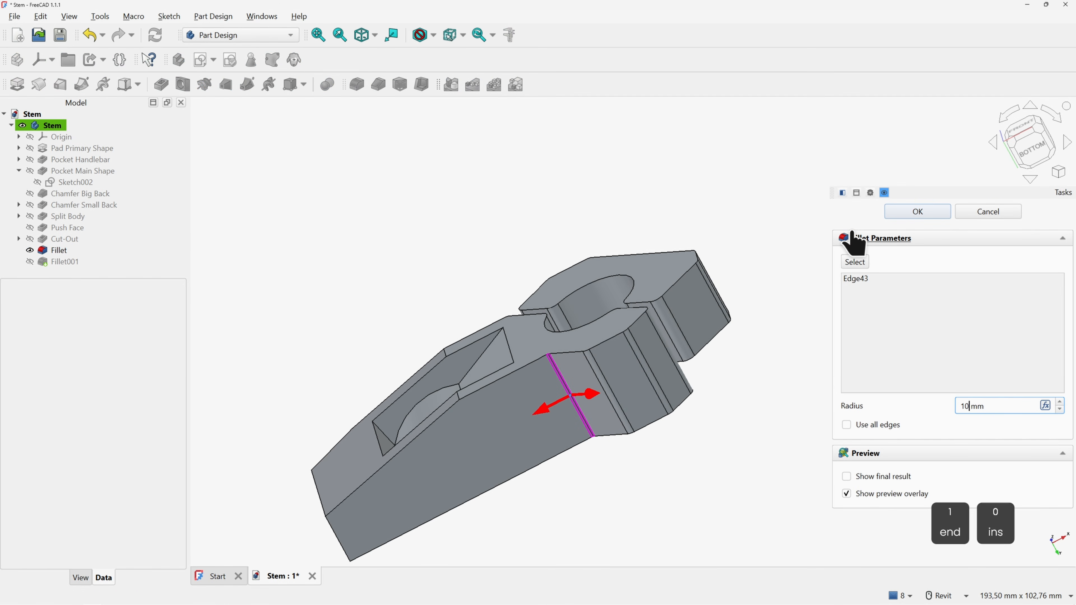
click(918, 212)
key(0)
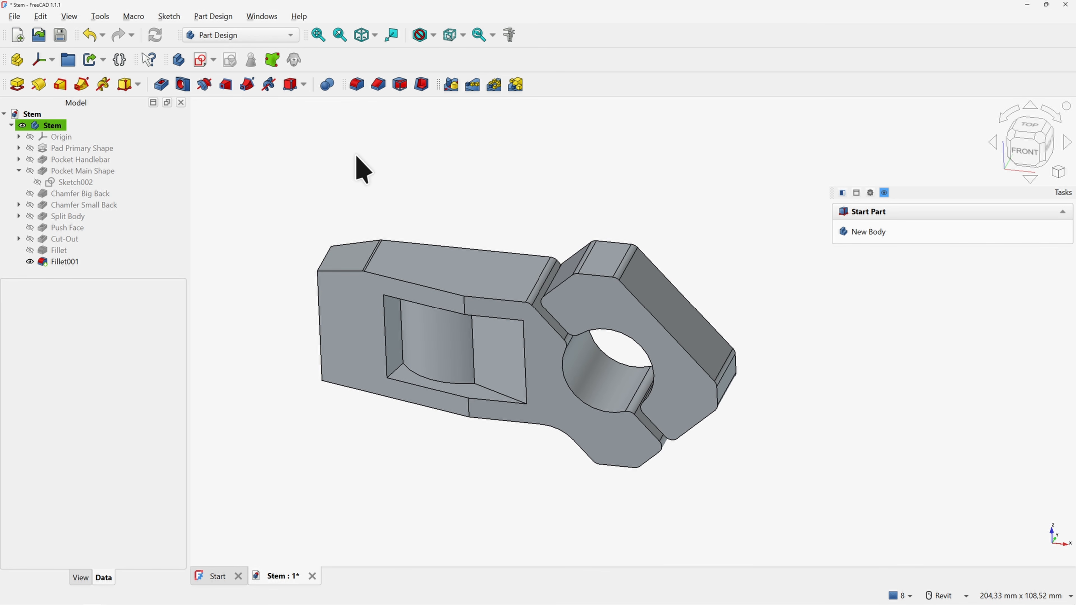
Fillet the top and lower edges at the left end with a 5 mm radius
shift+middle_drag(341, 199, 413, 279)
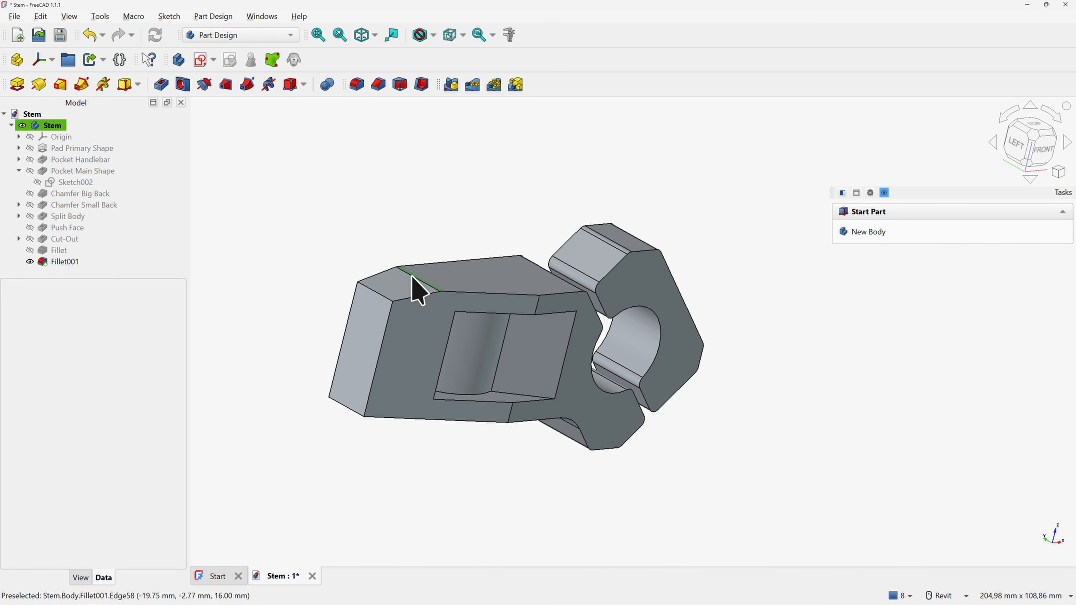
click(382, 297)
ctrl+click(344, 406)
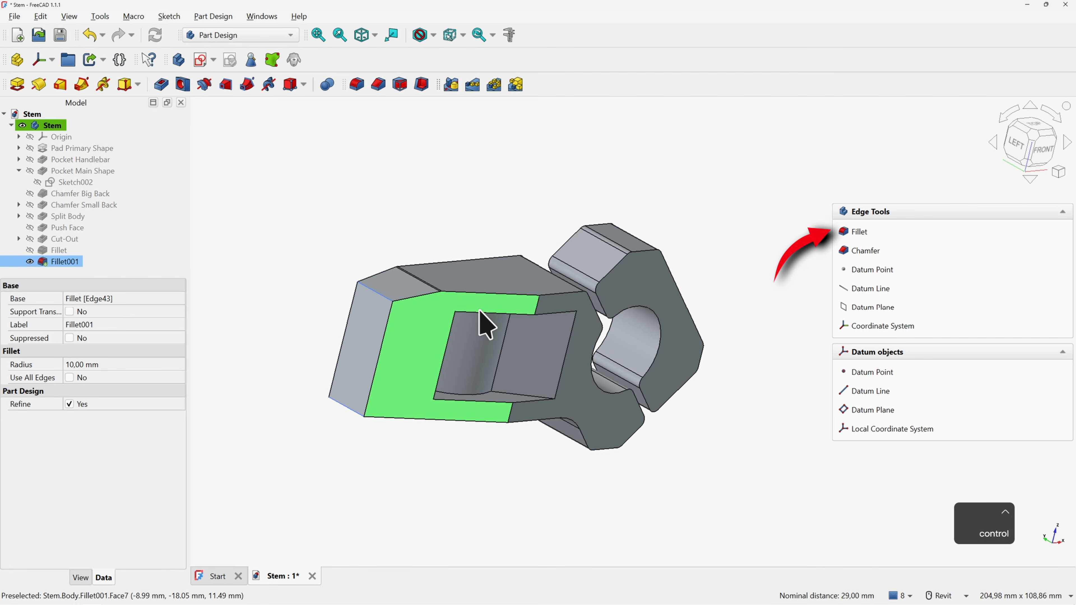
click(859, 231)
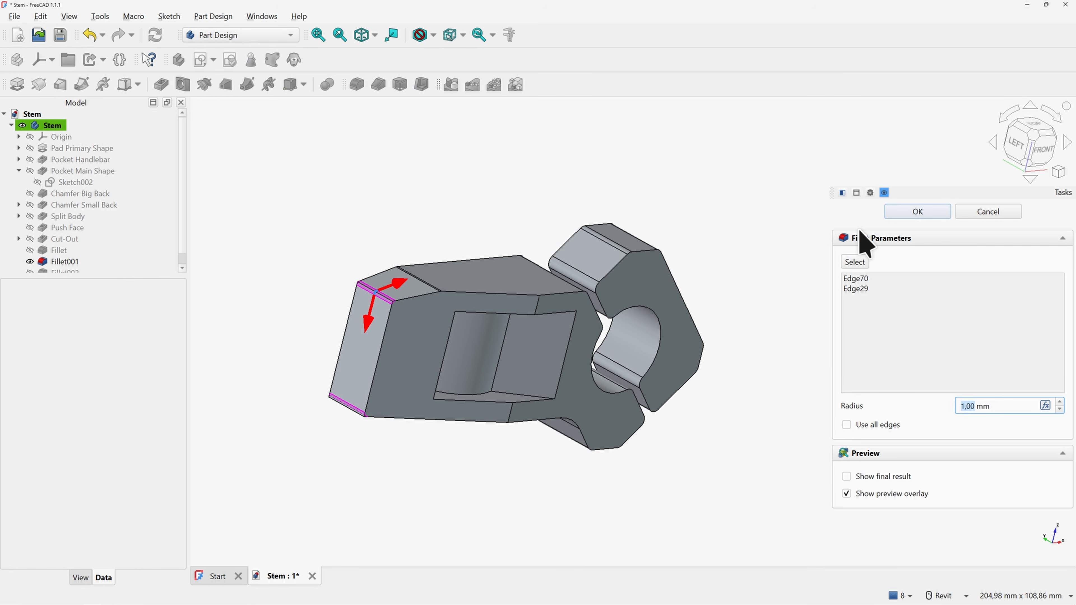
text(5)
key(Return)
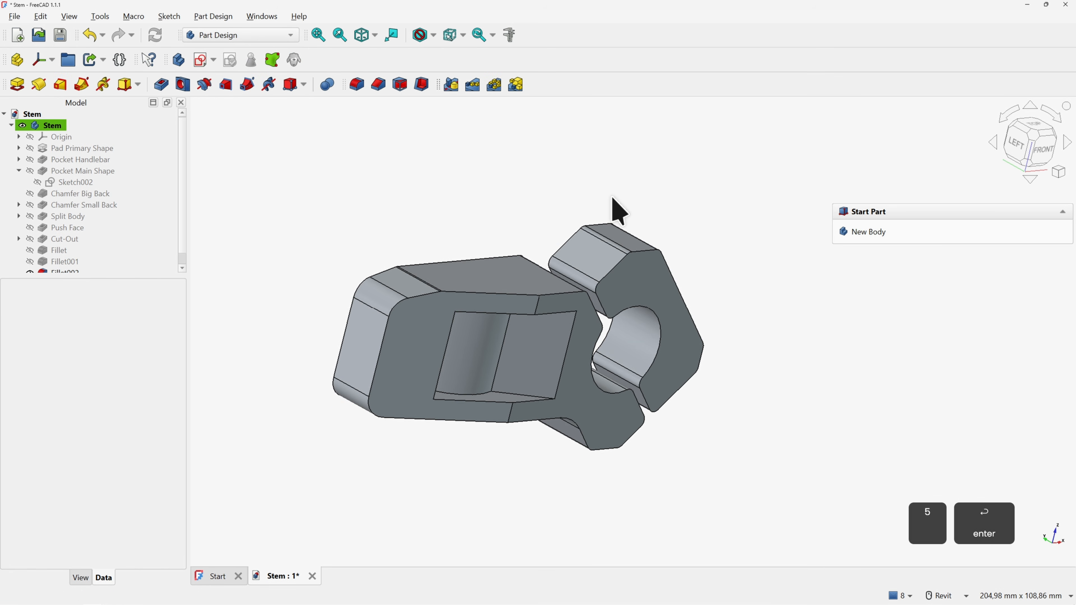
Fillet the two pocket edges with a 50 mm radius
click(539, 306)
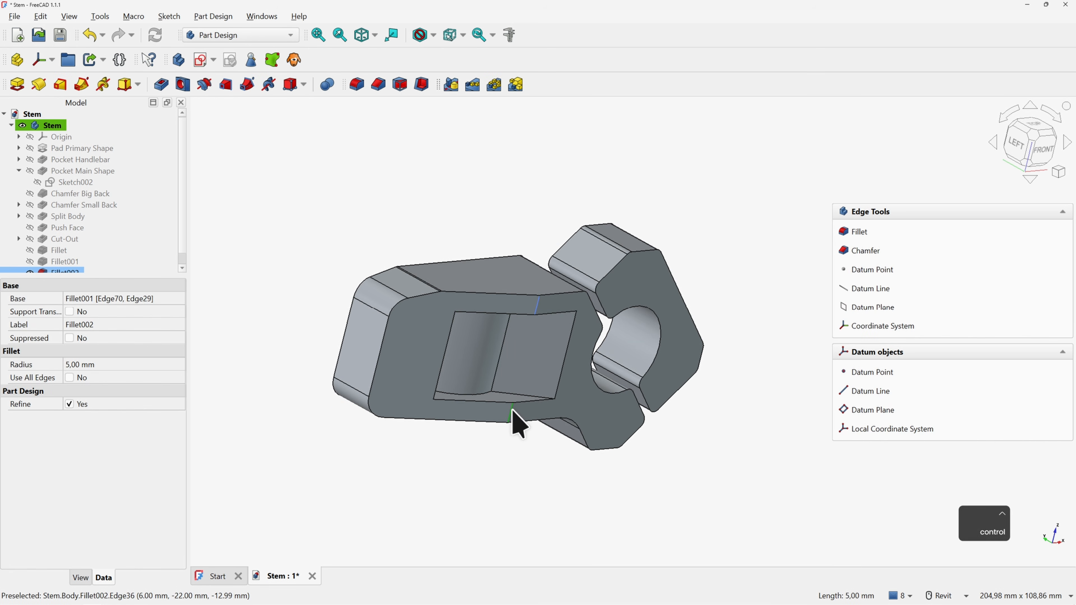
click(852, 233)
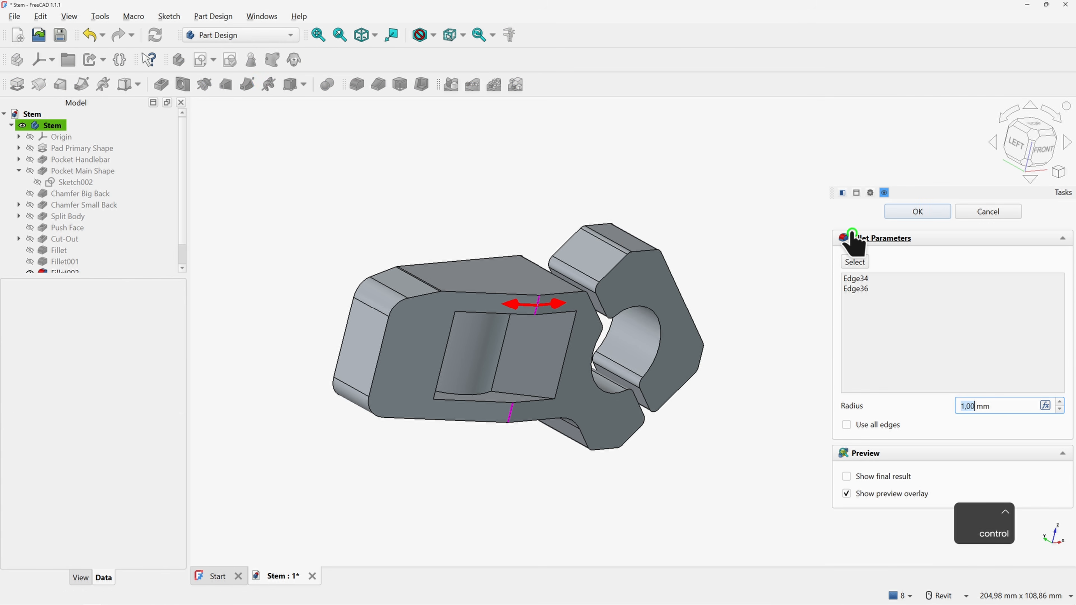
text(50)
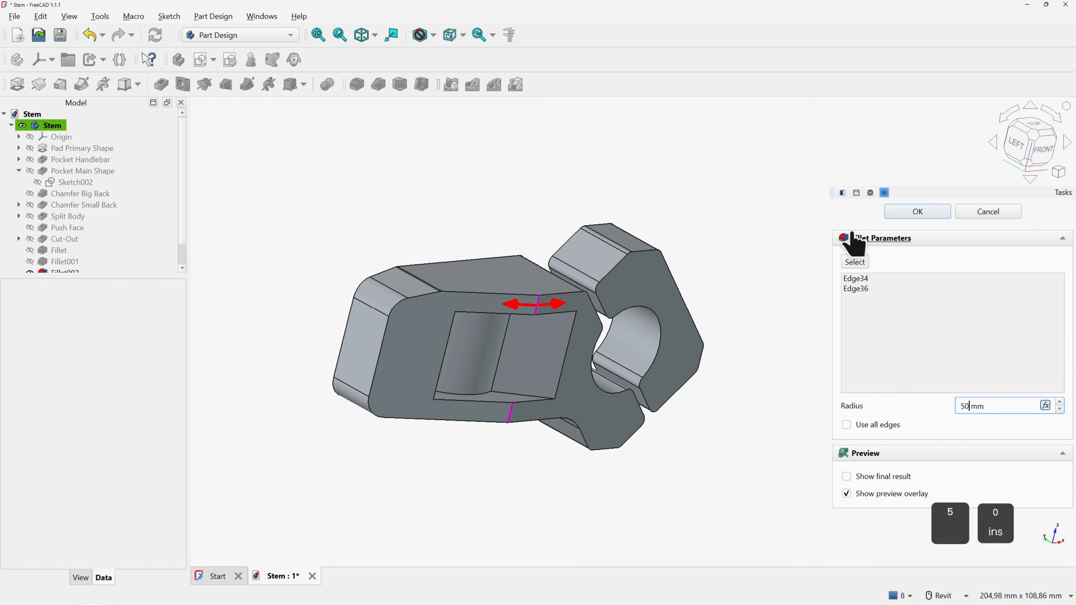
key(Return)
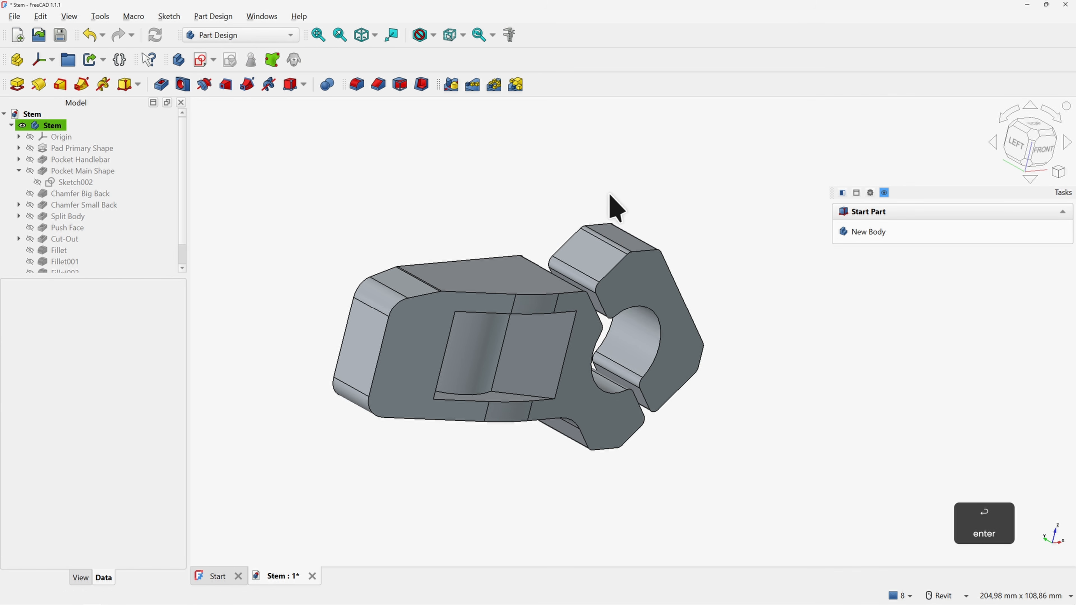
shift+middle_drag(570, 195, 532, 282)
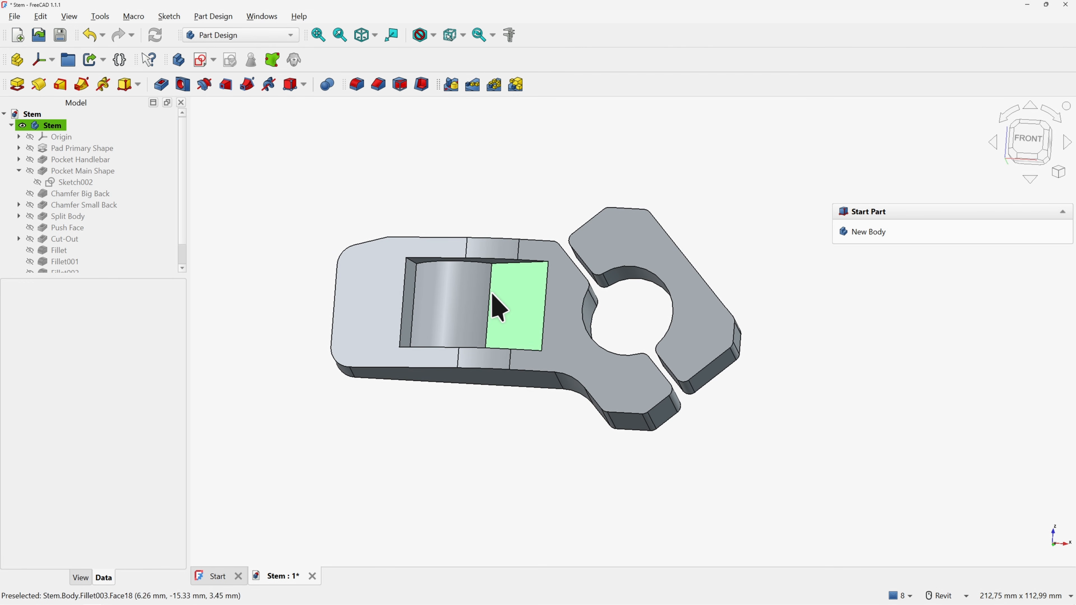
Fillet the two vertical edges inside the pocket at 1.5 mm
click(488, 303)
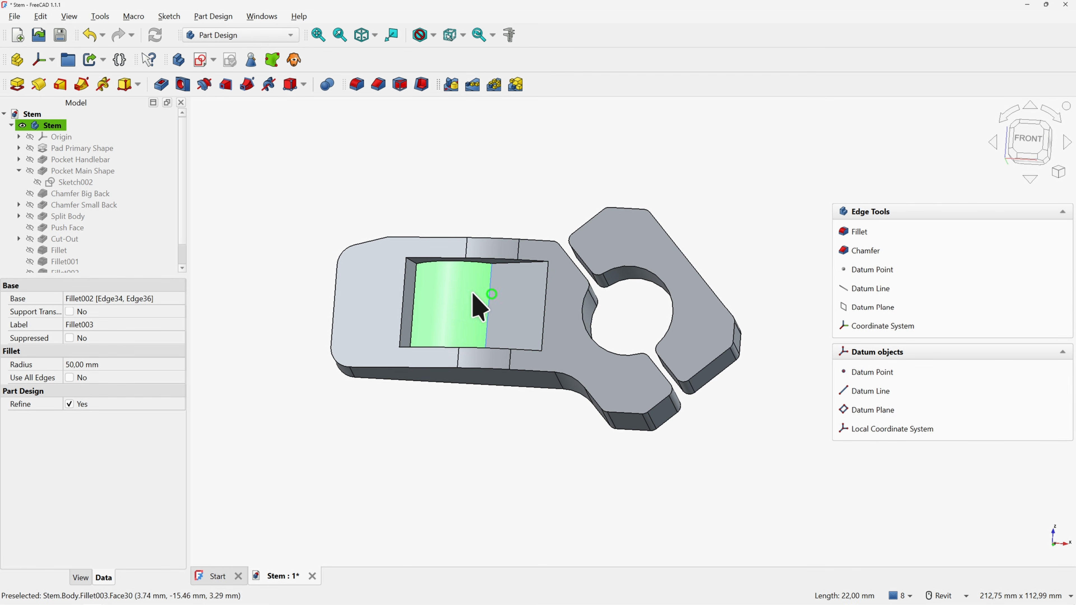
ctrl+click(414, 289)
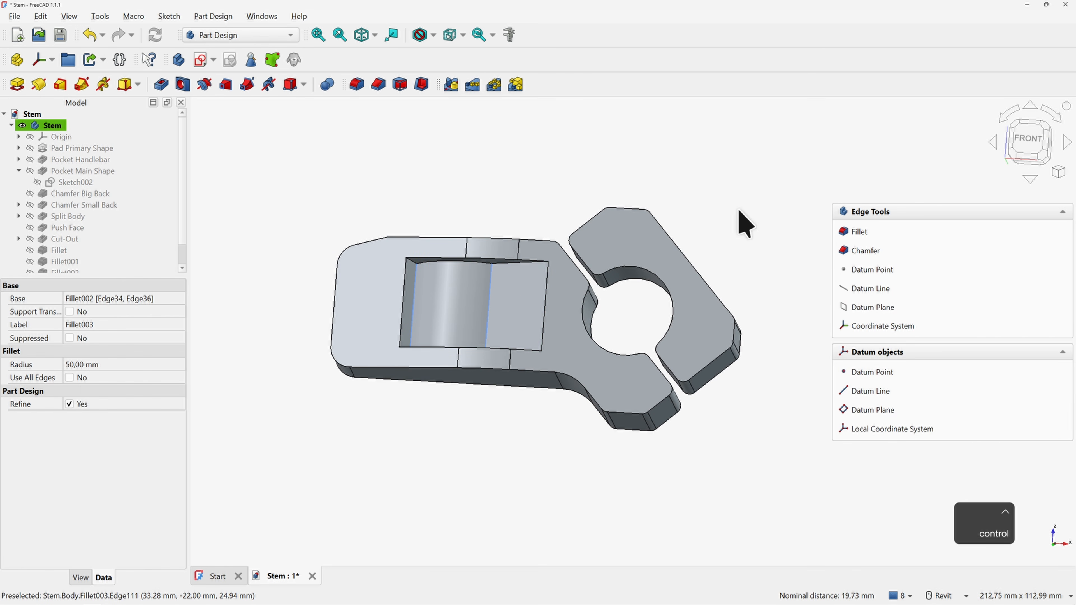
click(859, 232)
text(1.5)
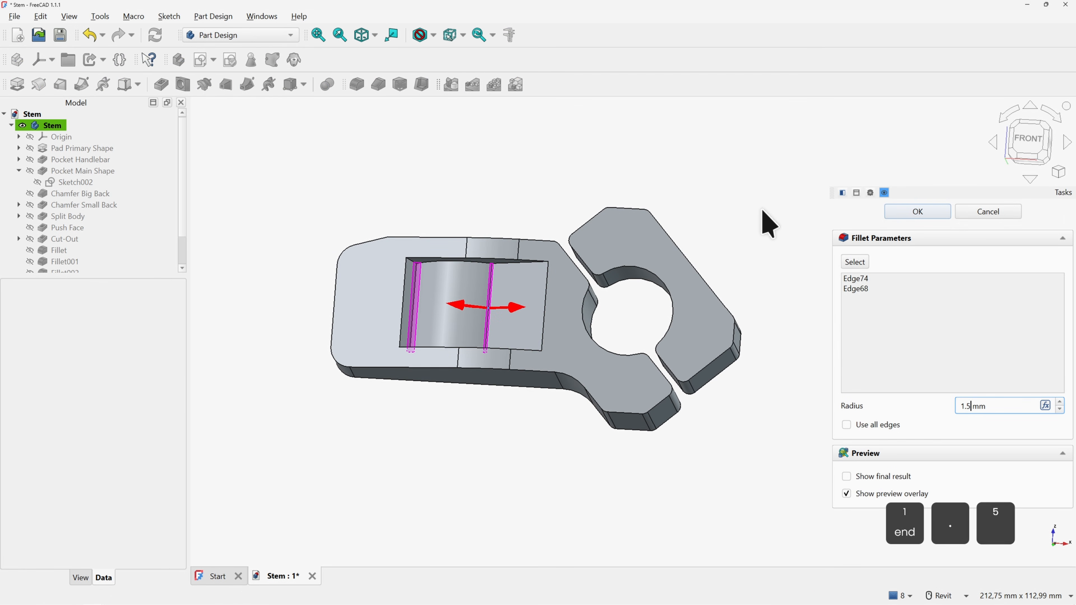
key(Return)
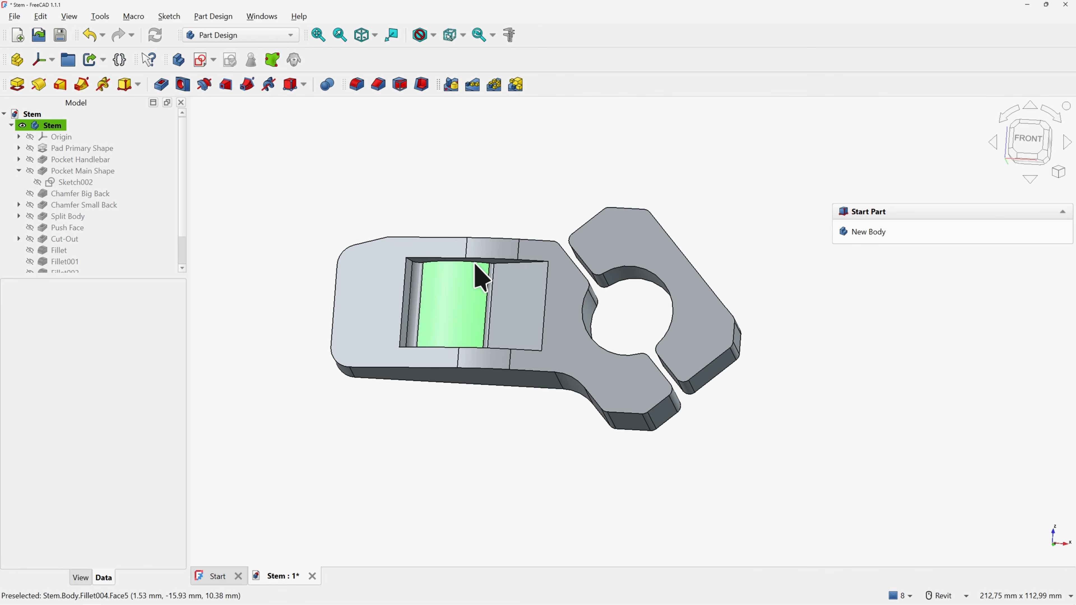
Fillet the curved pocket edges with the default 1 mm radius
scroll(479, 277, up, 3)
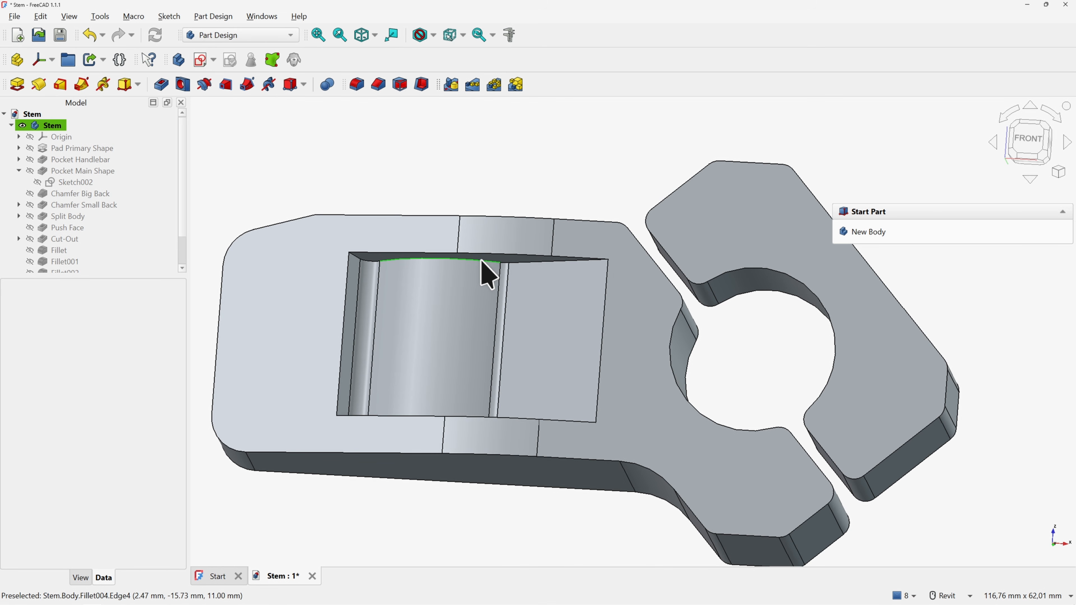
click(482, 261)
shift+middle_drag(482, 265, 473, 413)
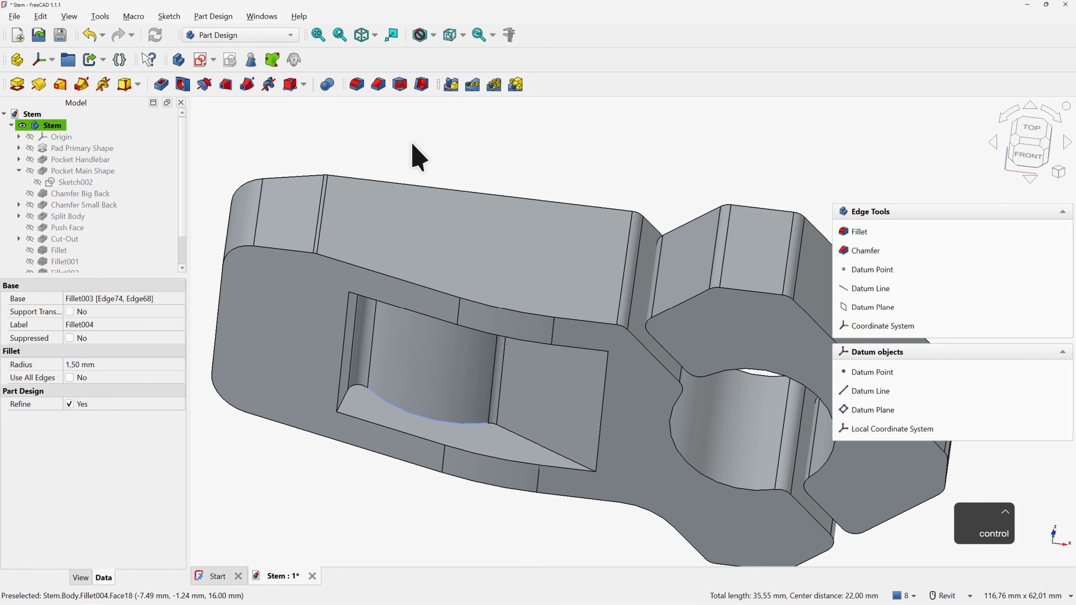
click(359, 86)
key(Return)
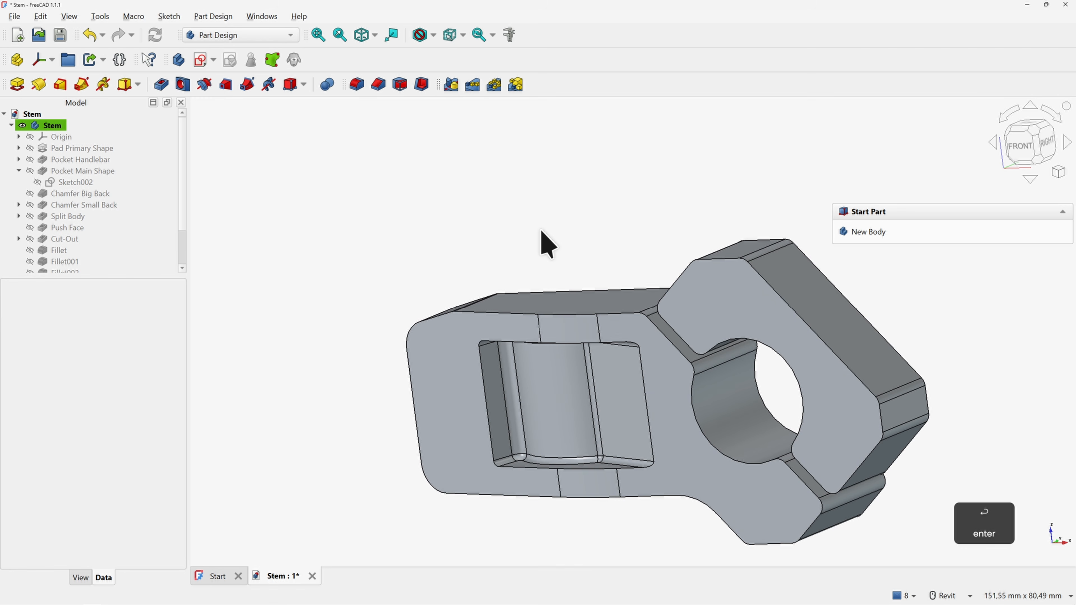
Fillet the pocket's outer rim edge at 0.5 mm, then check it in Right and Isometric views
shift+middle_drag(546, 243, 496, 343)
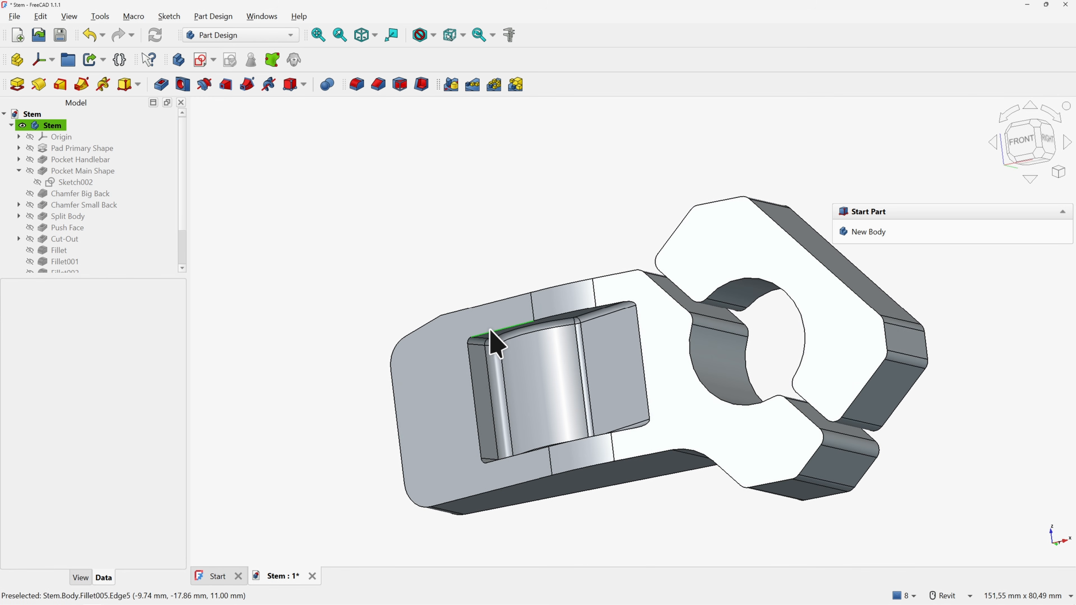
click(489, 340)
click(844, 234)
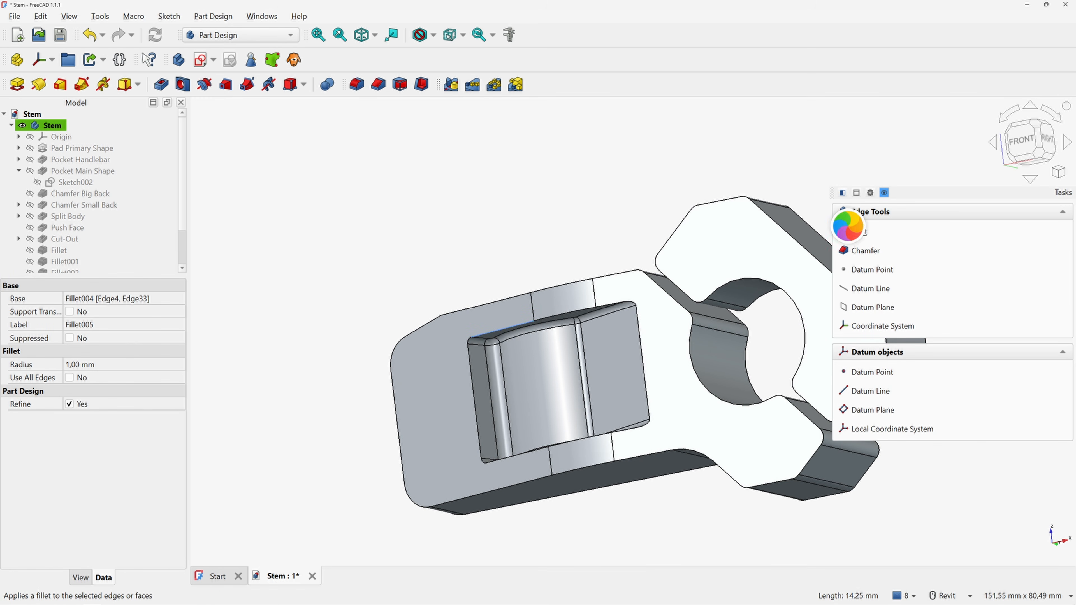
text(0.5)
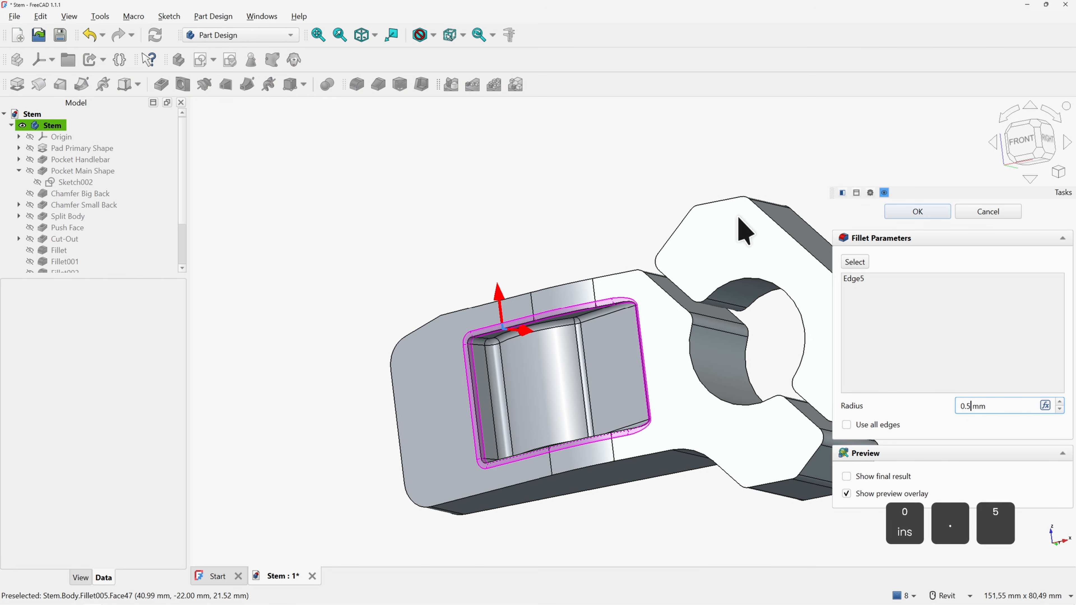
click(918, 335)
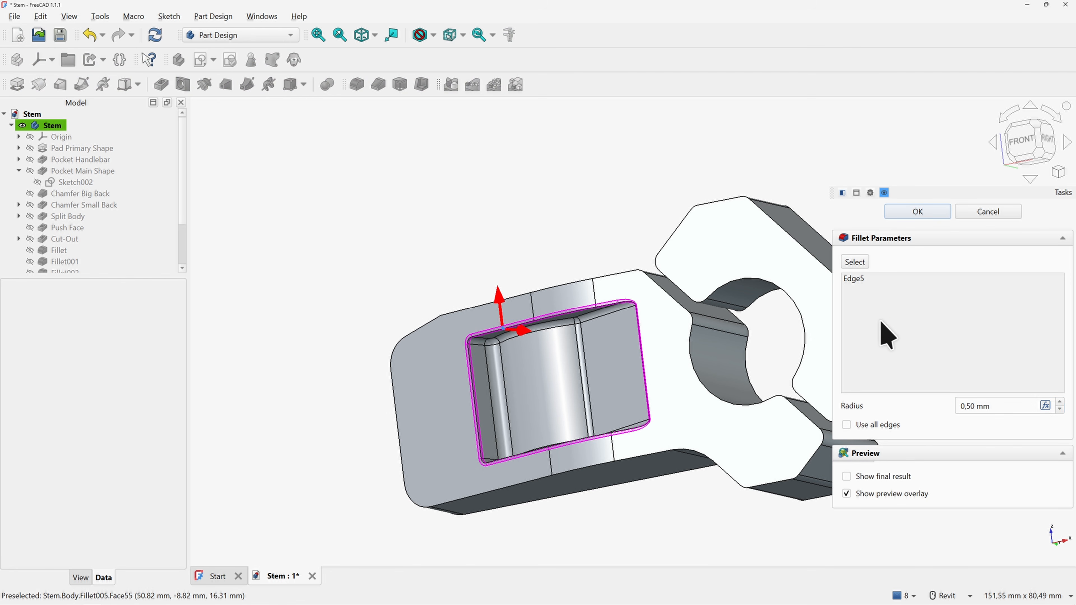
click(907, 212)
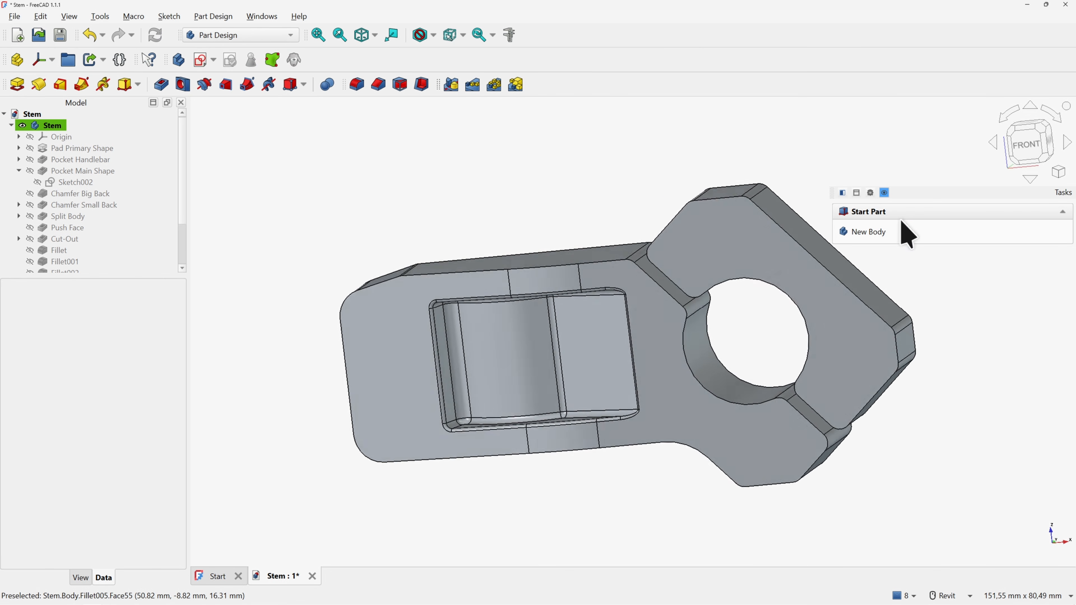
key(3)
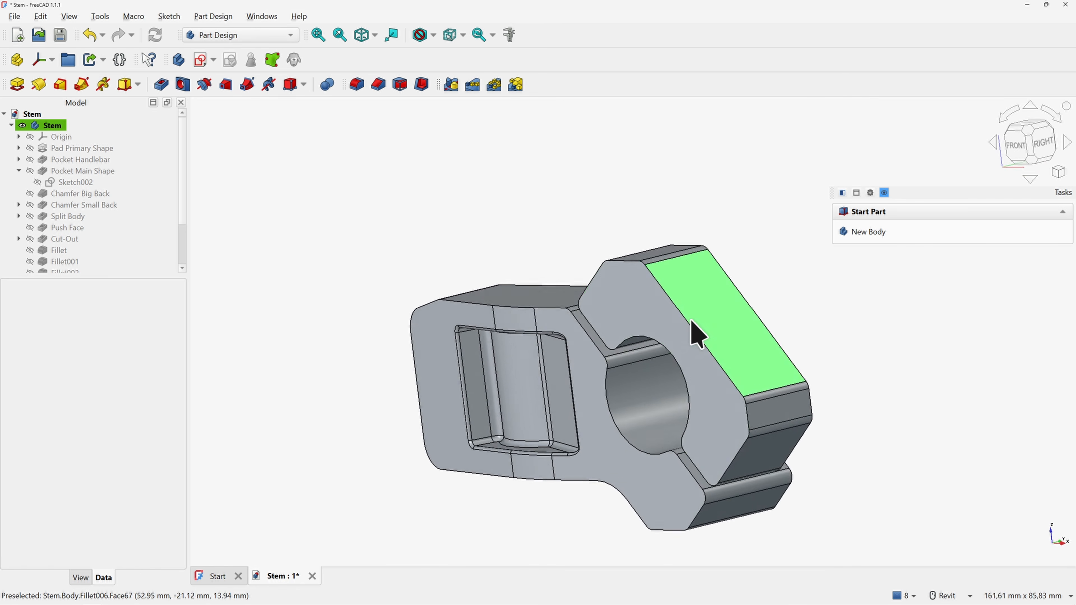
key(0)
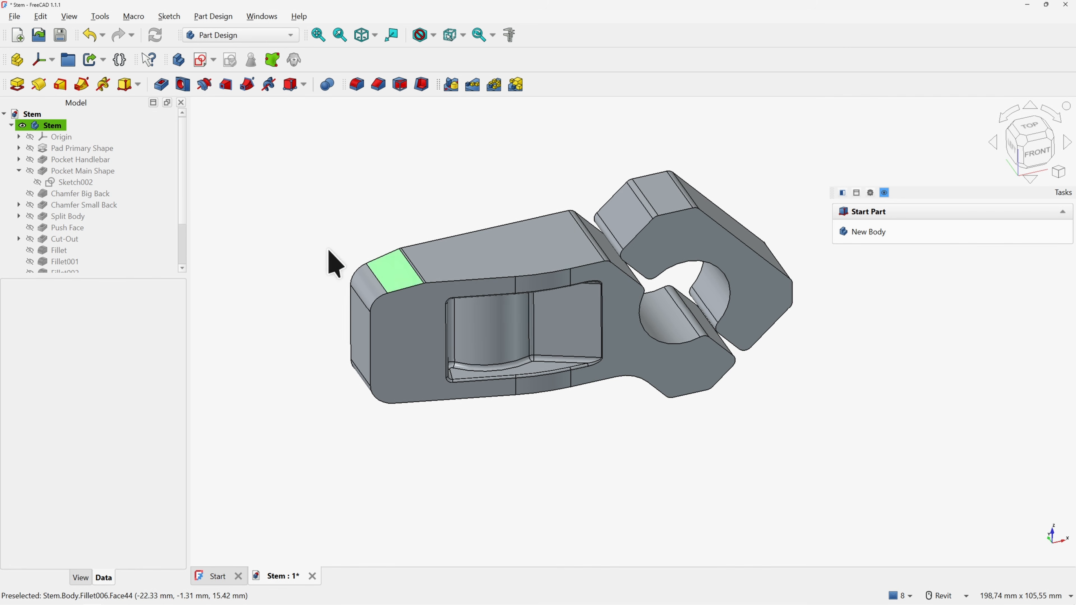
drag(179, 200, 176, 256)
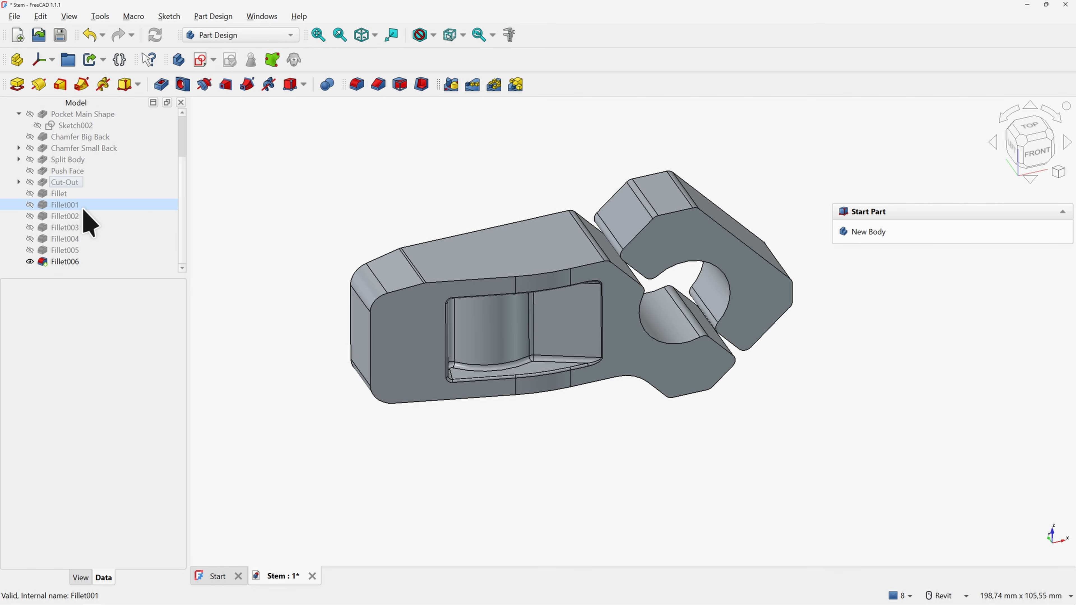
Rename the first four fillets Fillet Top, Fillet Bottom, Fillet Back and Fillet Middle
click(67, 193)
key(F2)
text(Top)
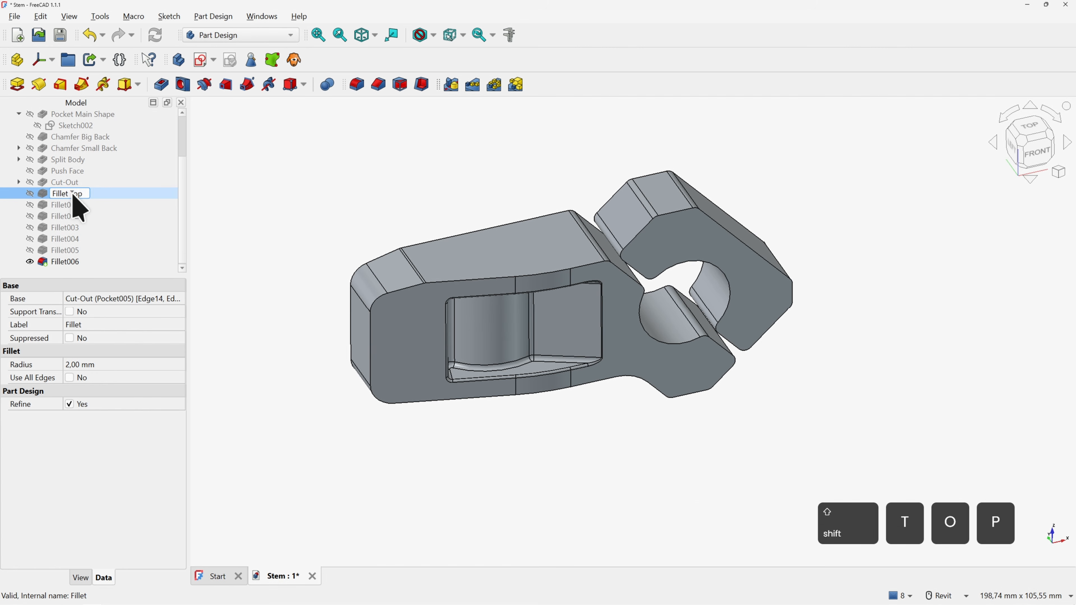
click(72, 204)
key(F2)
key(BackSpace)
key(BackSpace)
key(BackSpace)
text(Bottom)
click(84, 216)
key(F2)
key(BackSpace)
key(BackSpace)
key(BackSpace)
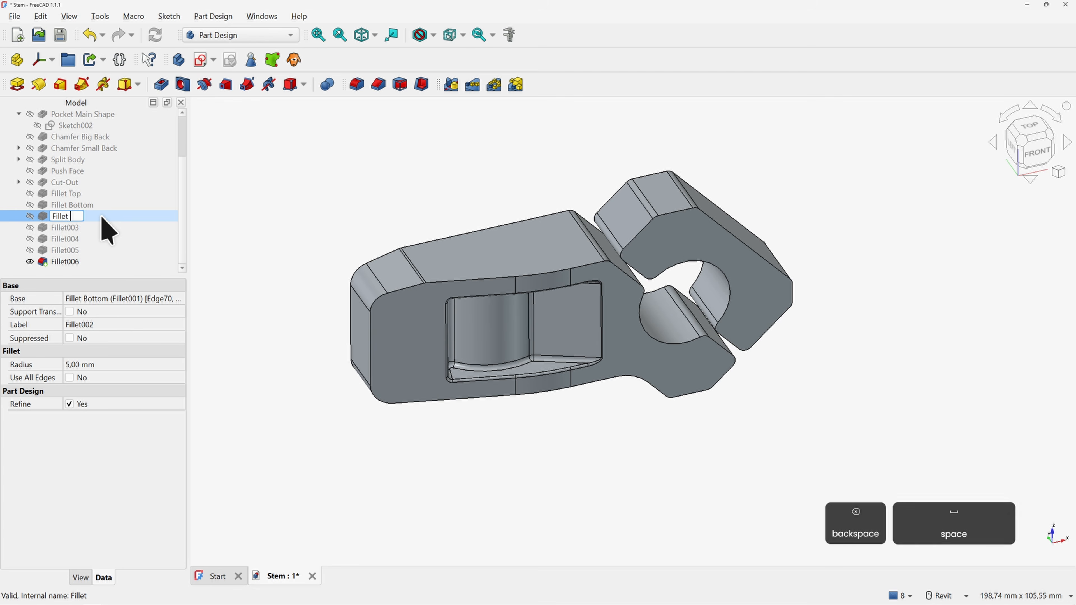
text(Back)
click(68, 227)
key(F2)
key(BackSpace)
key(BackSpace)
key(BackSpace)
text(Middle)
Label the fifth, Fillet005 and Fillet006 fillets as Fillet Cutout V, H and C, then view isometrically
click(68, 239)
key(F2)
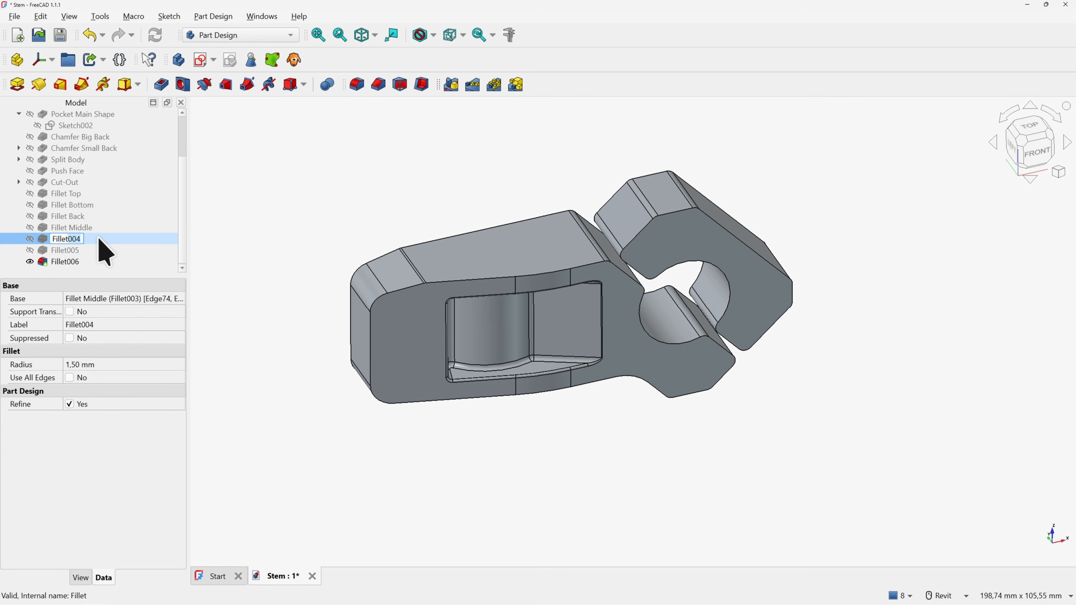
key(BackSpace)
key(BackSpace)
key(BackSpace)
text(Cutout V)
click(71, 250)
key(F2)
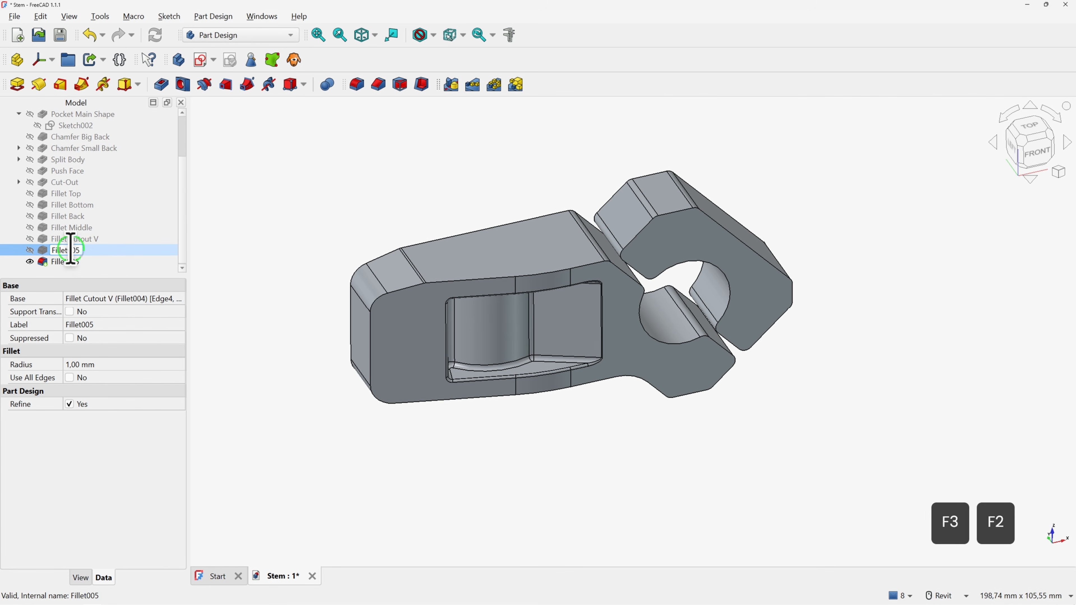
key(BackSpace)
key(BackSpace)
key(BackSpace)
text(Cutout H)
click(127, 261)
key(F2)
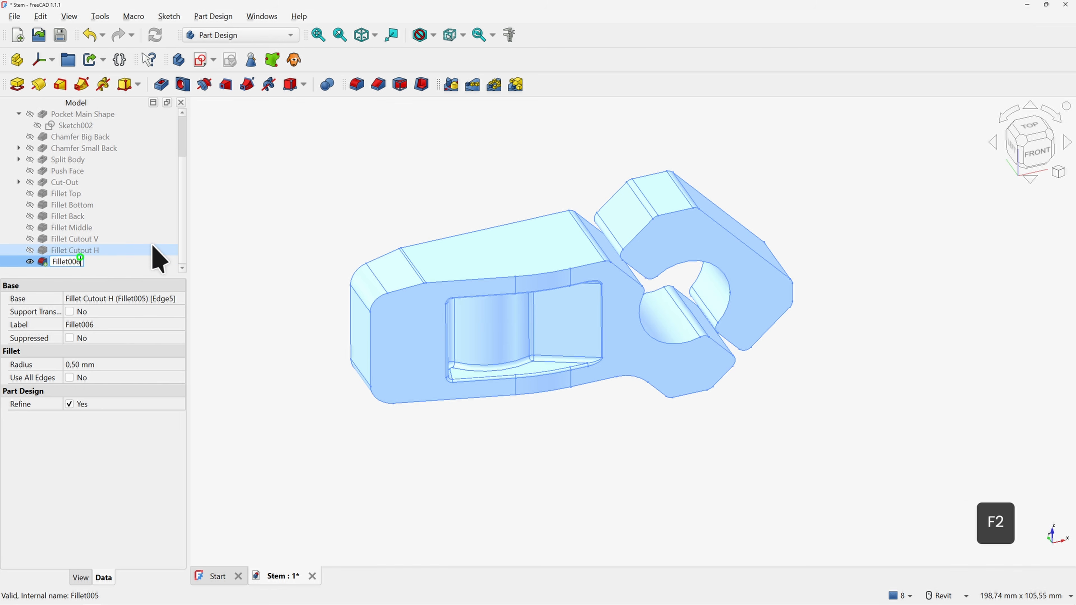
key(BackSpace)
key(BackSpace)
key(BackSpace)
text(Cutout C)
click(266, 218)
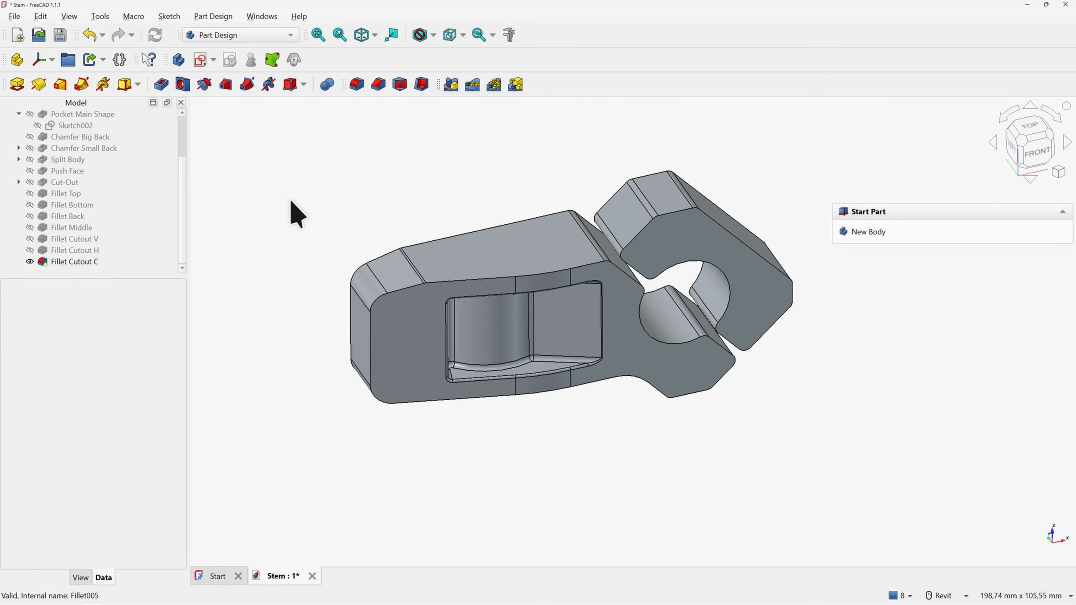
key(0)
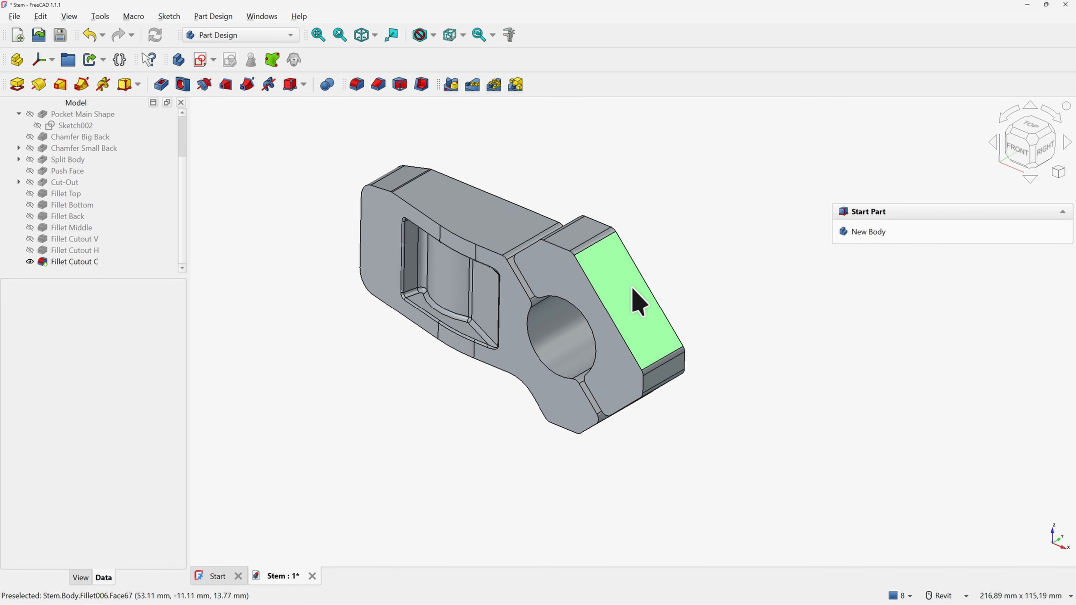
Start a new sketch on the stem's flat side face, importing its upper and lower edges as external geometry
click(615, 279)
click(861, 233)
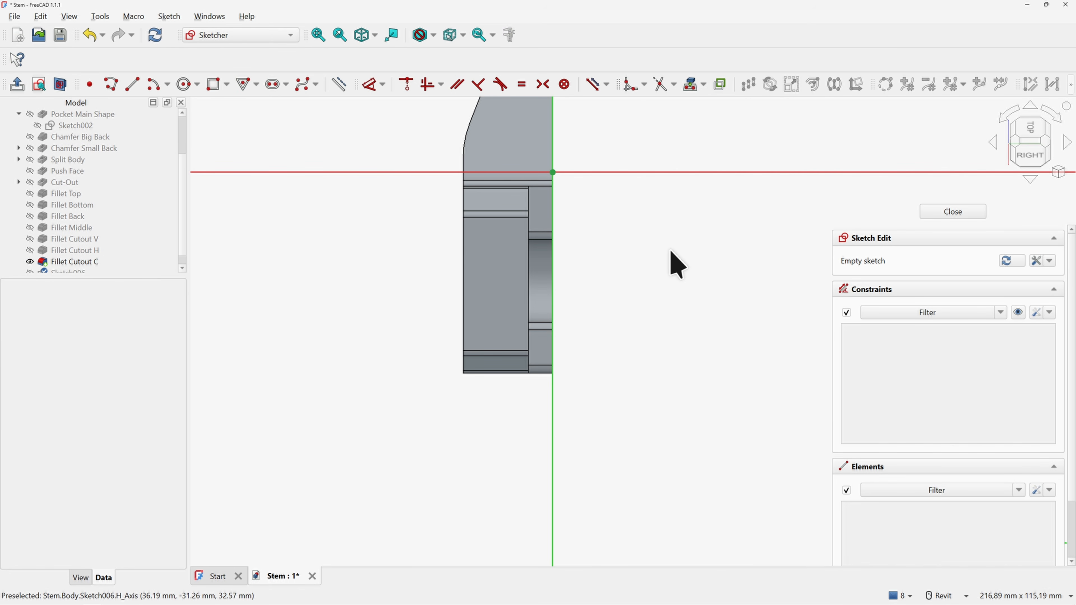
click(695, 88)
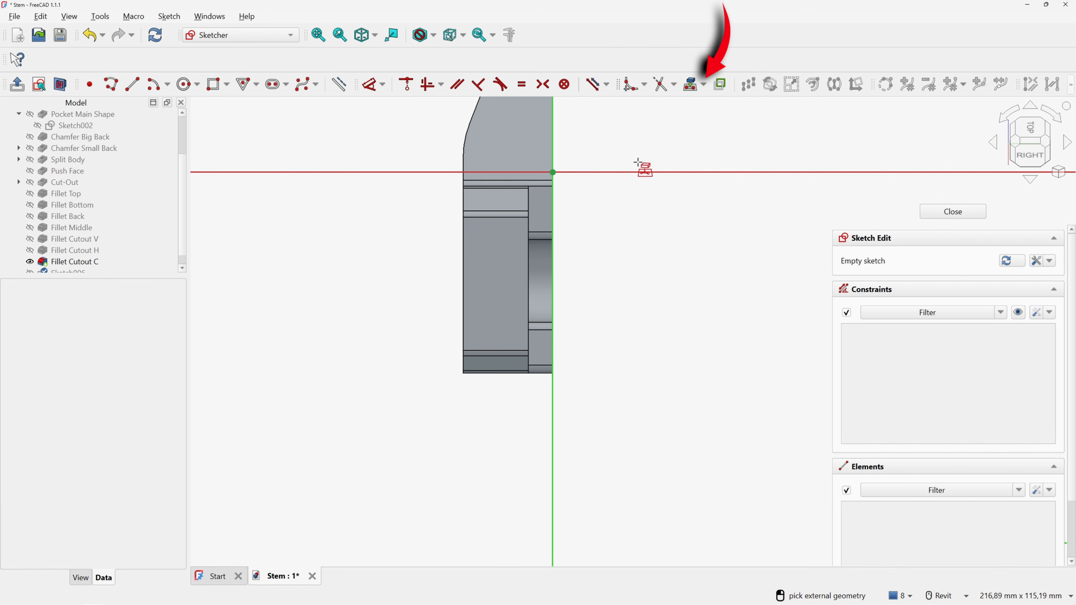
click(502, 217)
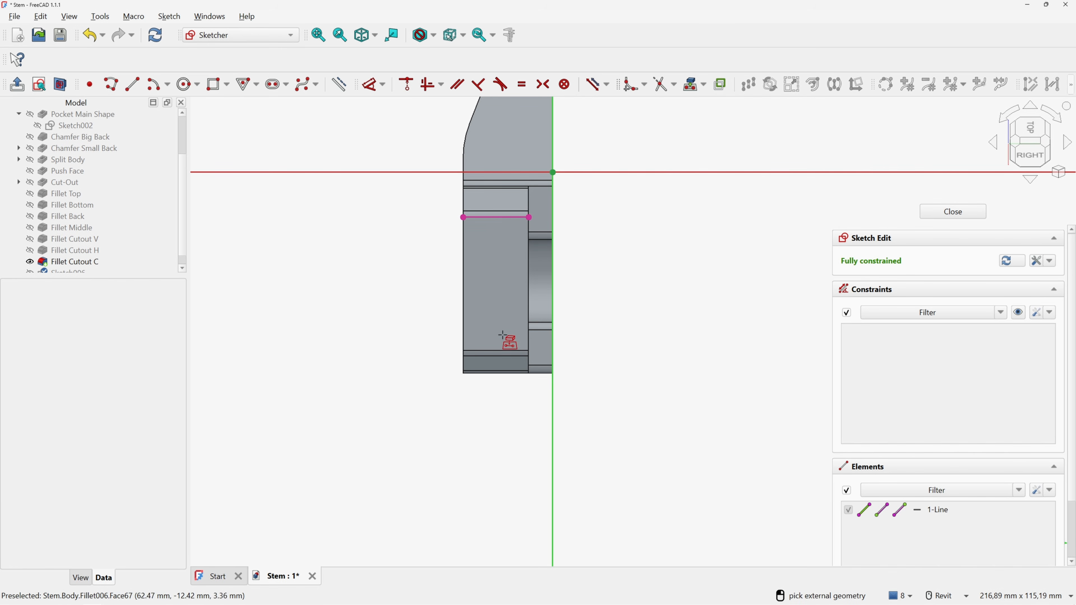
click(494, 351)
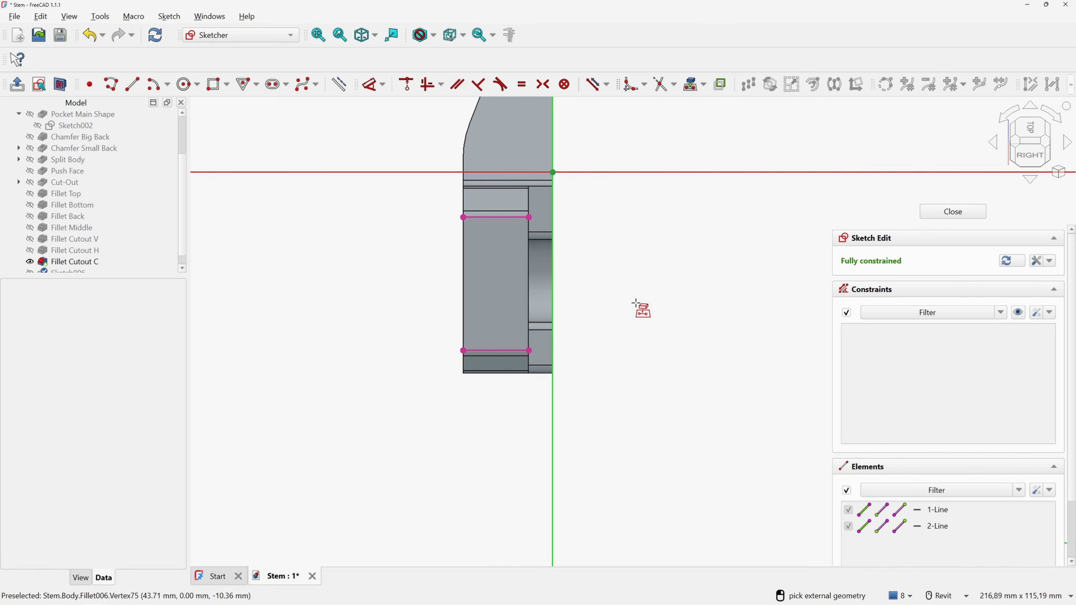
right_click(568, 271)
Convert both imported reference edges into construction lines
click(508, 218)
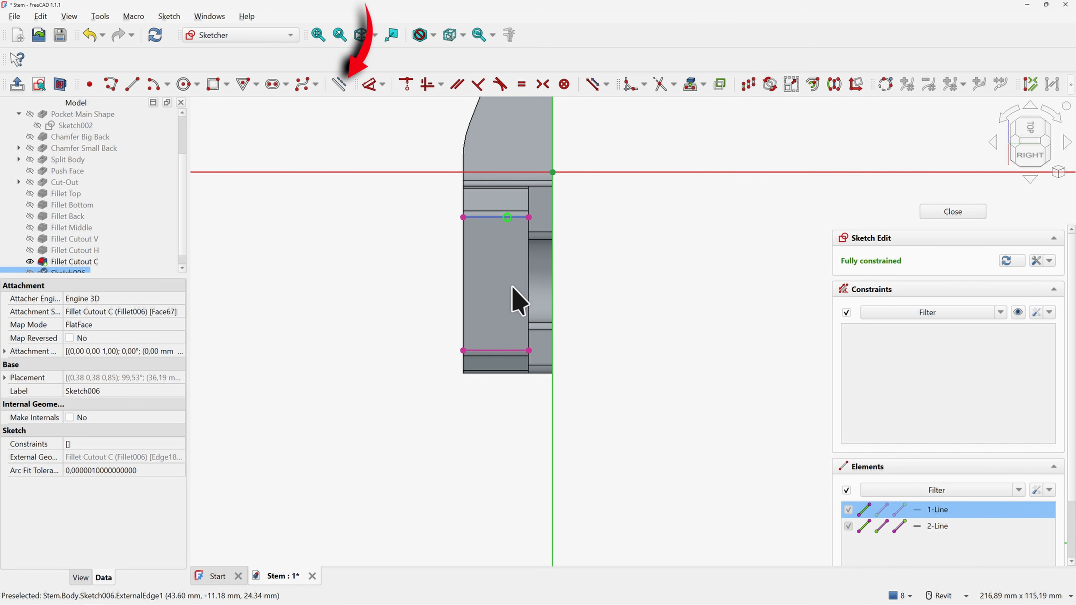
click(501, 351)
click(340, 84)
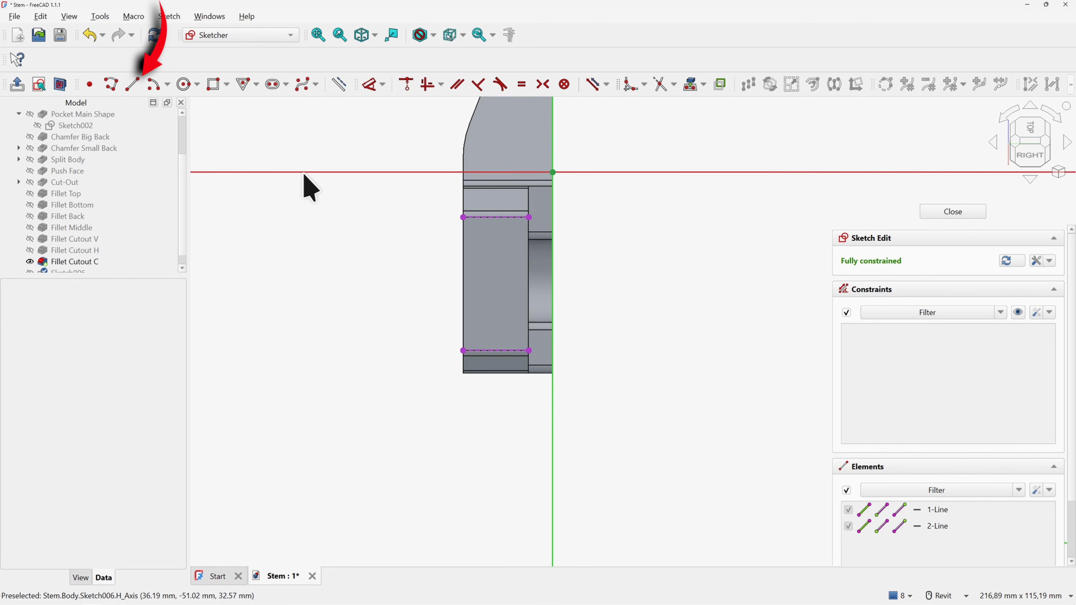
Draw a vertical construction line from the upper reference edge to the lower one
click(133, 84)
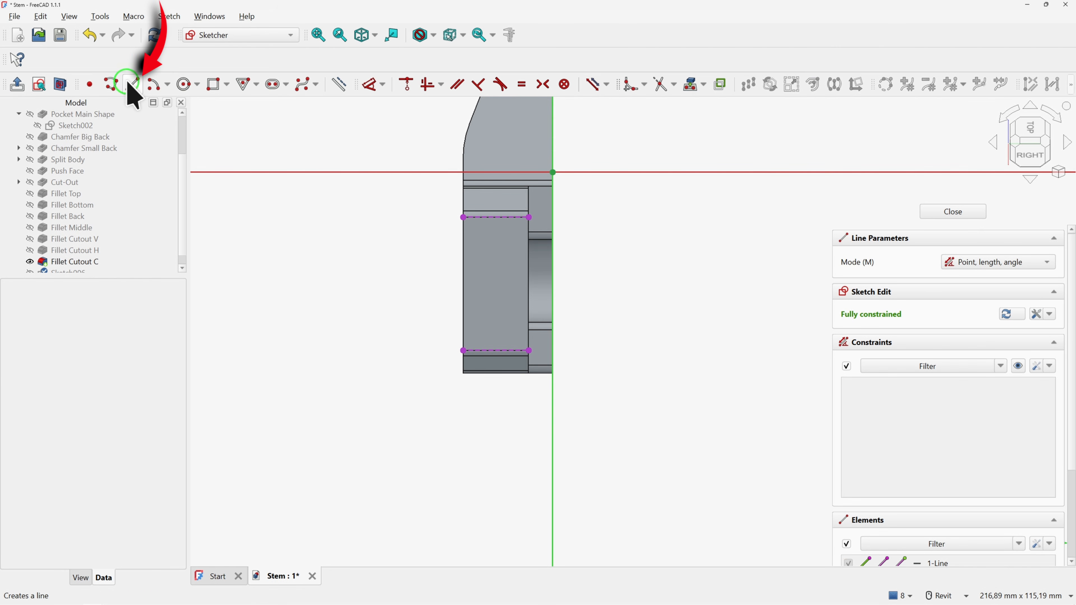
click(496, 218)
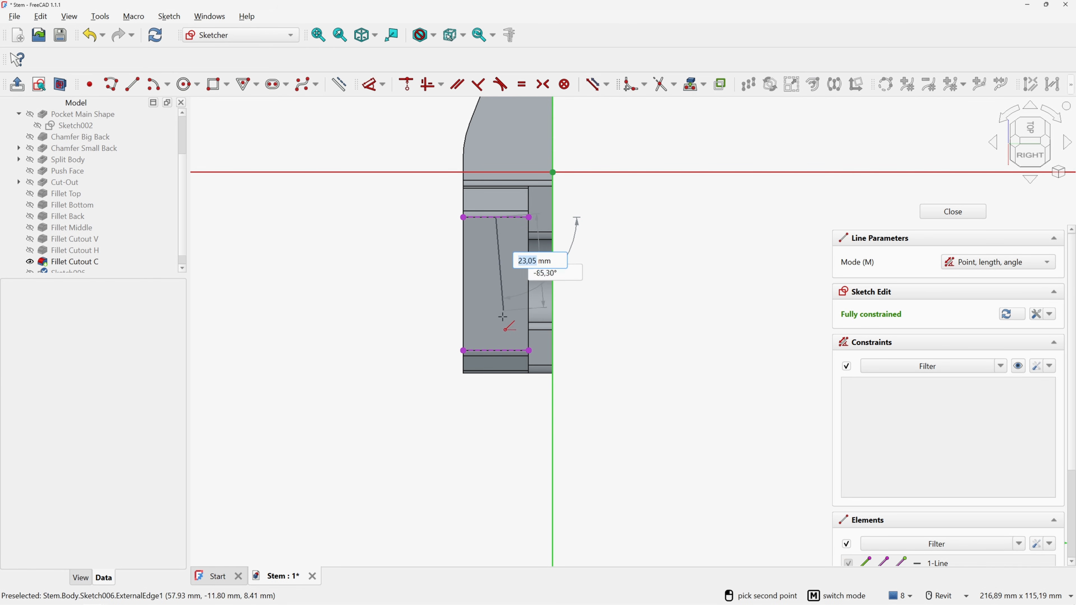
click(496, 351)
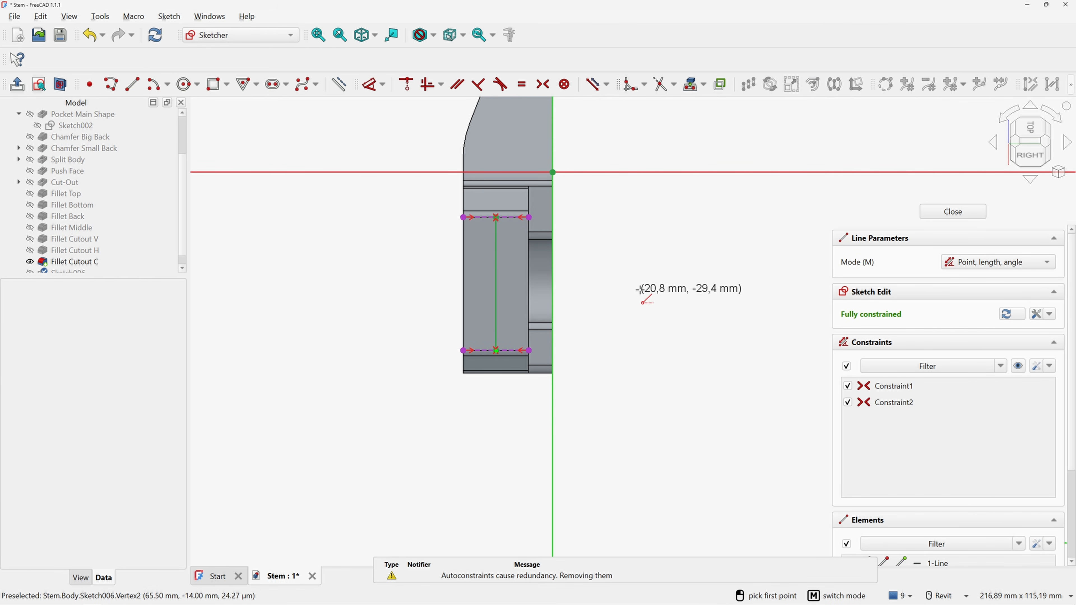
right_click(632, 284)
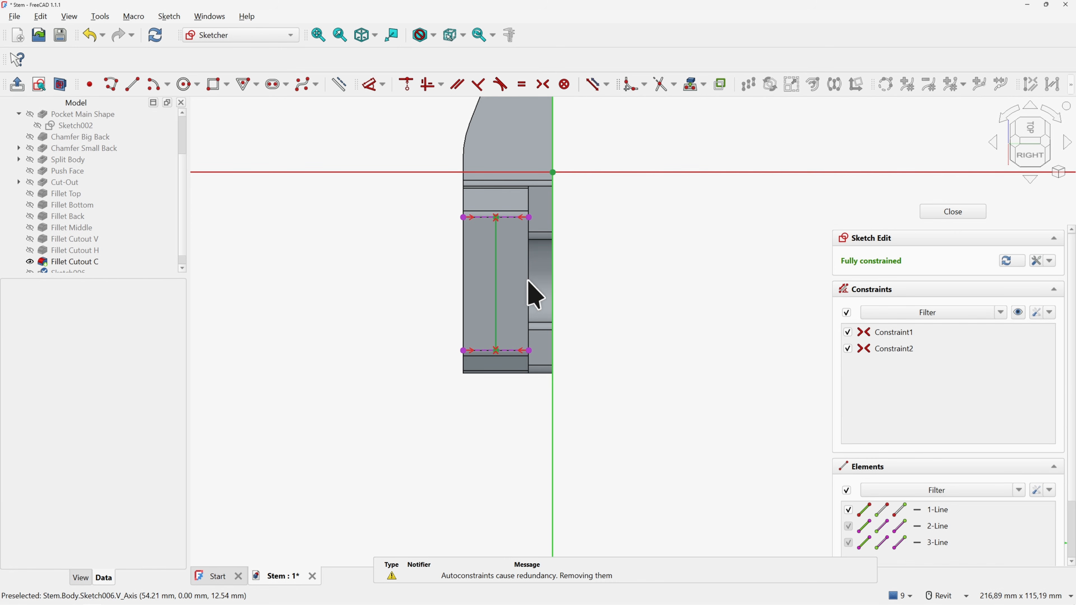
click(496, 283)
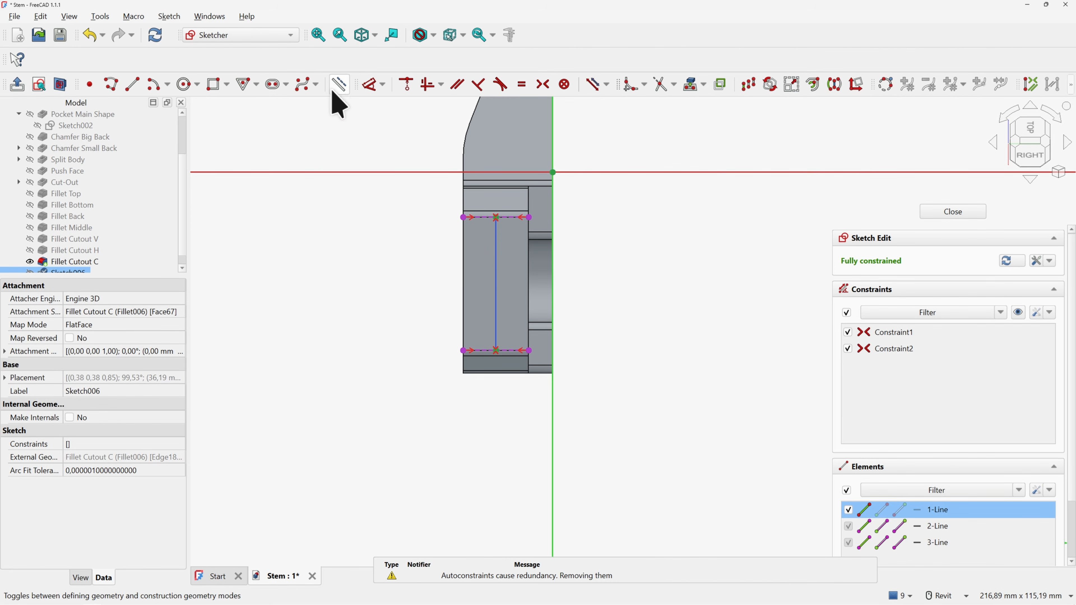
click(338, 85)
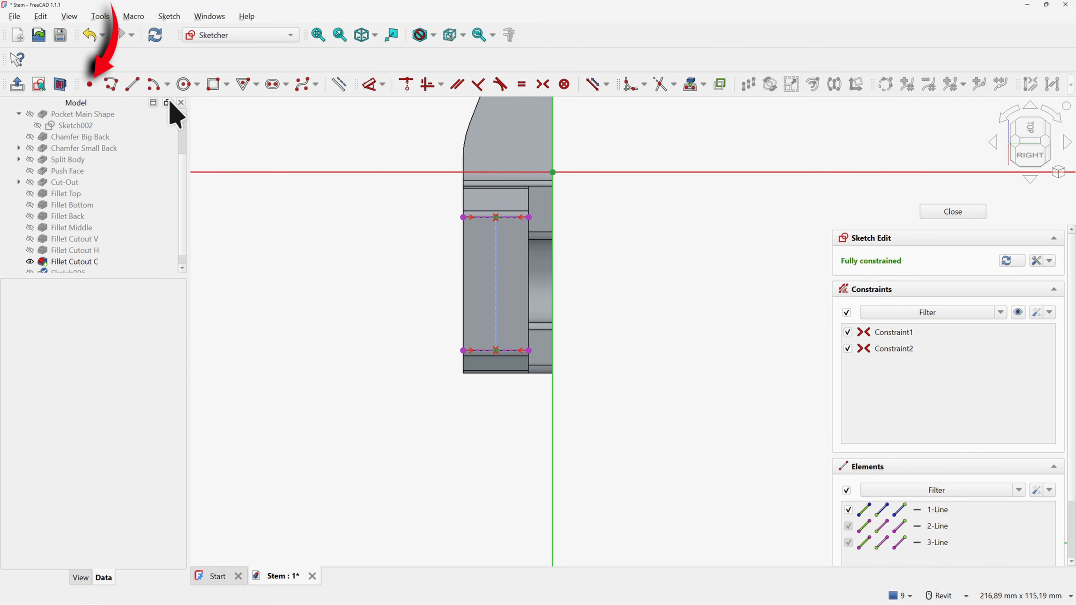
Place two sketch points on the line, one near the top and one near the bottom
click(89, 85)
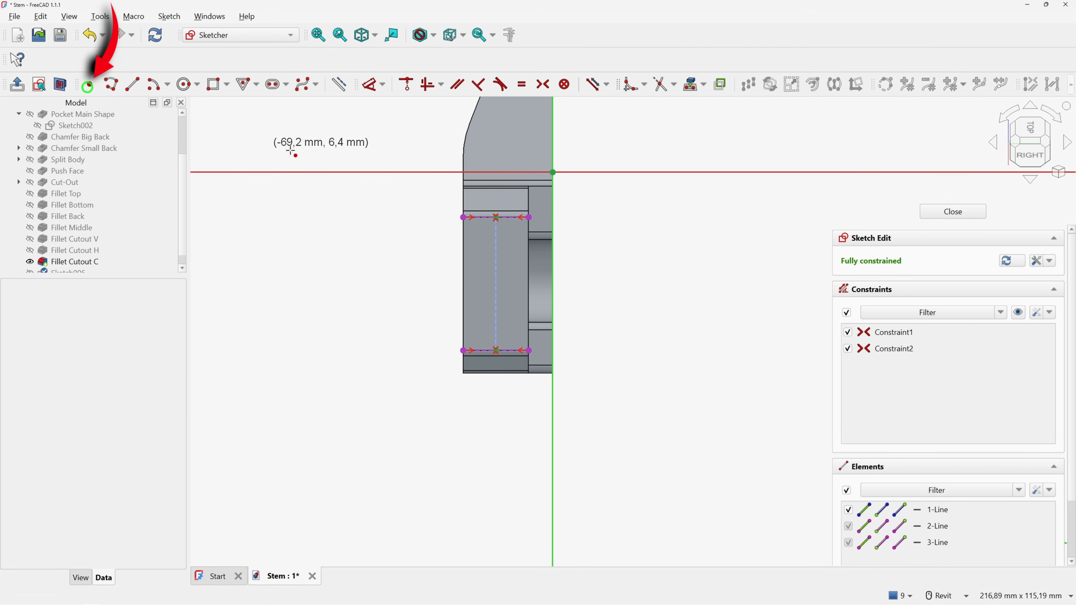
click(496, 232)
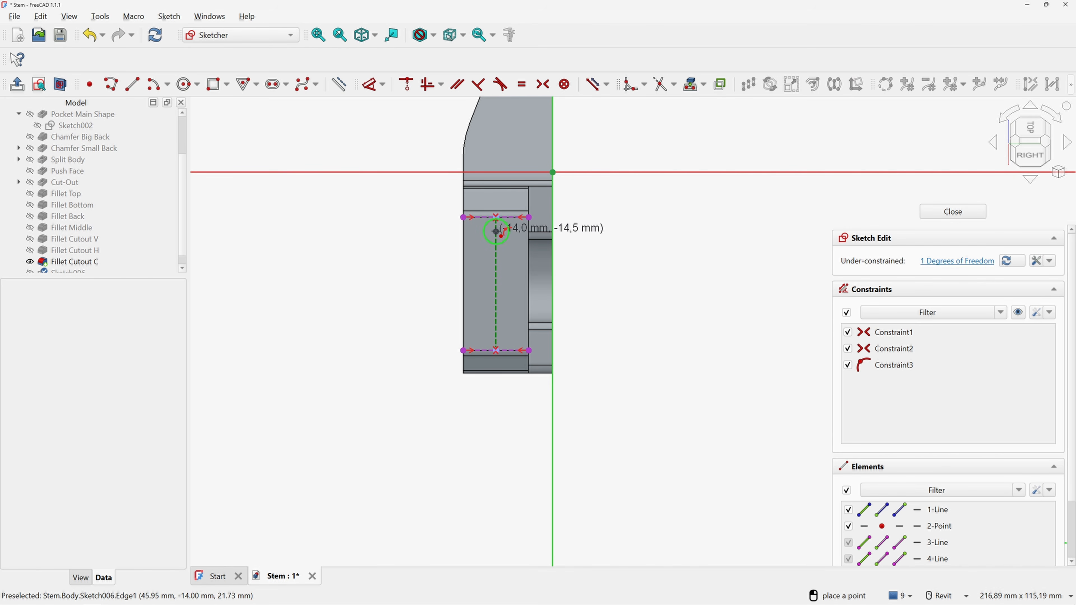
click(496, 328)
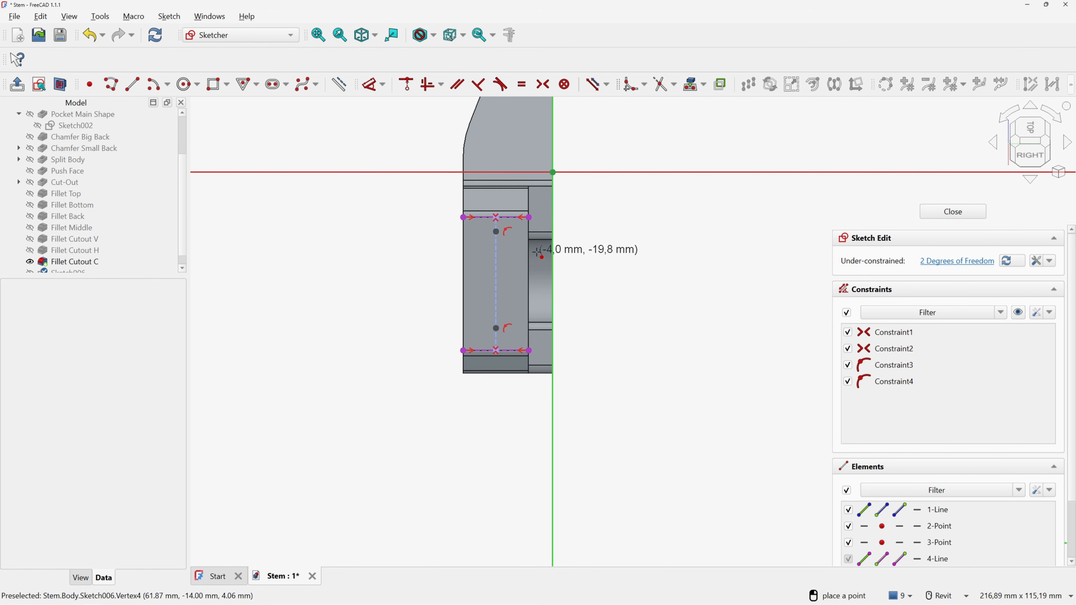
Place a point at the line's midpoint and dimension it 16 mm below the upper point
click(496, 281)
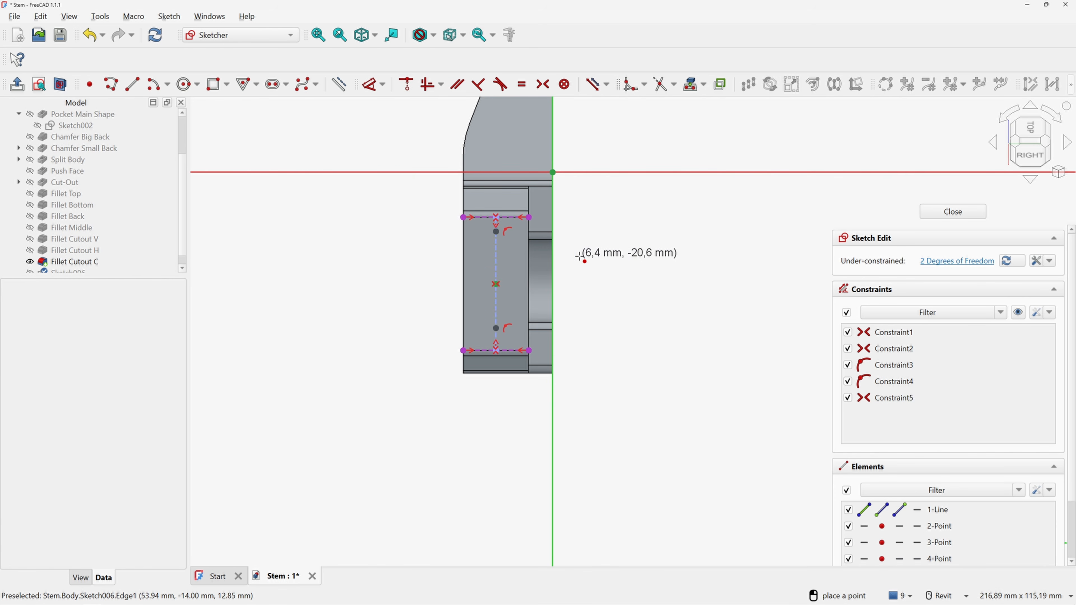
right_click(615, 268)
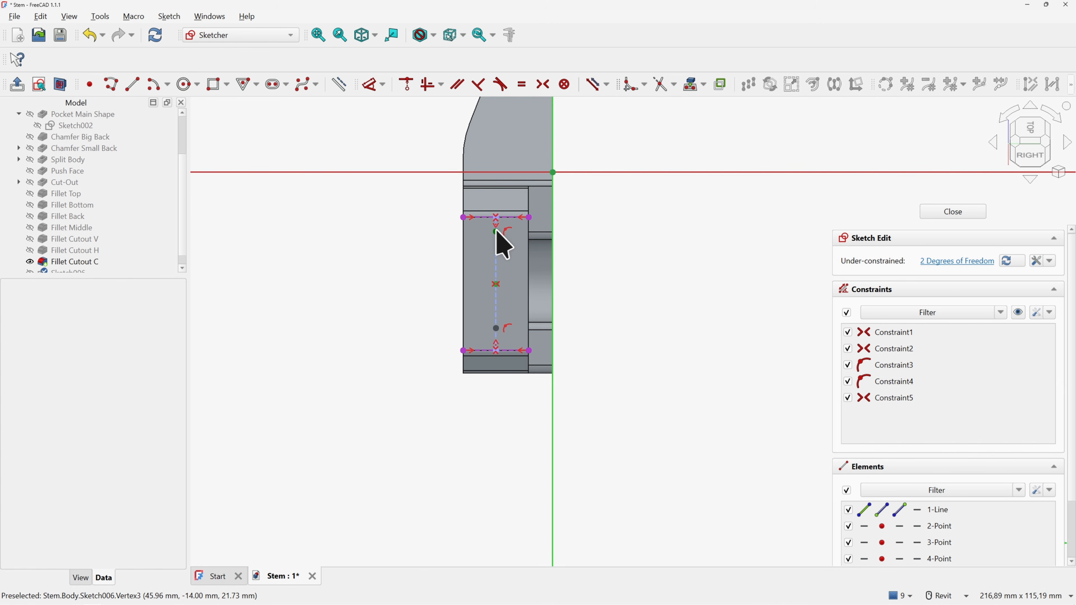
click(369, 84)
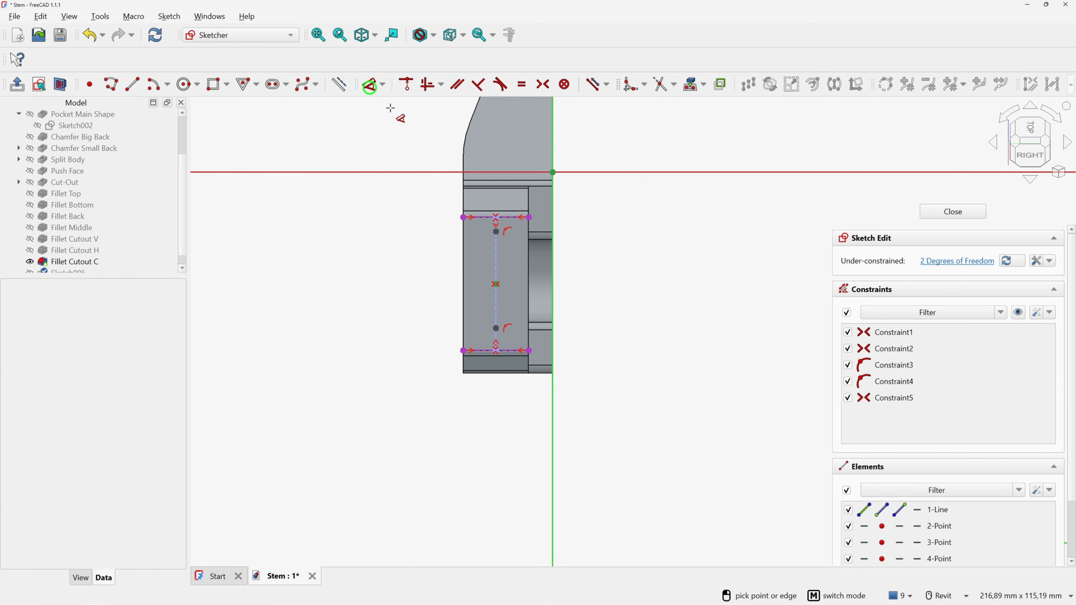
click(496, 231)
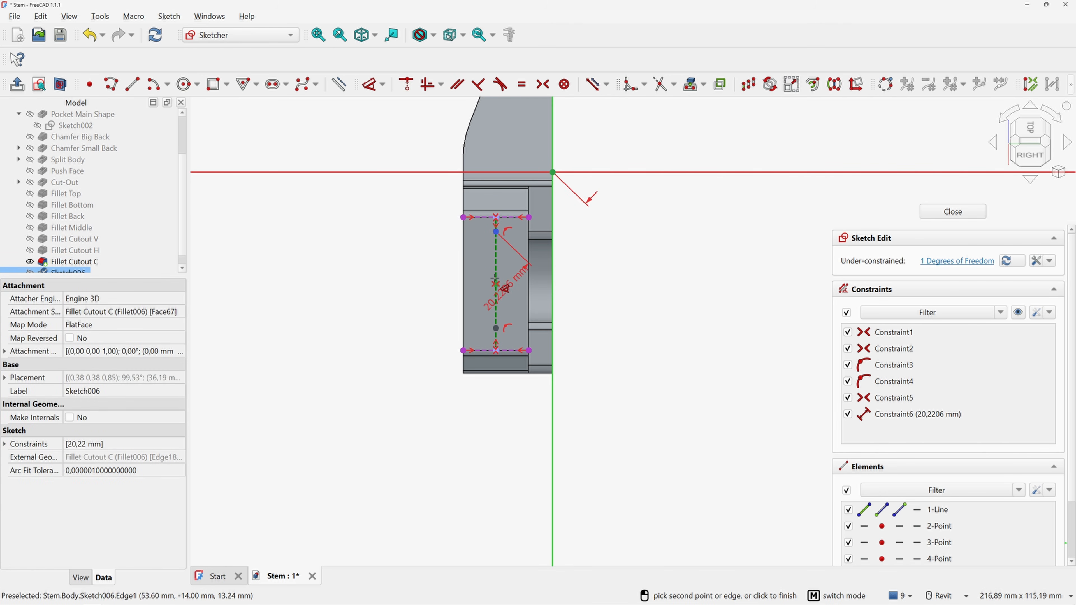
click(496, 283)
click(396, 256)
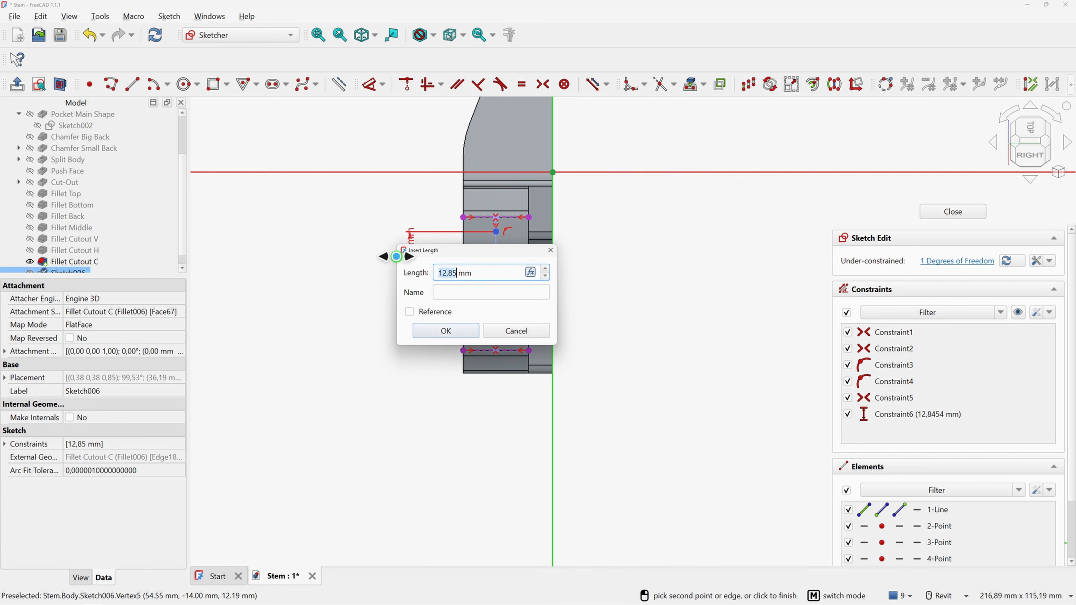
text(16)
key(Return)
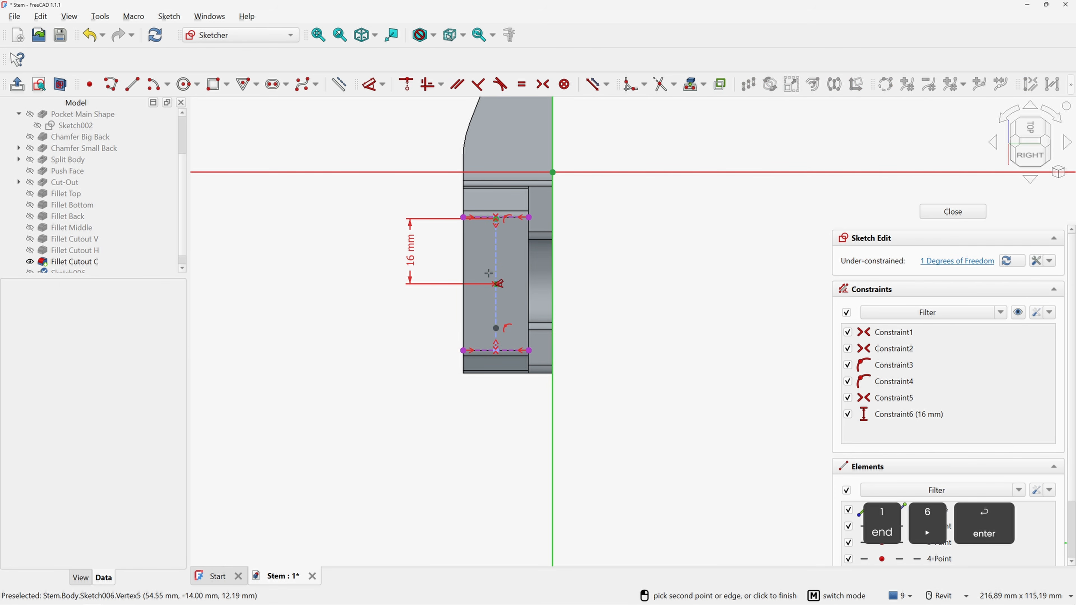
Add a 15 mm vertical dimension from the middle point to the lower point, then close the sketch
click(496, 284)
click(496, 329)
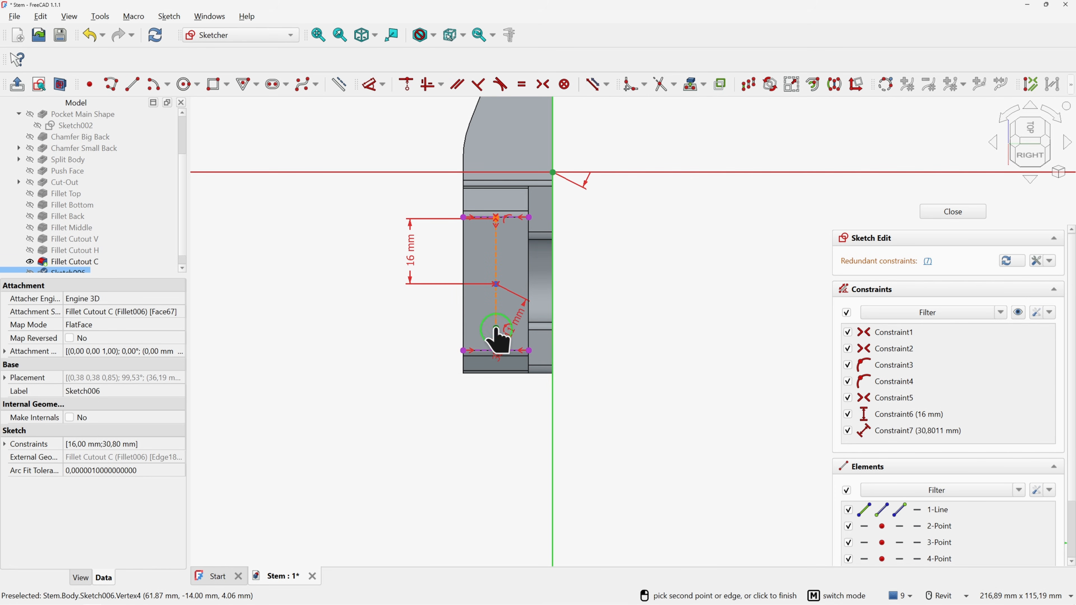
click(399, 308)
text(1)
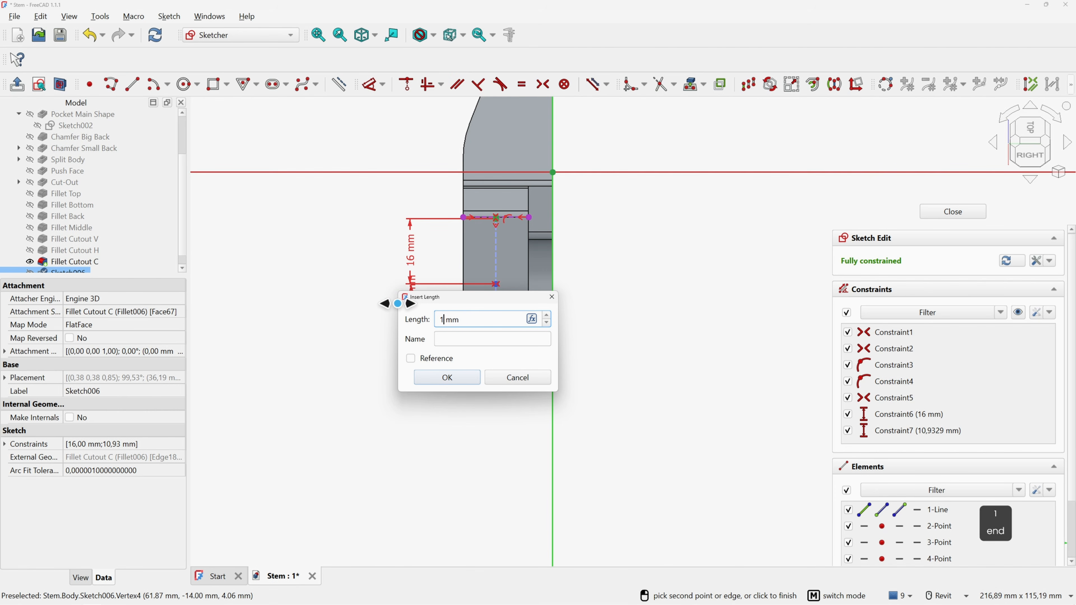
text(5)
key(Return)
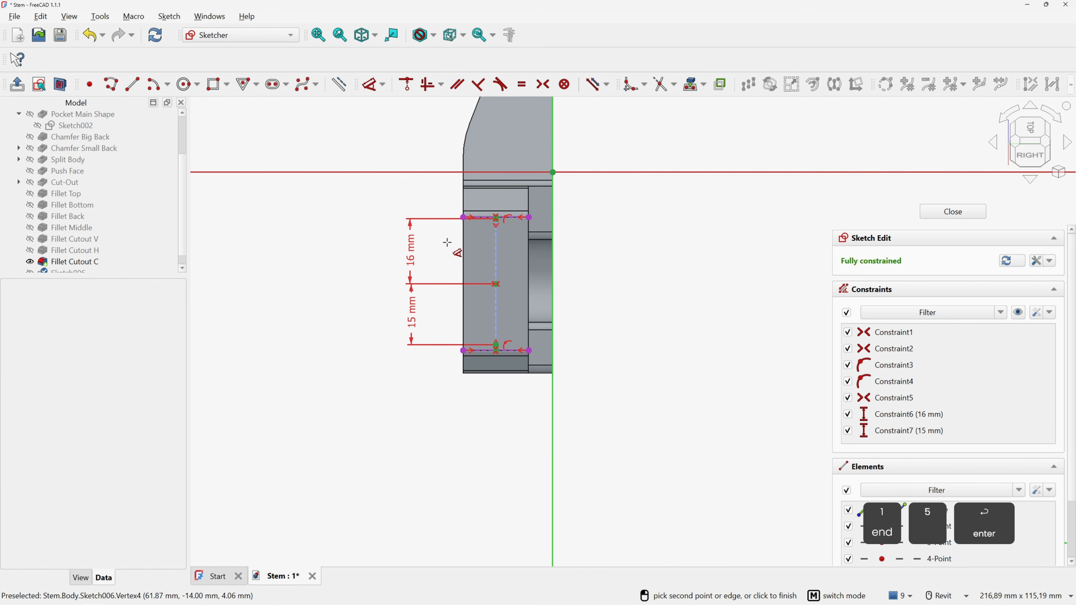
right_click(596, 223)
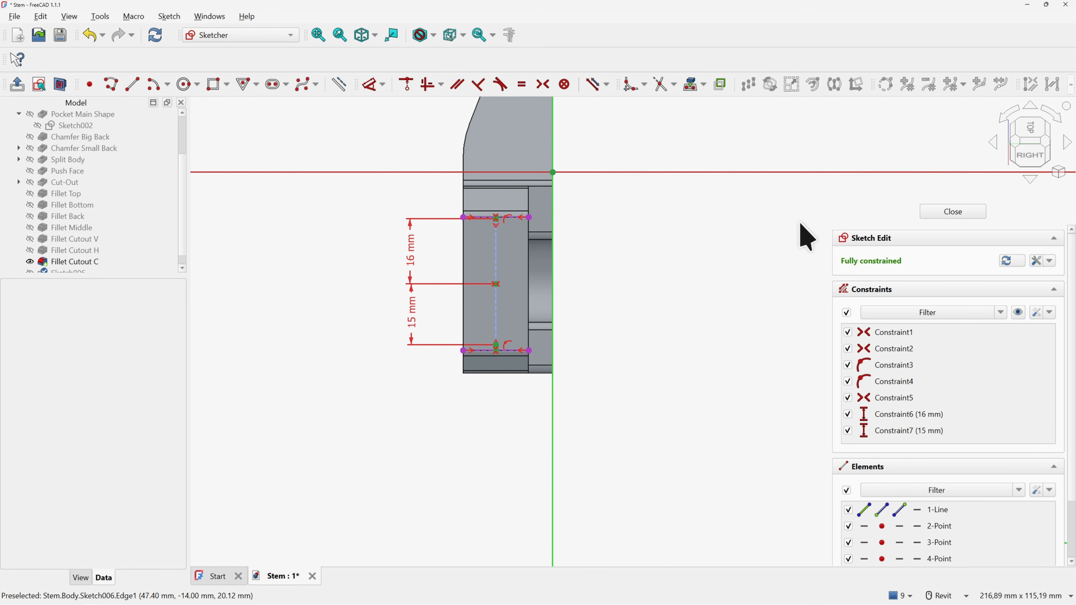
click(949, 212)
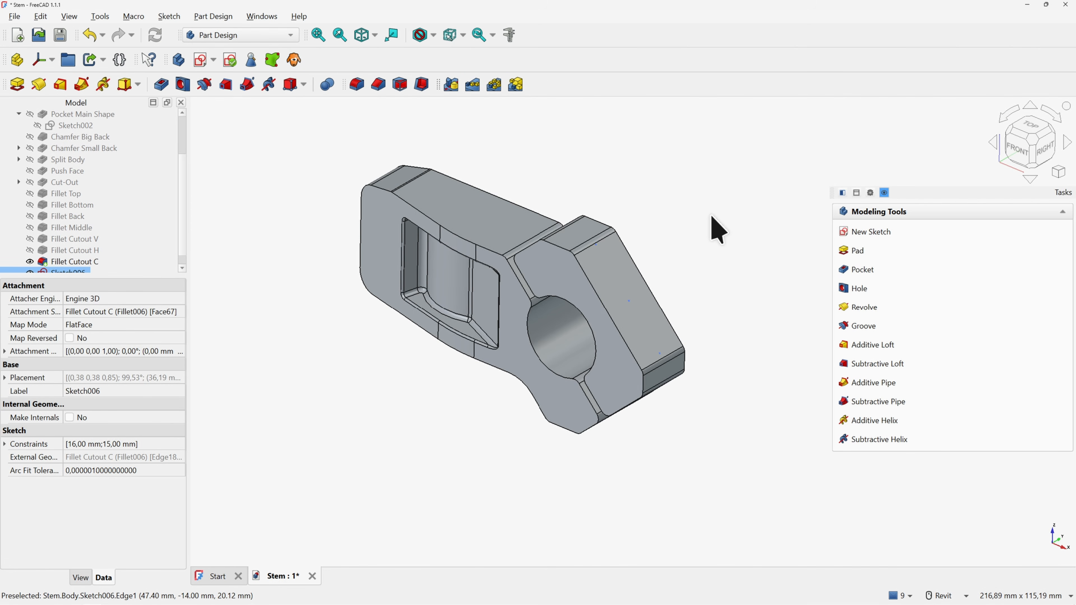
Cancel a trial hole feature and reopen Sketch006 for editing
click(858, 289)
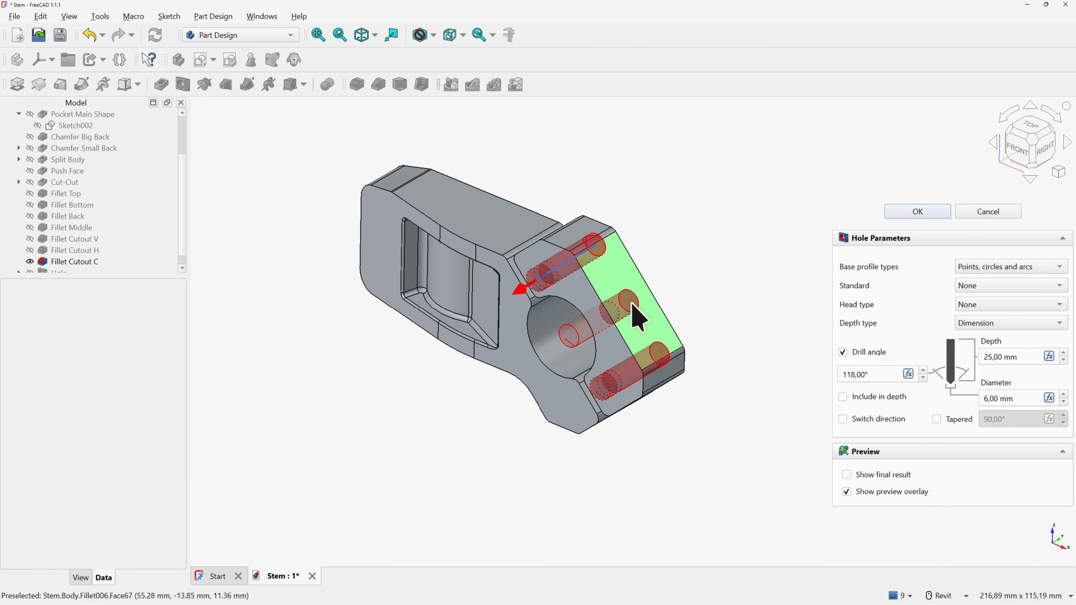
click(988, 212)
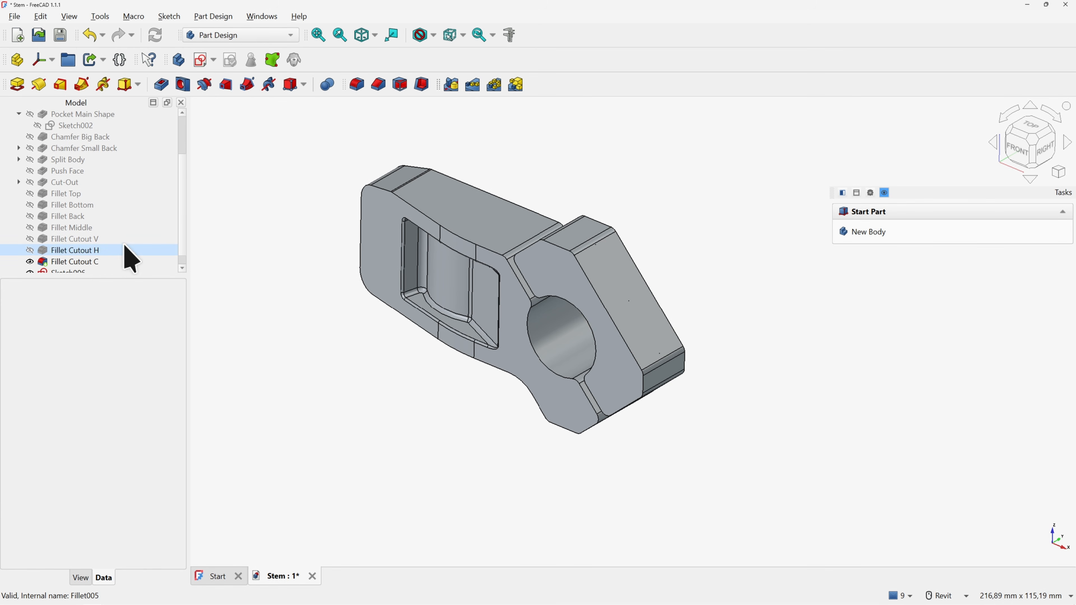
double_click(79, 272)
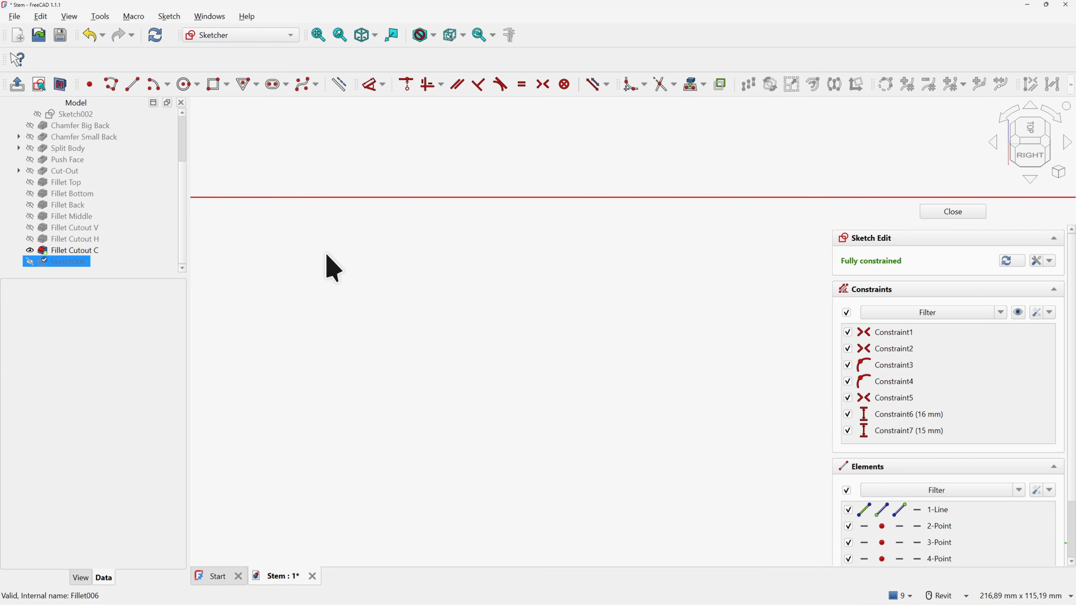
middle_drag(263, 254, 713, 242)
Make the sketch's middle point construction geometry and close Sketch006
scroll(363, 296, up, 4)
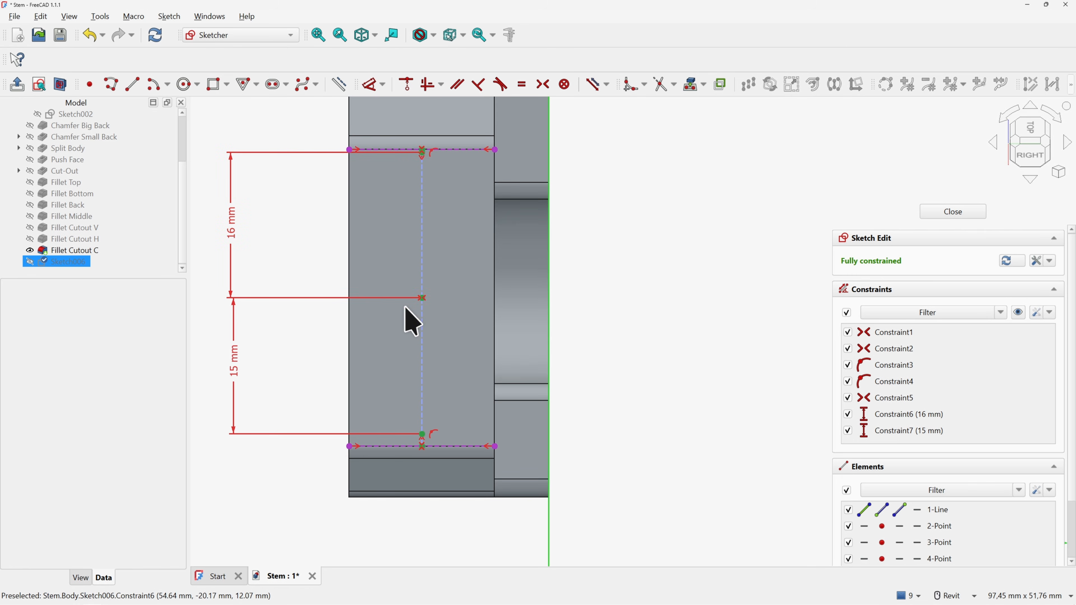
click(422, 298)
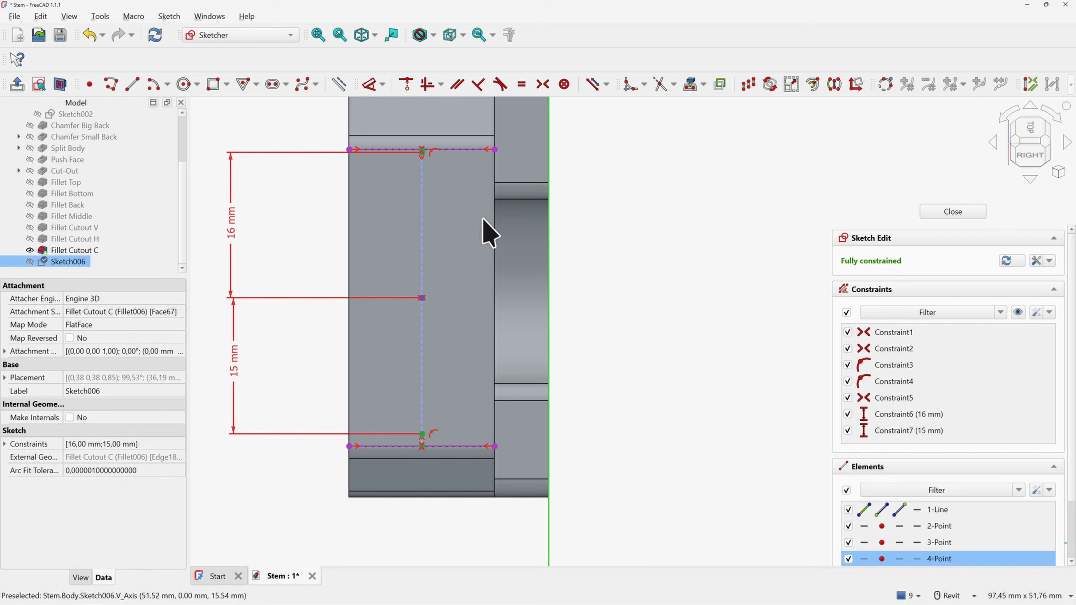
click(340, 85)
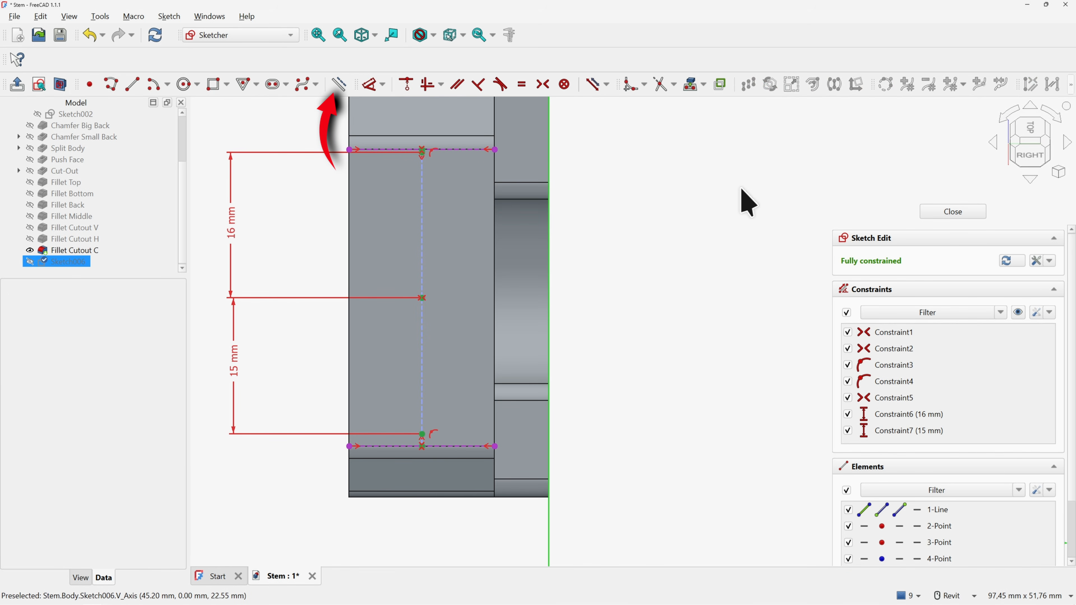
click(944, 208)
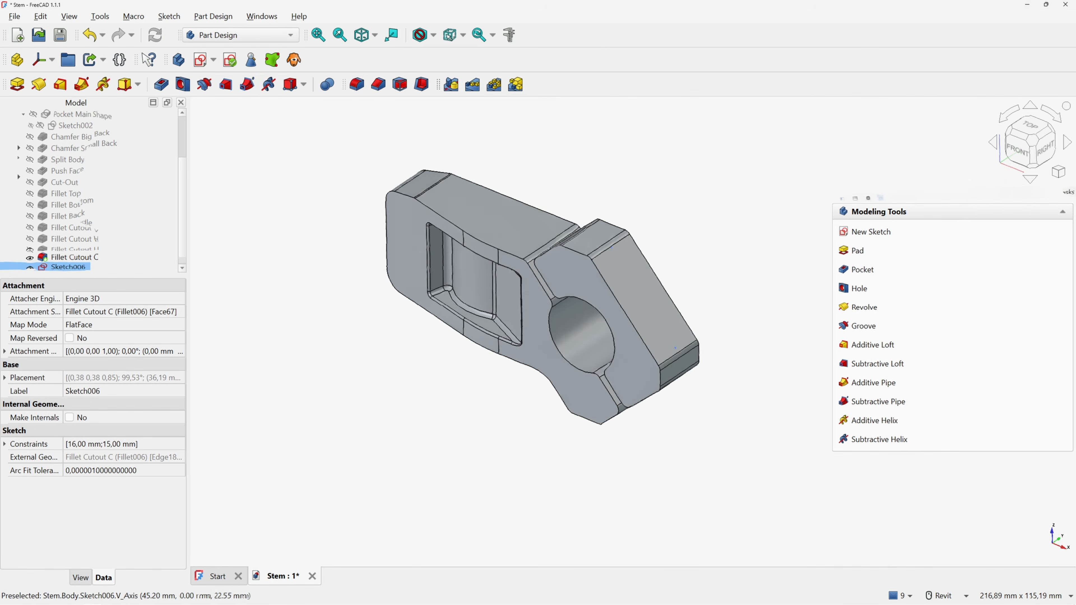
Start a hole feature with 8 mm diameter and a Counterbore head 13.2 mm wide, 8 mm deep
click(859, 288)
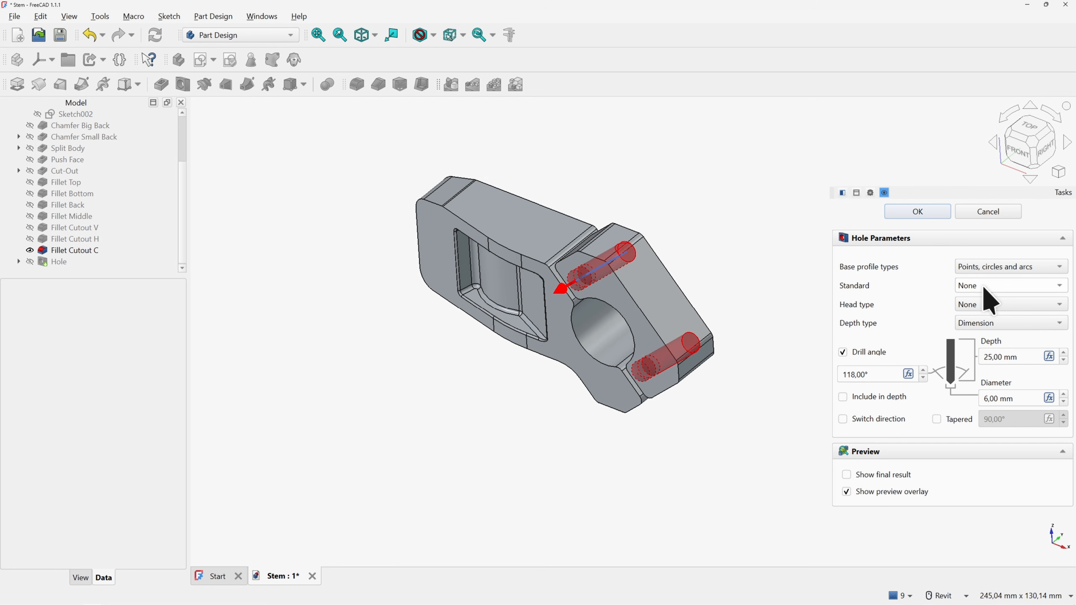
click(980, 305)
click(1000, 320)
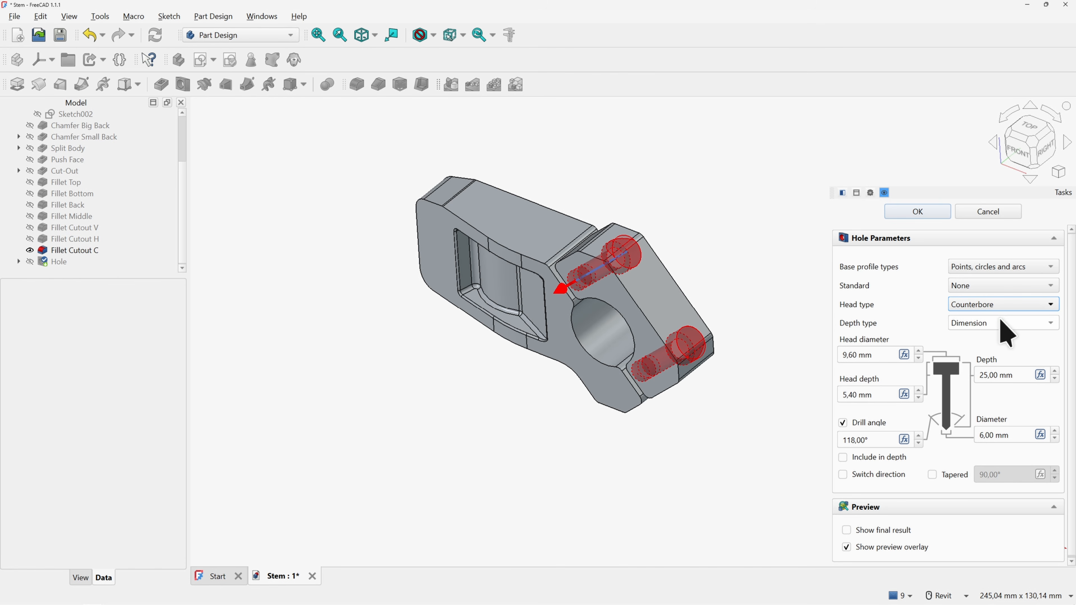
triple_click(884, 354)
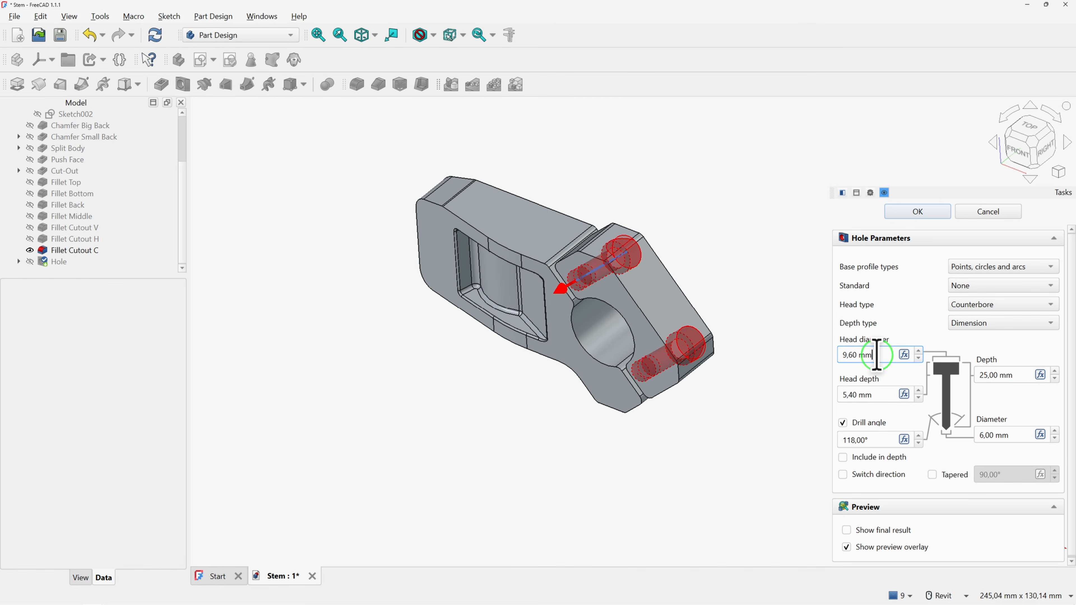
text(1)
key(End)
text(3.2)
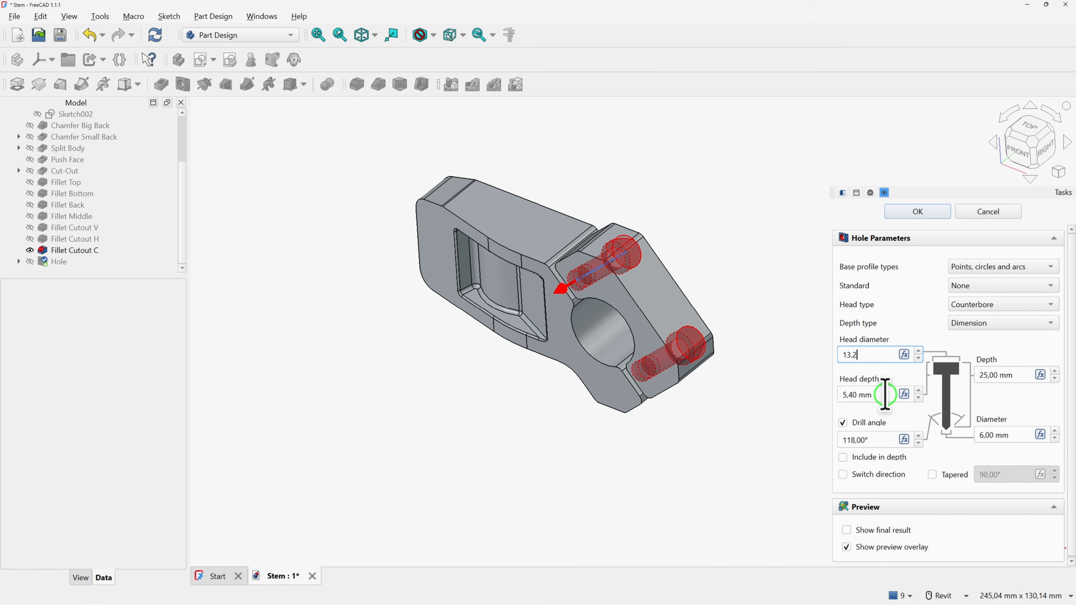
key(Tab)
text(8)
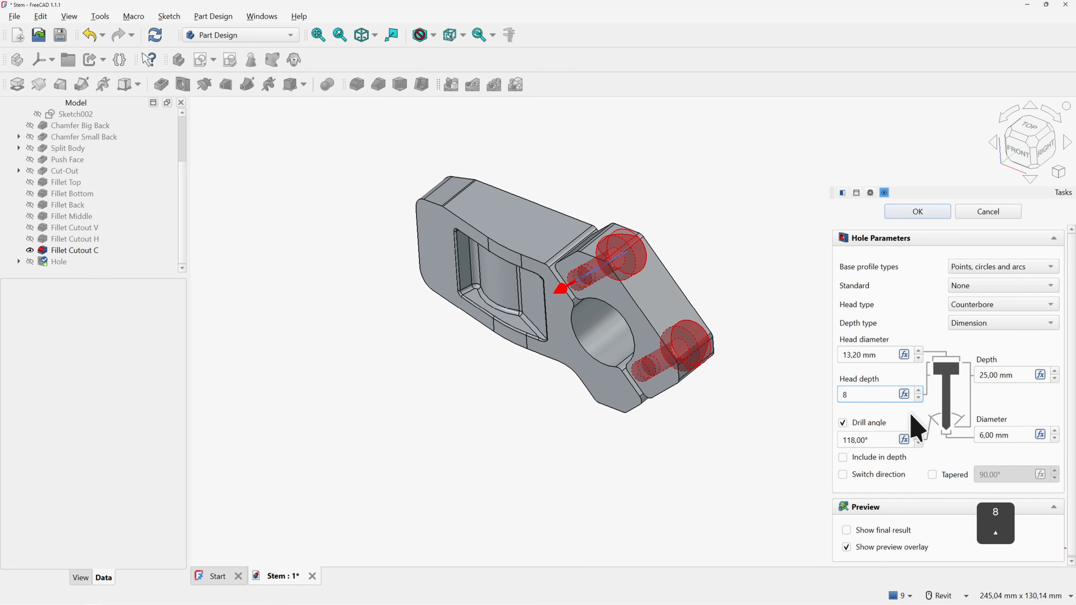
triple_click(971, 435)
text(8)
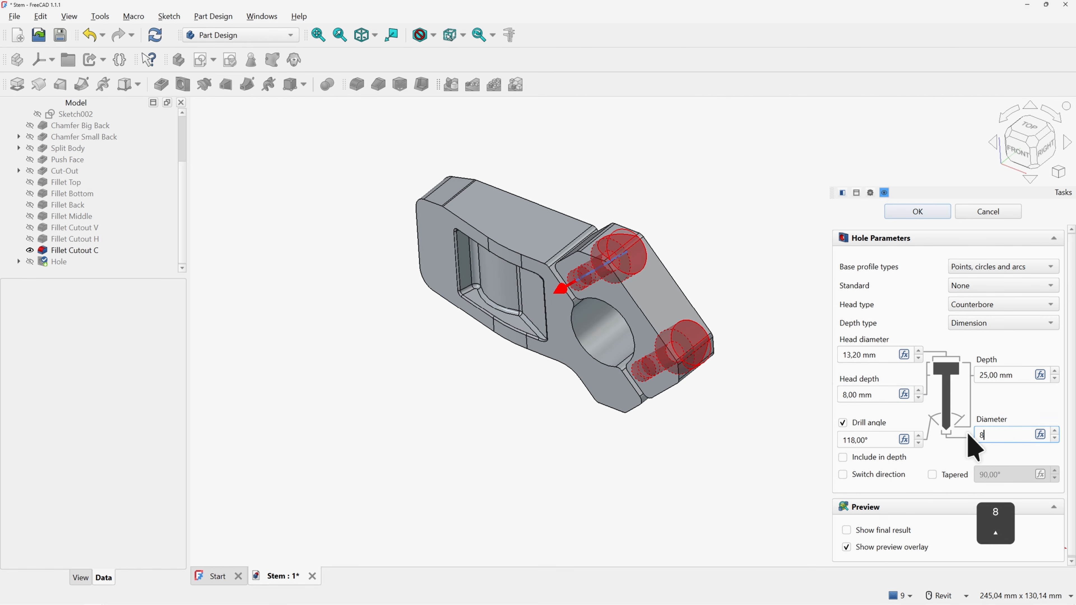
click(1005, 397)
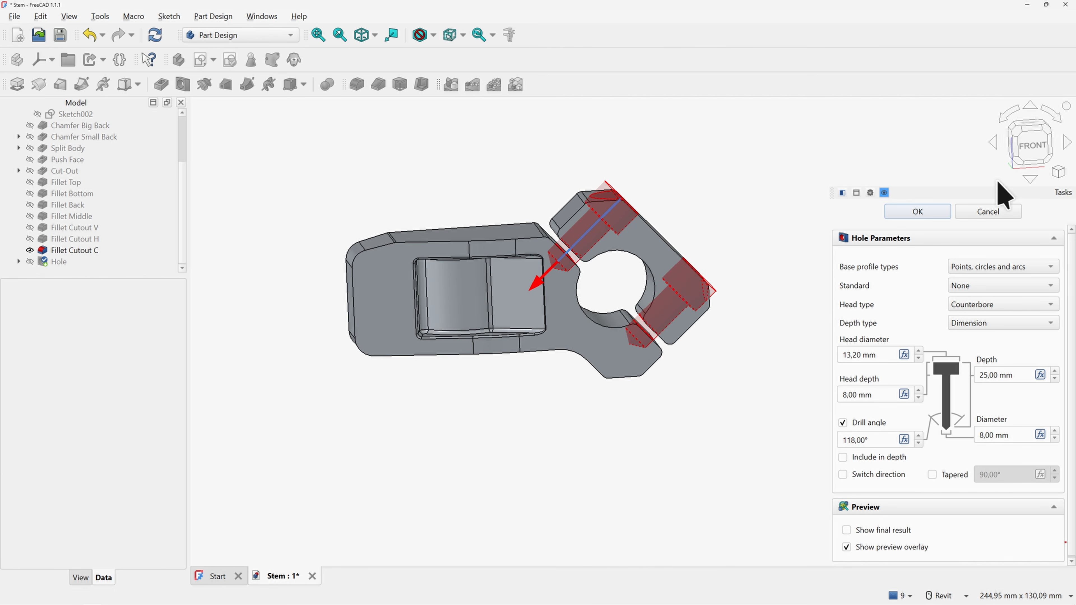
Increase the hole depth to 39 mm, check the preview and apply the hole
click(1033, 146)
middle_drag(629, 270, 741, 378)
scroll(645, 304, up, 1)
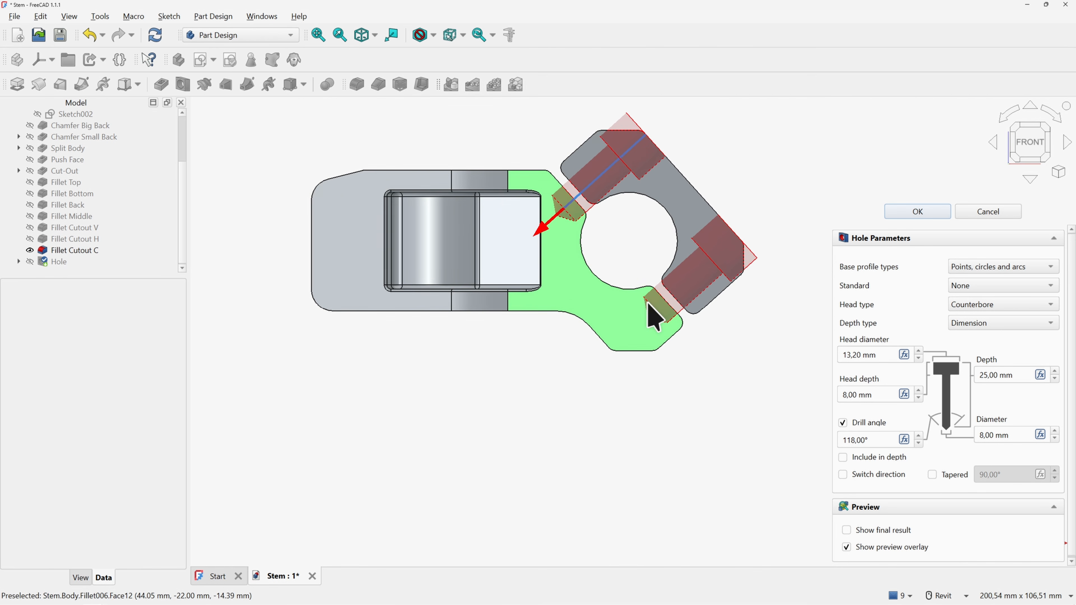
click(1055, 371)
click(1056, 372)
click(1055, 372)
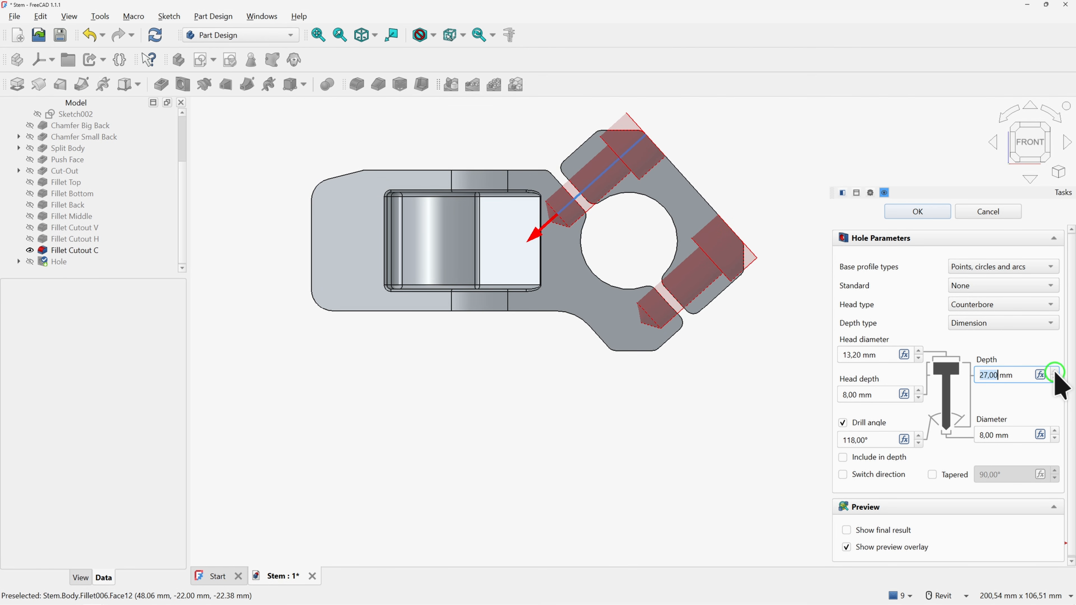
click(1055, 372)
click(1055, 372)
click(1055, 372)
click(1055, 372)
click(1055, 372)
click(1055, 372)
click(1056, 372)
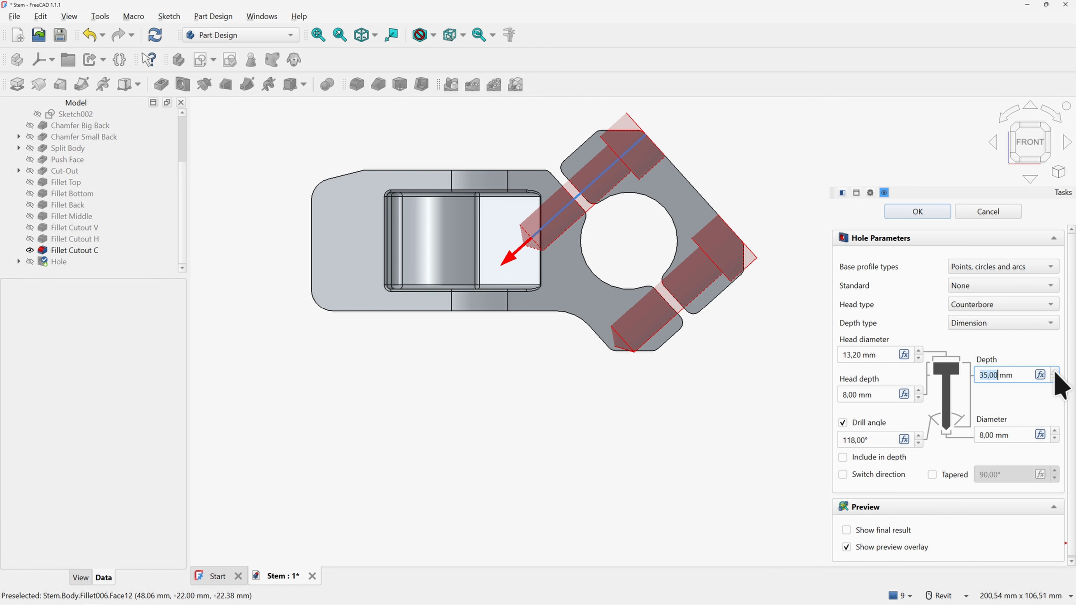
click(1055, 372)
click(1055, 372)
click(1055, 372)
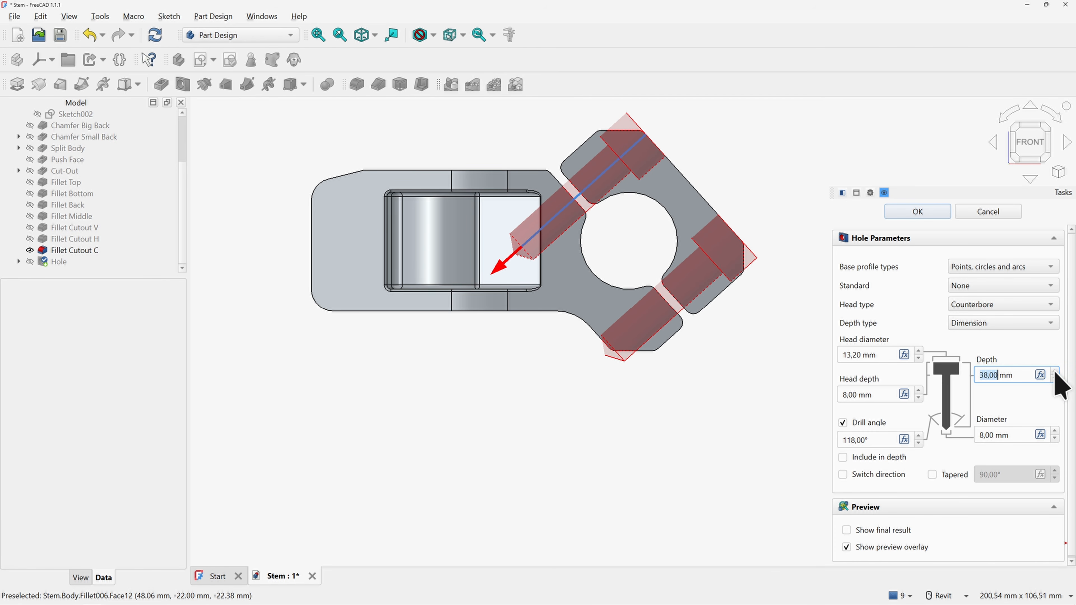
click(1056, 372)
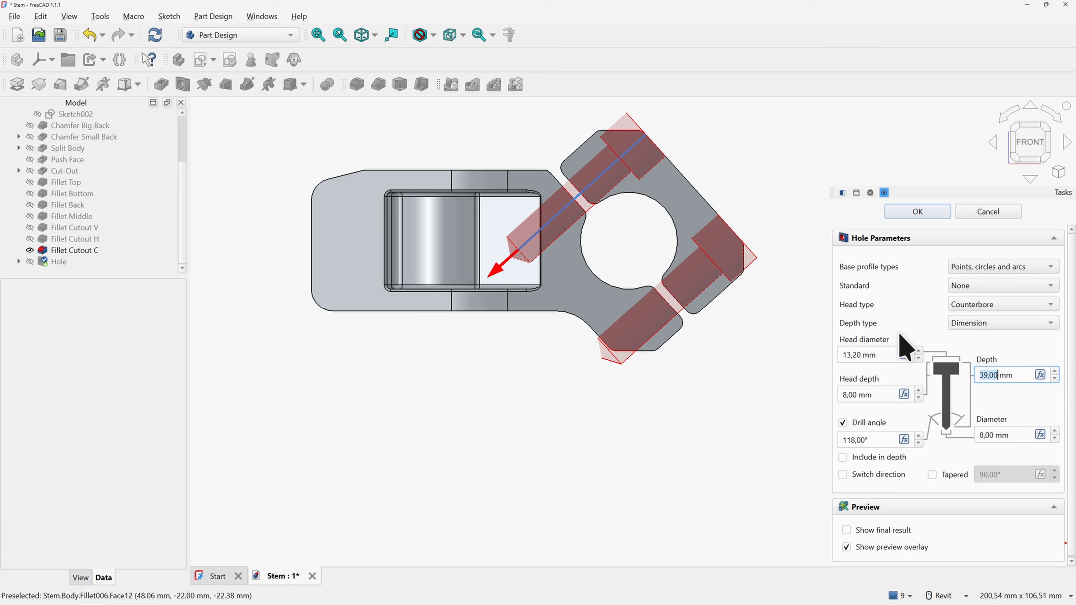
shift+middle_drag(590, 254, 537, 268)
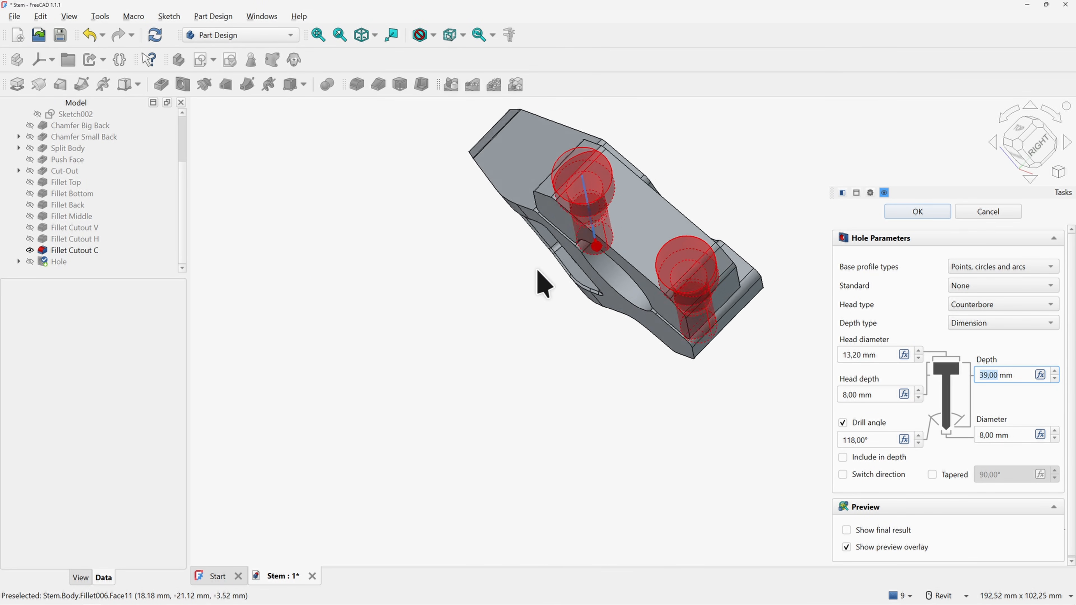
key(0)
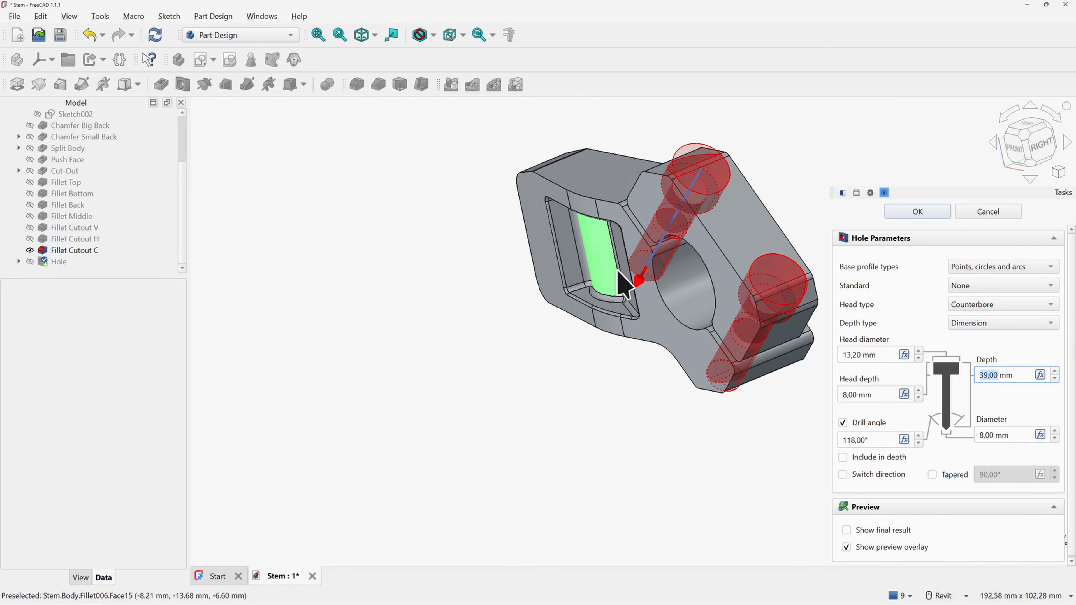
click(911, 211)
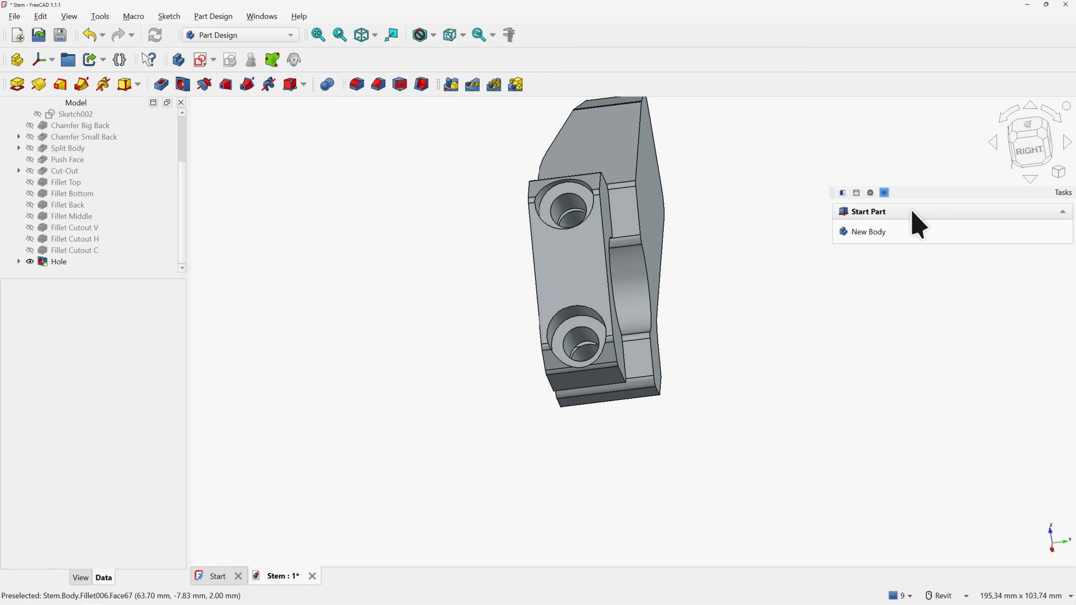
Rename the Hole feature to 'Hole Front'
click(59, 261)
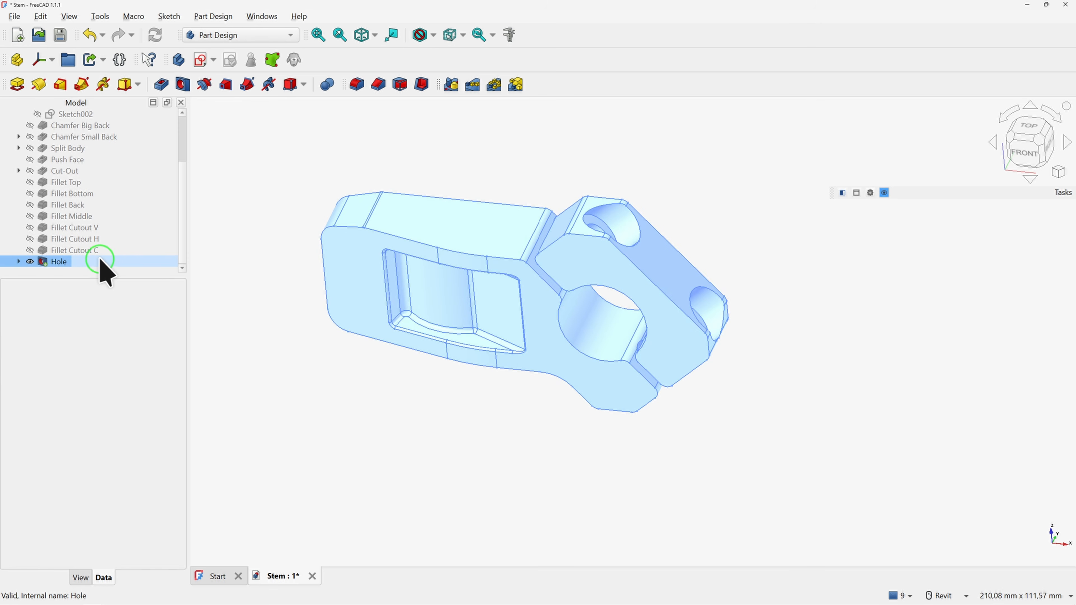
key(F2)
text(Front)
key(Return)
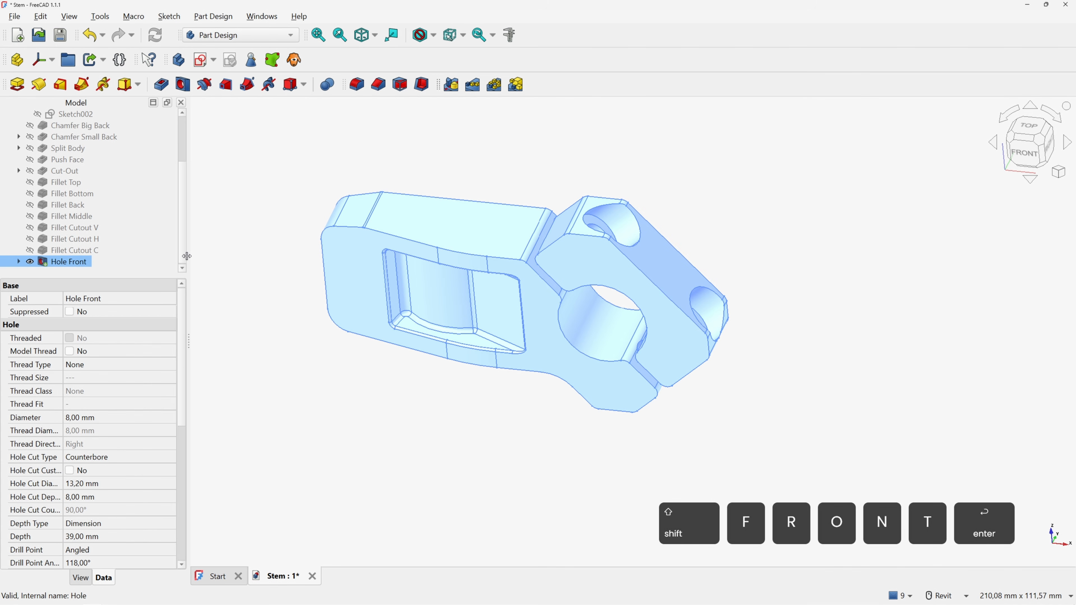
Select the whole Stem body and start a Mirror feature on it
click(461, 183)
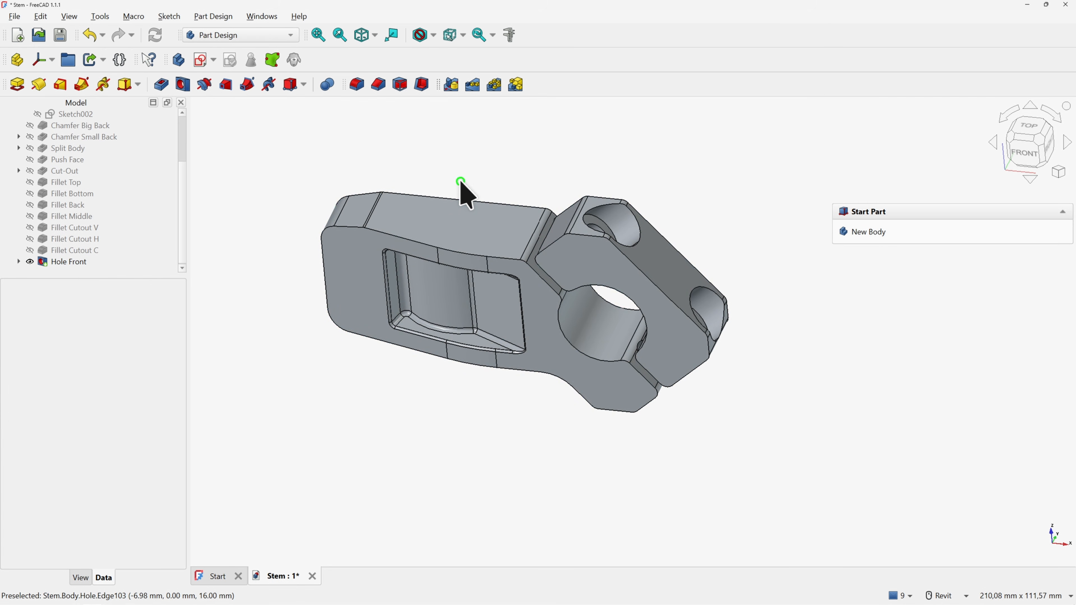
shift+middle_drag(461, 182, 468, 194)
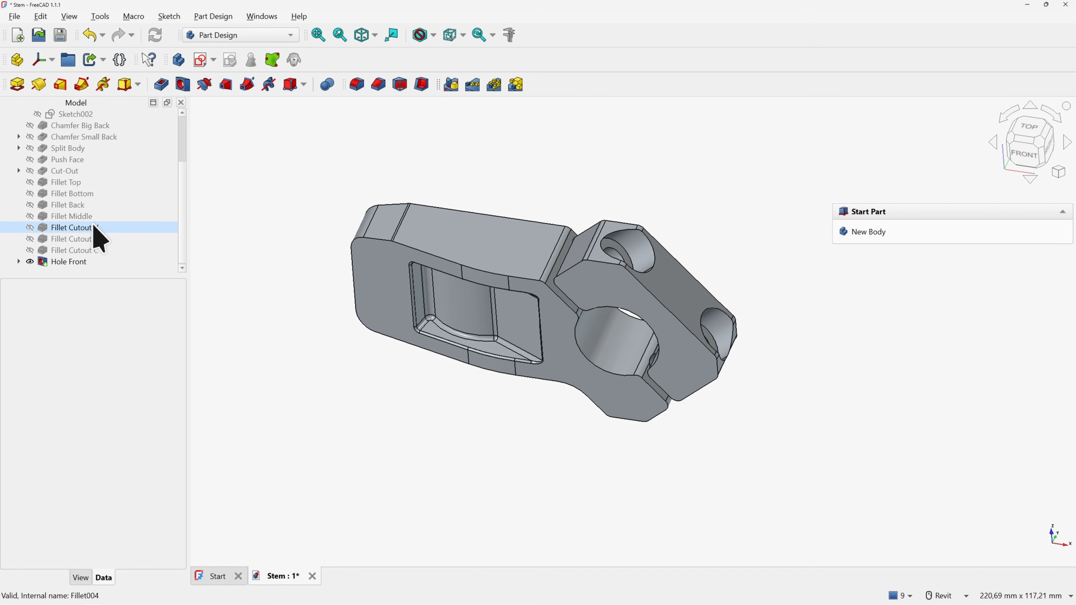
scroll(96, 157, up, 2)
click(55, 126)
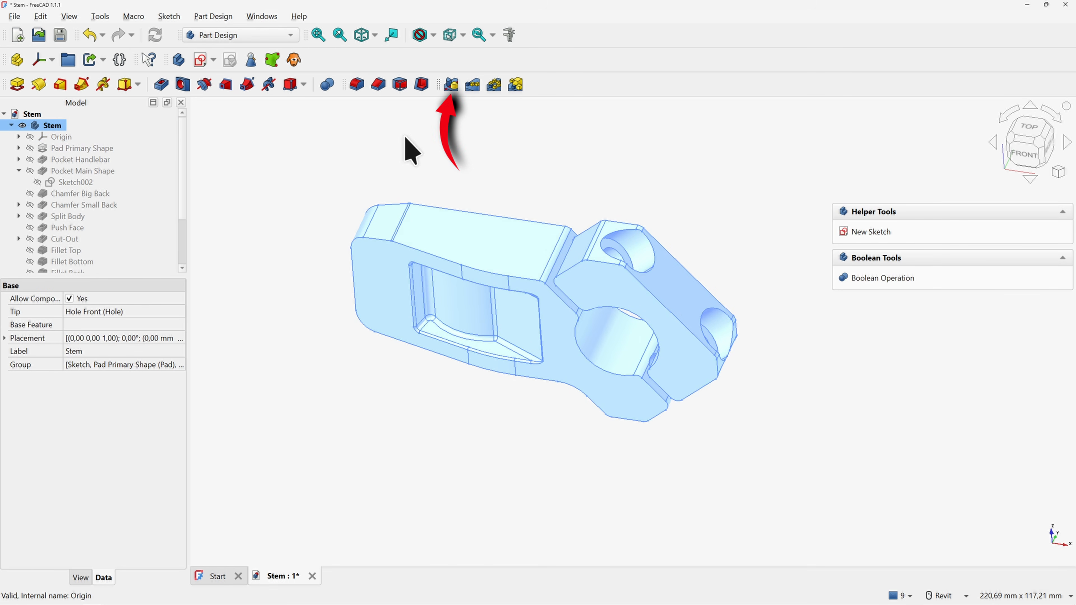
click(451, 84)
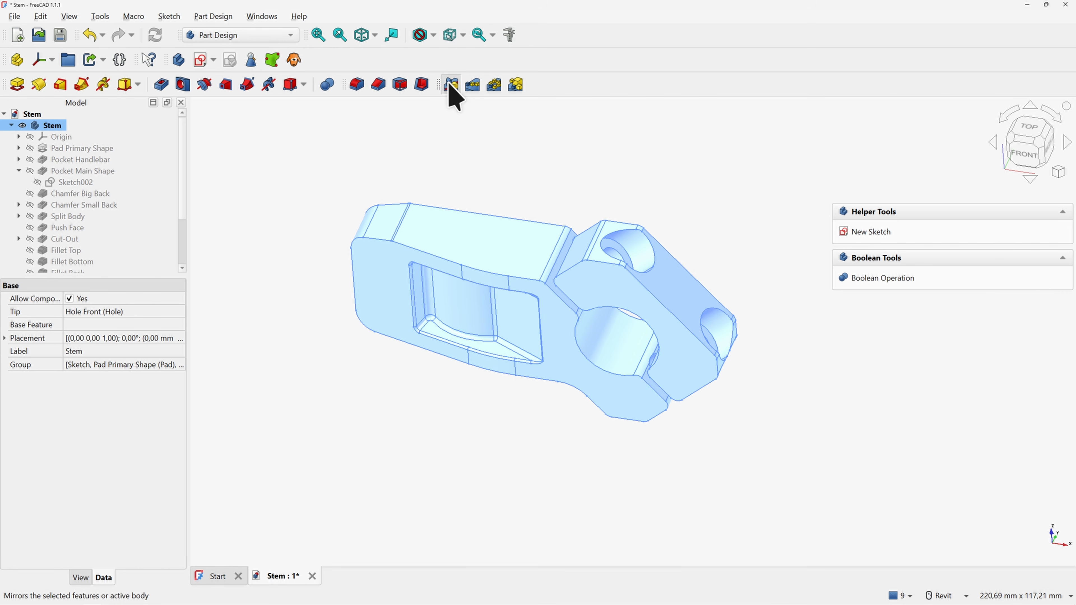
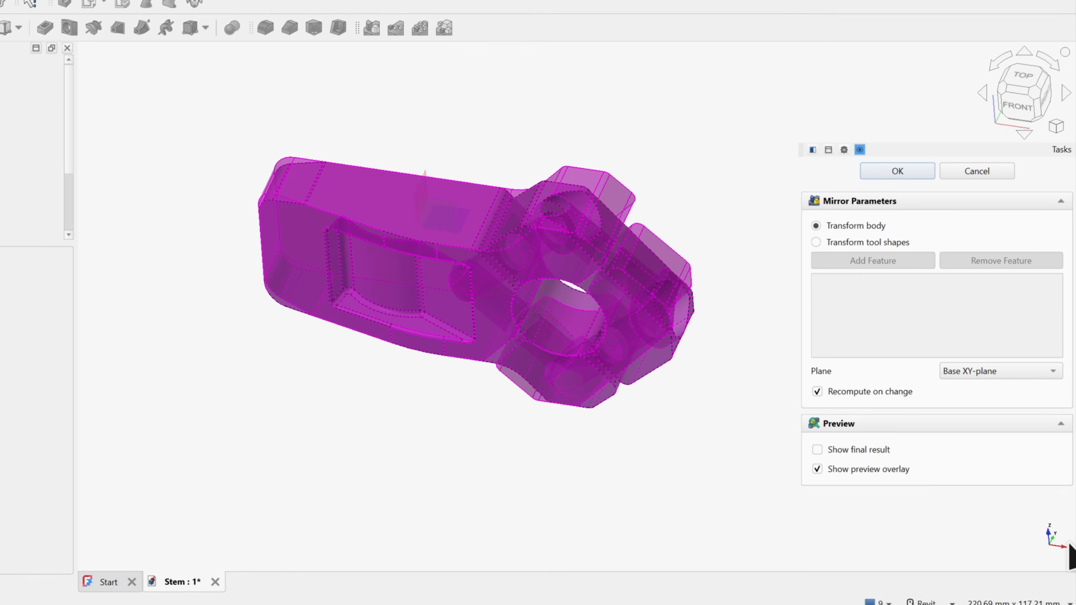
Mirror the stem across the Base XZ-plane so the front hole is copied to the other side
click(987, 370)
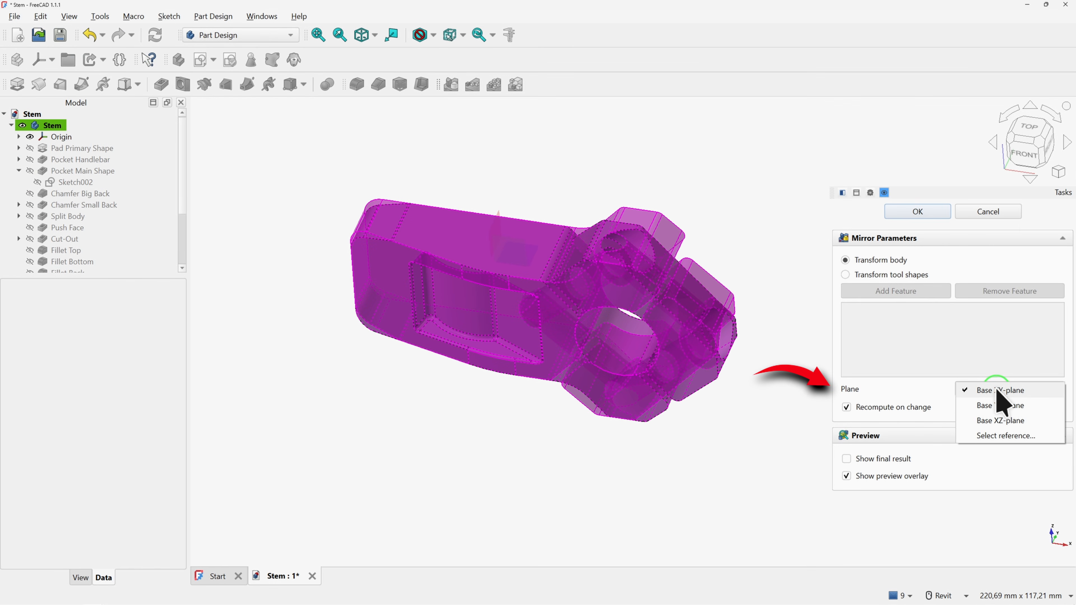
click(1002, 420)
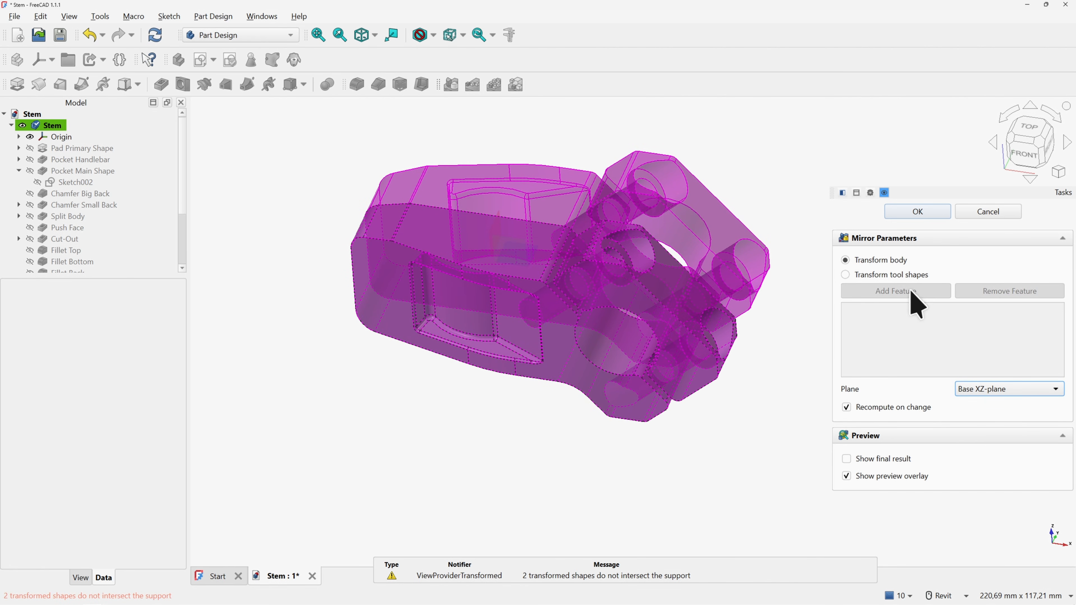
click(918, 211)
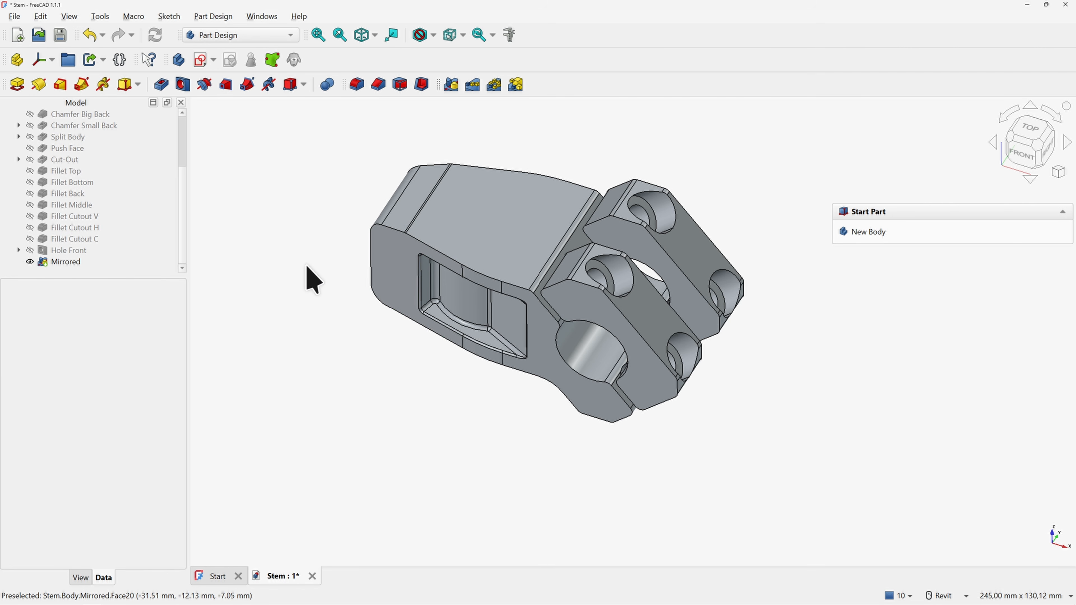
Create a sketch on the XZ plane with a section view and place a point near the stem's upper left
click(202, 62)
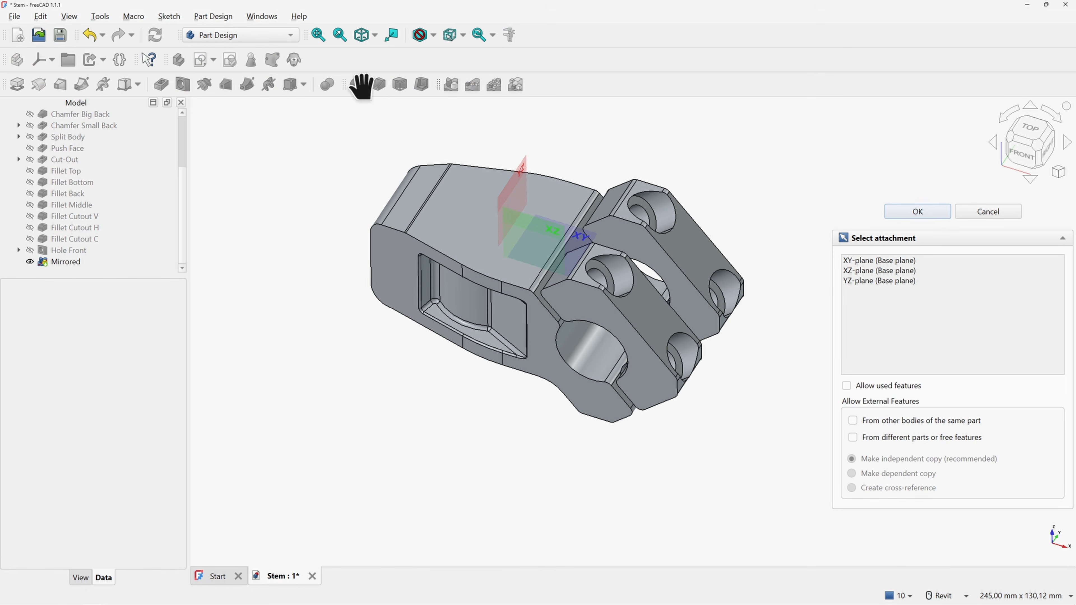
shift+middle_drag(540, 207, 554, 205)
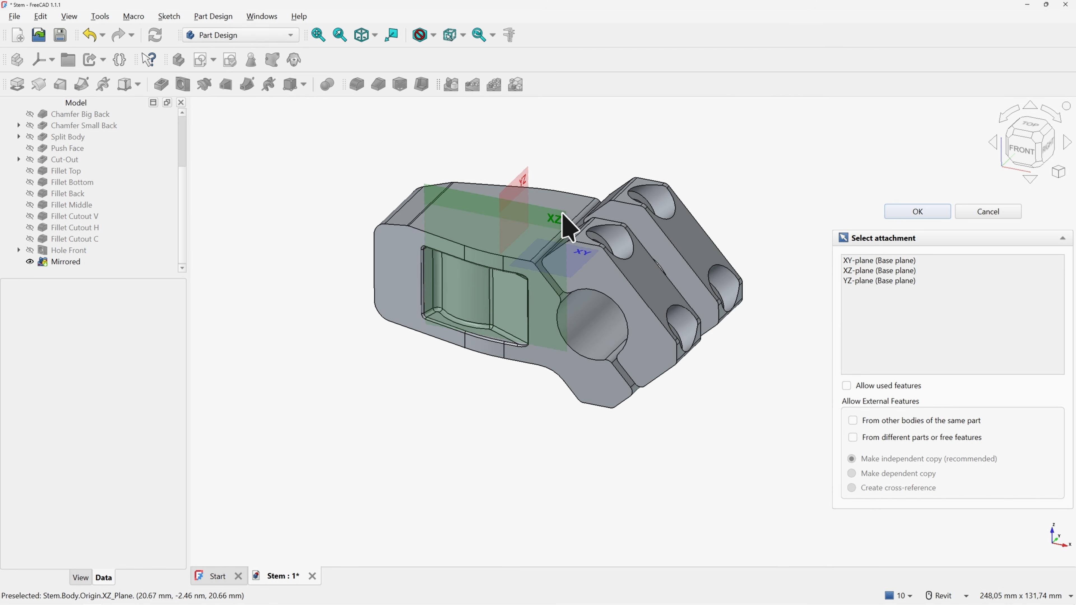
click(565, 226)
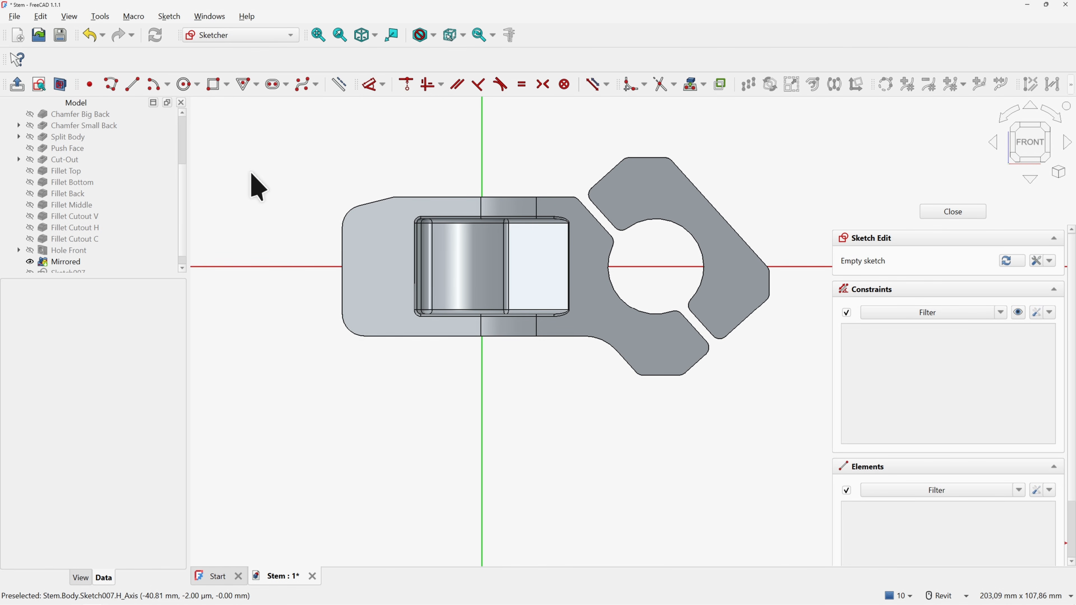
click(60, 85)
click(89, 85)
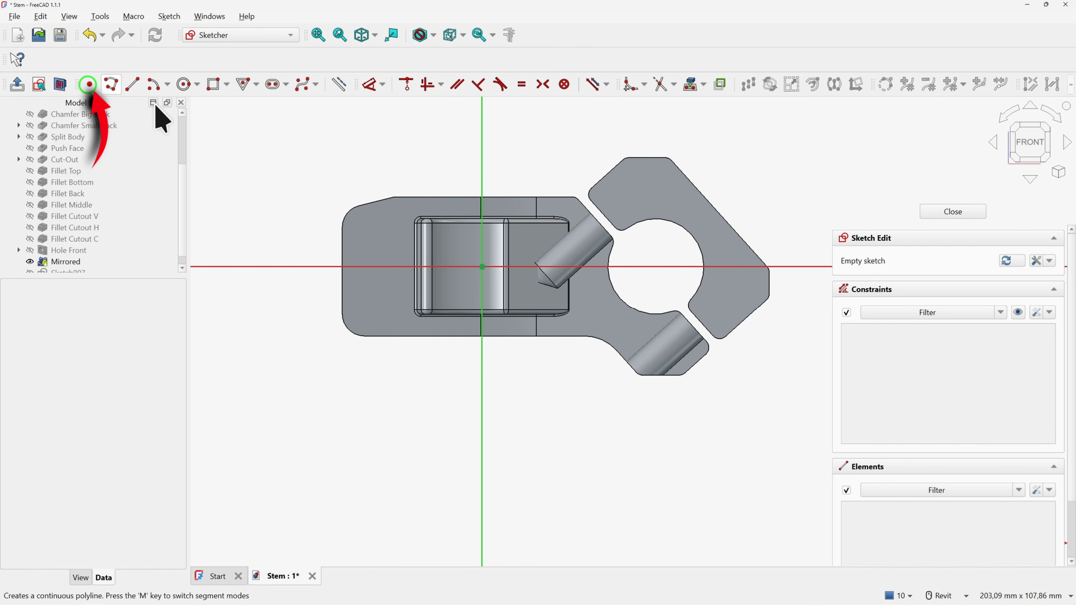
click(373, 231)
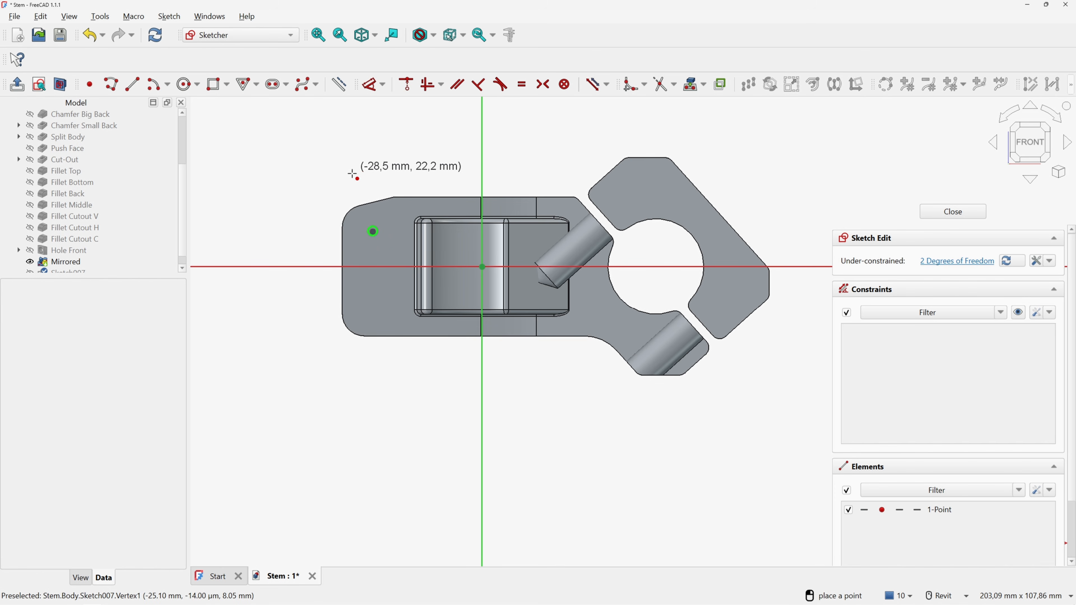
right_click(347, 174)
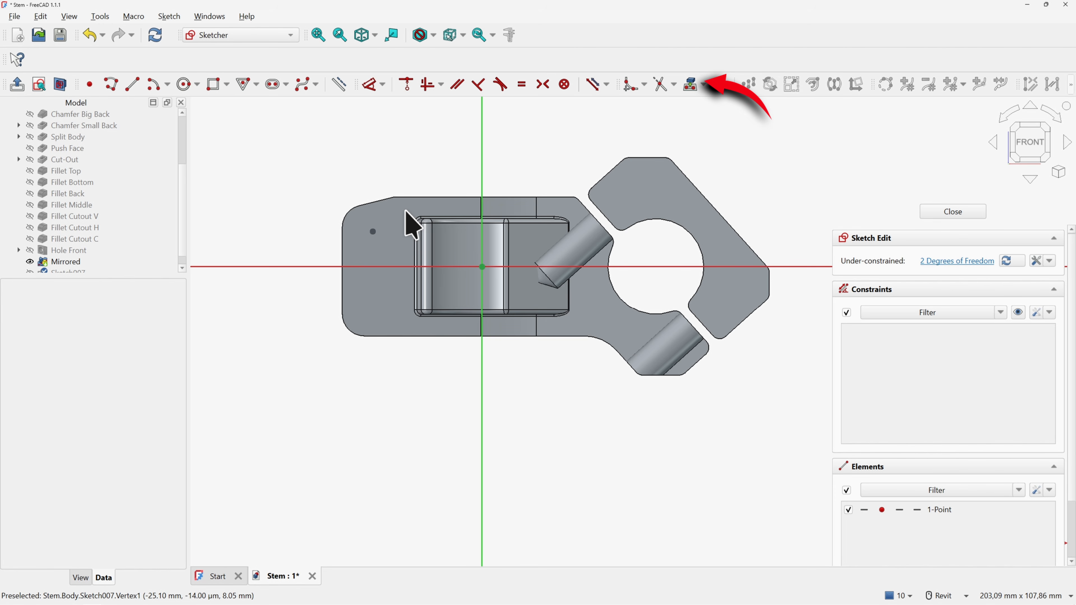
Project the stem's left edge into the sketch as external geometry
click(690, 84)
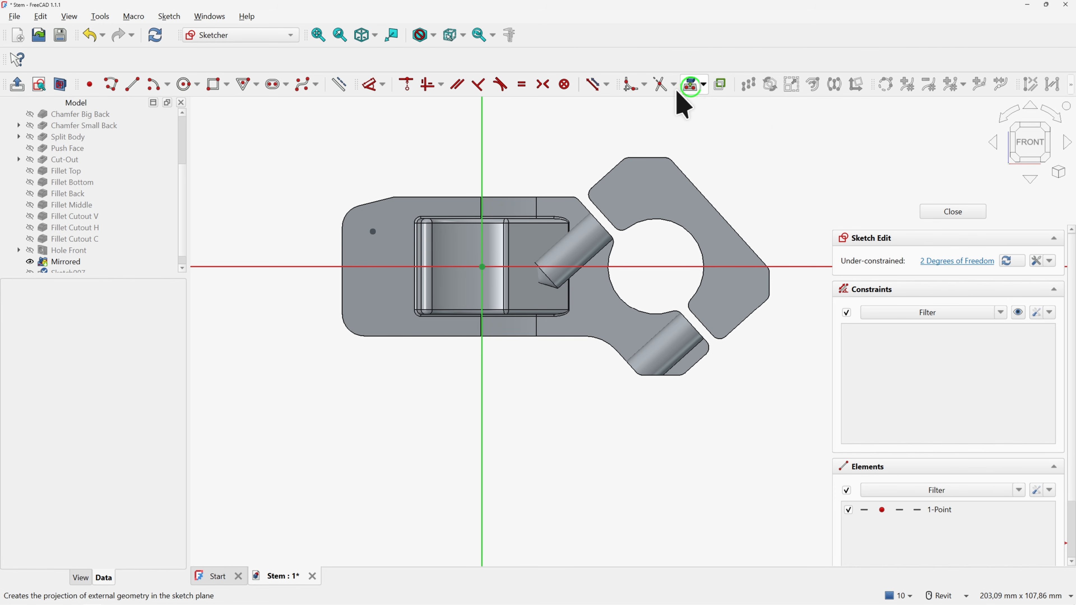
click(343, 246)
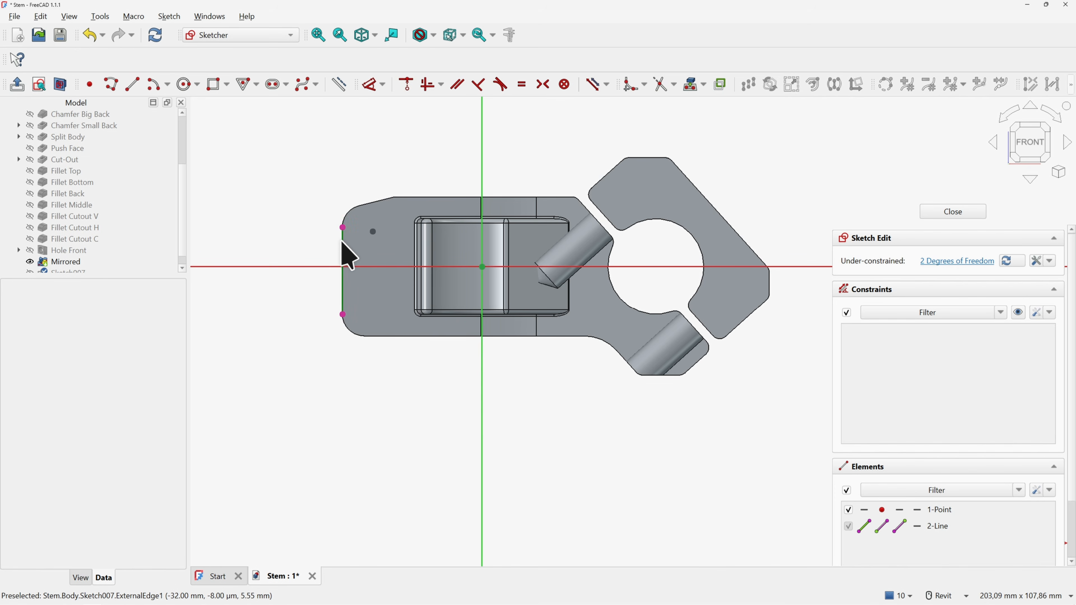
right_click(276, 154)
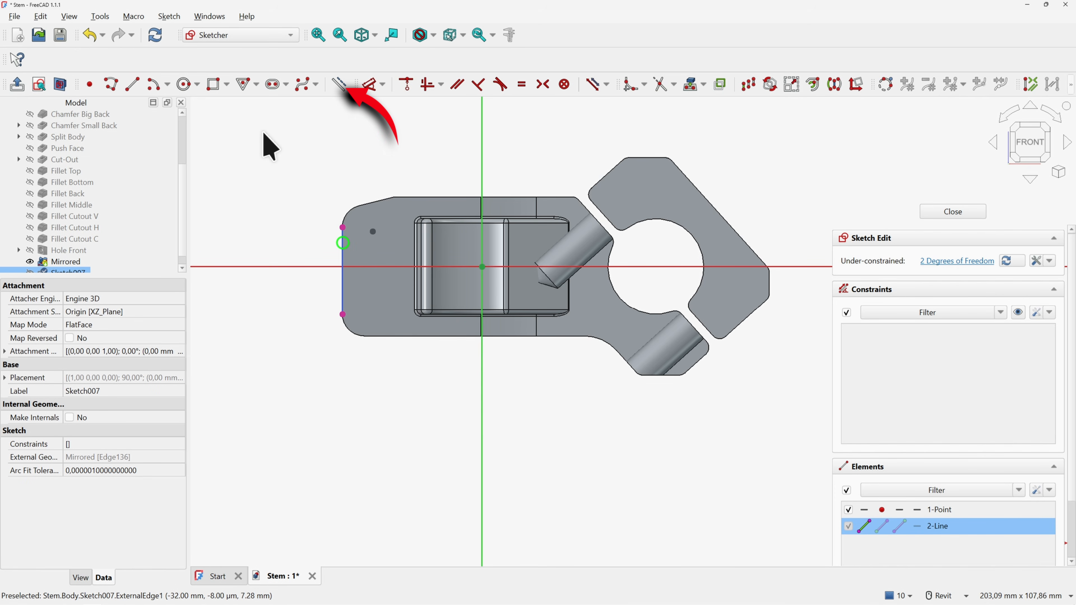
Enable 'Always add external geometry as construction' in the Sketcher general preferences
click(339, 84)
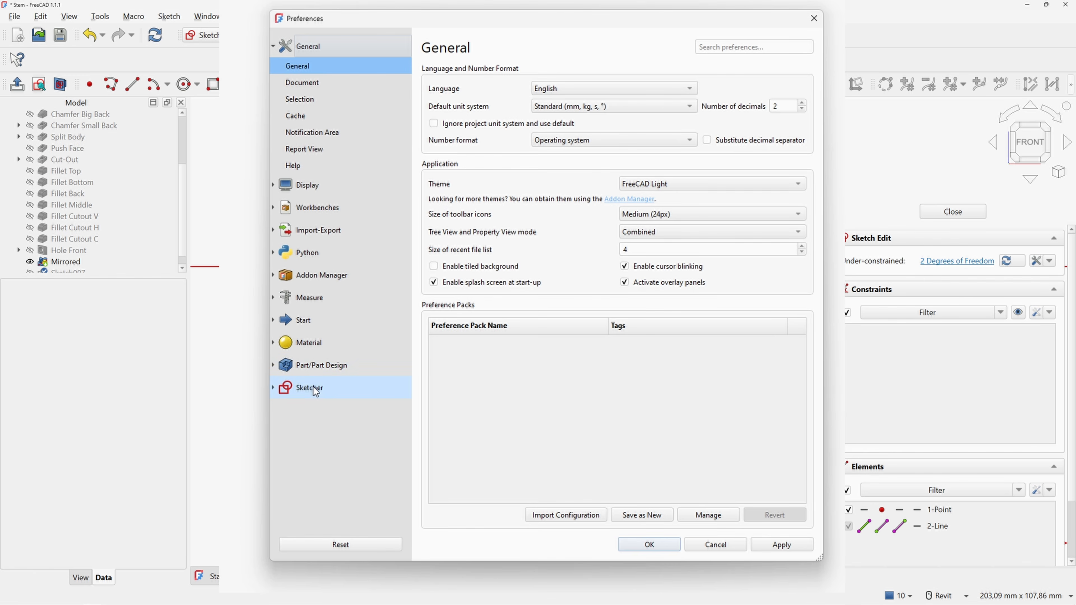
click(314, 388)
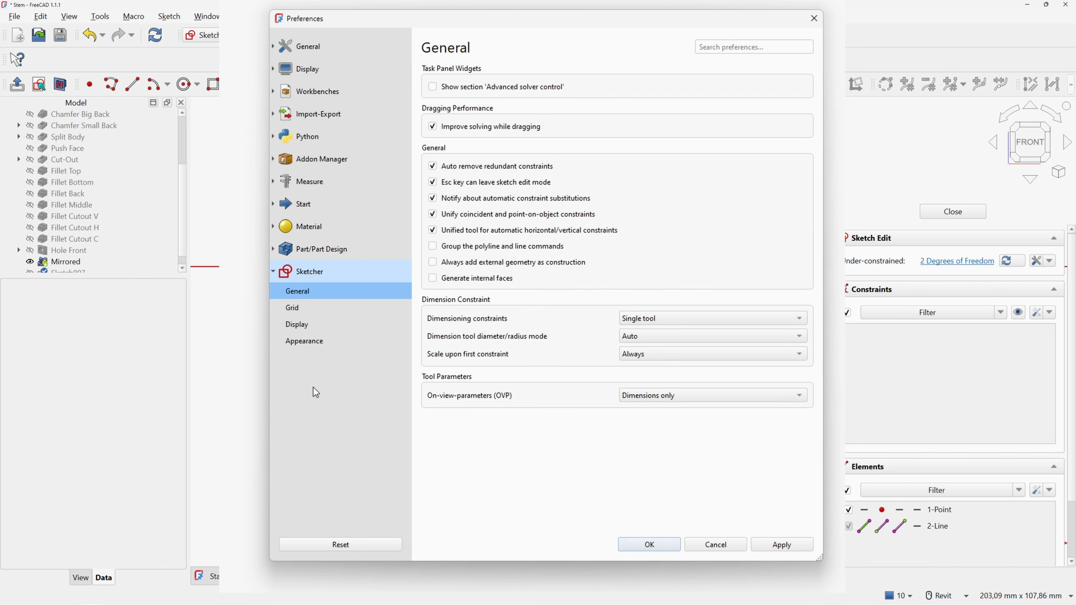
click(435, 266)
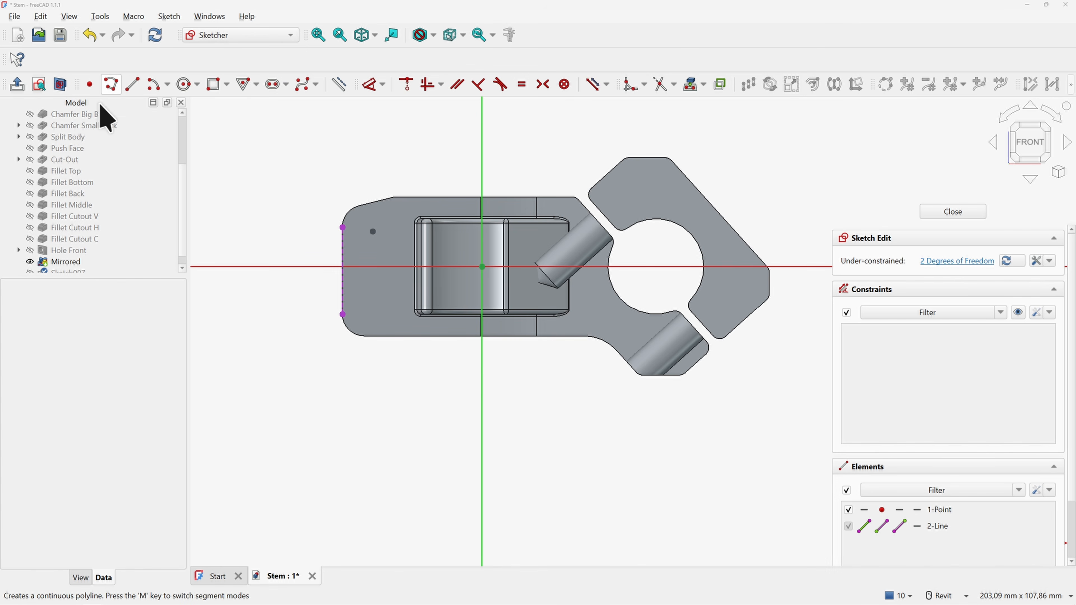
Constrain the point 7.5 mm horizontally and 7 mm vertically from the left edge, then close the sketch
click(372, 85)
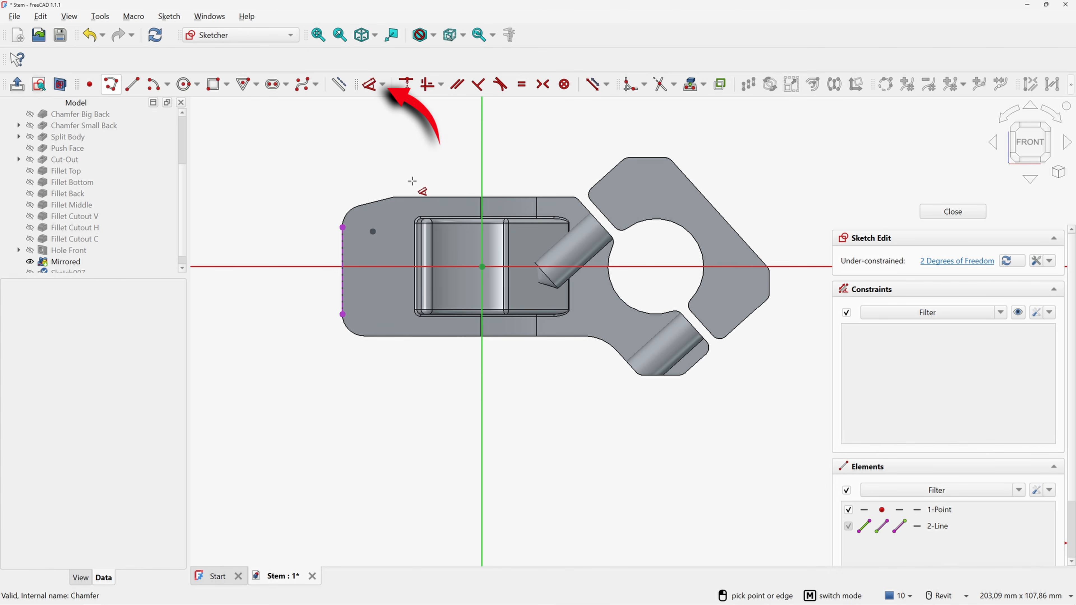
click(373, 232)
click(342, 241)
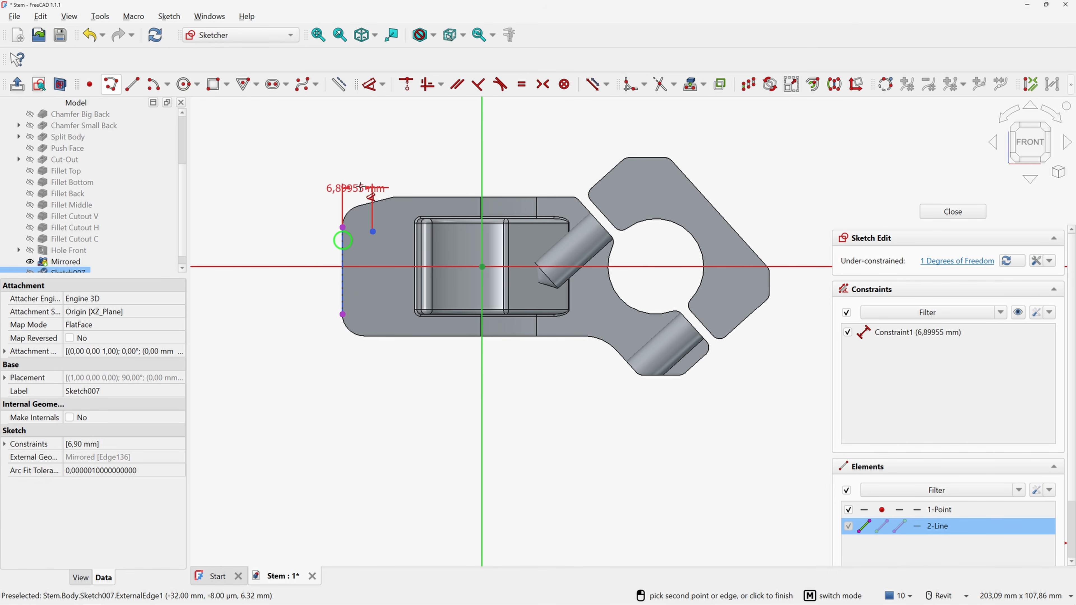
click(366, 177)
text(7.5)
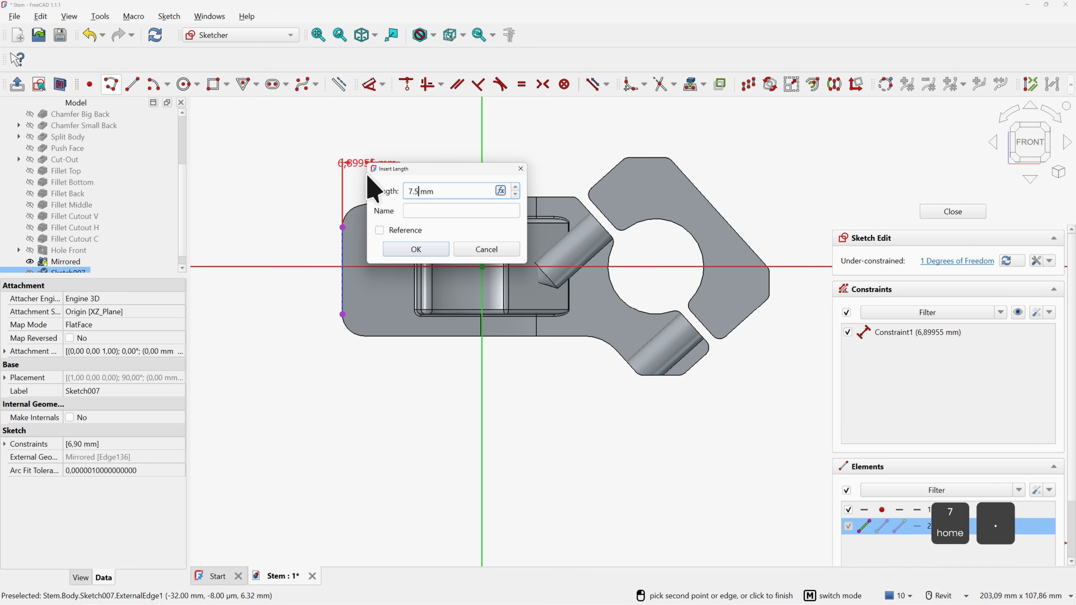
key(Return)
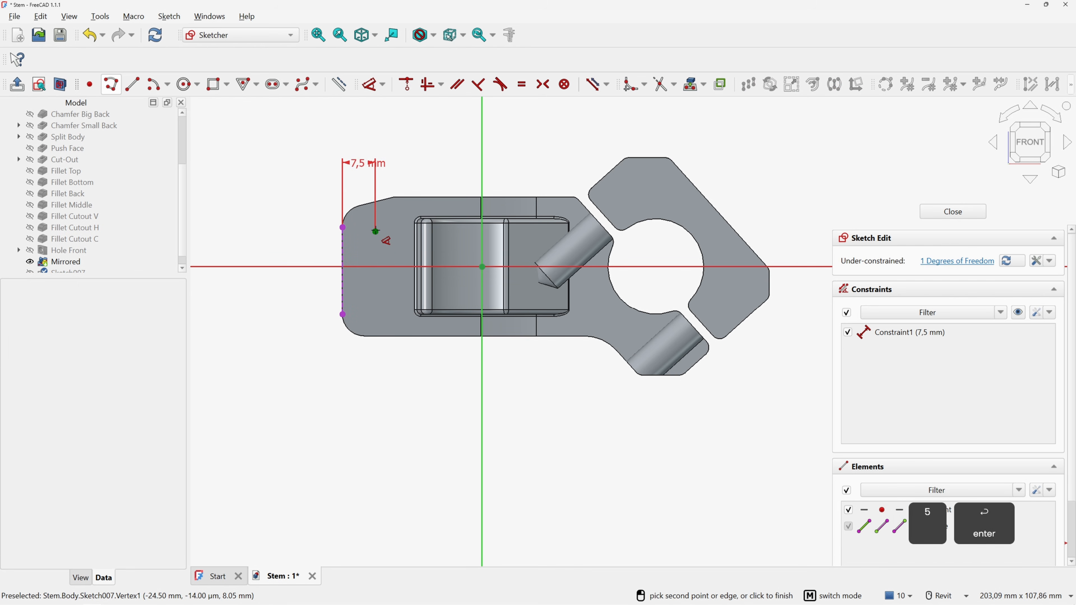
click(375, 232)
click(289, 250)
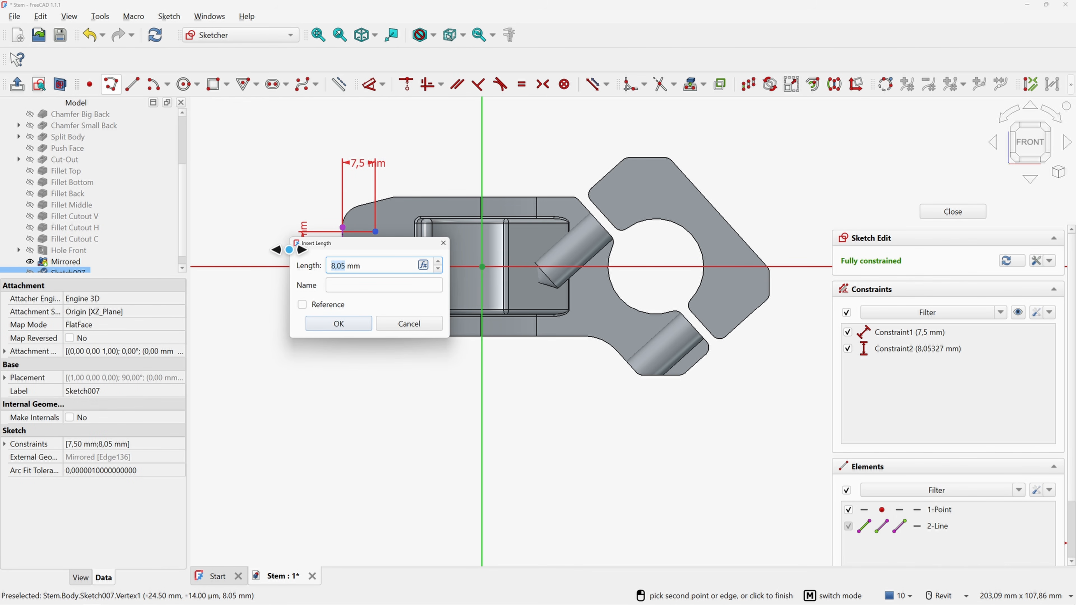
text(7)
key(Return)
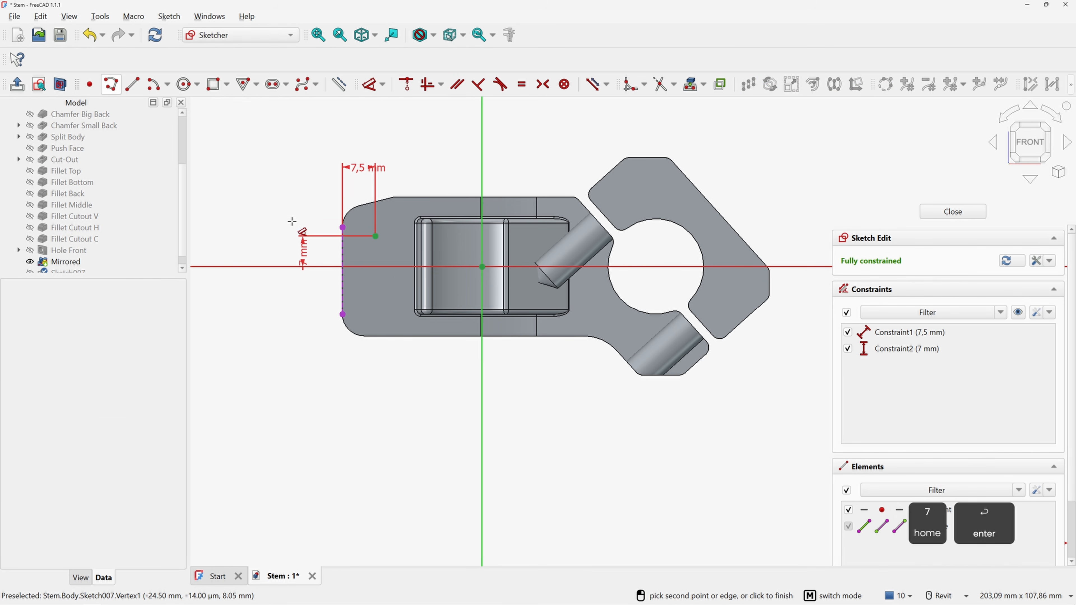
right_click(294, 212)
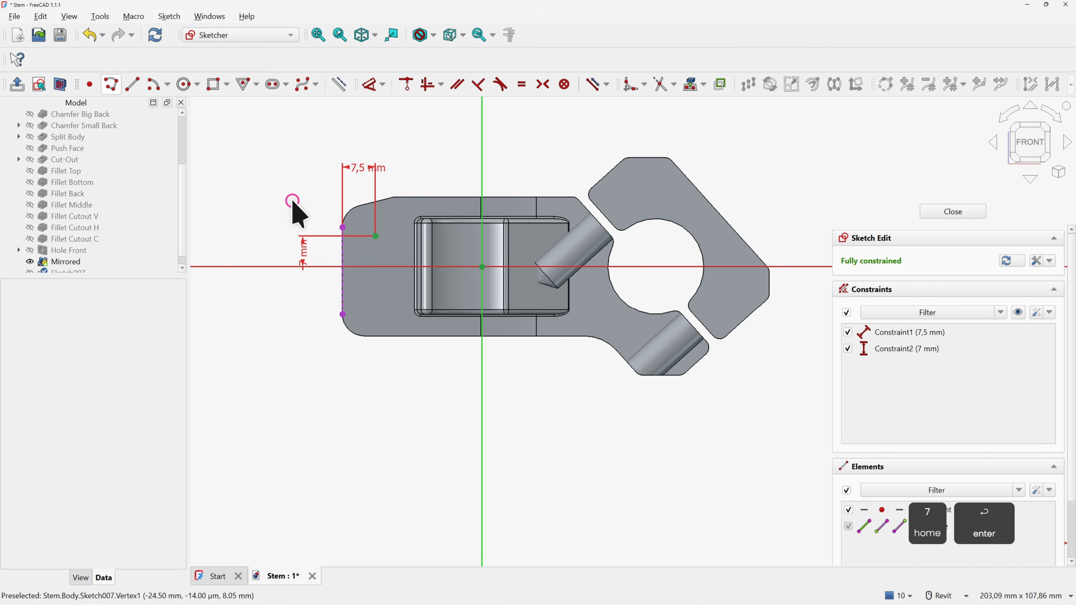
click(944, 213)
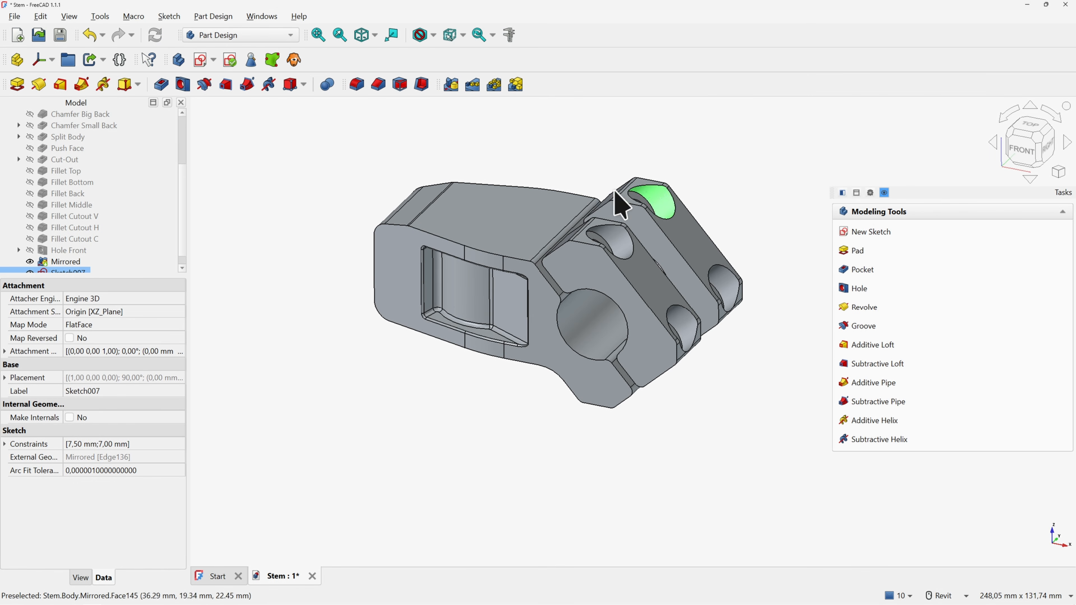
Set Sketch007's Attachment Offset z position to 16 mm
scroll(24, 247, down, 1)
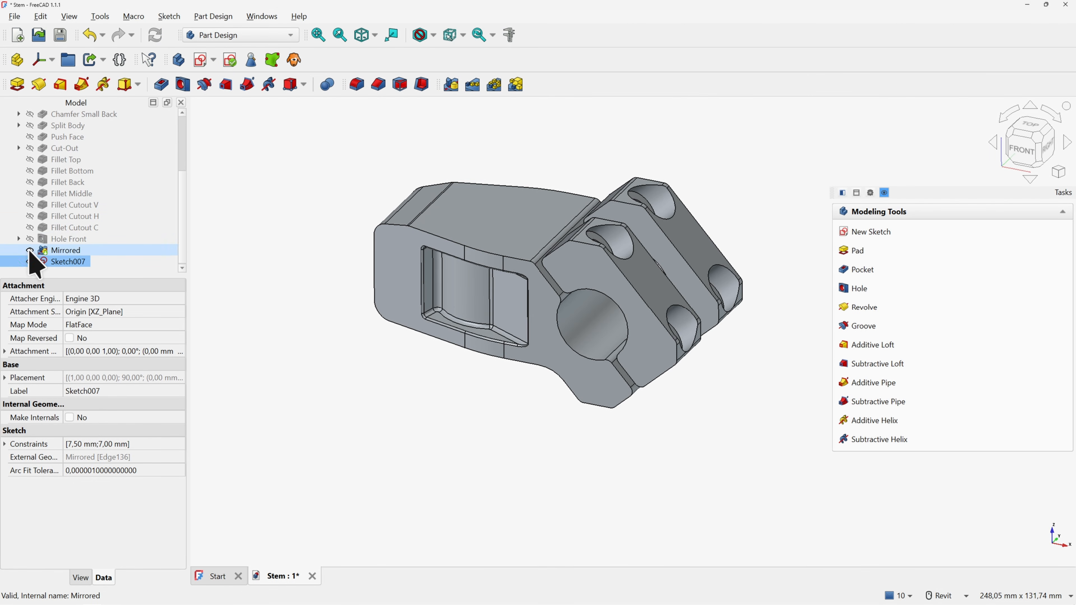
click(30, 251)
click(29, 251)
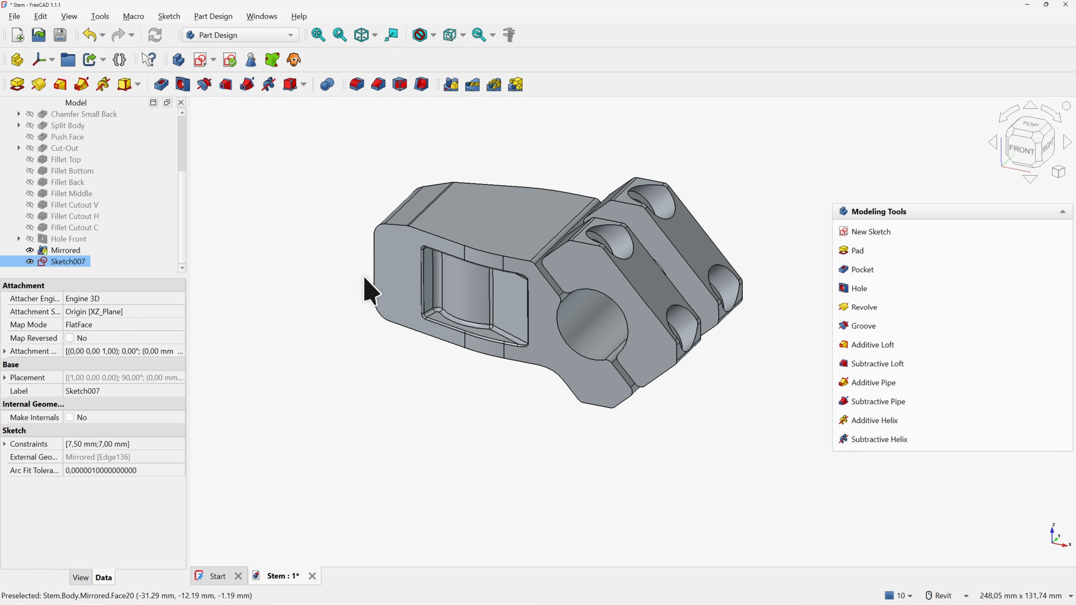
shift+middle_drag(388, 284, 538, 376)
click(85, 261)
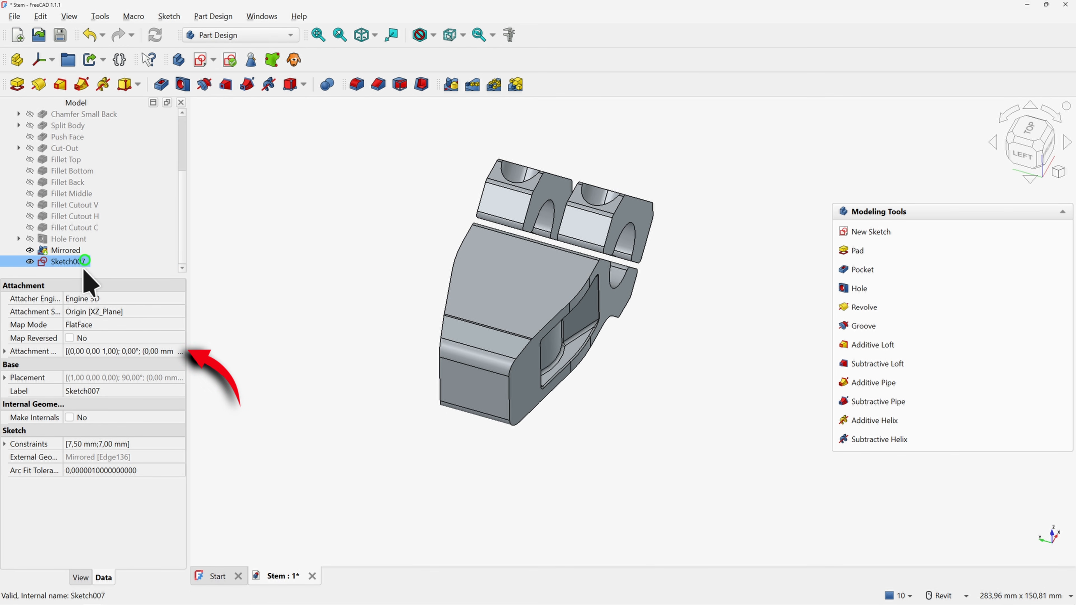
click(5, 351)
click(15, 392)
click(12, 391)
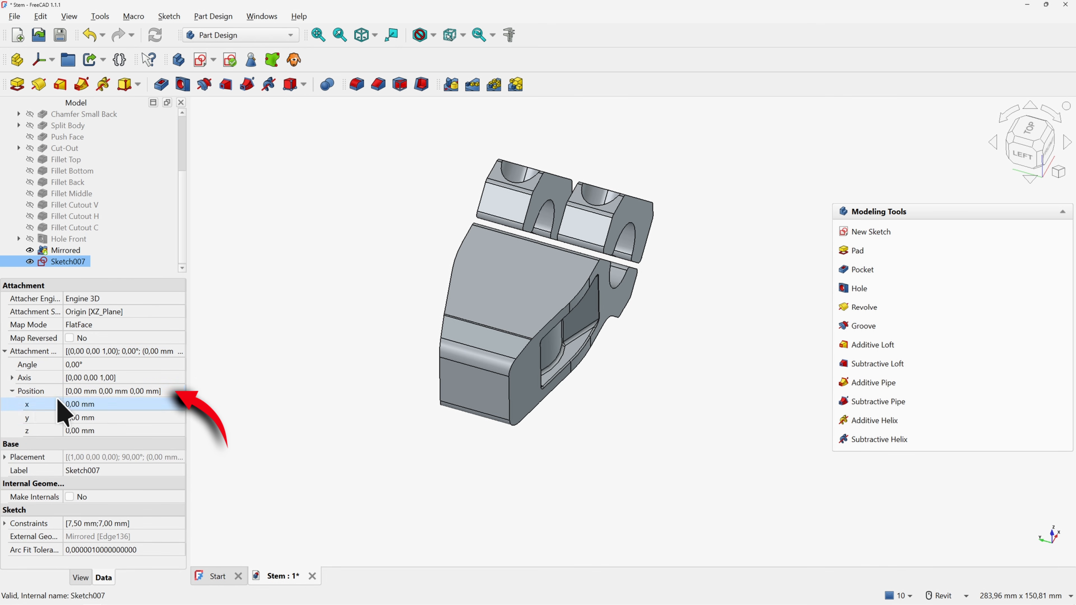
click(84, 431)
text(16)
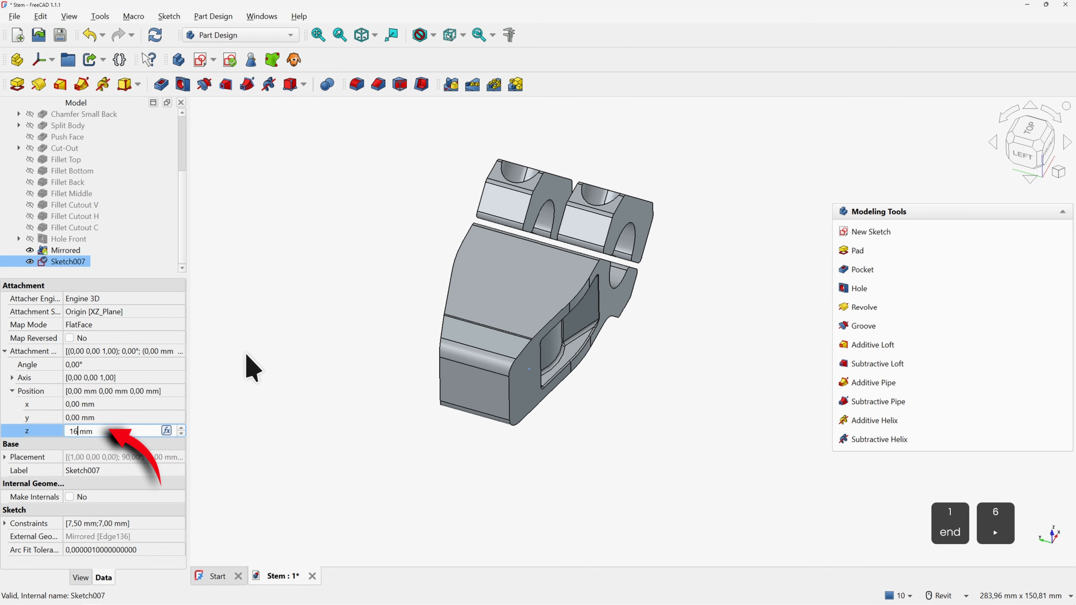
key(Return)
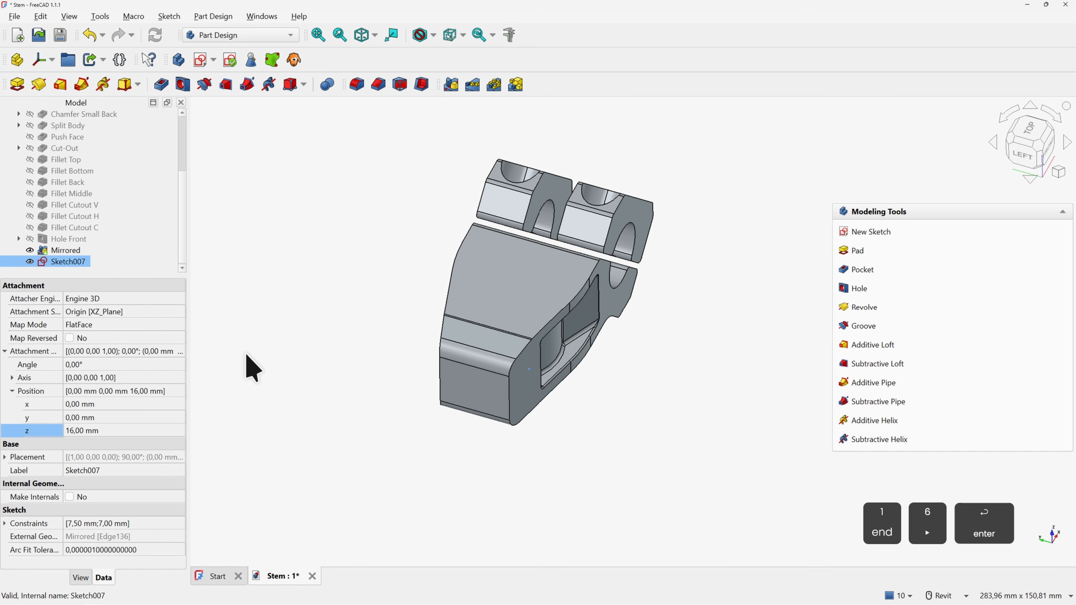
click(602, 409)
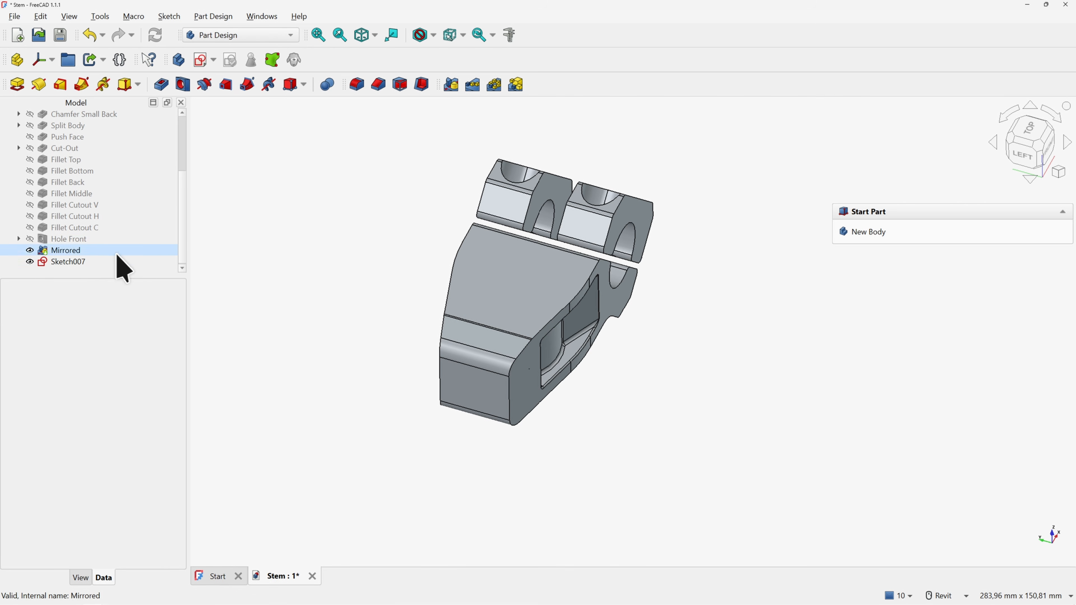
Start a counterbored hole from Sketch007 with 13.2 mm head diameter, 8 mm head depth, 8 mm diameter
click(101, 262)
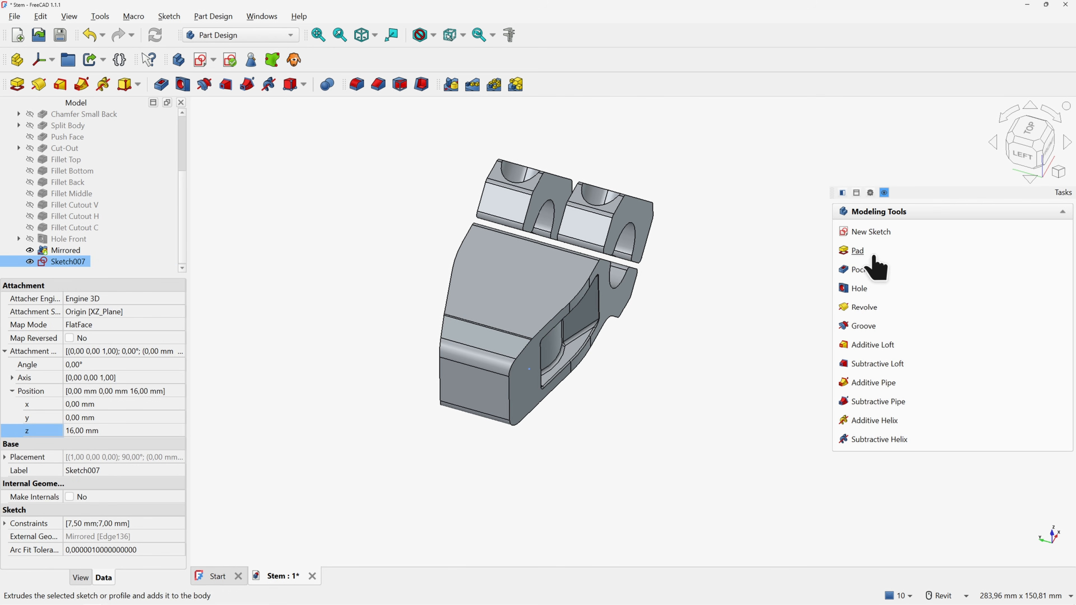
click(859, 289)
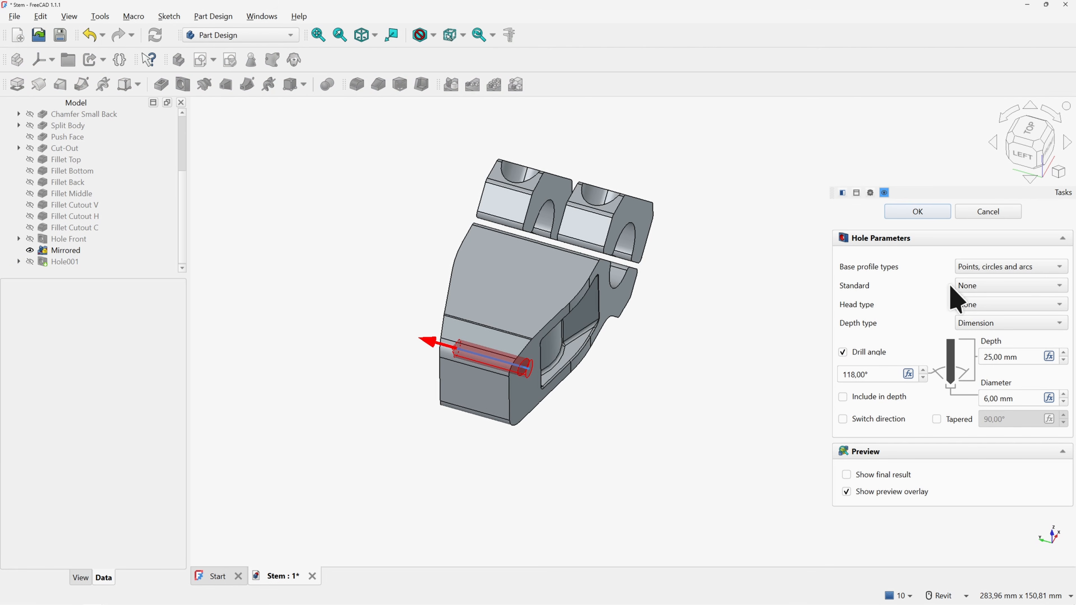
click(997, 304)
click(1000, 320)
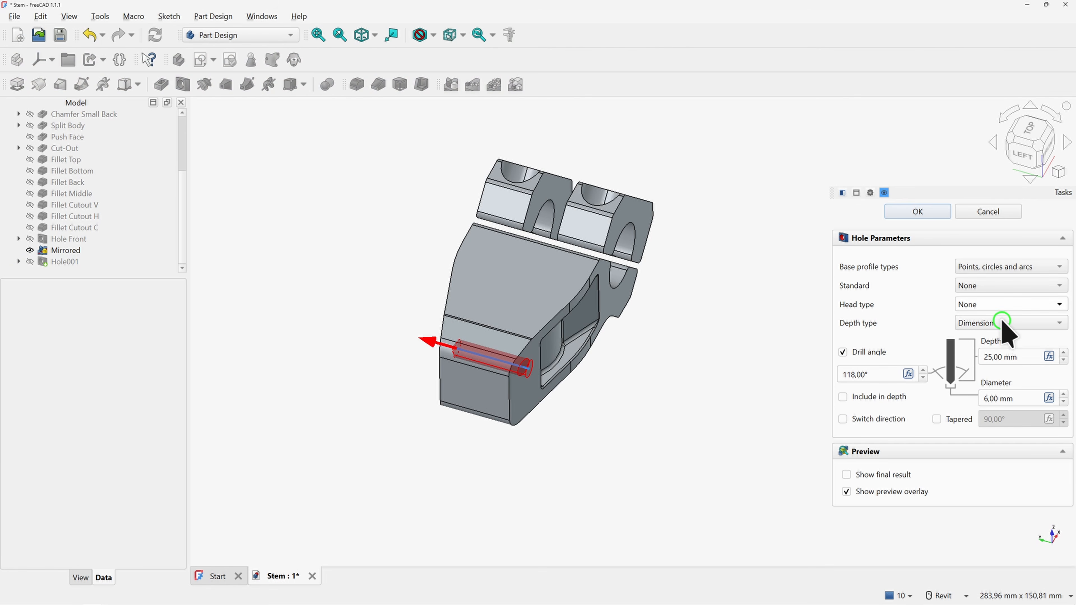
click(885, 357)
text(13.2)
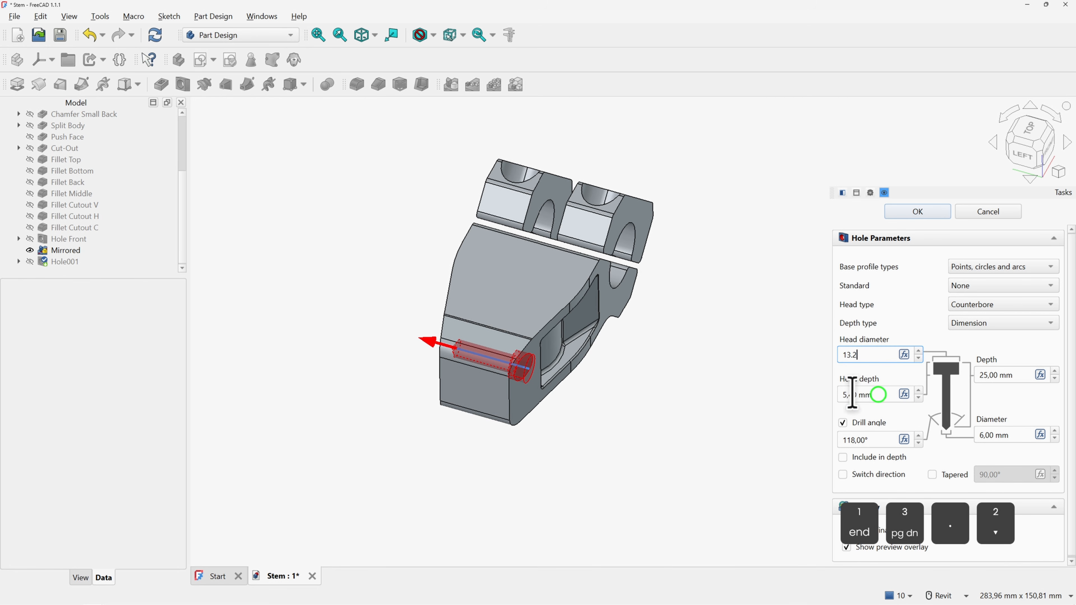
click(879, 394)
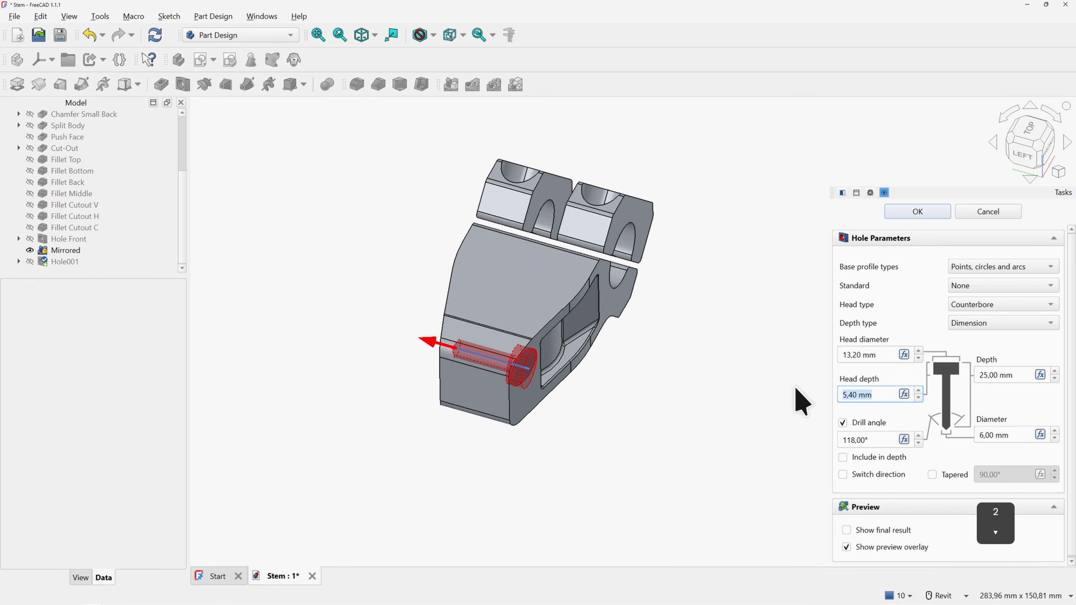
text(8)
click(1011, 434)
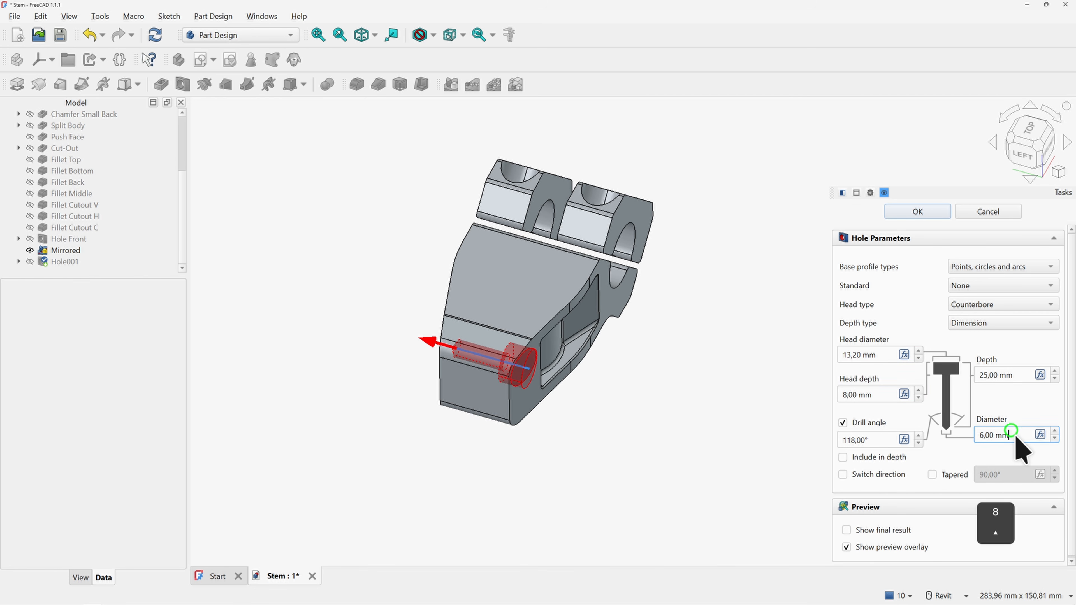
text(8)
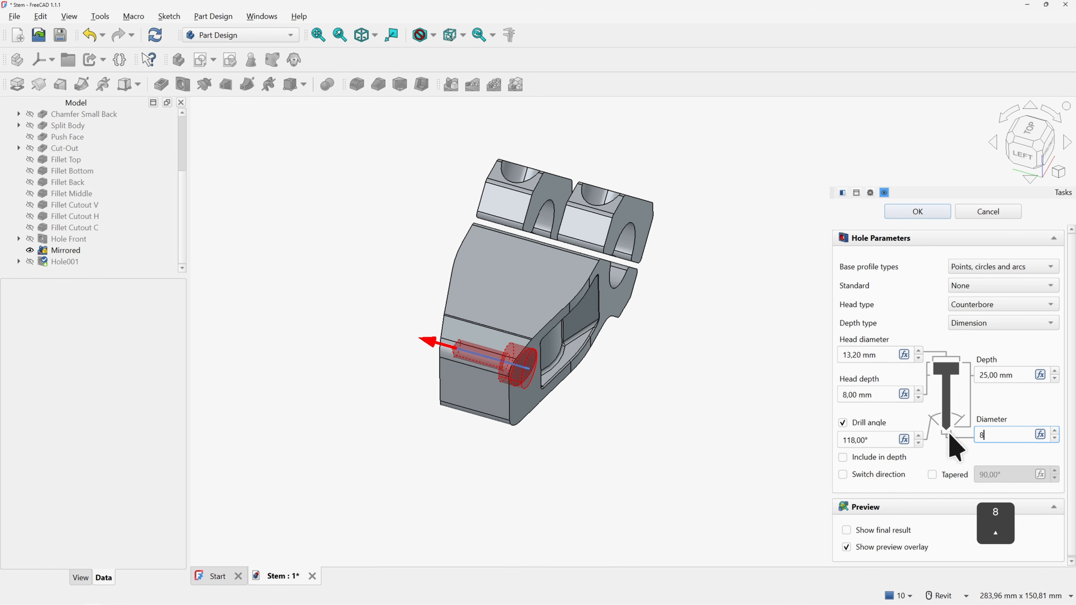
Set the hole depth type to Through all and apply the hole
click(1058, 370)
click(1058, 370)
click(1058, 369)
click(1058, 369)
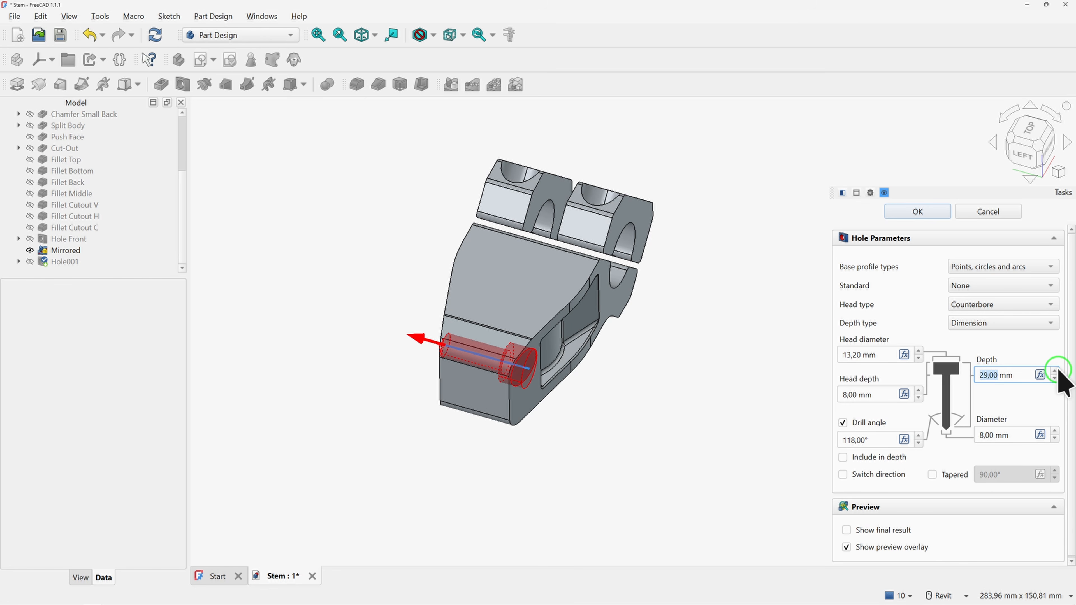
click(1058, 370)
click(1058, 369)
click(1058, 370)
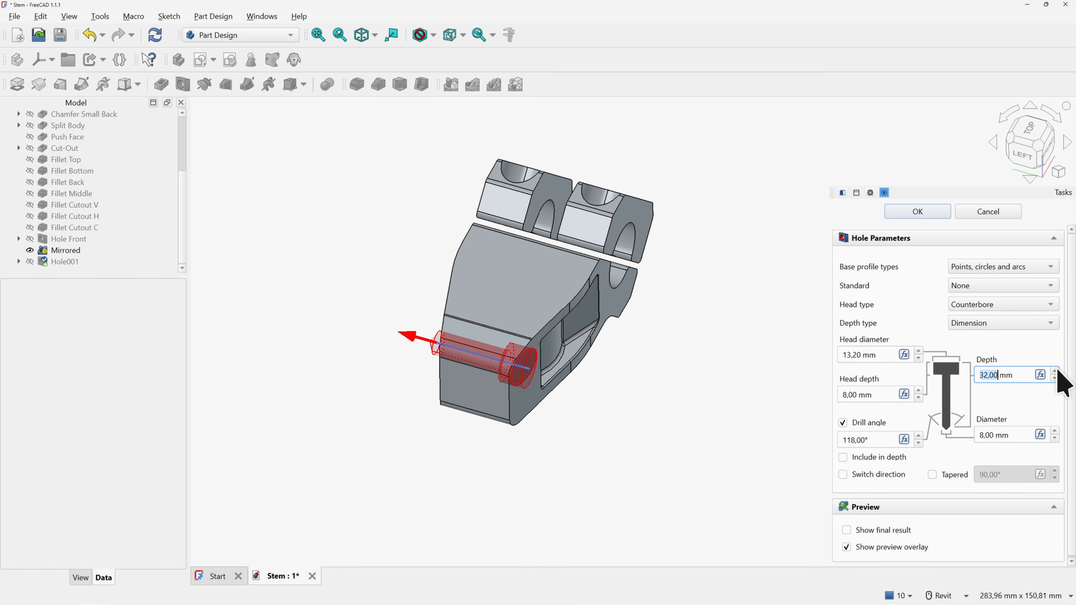
click(999, 328)
click(989, 339)
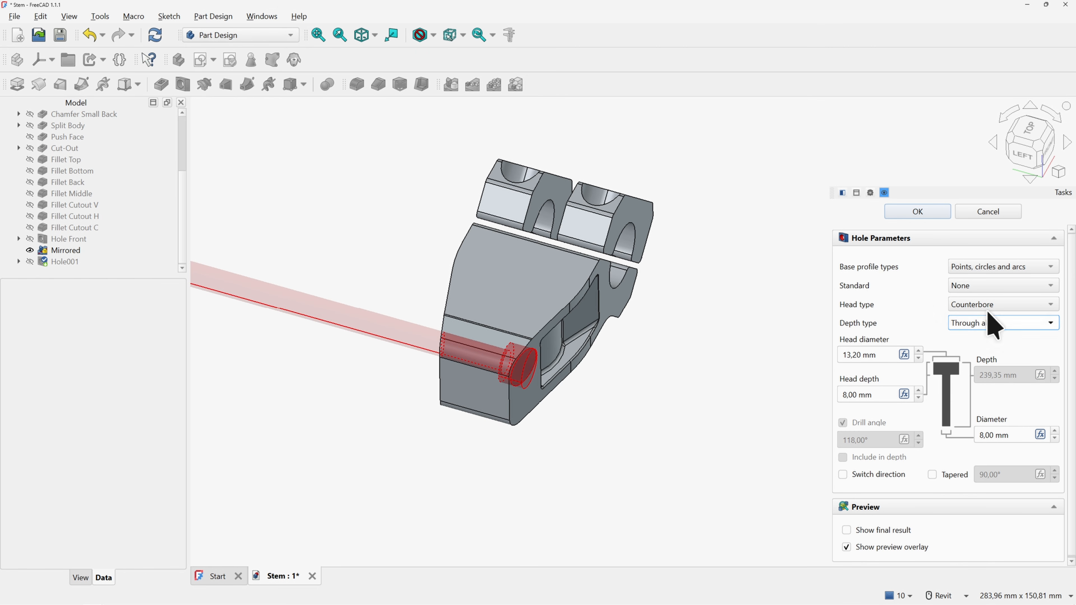
click(927, 214)
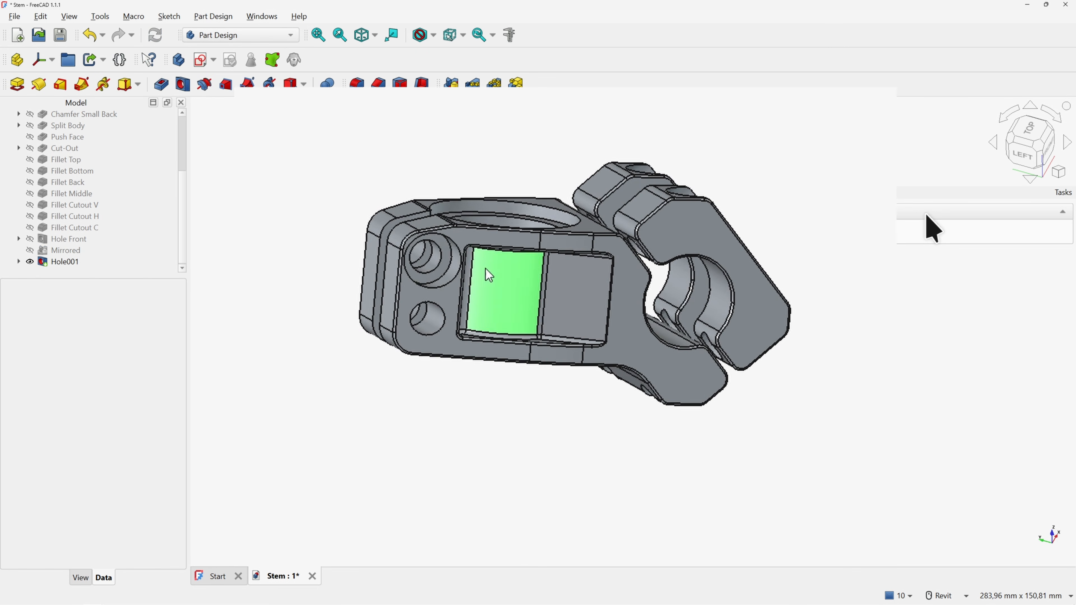
Polar-pattern Hole001 around the Base X-axis over 360° with 2 occurrences
shift+middle_drag(427, 220, 697, 293)
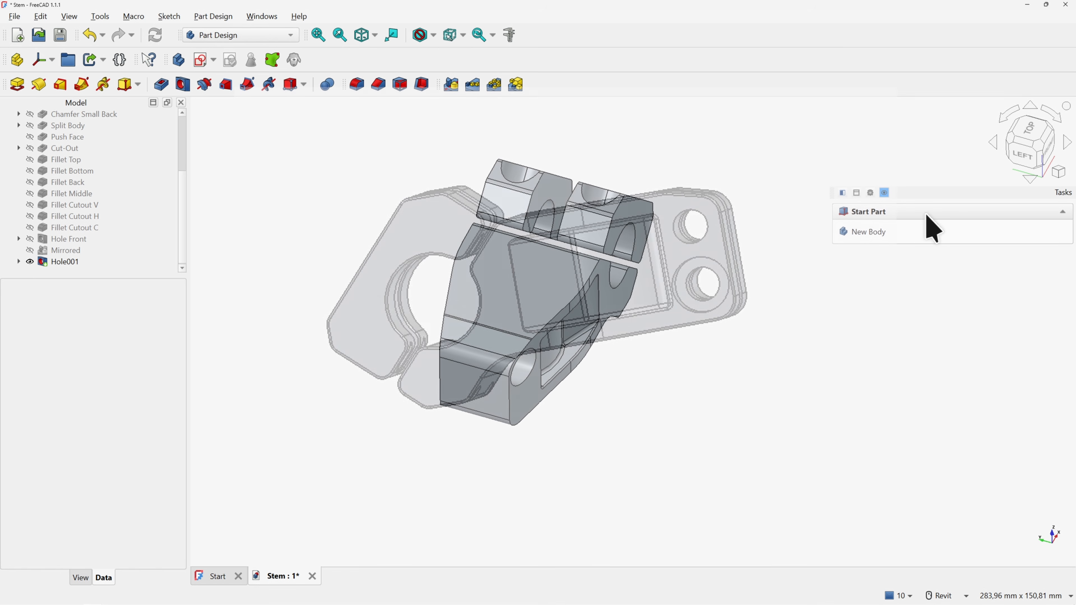
shift+middle_drag(780, 335, 618, 348)
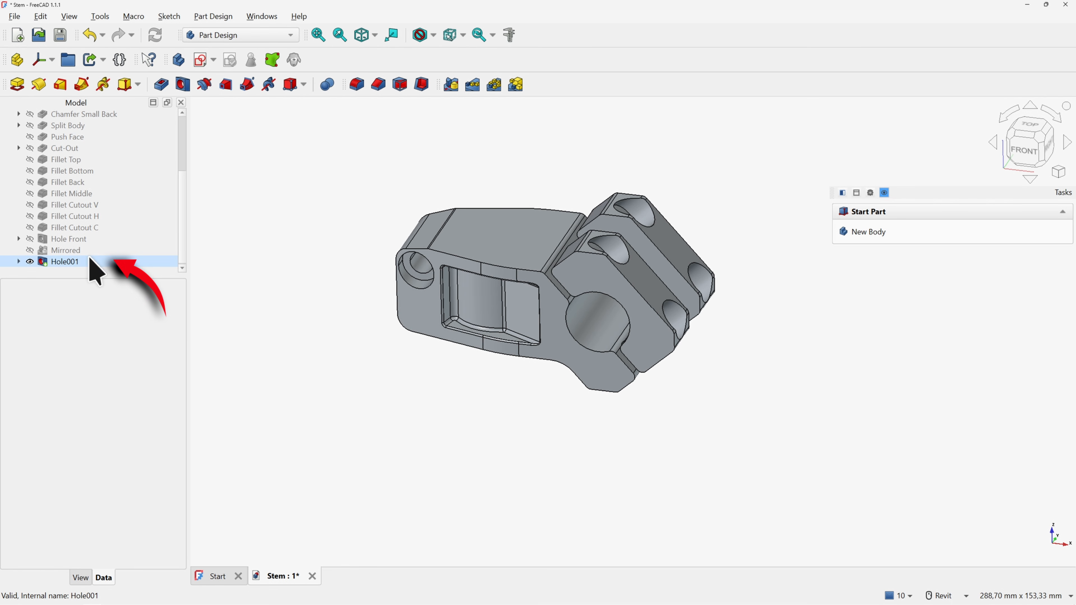
click(68, 261)
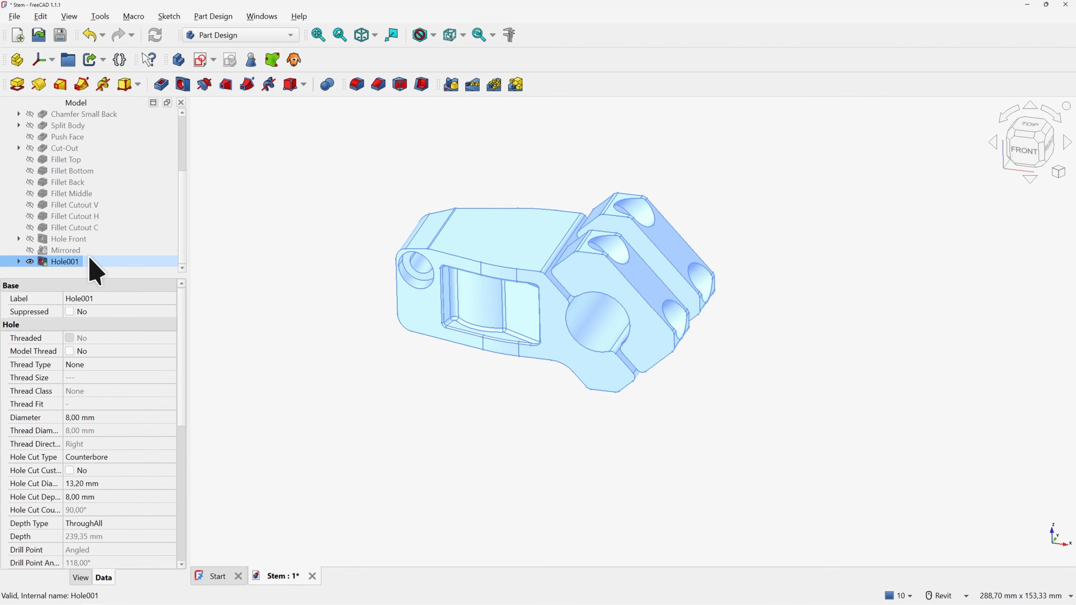
click(495, 86)
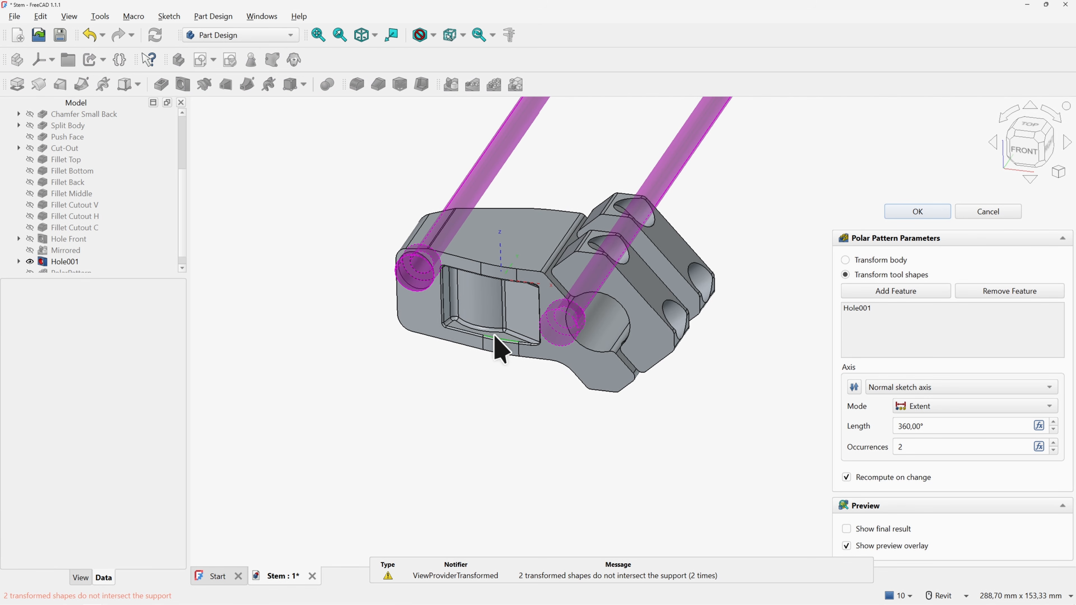
shift+middle_drag(500, 348, 514, 300)
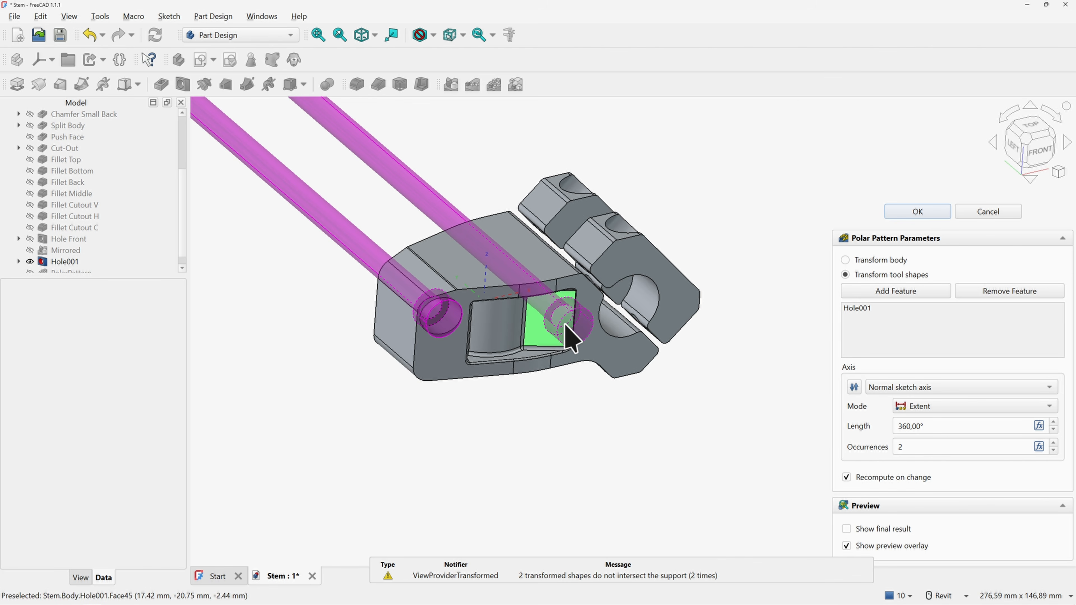
click(926, 387)
click(913, 404)
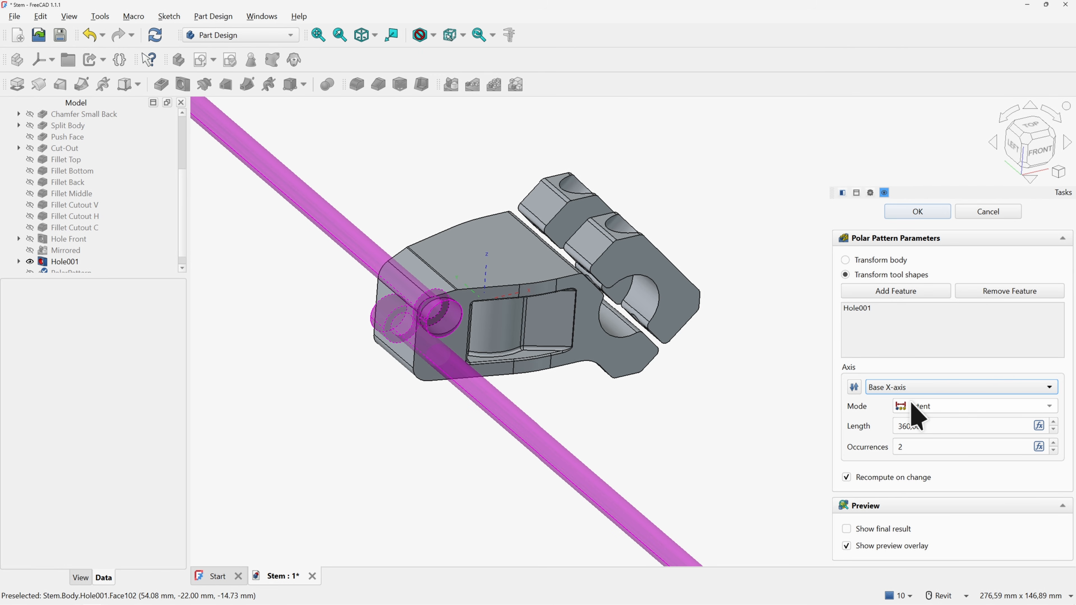
shift+middle_drag(496, 394, 656, 403)
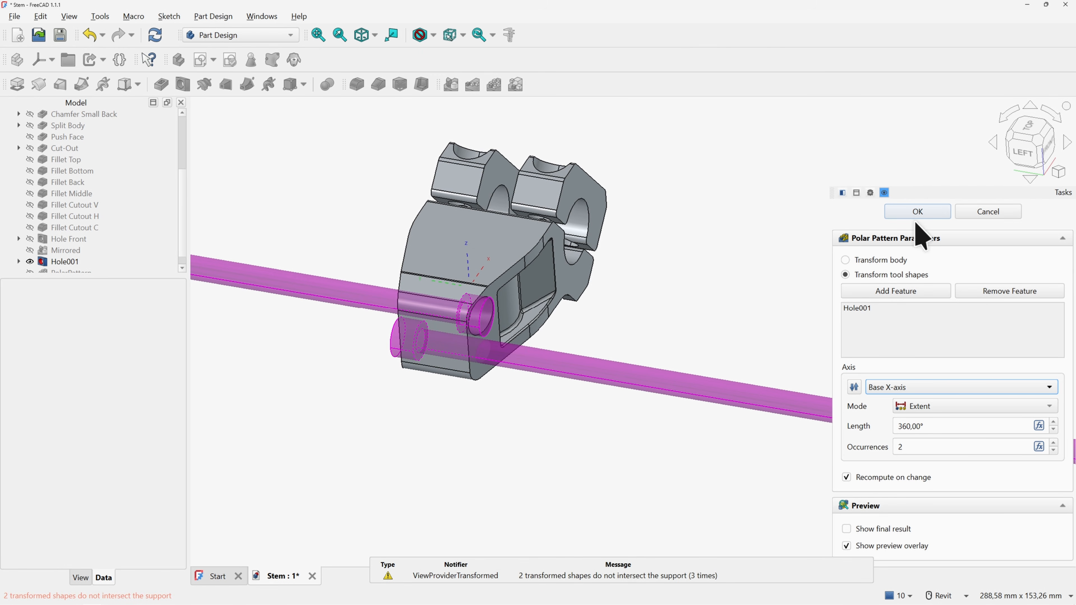
click(915, 213)
key(0)
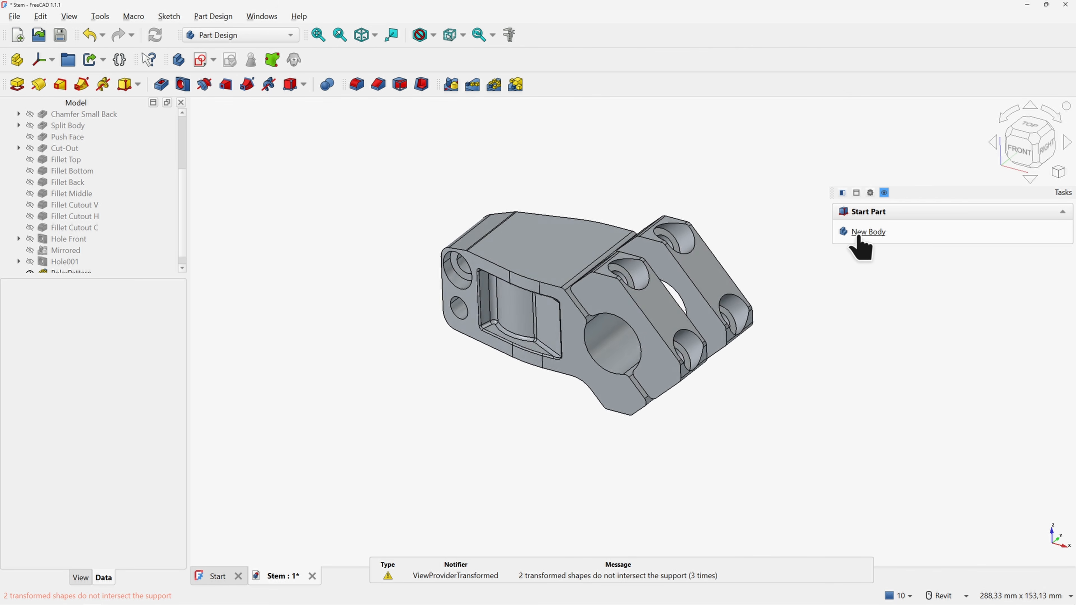
Rename the Hole001 feature to 'Hole Back'
scroll(93, 243, down, 1)
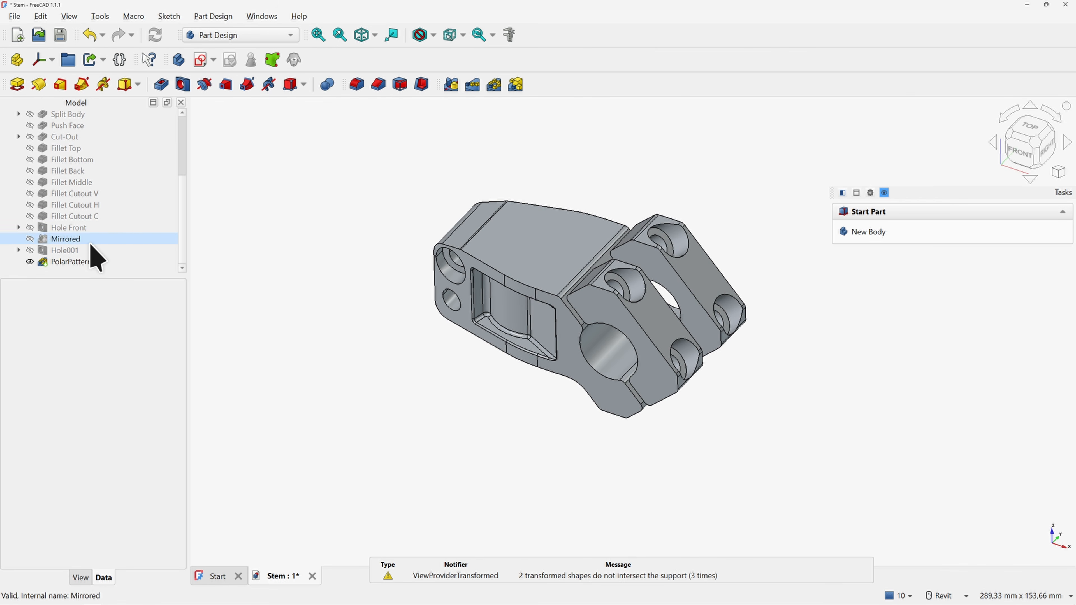
click(75, 250)
key(F2)
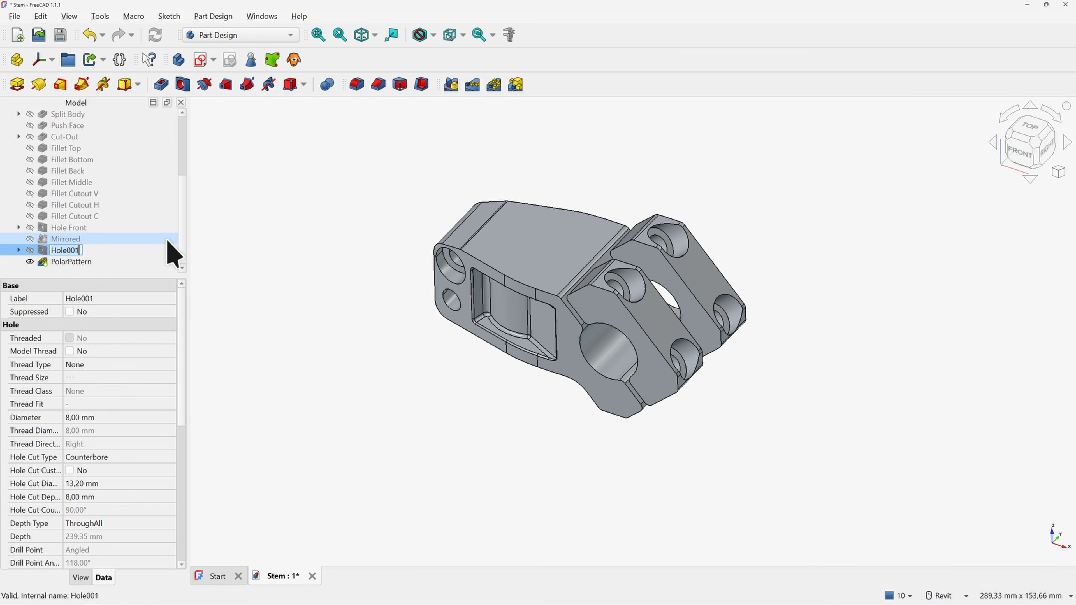
key(BackSpace)
key(BackSpace)
key(BackSpace)
key(BackSpace)
text(e Back)
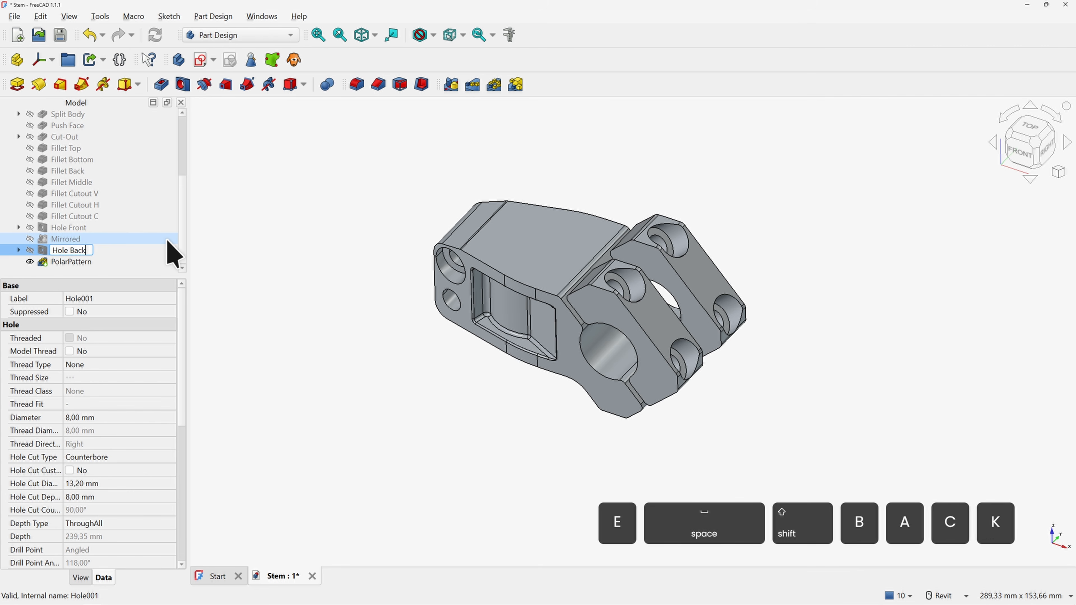
key(Return)
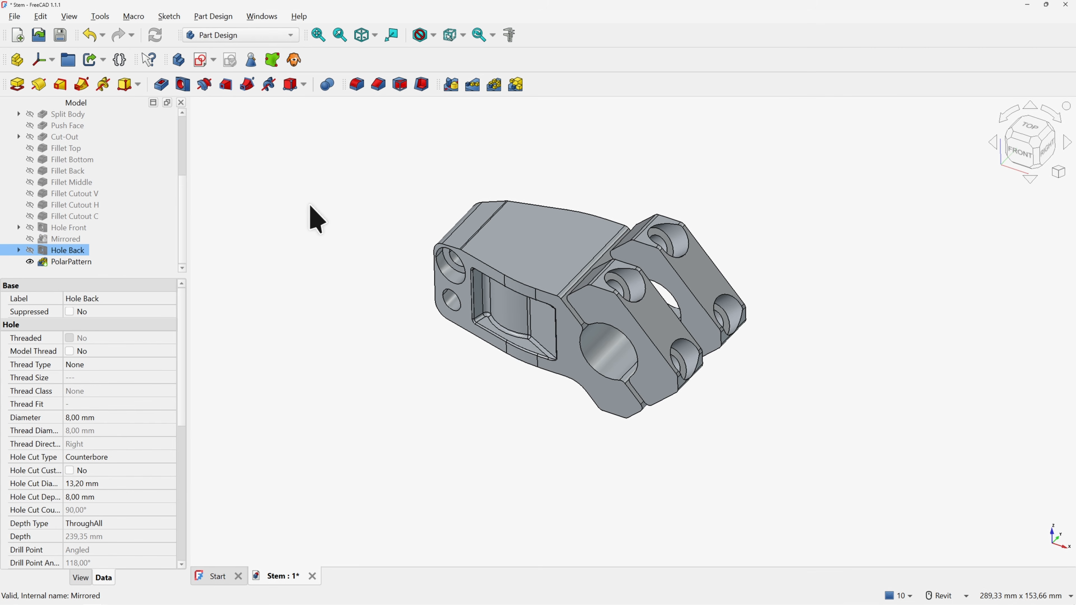
click(348, 208)
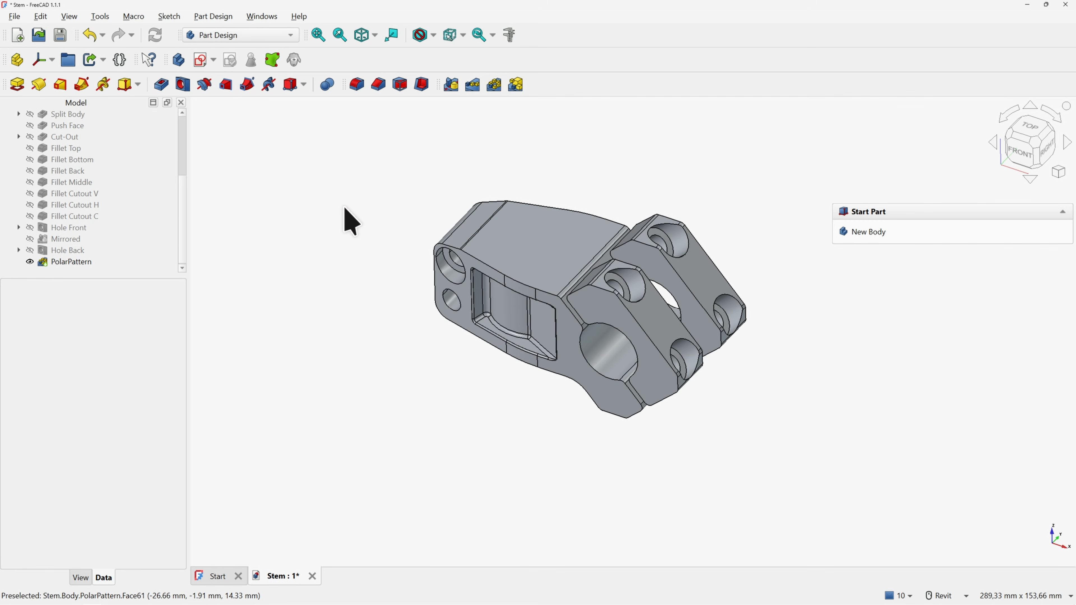
Create an XY-plane sketch with a 28 mm circle centred on the origin
click(201, 61)
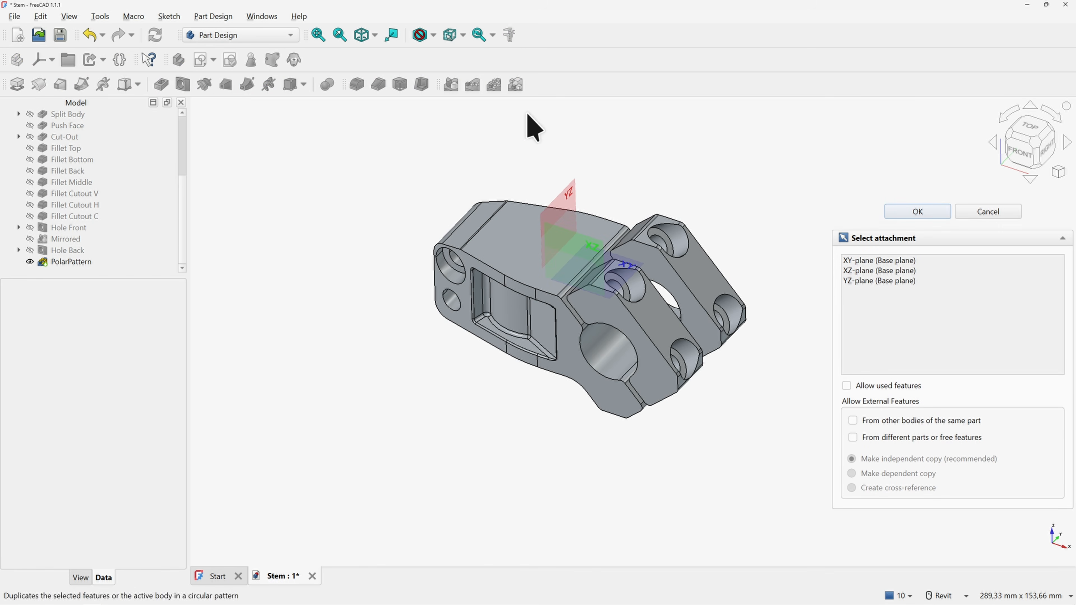
click(639, 272)
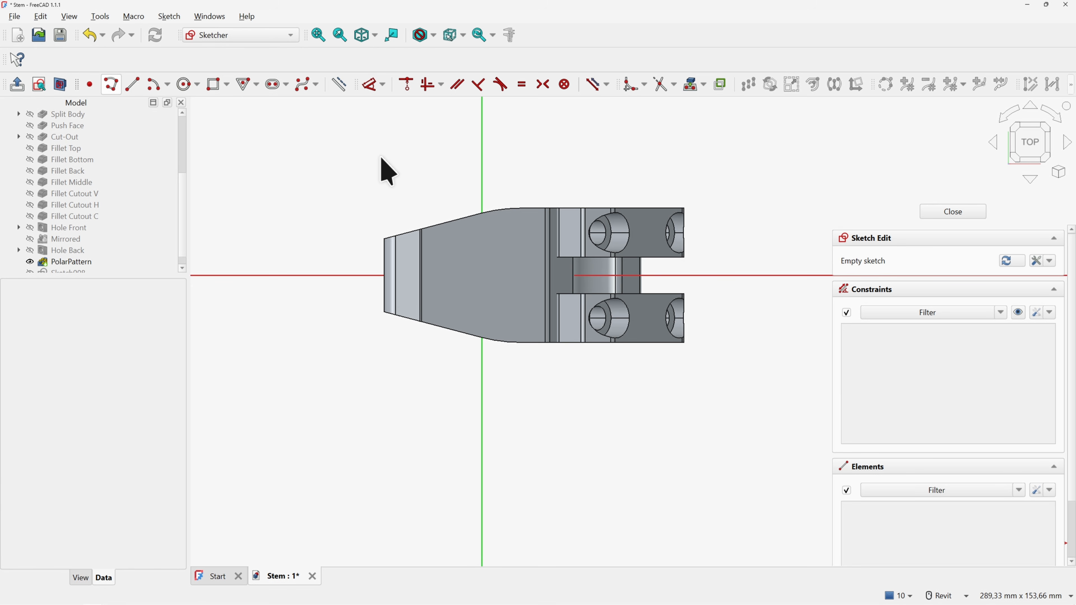
click(60, 85)
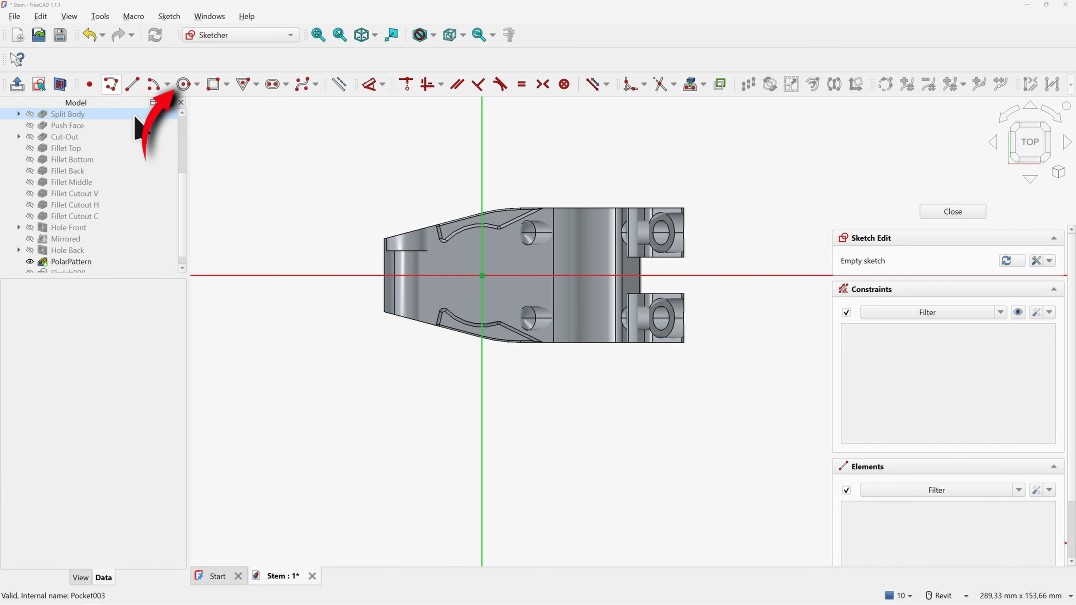
click(185, 84)
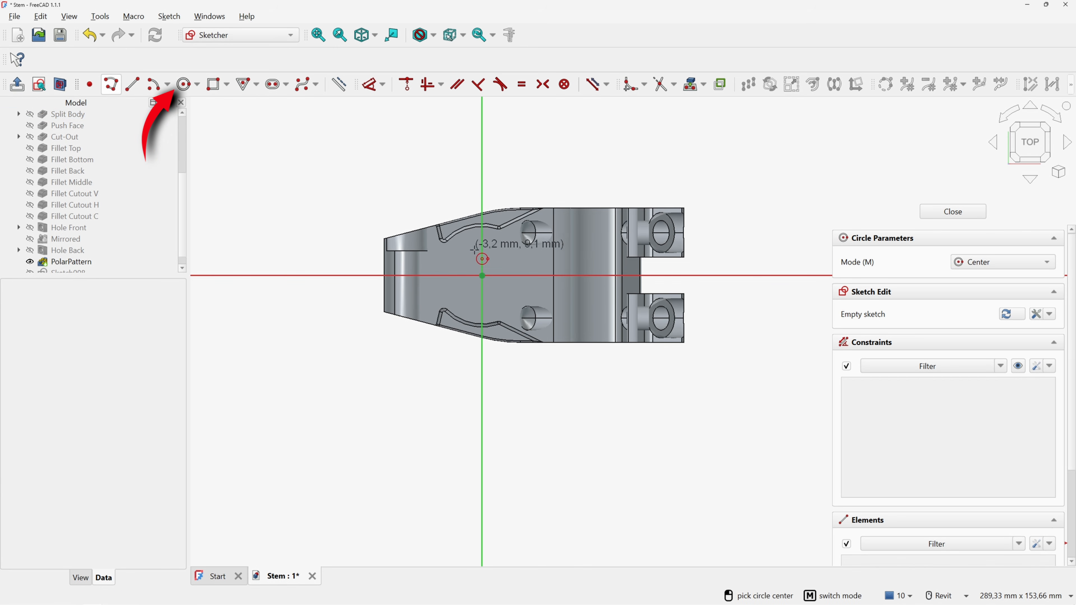
click(482, 276)
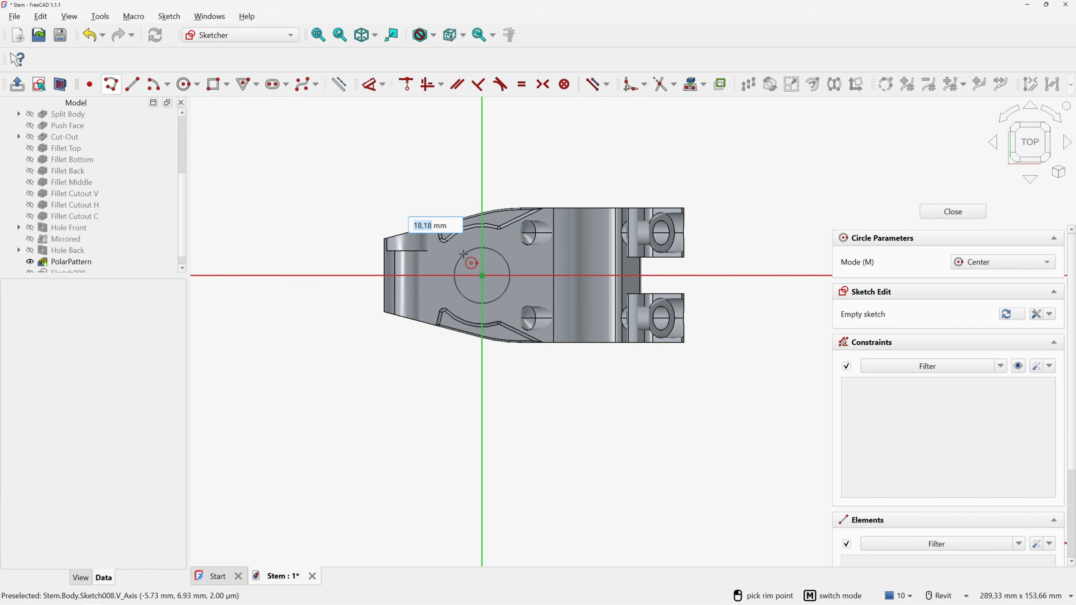
text(28)
key(Return)
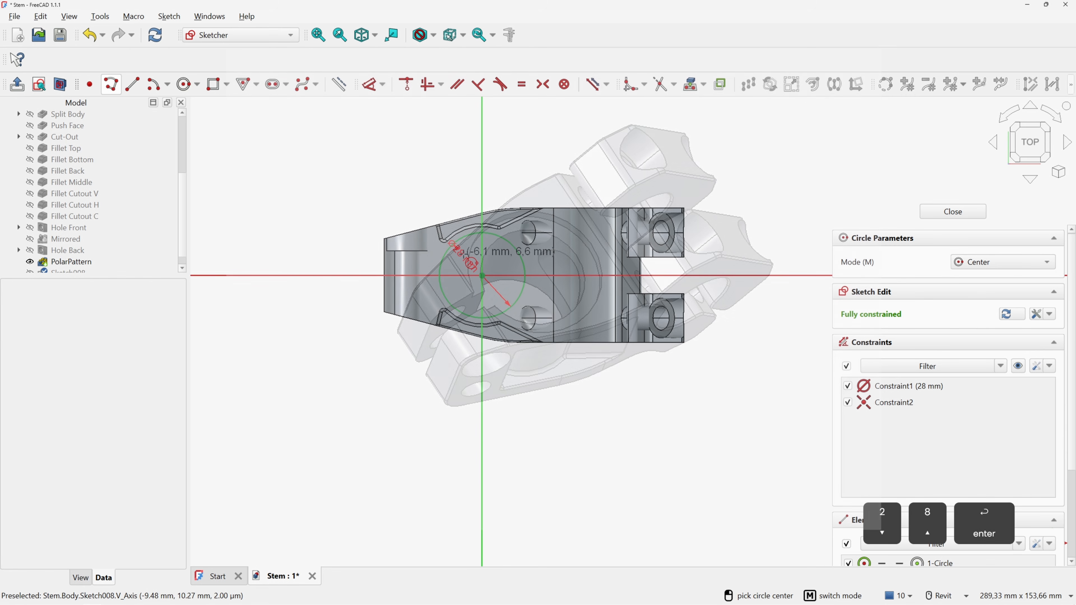
right_click(407, 199)
scroll(403, 259, up, 3)
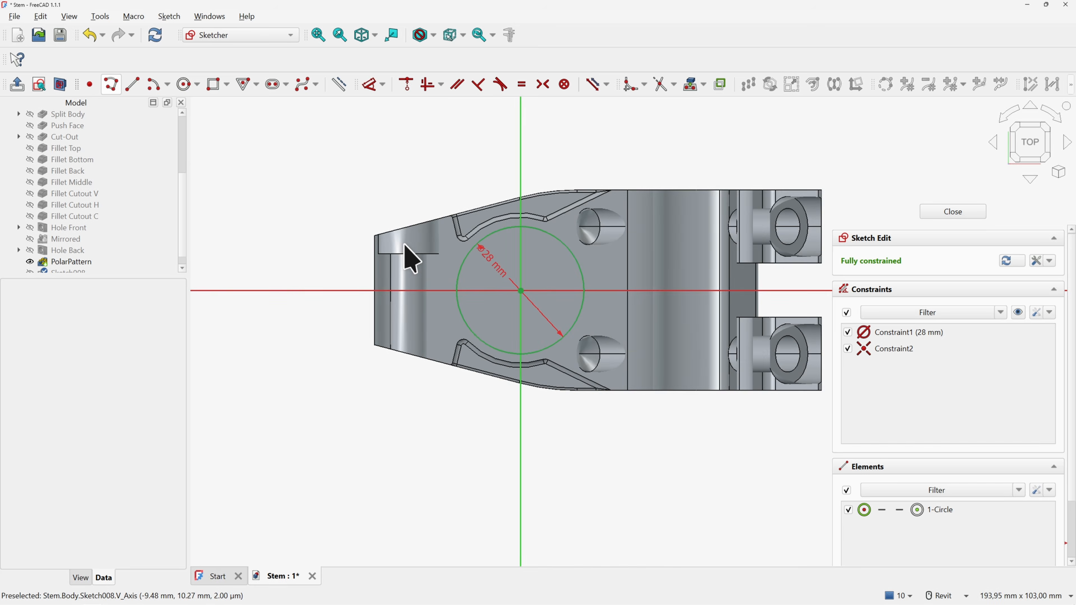
Reference the stem's left end edge in the sketch and turn it into construction geometry
click(692, 85)
click(368, 292)
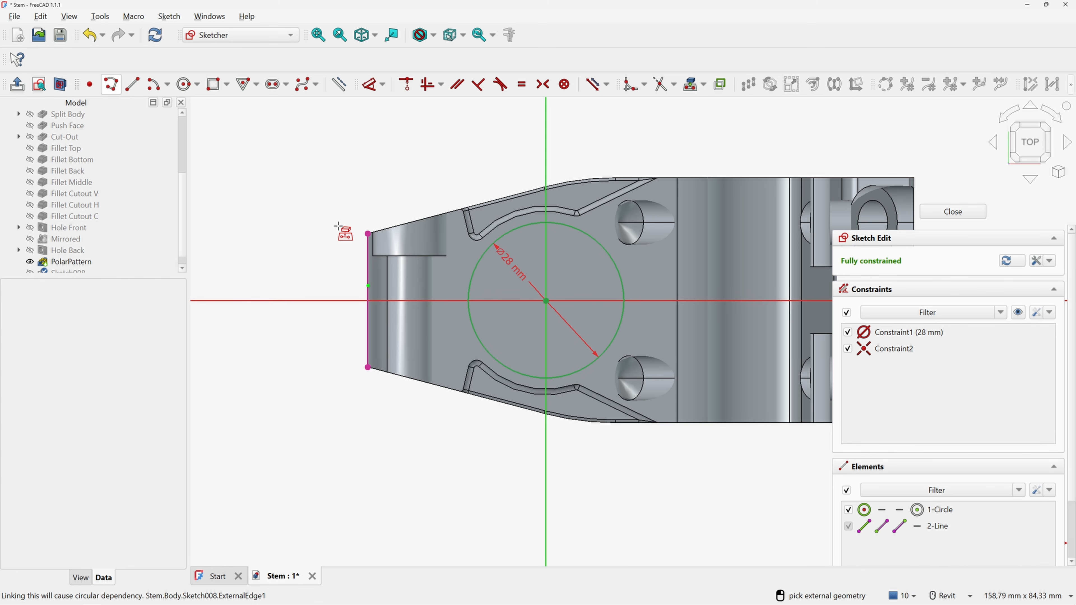
key(Escape)
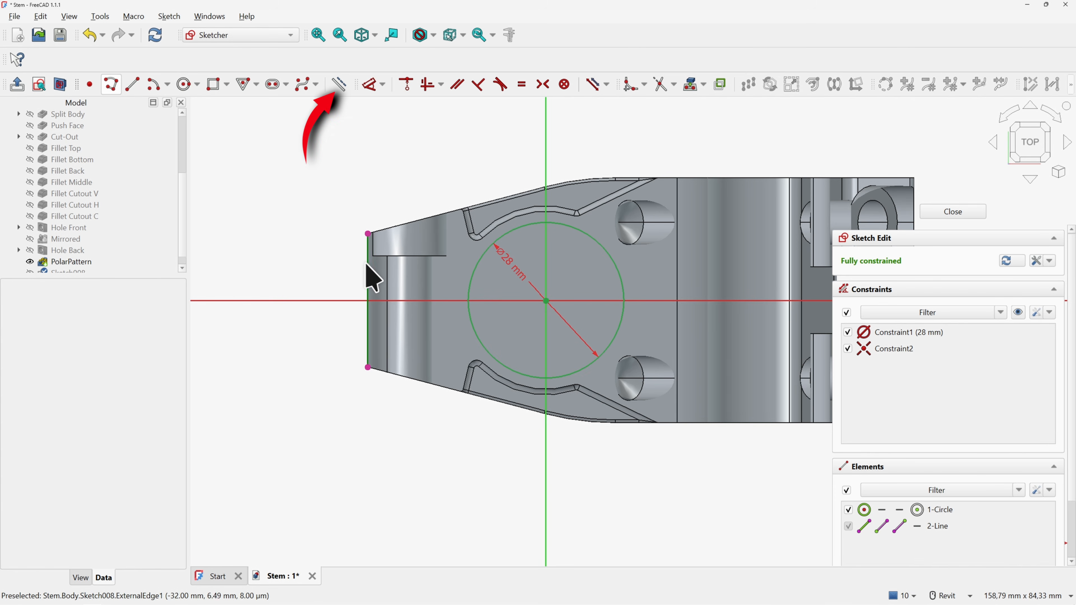
click(367, 273)
click(339, 83)
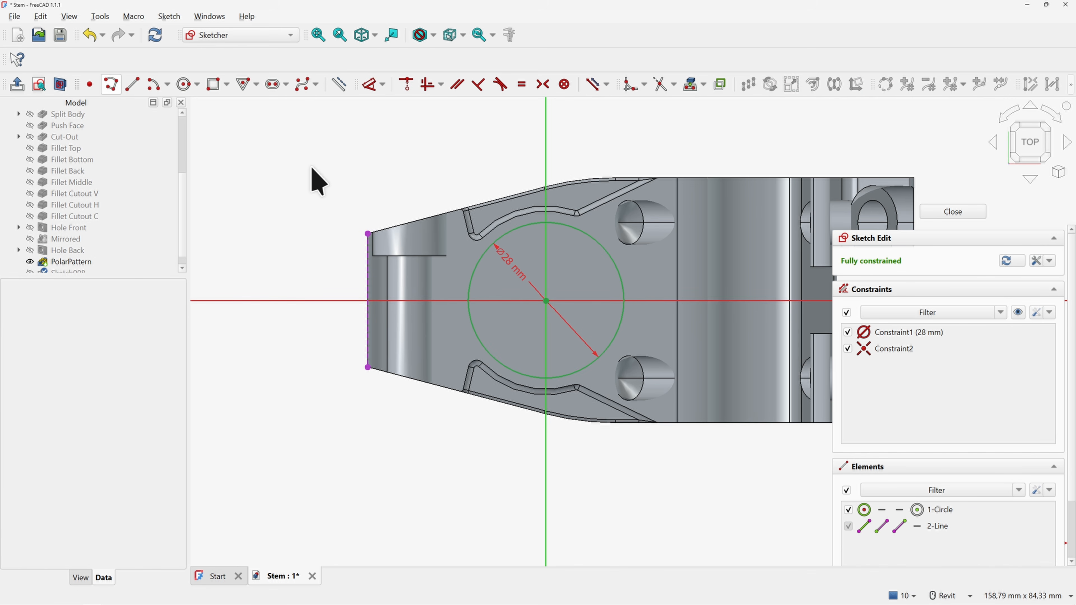
Draw a rectangle from the referenced left edge to a corner inside the circle
click(213, 84)
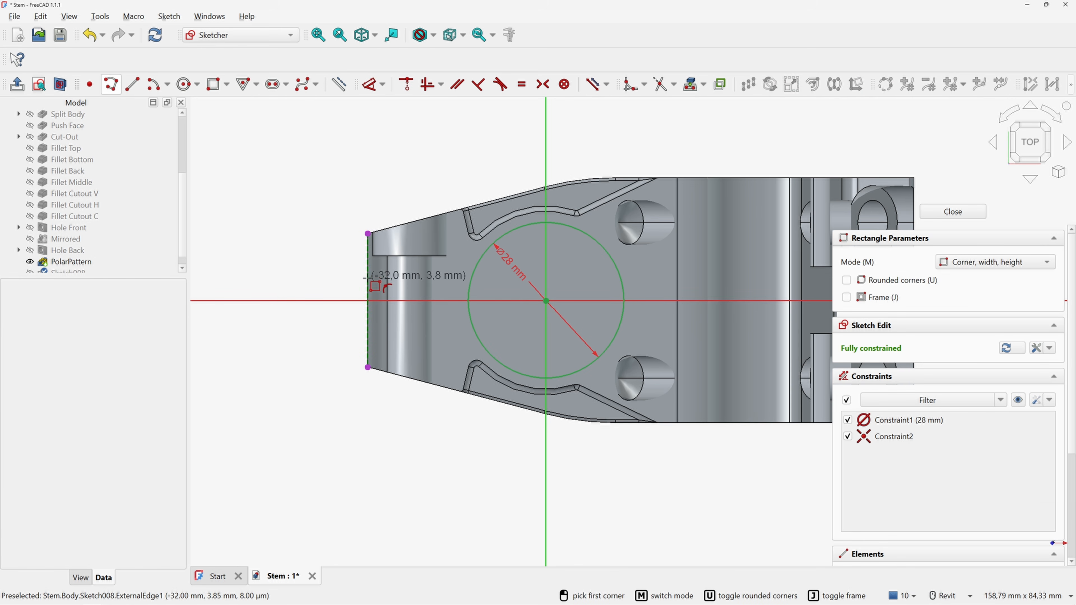
click(368, 279)
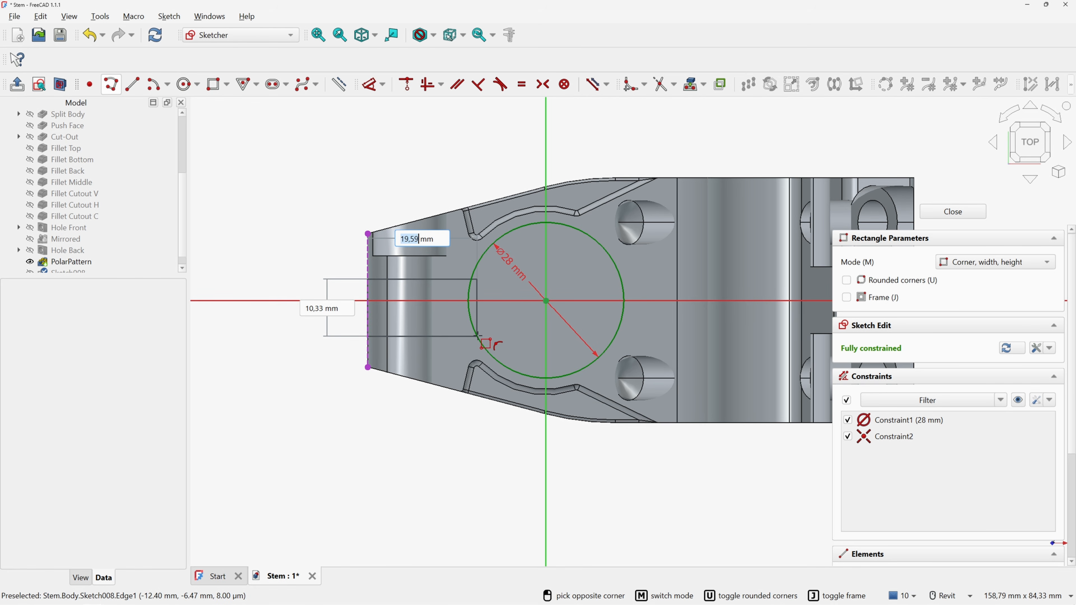
click(478, 337)
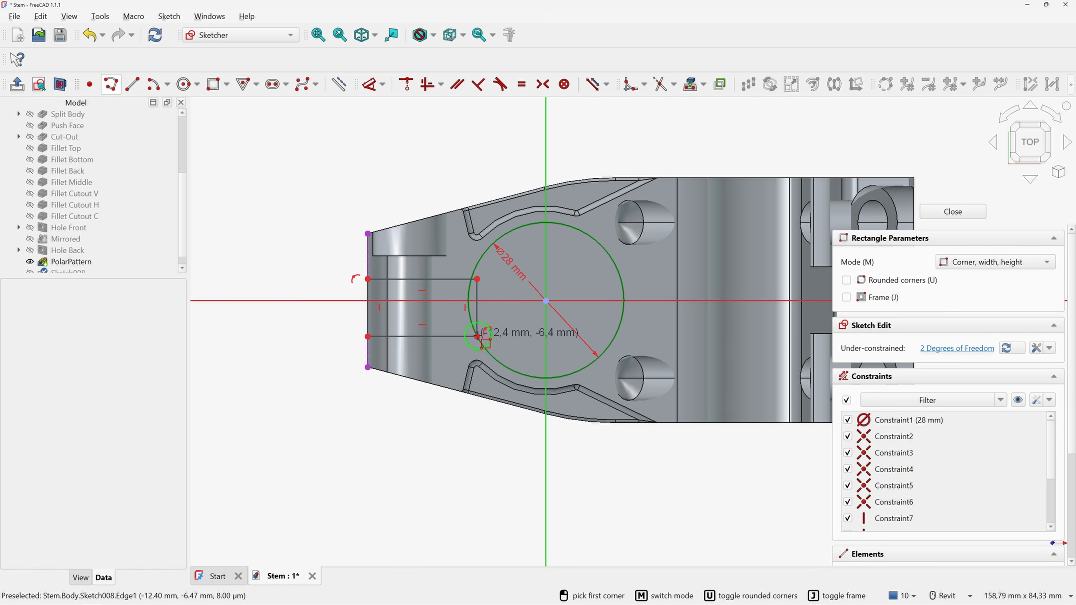
key(Escape)
scroll(488, 301, up, 1)
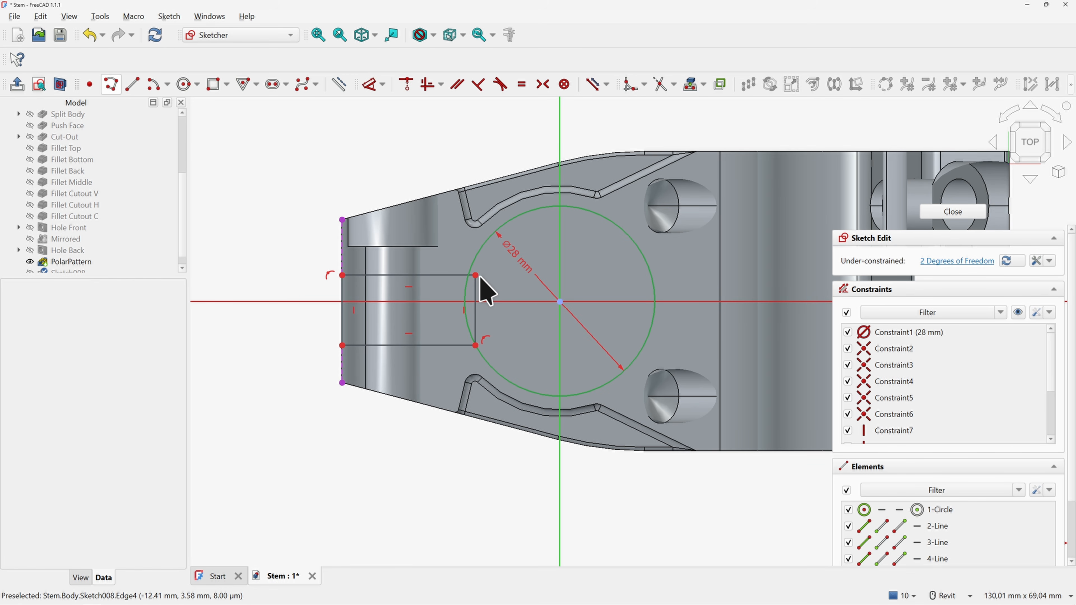
click(476, 284)
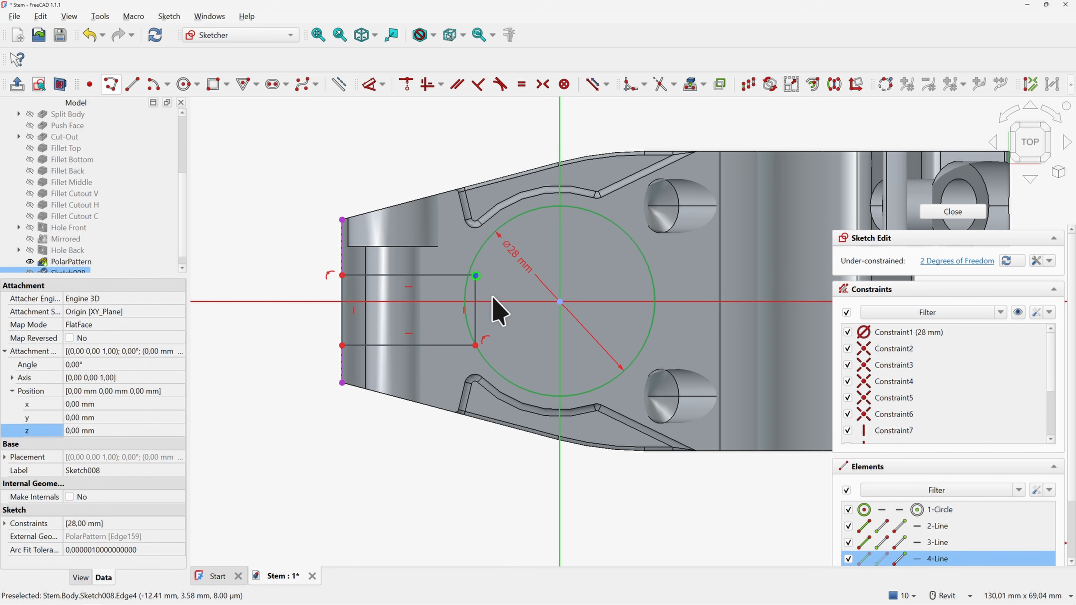
Make the rectangle symmetric about the horizontal axis and give its left edge a 5 mm height
click(477, 346)
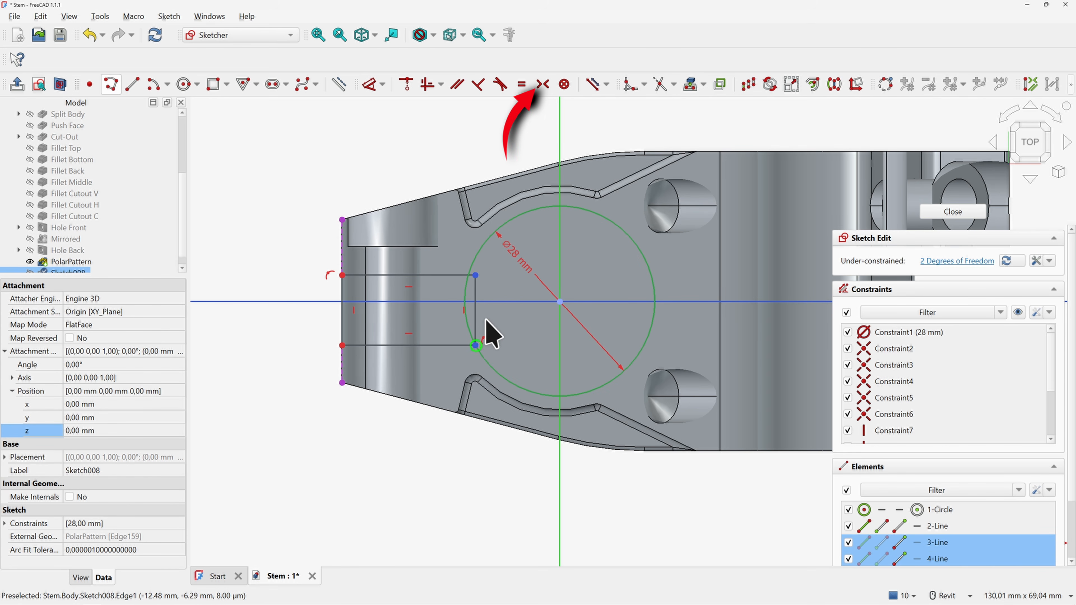
click(543, 85)
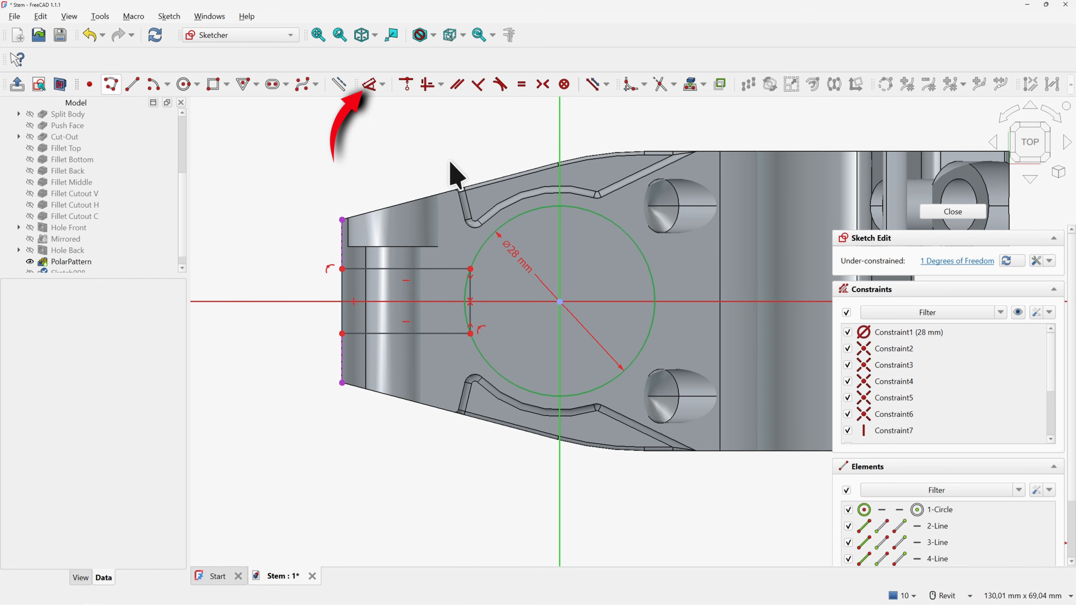
click(370, 84)
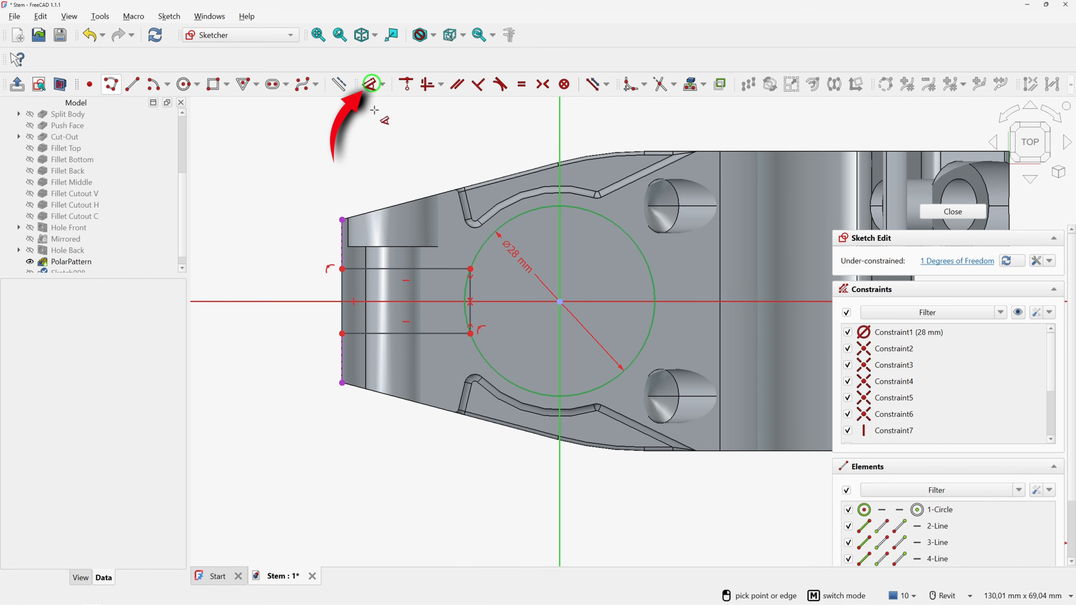
click(341, 291)
click(285, 291)
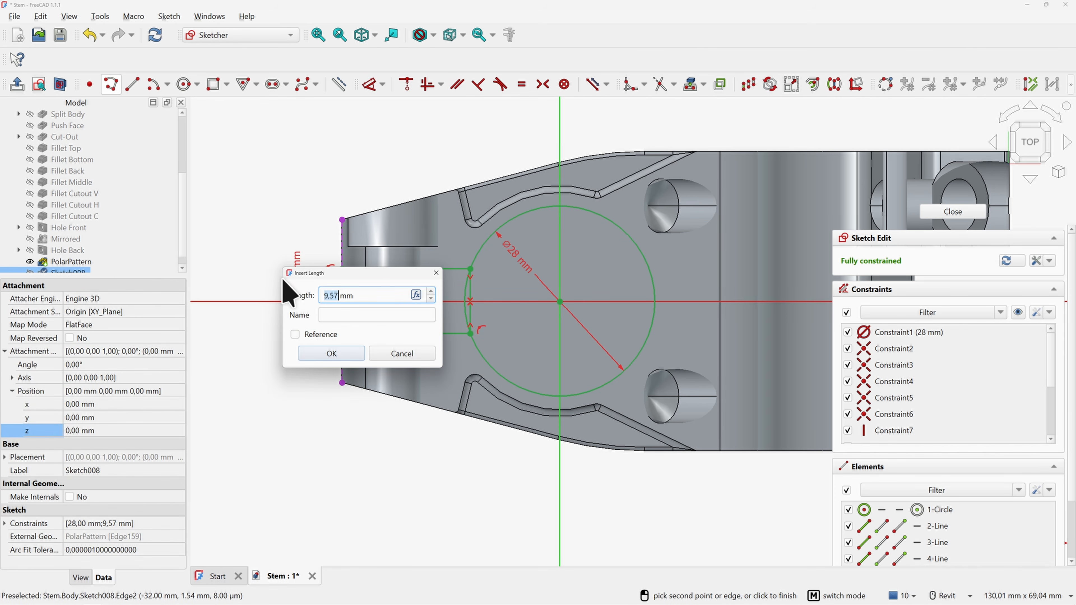
text(5)
key(Return)
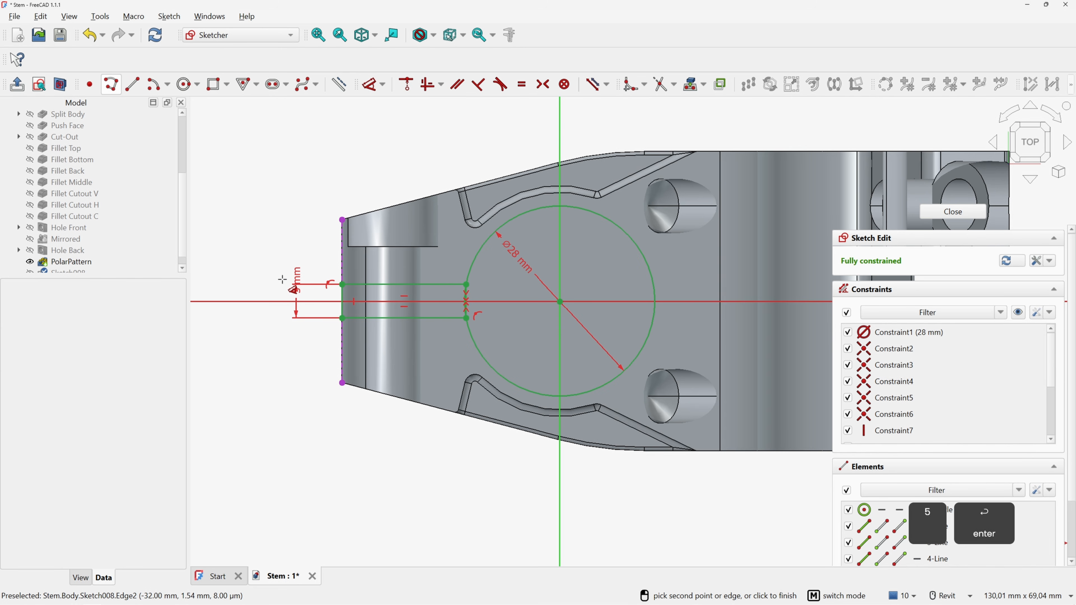
right_click(313, 240)
scroll(467, 310, up, 6)
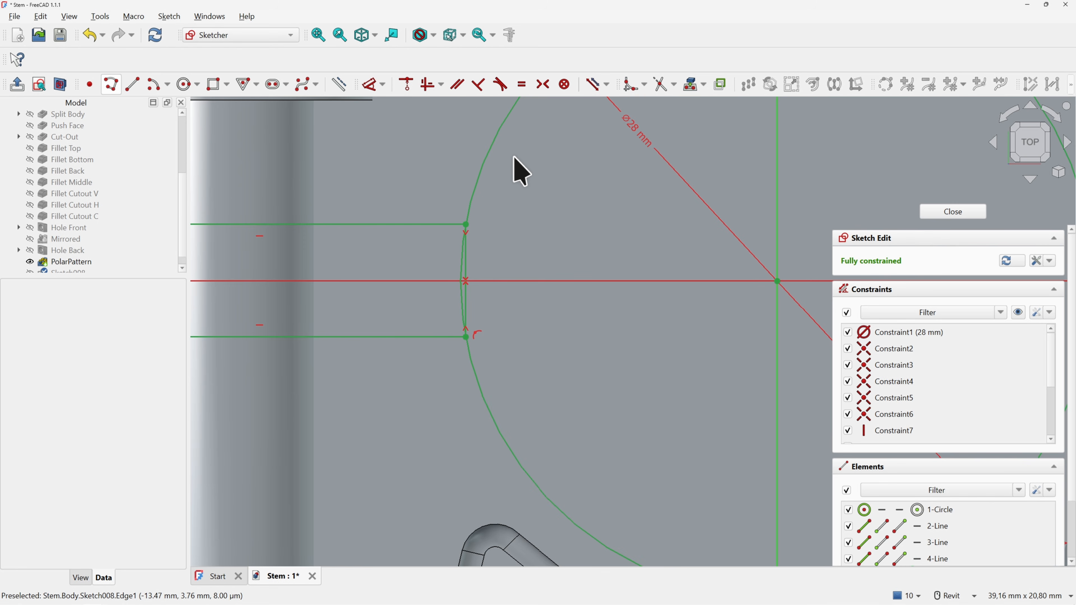
Trim away the circle arc lying between the two slot lines
click(664, 84)
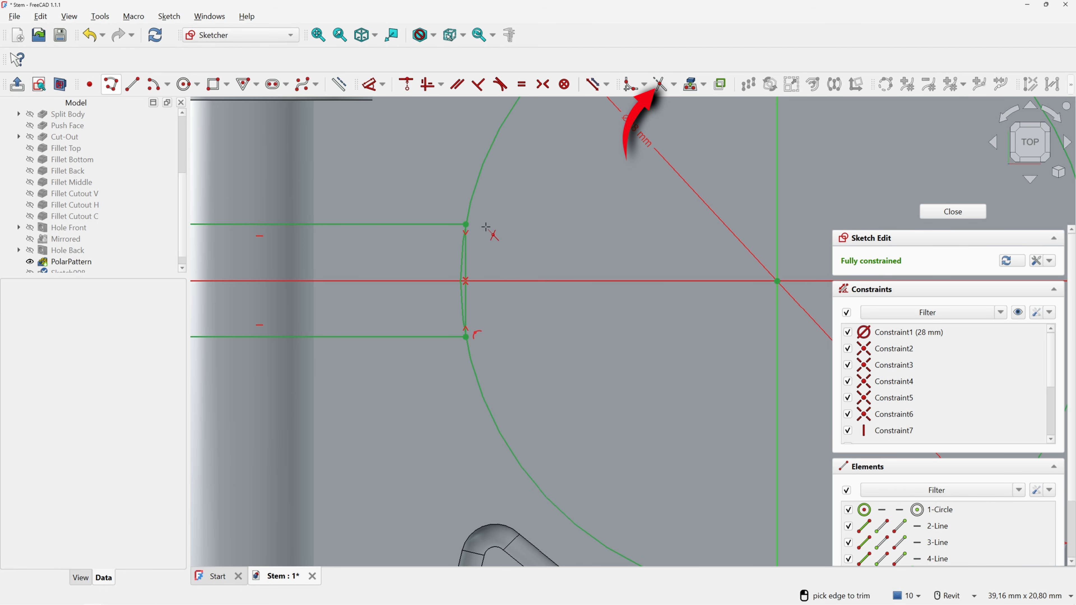
click(462, 255)
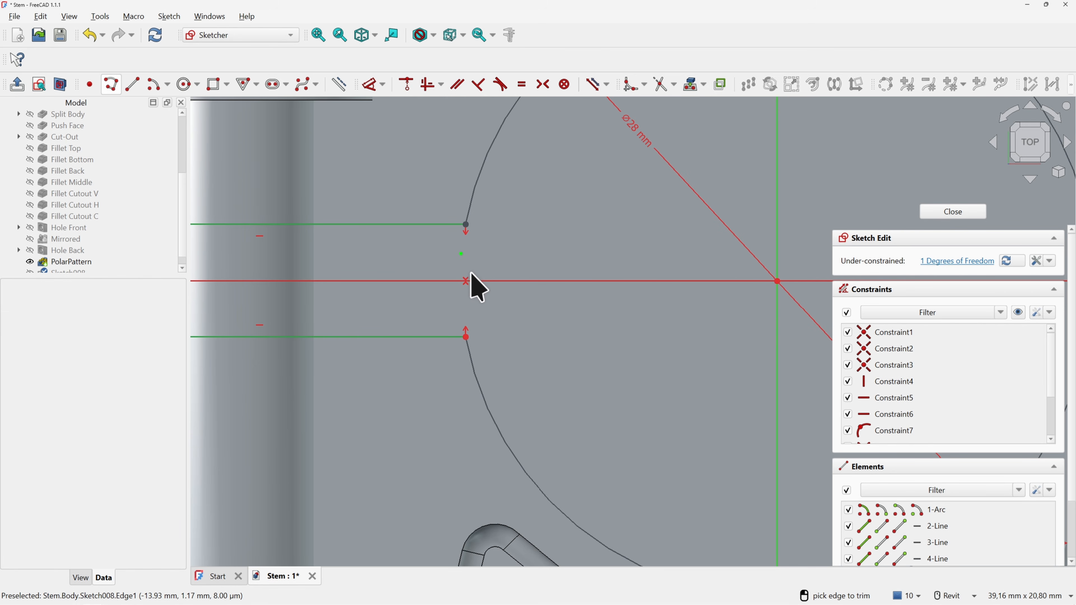
key(Escape)
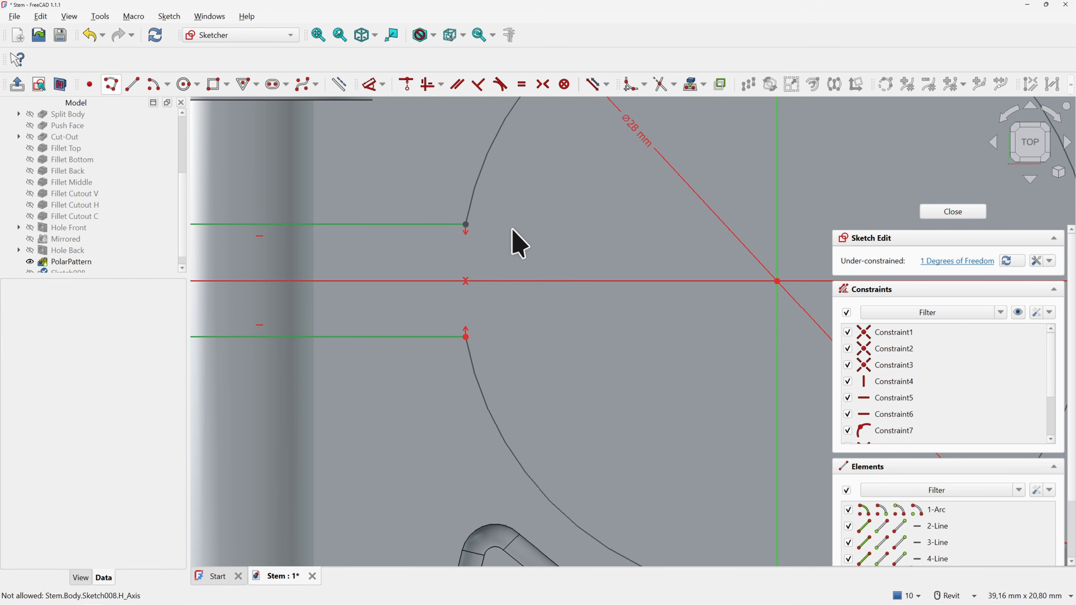
Make the arc's top endpoint coincident with the upper slot line and close the sketch
scroll(483, 237, down, 2)
drag(471, 225, 476, 206)
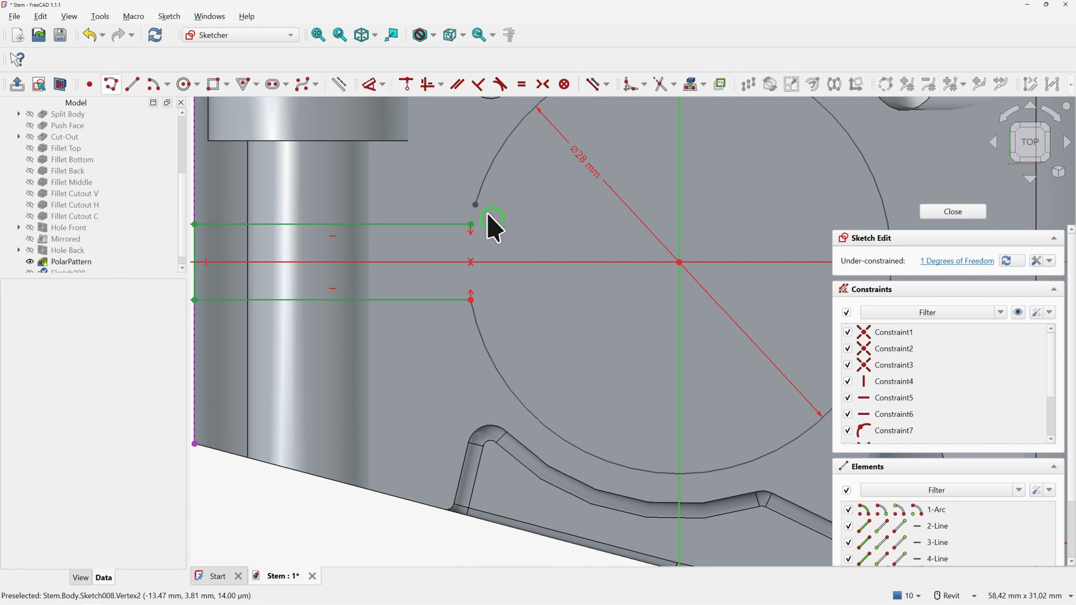
click(476, 205)
click(457, 224)
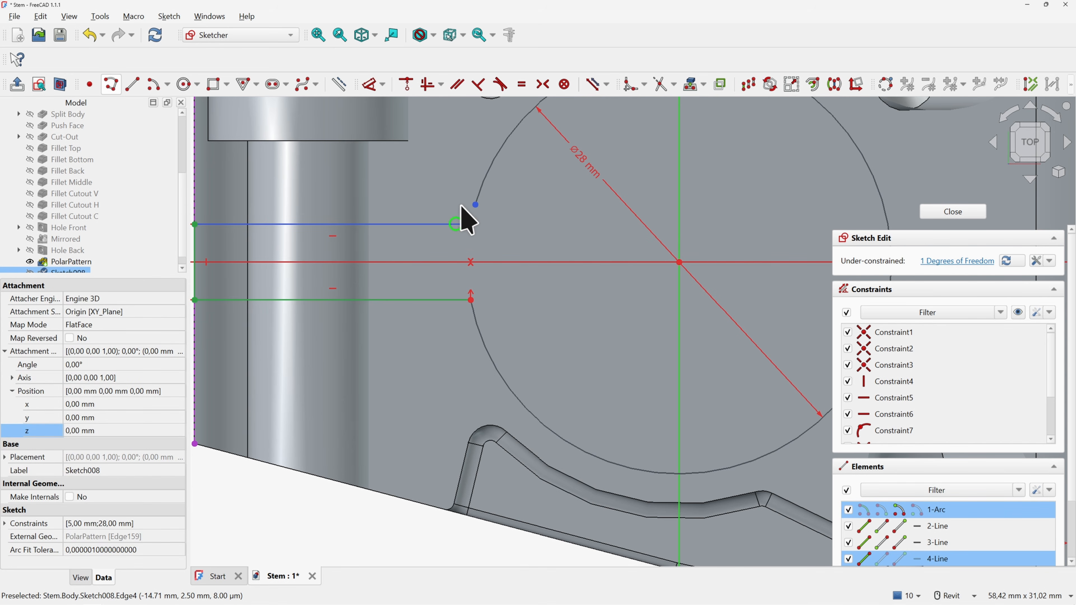
click(406, 83)
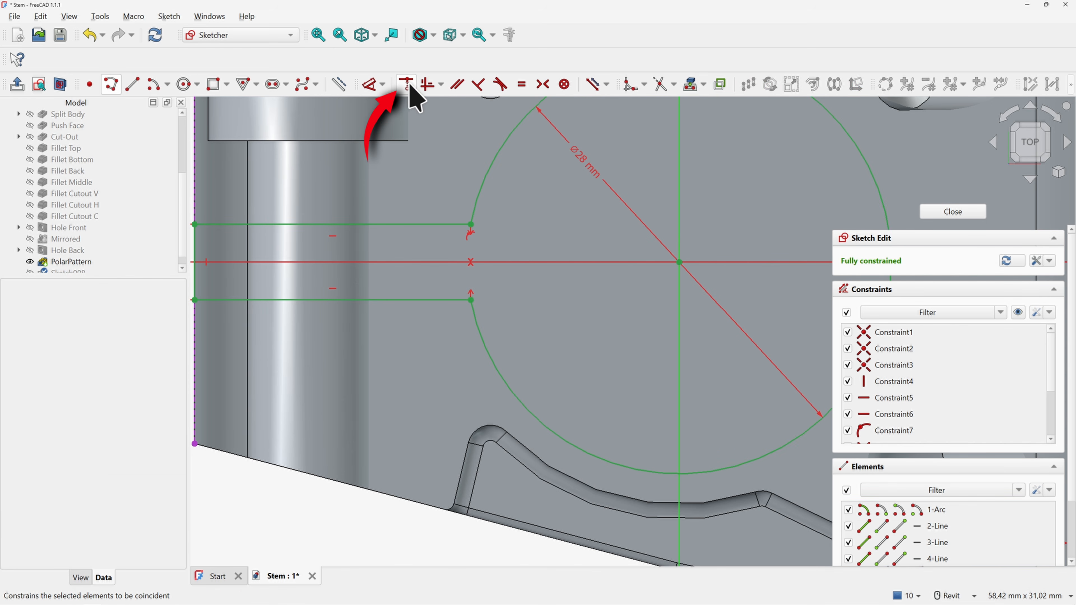
scroll(516, 240, down, 3)
scroll(529, 243, up, 1)
middle_drag(546, 224, 526, 228)
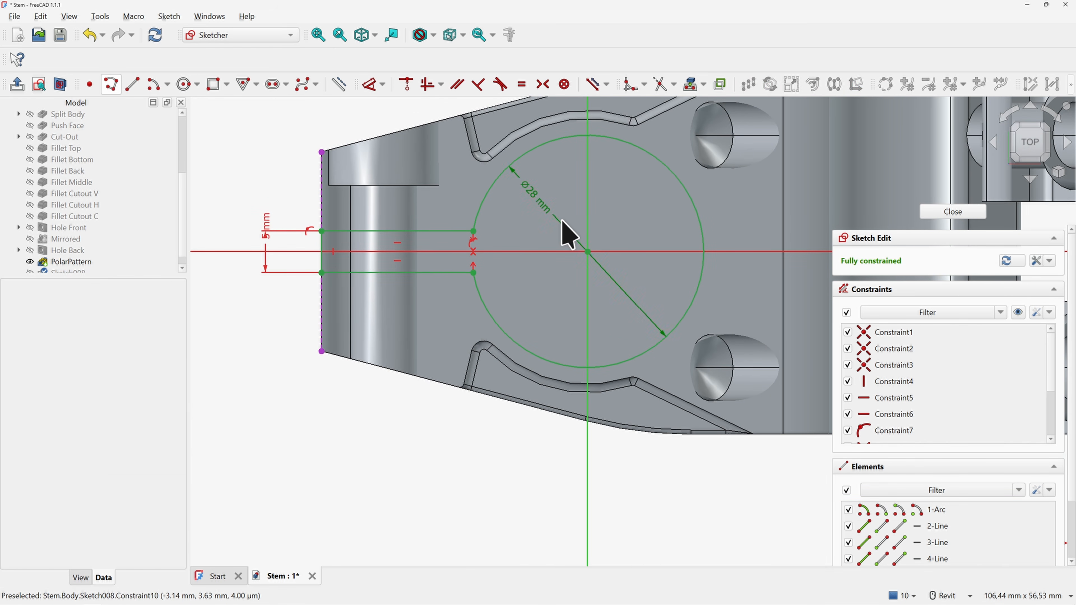
click(949, 211)
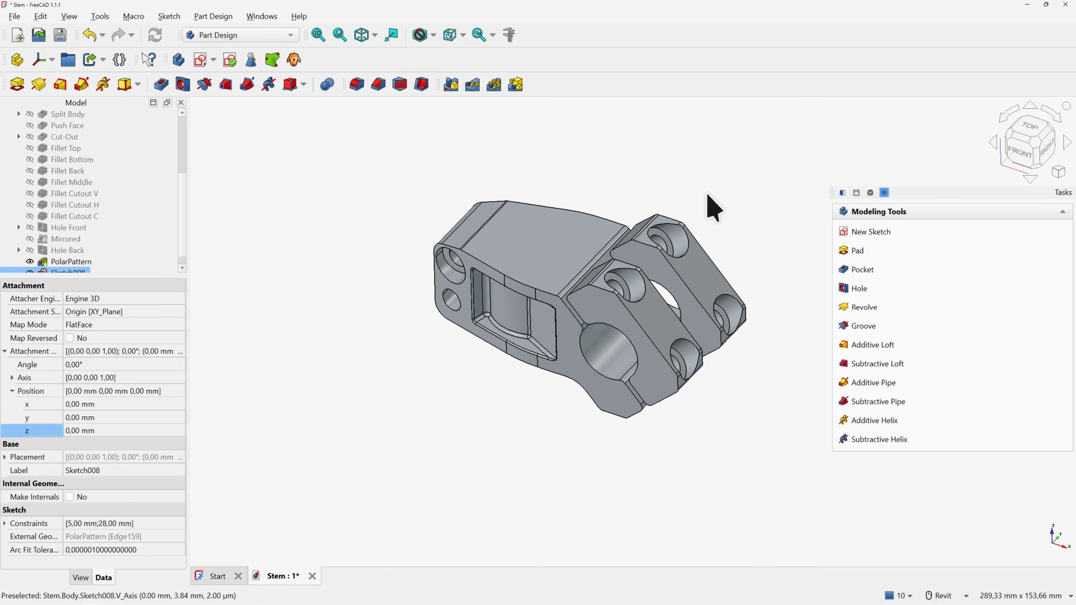
Pocket the keyhole sketch symmetrically with Through all, then select the new Pocket006 in the tree
key(0)
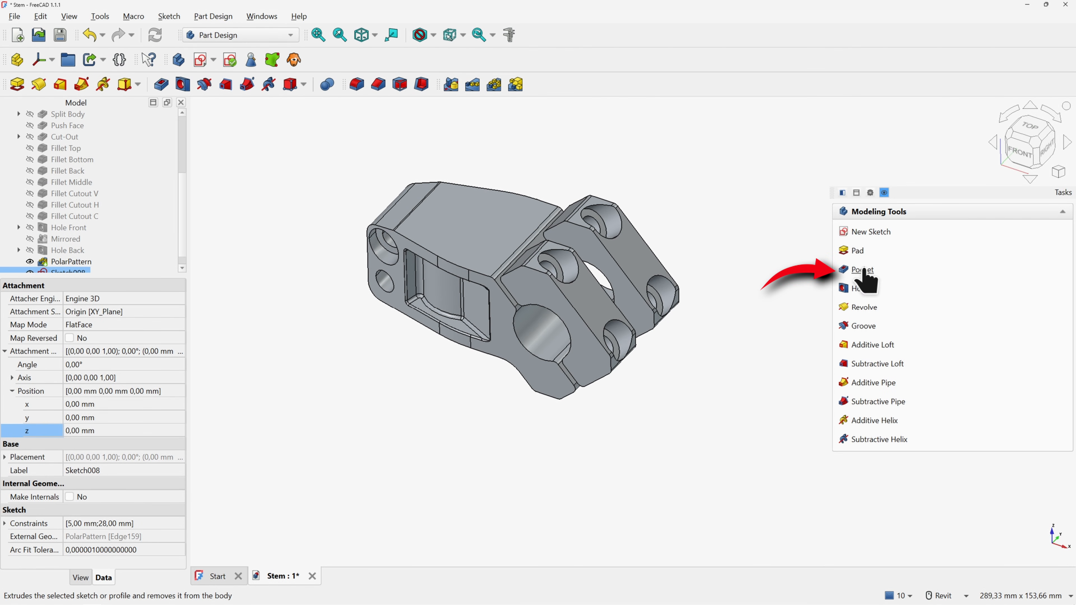
click(863, 269)
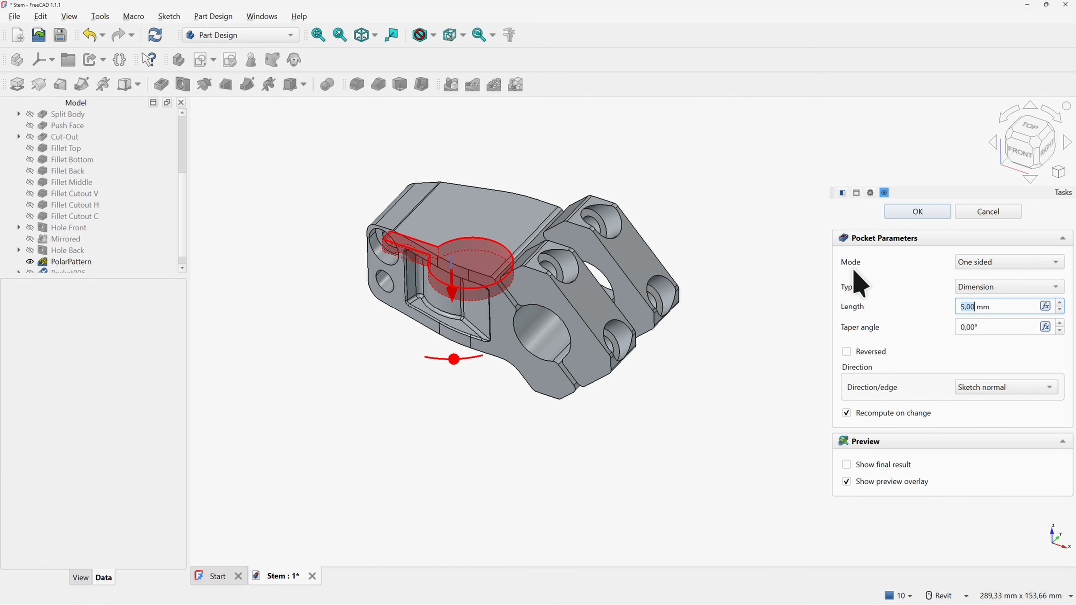
click(976, 260)
click(981, 289)
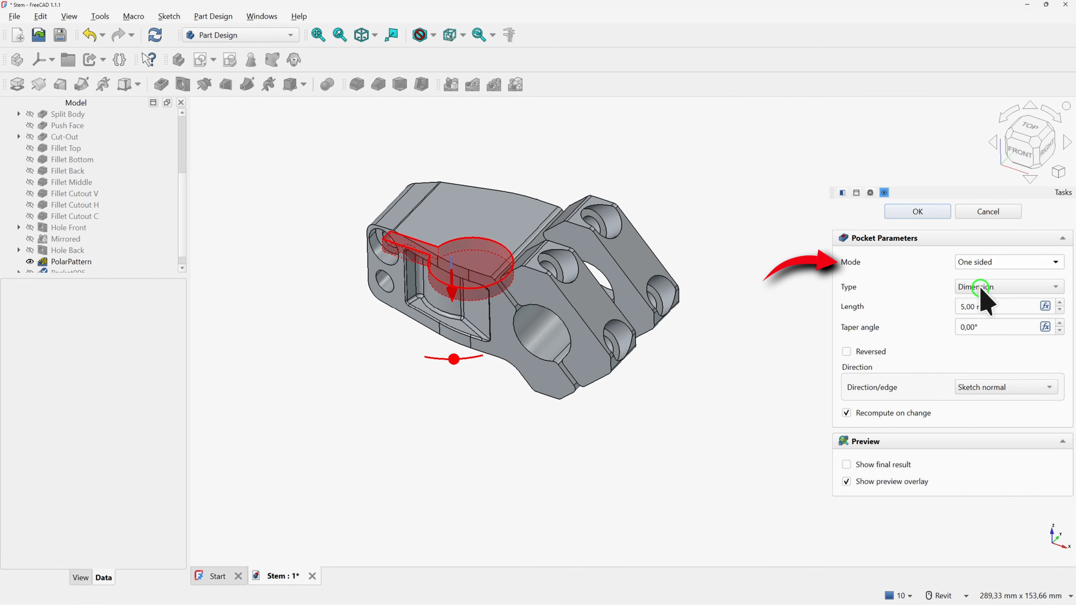
click(983, 288)
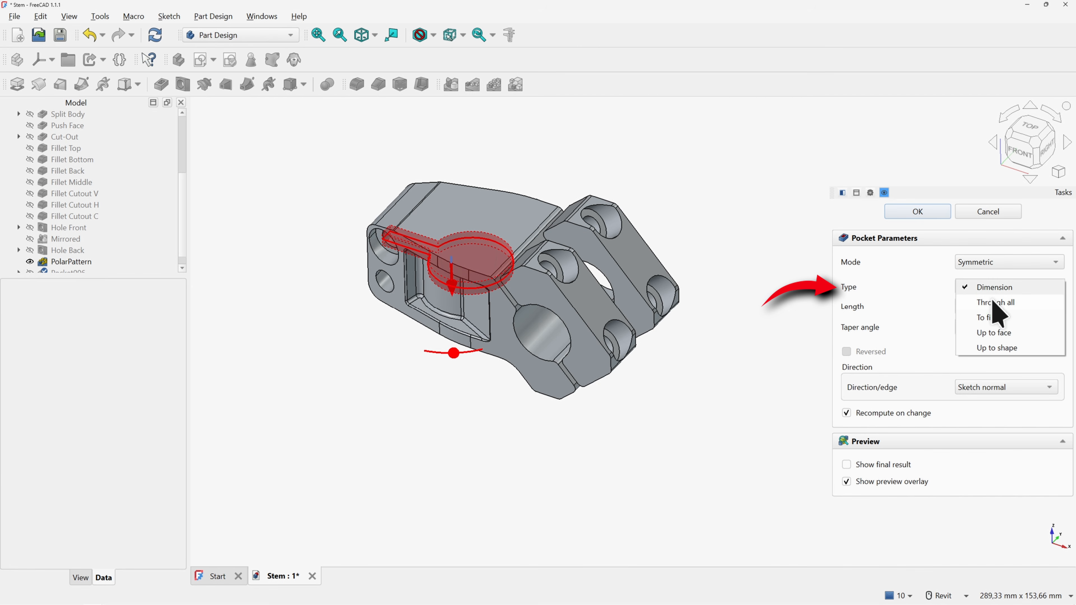
click(994, 302)
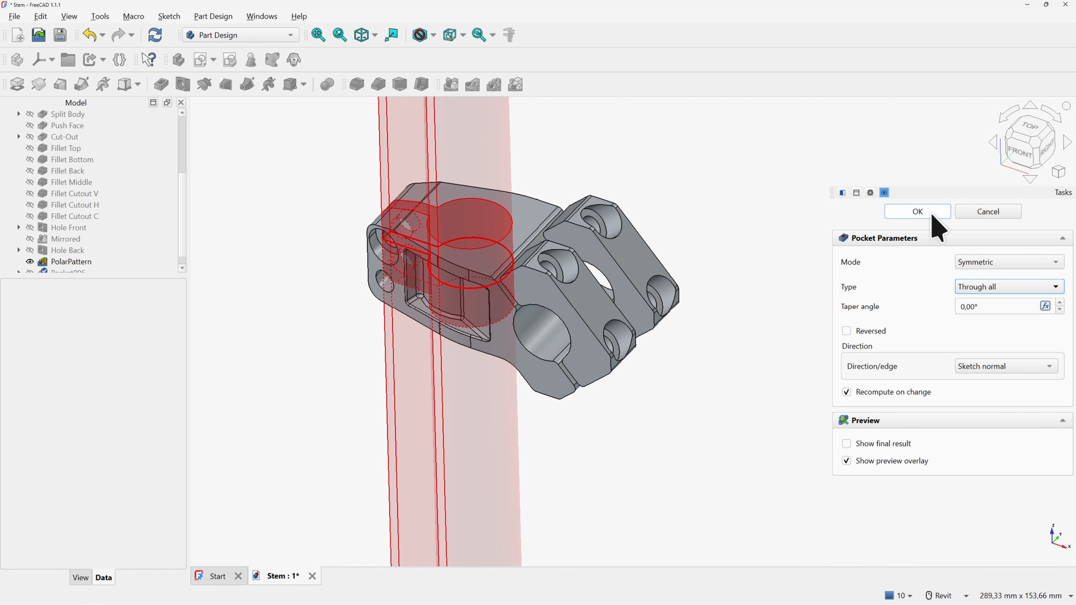
click(932, 212)
click(183, 187)
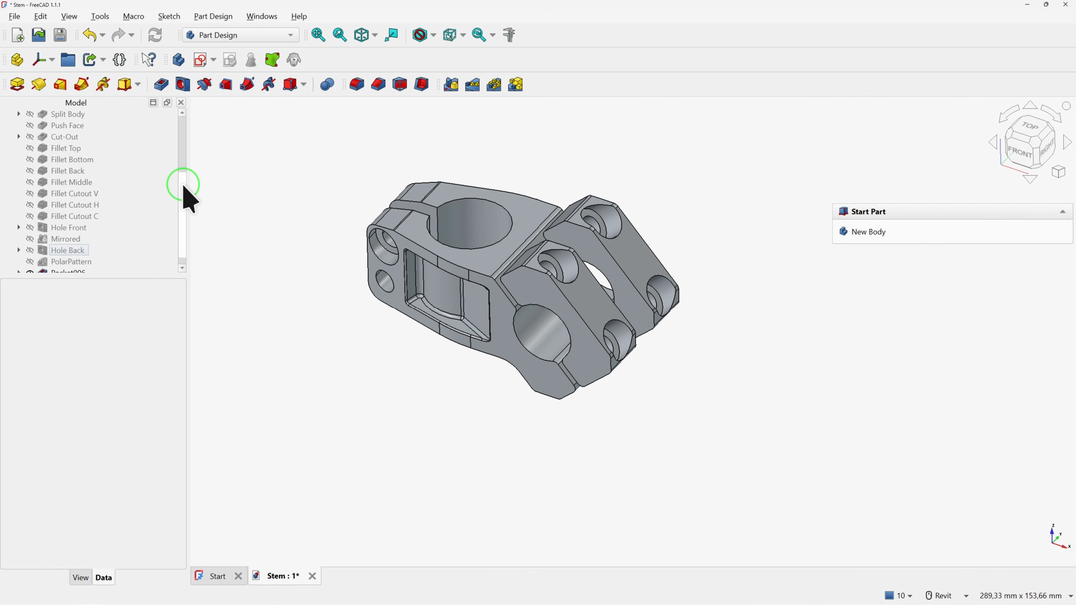
click(70, 262)
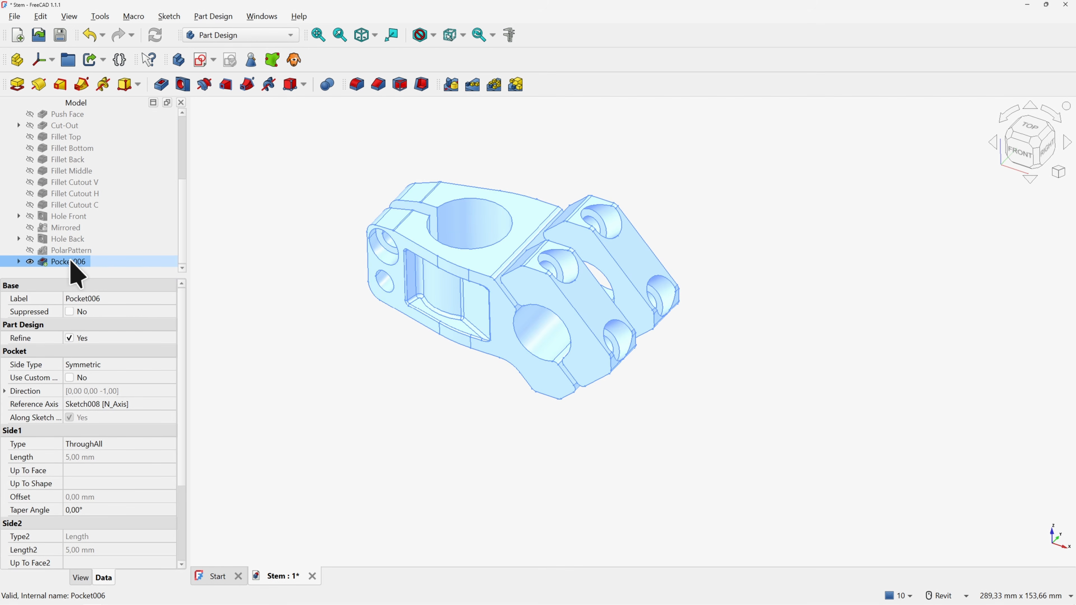
Rename Pocket006 to 'Opening Forks'
key(F2)
text(Opening Forks)
key(Return)
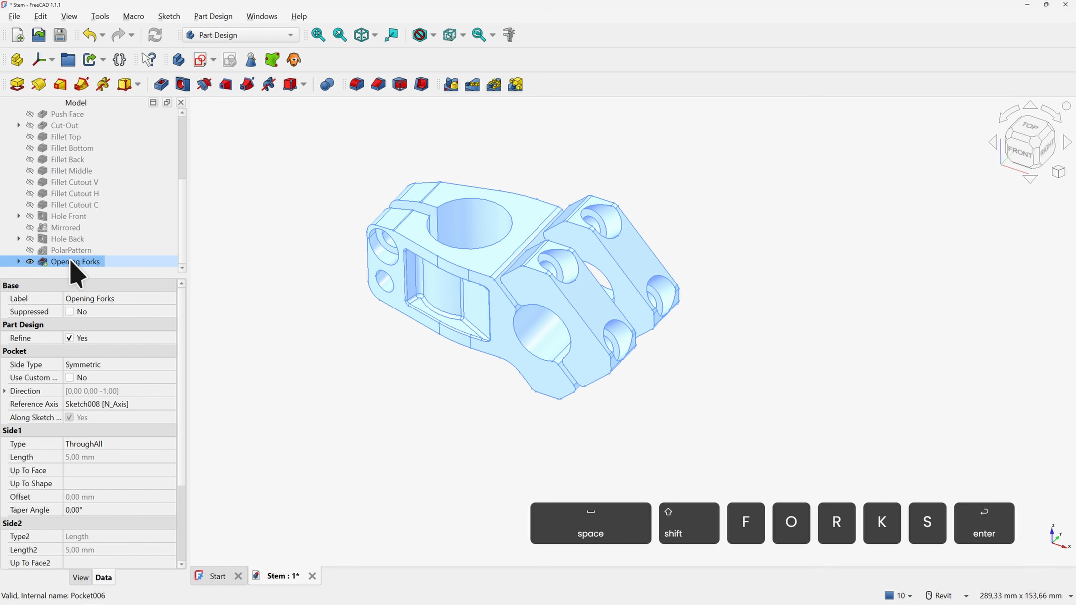
drag(132, 278, 127, 397)
click(264, 296)
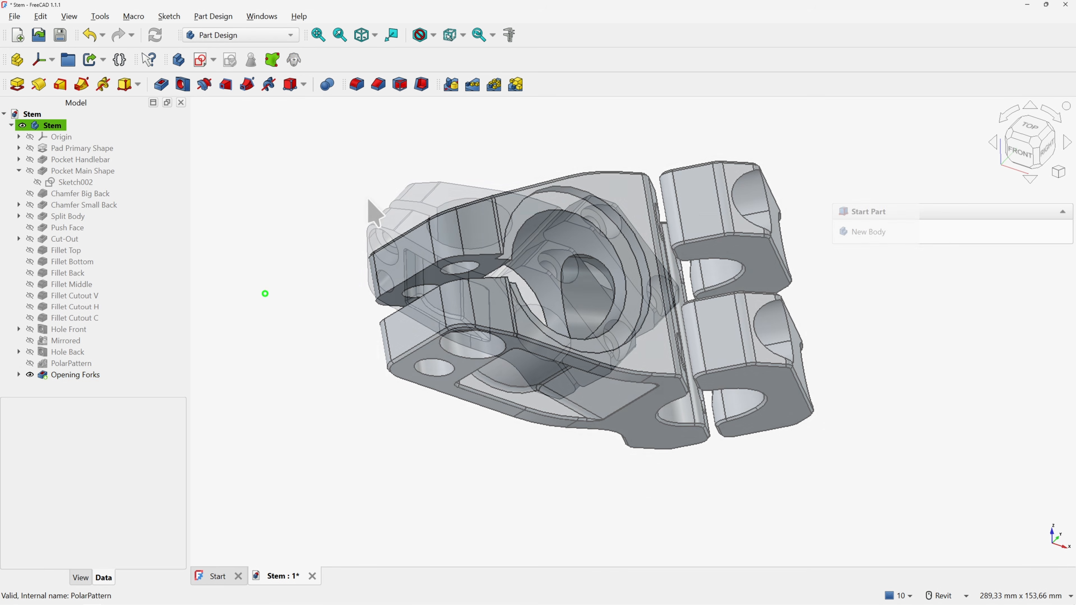
In a new YZ-plane sketch, draw an 18 mm circle centred on the origin and close it
click(201, 61)
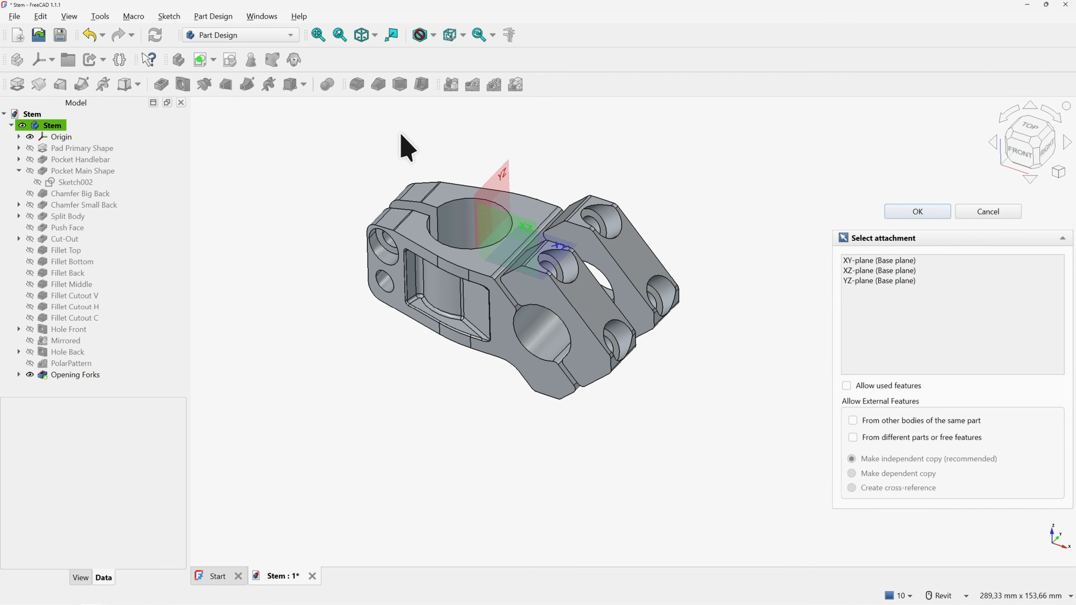
click(504, 199)
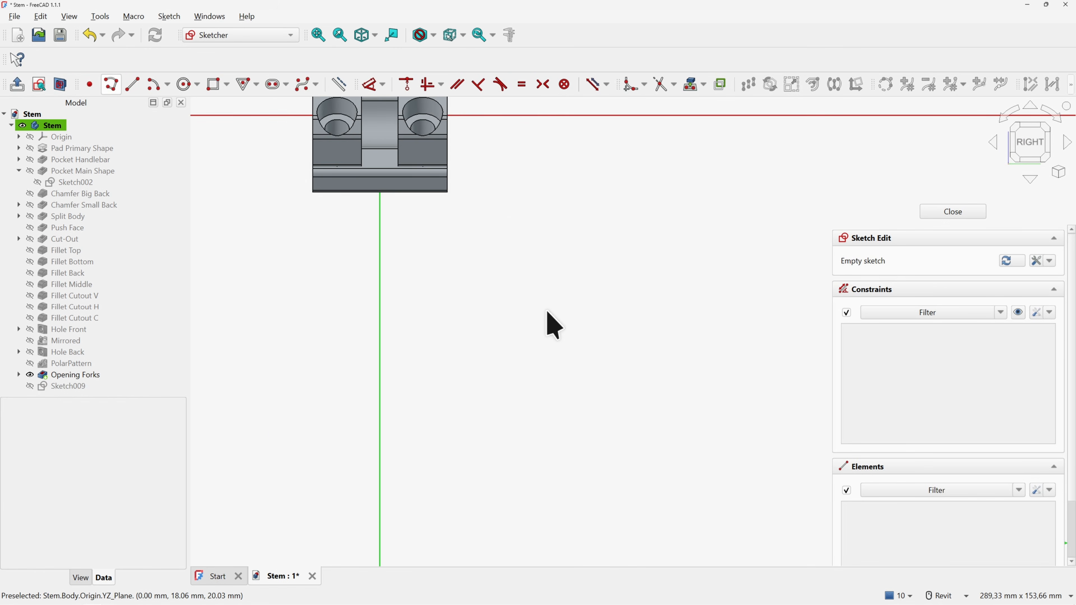
click(60, 84)
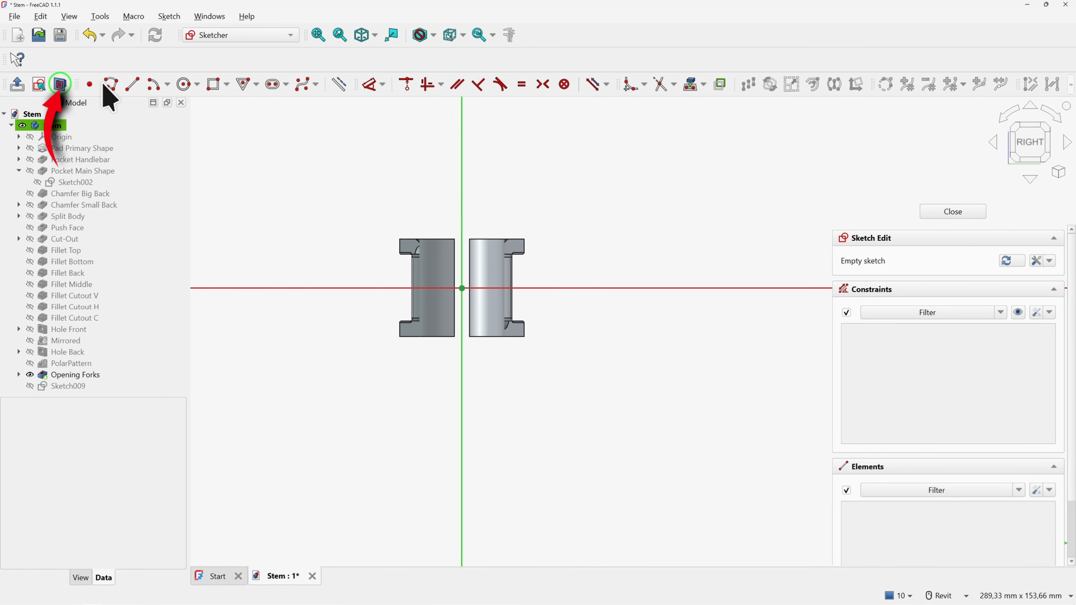
click(185, 84)
click(462, 289)
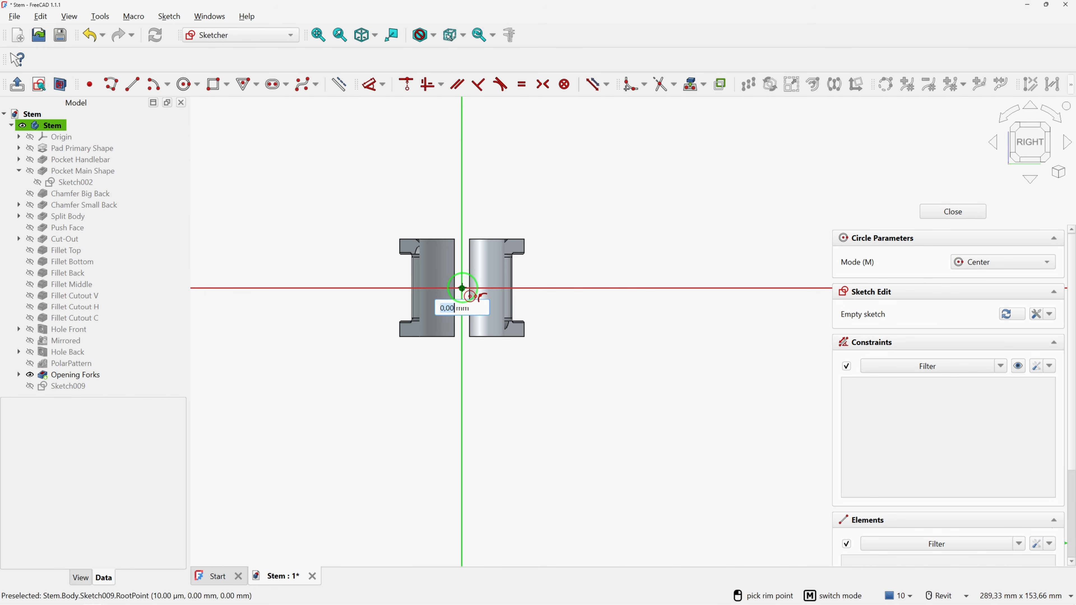
text(18)
key(Return)
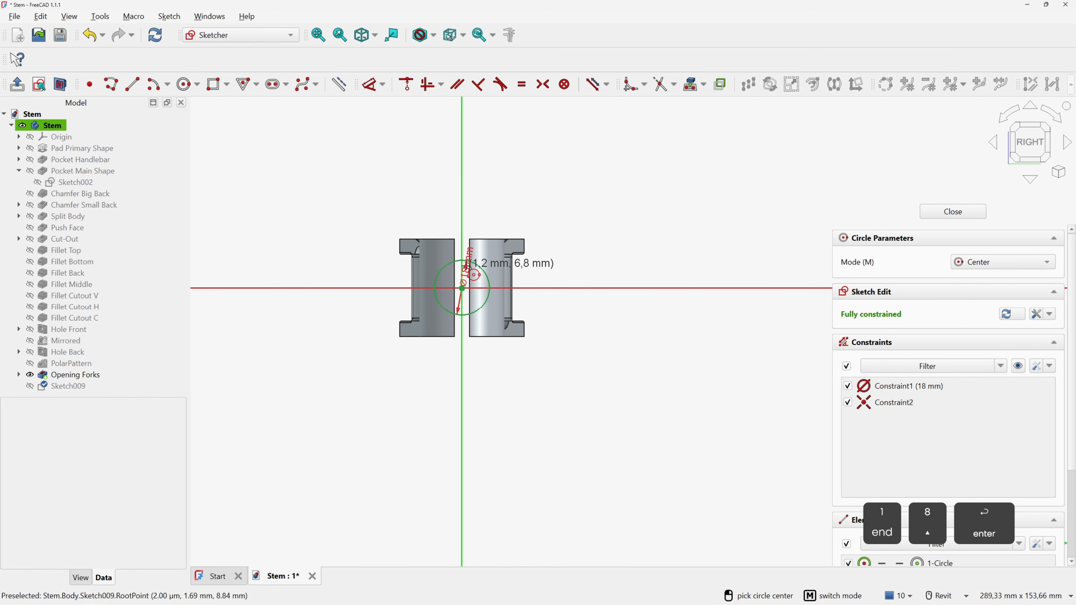
click(939, 210)
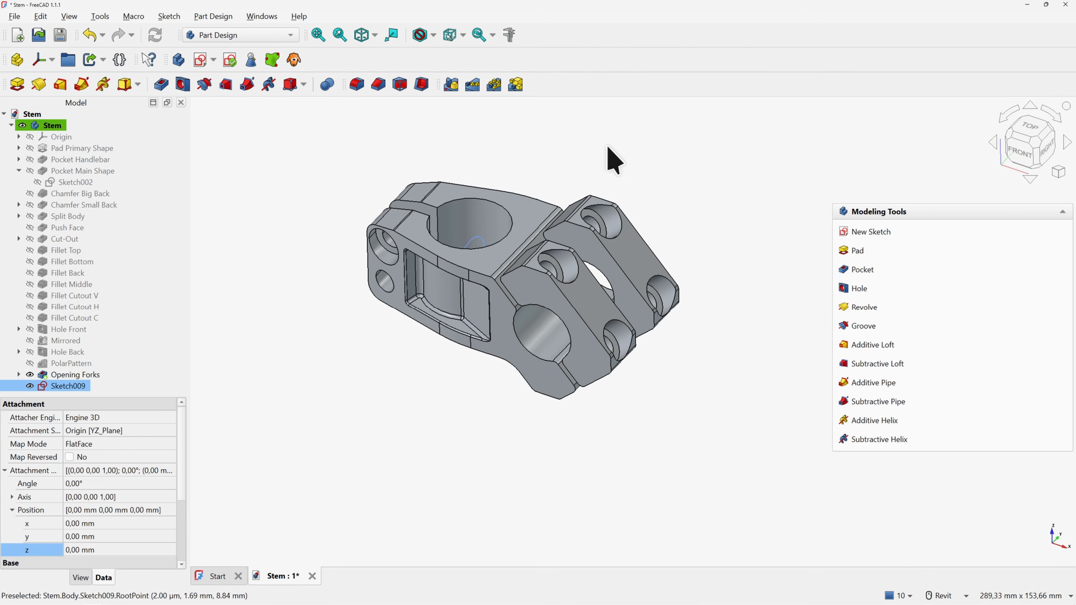
Start a reversed pocket from the 18 mm circle, first trying the Through all depth type
click(863, 270)
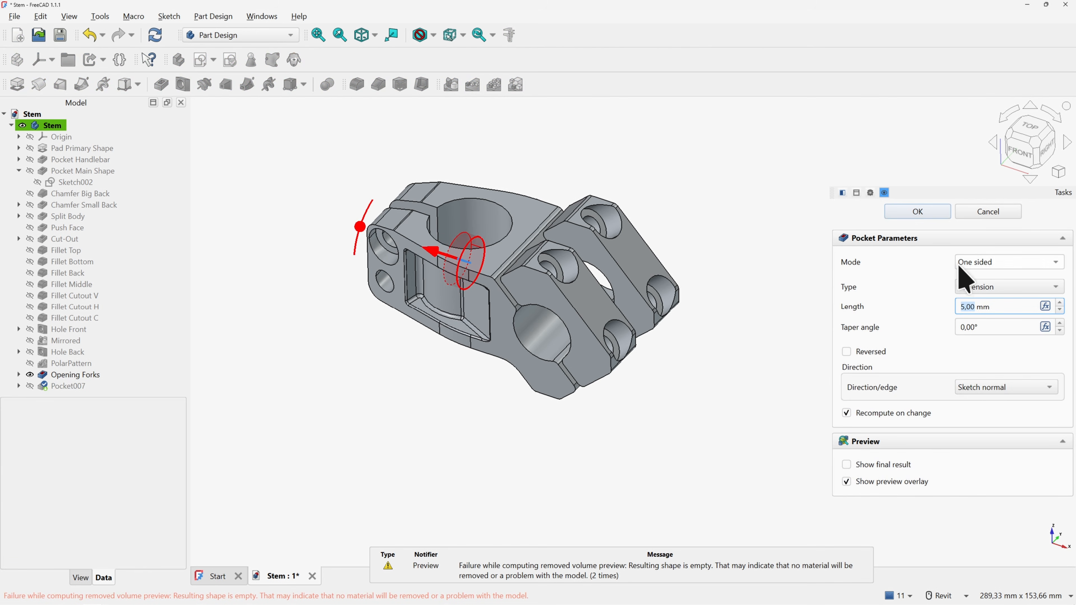
click(846, 352)
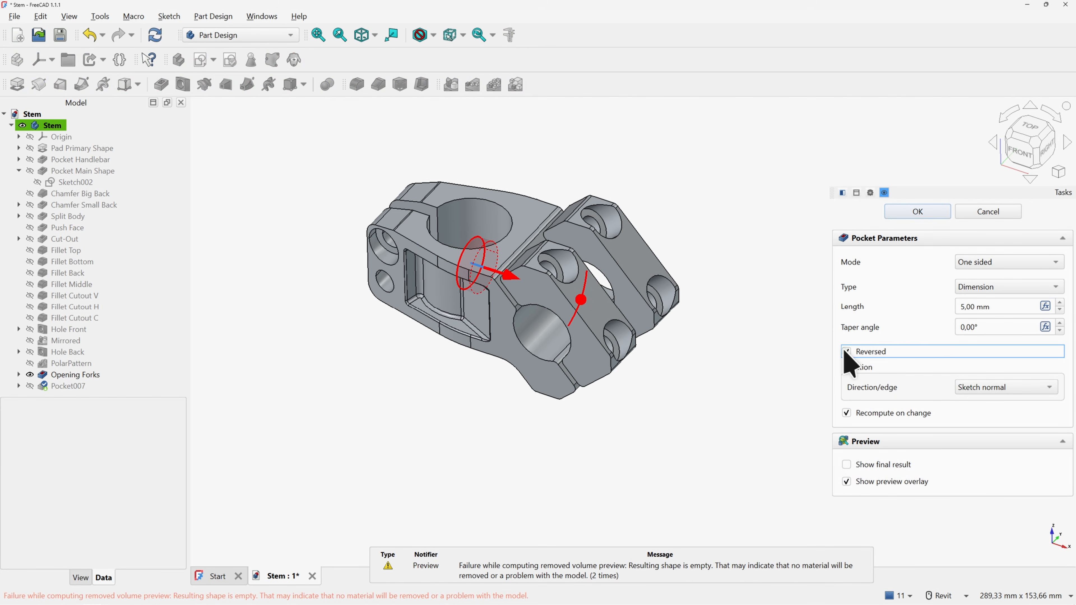
click(968, 288)
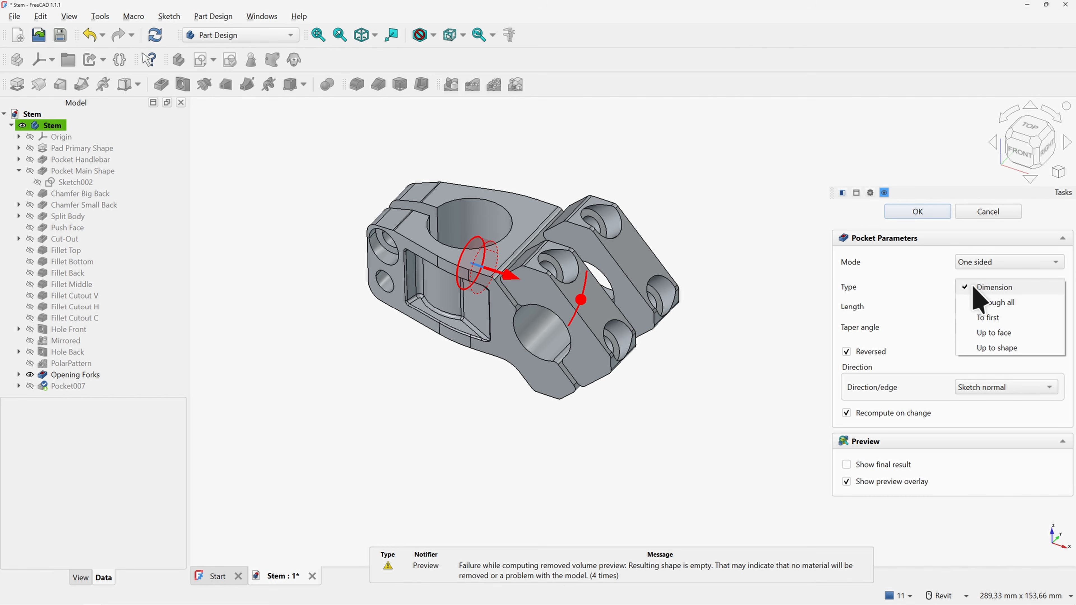
click(979, 298)
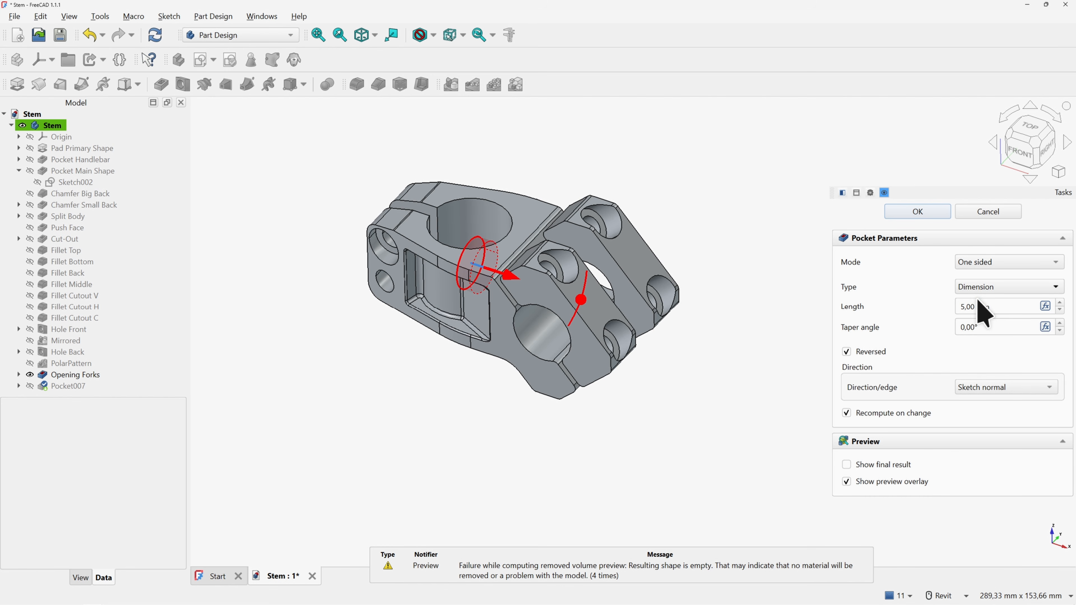
shift+middle_drag(673, 320, 464, 309)
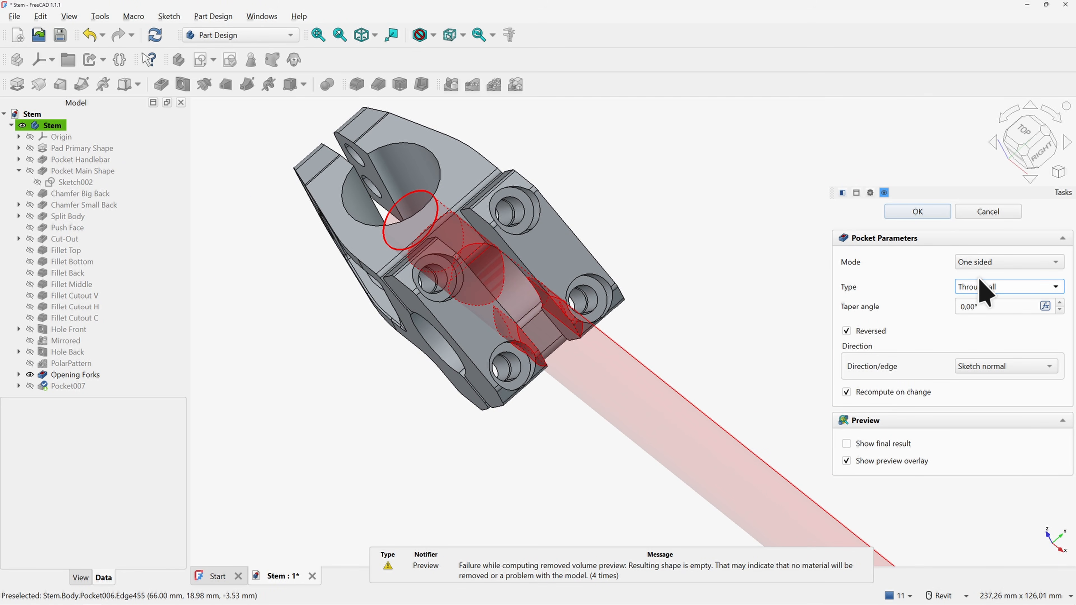
Change the pocket to Up to face, limited by the stem's inner face, and confirm
click(1003, 287)
click(996, 316)
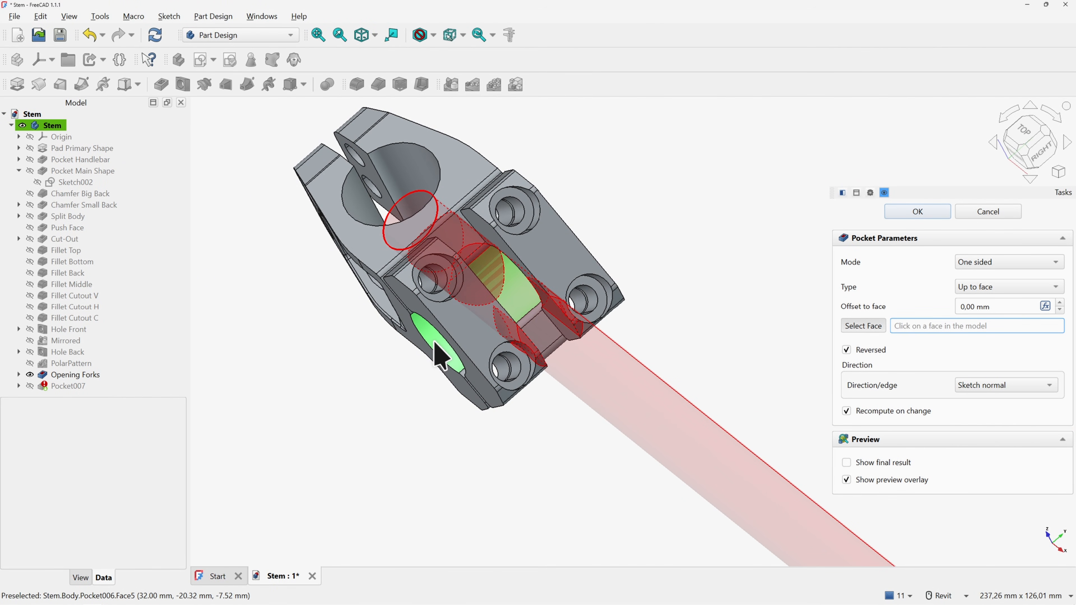
click(508, 280)
shift+middle_drag(515, 283, 508, 287)
click(877, 327)
shift+middle_drag(576, 346, 487, 327)
click(559, 325)
click(917, 211)
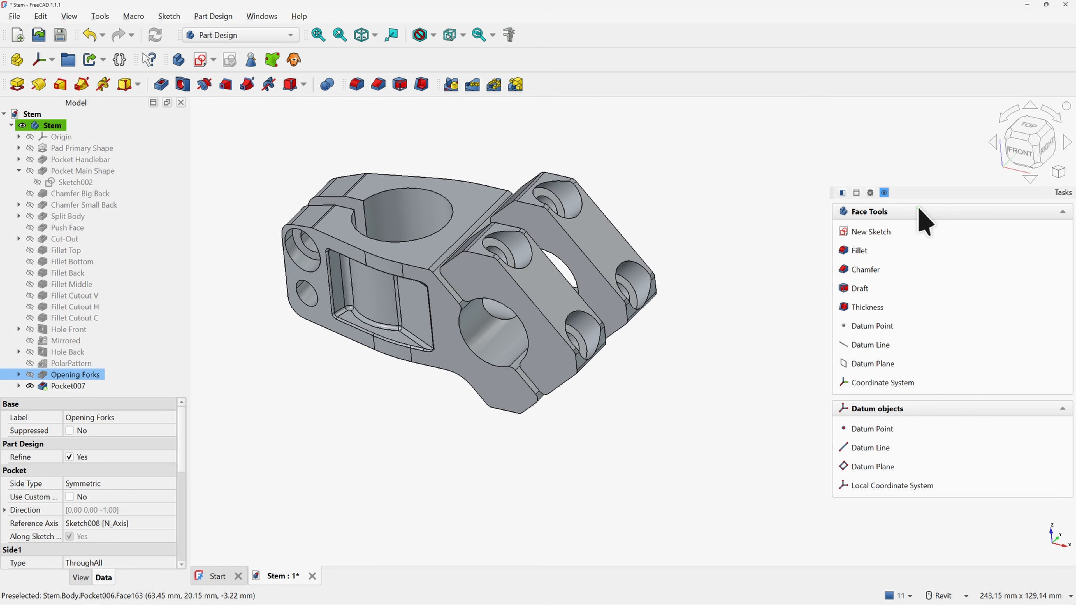
Rename Pocket007 to 'Opening Inside'
shift+middle_drag(920, 217, 600, 307)
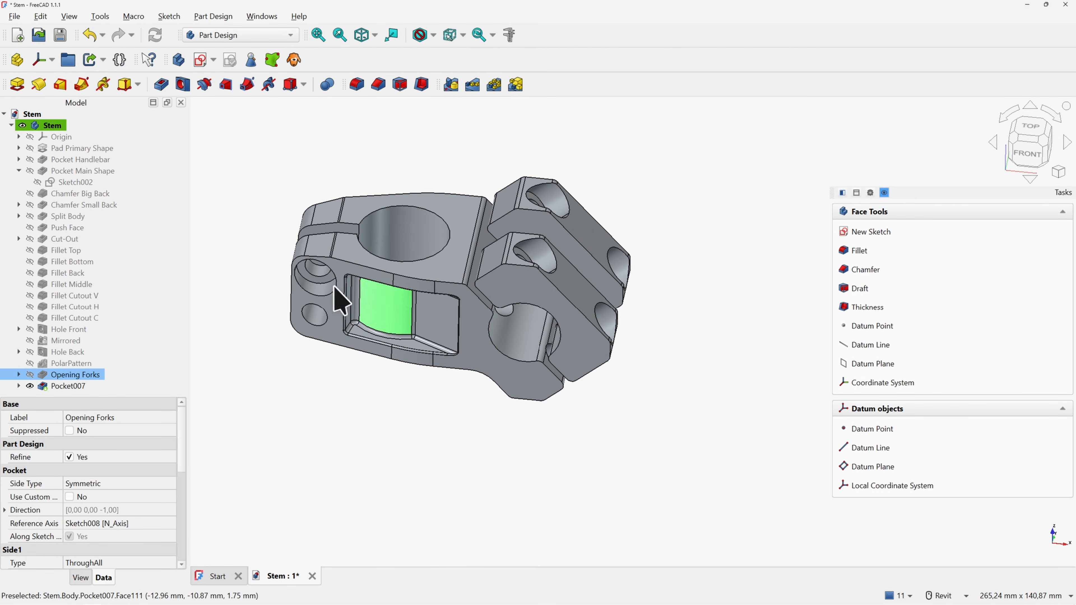
click(68, 386)
key(F2)
text(Opening Inside)
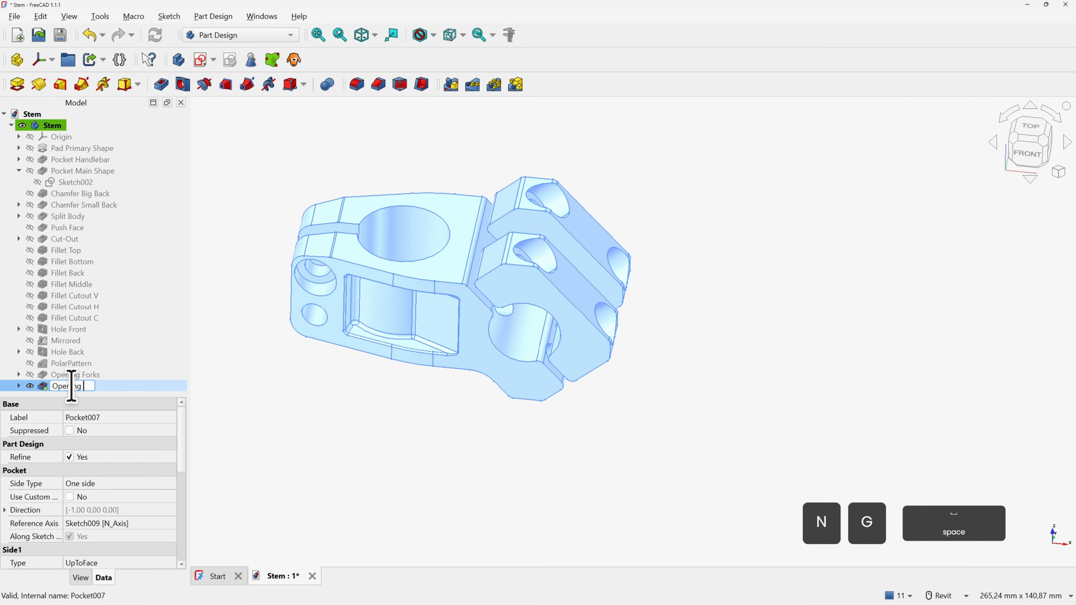
key(Return)
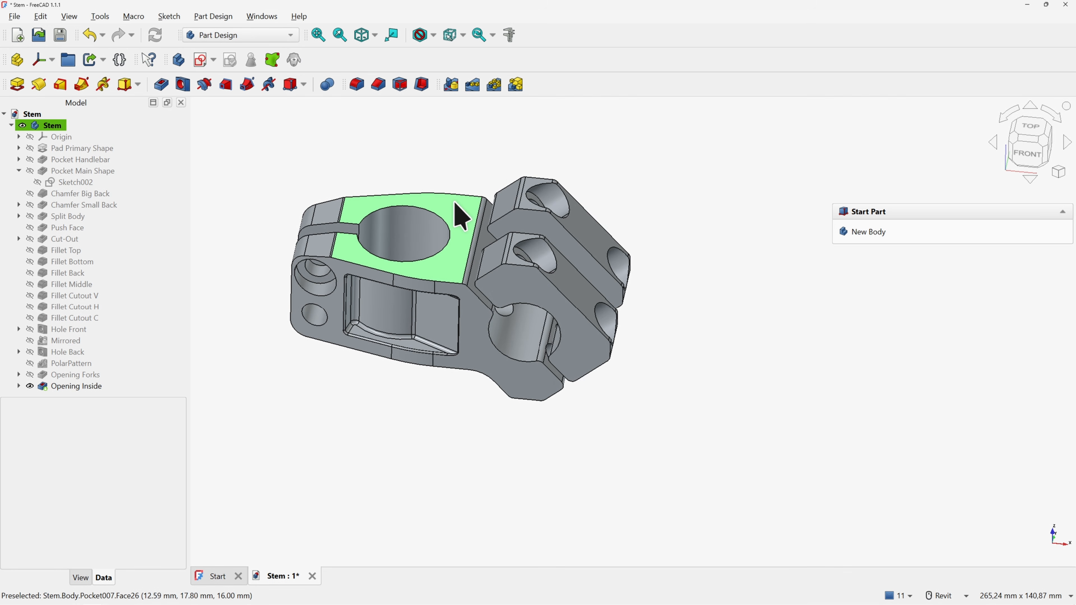
Sketch a 36 mm circle centred on the origin on the stem's top face and close the sketch
click(456, 204)
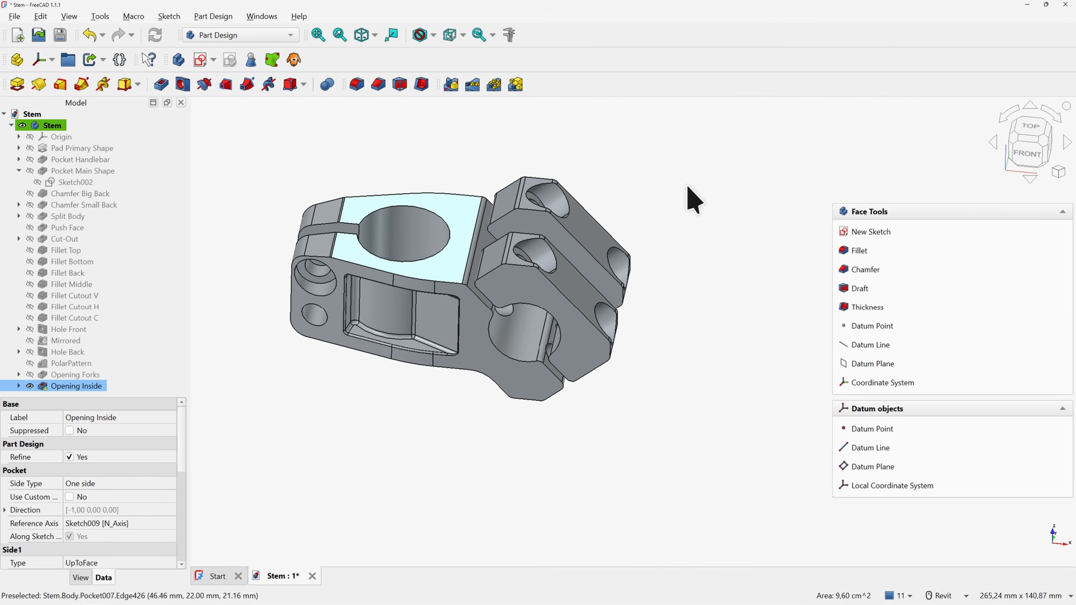
click(856, 232)
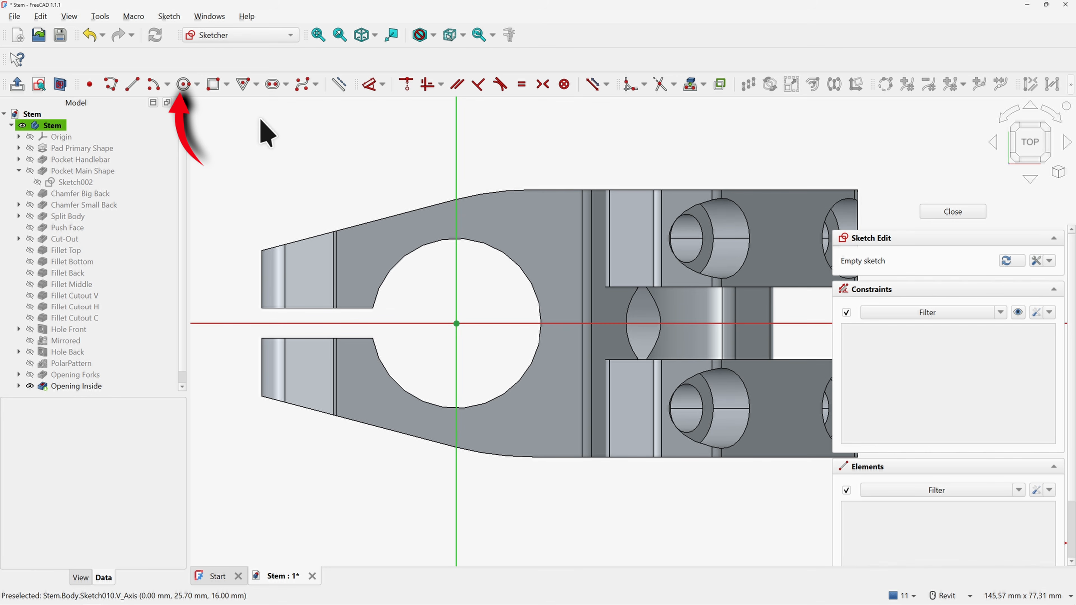
click(184, 84)
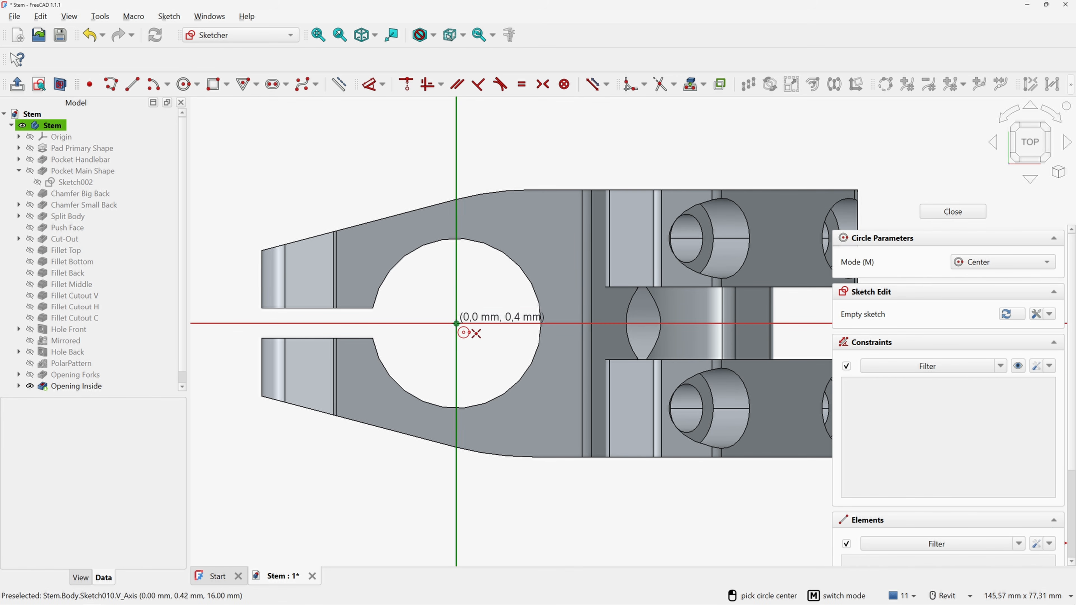
click(457, 324)
text(36)
key(Return)
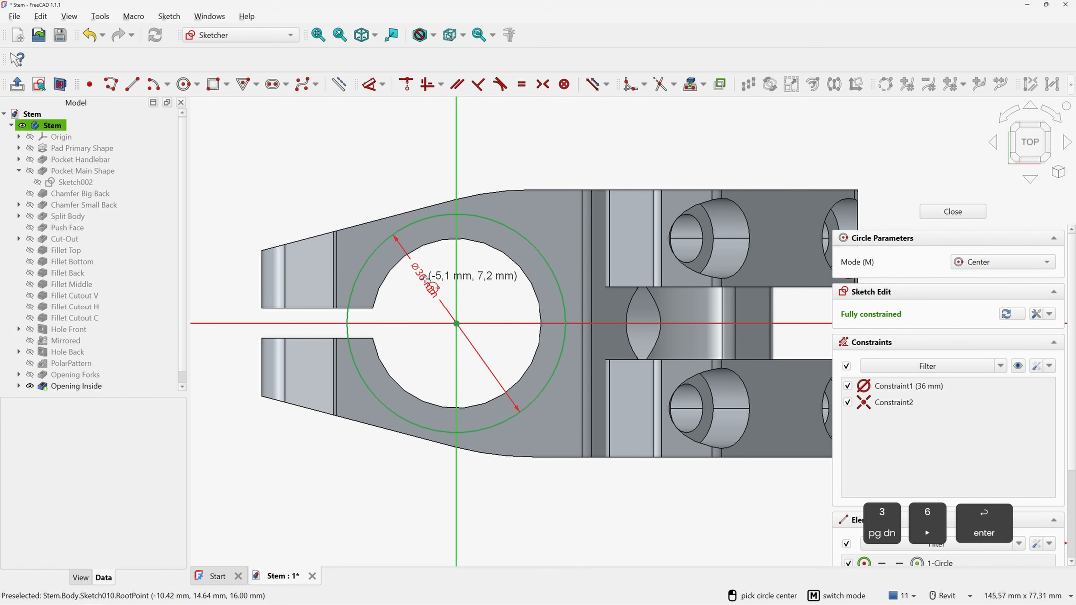
right_click(566, 158)
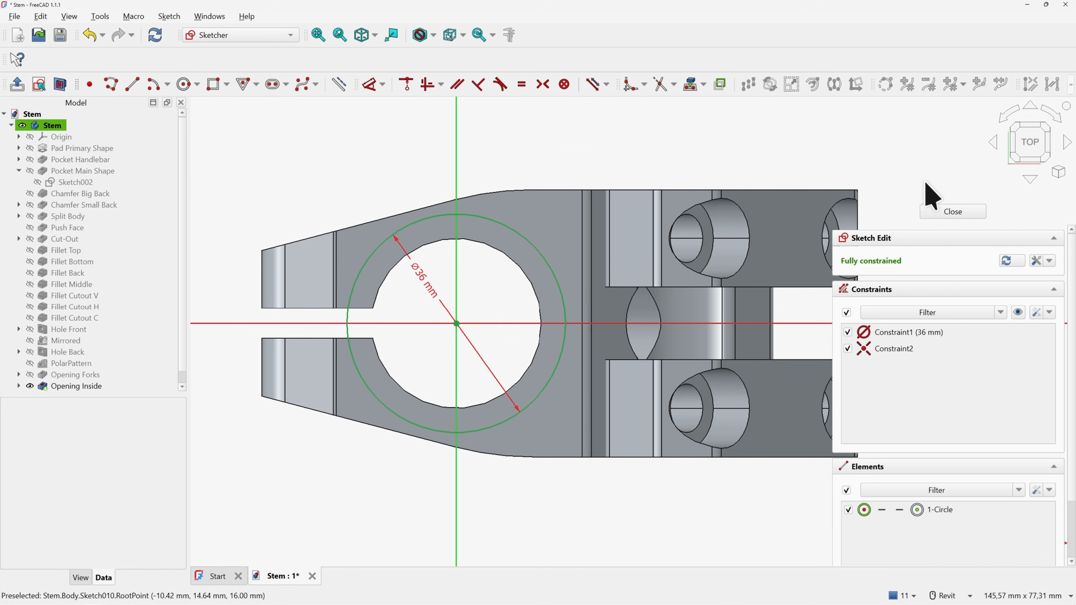
click(937, 211)
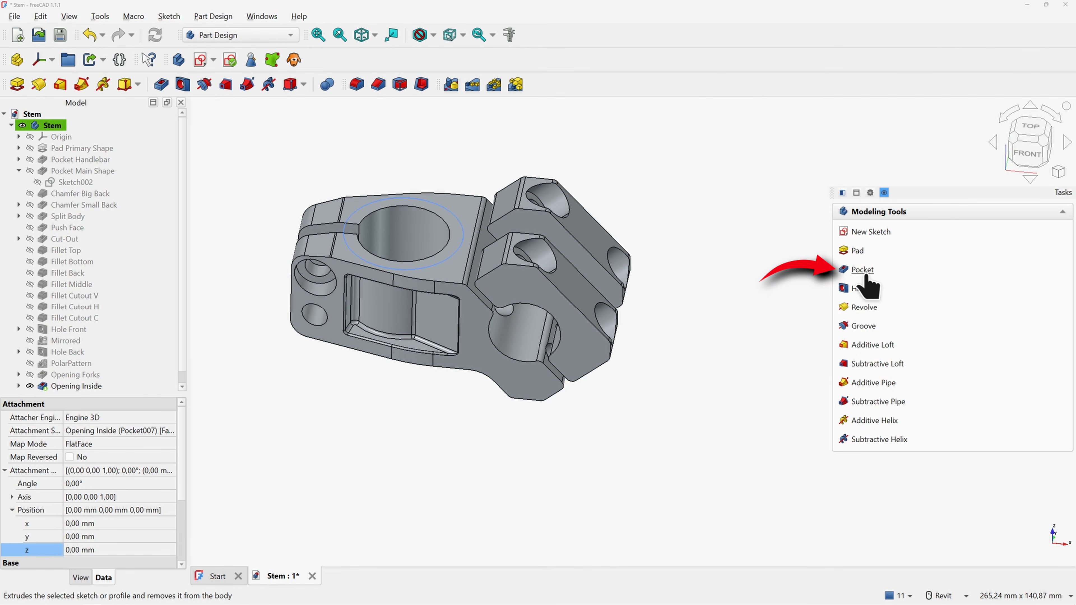
Pocket the 36 mm circle 3 mm deep into the top face
click(864, 270)
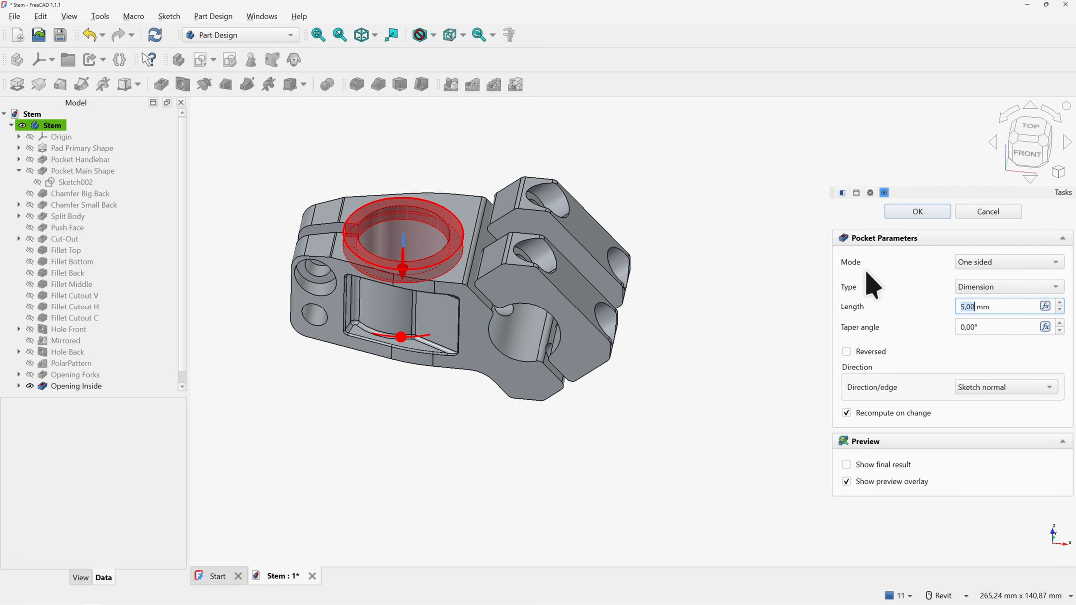
text(3)
key(Return)
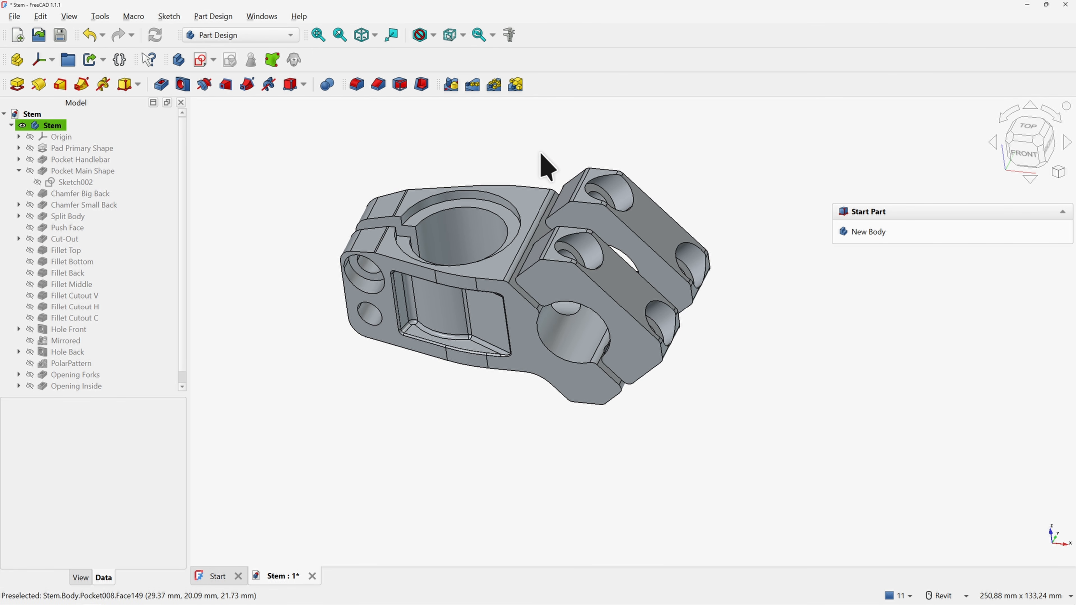
Start a Chamfer feature with a 0.5 mm size
click(379, 85)
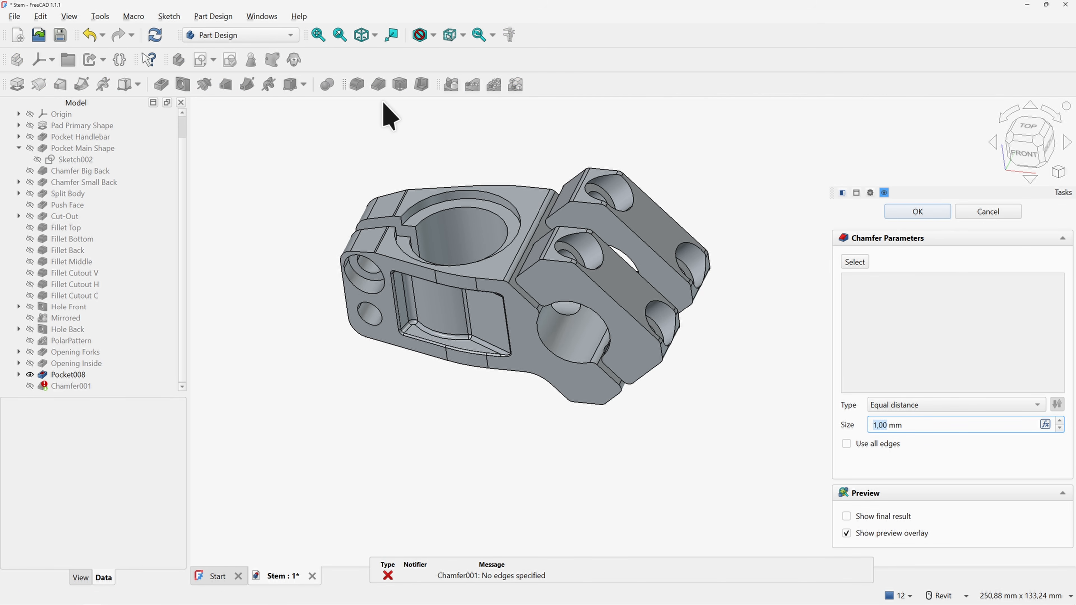
text(0.5)
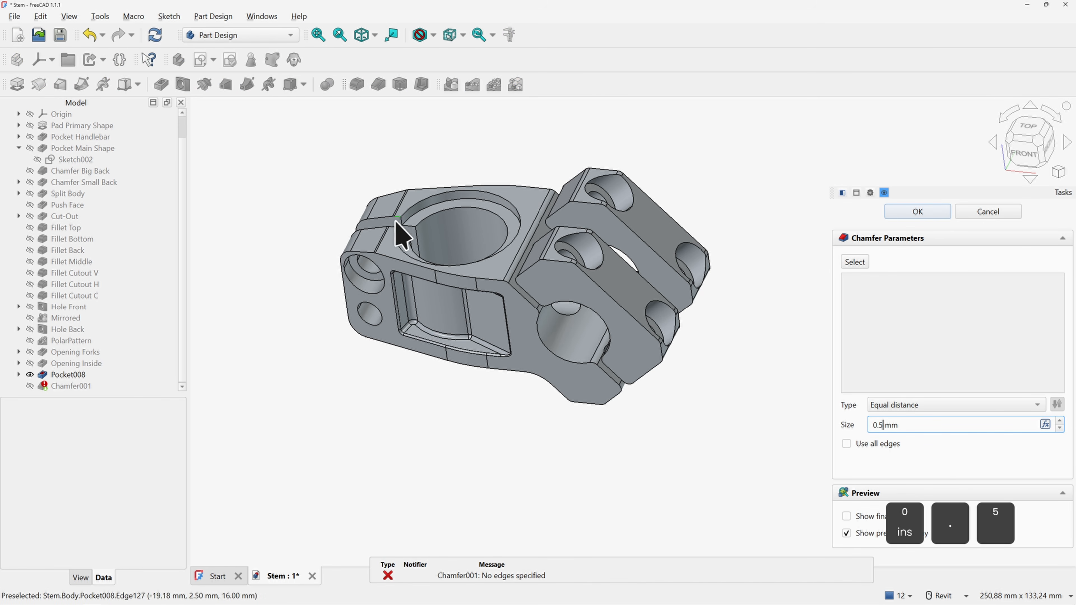
click(401, 268)
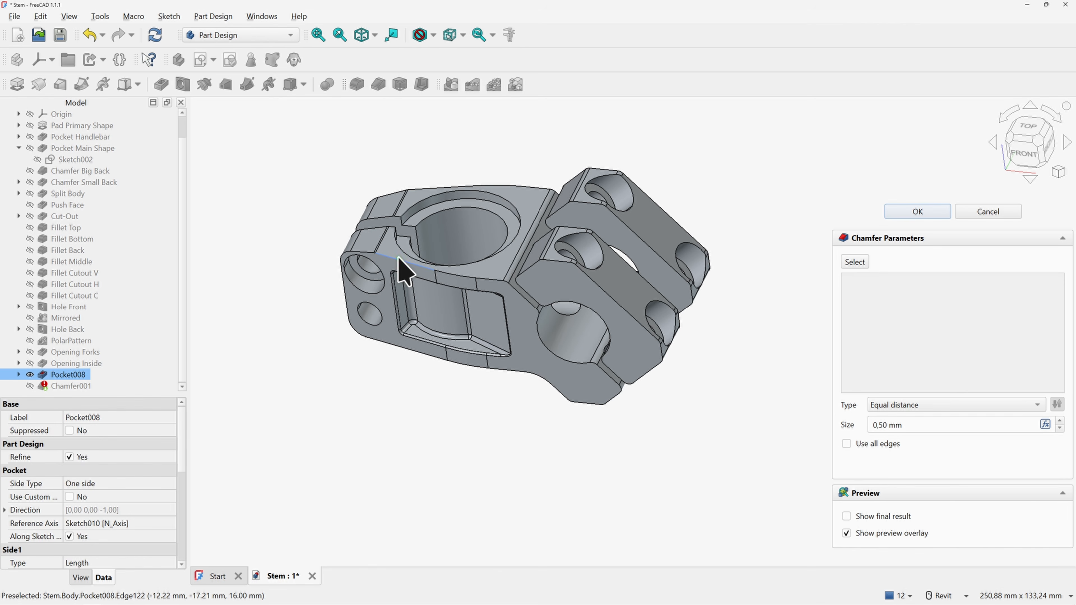
click(860, 262)
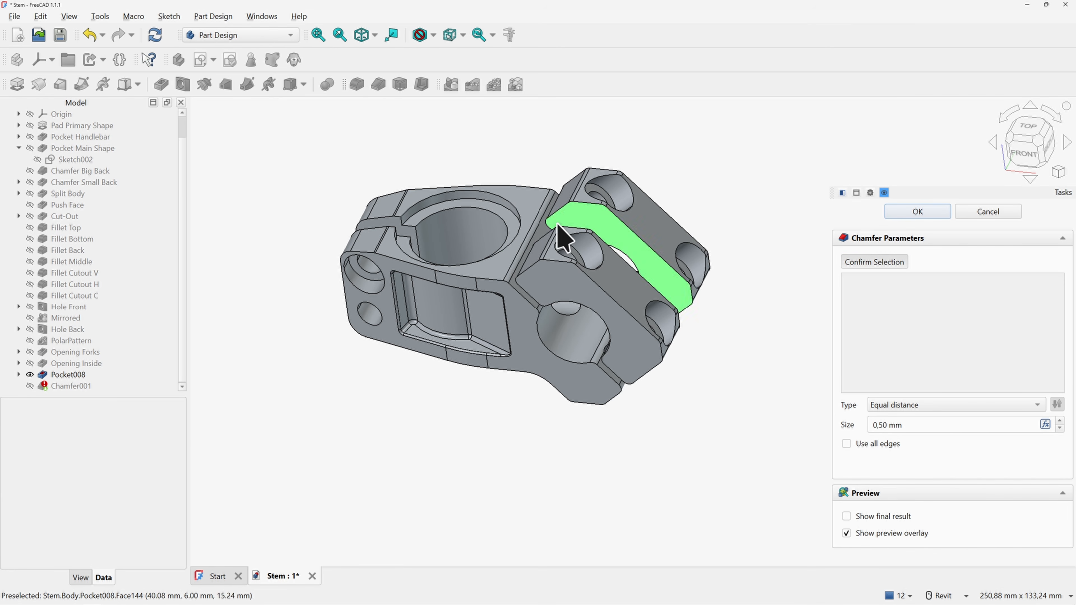
Add the stem outline edges plus top and underside bore rims, then apply the chamfer
click(407, 263)
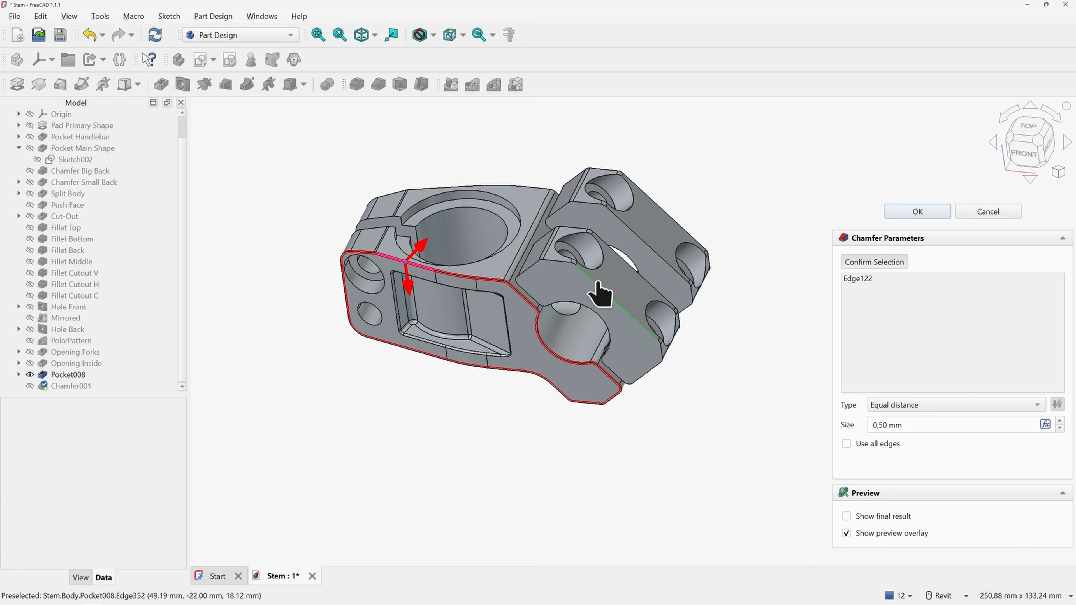
click(606, 291)
click(633, 271)
click(642, 238)
click(666, 212)
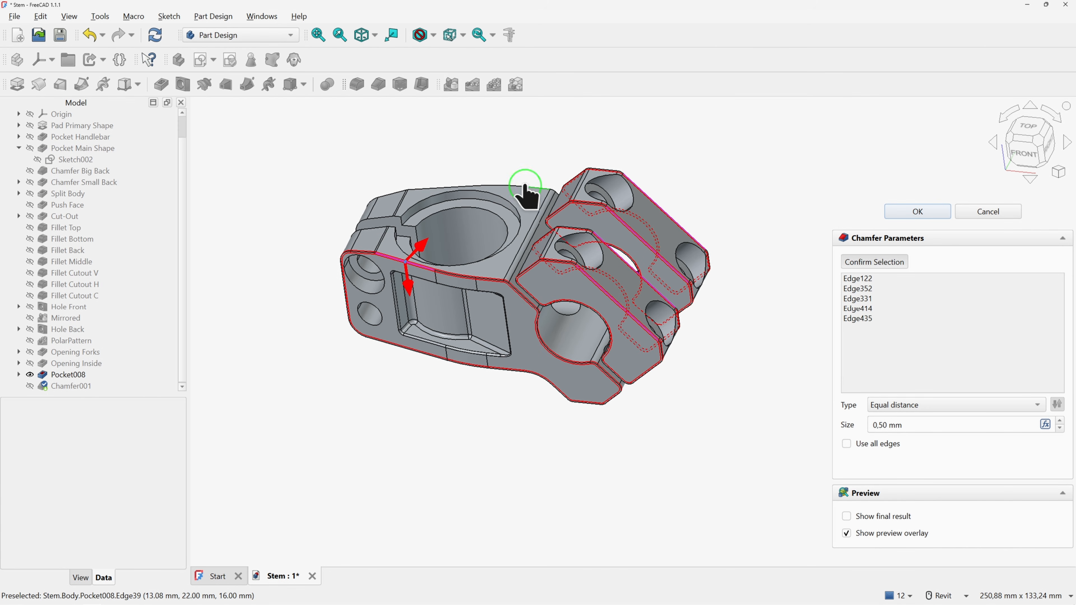
click(525, 187)
click(511, 210)
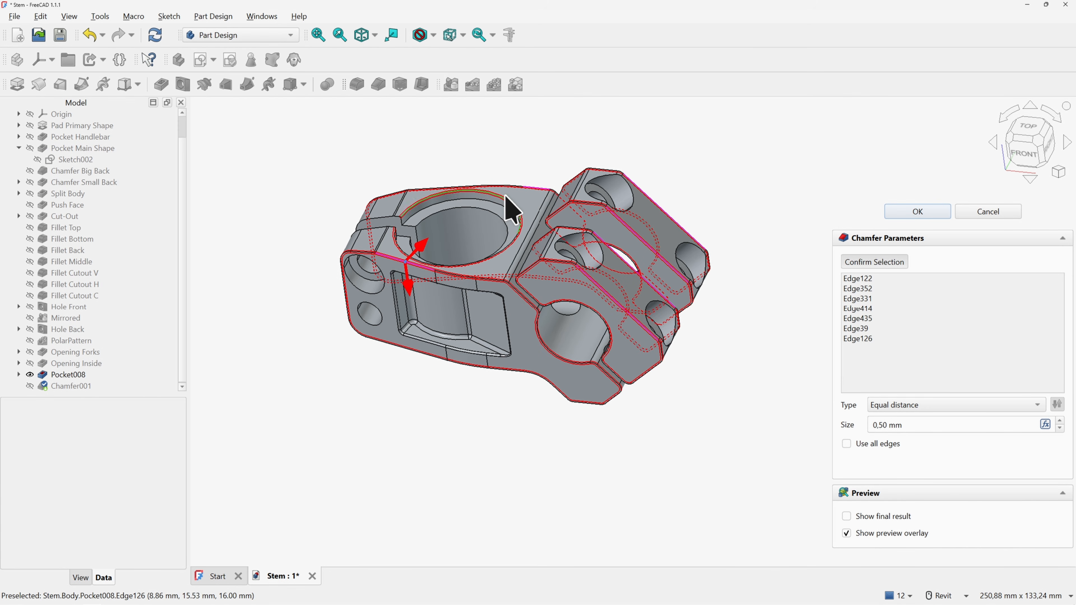
click(453, 207)
shift+middle_drag(456, 216, 504, 283)
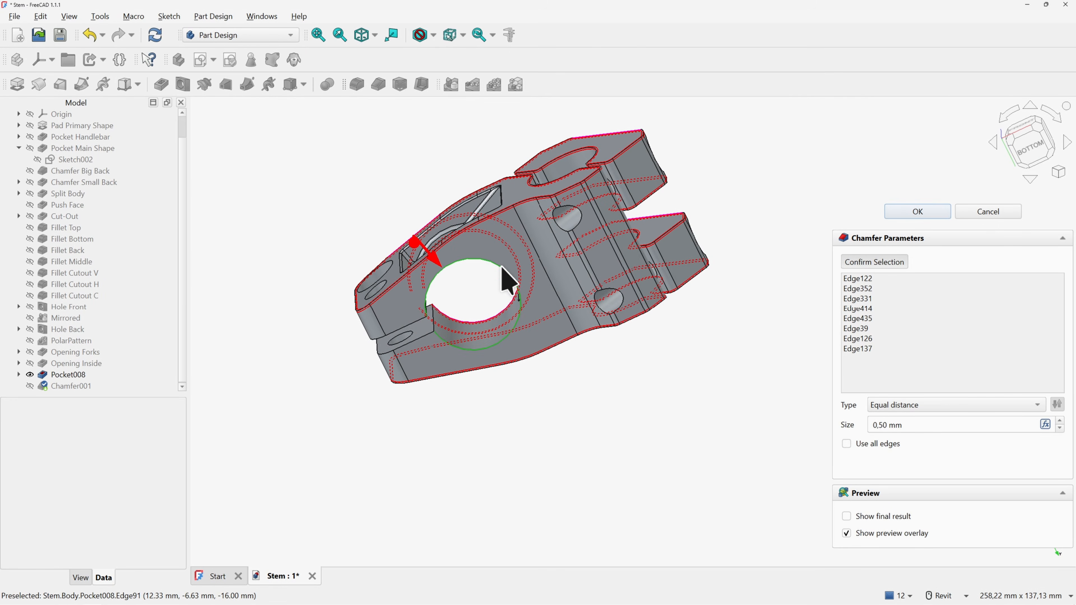
click(501, 267)
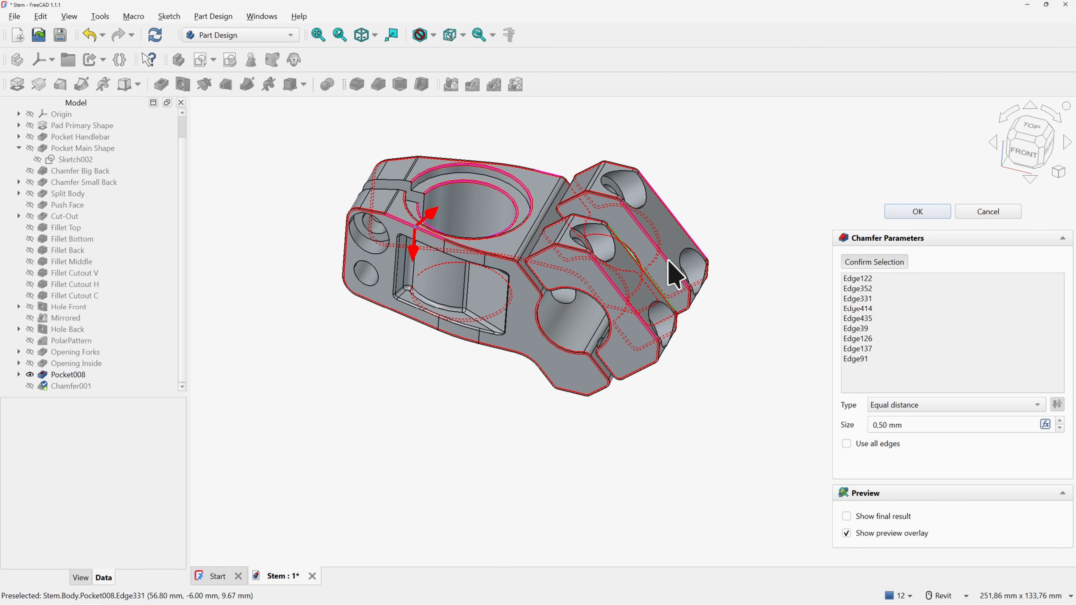
click(912, 211)
scroll(762, 292, down, 2)
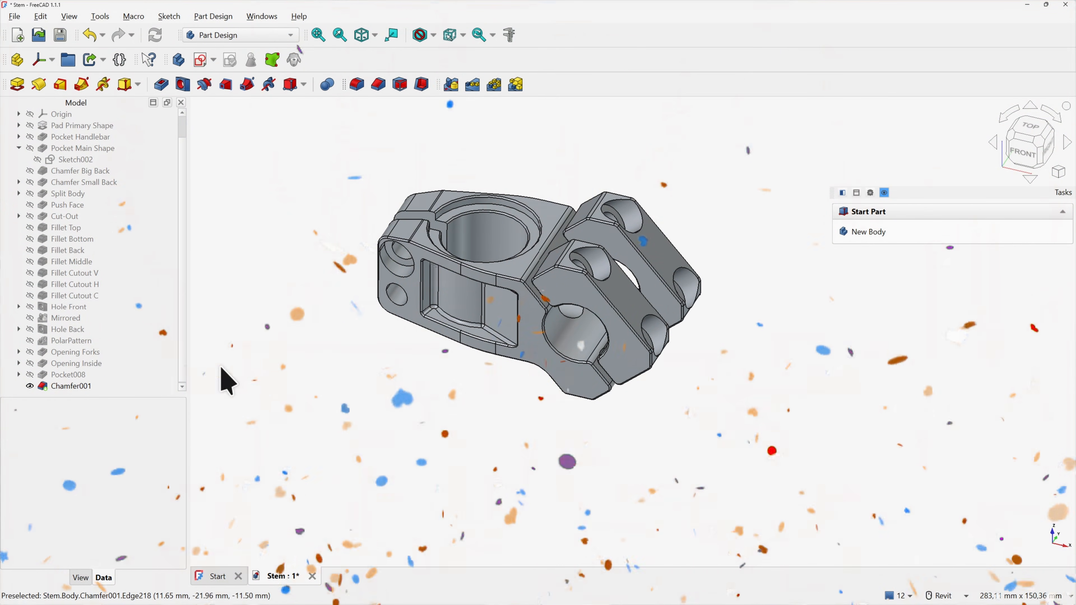
Rename Pocket008 to 'Opening Top'
click(79, 375)
key(F2)
text(Opening Top)
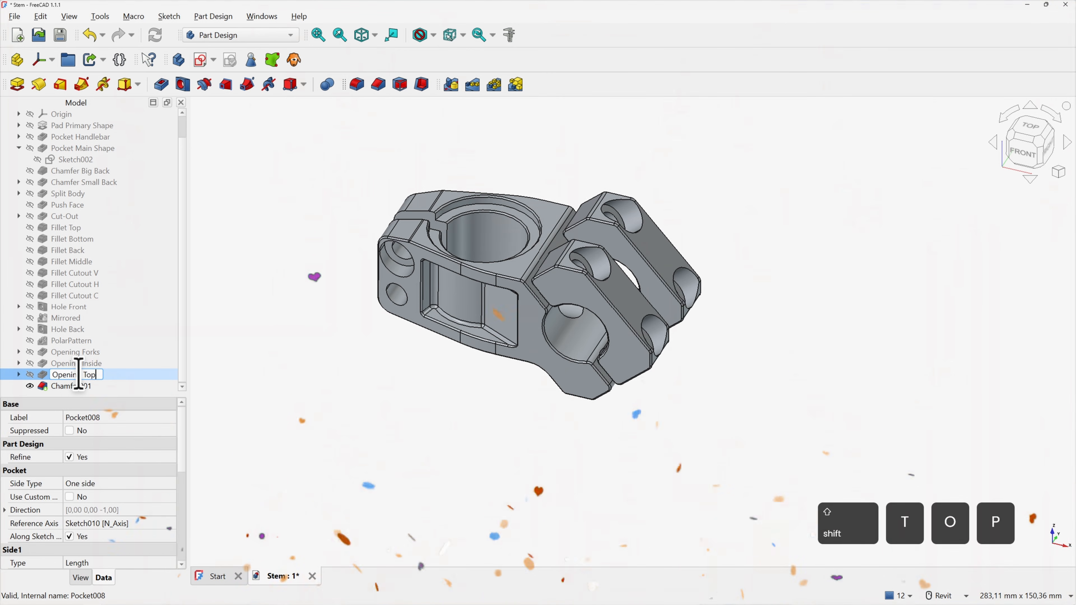
Rename Chamfer001 to 'Chamfer Edges'
click(69, 386)
key(F2)
text(Chamfer Edge)
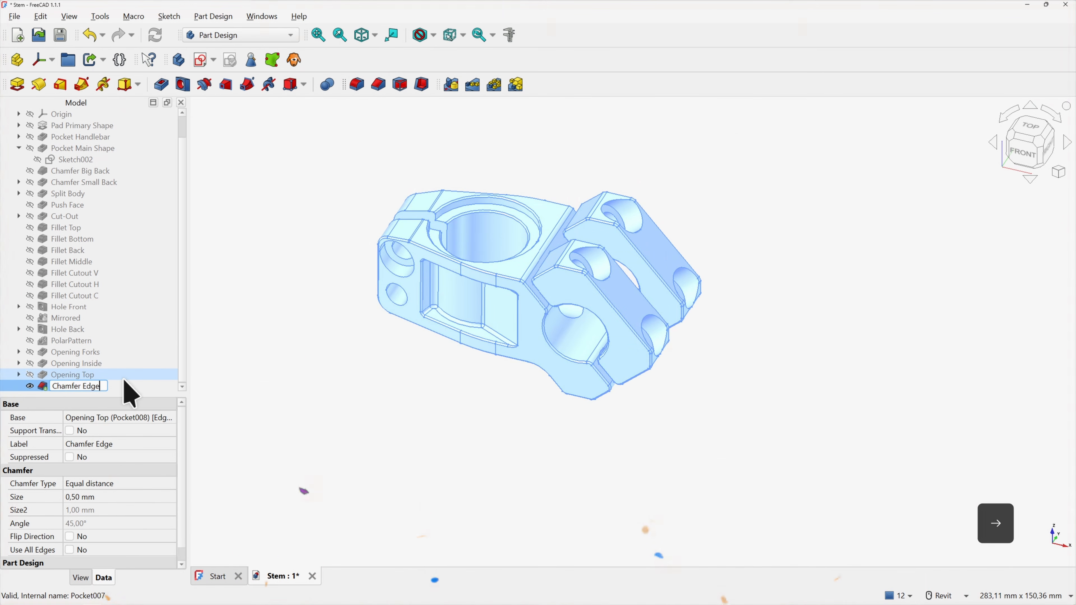
key(Right)
text(s)
key(Return)
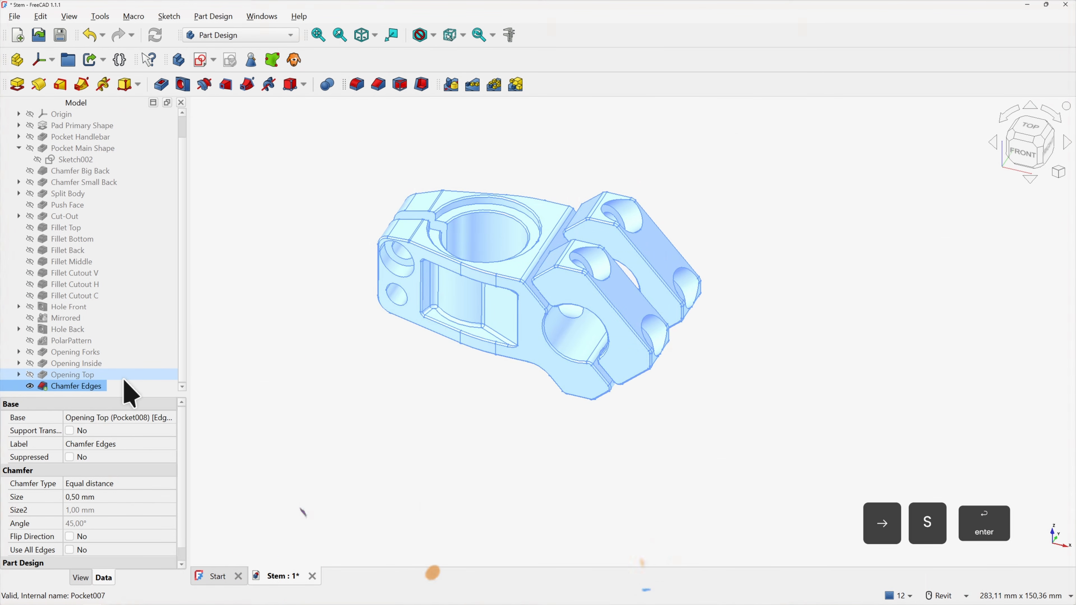
click(256, 355)
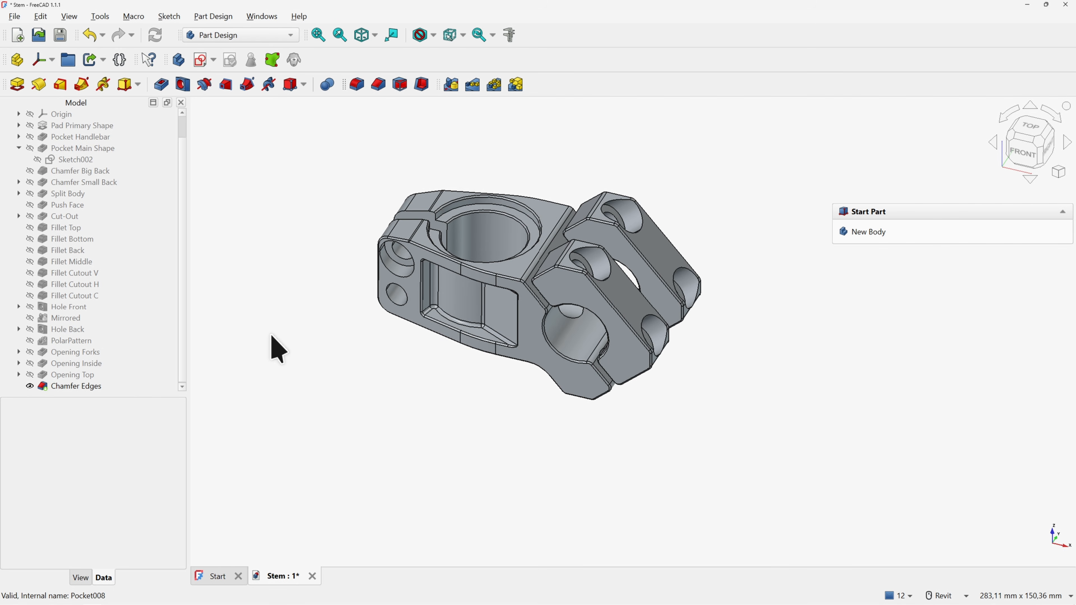
middle_drag(320, 222, 345, 254)
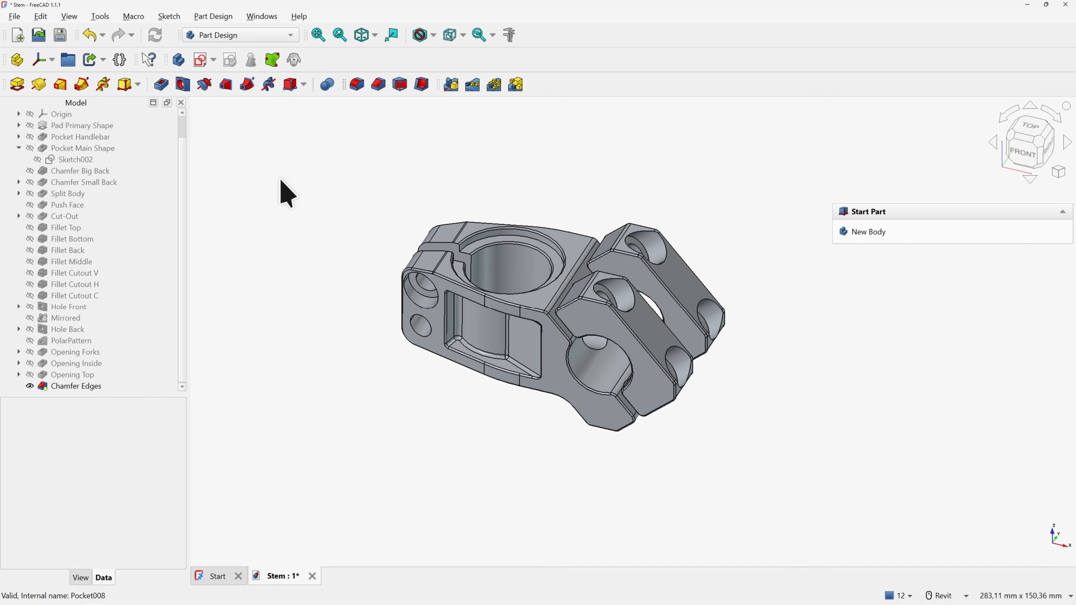
click(111, 17)
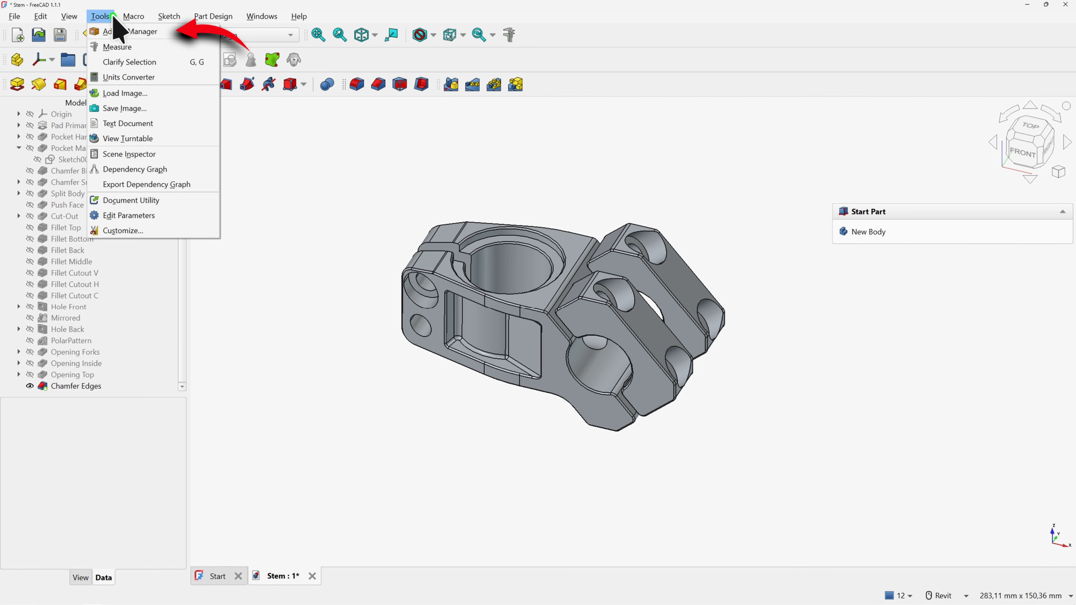
Search 'fast' in the Addon Manager to confirm Fasteners Workbench is installed, then show the workbench list
click(113, 31)
click(577, 326)
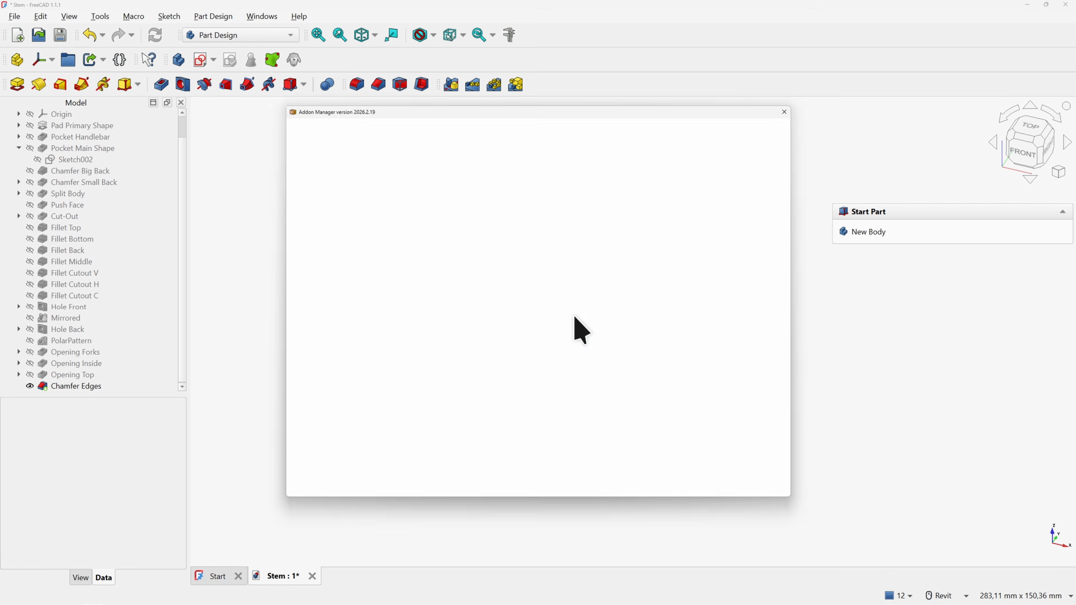
text(fast)
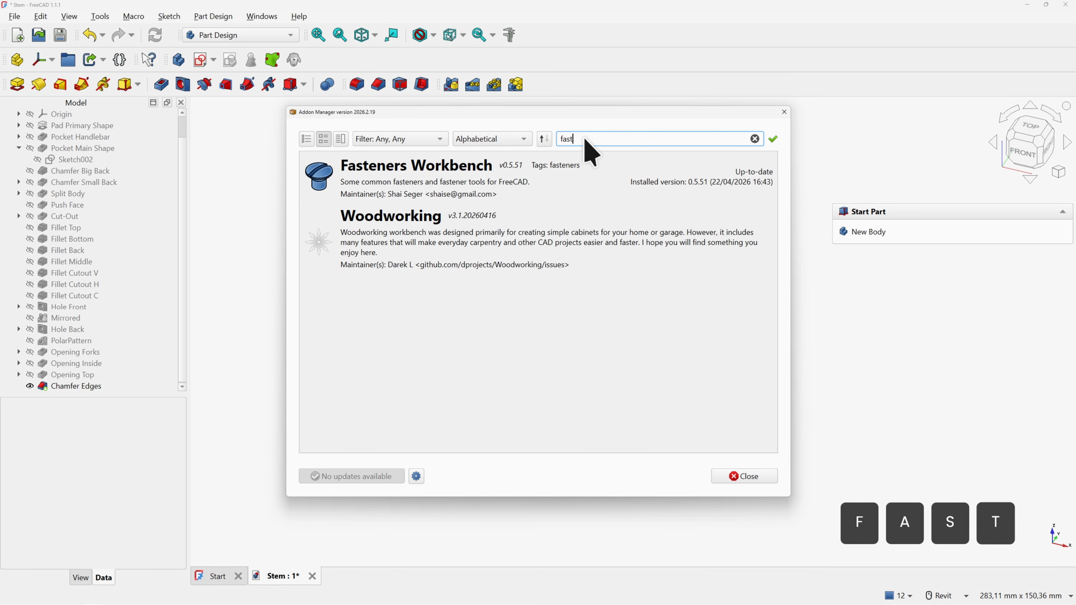
click(584, 174)
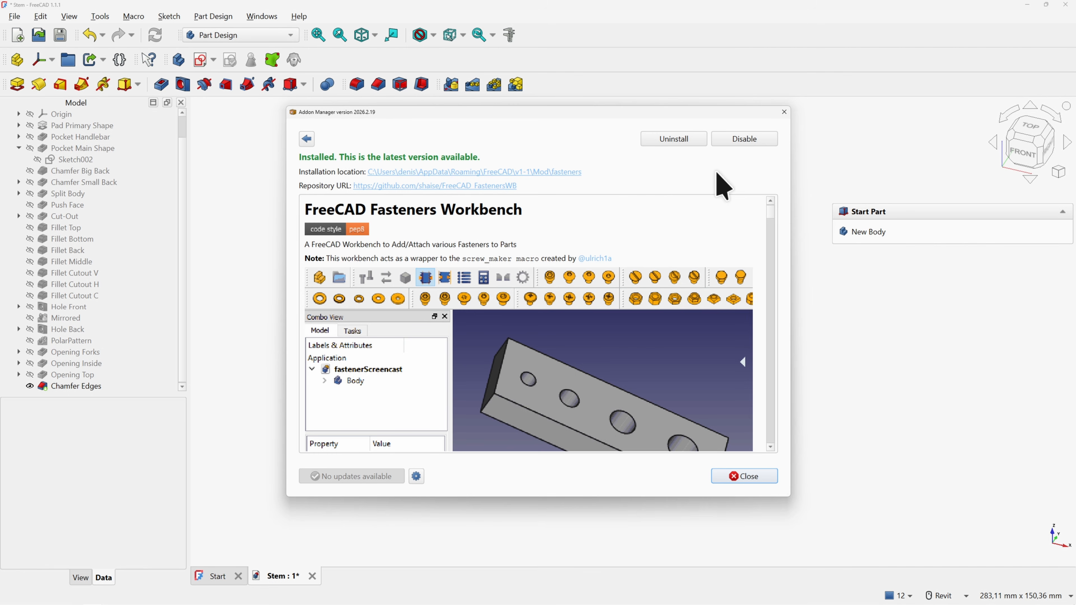
click(750, 477)
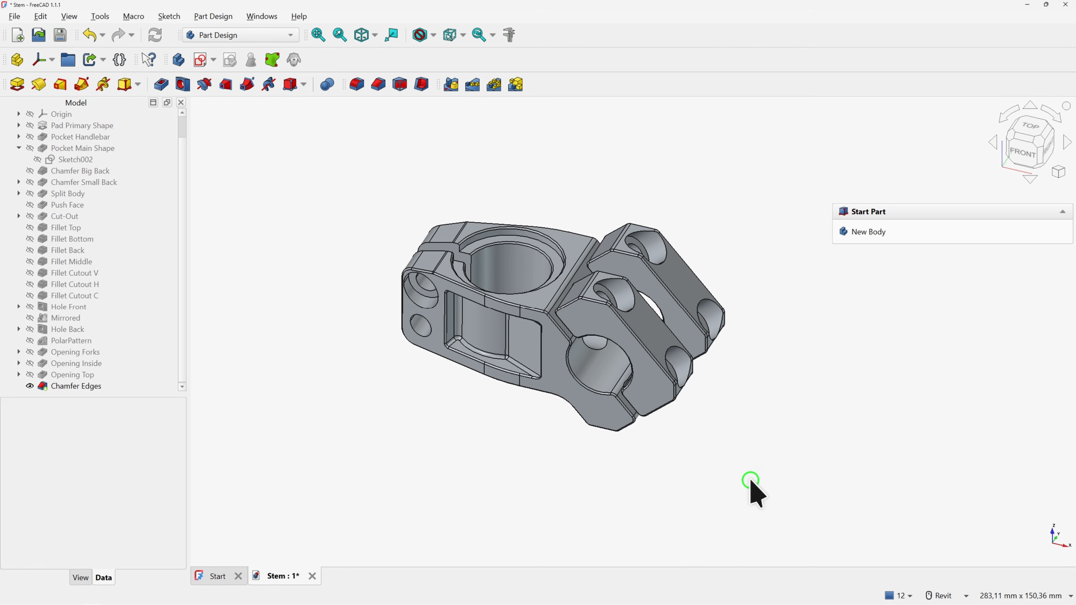
click(291, 37)
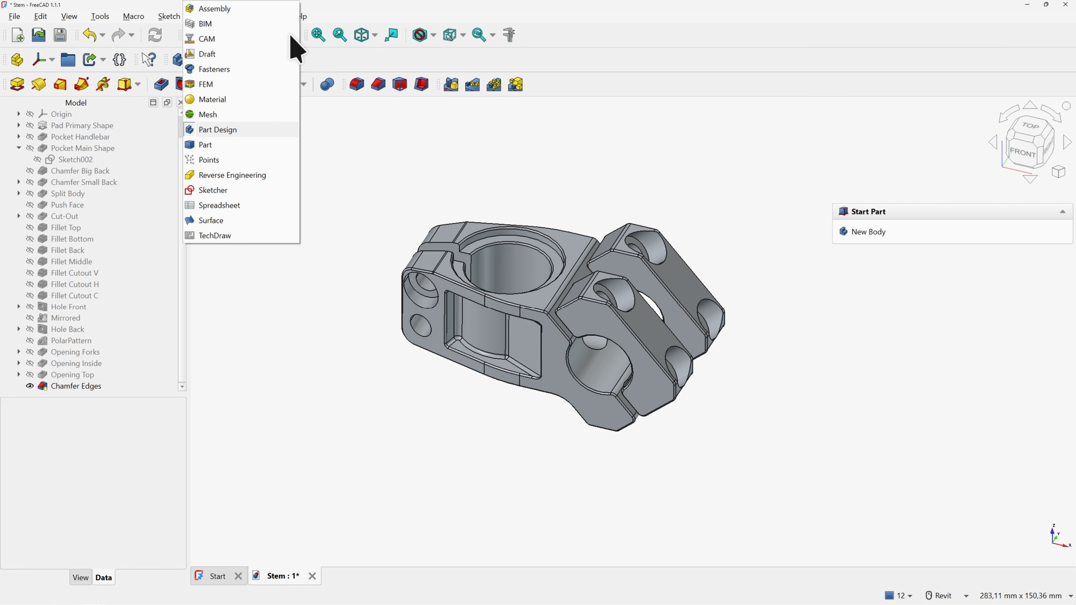
Switch to the Fasteners workbench and select four counterbore hole edges
click(222, 71)
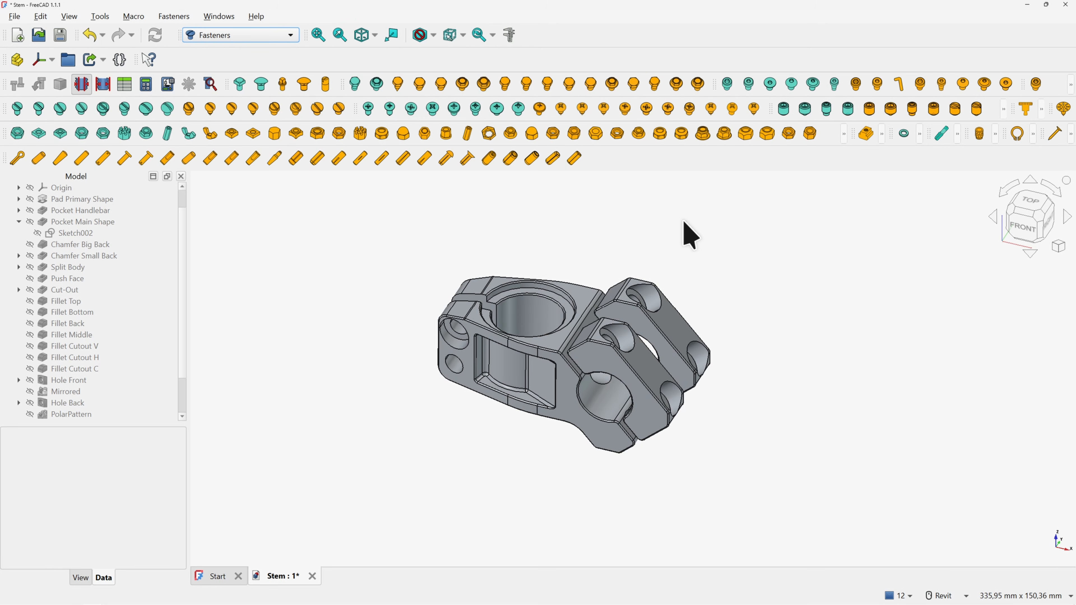
shift+middle_drag(688, 235, 639, 315)
click(632, 313)
ctrl+click(683, 363)
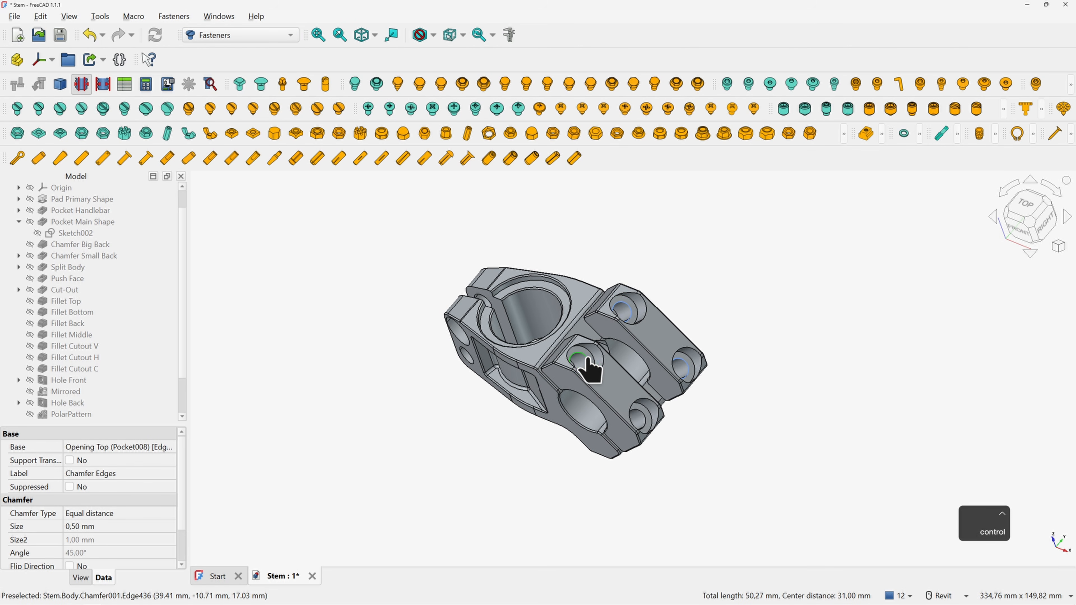
ctrl+click(588, 359)
ctrl+click(645, 411)
Add the front and rear counterbore edges and insert ISO 4762 M10x16 socket head cap screws
shift+middle_drag(526, 326, 561, 280)
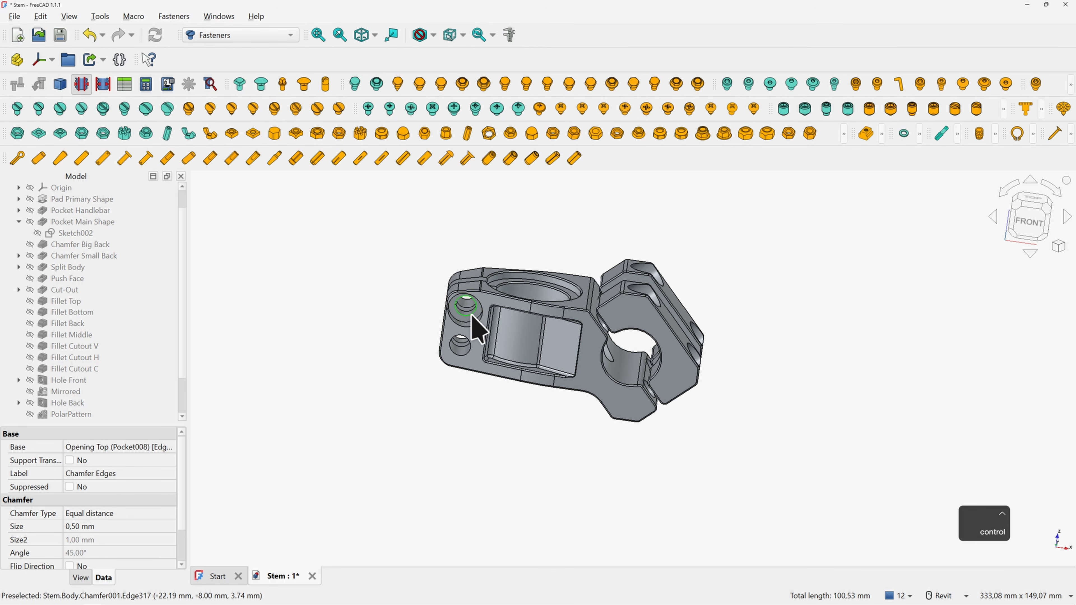
ctrl+click(472, 315)
shift+middle_drag(462, 354, 614, 371)
ctrl+click(659, 395)
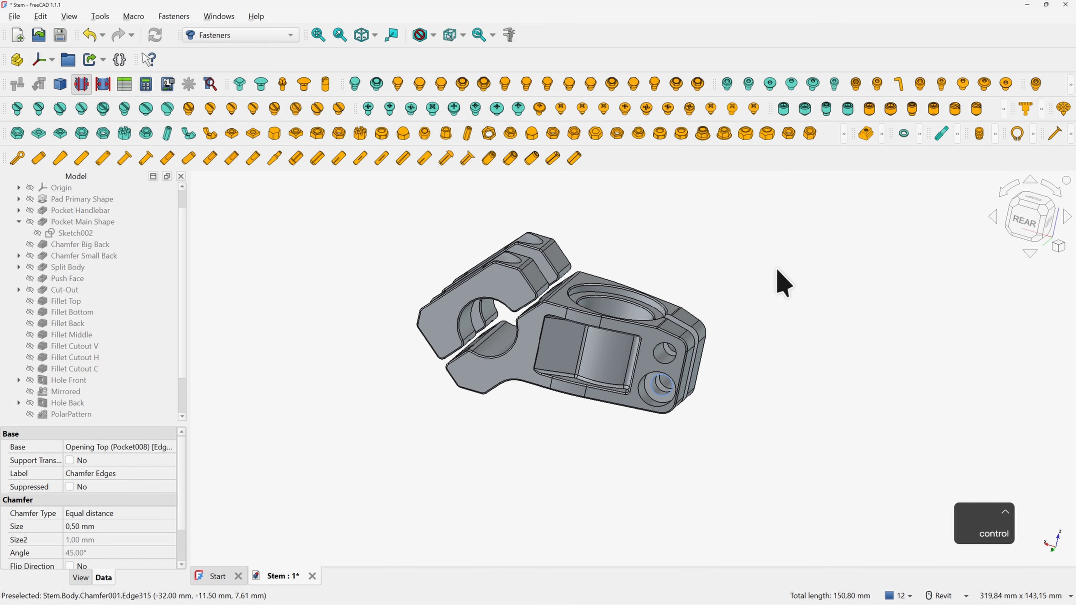
click(920, 85)
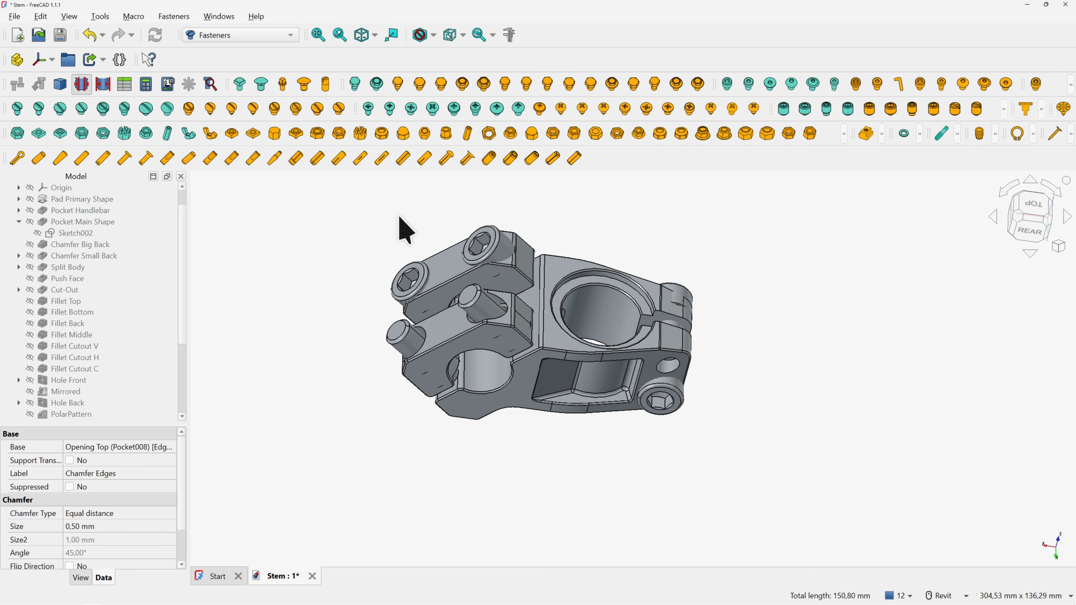
drag(185, 275, 178, 373)
Change all six screws' diameter from M10 to M8
click(119, 358)
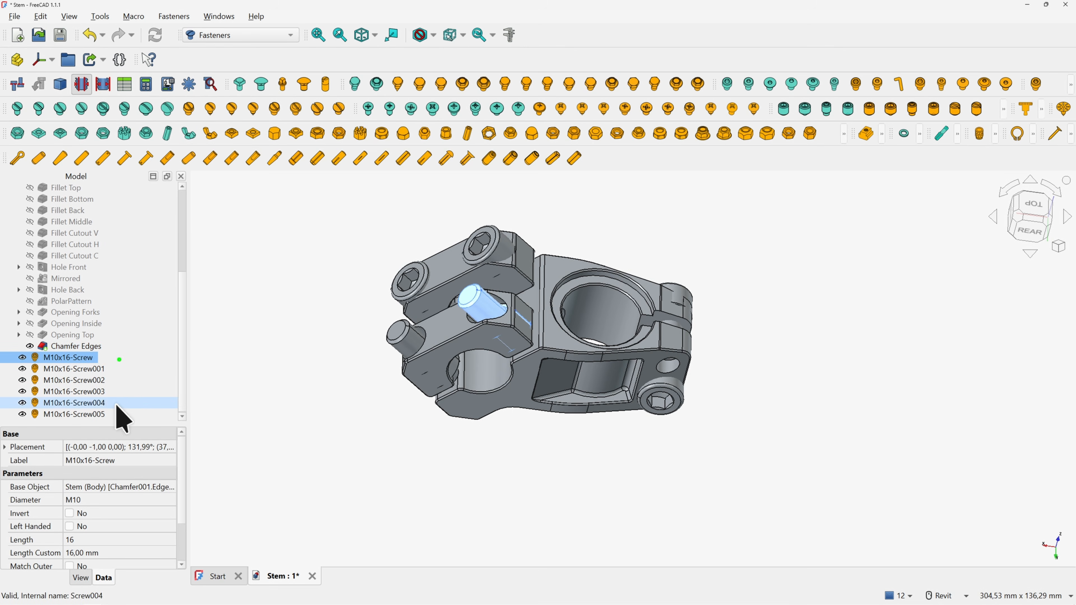
shift+click(121, 414)
click(101, 500)
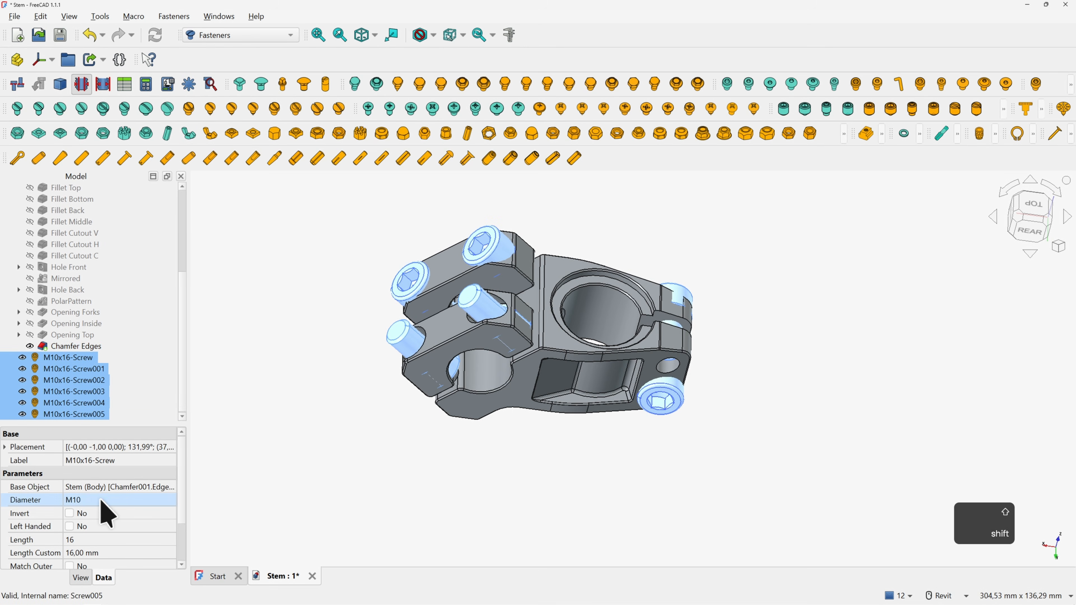
click(101, 500)
click(91, 415)
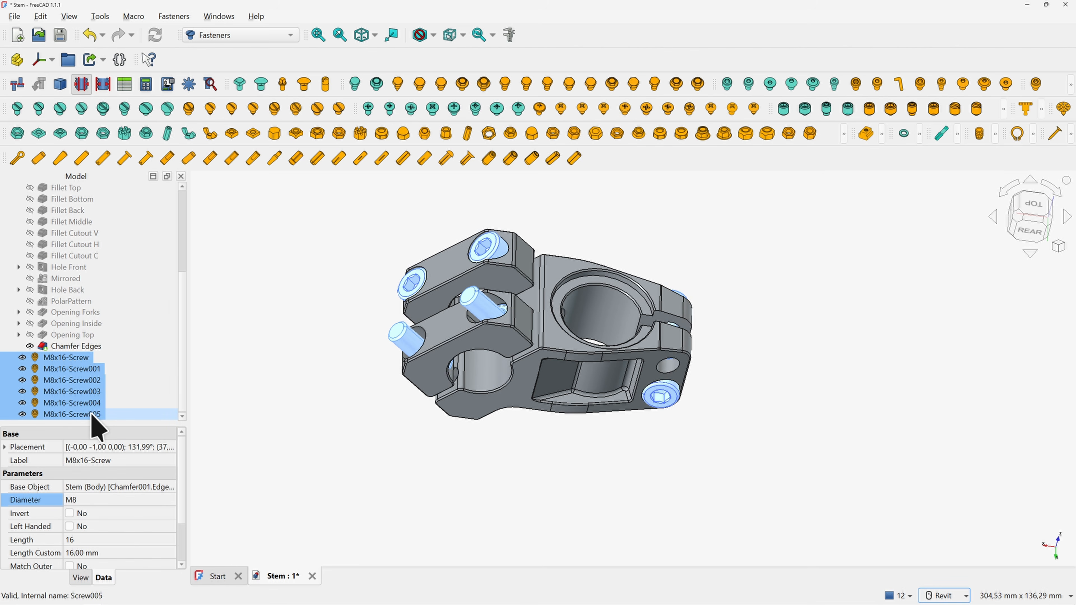
Invert the orientation of two of the screws
click(325, 330)
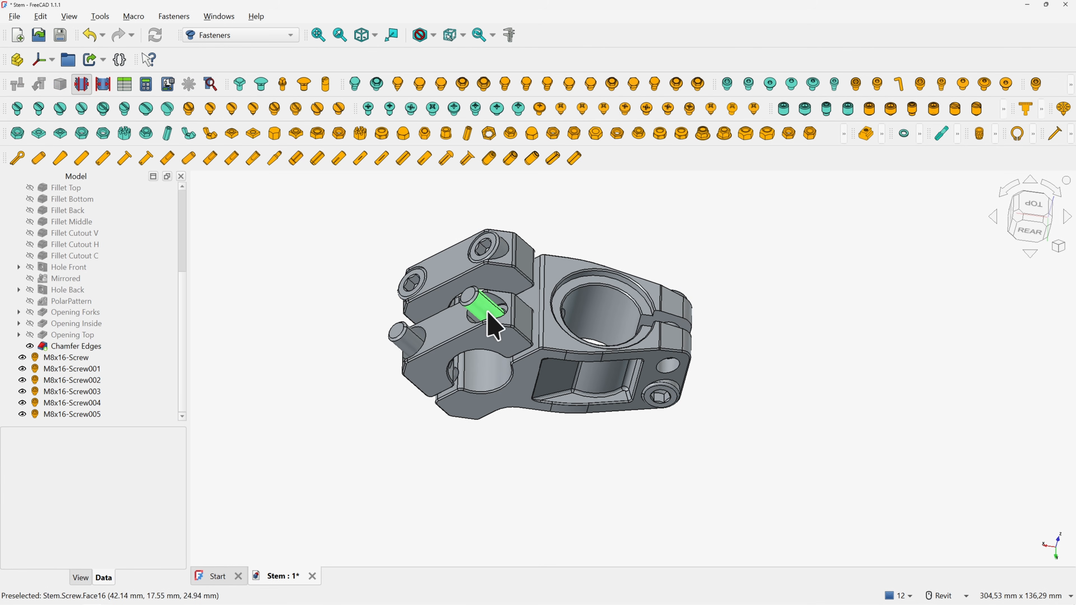
click(409, 342)
ctrl+click(483, 308)
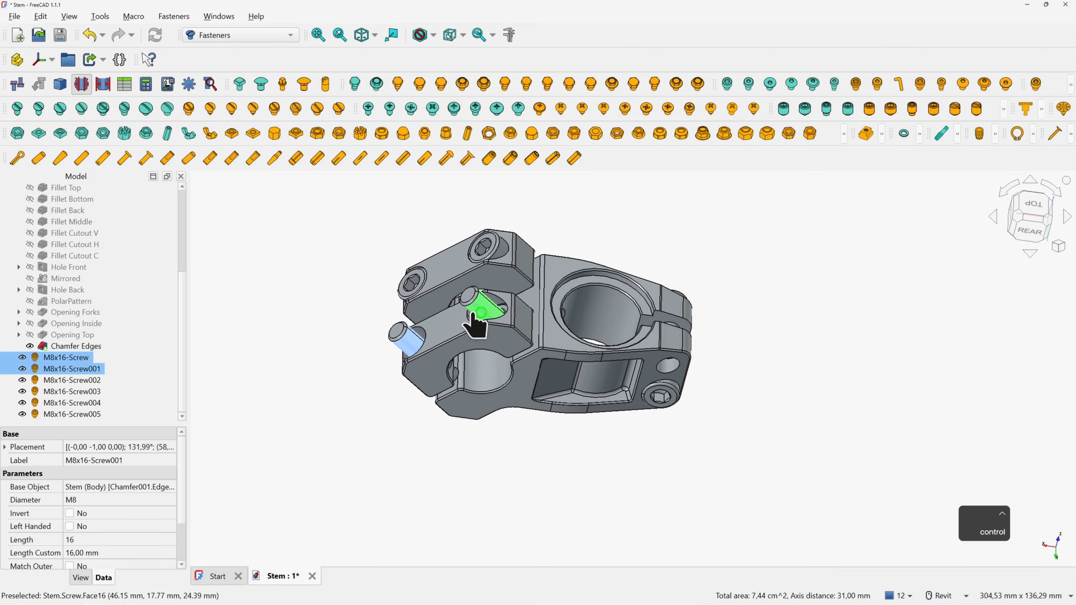
click(70, 514)
click(351, 389)
shift+middle_drag(351, 389, 519, 391)
Set four of the screws to 30 mm length
click(37, 359)
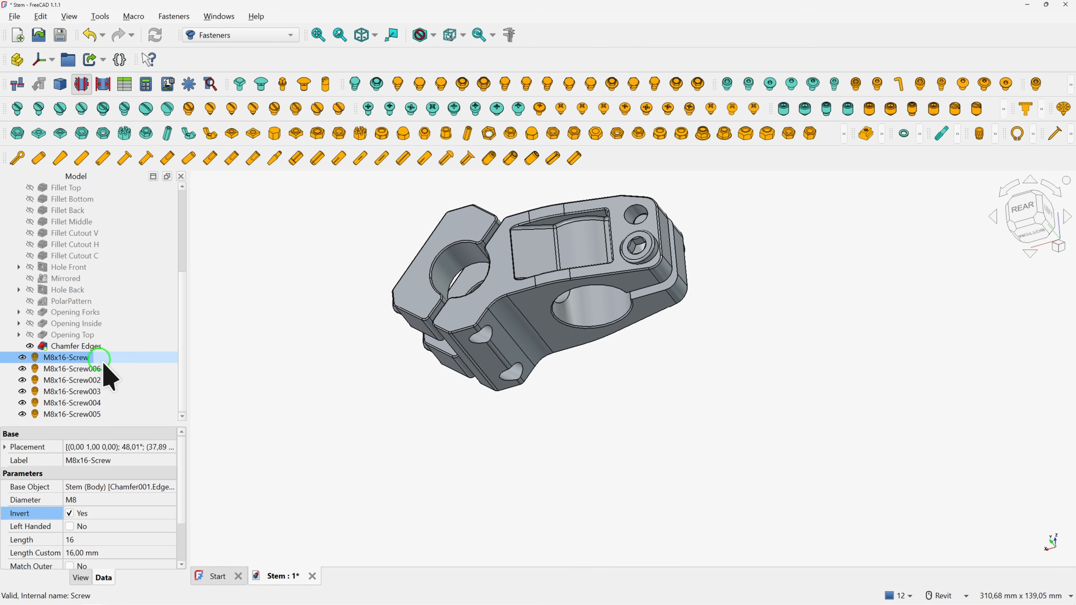
shift+click(102, 394)
mouse_move(423, 394)
shift+middle_down()
mouse_move(427, 383)
mouse_move(429, 395)
shift+middle_up()
click(117, 539)
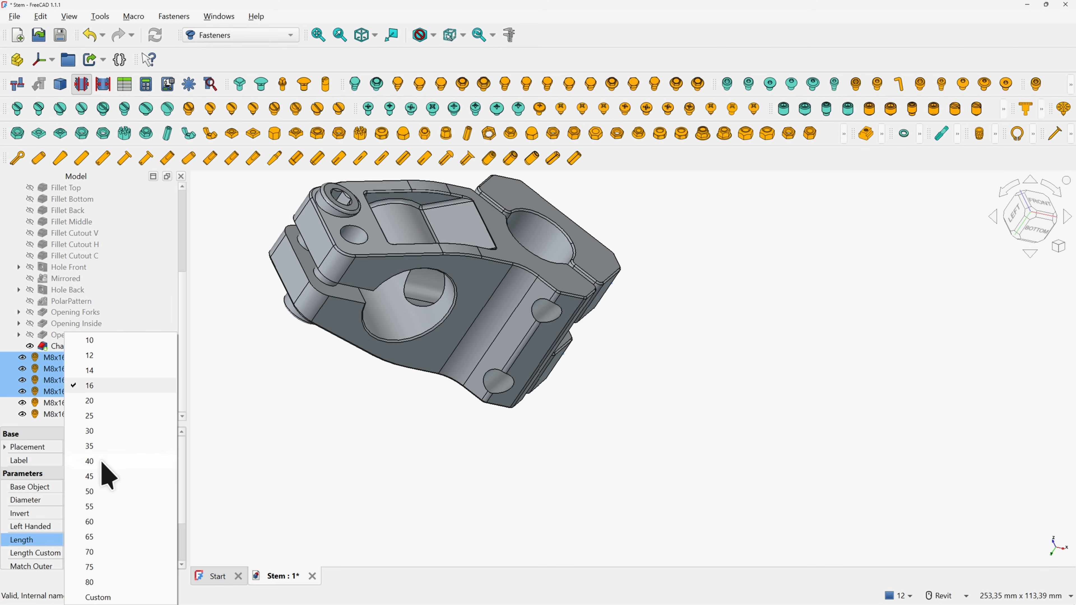
click(99, 433)
click(281, 313)
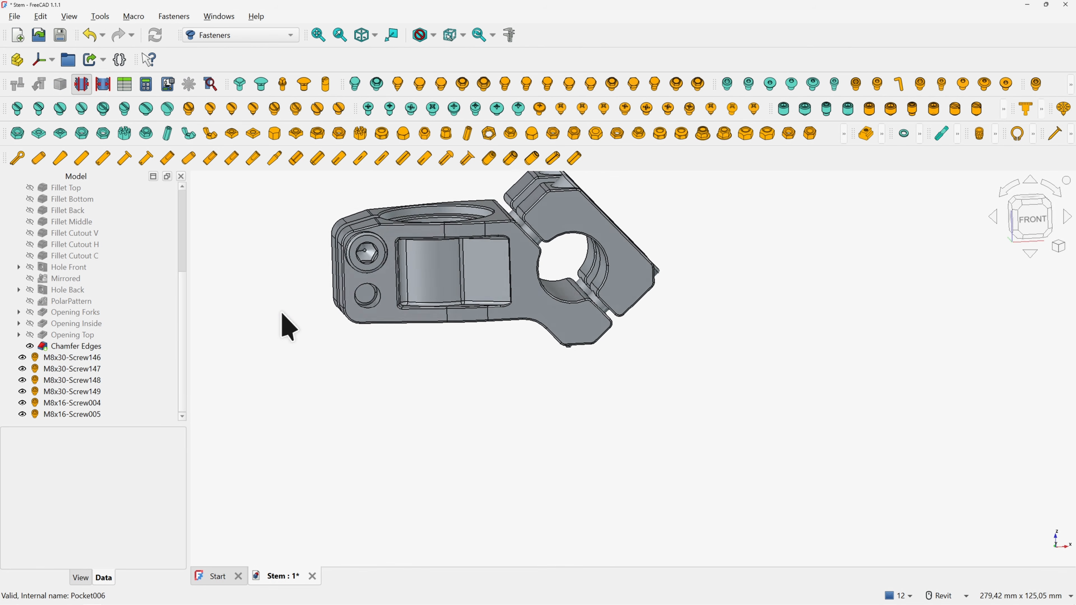
Set the remaining two screws, Screw004 and Screw005, to 25 mm length
shift+middle_drag(440, 316, 451, 317)
click(90, 401)
ctrl+click(99, 415)
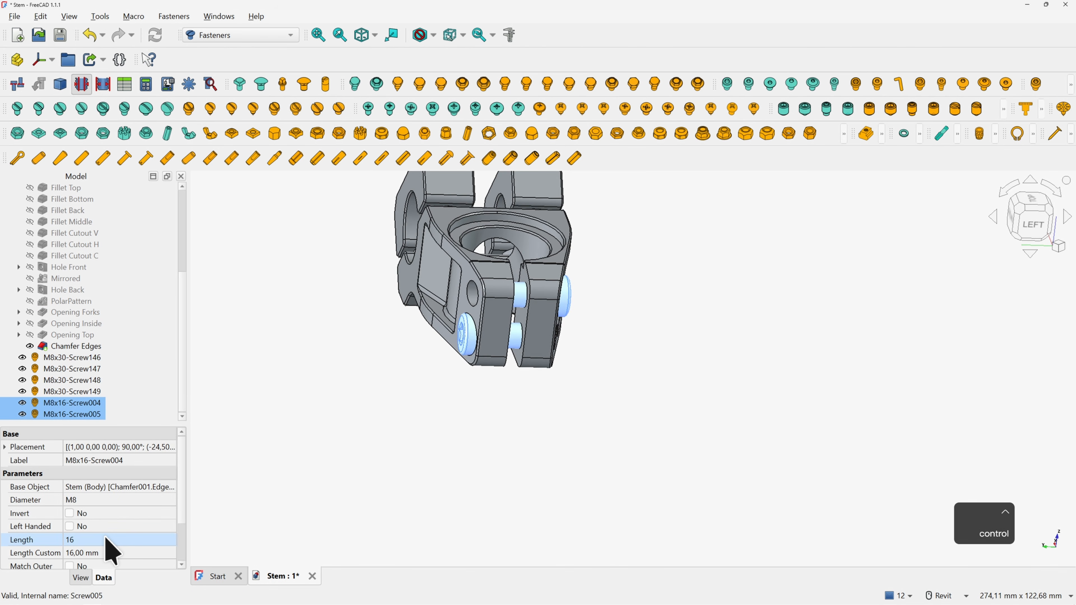
click(105, 541)
click(93, 419)
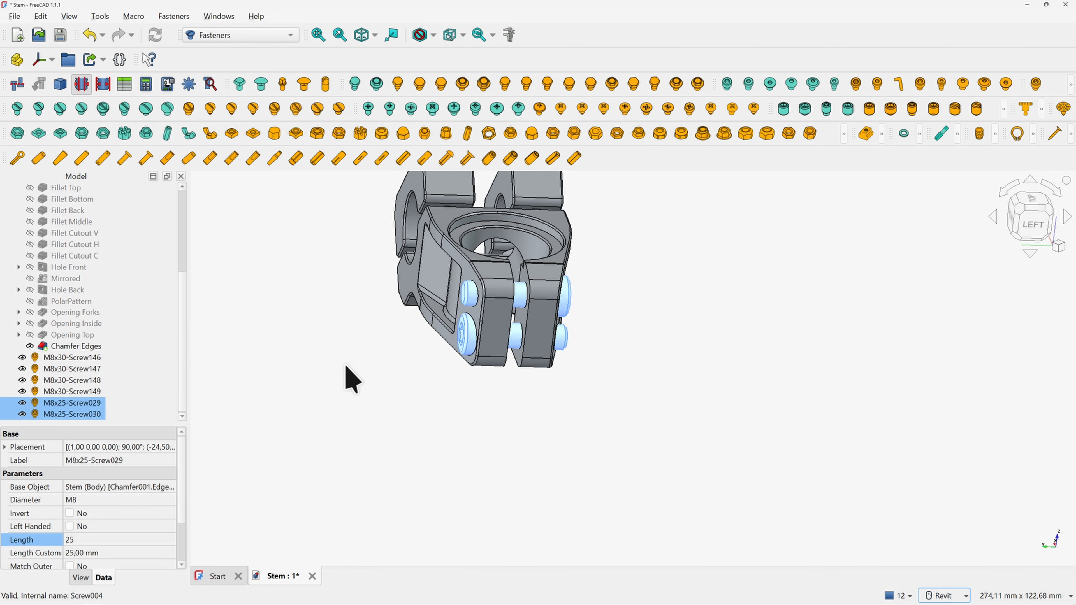
click(516, 402)
Set Thread to Yes so all six screws get modelled threads
shift+middle_drag(516, 402, 483, 390)
click(81, 358)
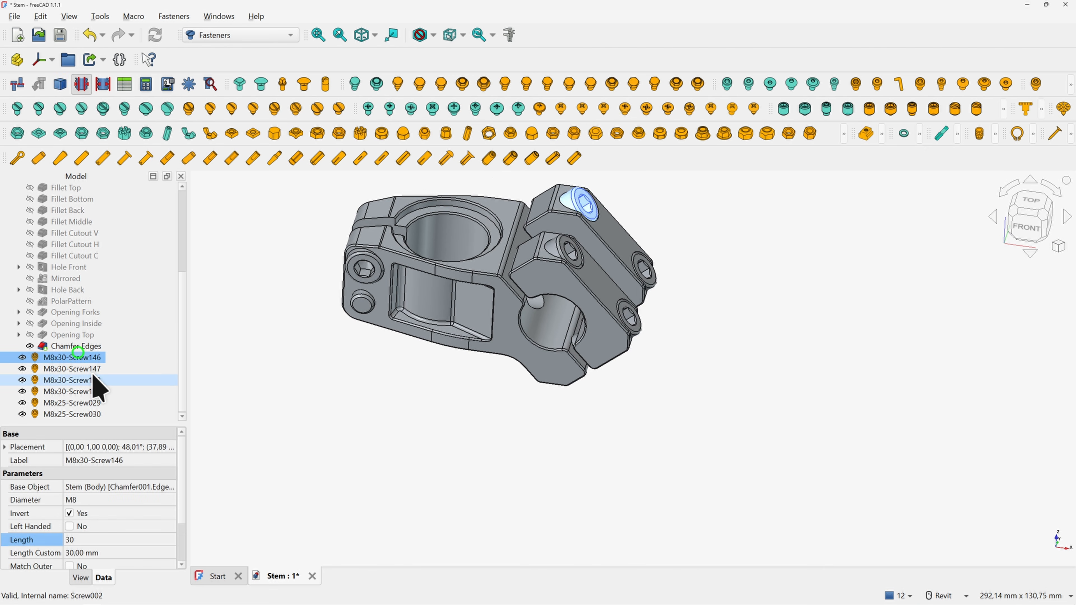
shift+click(91, 415)
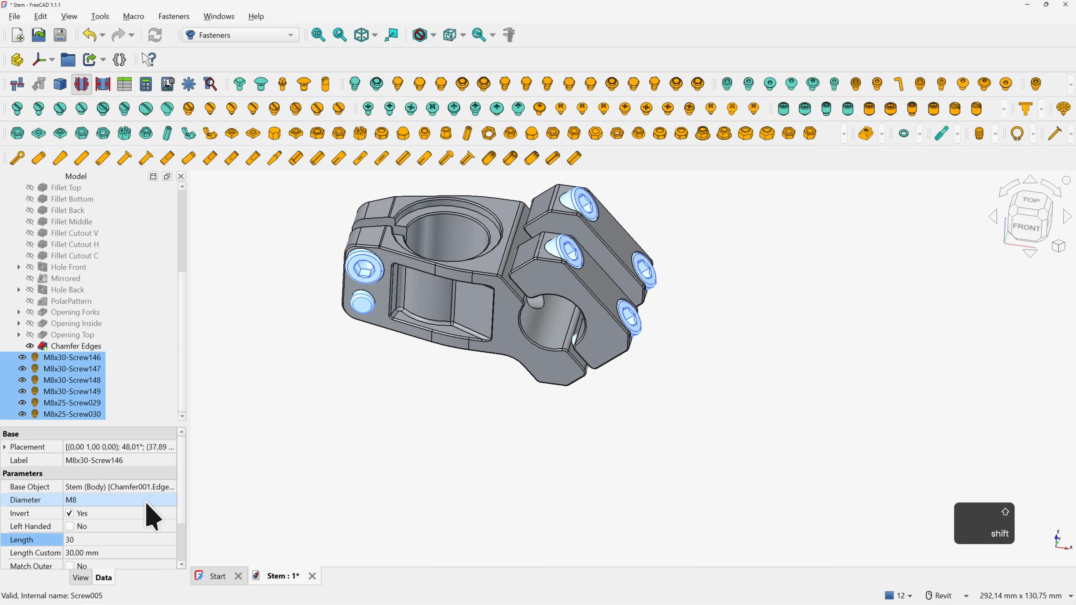
scroll(149, 513, down, 2)
click(95, 548)
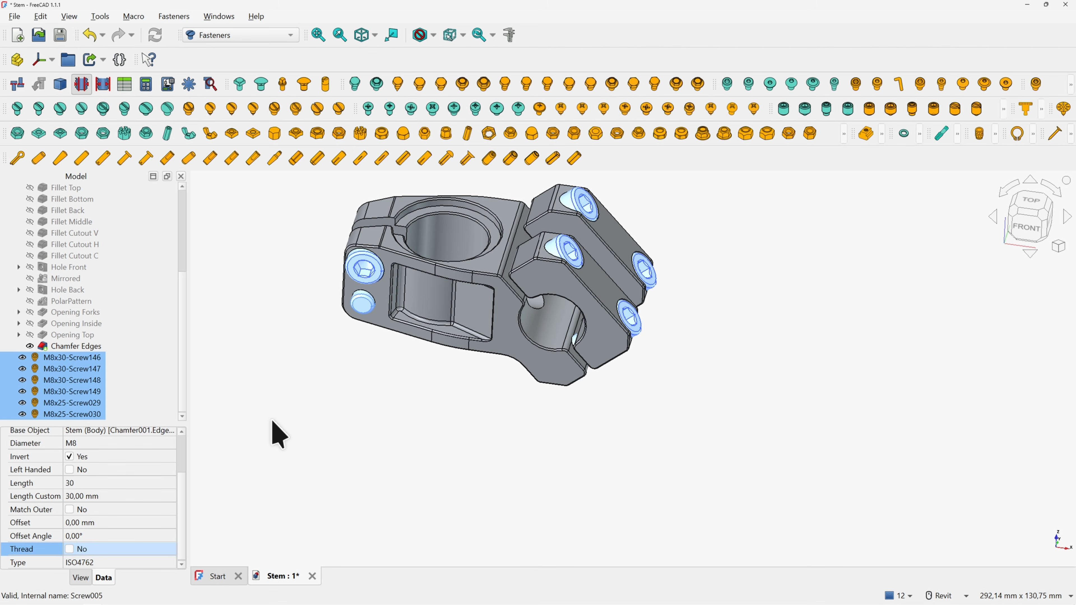
click(303, 409)
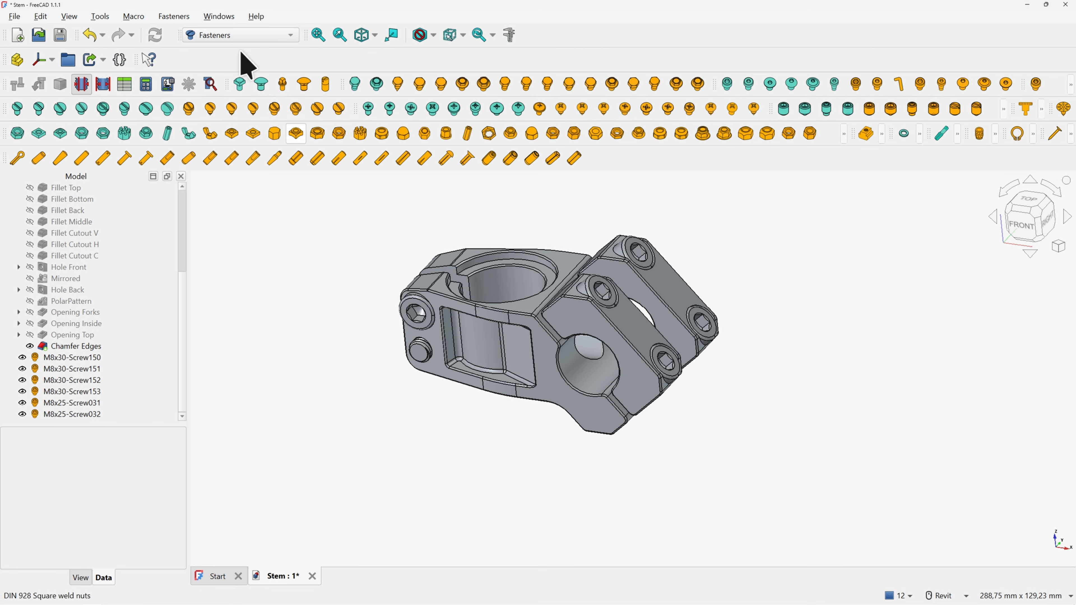
click(223, 34)
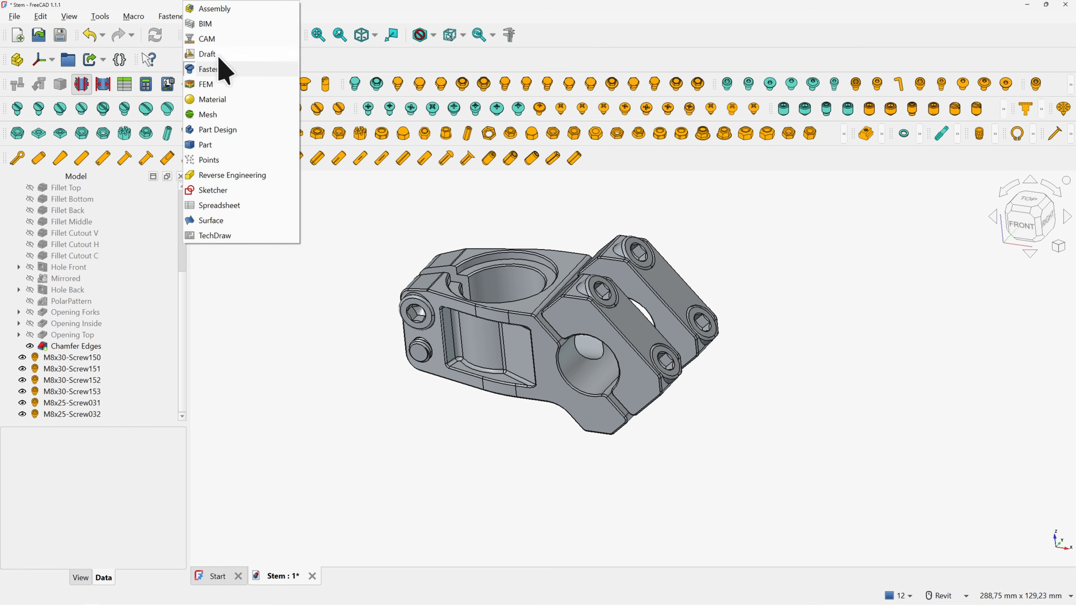
Switch to Part Design and create a new group named Fasteners
click(215, 125)
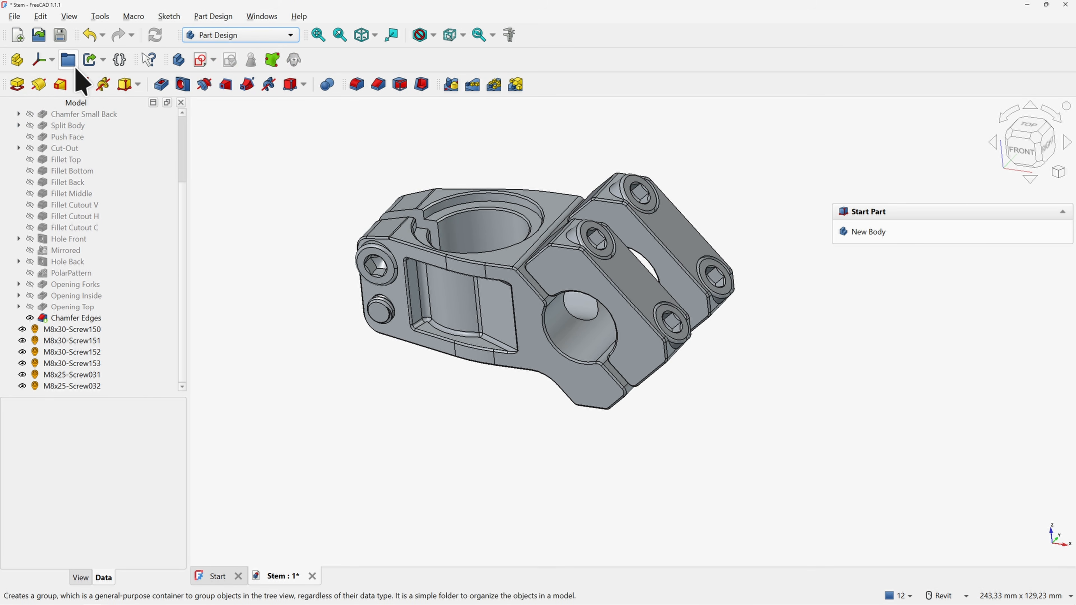
click(68, 60)
text(Fast)
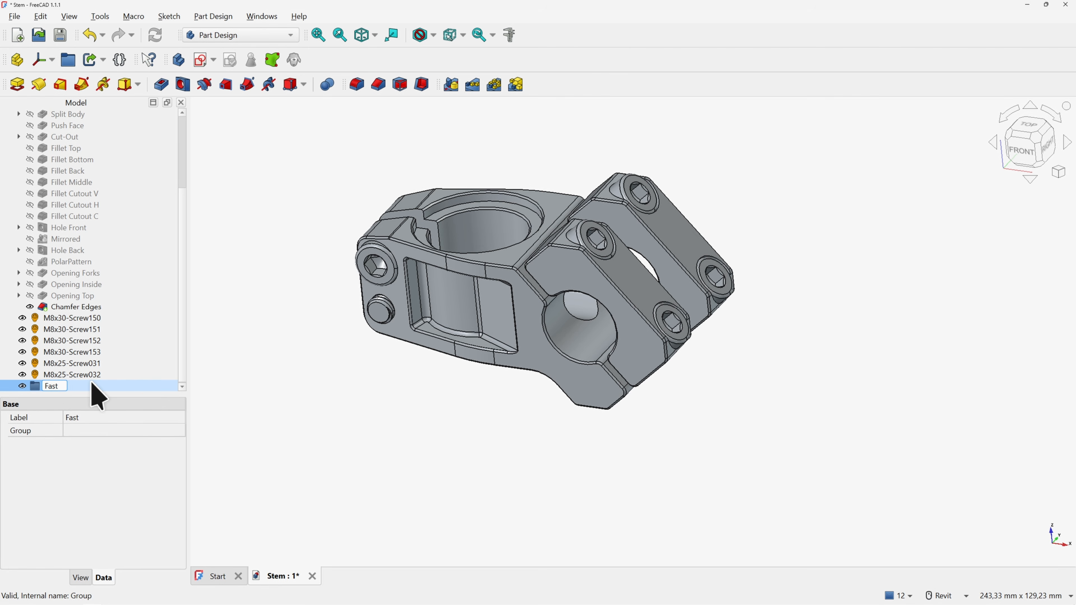
text(eners)
click(267, 238)
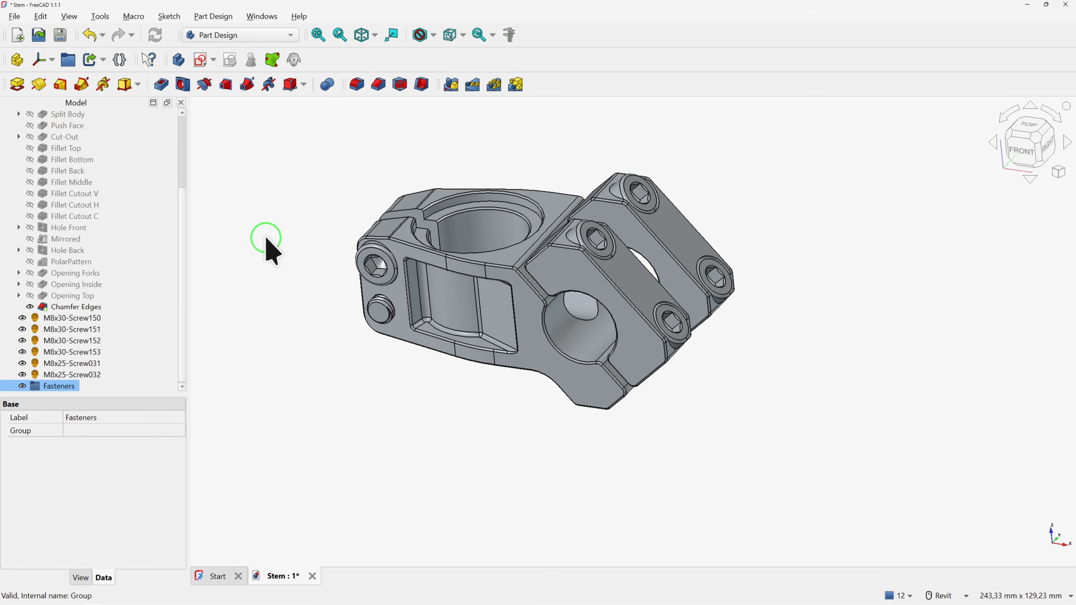
Select all six screws and drag them into the Fasteners group
key(Escape)
click(78, 318)
shift+click(72, 375)
drag(72, 376, 72, 386)
scroll(116, 301, down, 1)
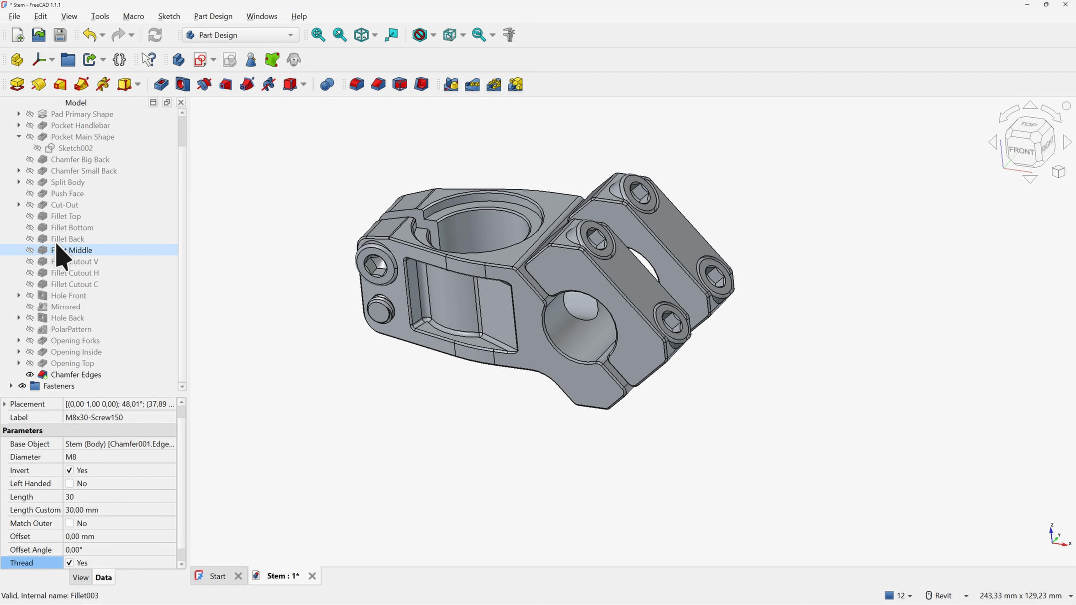
scroll(69, 229, up, 1)
Collapse Pocket Main Shape and enlarge the model tree panel
click(19, 172)
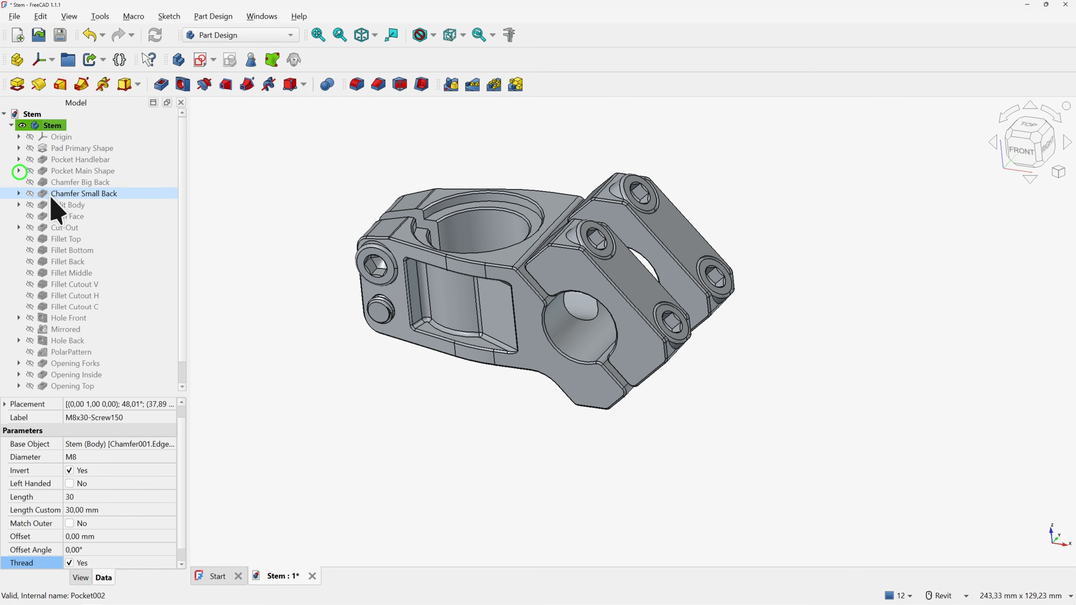
scroll(53, 225, down, 1)
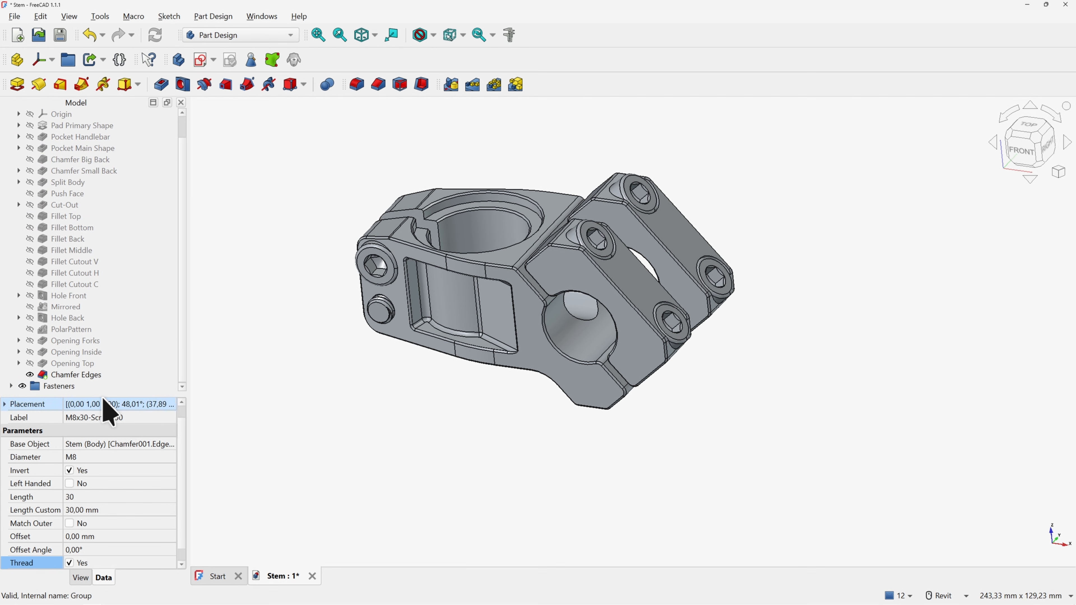
drag(105, 395, 104, 470)
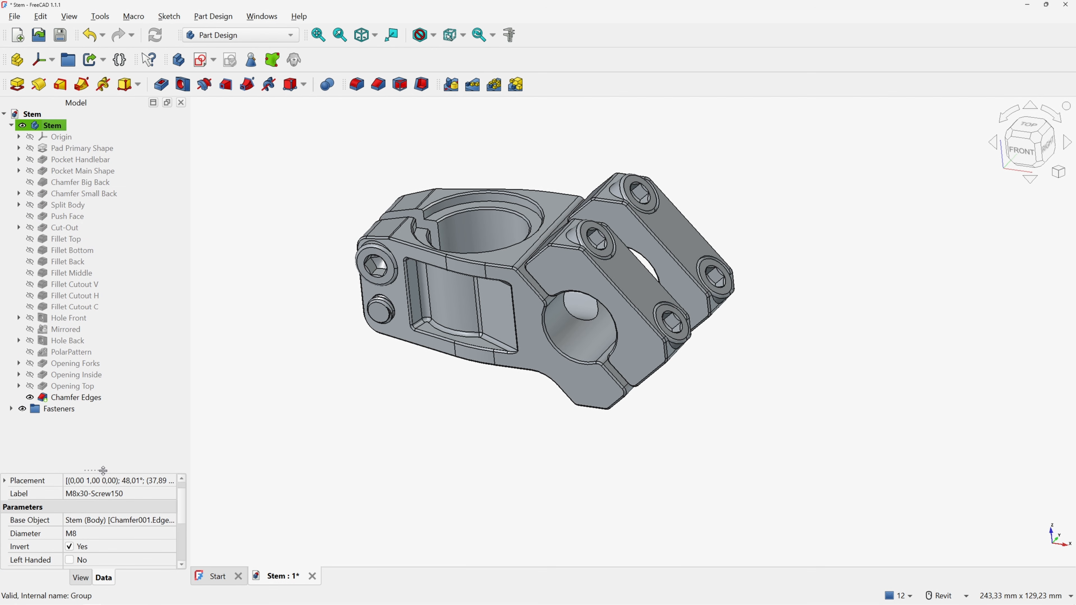
middle_drag(335, 175, 372, 211)
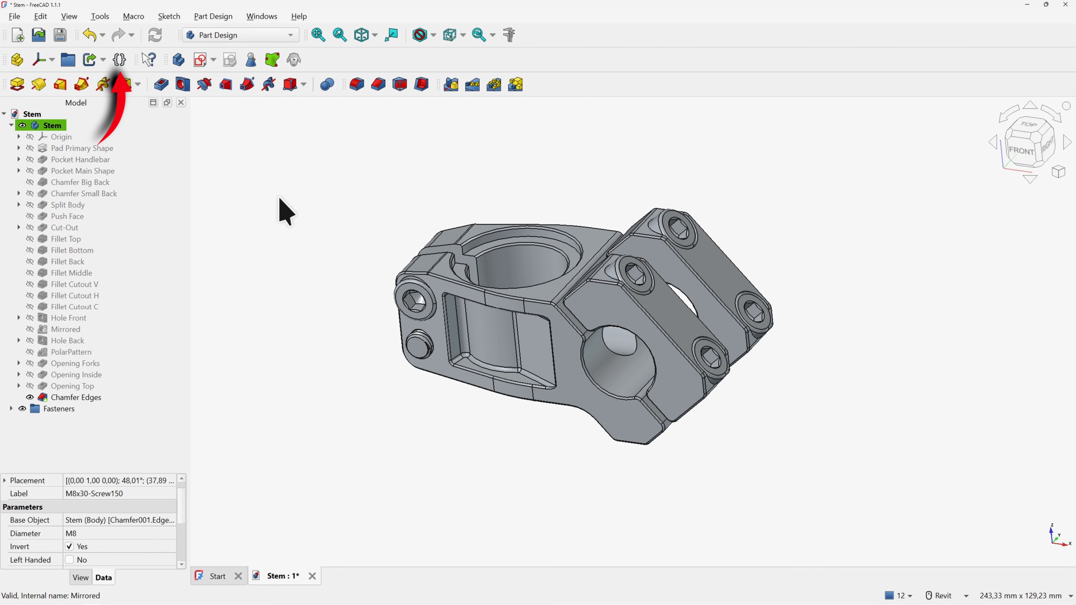
Insert a VarSet and add a property named Size with value 40 mm
click(119, 59)
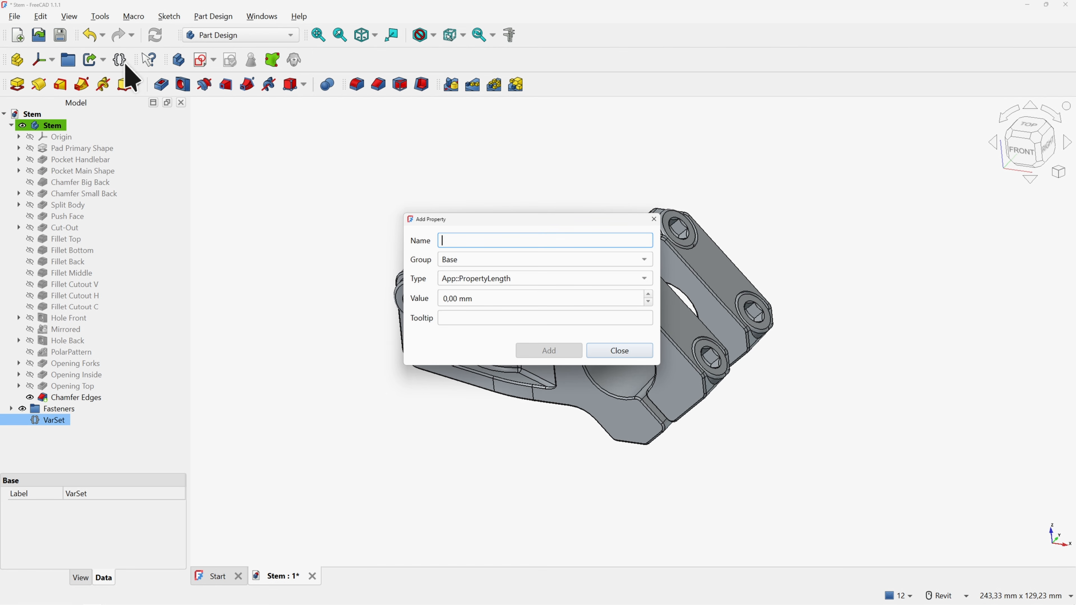
text(Size)
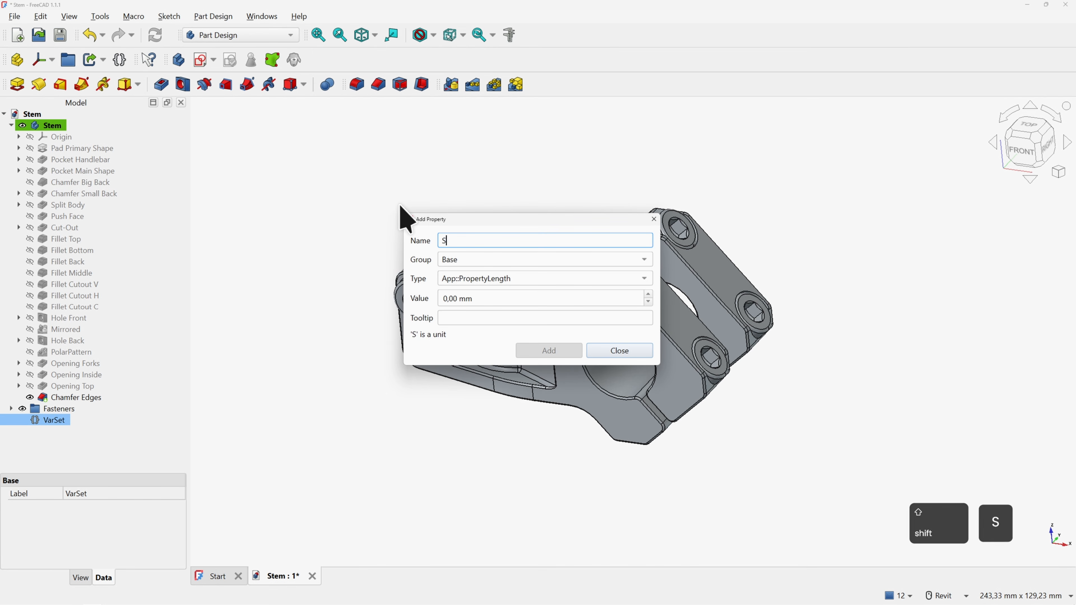
click(460, 297)
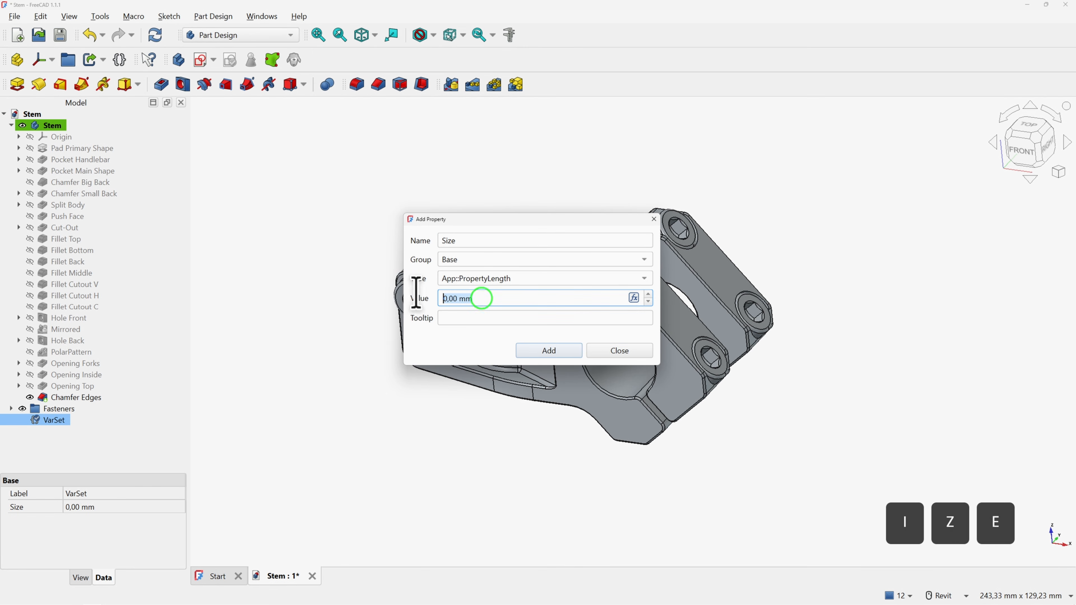
text(40)
key(Return)
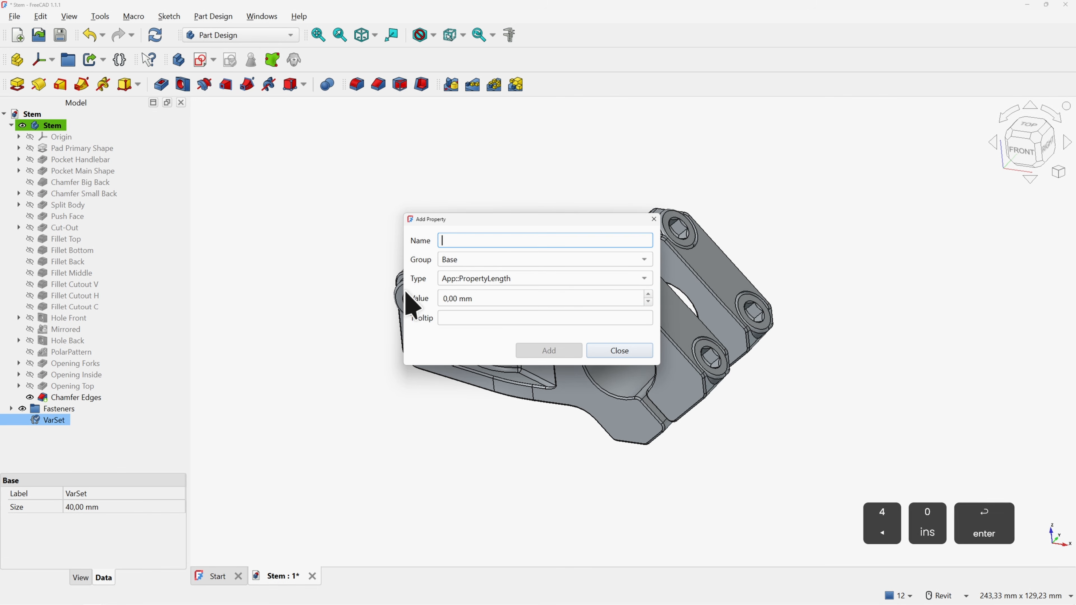
click(620, 355)
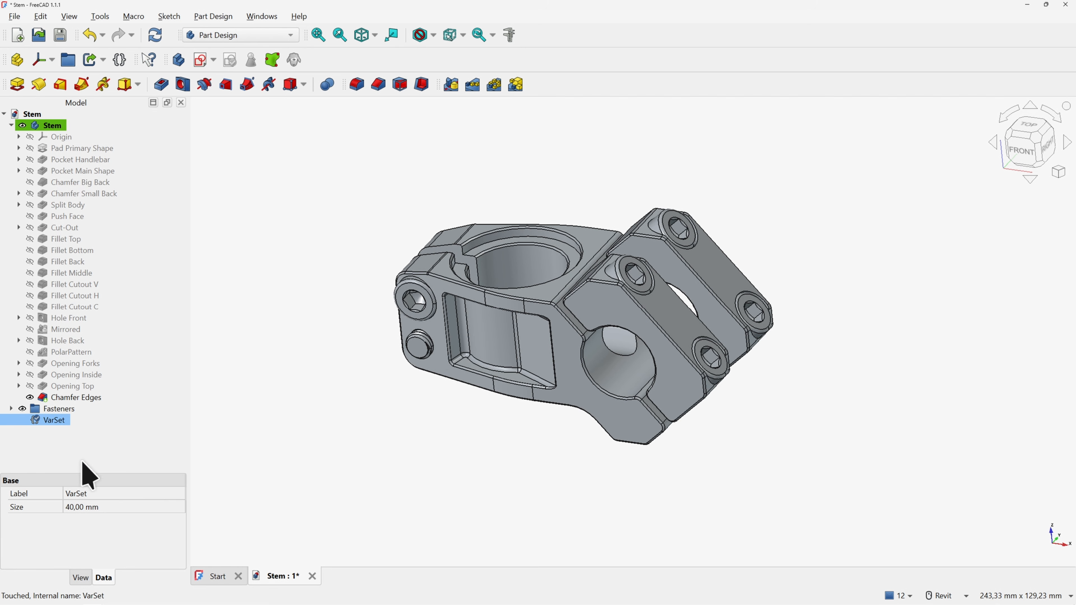
click(94, 511)
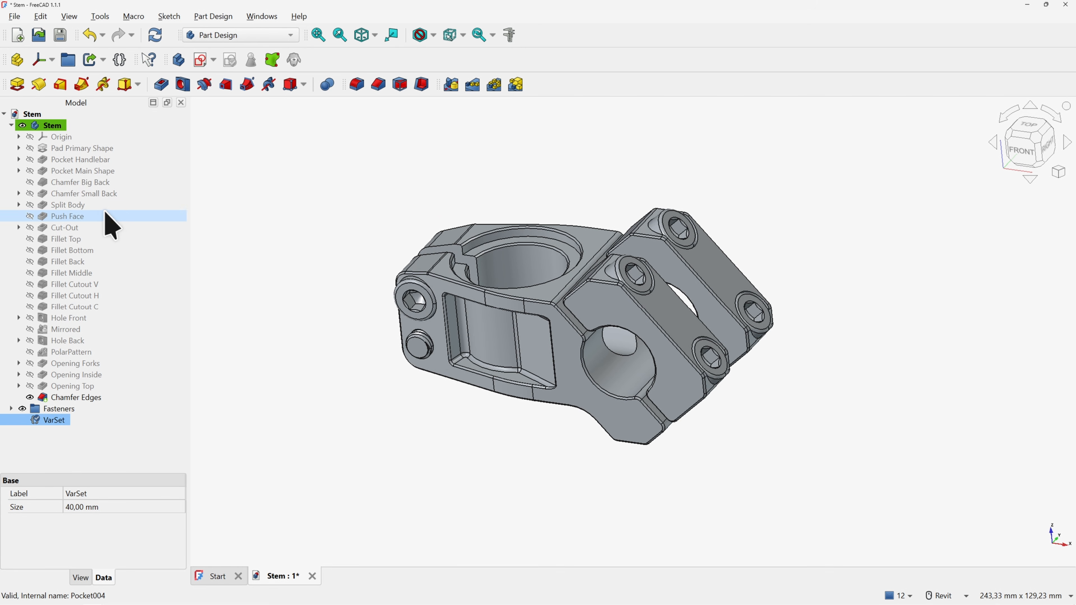
click(19, 160)
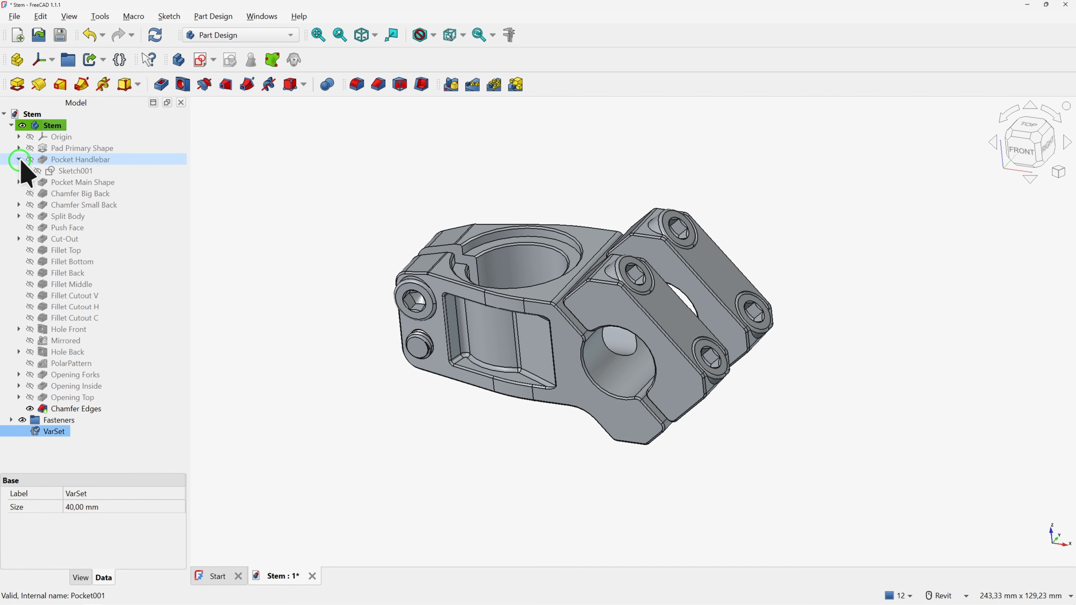
double_click(73, 171)
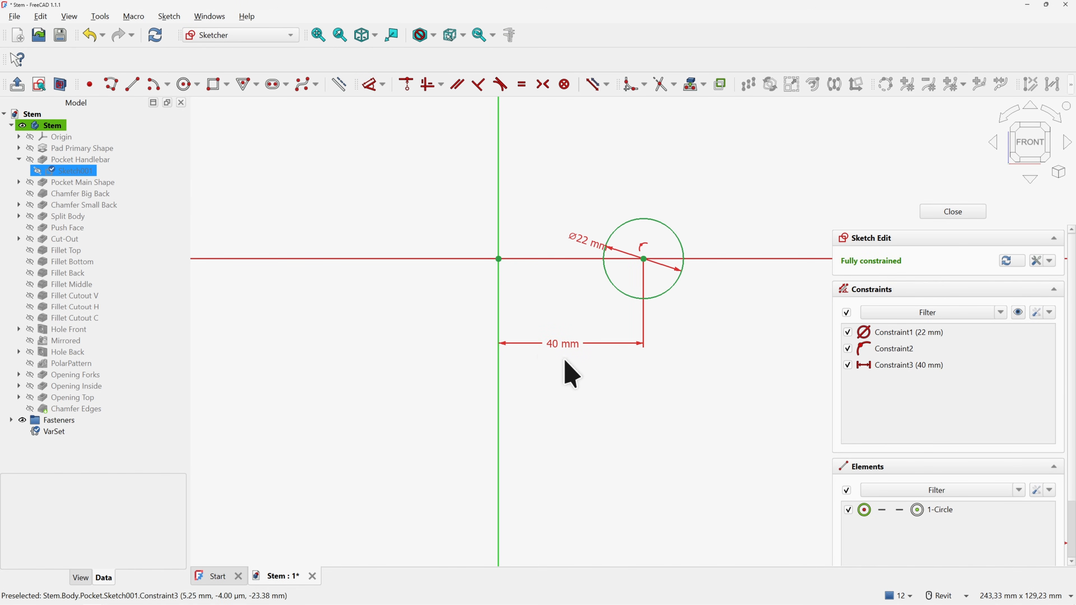
click(943, 213)
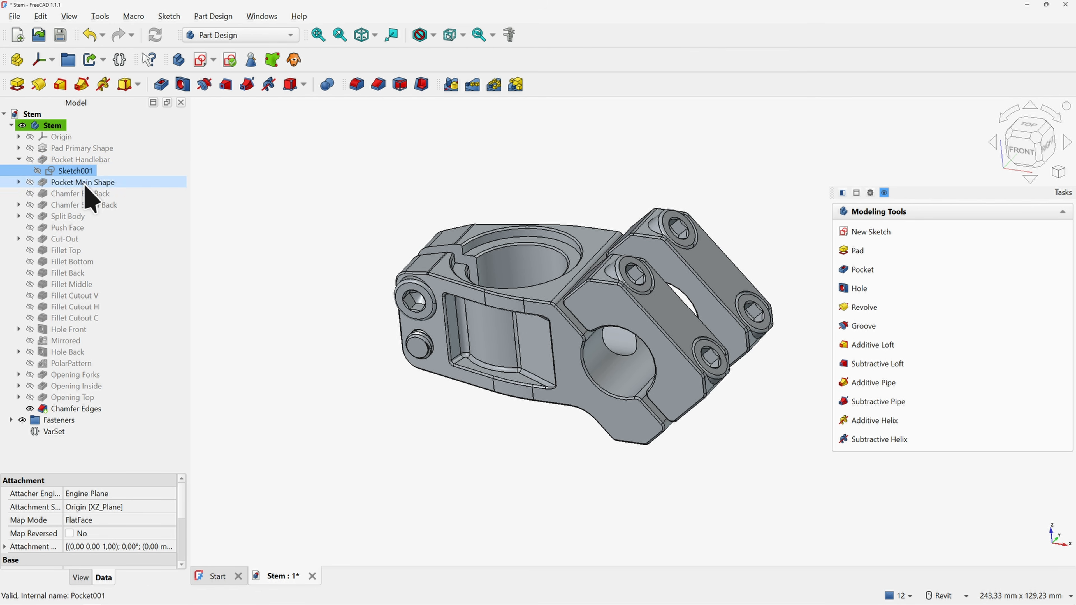
click(53, 431)
click(85, 507)
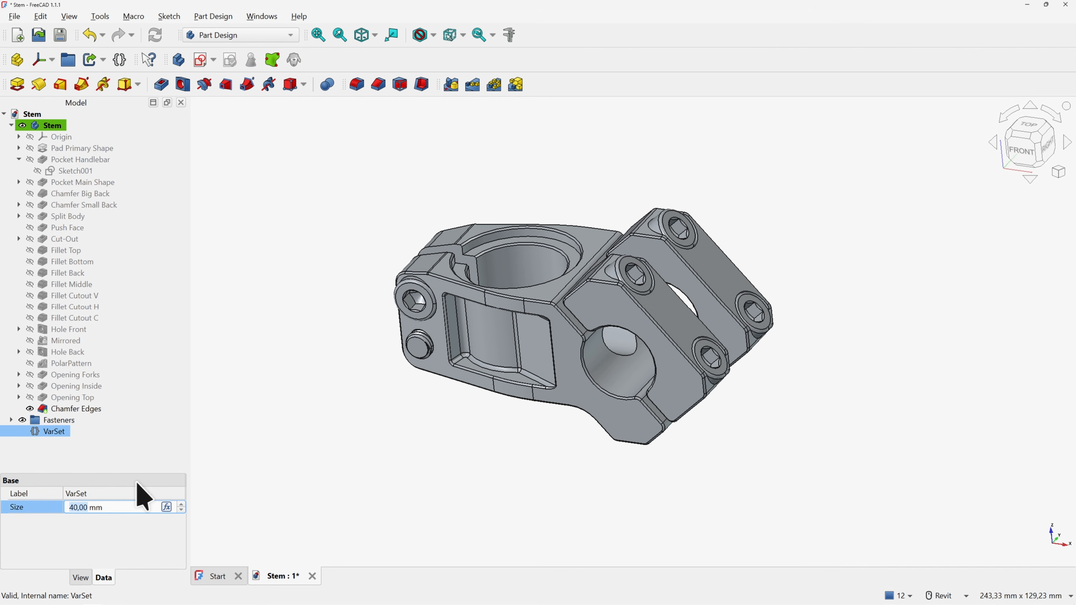
text(50)
key(Return)
click(85, 507)
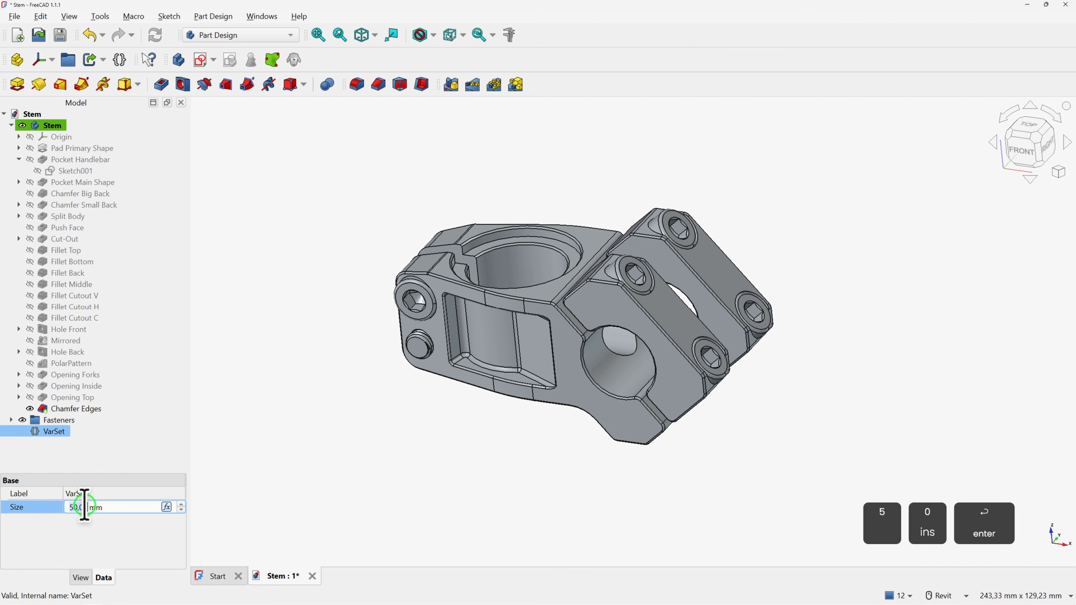
text(40)
key(Return)
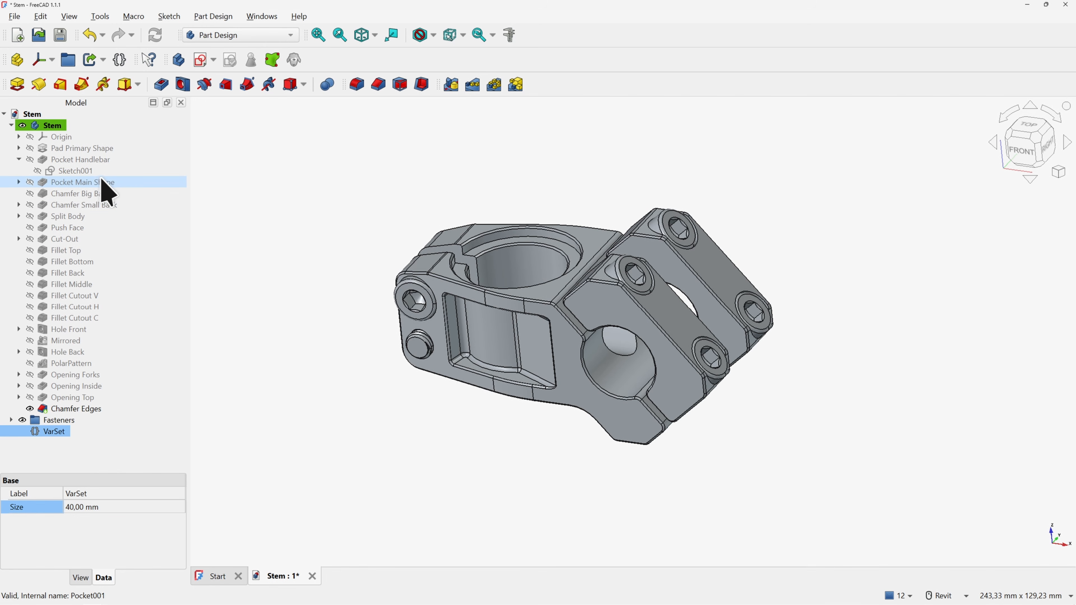
Expand Pad Primary Shape and edit its Sketch showing the 32, 66 and 50 mm dimensions
click(19, 148)
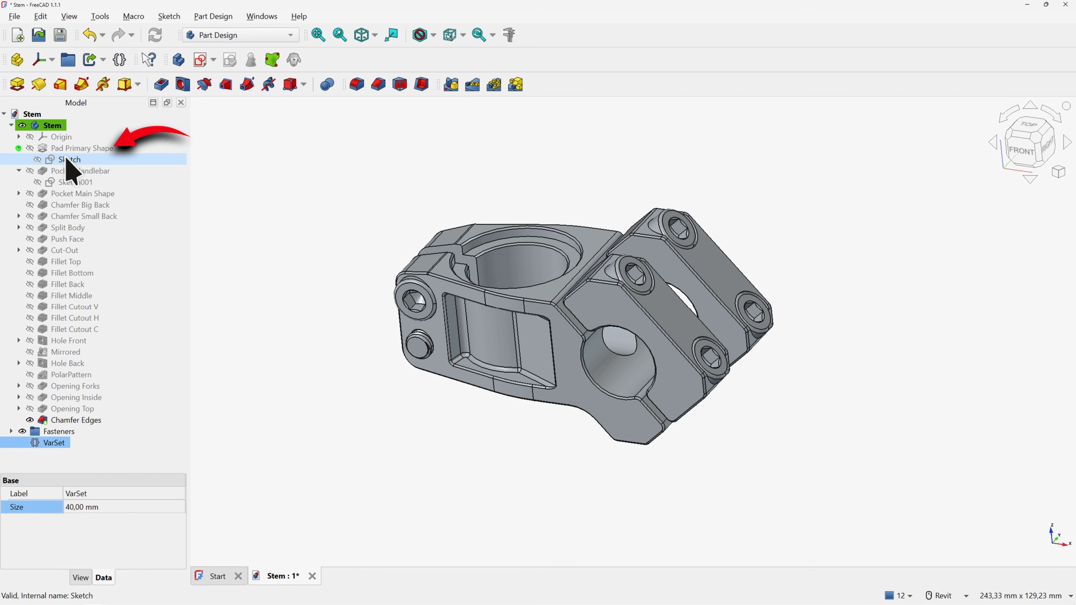
double_click(67, 159)
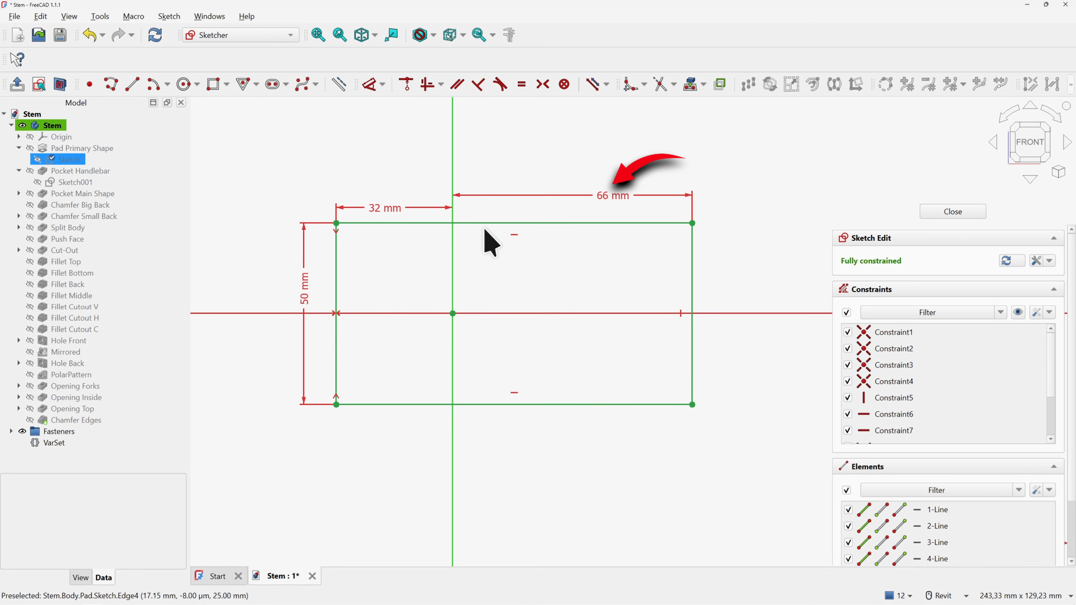
middle_drag(488, 229, 469, 252)
Replace the 66 mm width with the expression VarSet.Size+26mm and close the sketch
double_click(601, 232)
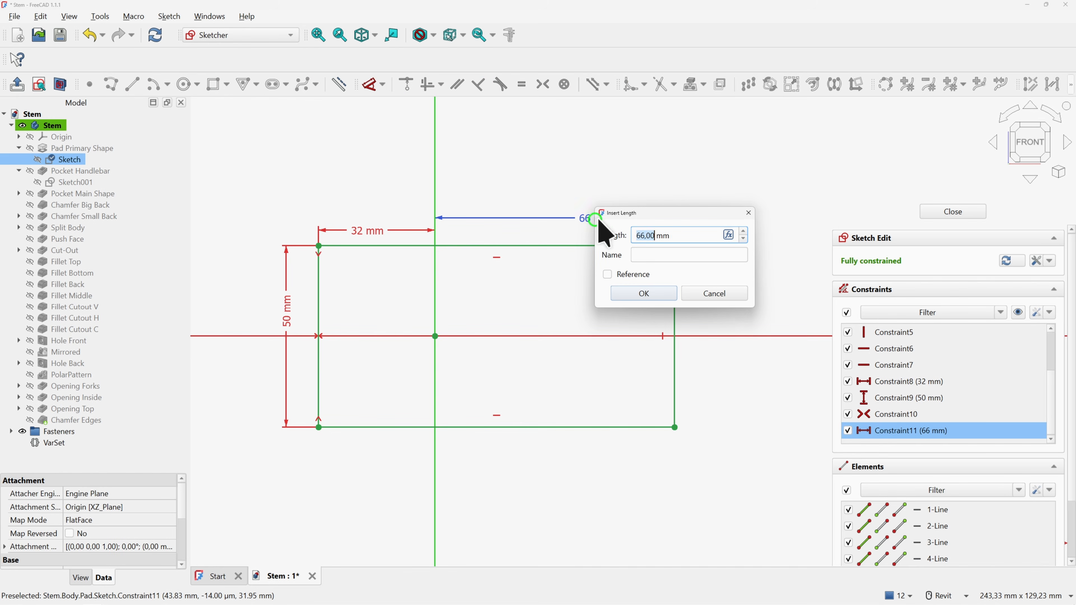
click(730, 234)
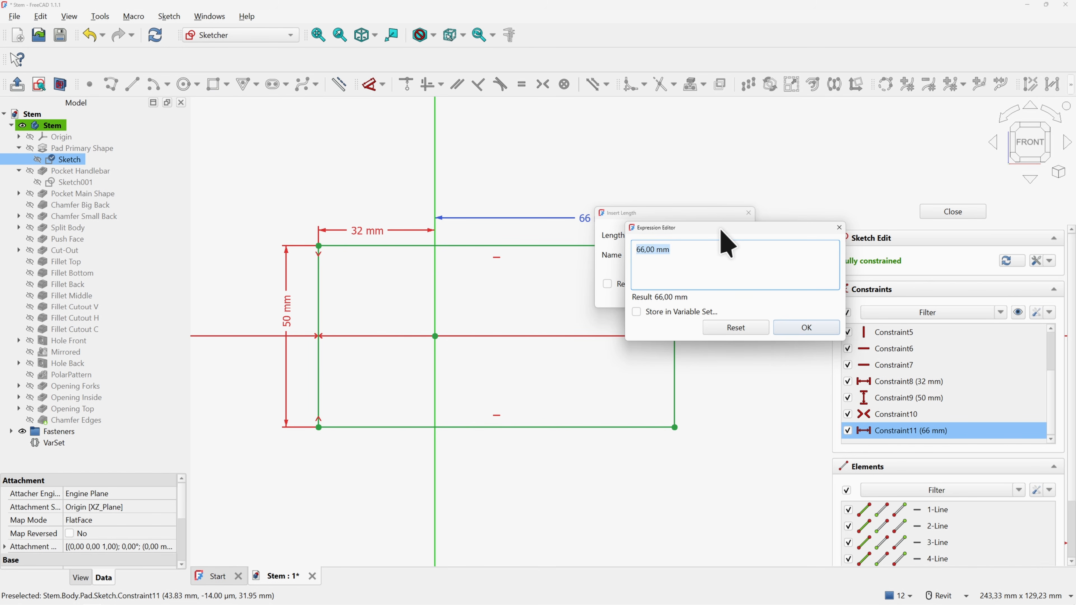
drag(722, 231, 500, 223)
text(va)
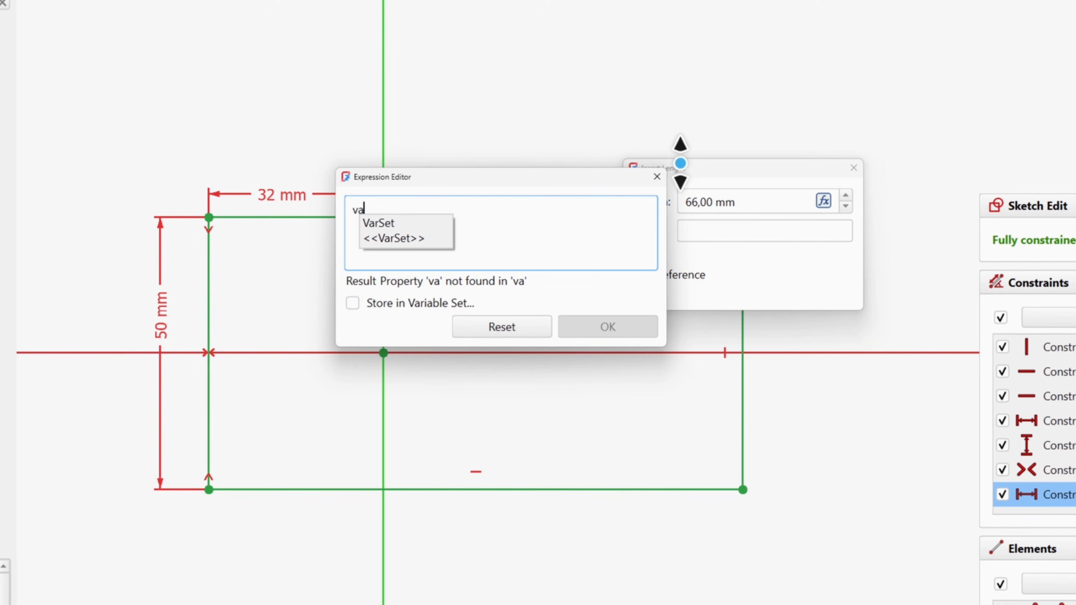
key(Down)
key(Down)
text(.s)
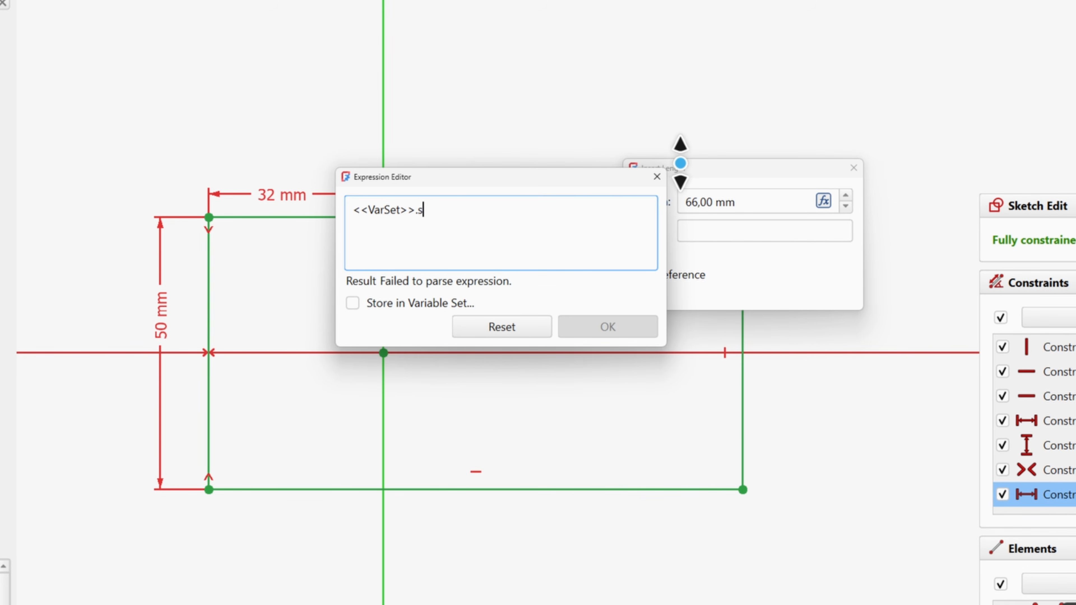
key(Down)
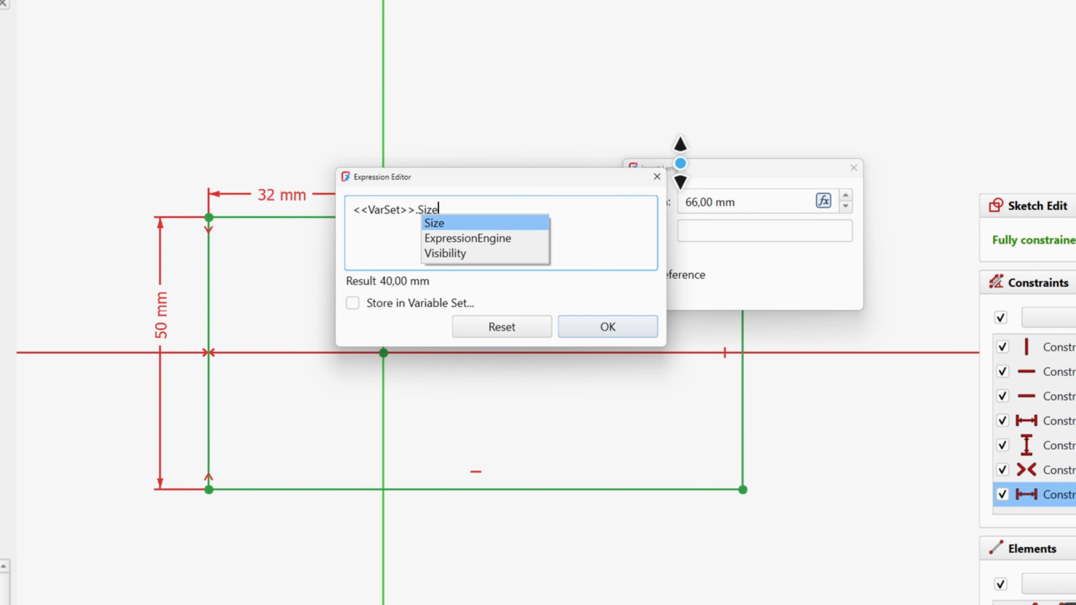
text(+26mm)
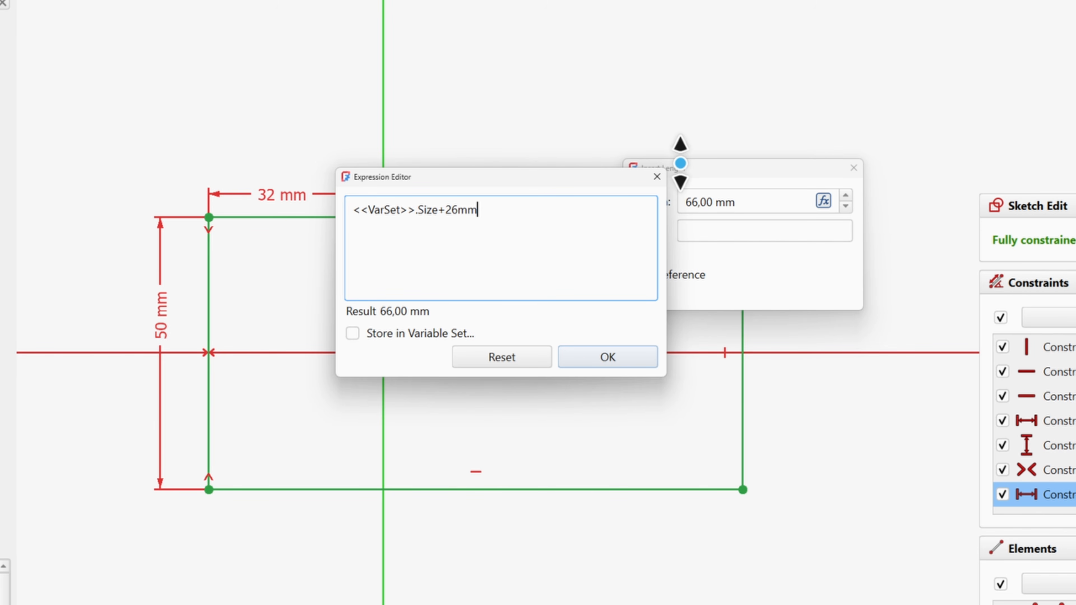
key(Return)
key(Return)
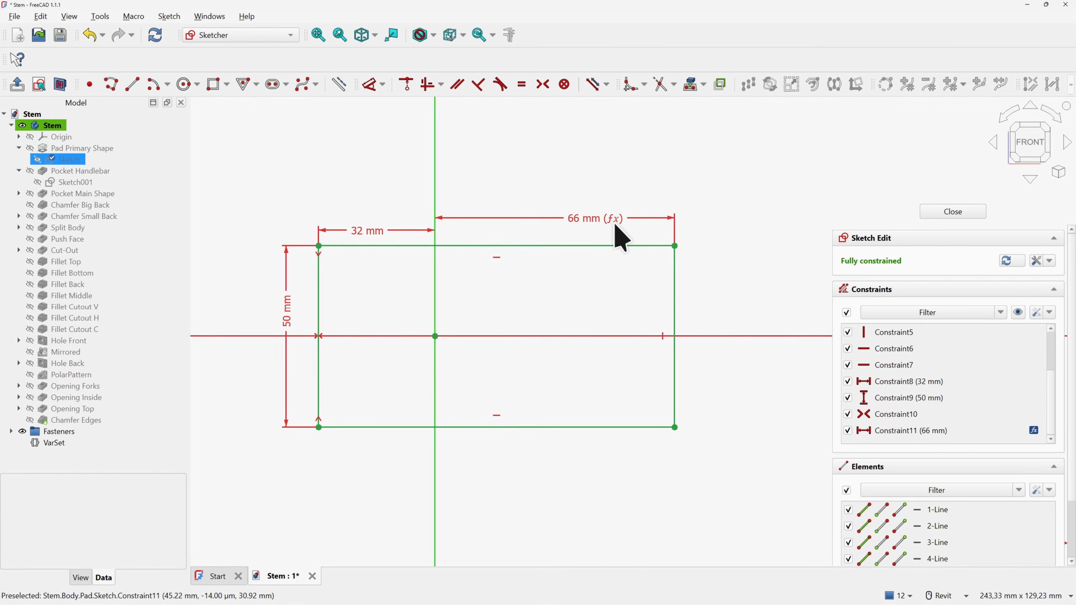
click(950, 212)
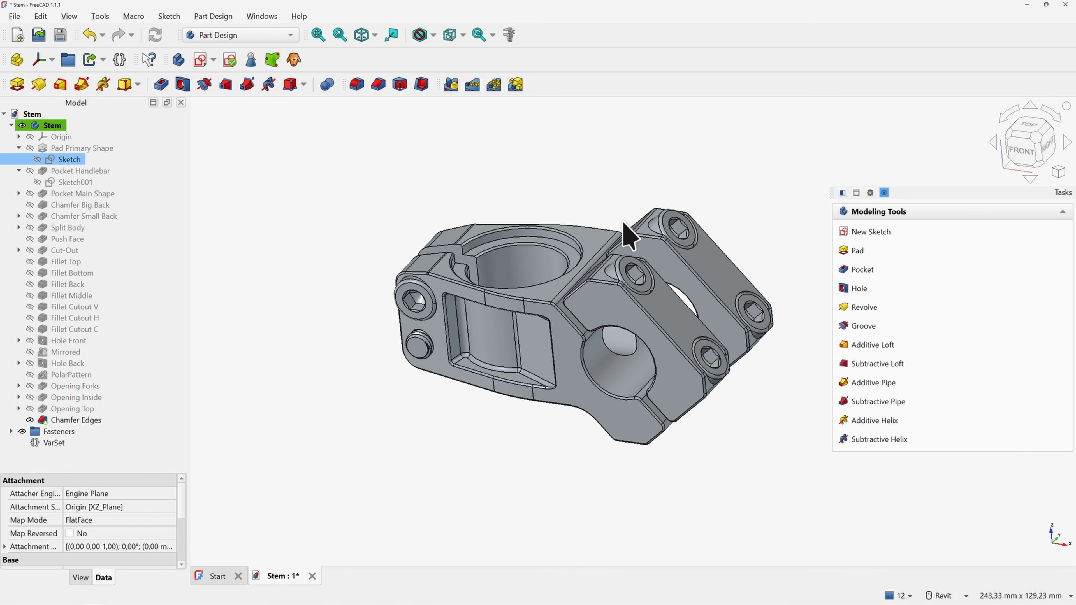
In Sketch001, drive the 40 mm dimension by VarSet.Size and close the sketch
double_click(100, 182)
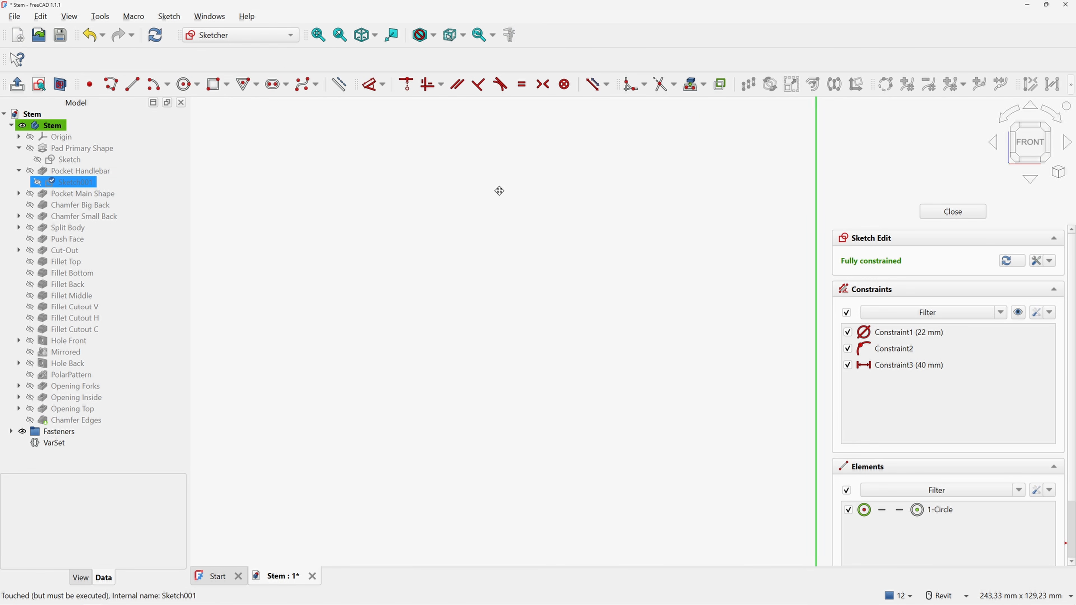
double_click(514, 313)
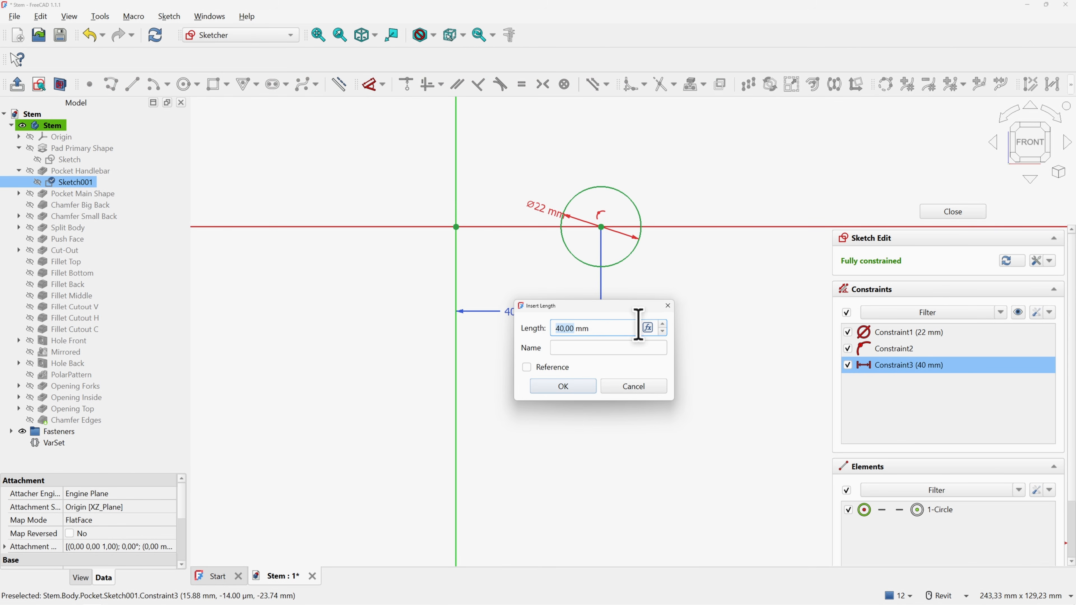
click(648, 327)
text(va)
key(Down)
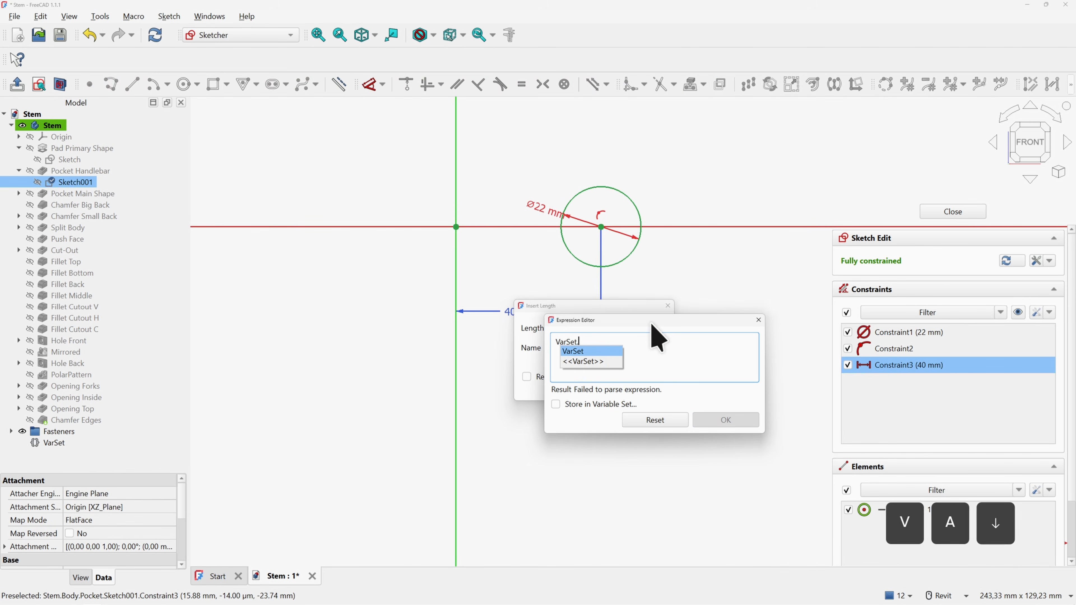
text(.s)
key(Down)
key(Right)
click(723, 420)
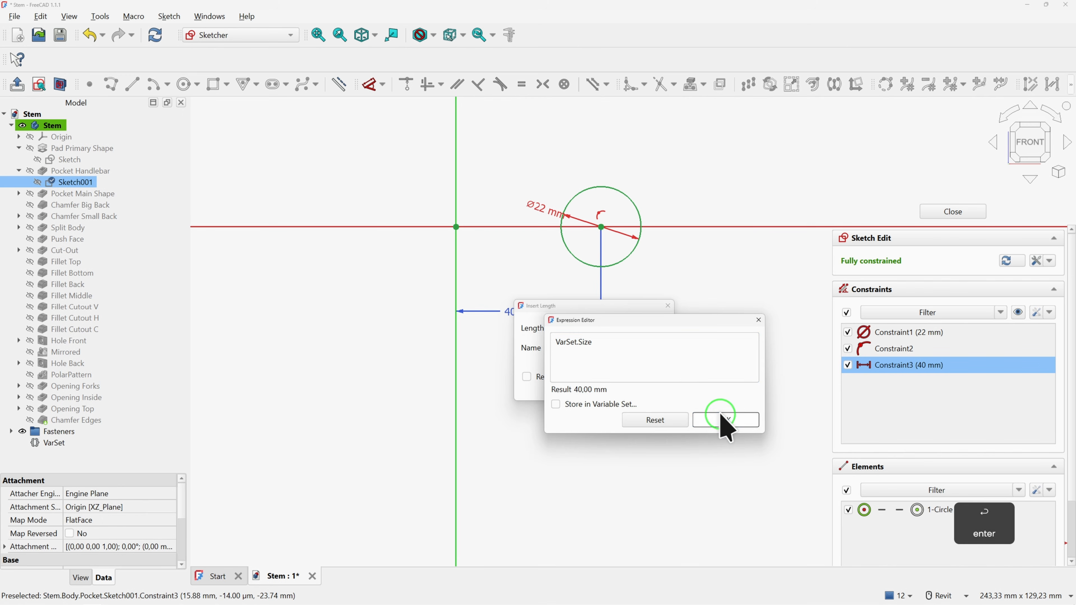
click(725, 420)
click(584, 385)
click(941, 213)
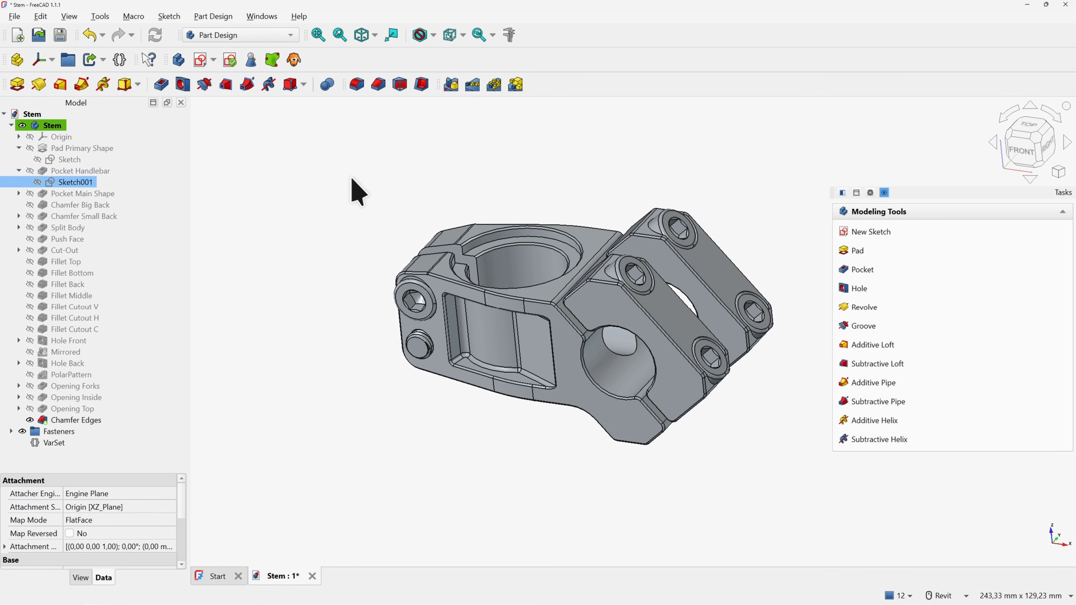
Open Sketch002 under Pocket Main Shape and frame the whole sketch
click(19, 194)
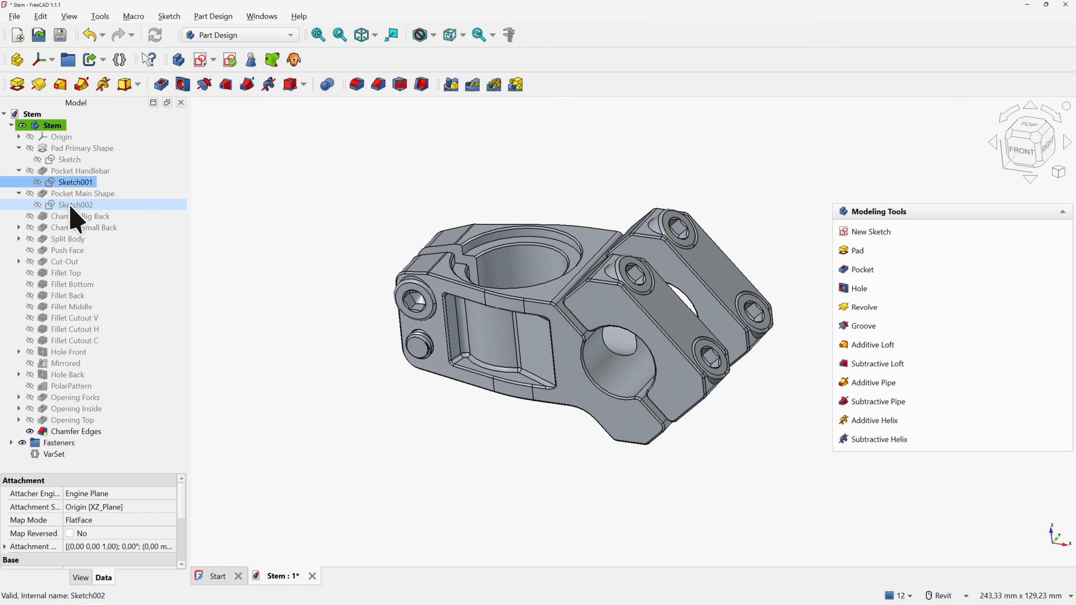
double_click(75, 205)
middle_drag(220, 299, 159, 338)
middle_drag(423, 206, 267, 338)
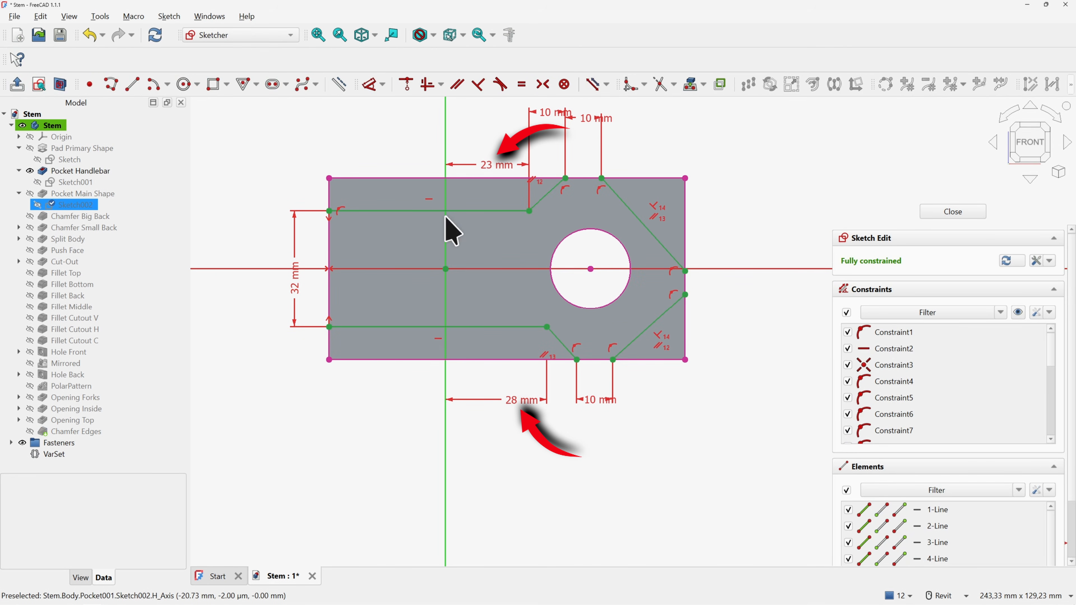
Set the 23 mm dimension to the expression VarSet.Size-17mm
double_click(488, 168)
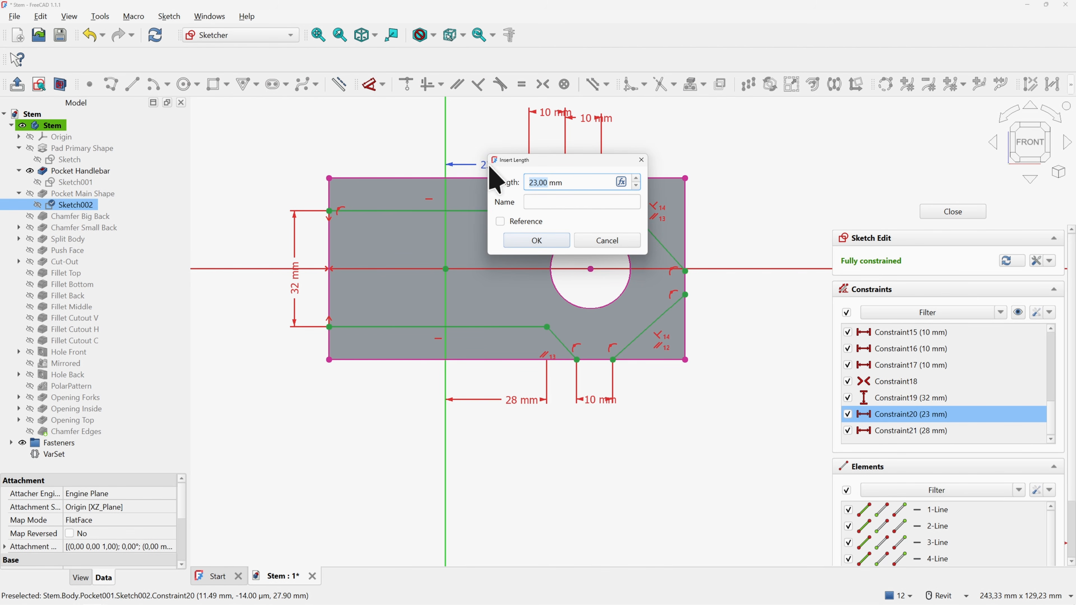
click(621, 182)
text(va)
key(Down)
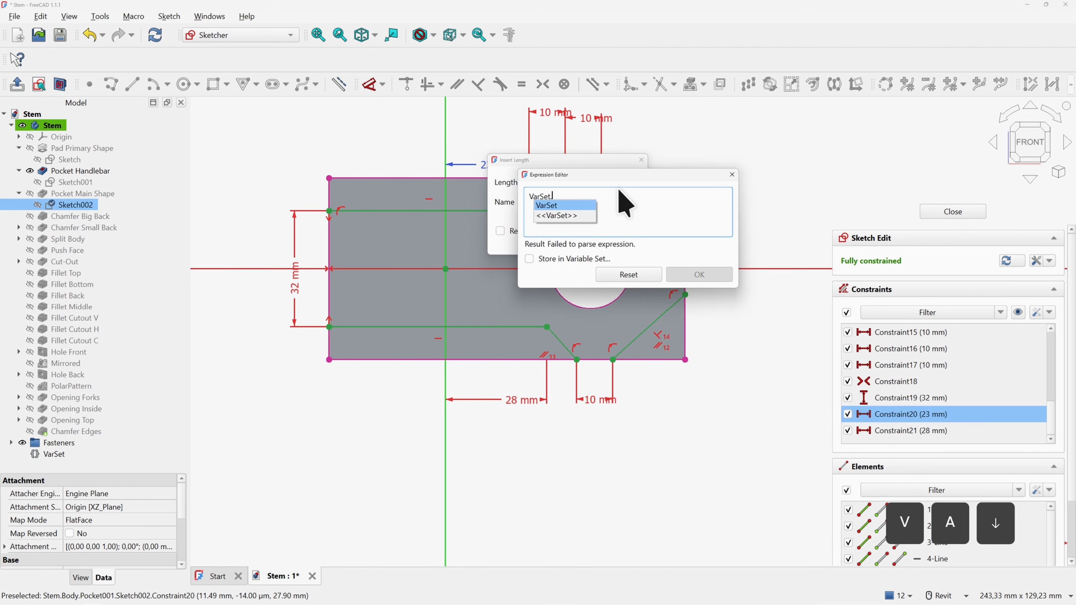
key(Right)
text(size)
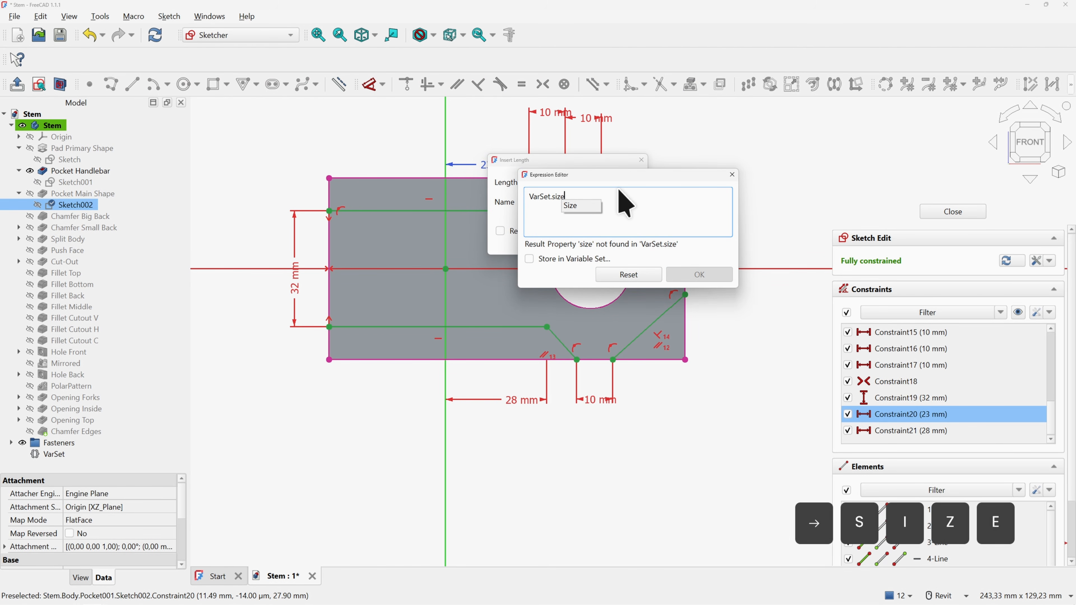
key(Down)
key(Right)
key(Right)
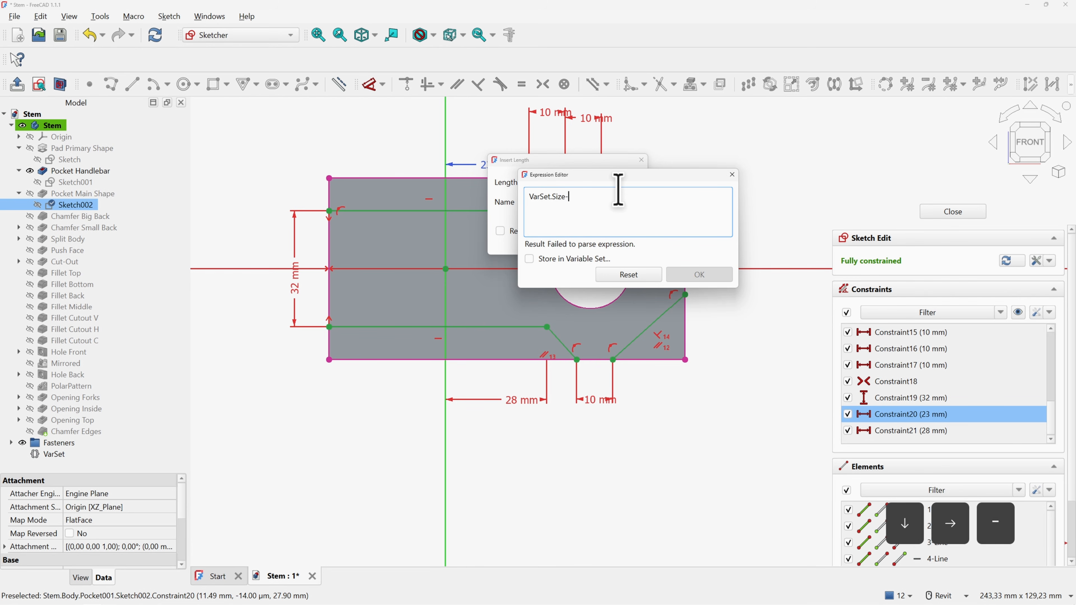
text(-17mm)
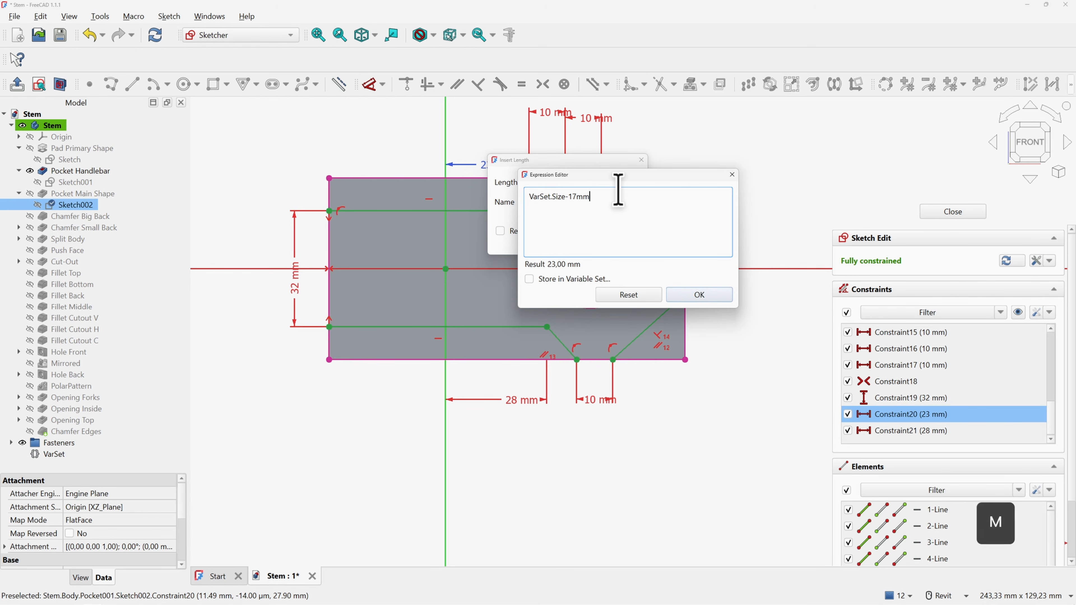
key(Return)
key(Return)
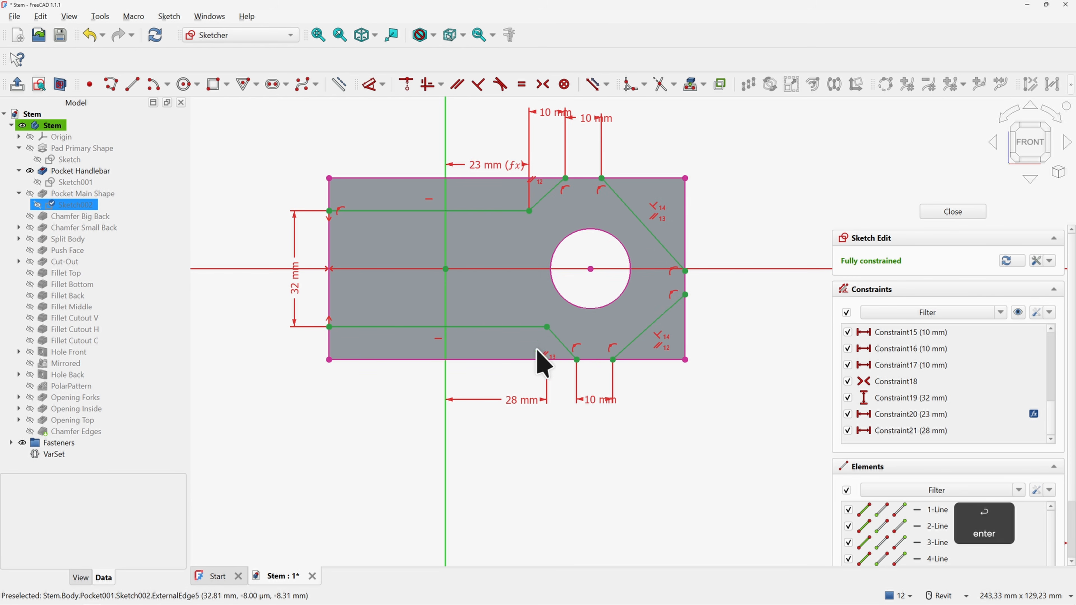
Set the 28 mm dimension to VarSet.Size-12mm and leave the sketch
double_click(513, 401)
click(646, 413)
text(var)
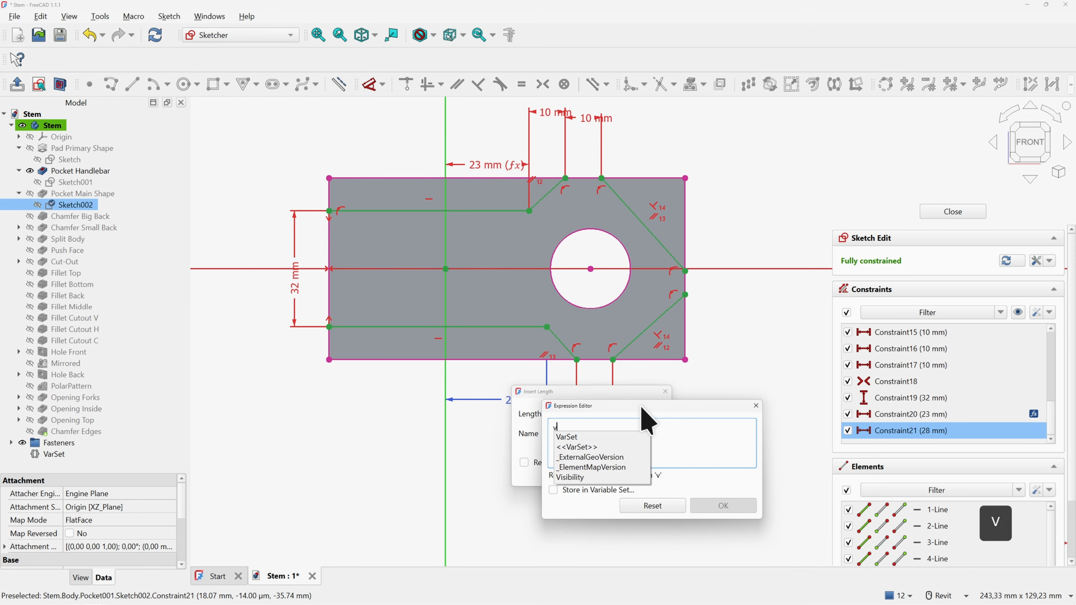
key(Right)
text(.siz)
key(Down)
key(Right)
text(-12mm)
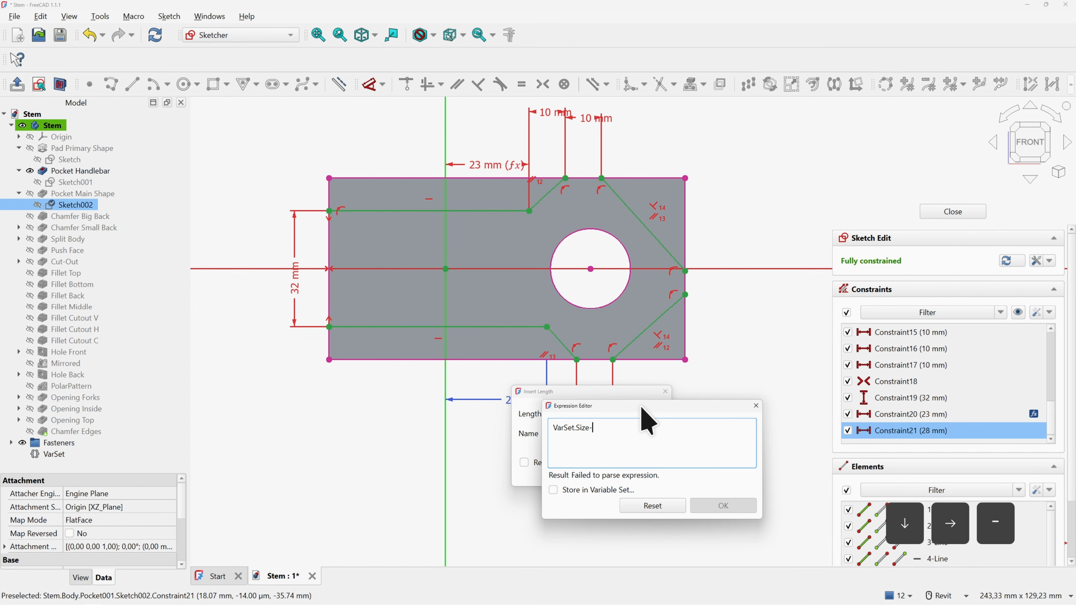
key(Return)
key(Return)
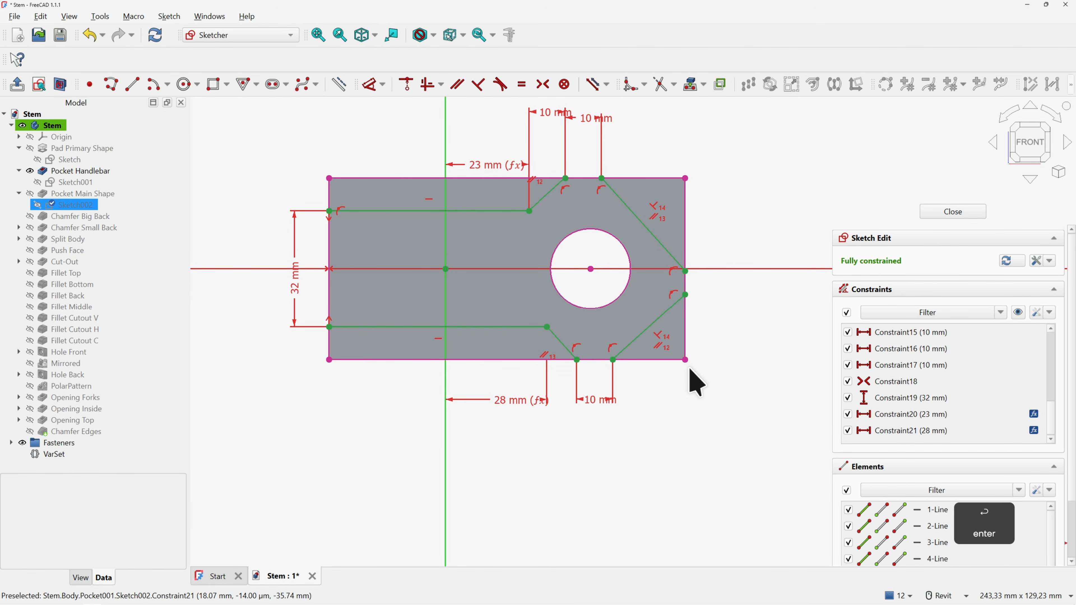
key(Escape)
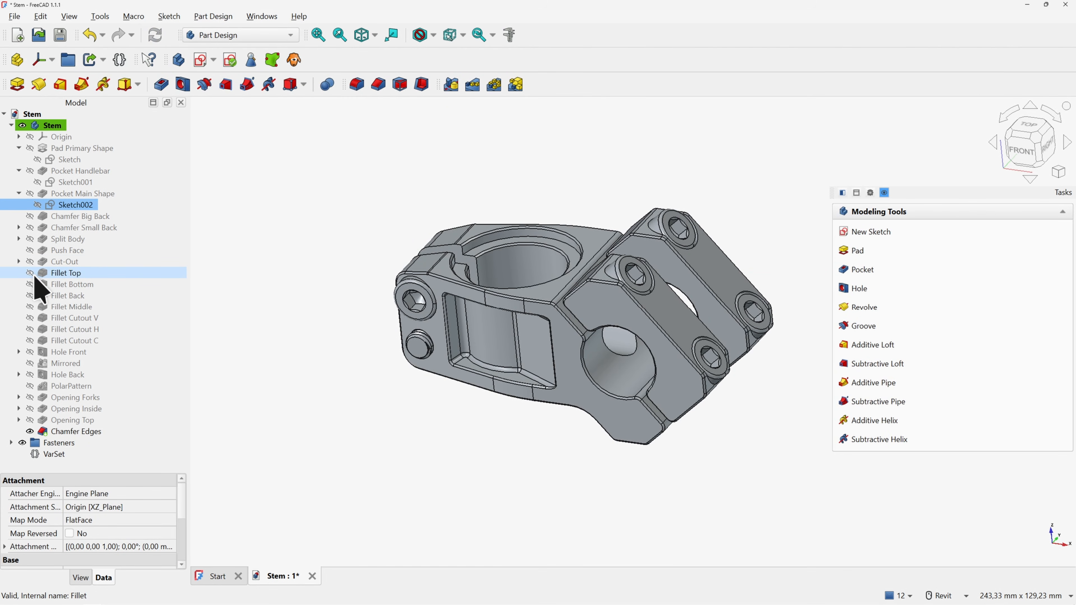
Open Sketch005 under Cut-Out and set its 20 mm dimension to VarSet.Size-20mm
click(19, 261)
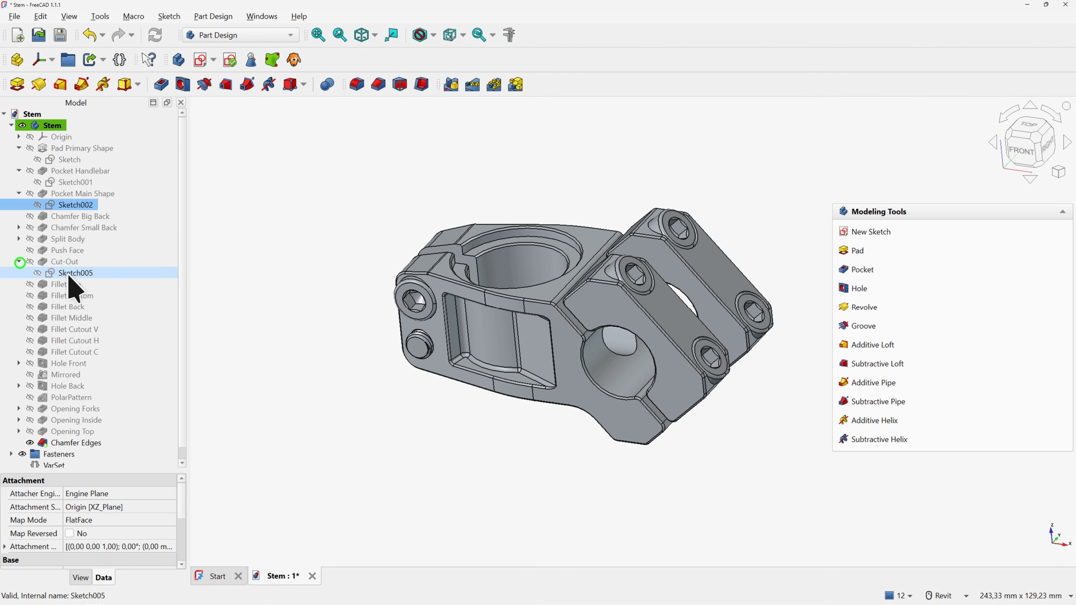
double_click(74, 272)
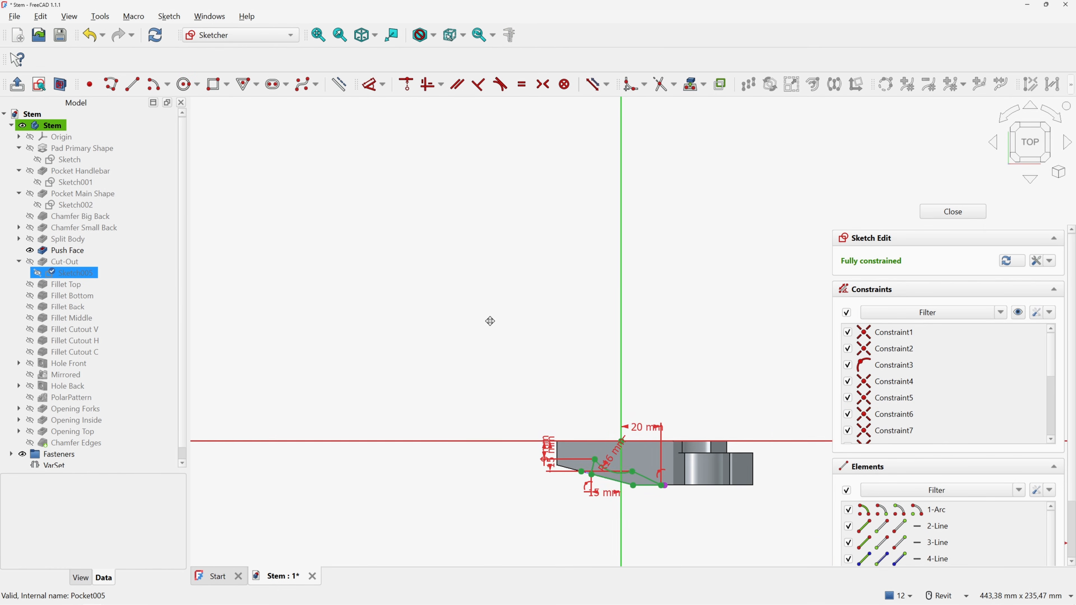
scroll(554, 321, up, 2)
double_click(524, 232)
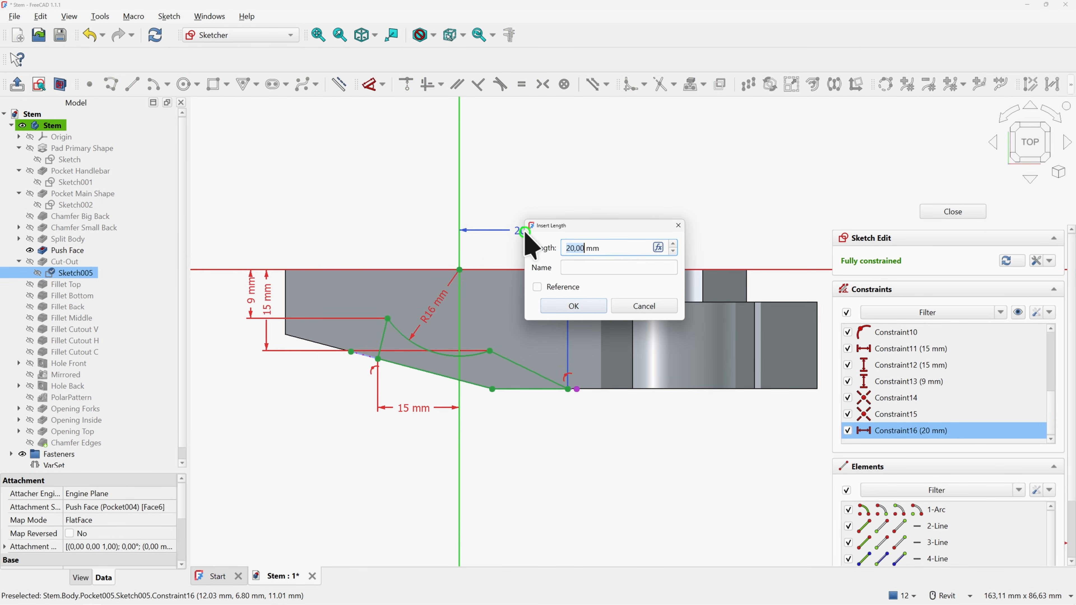
click(658, 247)
text(vars)
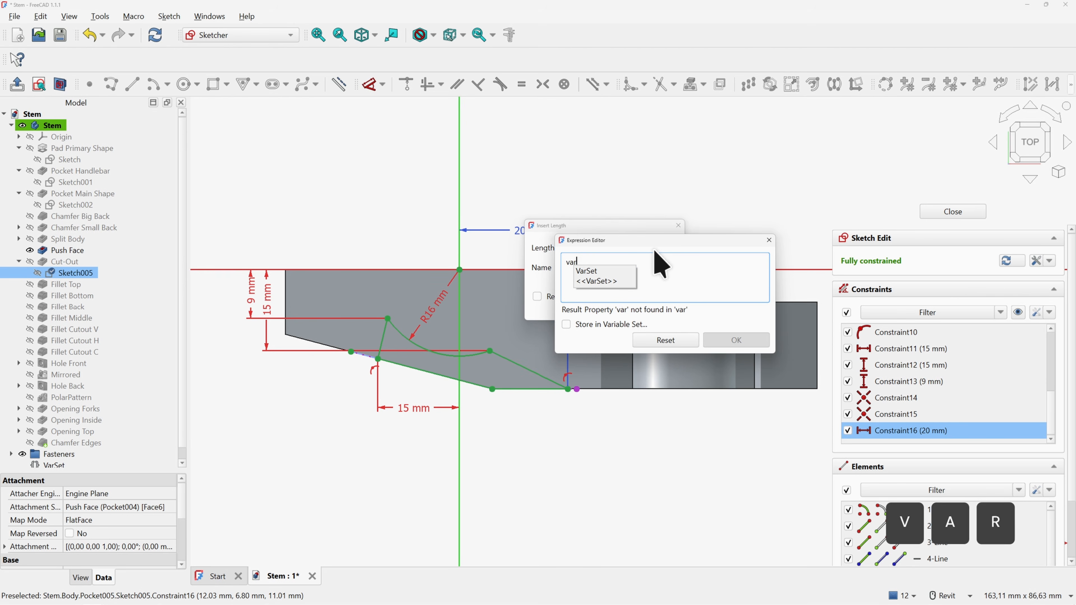
key(Down)
key(Right)
text(.s)
key(Down)
key(Right)
text(-20mm)
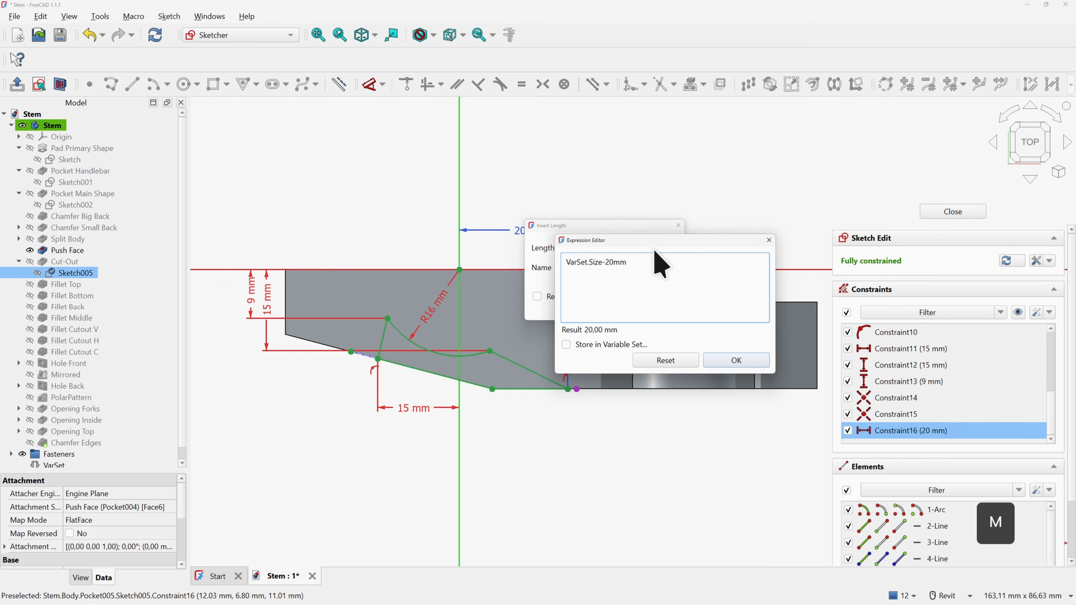
key(Return)
key(Return)
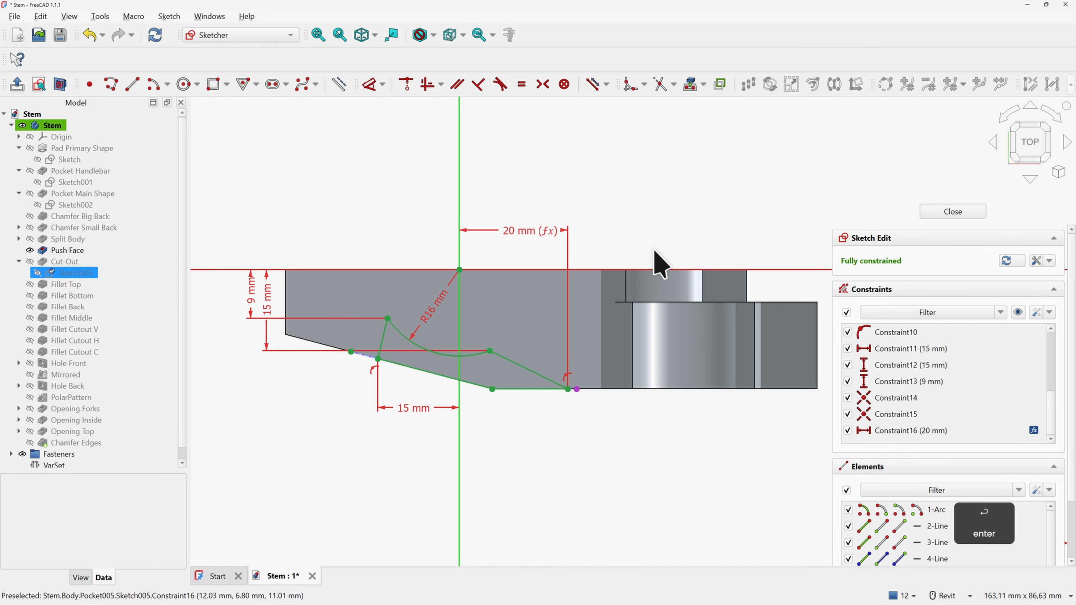
Close the sketch and select the VarSet to show its Size property
click(925, 212)
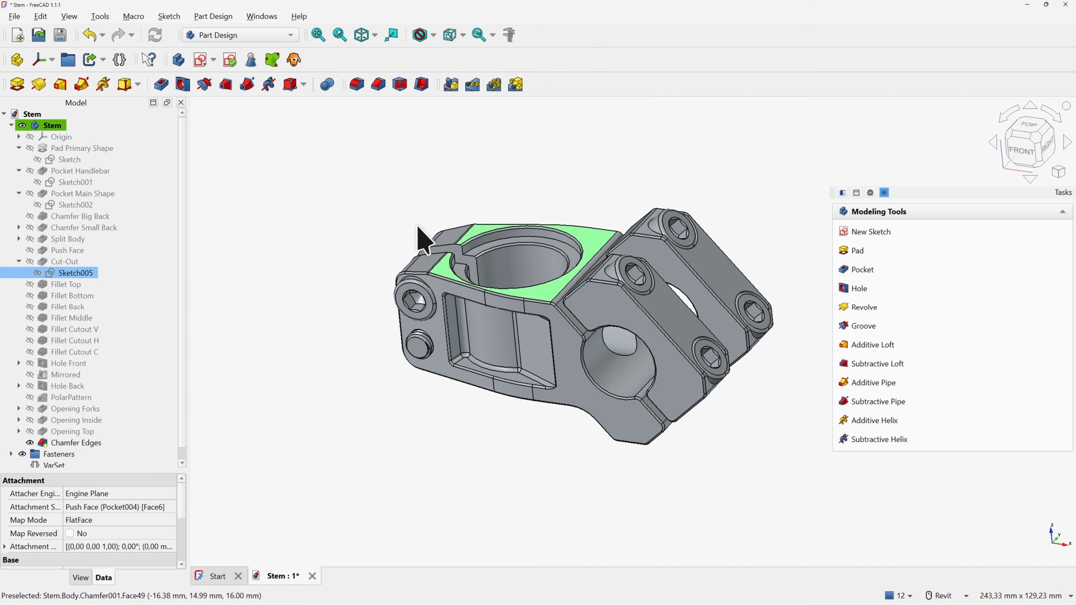
drag(181, 248, 182, 310)
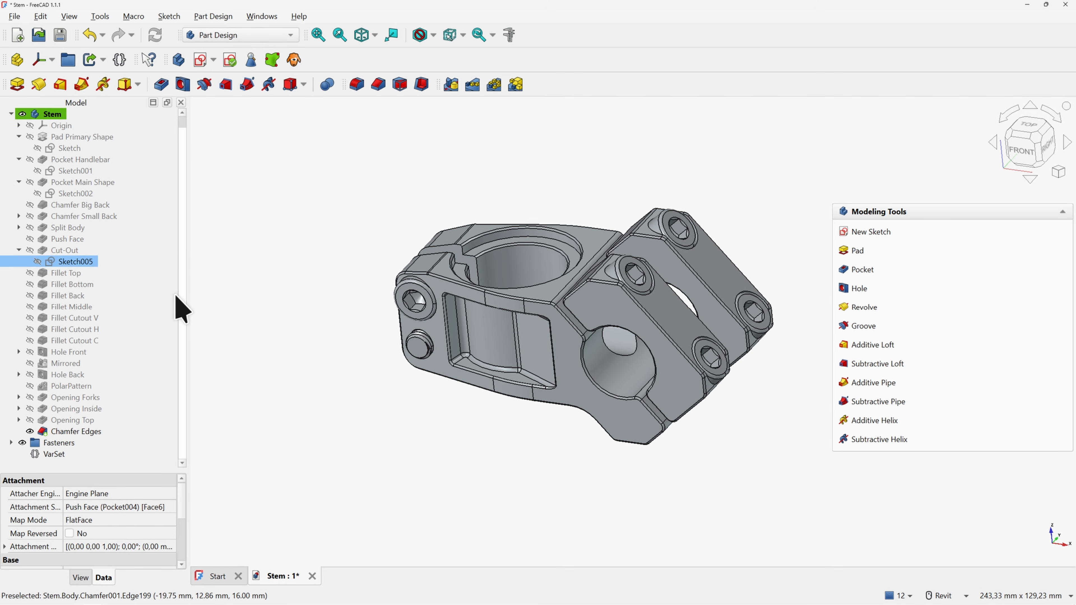
click(59, 453)
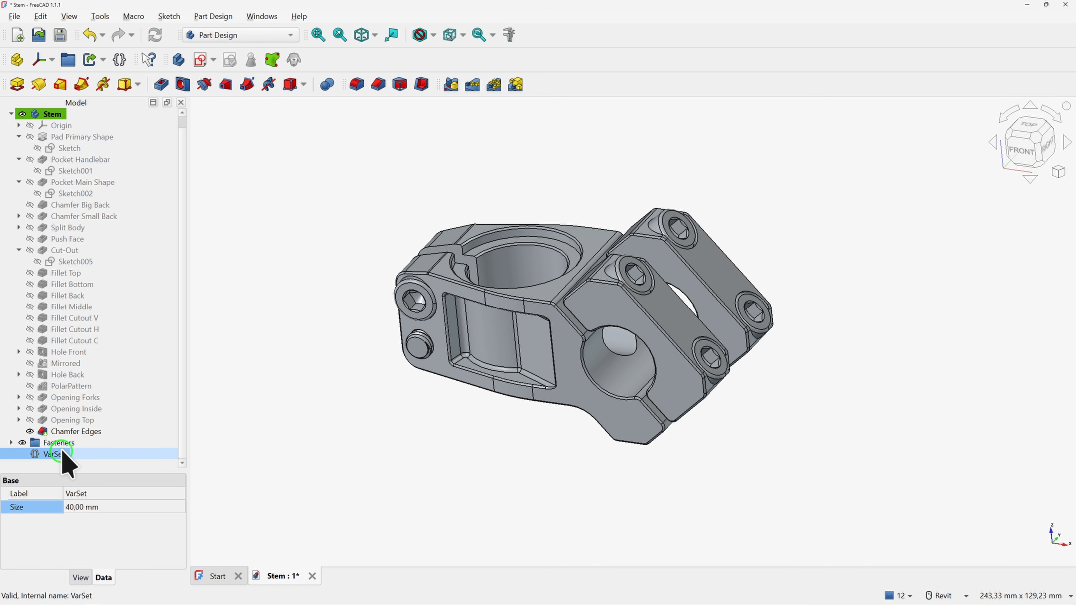
click(77, 507)
text(45)
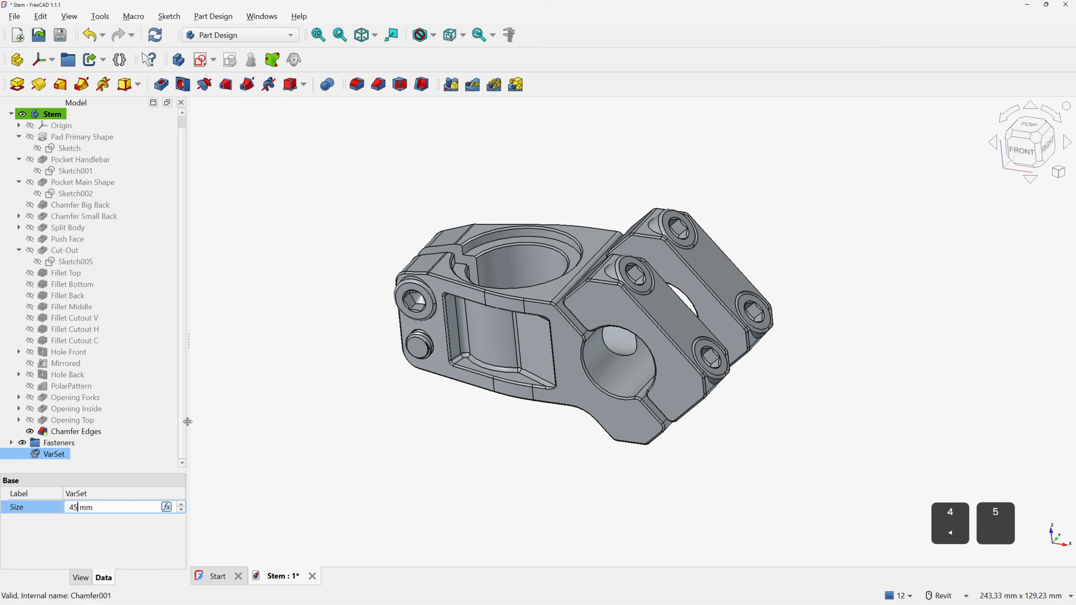
key(Return)
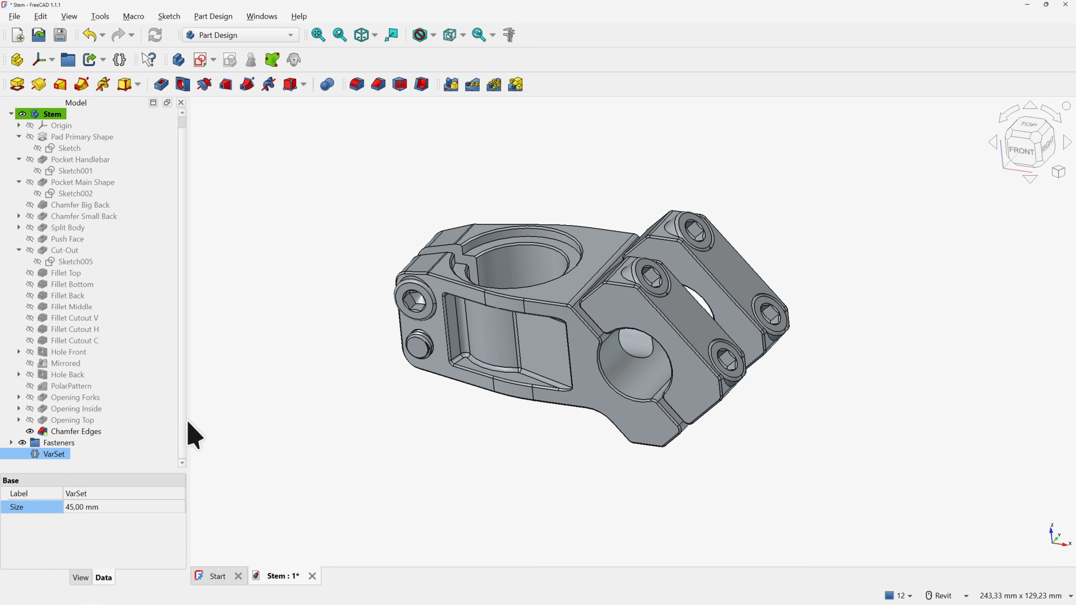
text(50)
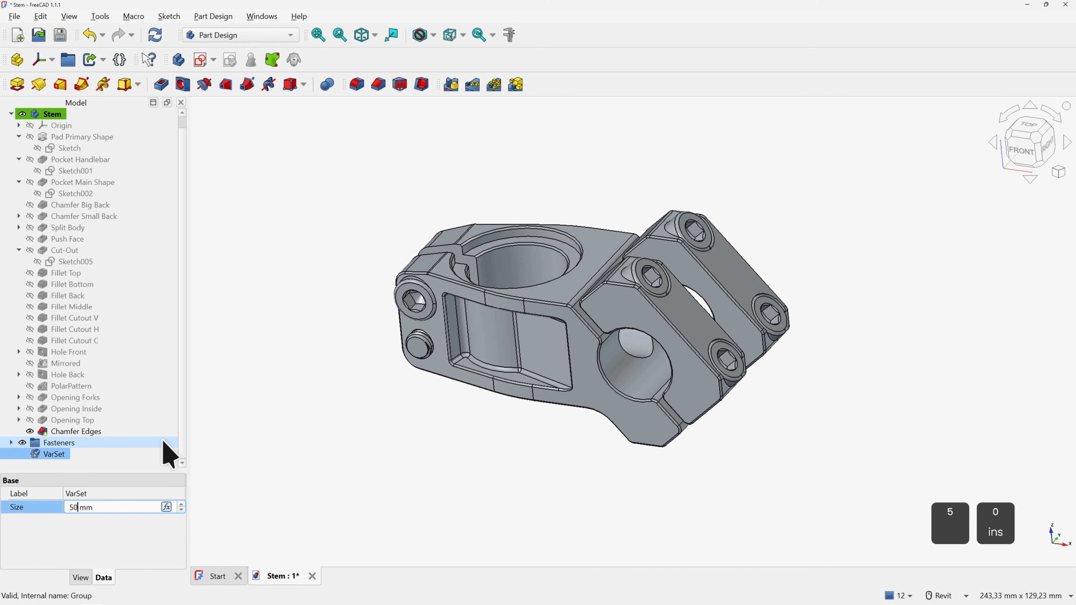
key(Return)
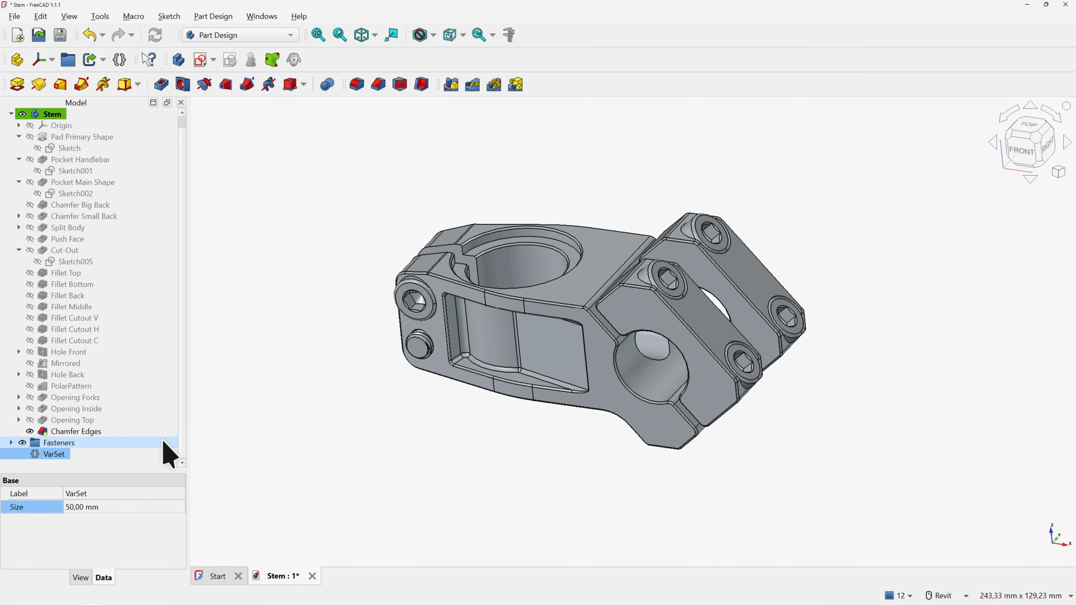
click(91, 508)
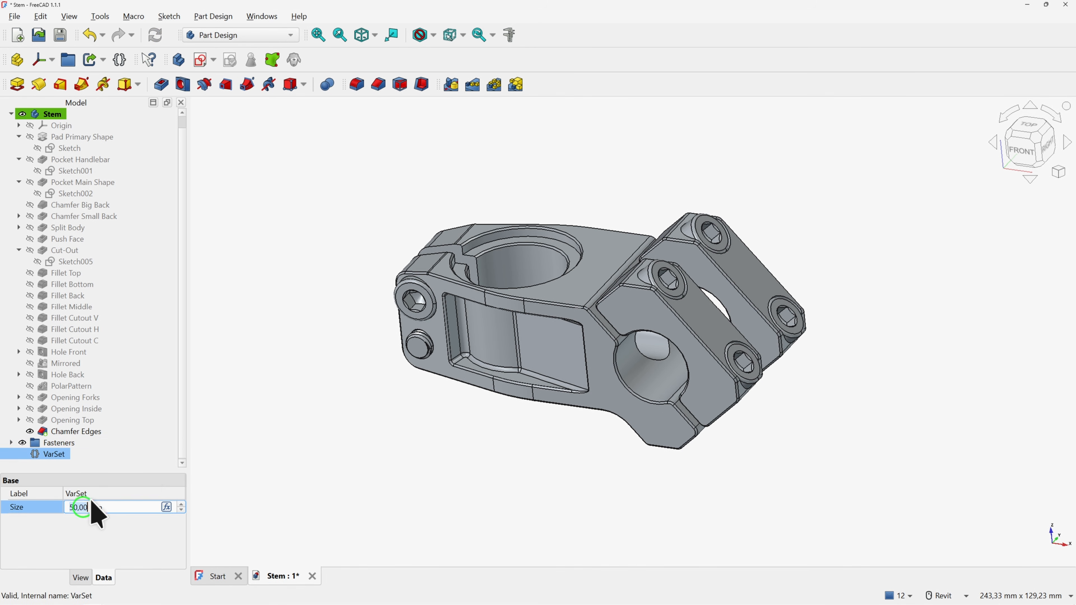
text(60)
key(Return)
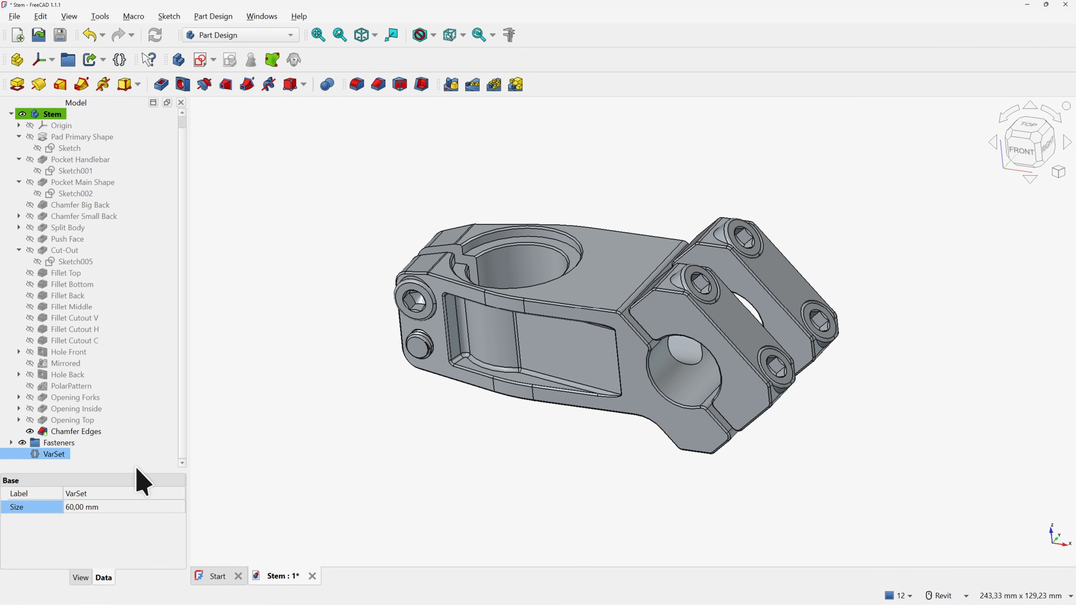
click(77, 509)
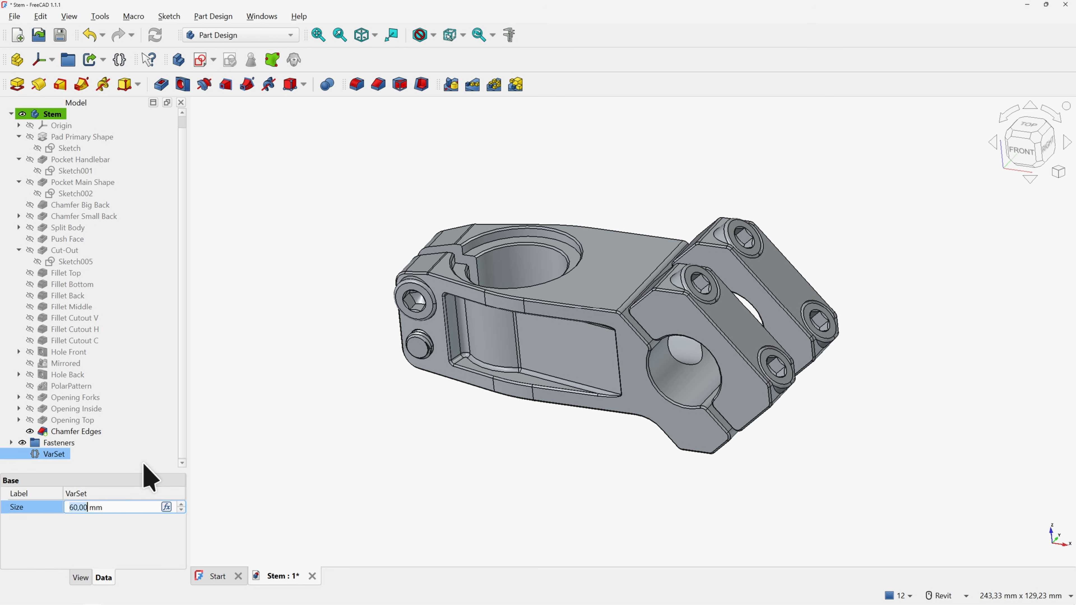
text(50)
key(Return)
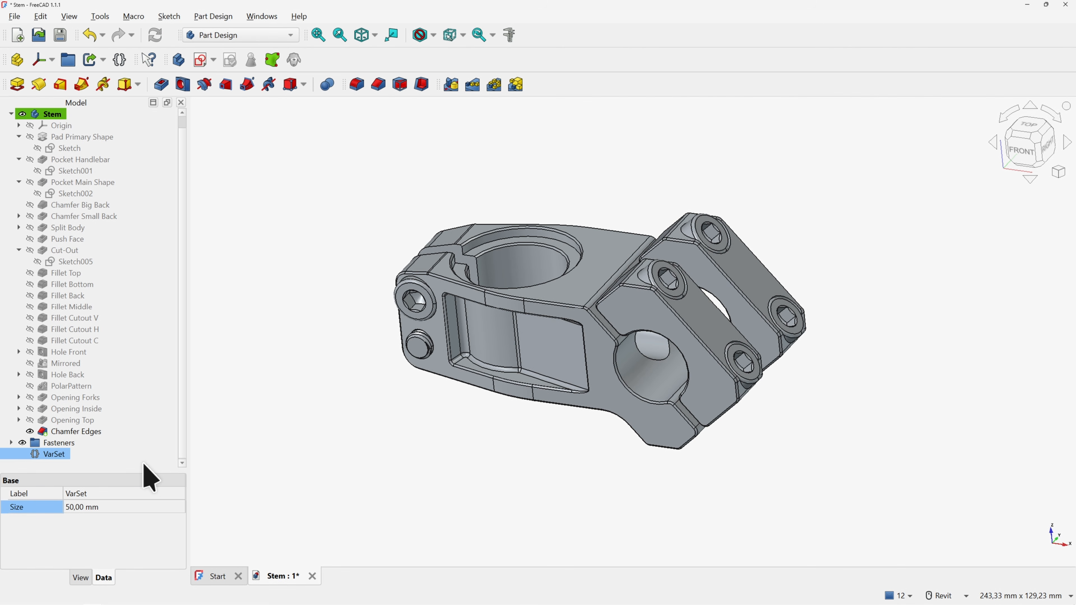
click(90, 507)
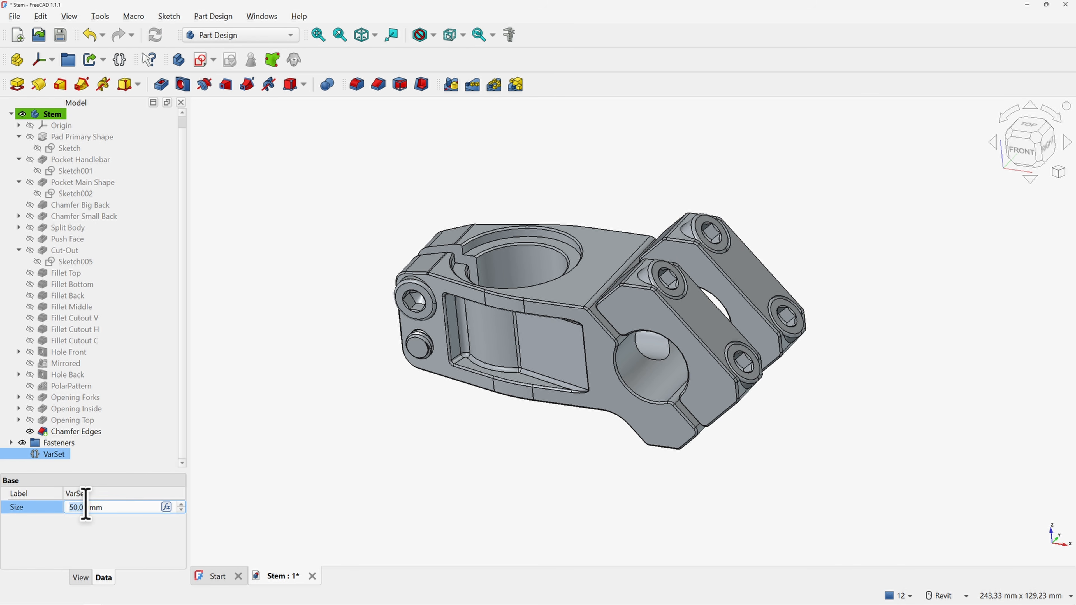
text(40)
key(Return)
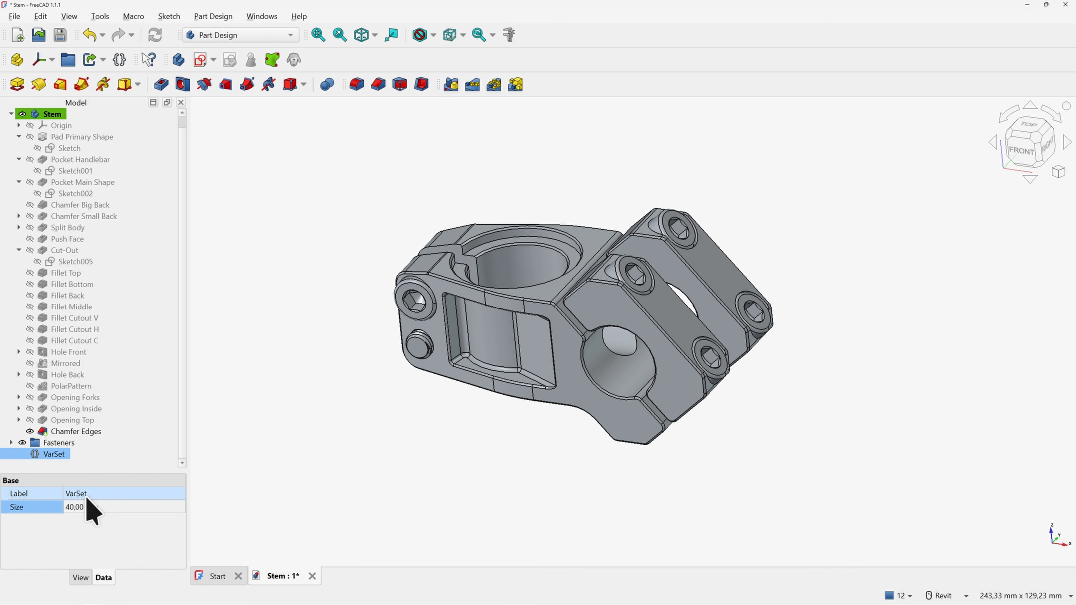
click(346, 403)
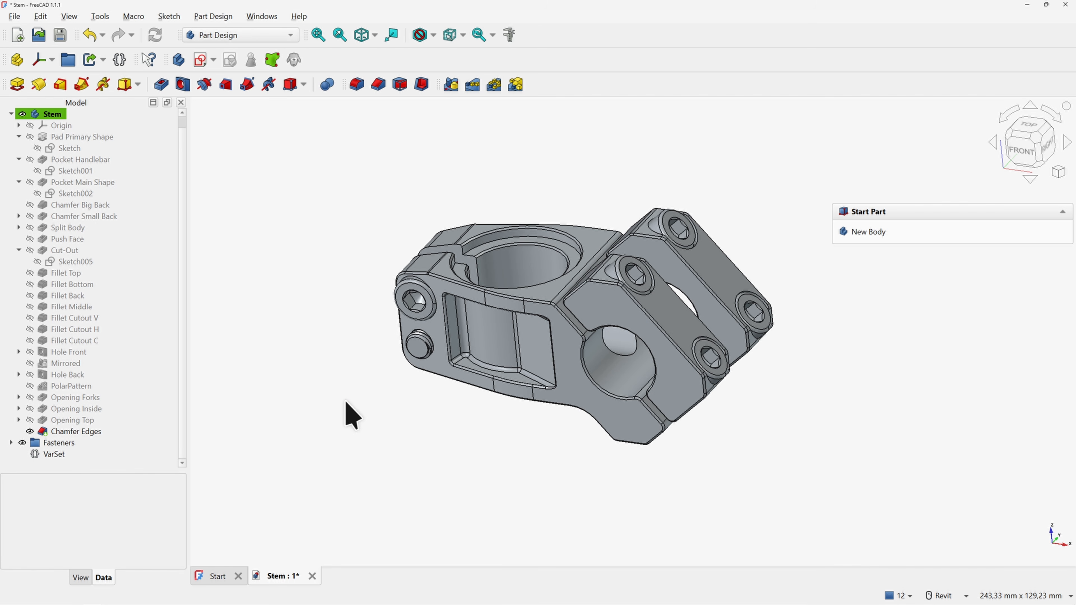